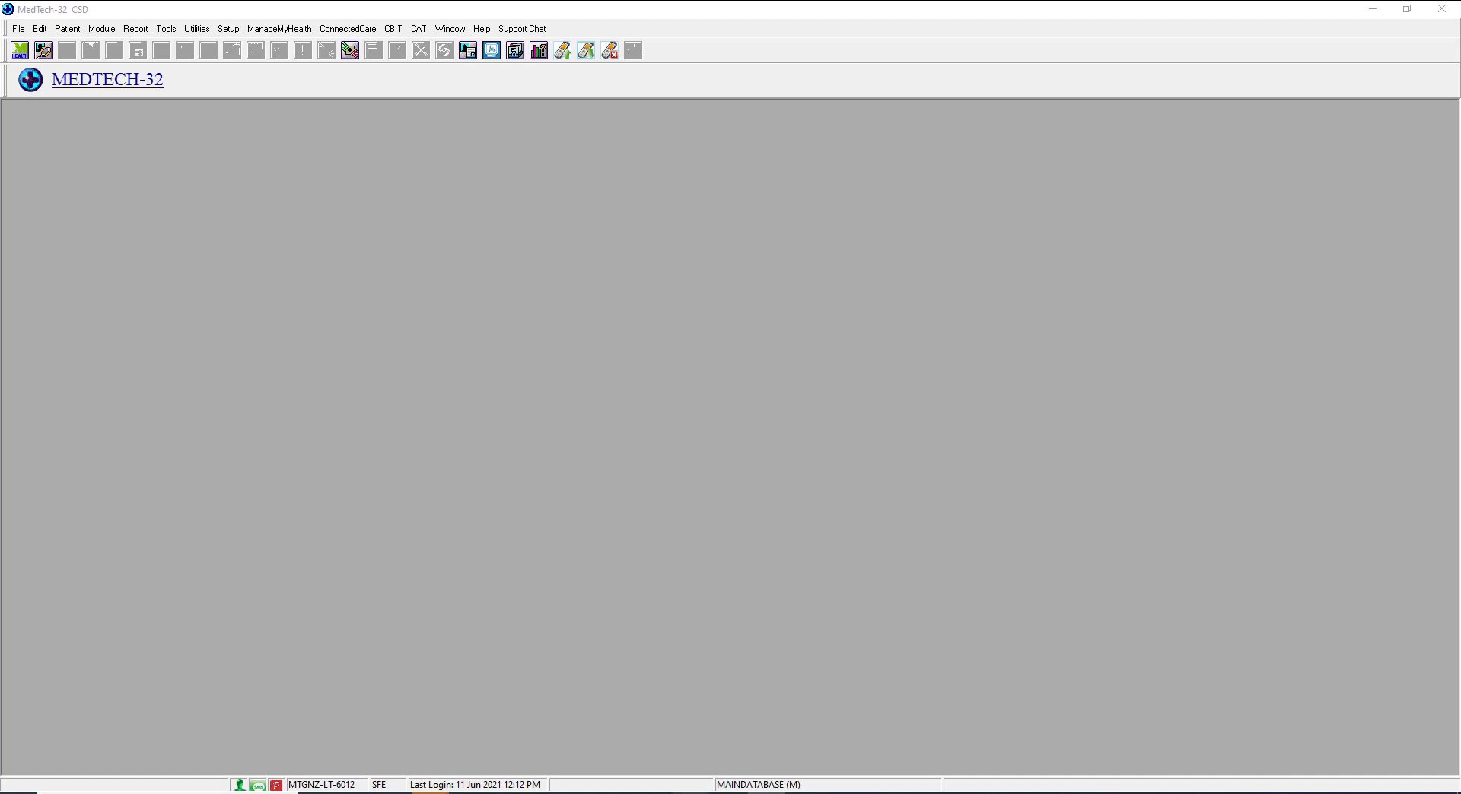
Switch to Excel, open the recent workbook GMS-Adjustment-Spreadsheet-Macro-Enabled-May-2021 from the Desktop, and return to MedTech-32.
{"action": "left_click", "coordinate": [692, 793]}
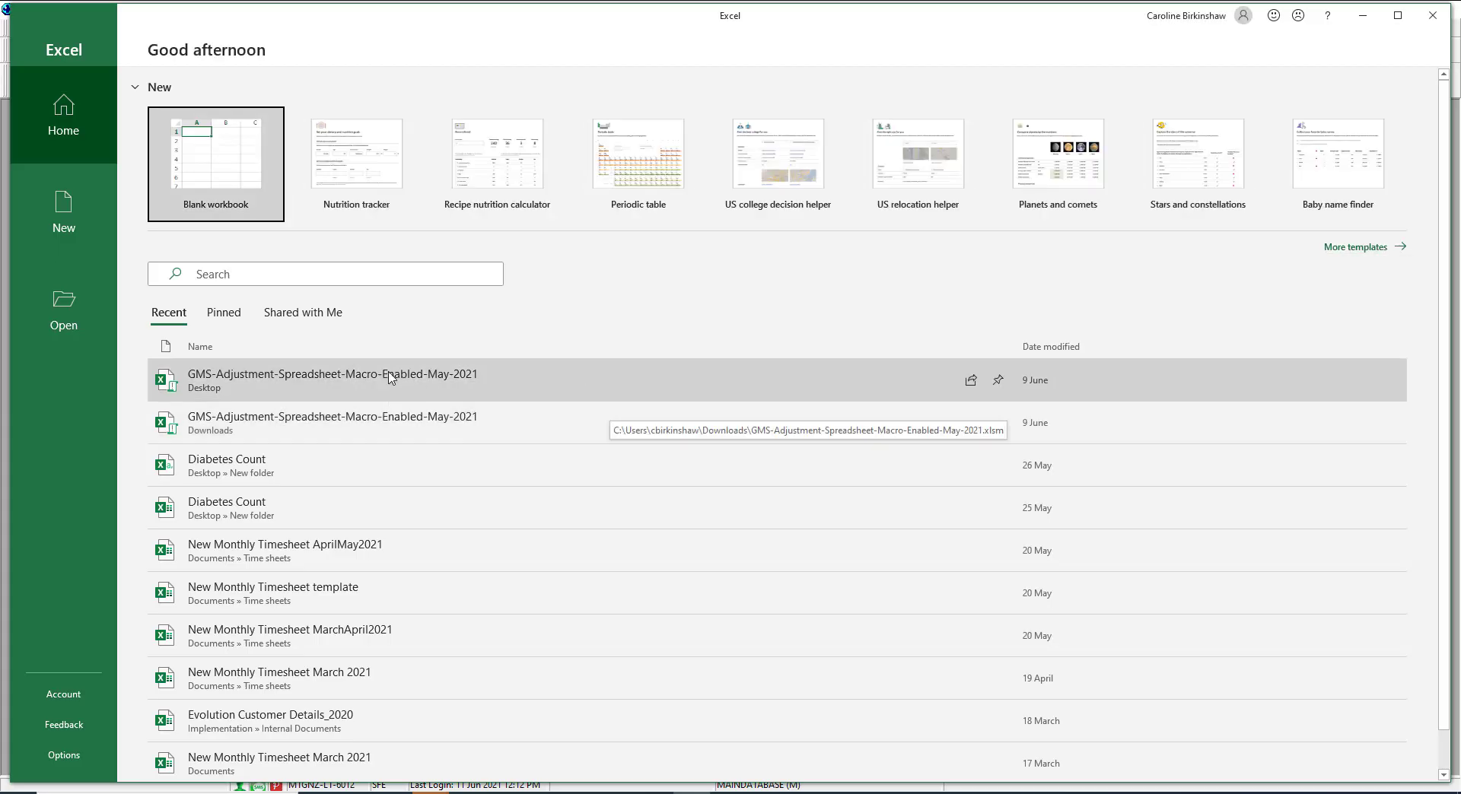
{"action": "left_click", "coordinate": [389, 378]}
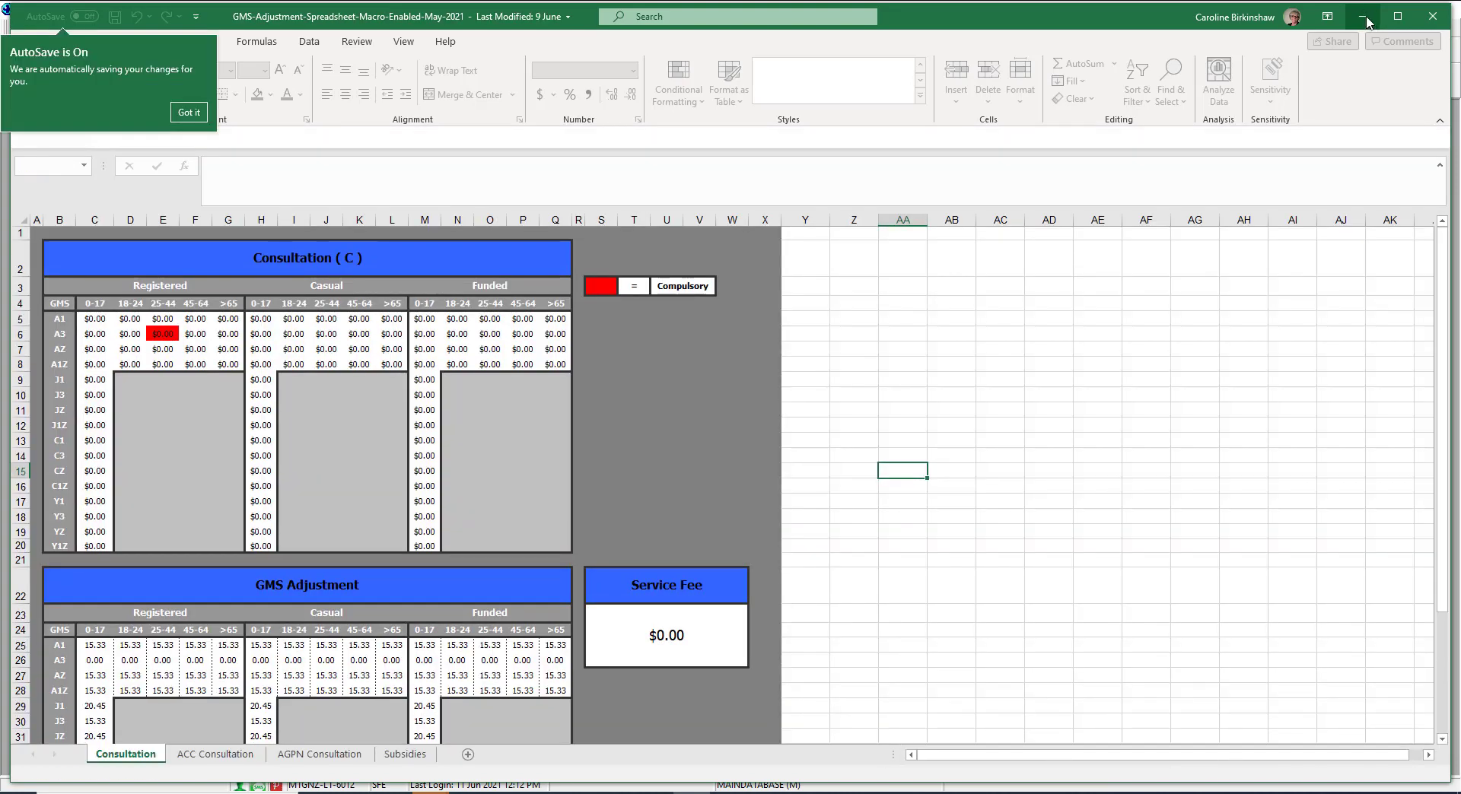
{"action": "left_click", "coordinate": [1368, 17]}
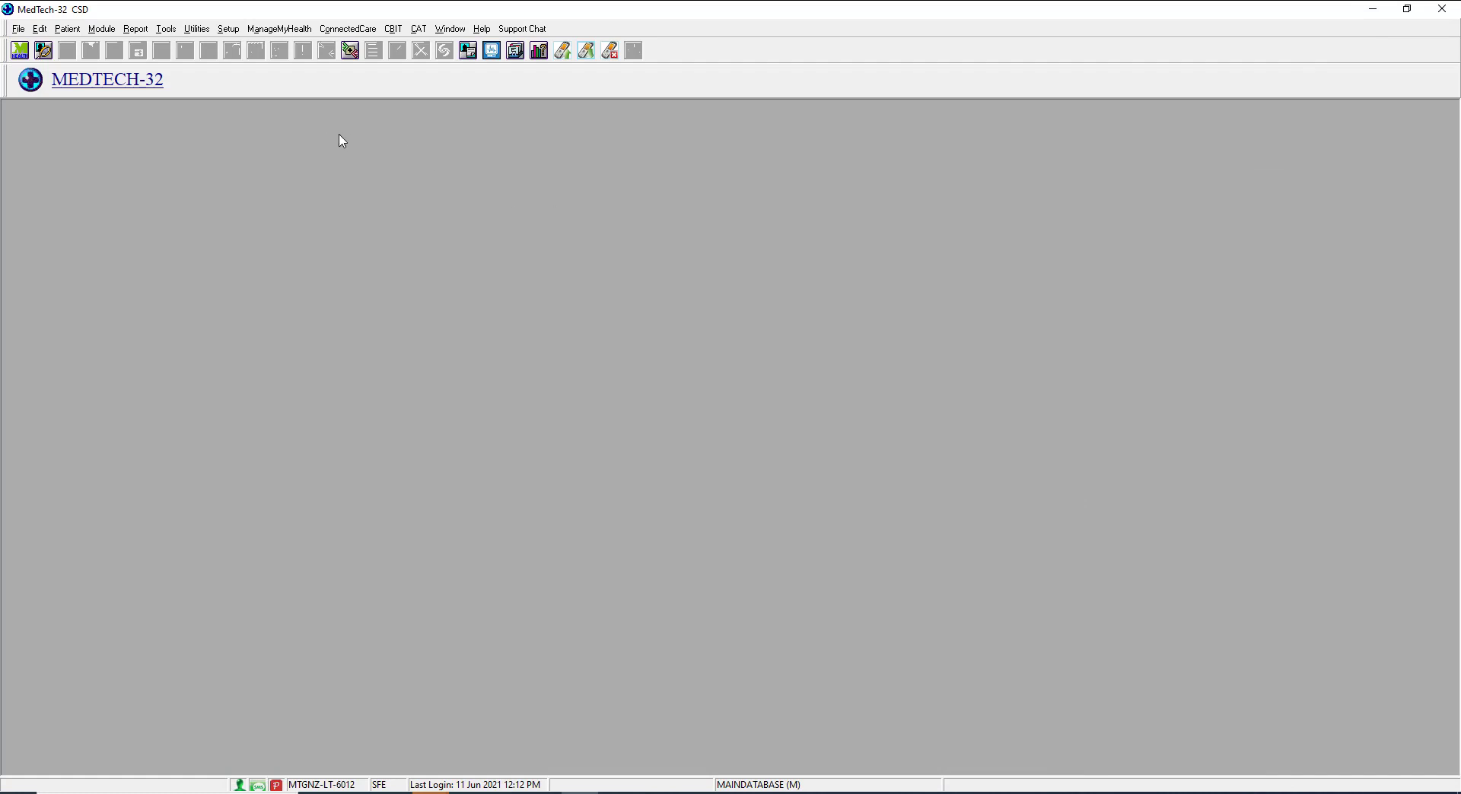
Open the accounting services list with its window enlarged, and inspect a blank new service form without saving it.
{"action": "left_click", "coordinate": [230, 30]}
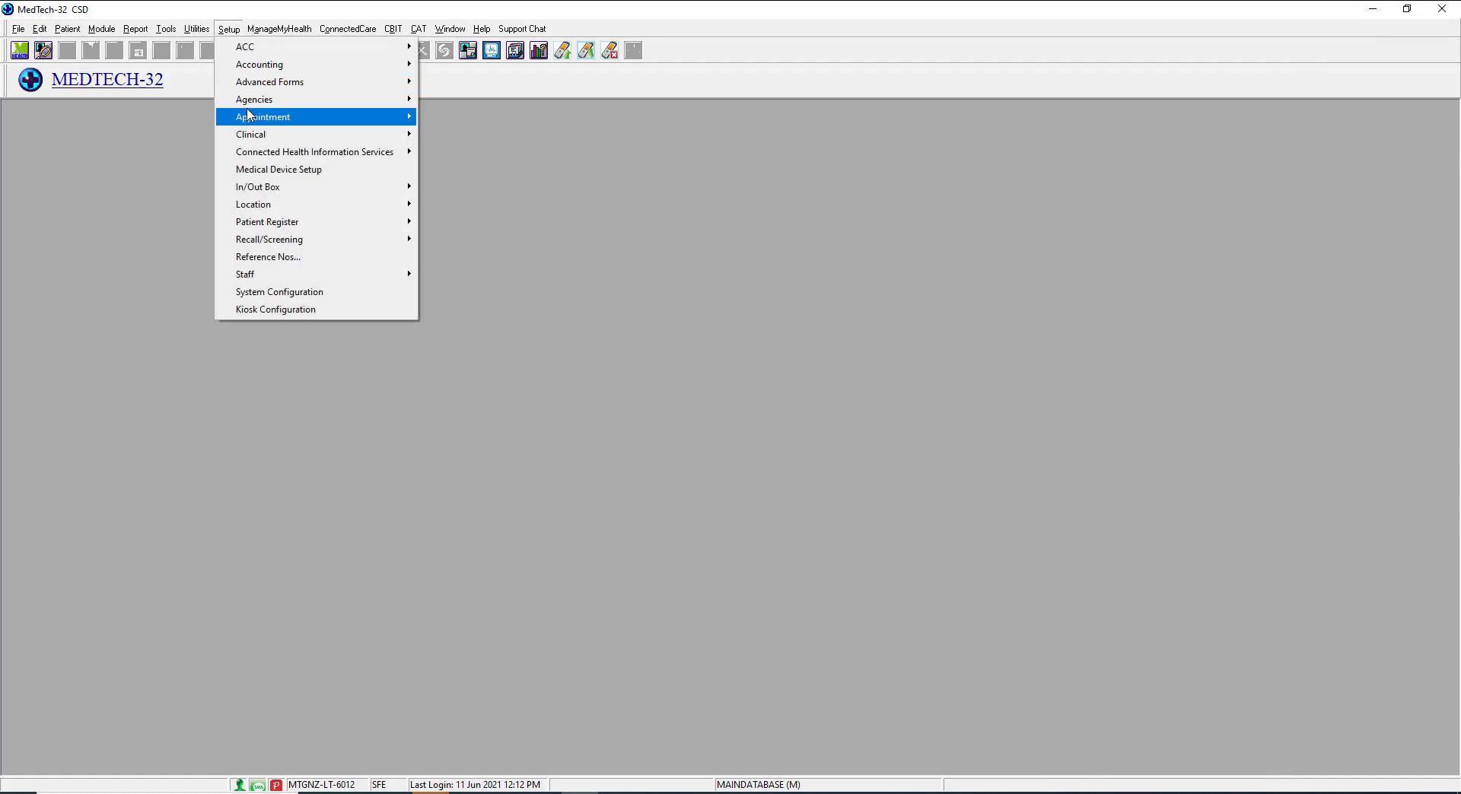
{"action": "mouse_move", "coordinate": [267, 72]}
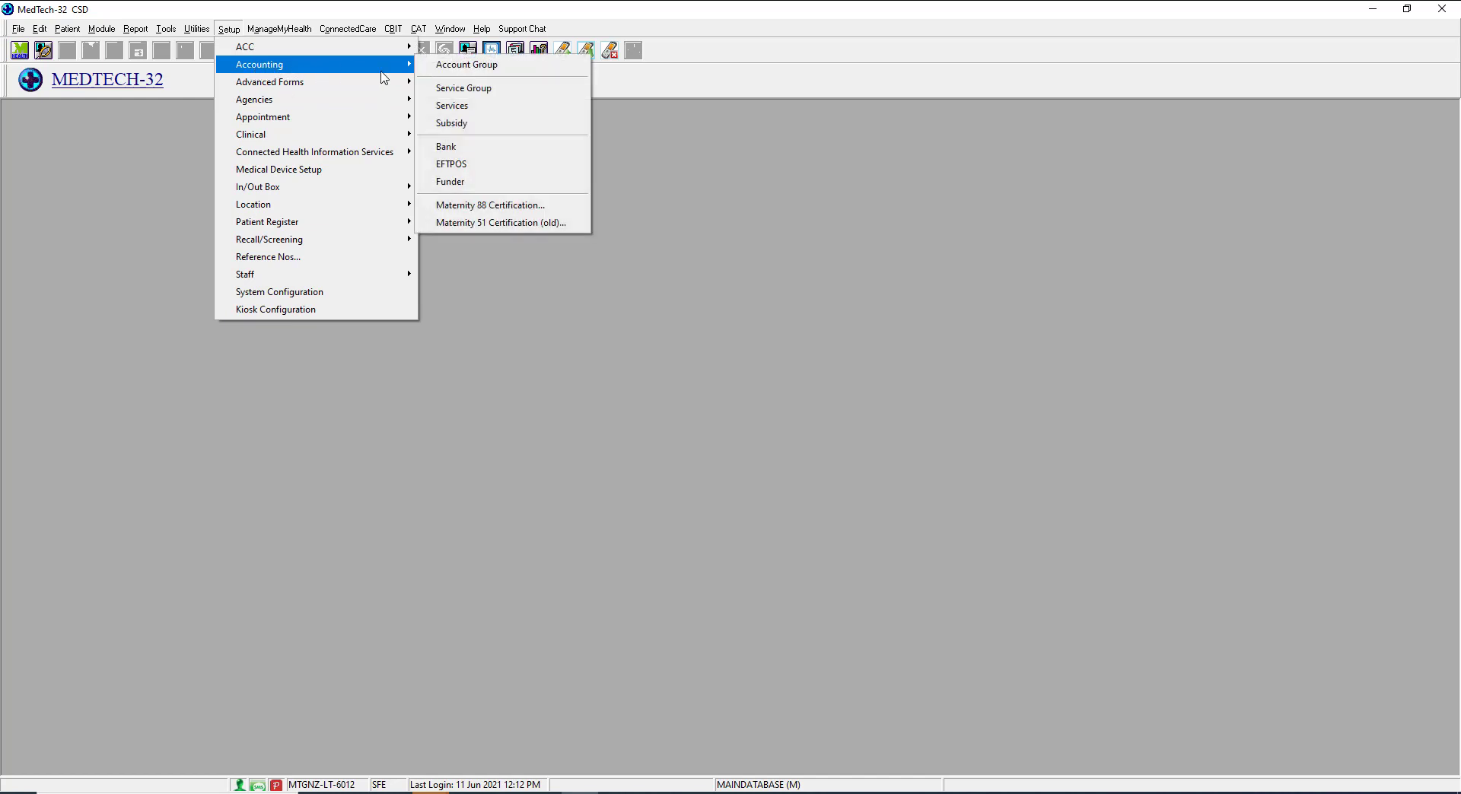
{"action": "left_click", "coordinate": [464, 107]}
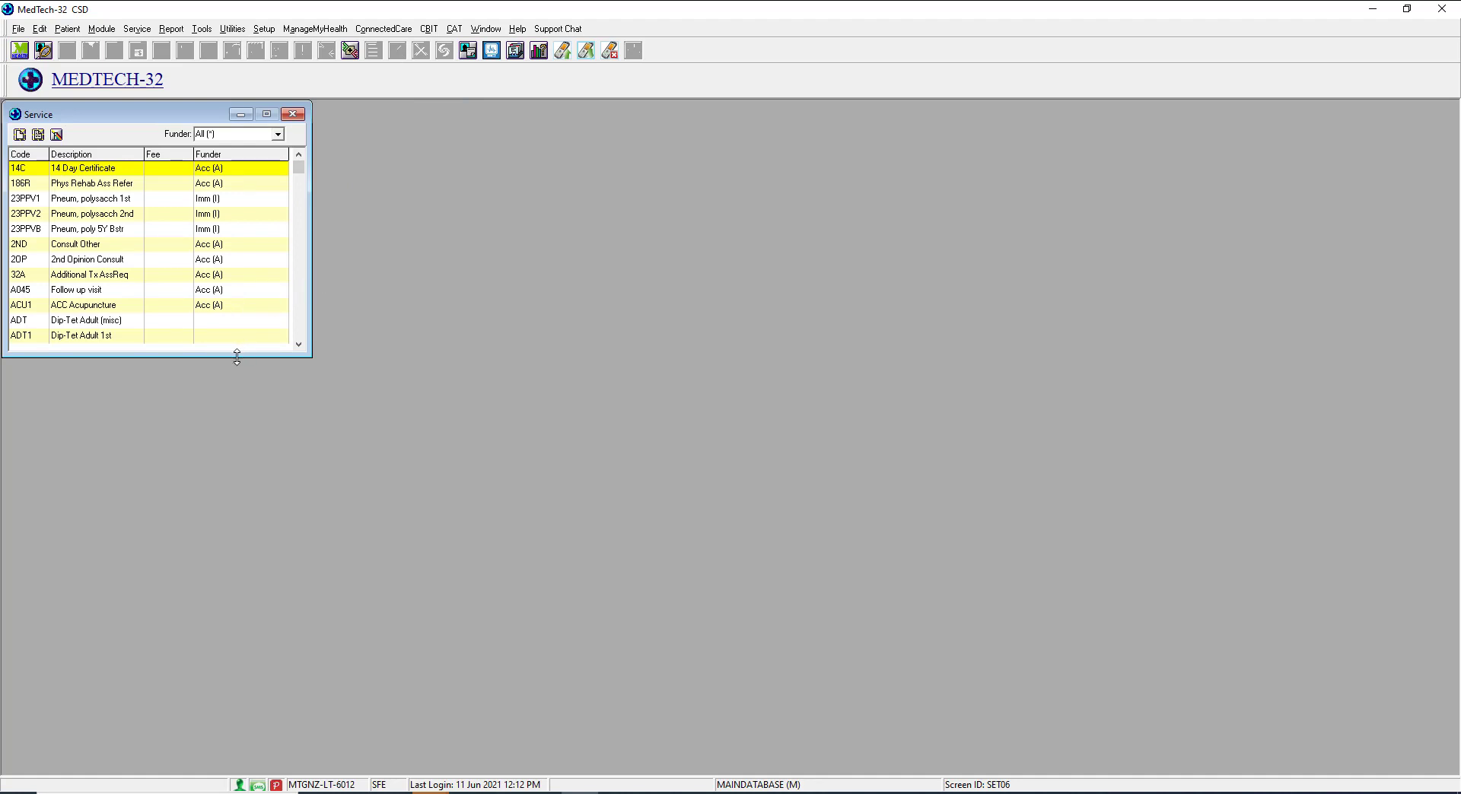
{"action": "left_click_drag", "start_coordinate": [237, 357], "coordinate": [239, 641]}
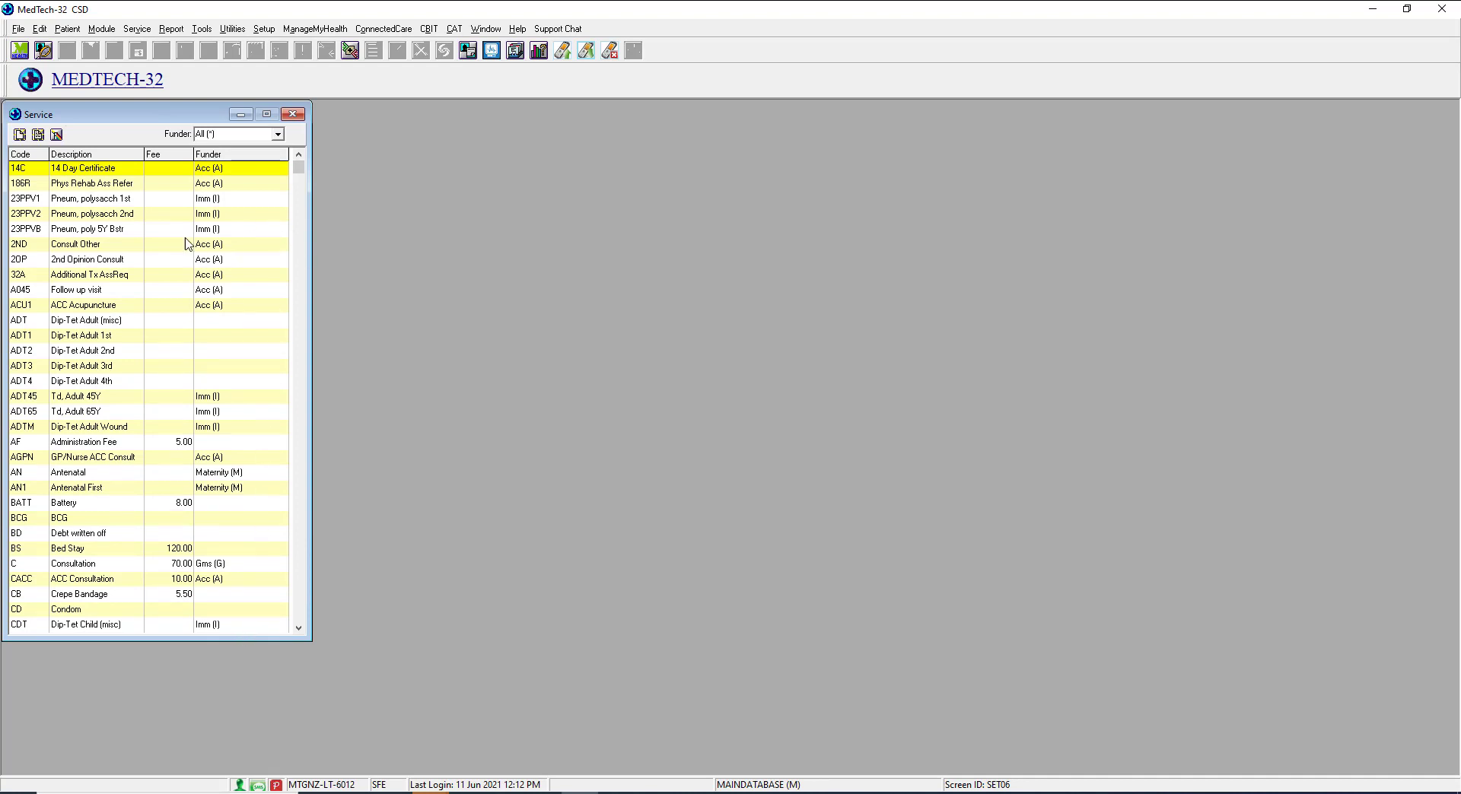
{"action": "left_click", "coordinate": [20, 135]}
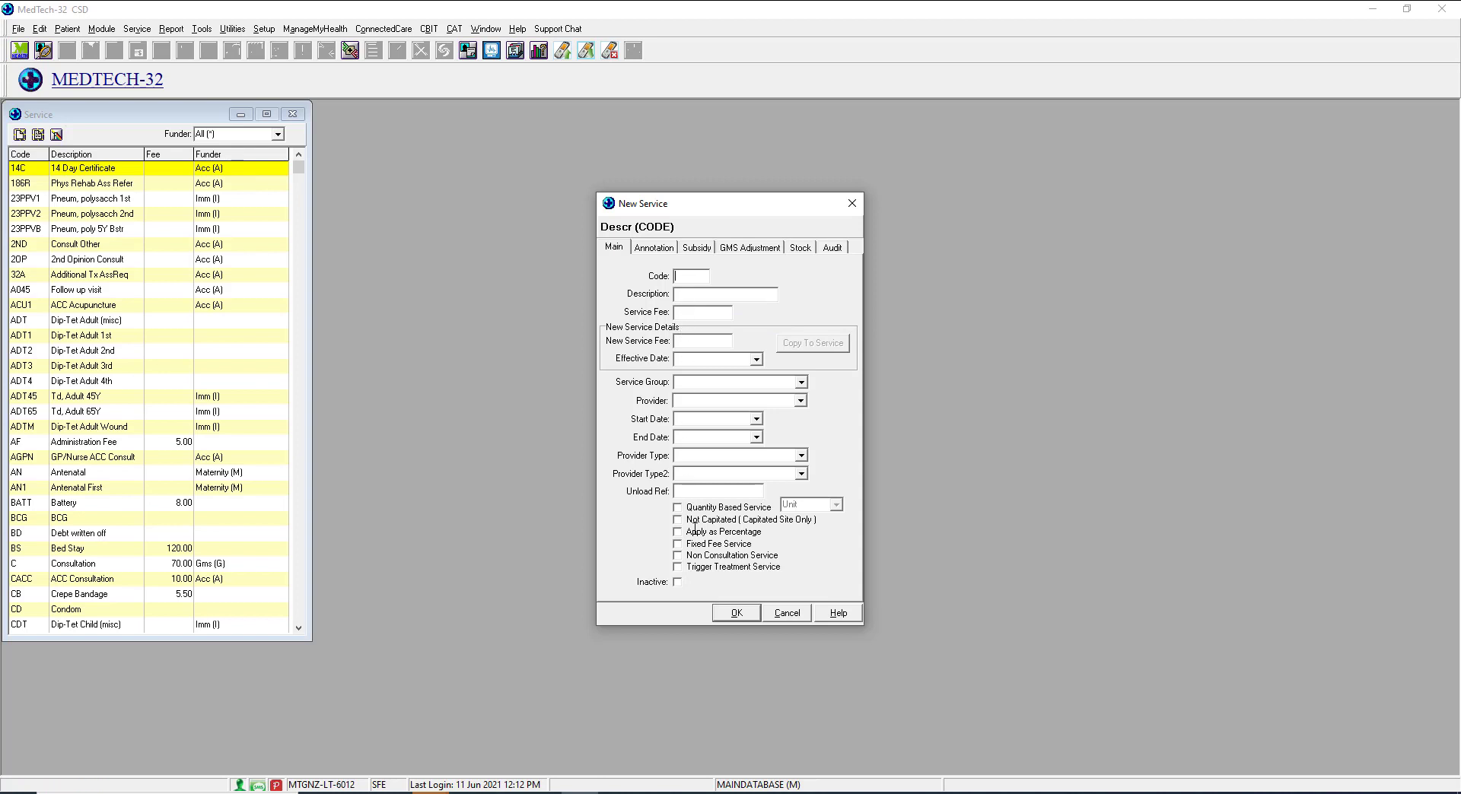
{"action": "left_click", "coordinate": [788, 614]}
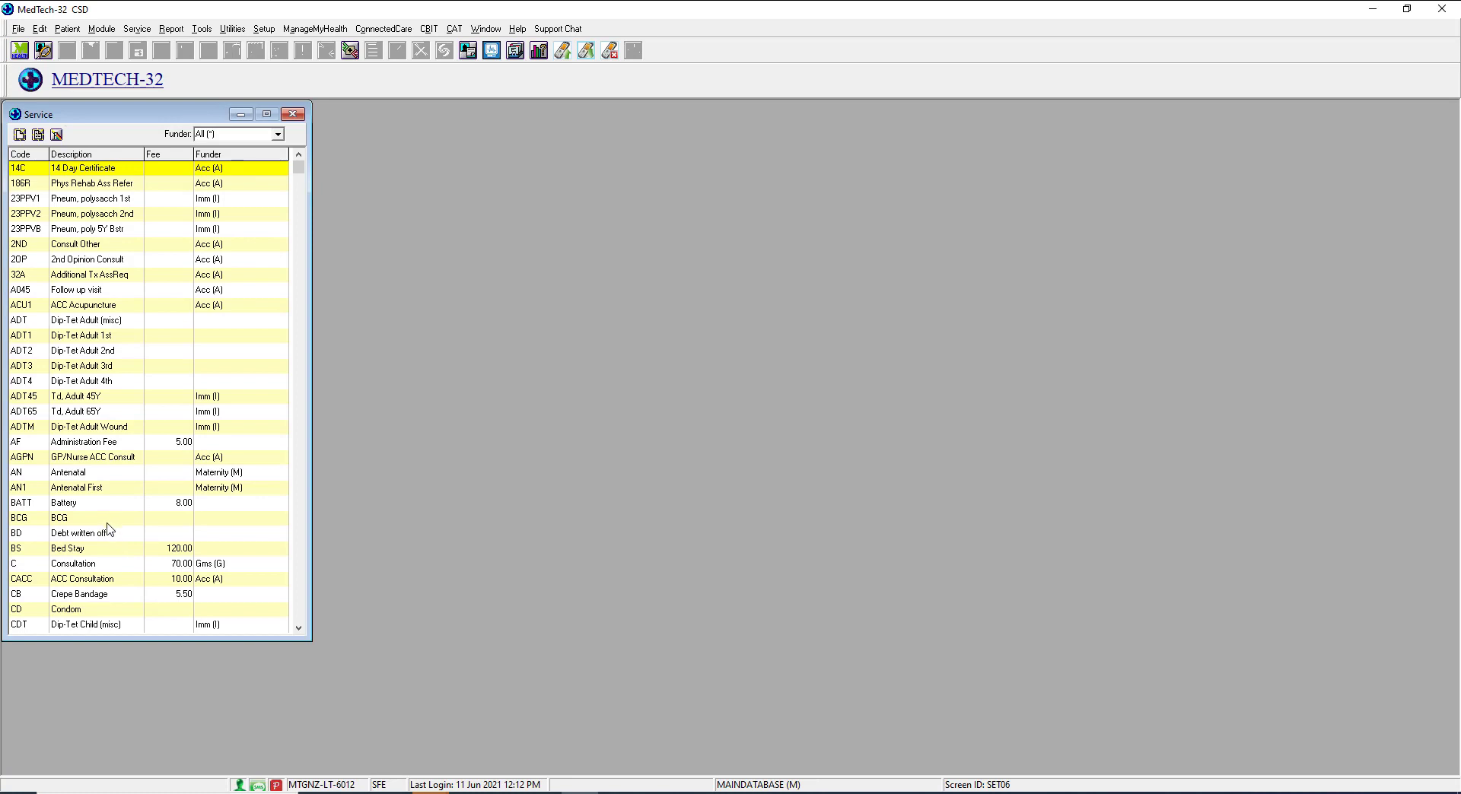
In the Consultation (C) service, set the service group to Services (S) and review the provider choices without selecting one.
{"action": "double_click", "coordinate": [105, 571]}
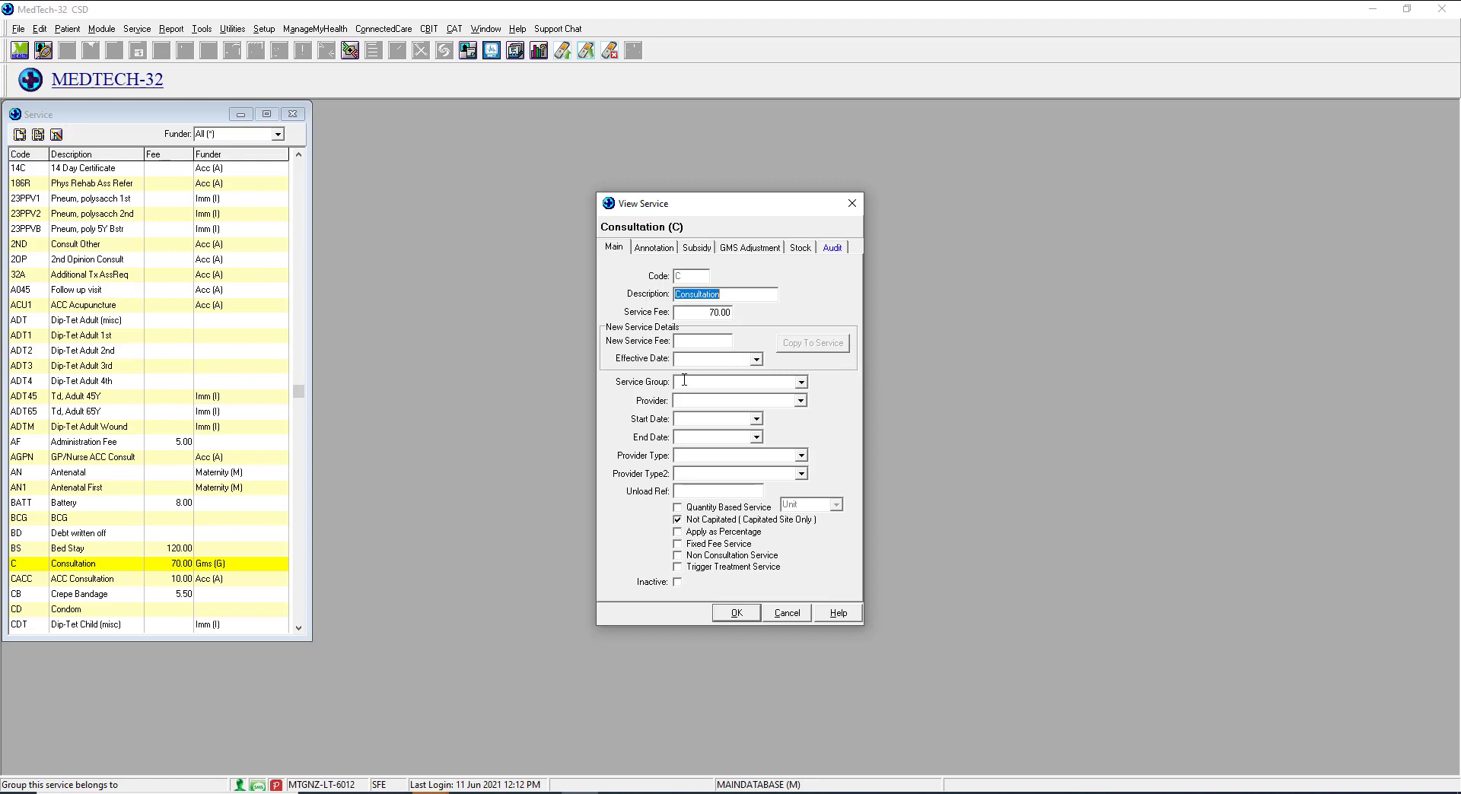
{"action": "left_click", "coordinate": [802, 383]}
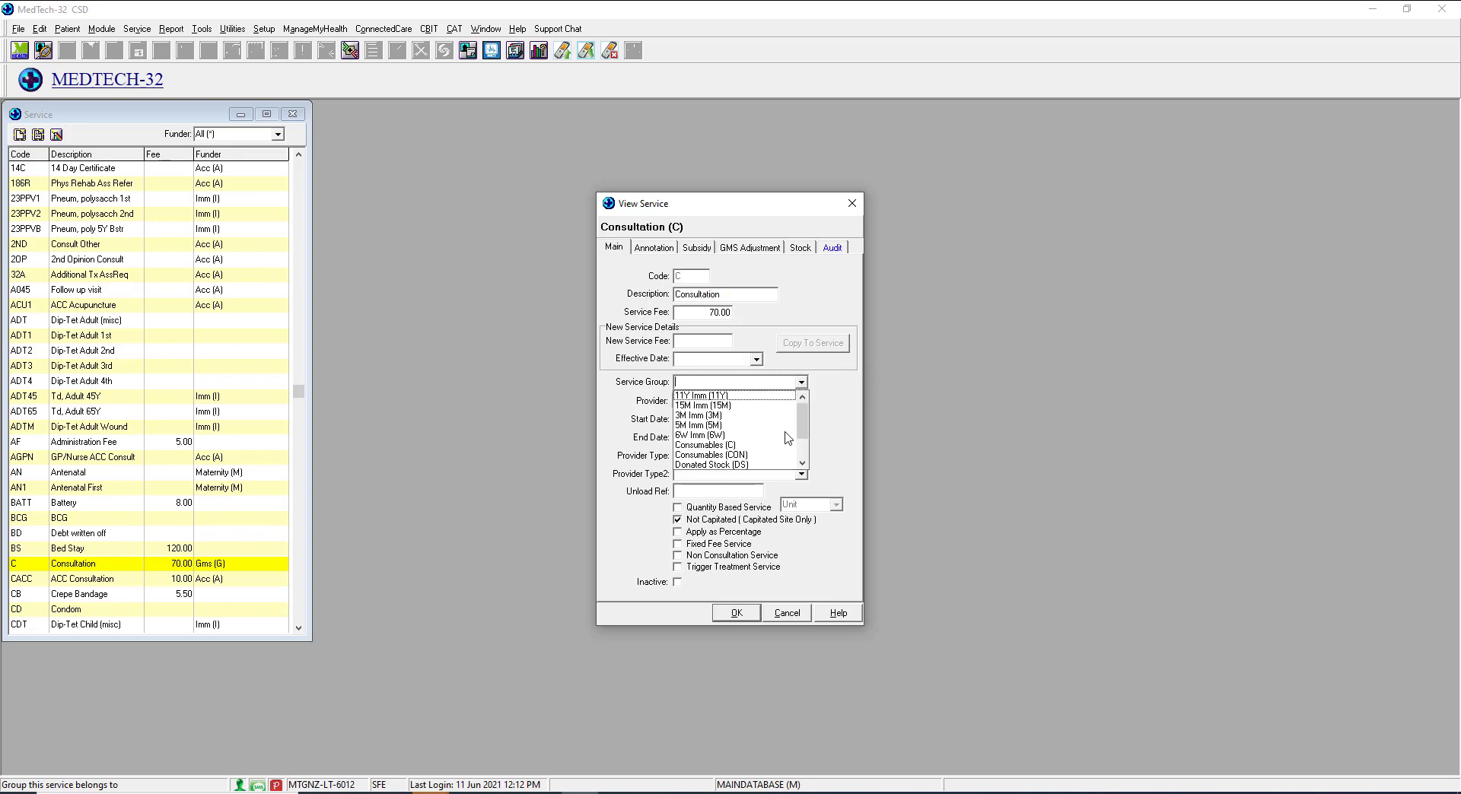
{"action": "scroll", "coordinate": [791, 441], "scroll_direction": "down", "scroll_amount": 2}
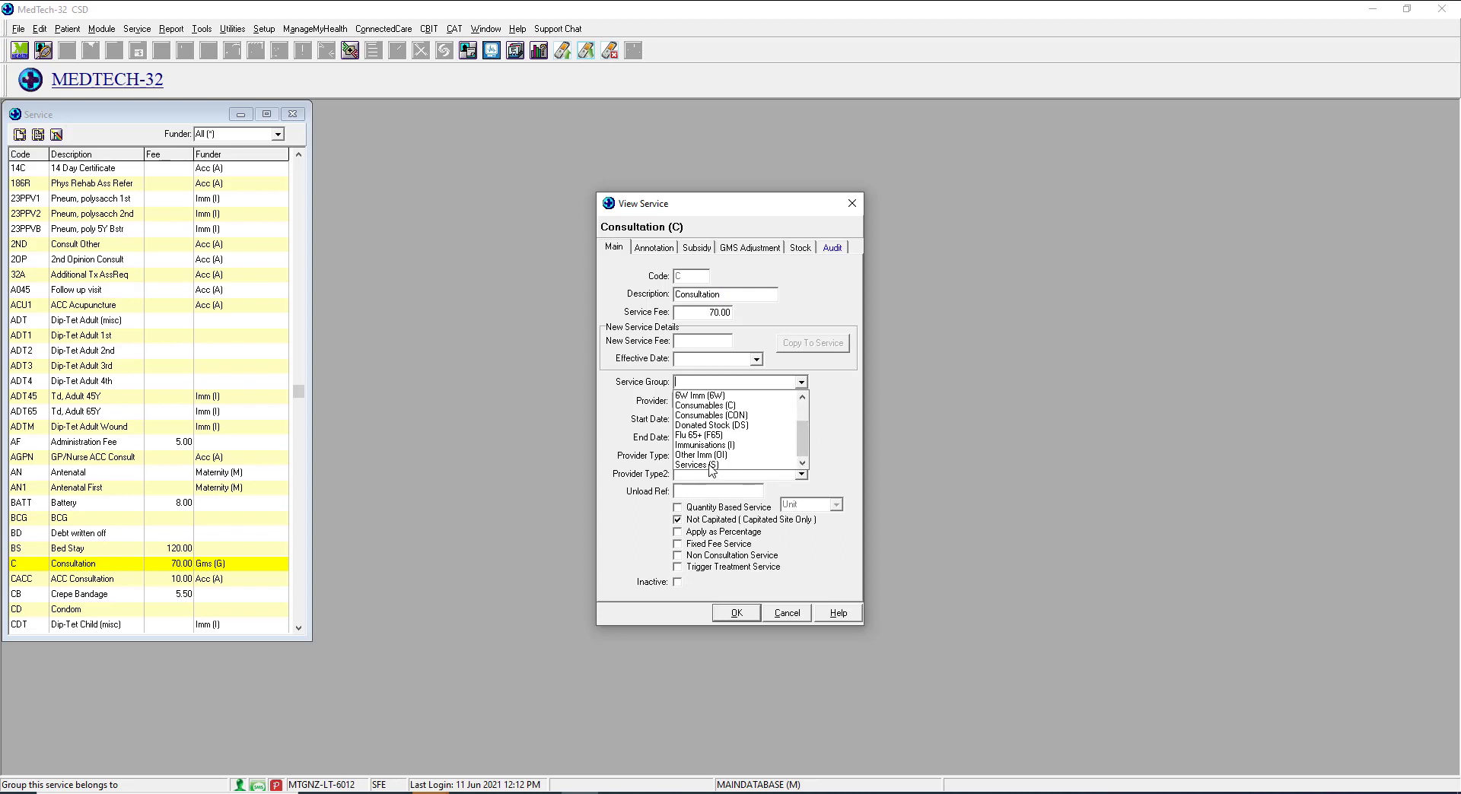
{"action": "left_click", "coordinate": [696, 465]}
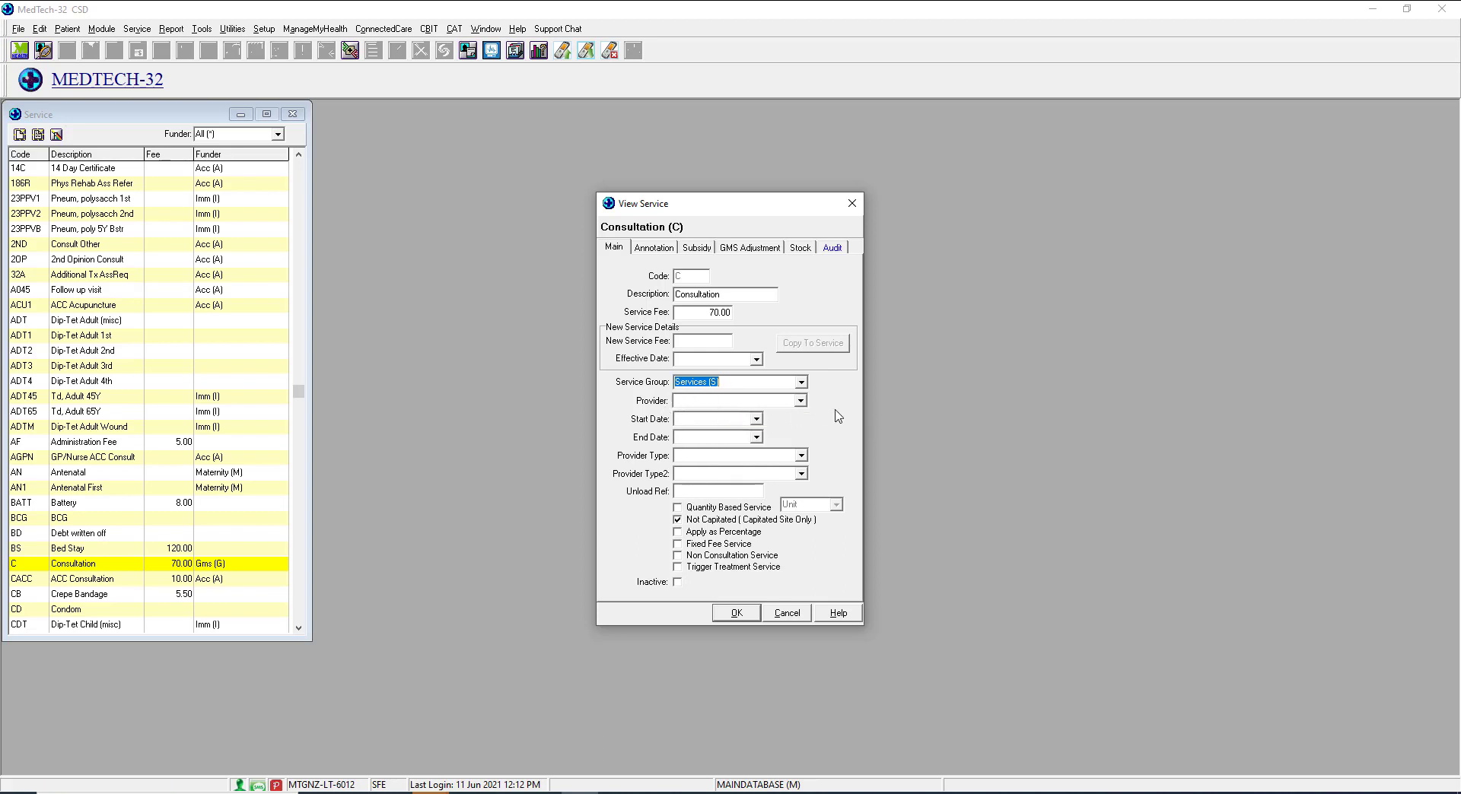
{"action": "left_click", "coordinate": [800, 401]}
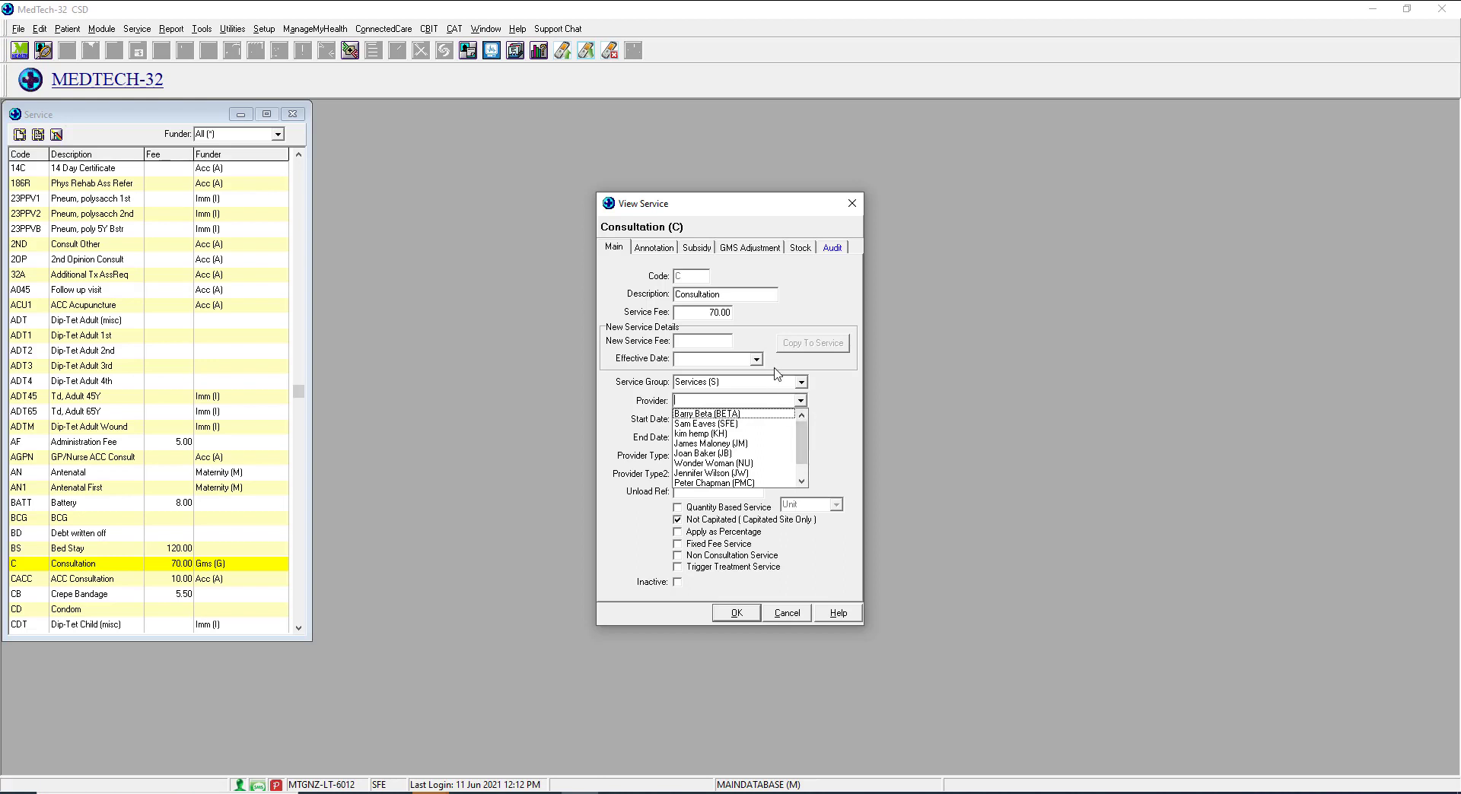
{"action": "left_click", "coordinate": [850, 414]}
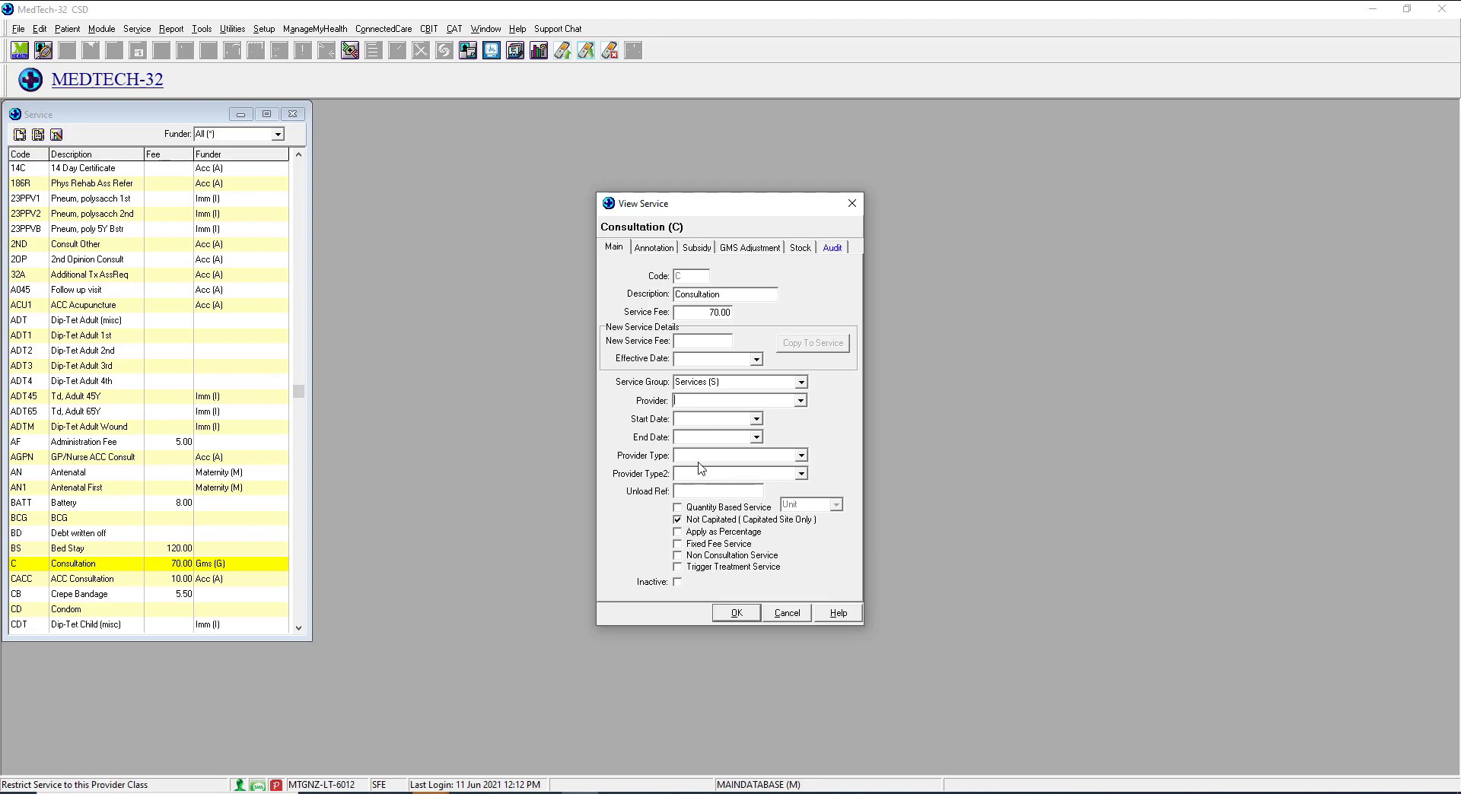
Restrict the Consultation service to provider type General Practitioner (GP), leave the second provider type blank, and save and close the service list.
{"action": "left_click", "coordinate": [801, 456]}
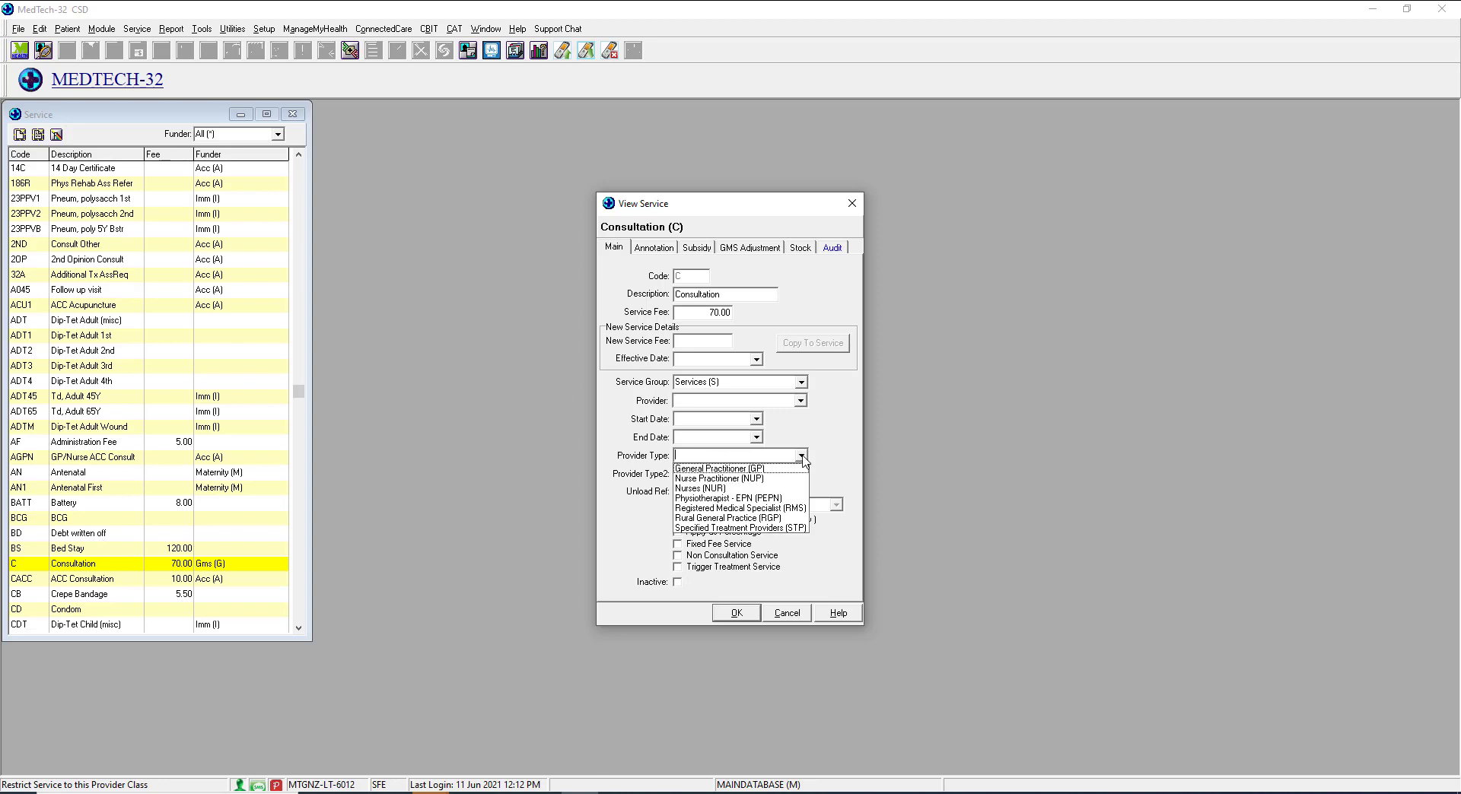
{"action": "left_click", "coordinate": [767, 469]}
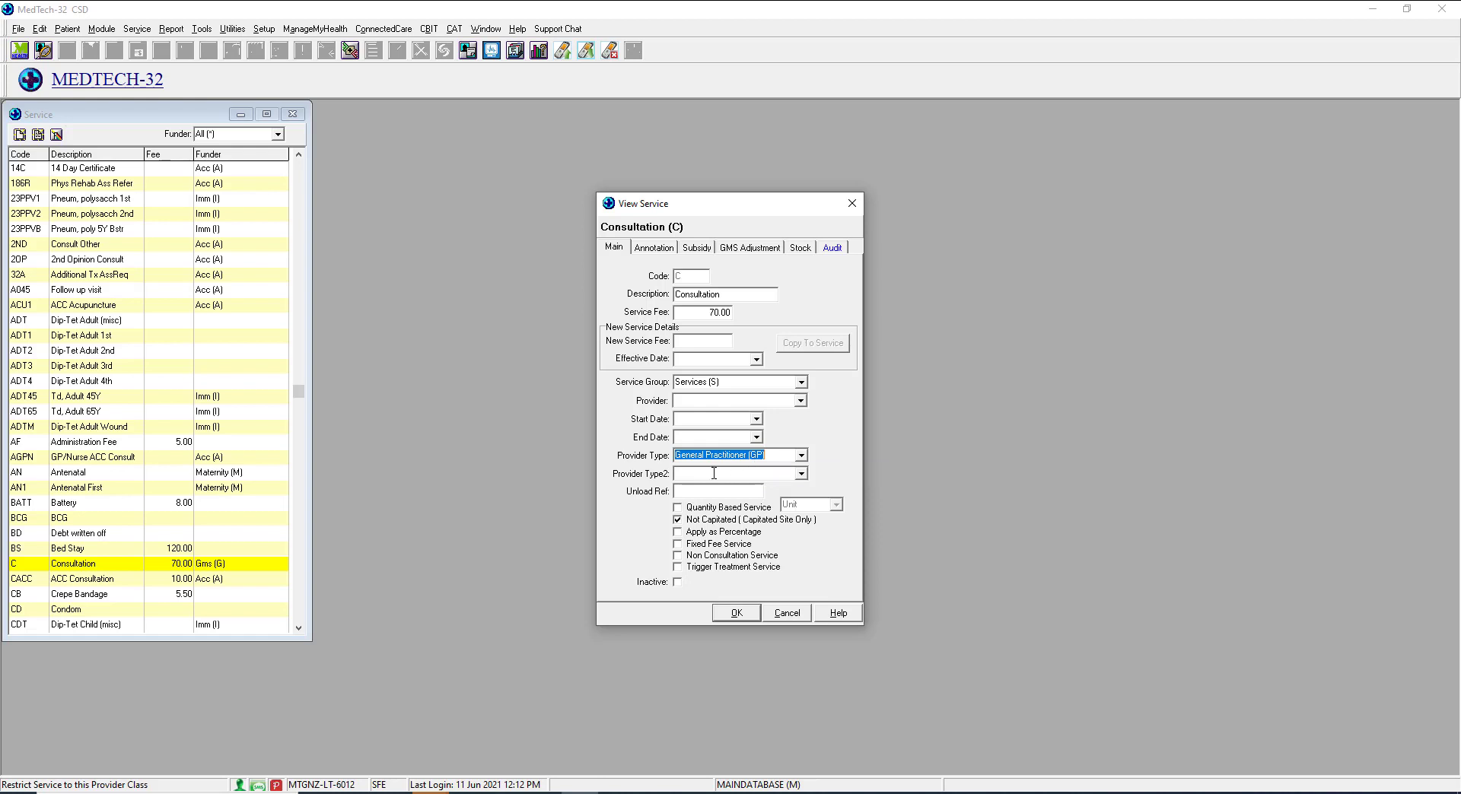
{"action": "left_click", "coordinate": [801, 475]}
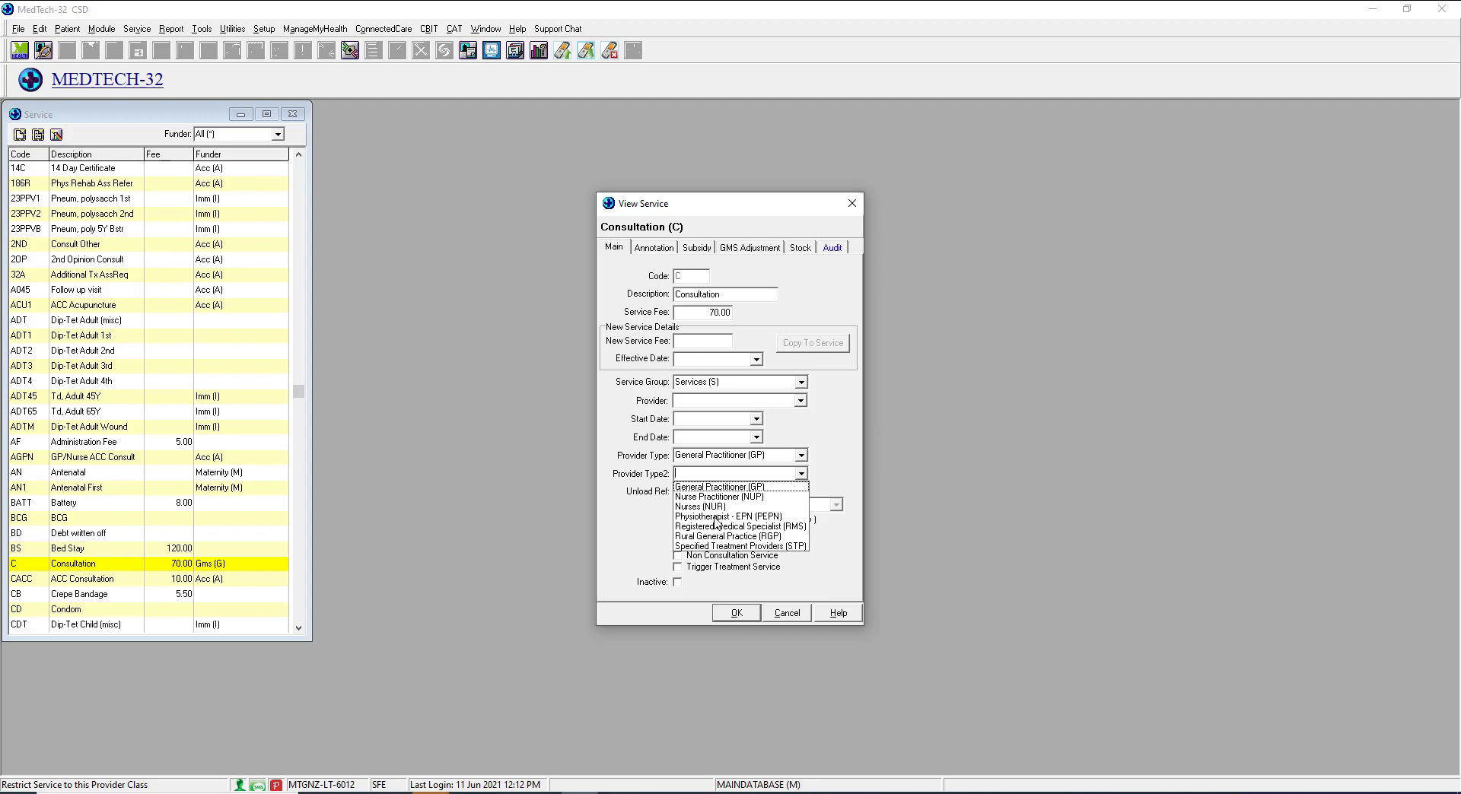
{"action": "left_click", "coordinate": [834, 452]}
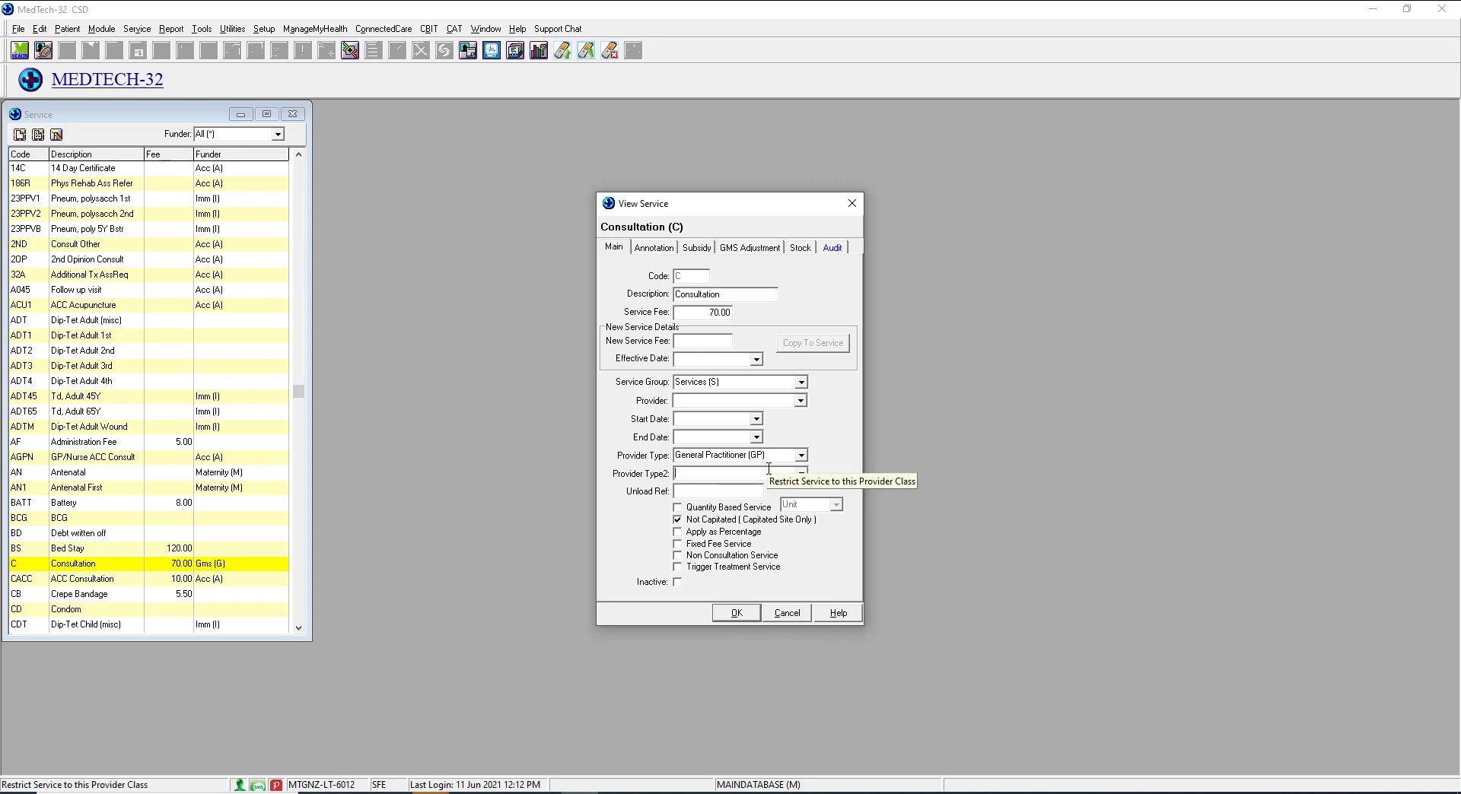
{"action": "left_click", "coordinate": [737, 615]}
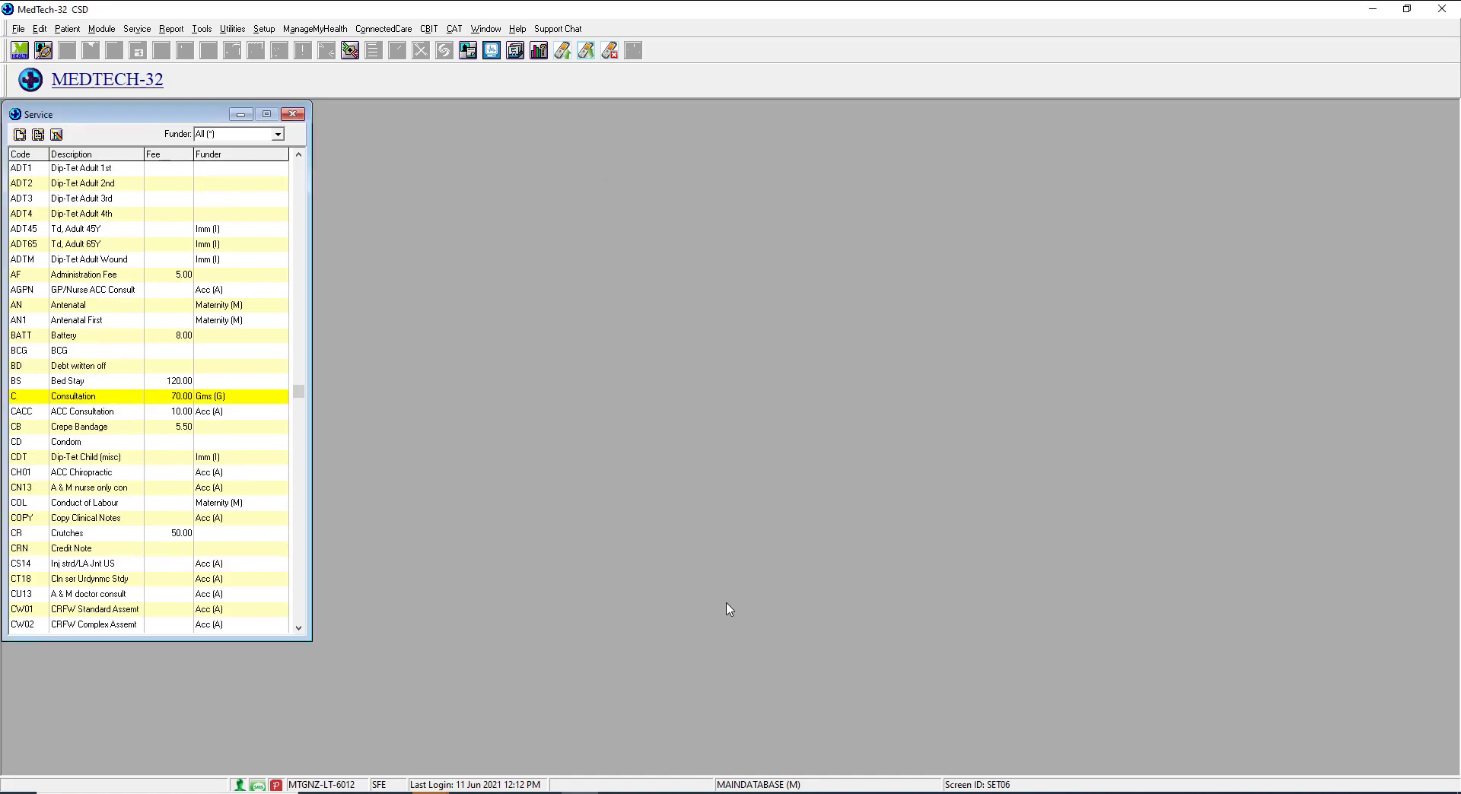
{"action": "left_click", "coordinate": [292, 115]}
Open the staff record with code BETA from the staff members setup.
{"action": "left_click", "coordinate": [229, 29]}
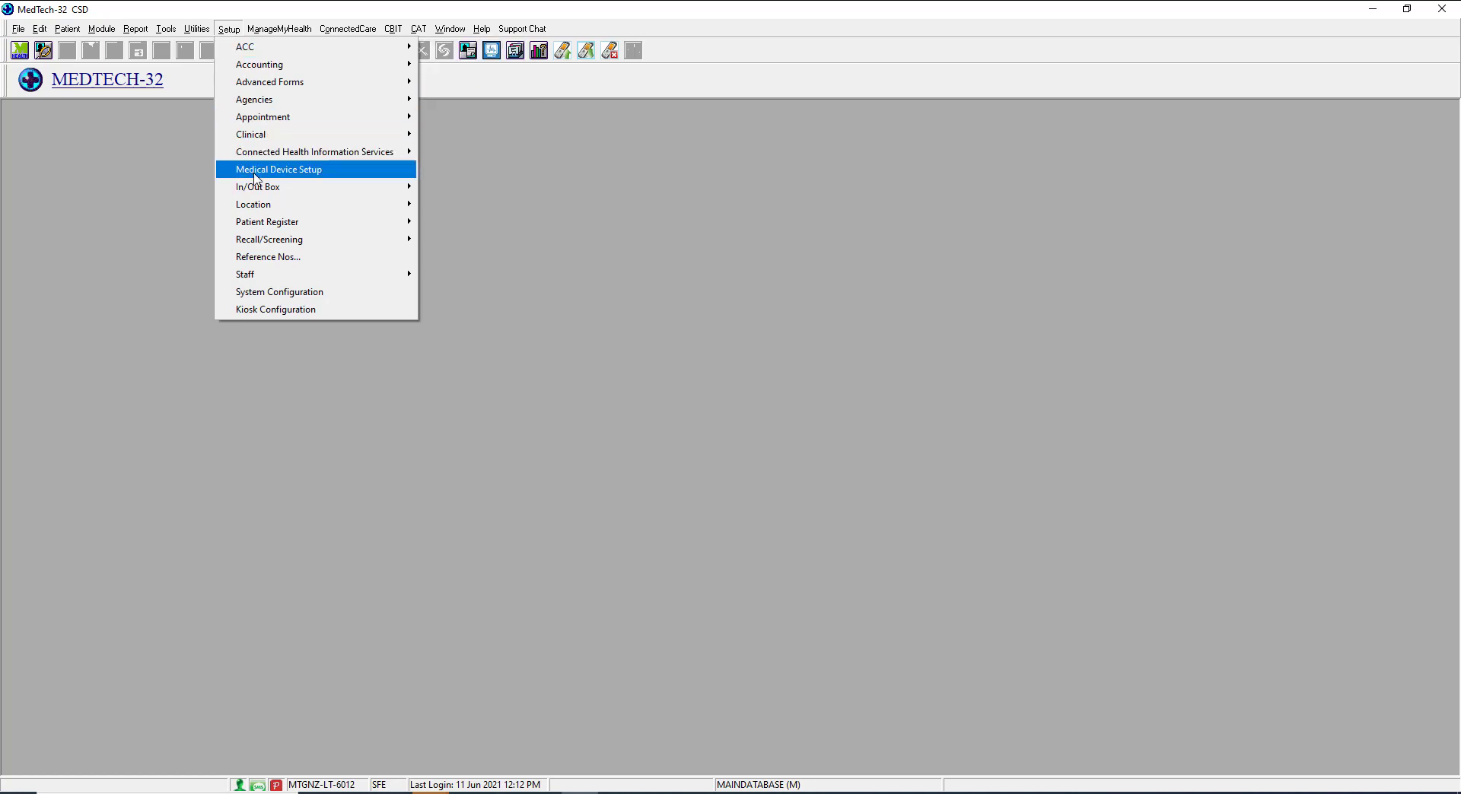
{"action": "mouse_move", "coordinate": [259, 275]}
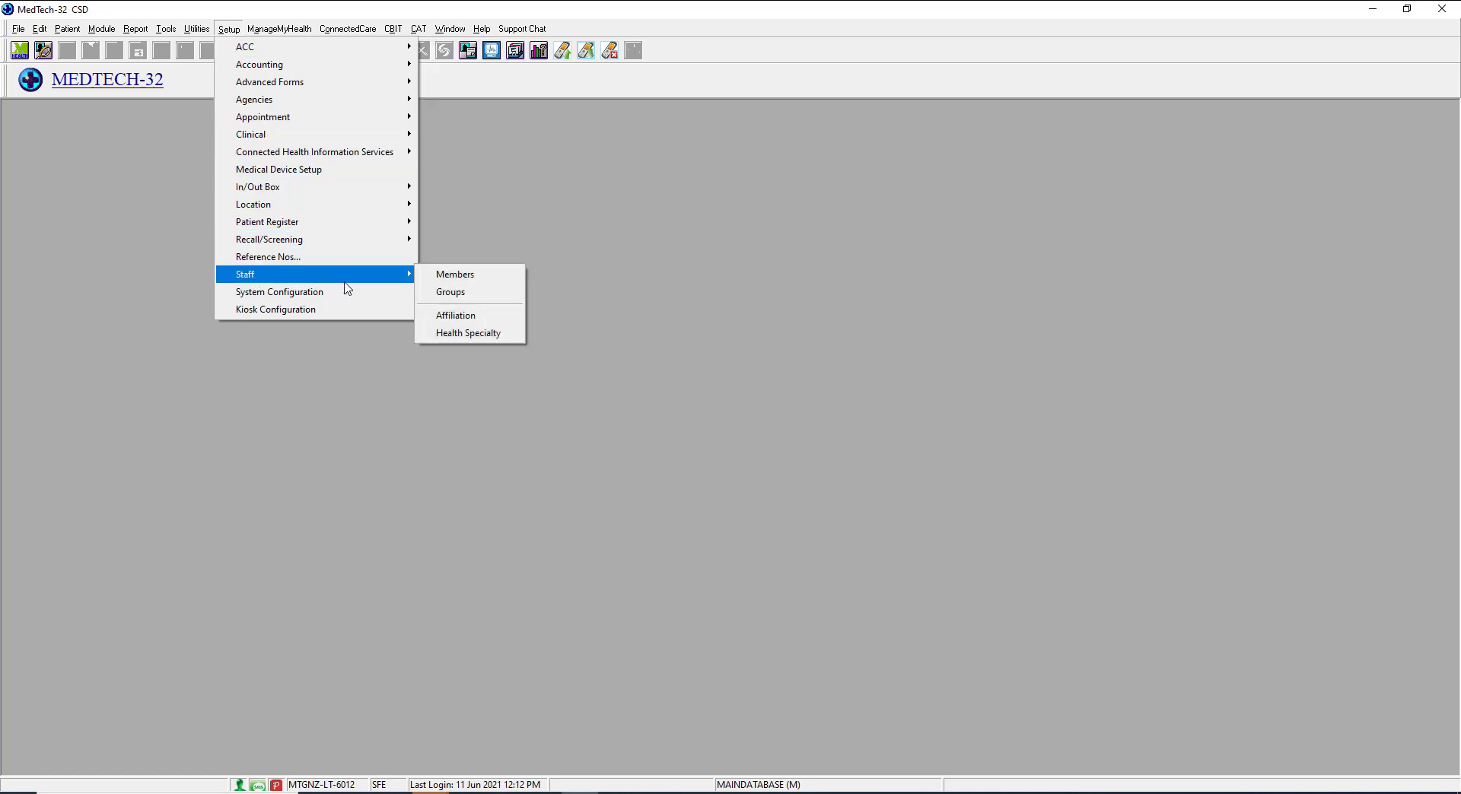
{"action": "left_click", "coordinate": [450, 282]}
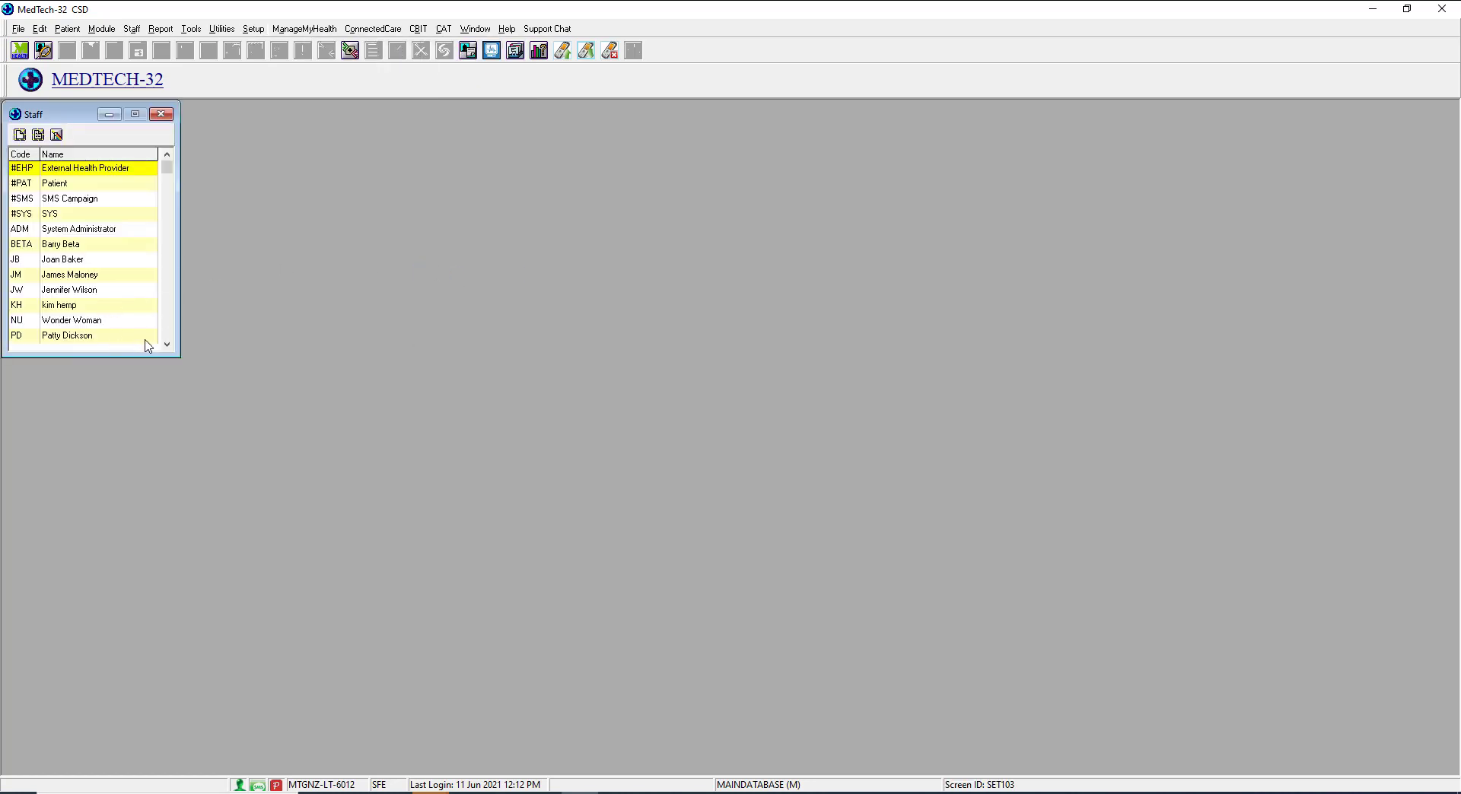
{"action": "left_click", "coordinate": [82, 245]}
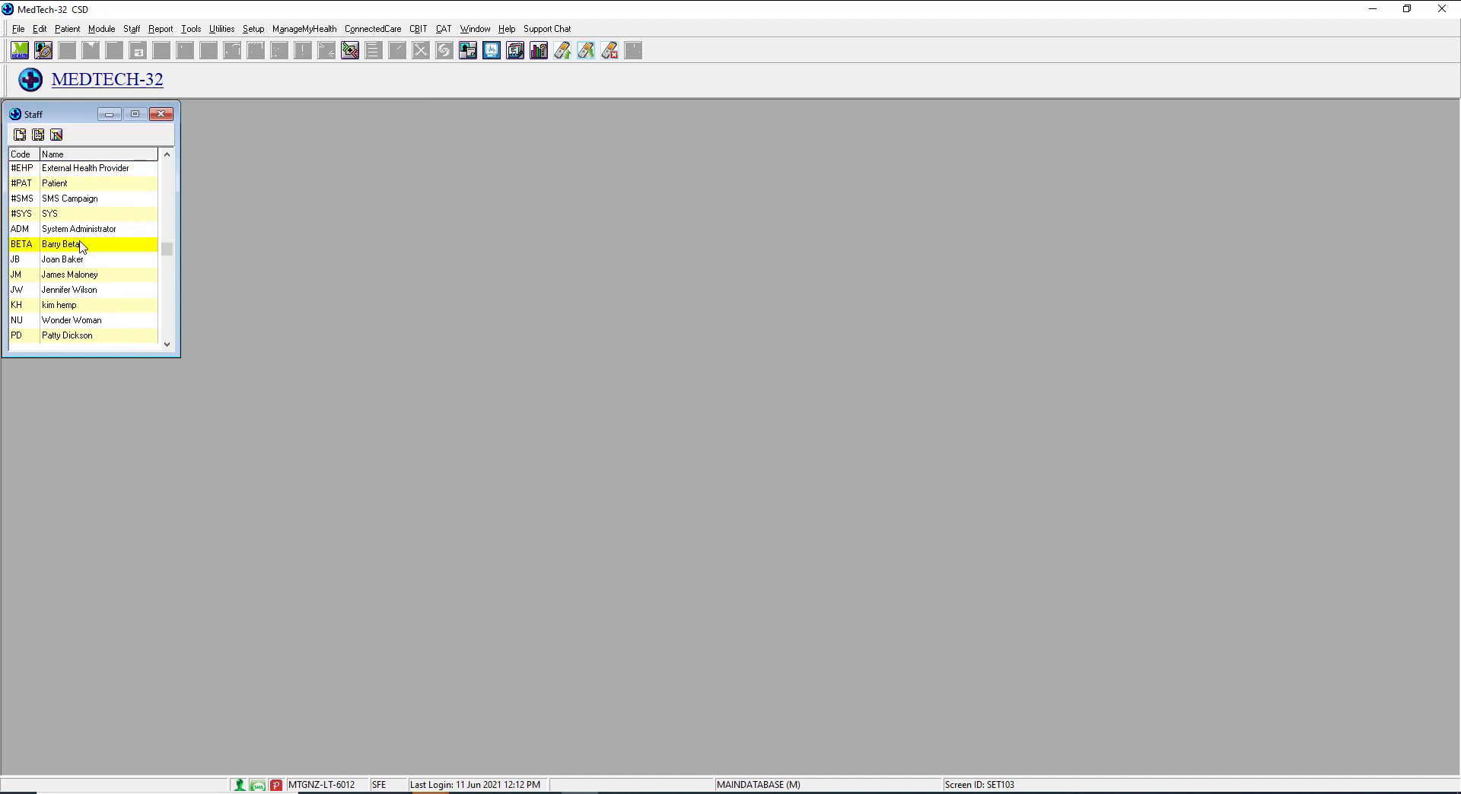
{"action": "double_click", "coordinate": [82, 245]}
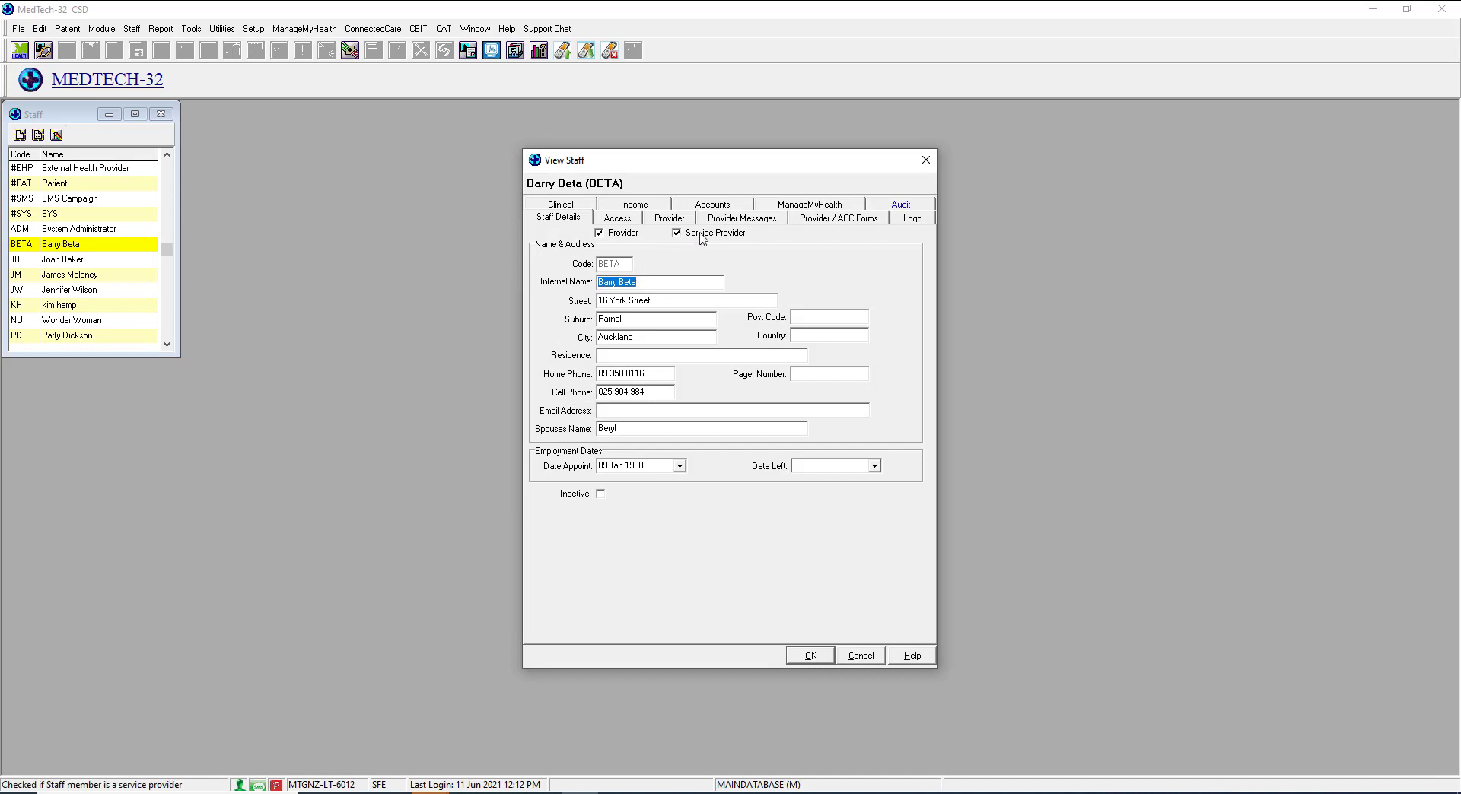
Mark the BETA staff member's provider type as General Practitioner, save the record, and close the staff list.
{"action": "left_click", "coordinate": [809, 223]}
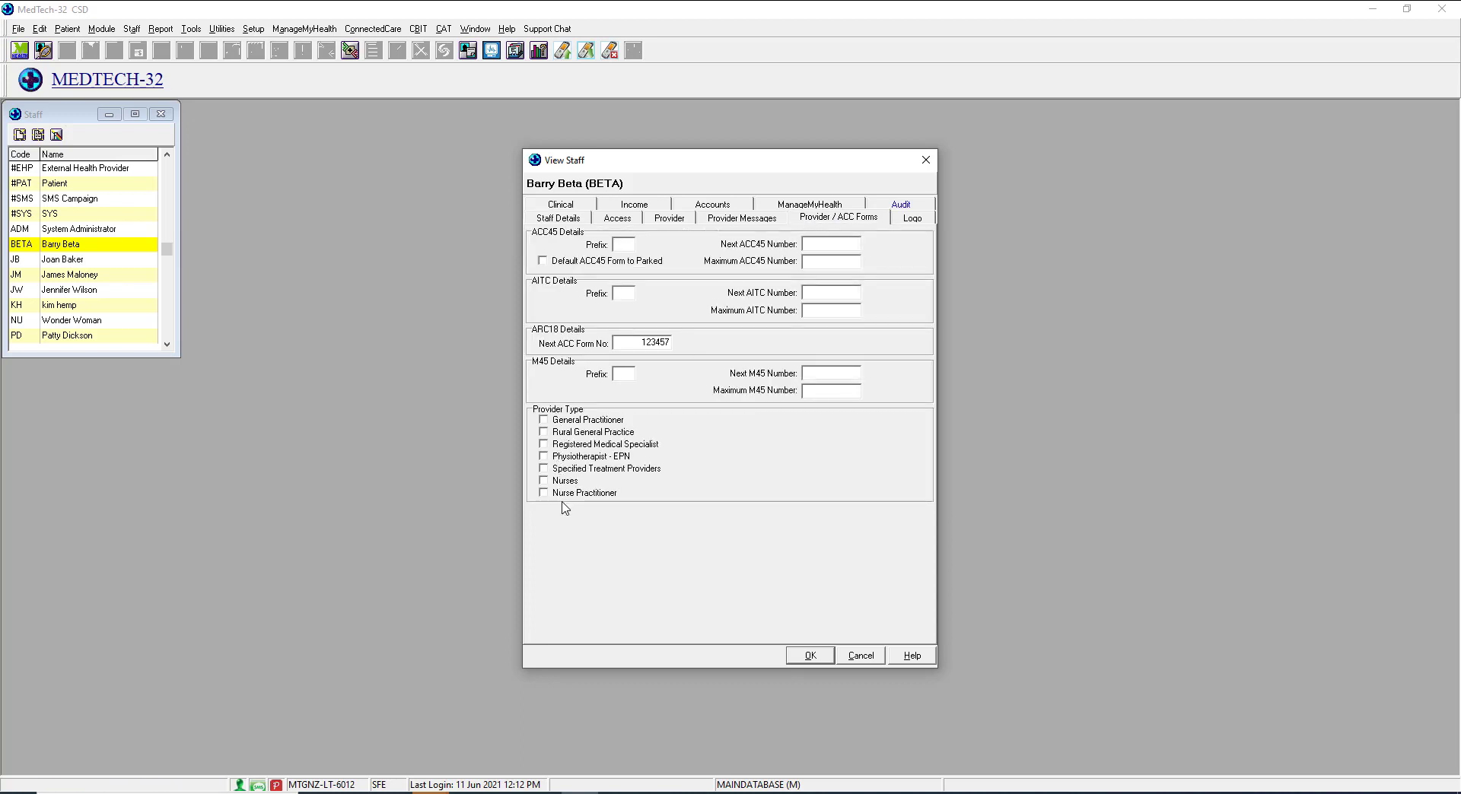
{"action": "left_click", "coordinate": [544, 423]}
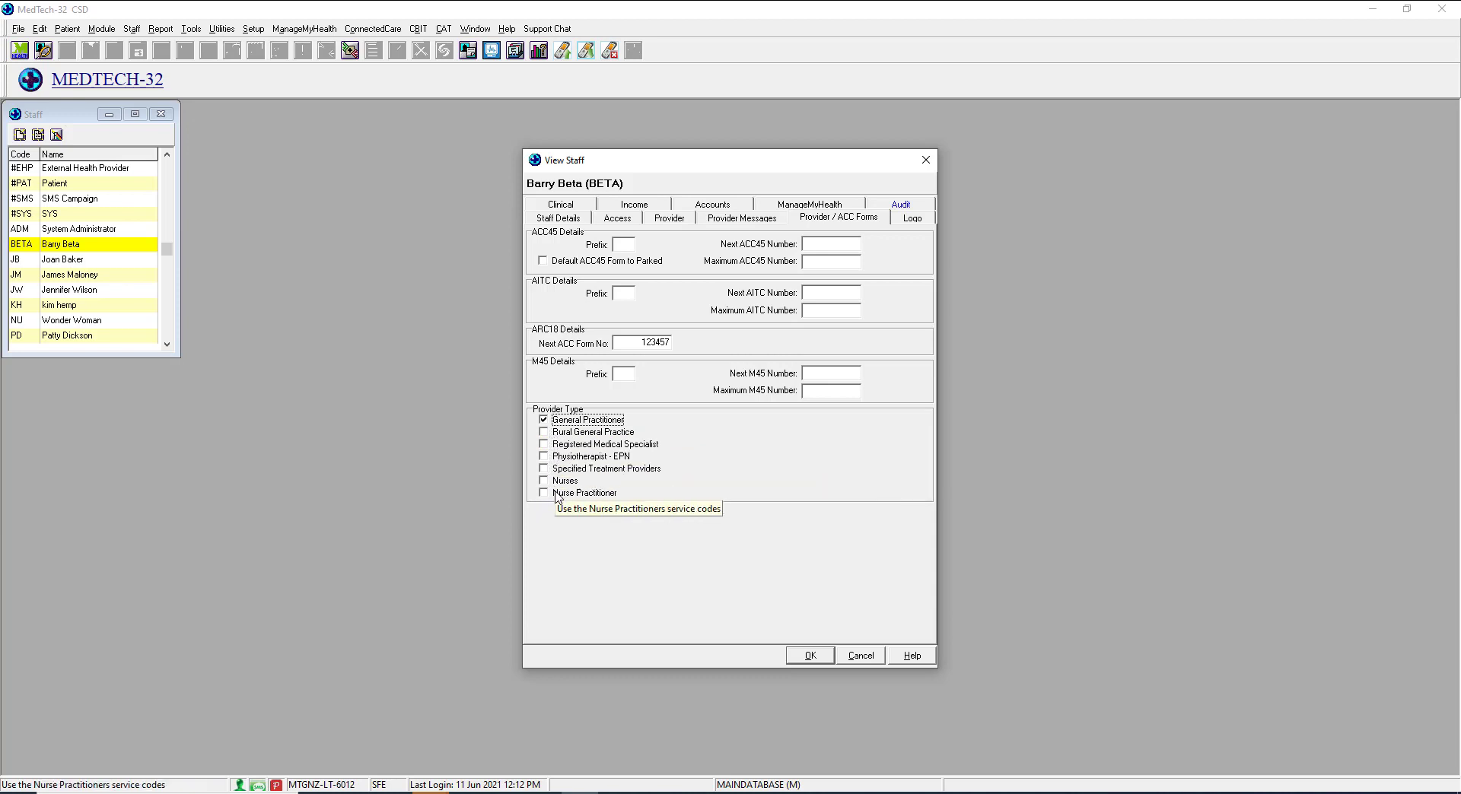
{"action": "left_click", "coordinate": [811, 657]}
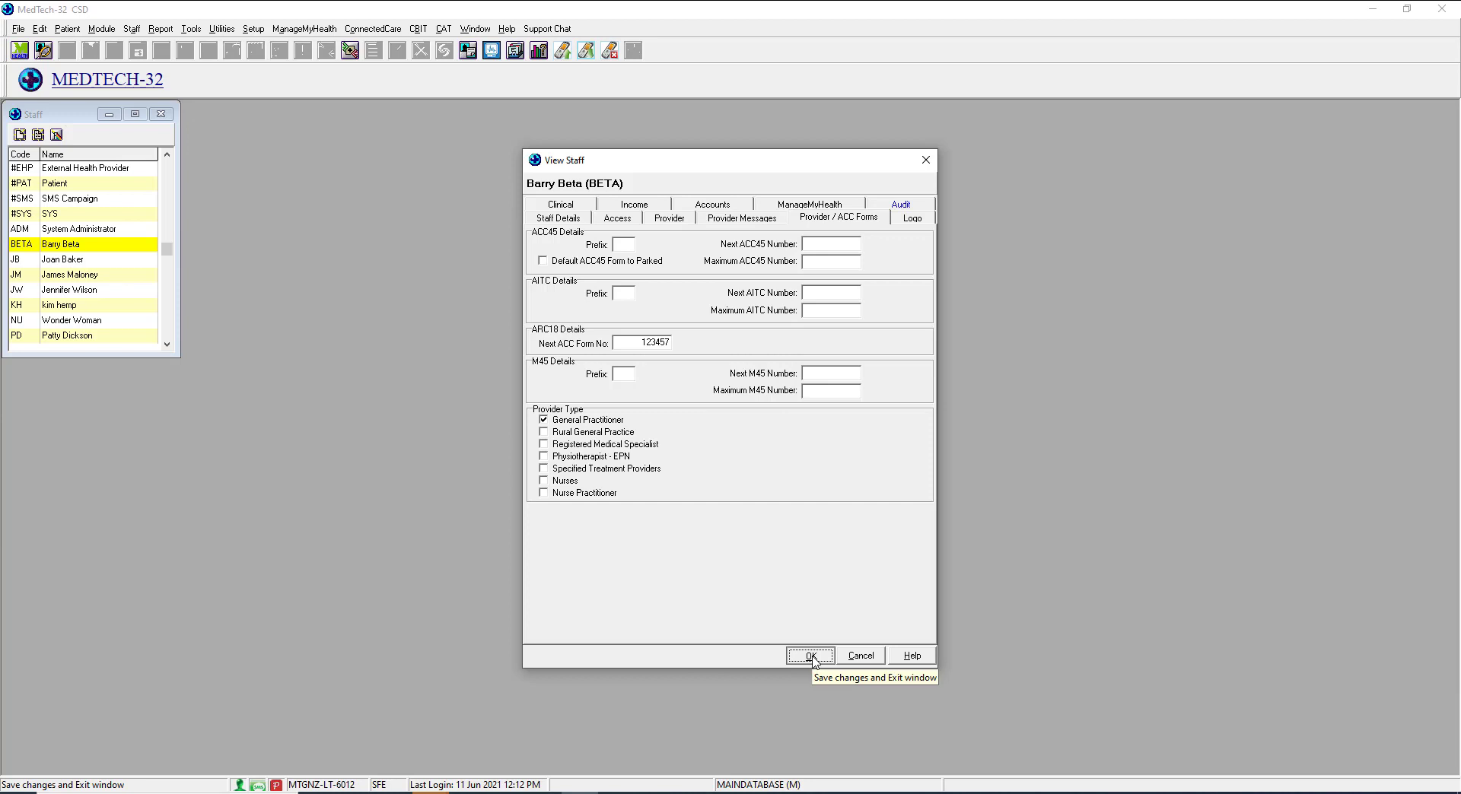
{"action": "left_click", "coordinate": [811, 657]}
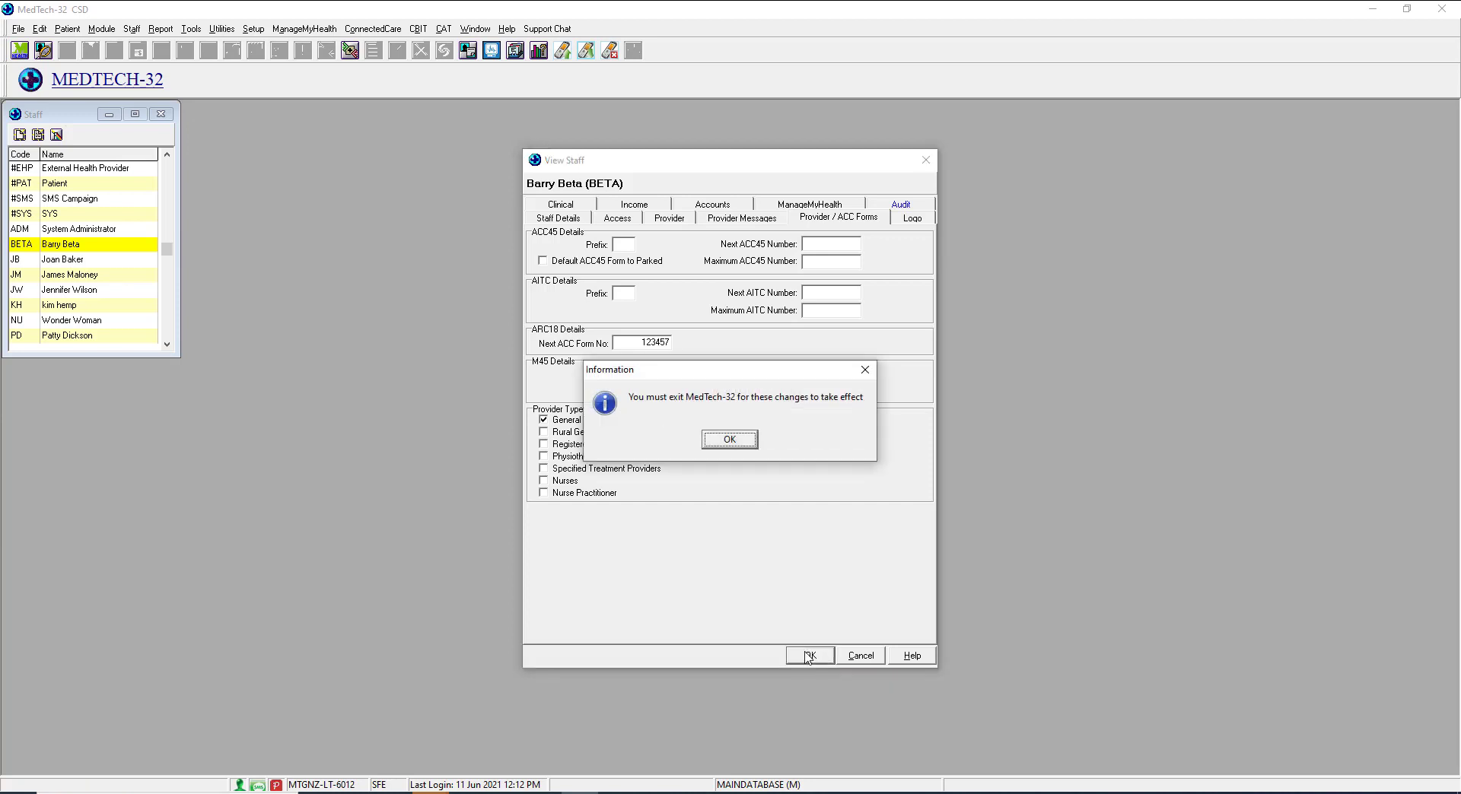
{"action": "left_click", "coordinate": [730, 440]}
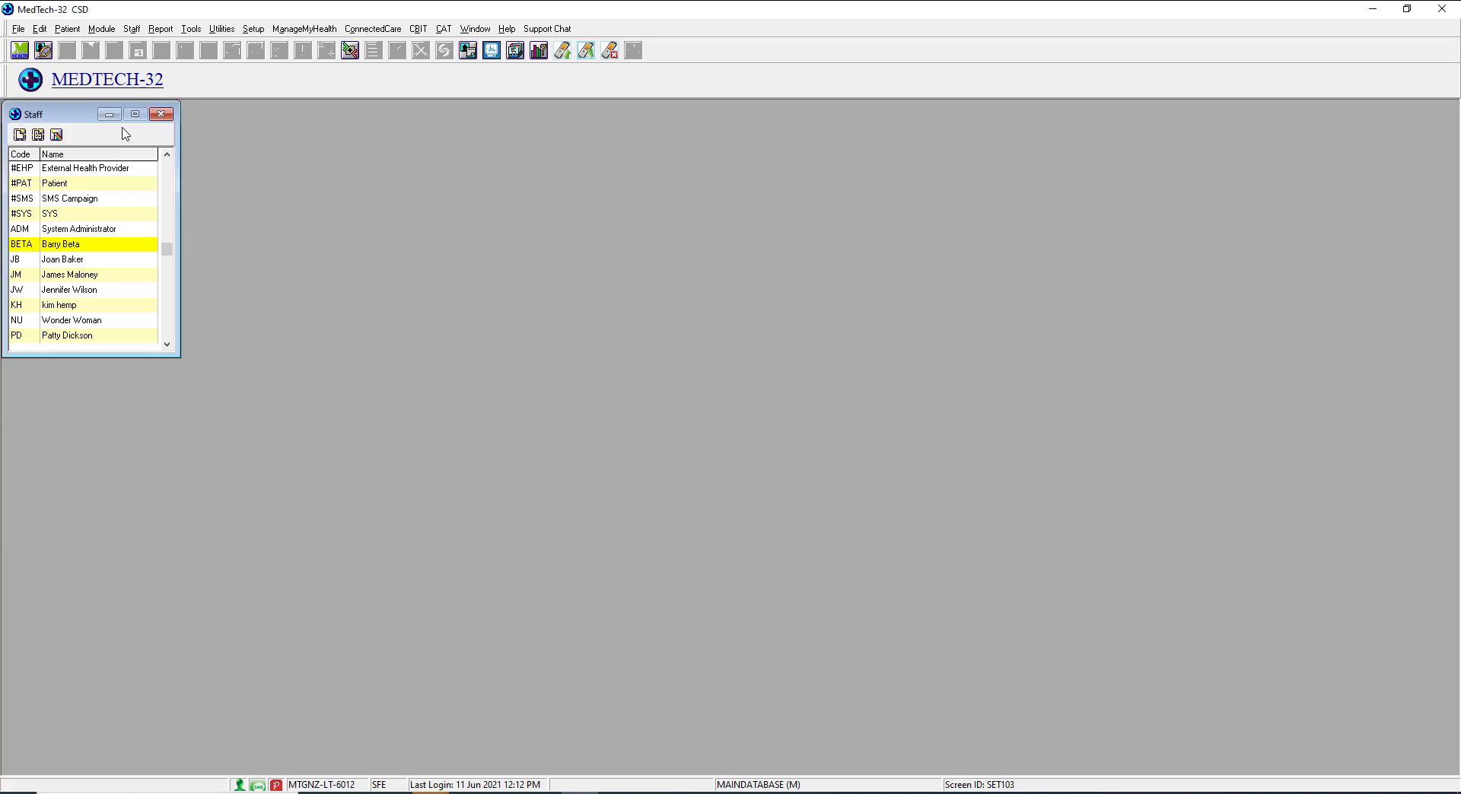
{"action": "left_click", "coordinate": [164, 115]}
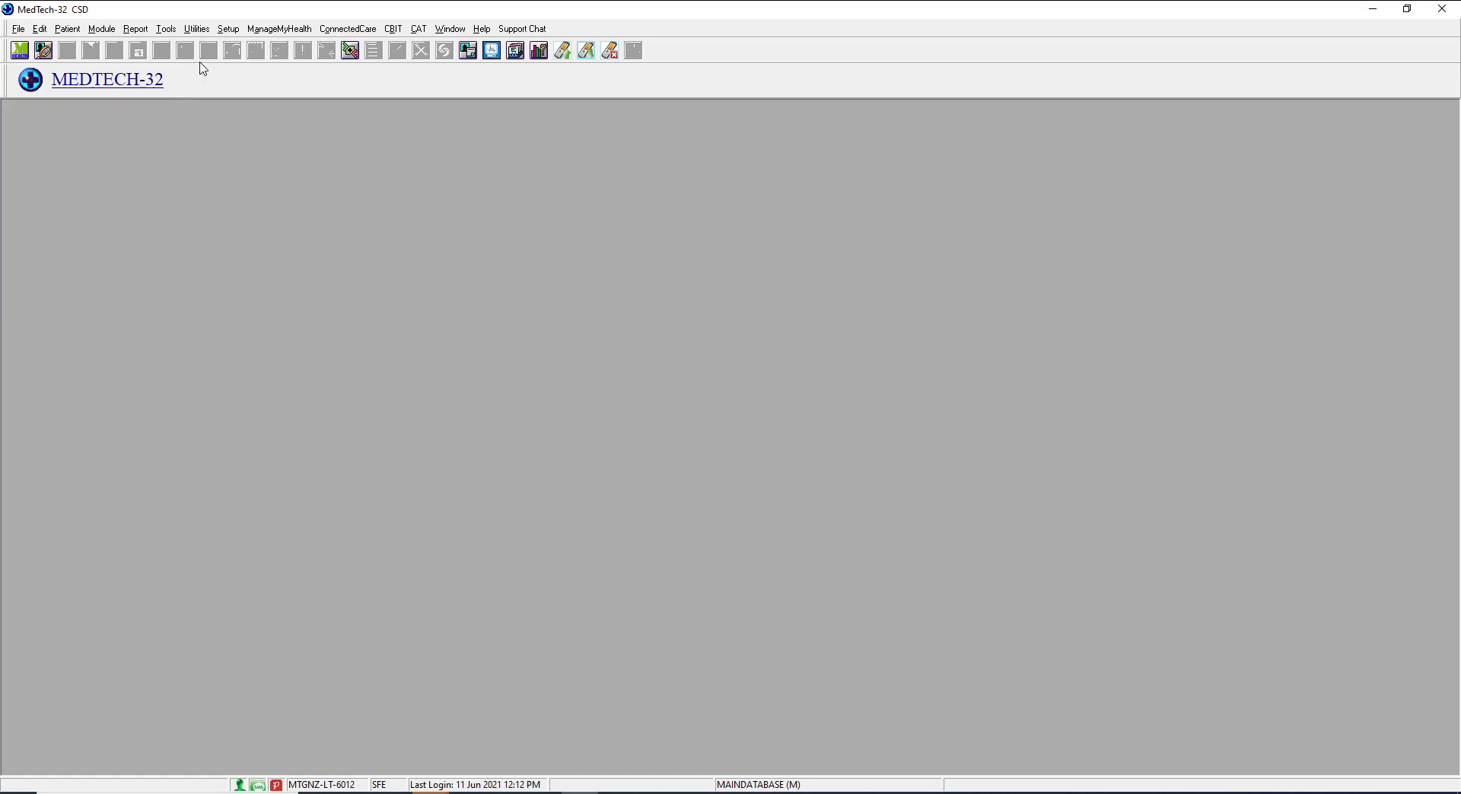
Reopen the accounting services list and select the Consultation (C) service.
{"action": "left_click", "coordinate": [228, 29]}
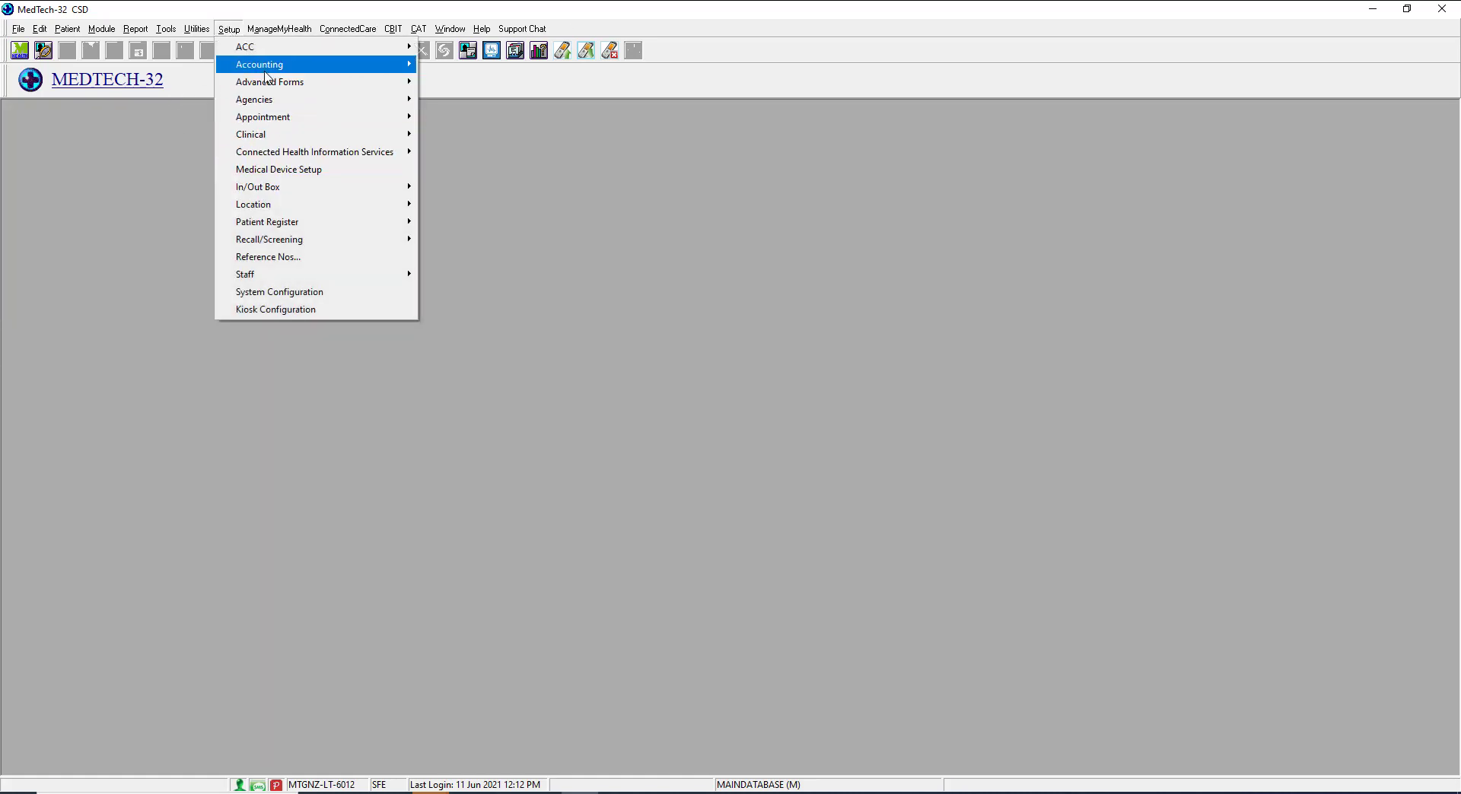
{"action": "mouse_move", "coordinate": [316, 67]}
{"action": "left_click", "coordinate": [456, 106]}
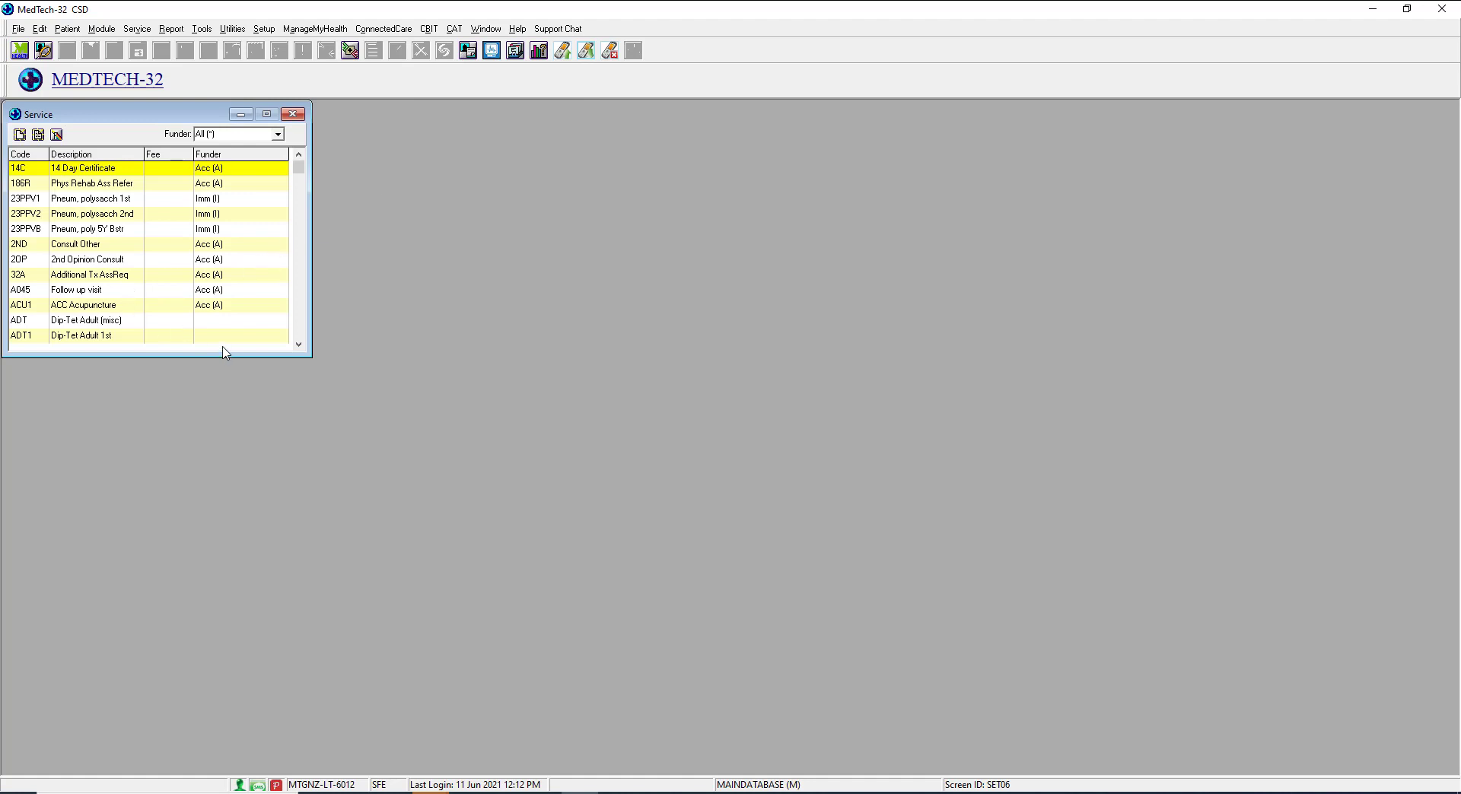
{"action": "key", "text": "c"}
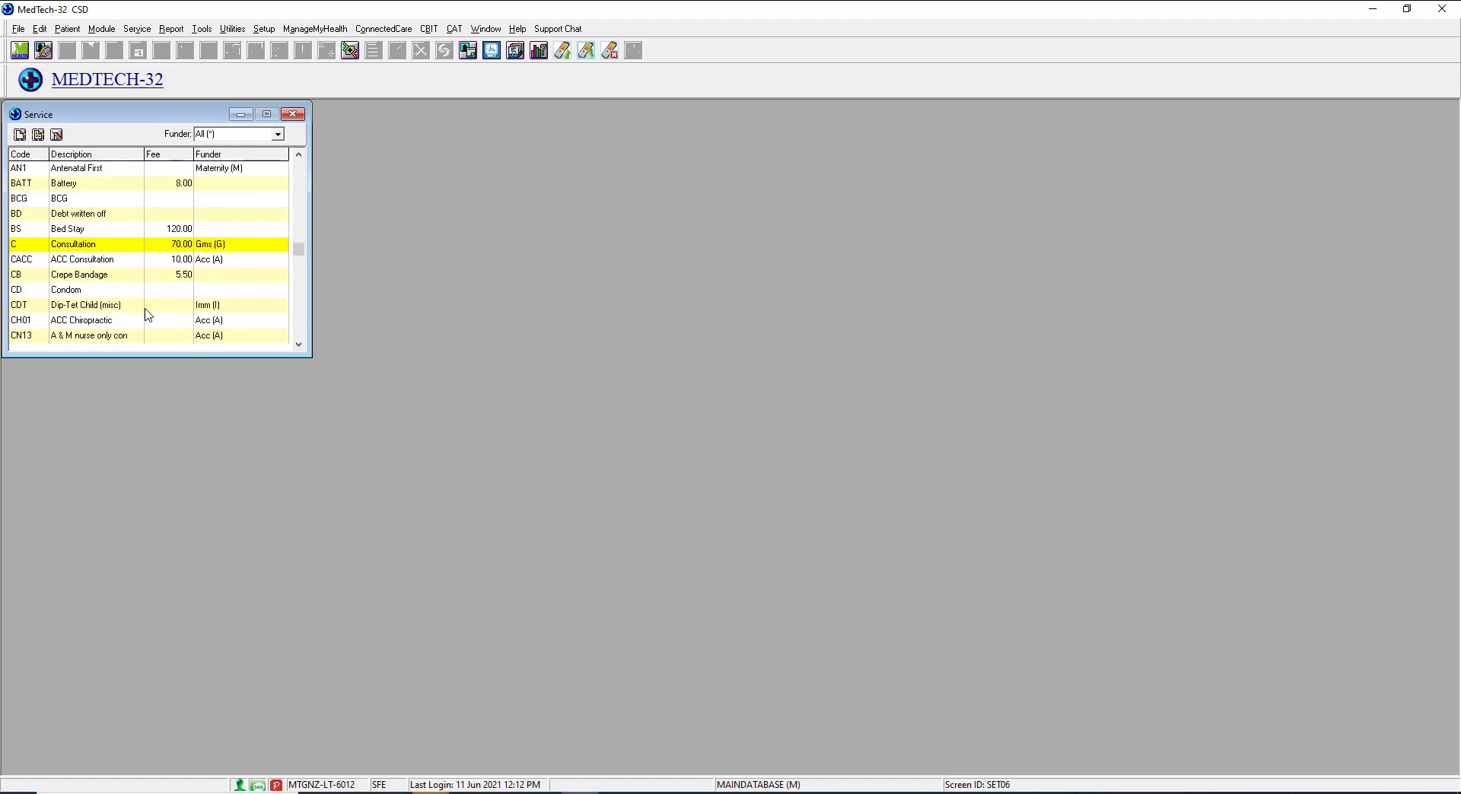
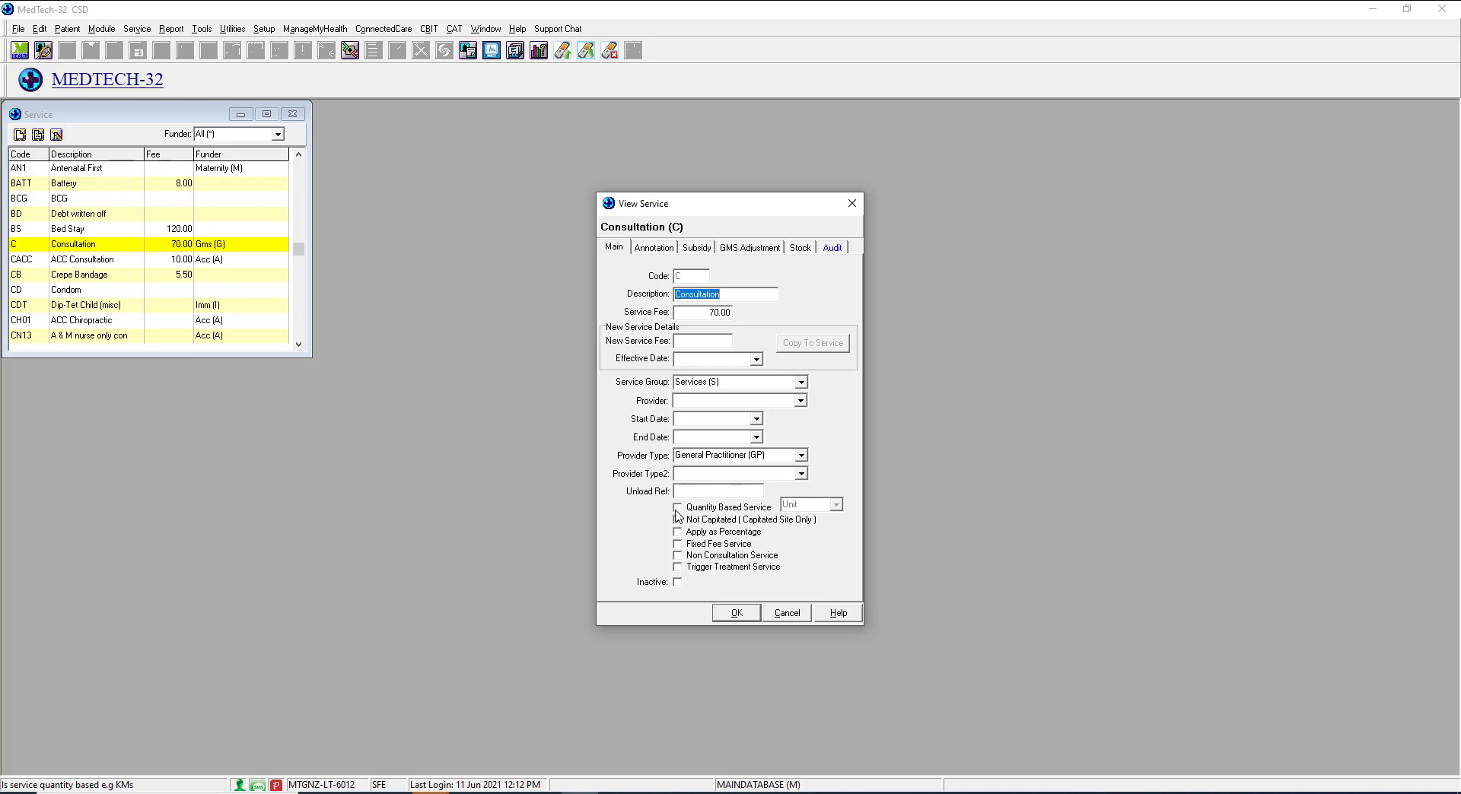
Mark the Consultation service as quantity based with Time as its measurement unit, and clear its Not Capitated option.
{"action": "left_click", "coordinate": [677, 508]}
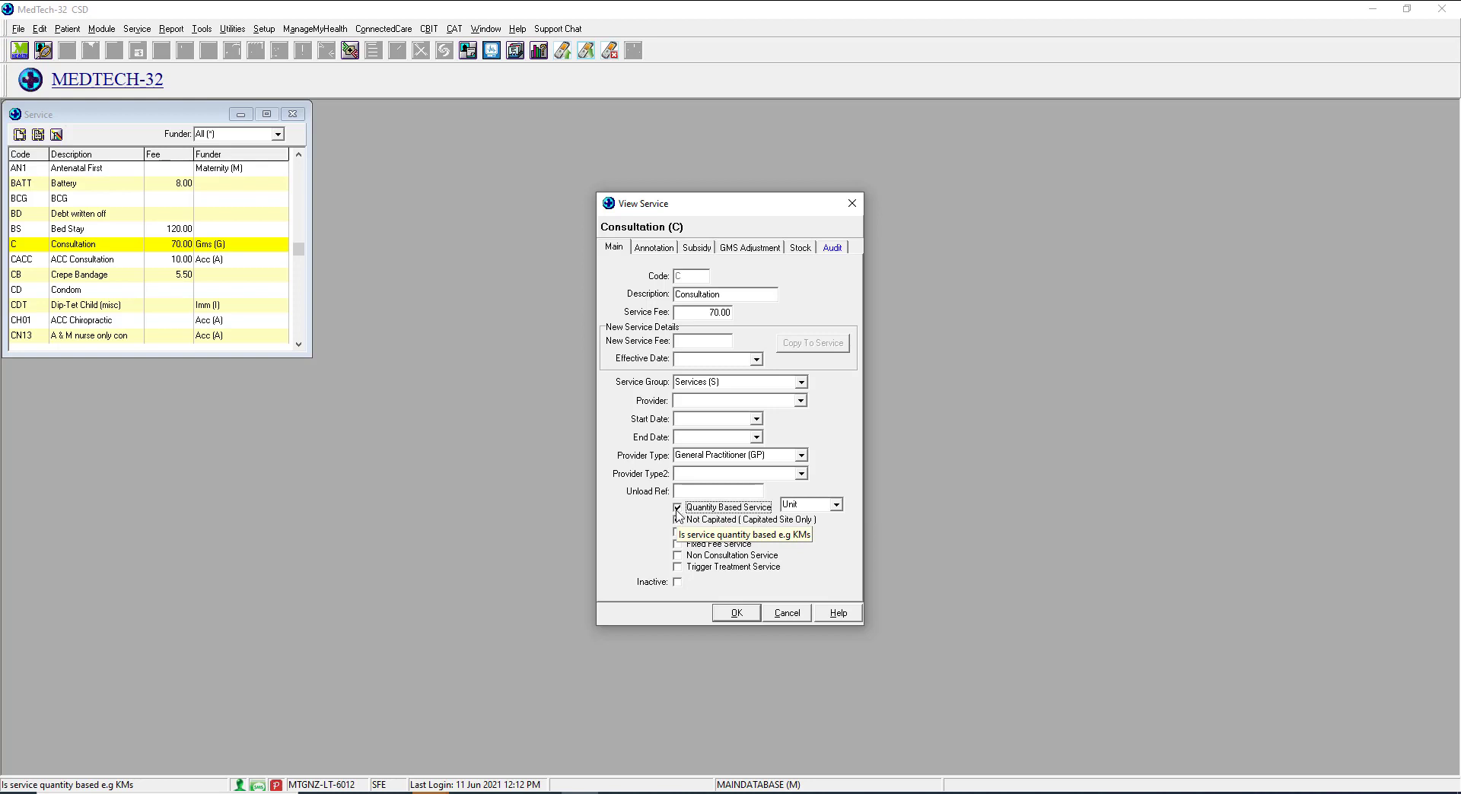
{"action": "left_click", "coordinate": [836, 505]}
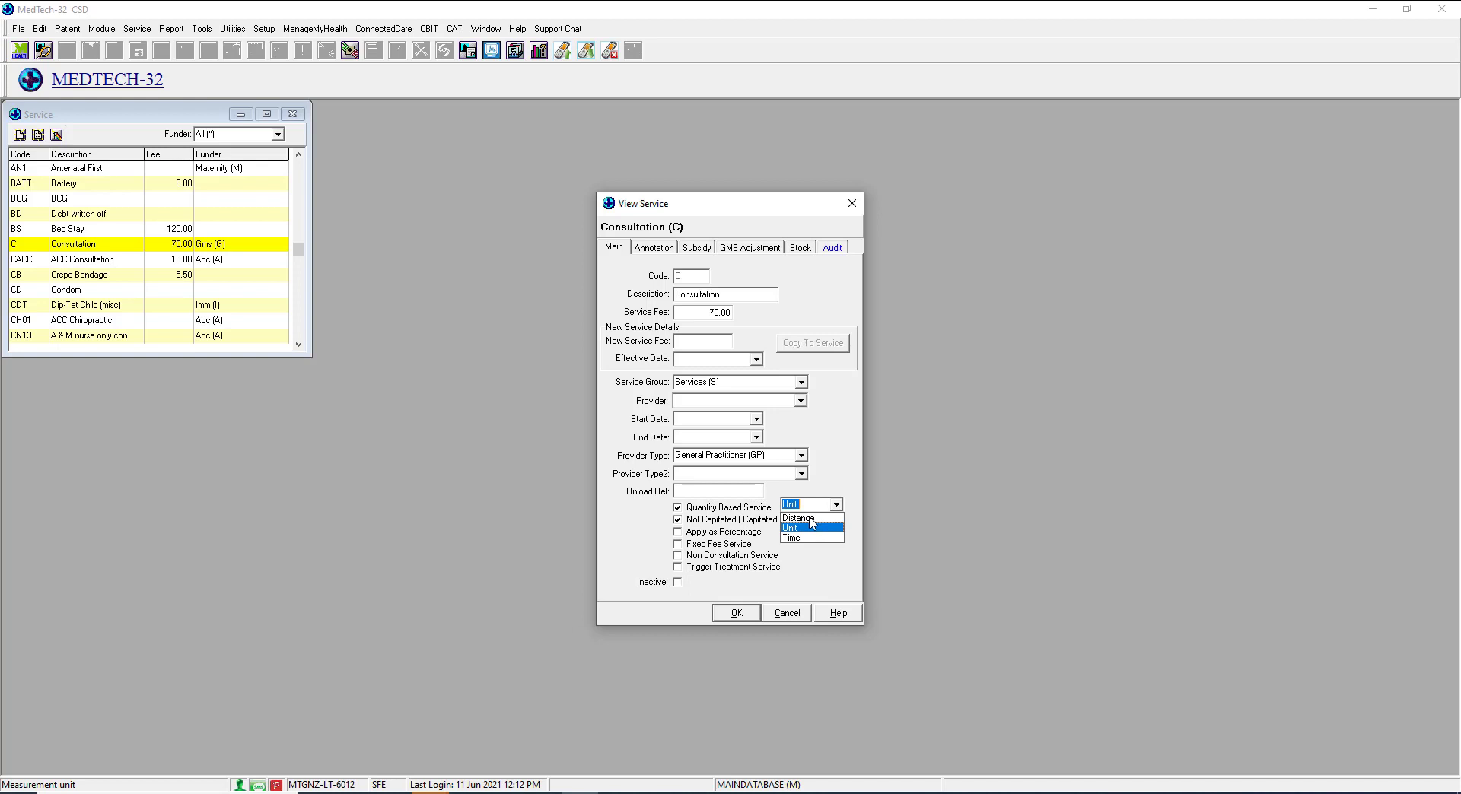
{"action": "left_click", "coordinate": [809, 518]}
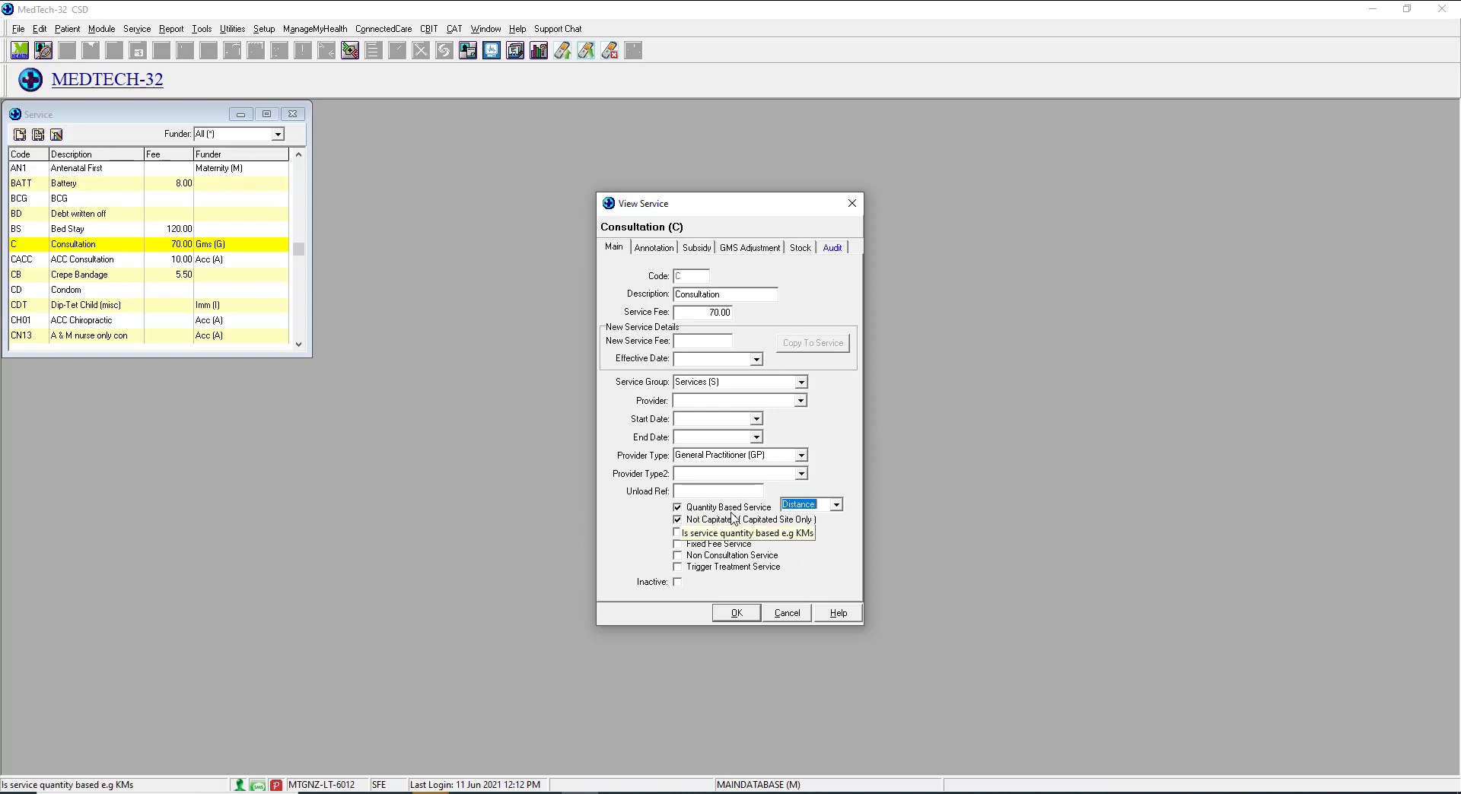
{"action": "left_click", "coordinate": [836, 505]}
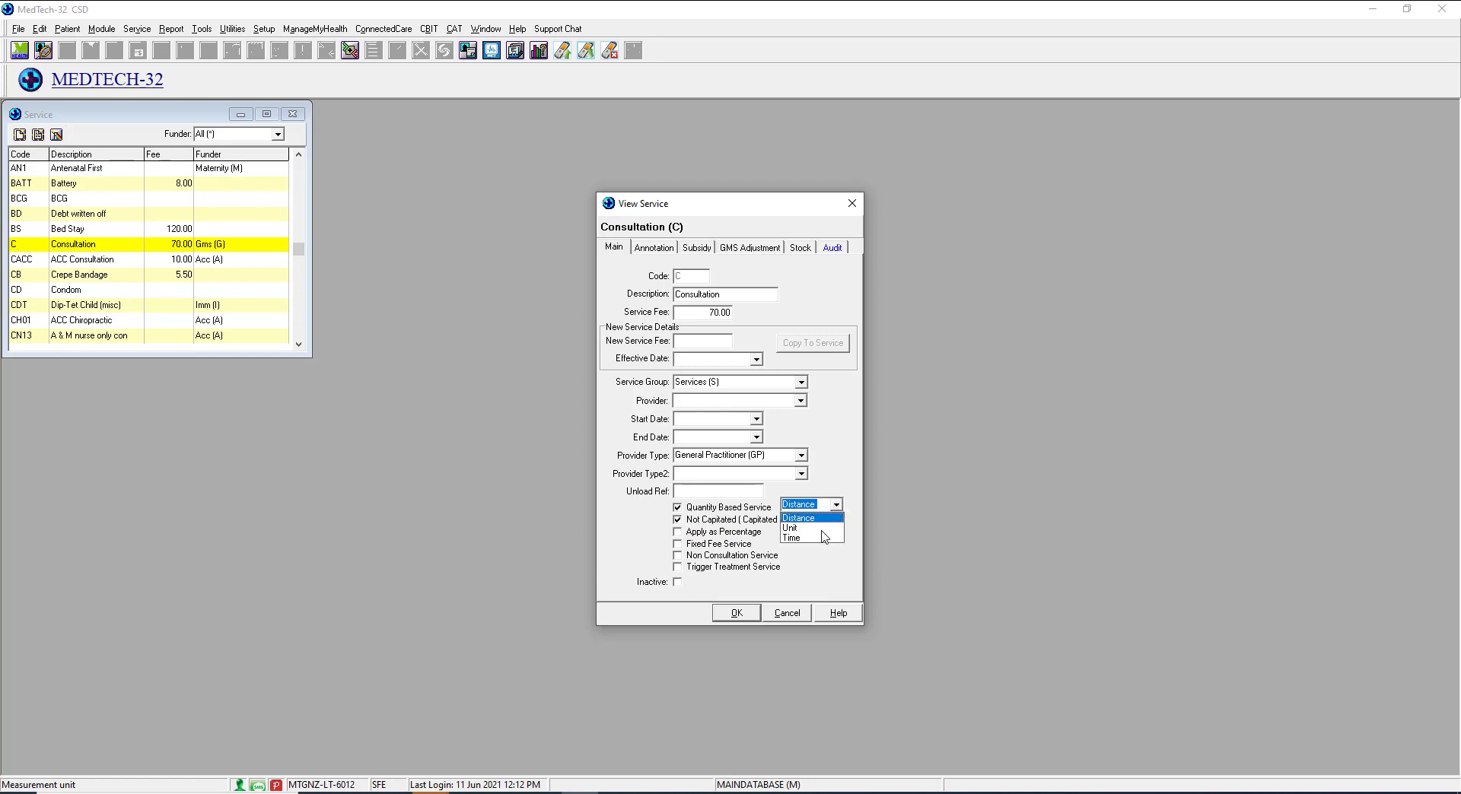
{"action": "left_click", "coordinate": [824, 538]}
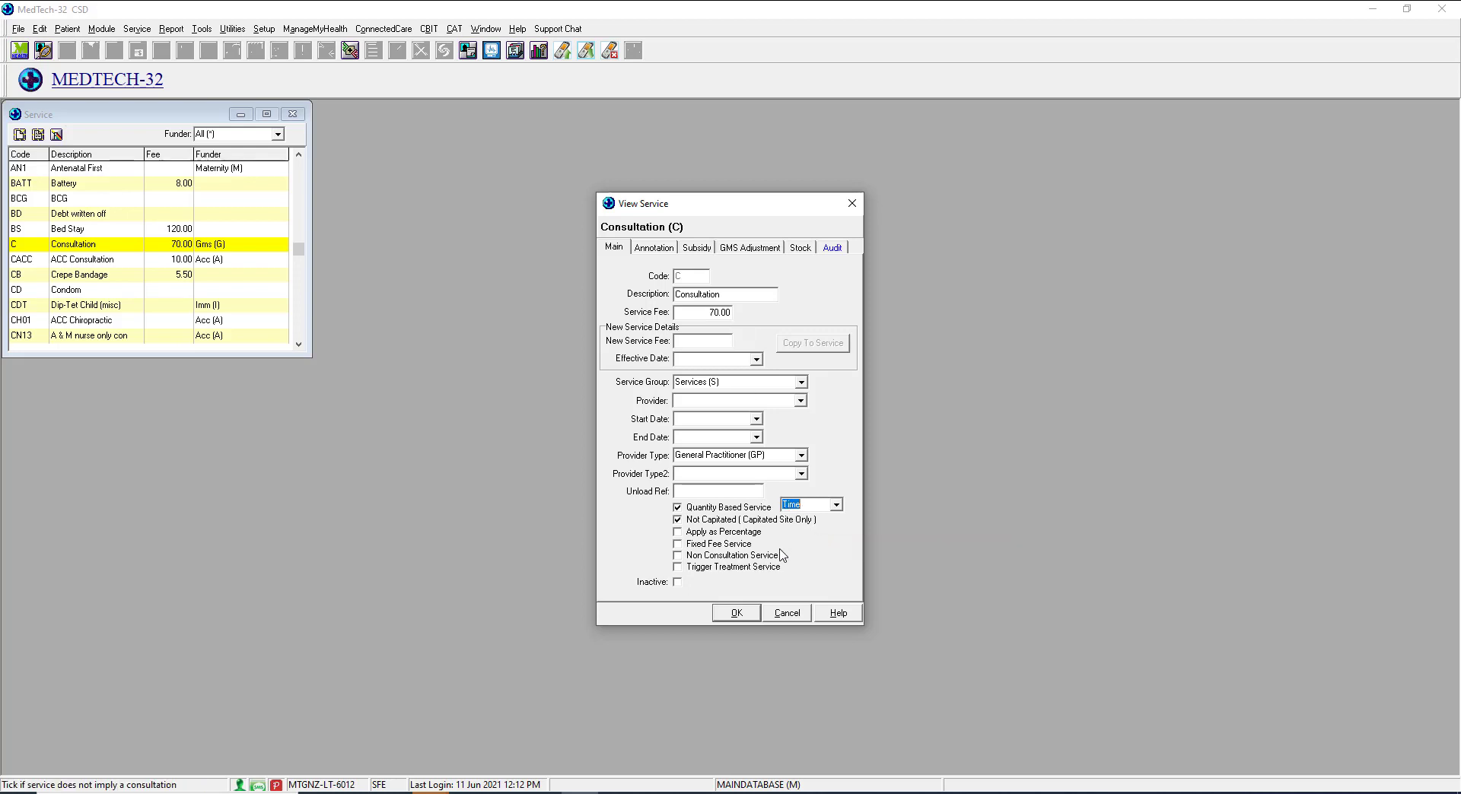
{"action": "left_click", "coordinate": [677, 520]}
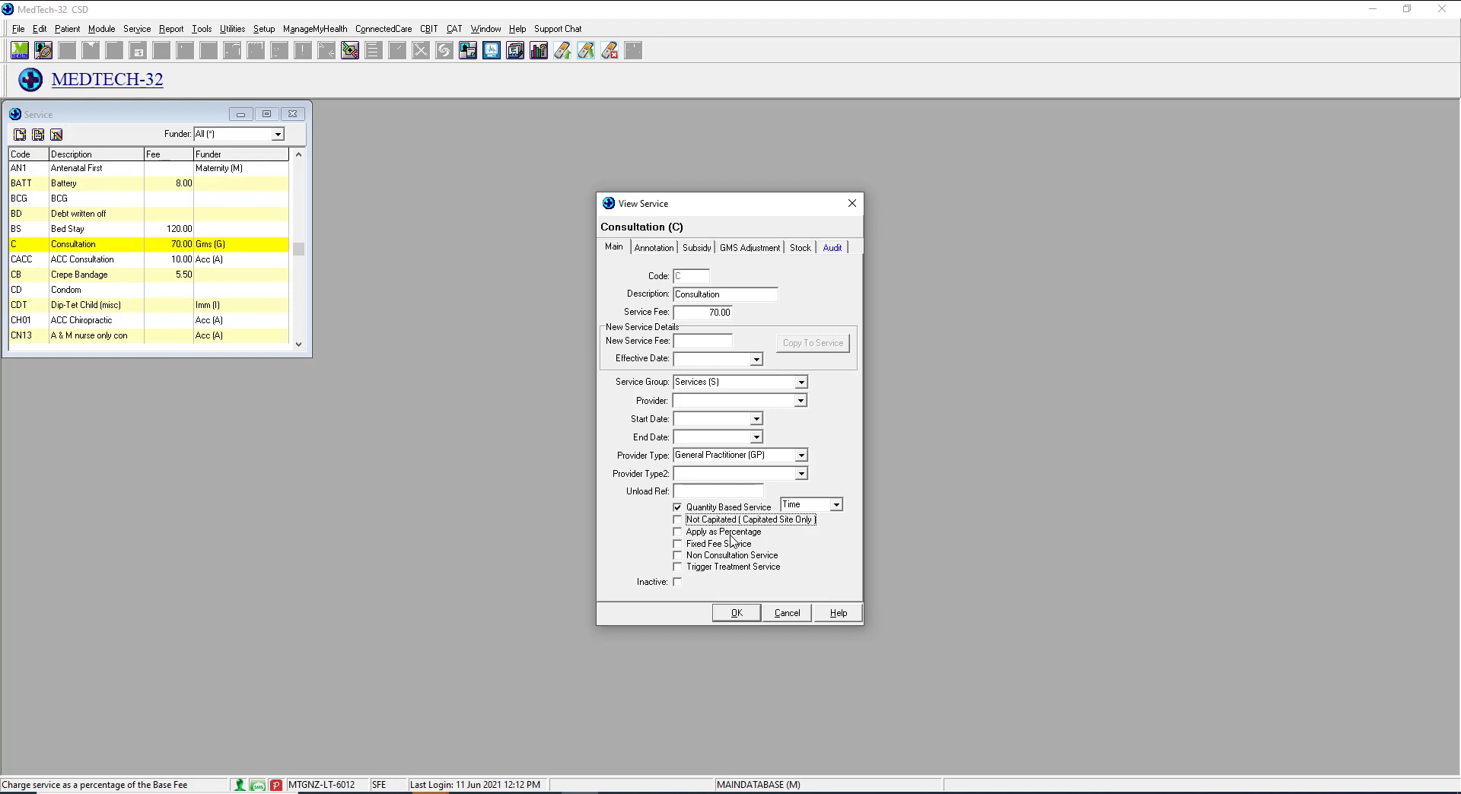
{"action": "left_click", "coordinate": [678, 547]}
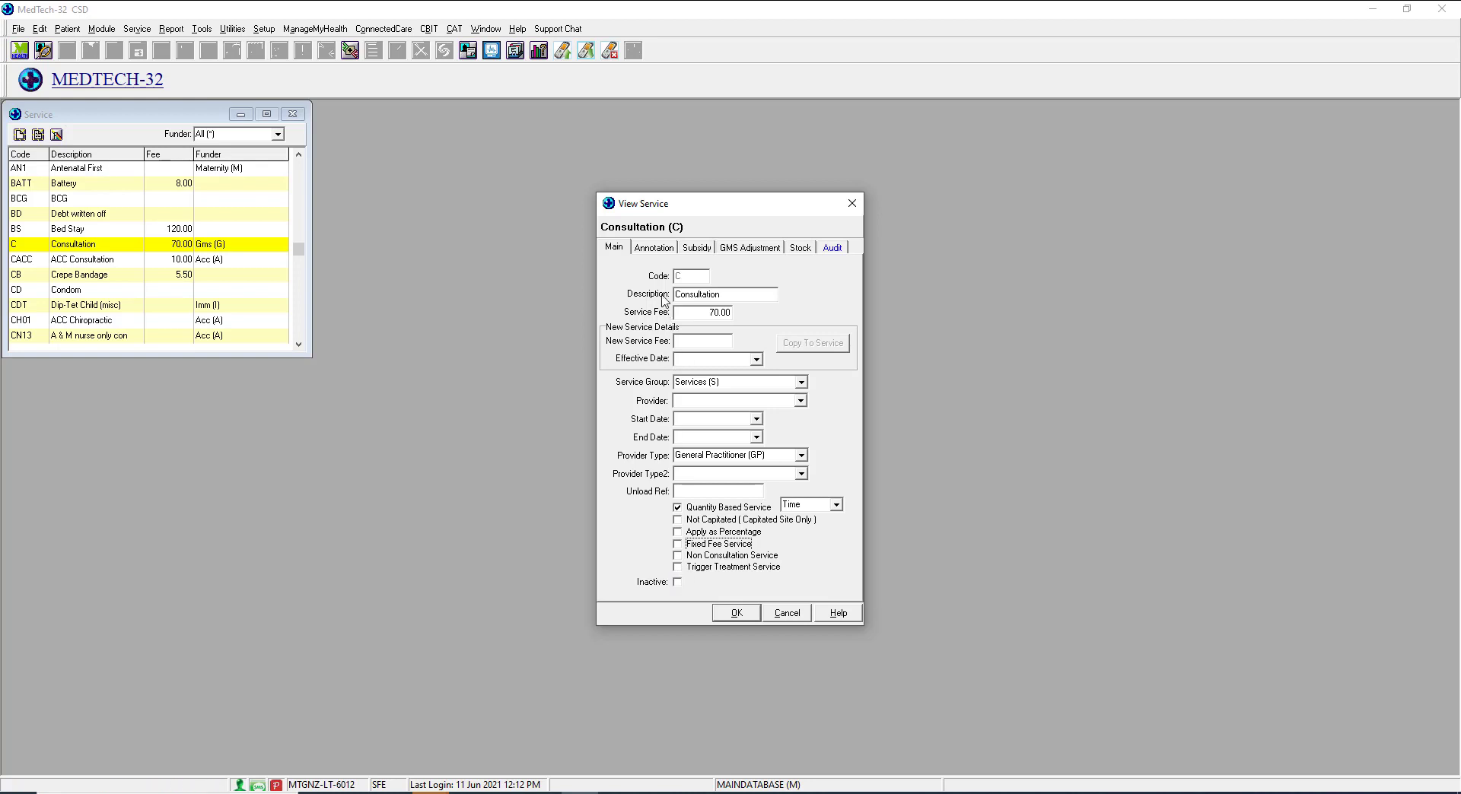
Review the Consultation service's annotation, subsidy and GMS adjustment settings.
{"action": "left_click", "coordinate": [653, 249]}
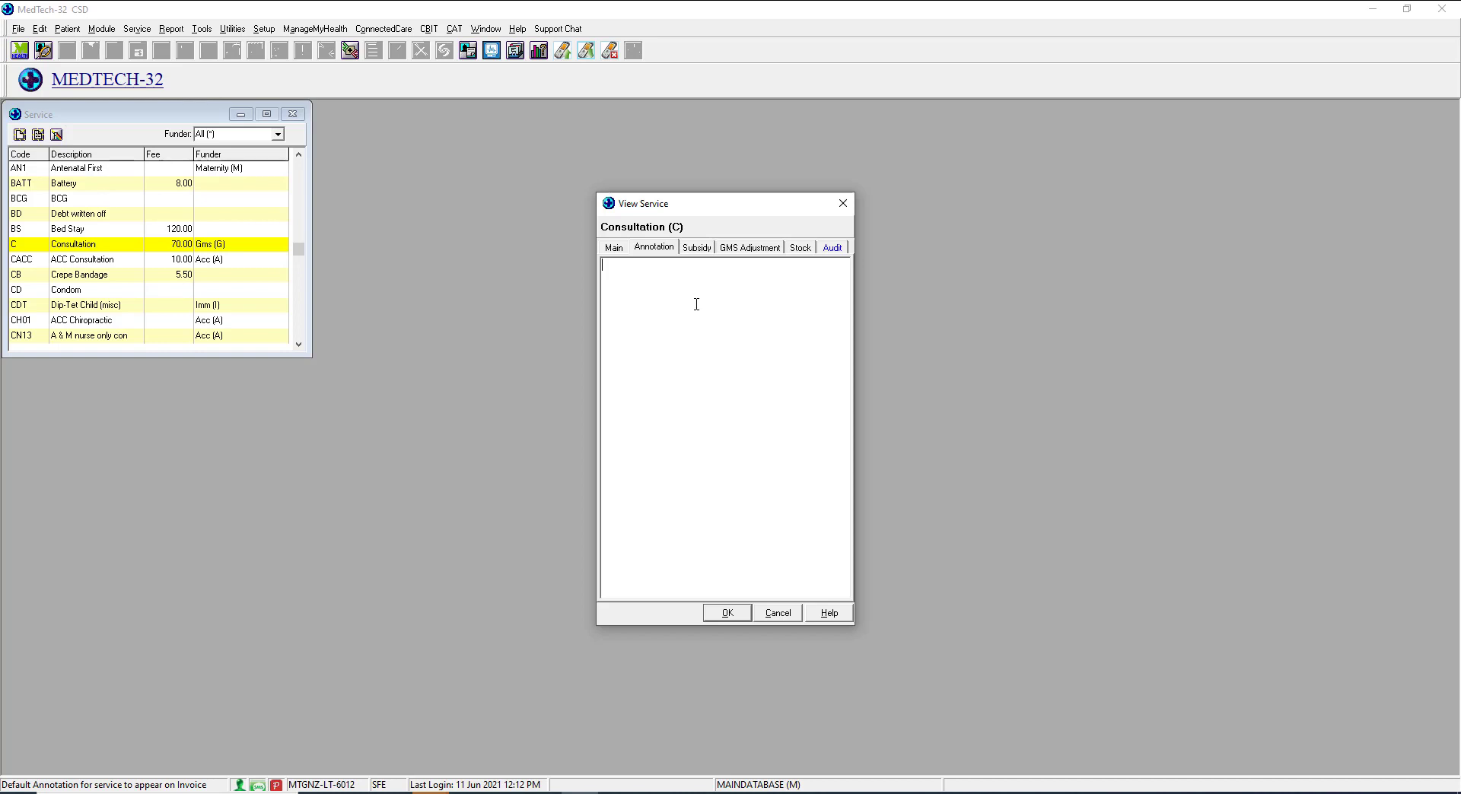
{"action": "left_click", "coordinate": [700, 251]}
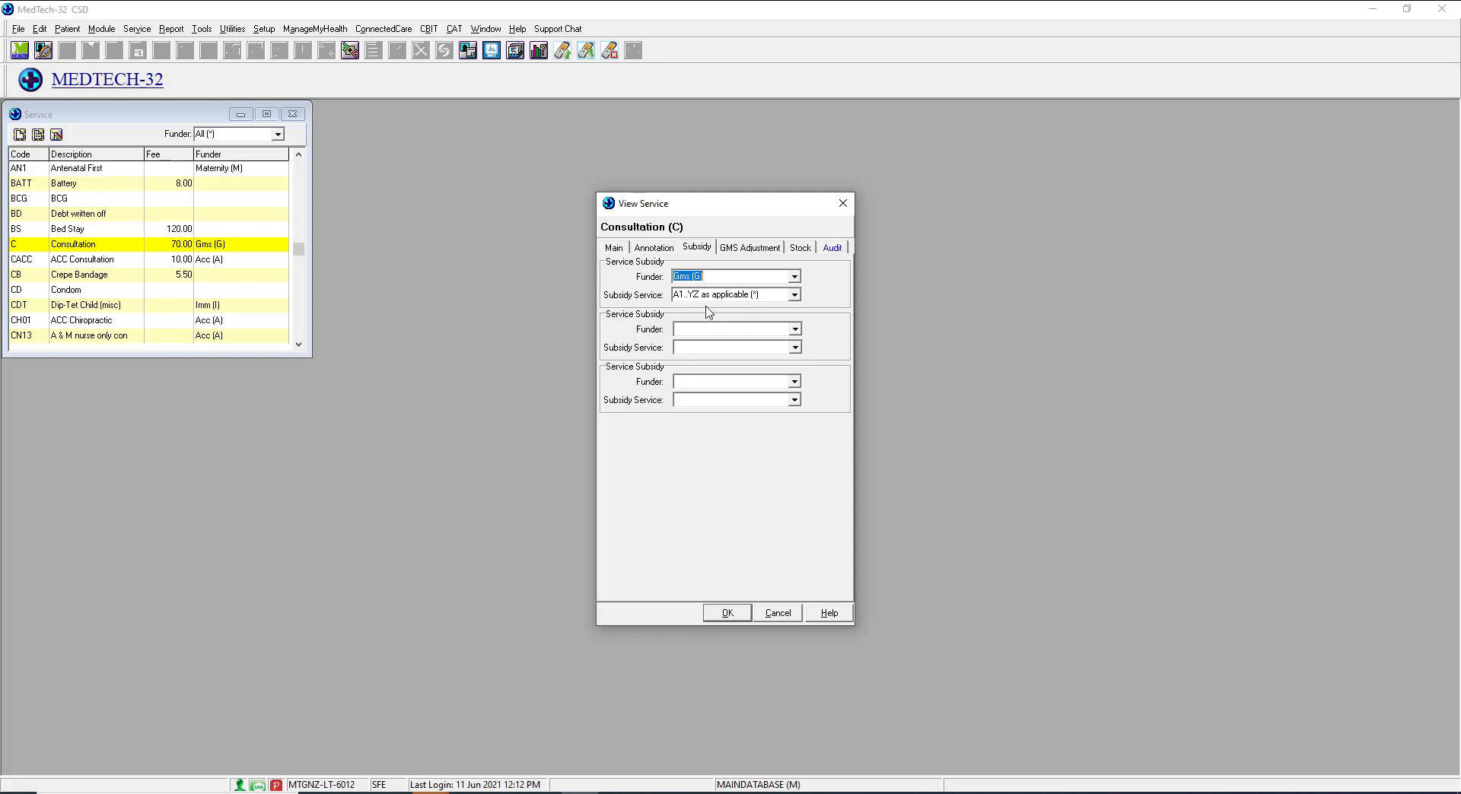
{"action": "left_click", "coordinate": [738, 251]}
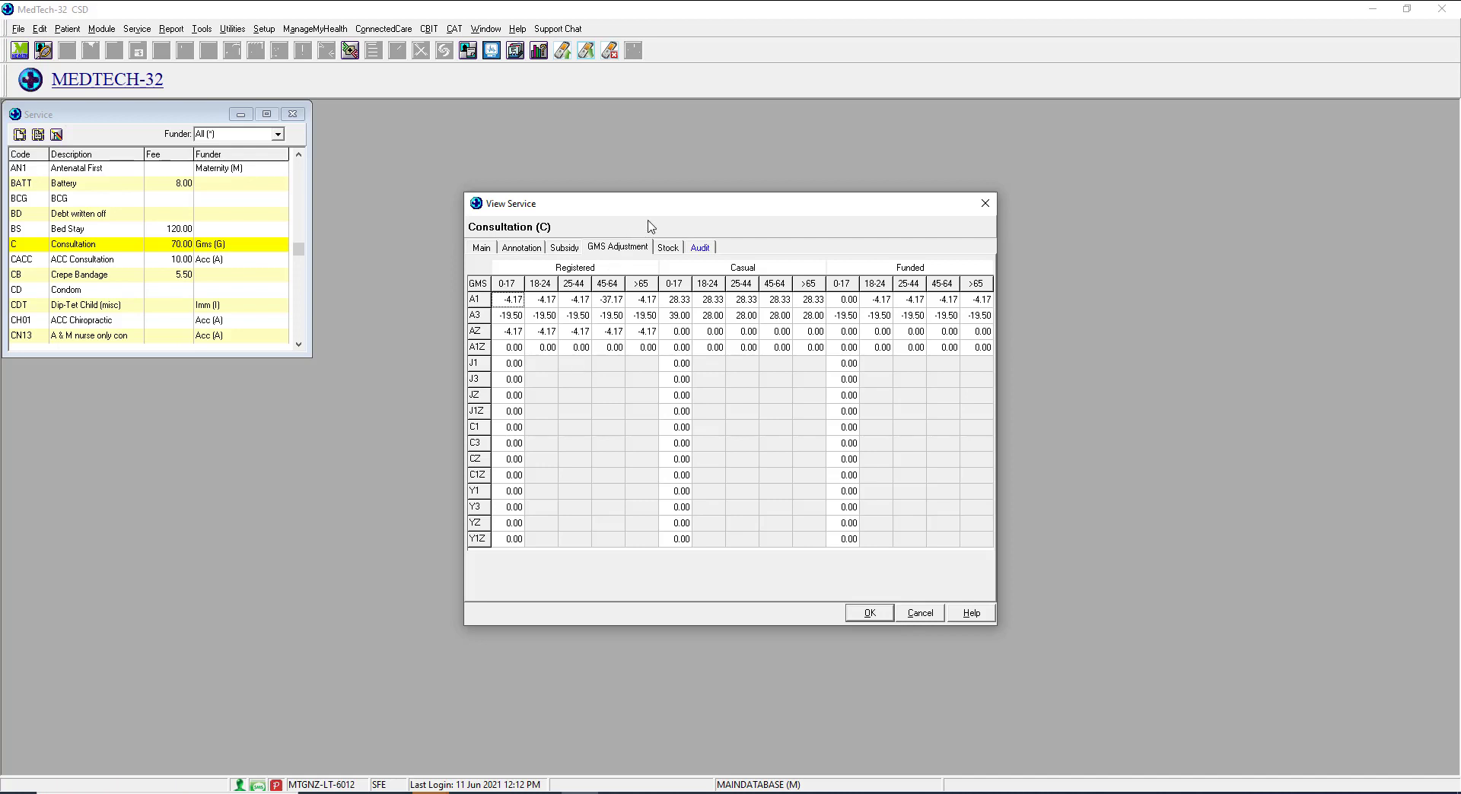
{"action": "left_click_drag", "start_coordinate": [654, 216], "coordinate": [670, 131]}
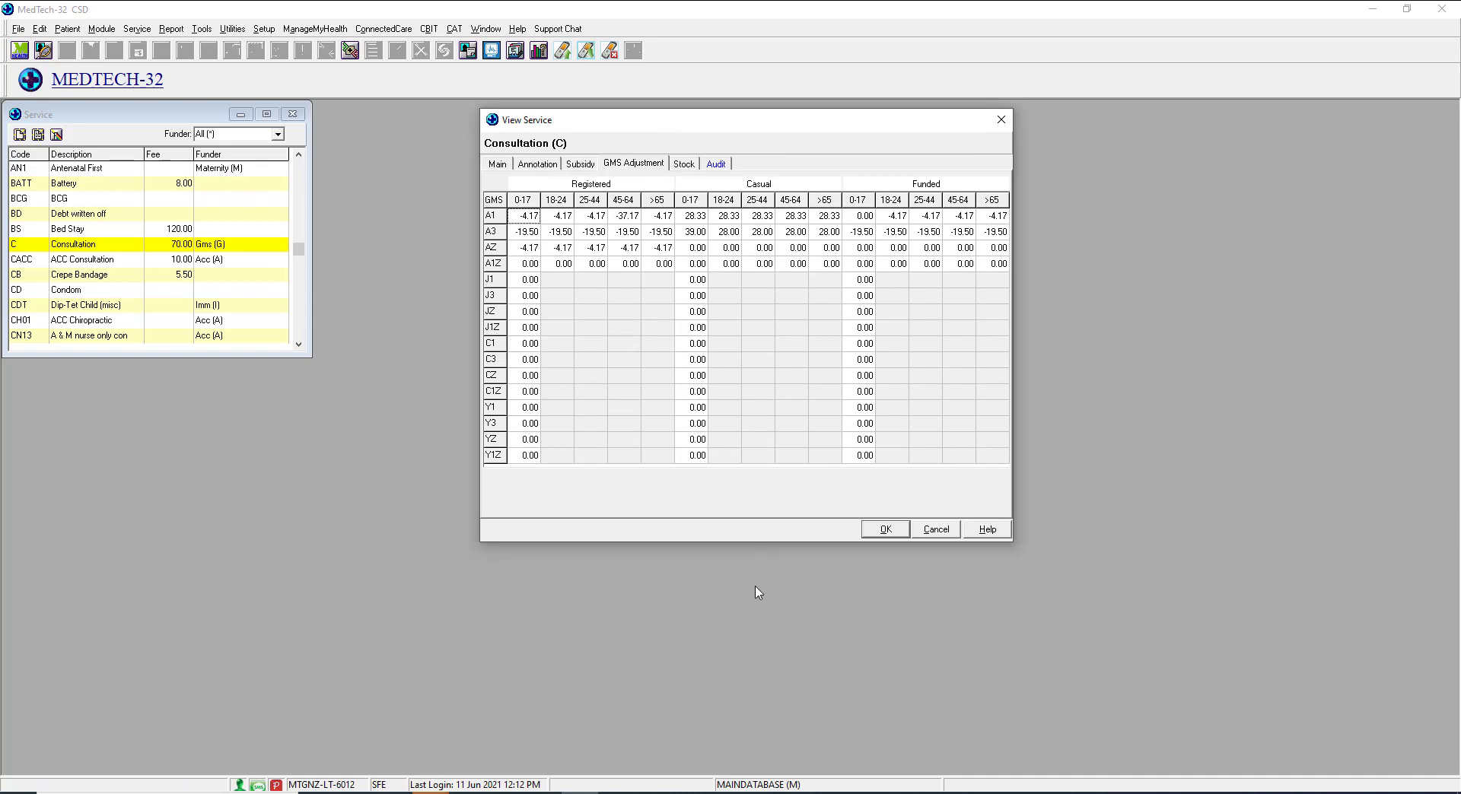
Switch to the GMS-Adjustment-Spreadsheet-Macro-Enabled-May-2021 workbook in Excel and enable its macros.
{"action": "mouse_move", "coordinate": [692, 792]}
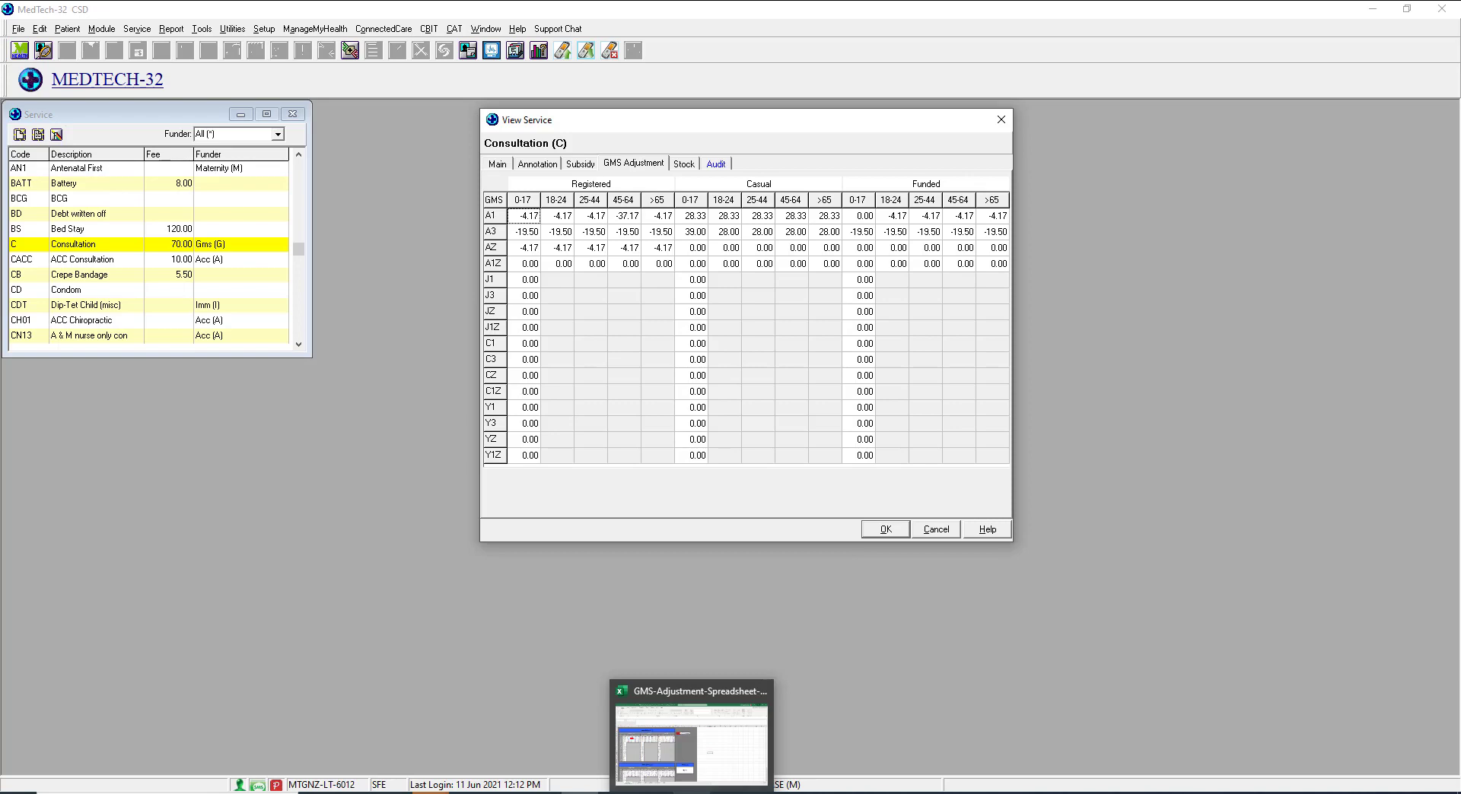
{"action": "left_click", "coordinate": [691, 742]}
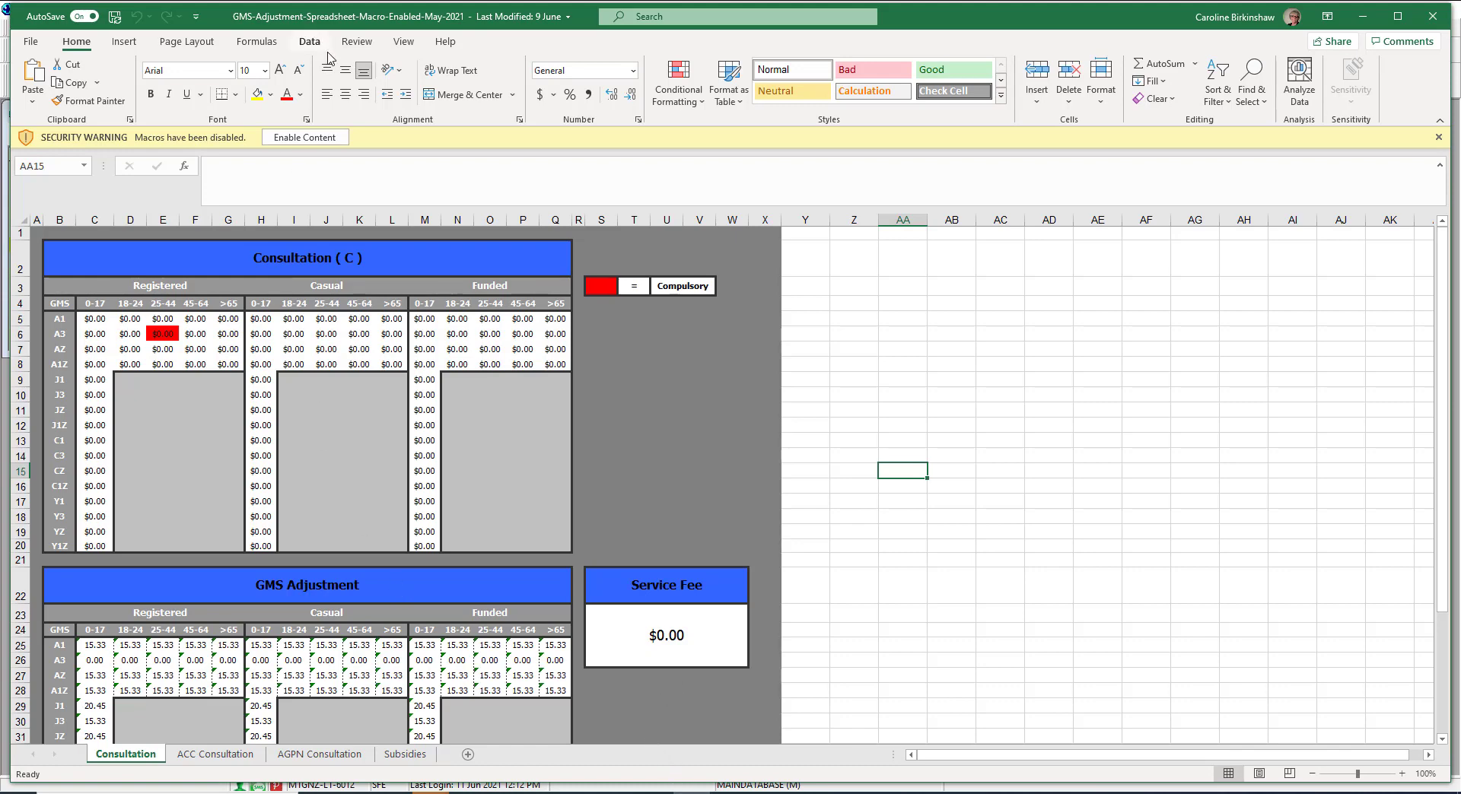
{"action": "left_click", "coordinate": [323, 136]}
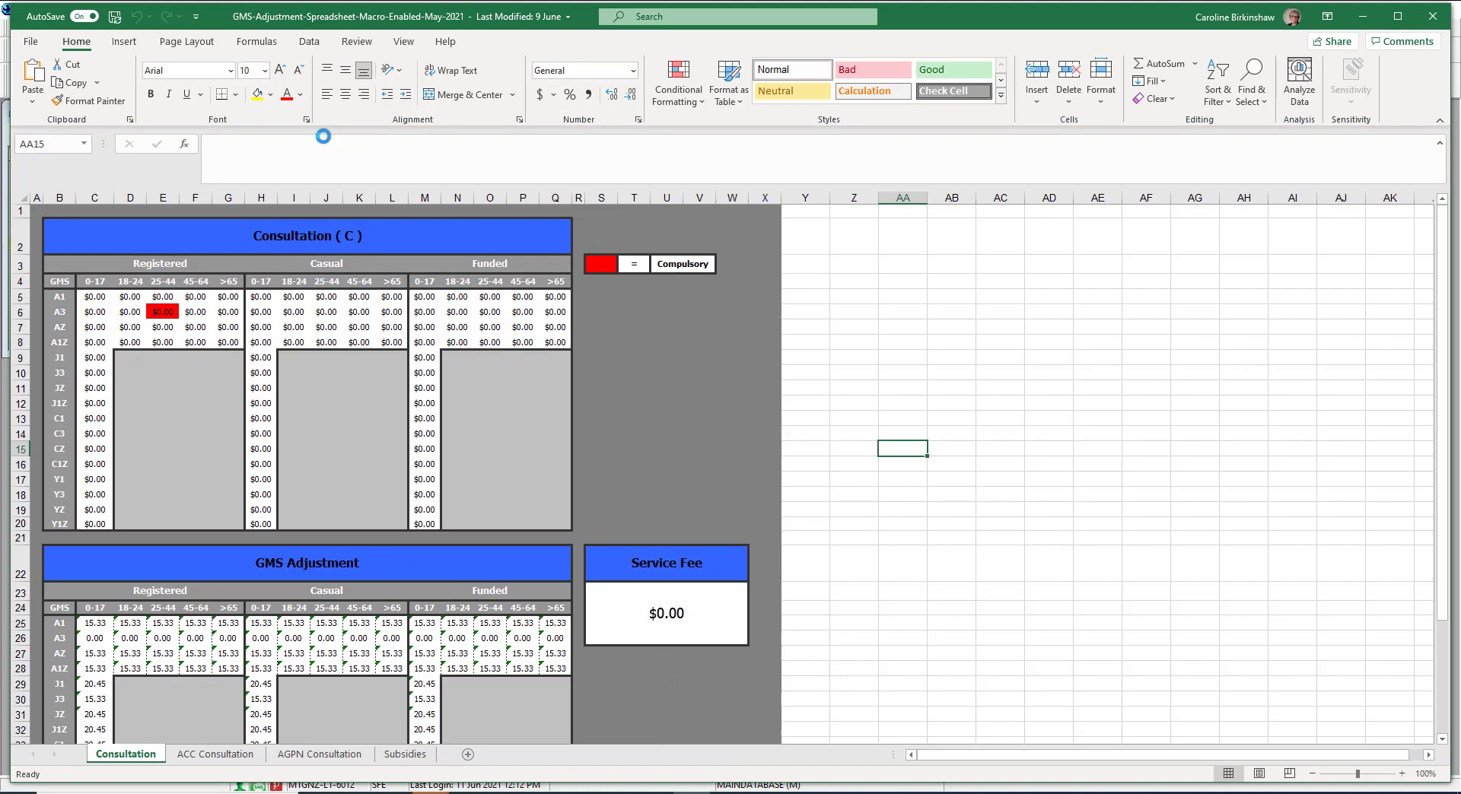
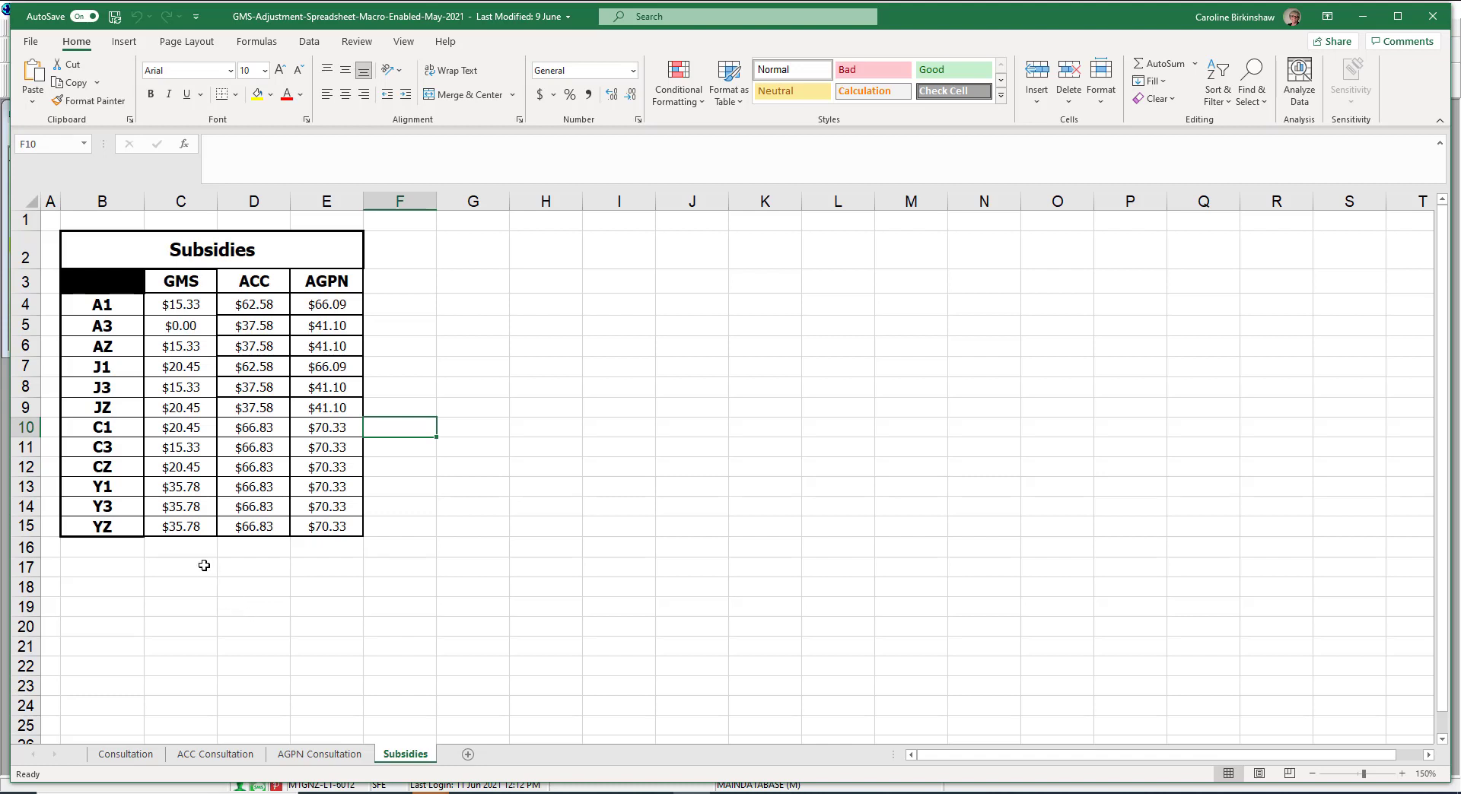
Examine the GMS subsidy amounts for the YZ, Y1, CZ and C3 groups on the Subsidies sheet.
{"action": "left_click", "coordinate": [191, 527]}
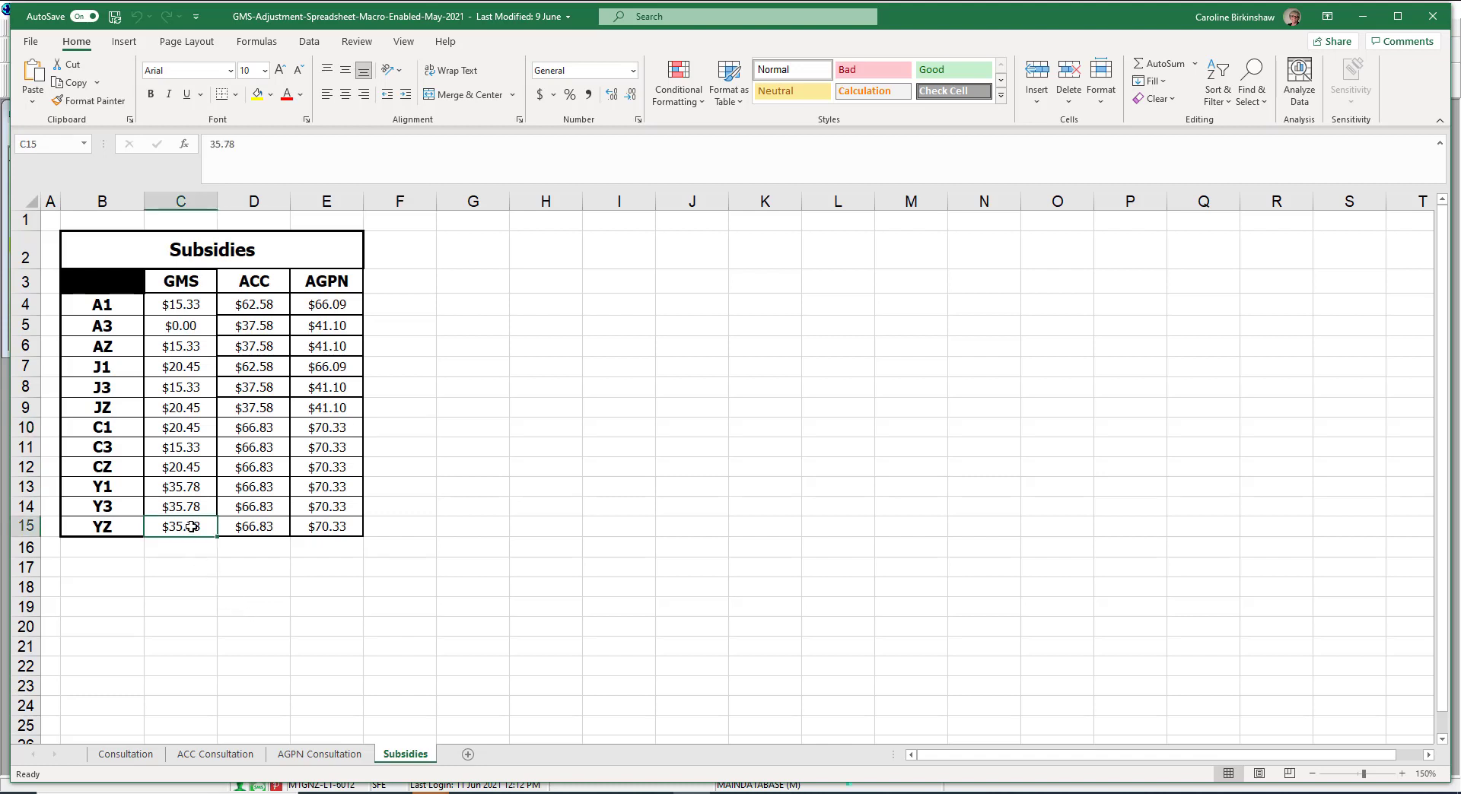
{"action": "left_click", "coordinate": [189, 490]}
{"action": "left_click", "coordinate": [191, 467]}
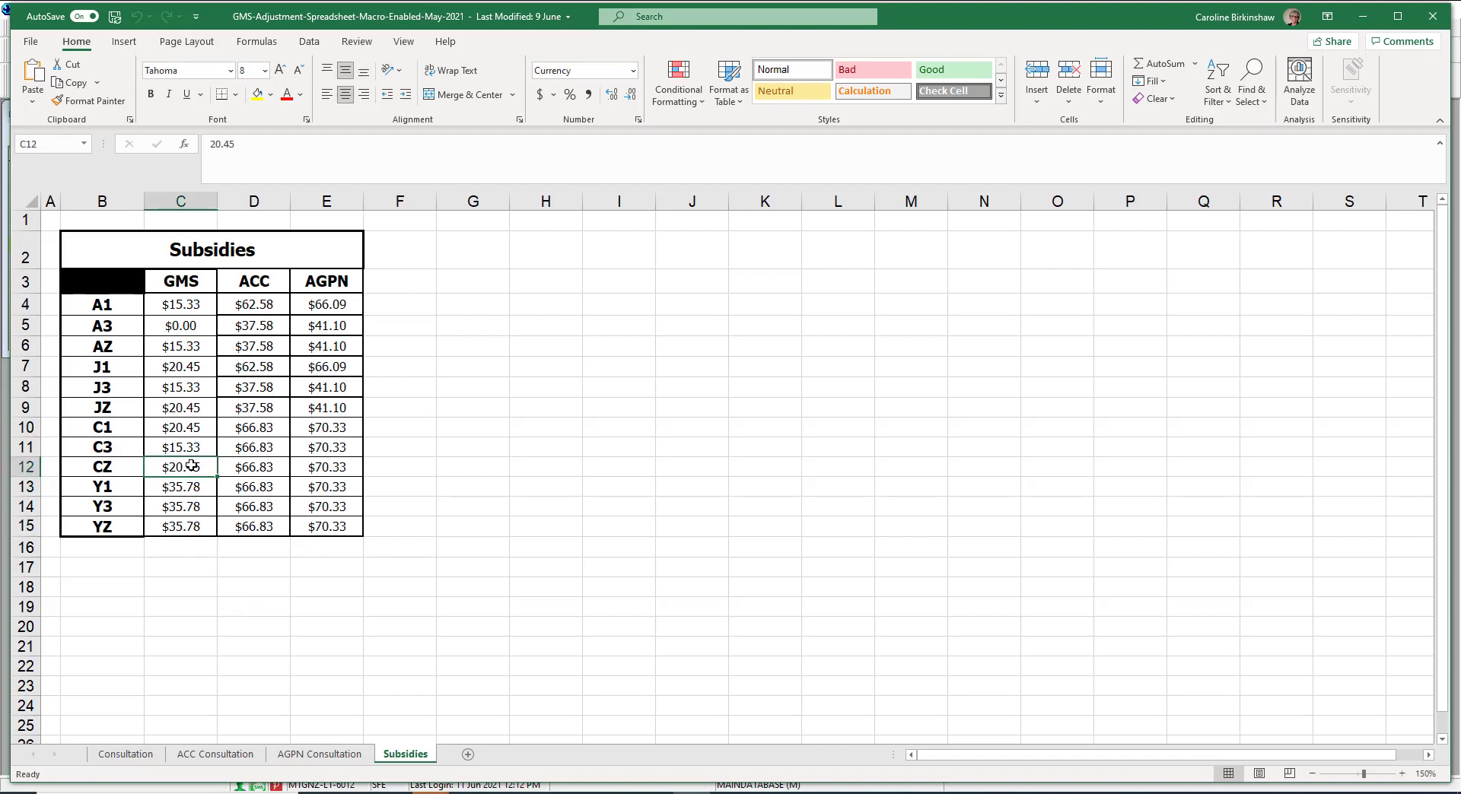
{"action": "left_click", "coordinate": [193, 448]}
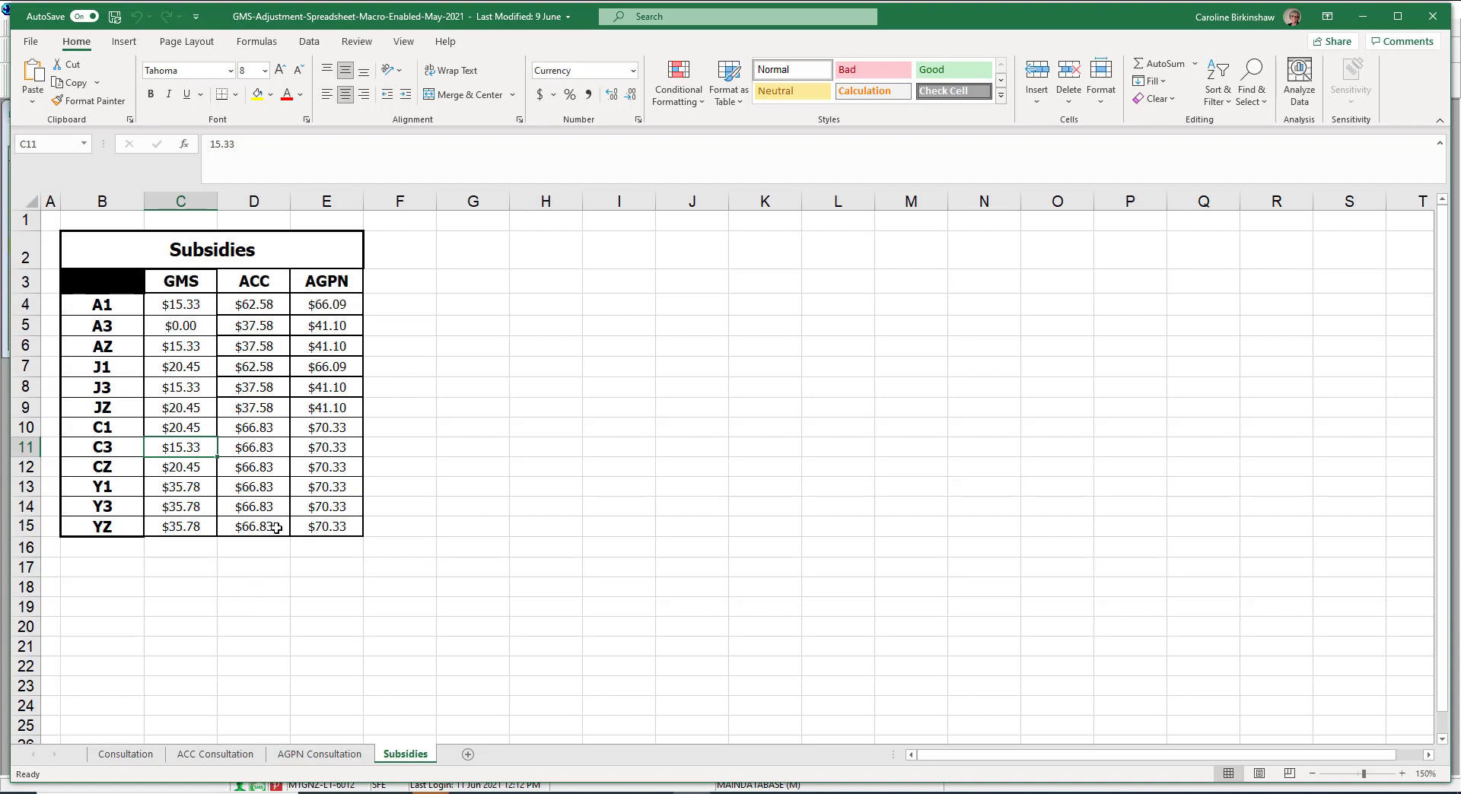
Compare the Service Fee cell on the workbook's Consultation sheet with the Consultation service's fee in MedTech-32, and return to Excel.
{"action": "left_click", "coordinate": [126, 754]}
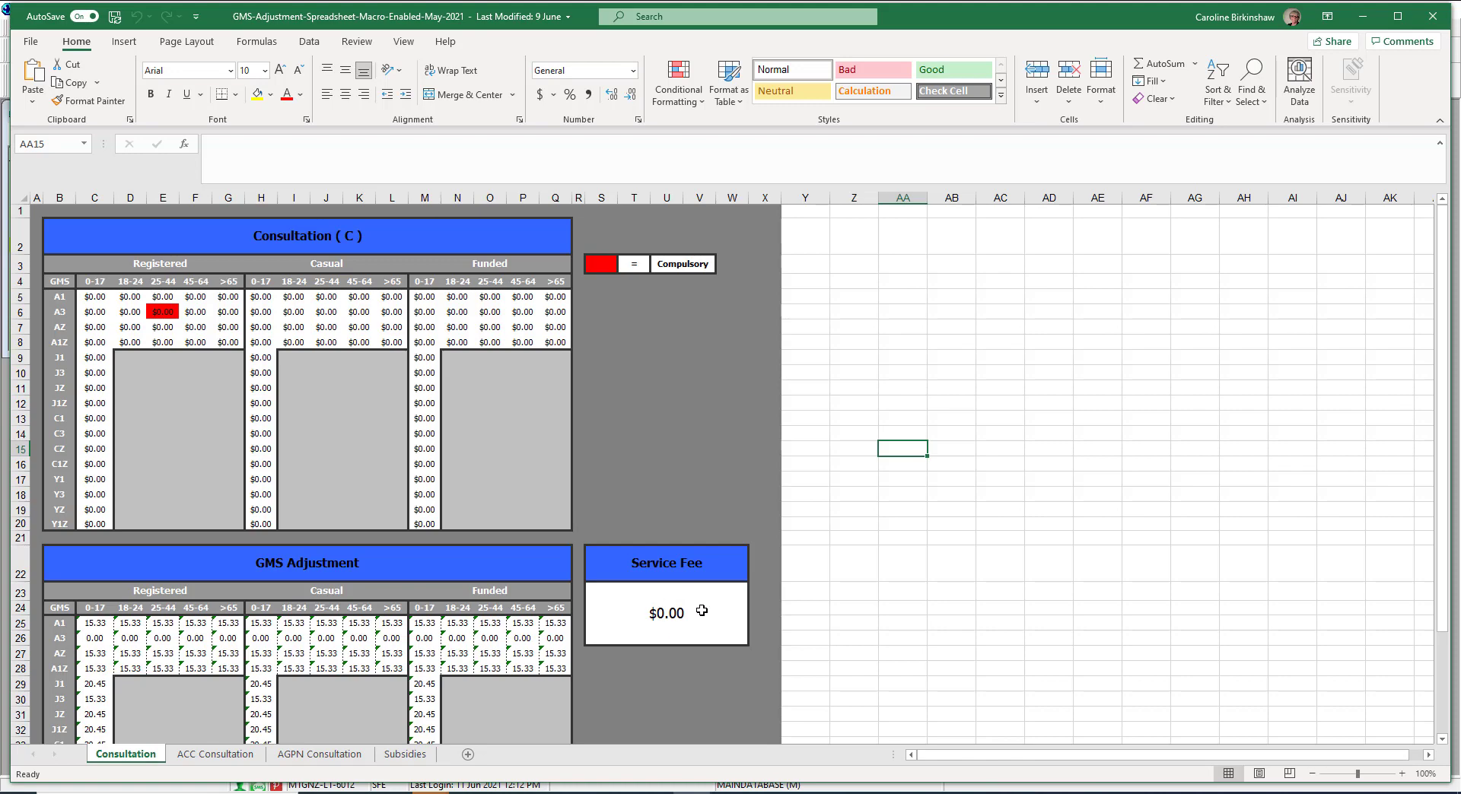
{"action": "left_click", "coordinate": [639, 624]}
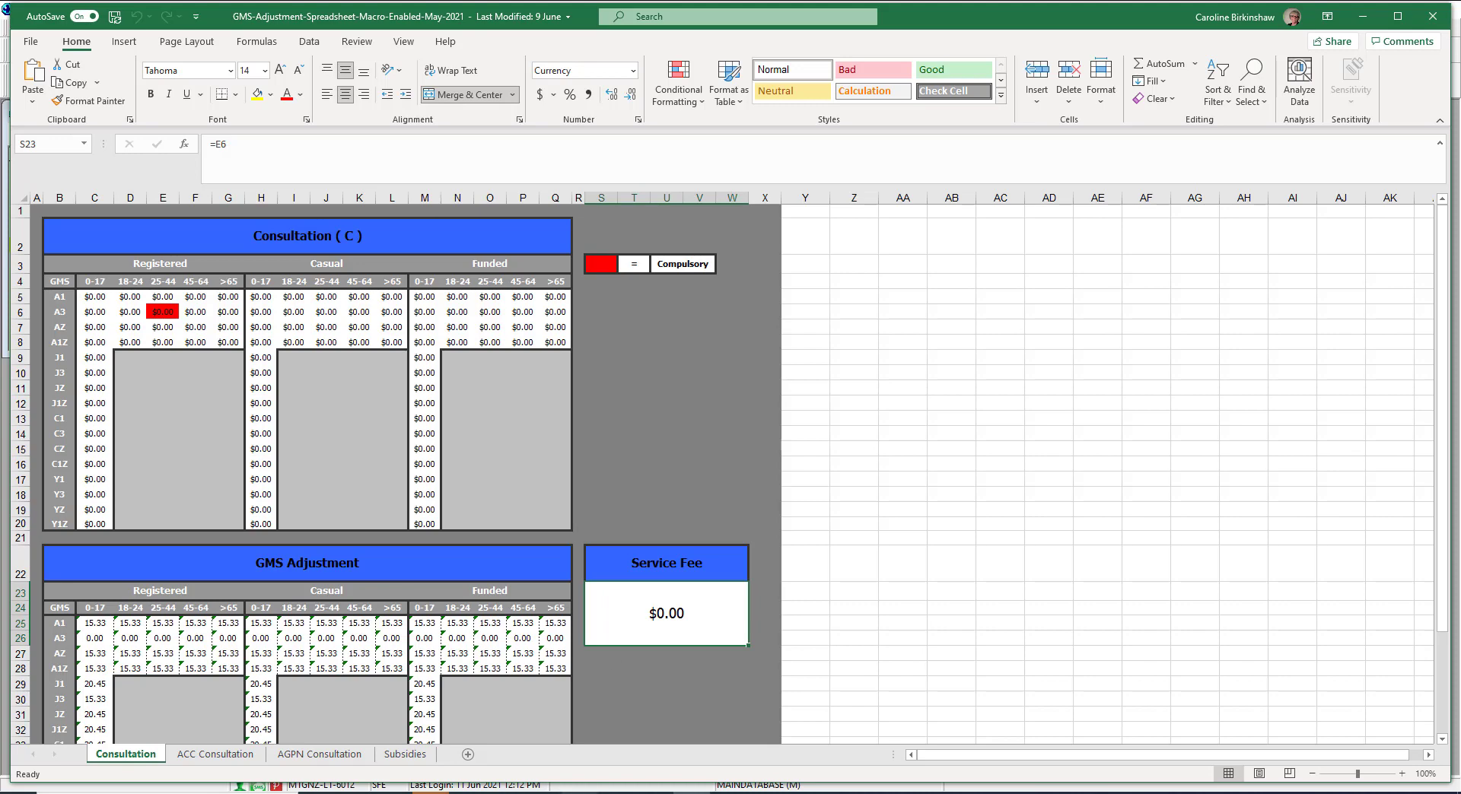
{"action": "key", "text": "alt+Tab"}
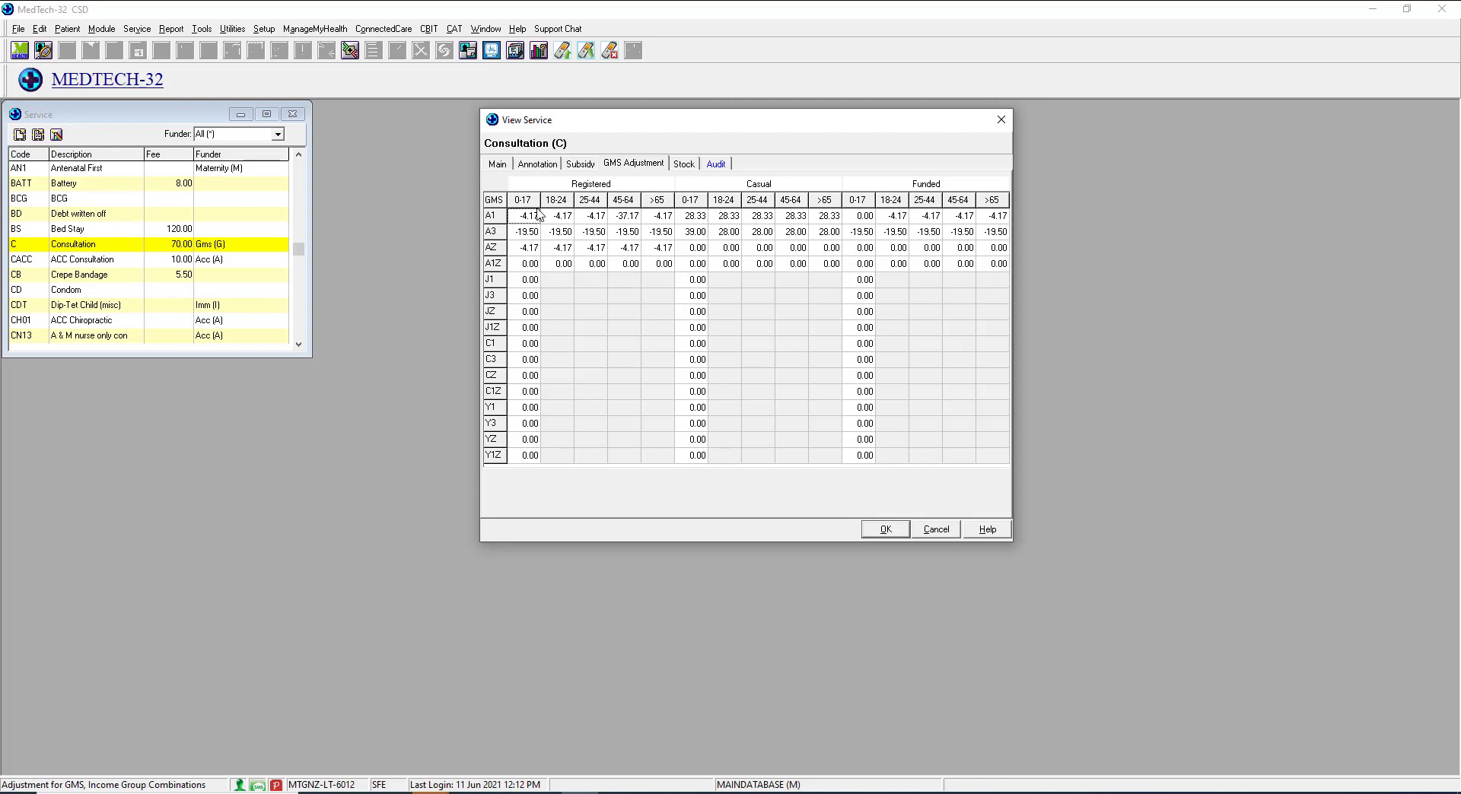
{"action": "left_click", "coordinate": [501, 165]}
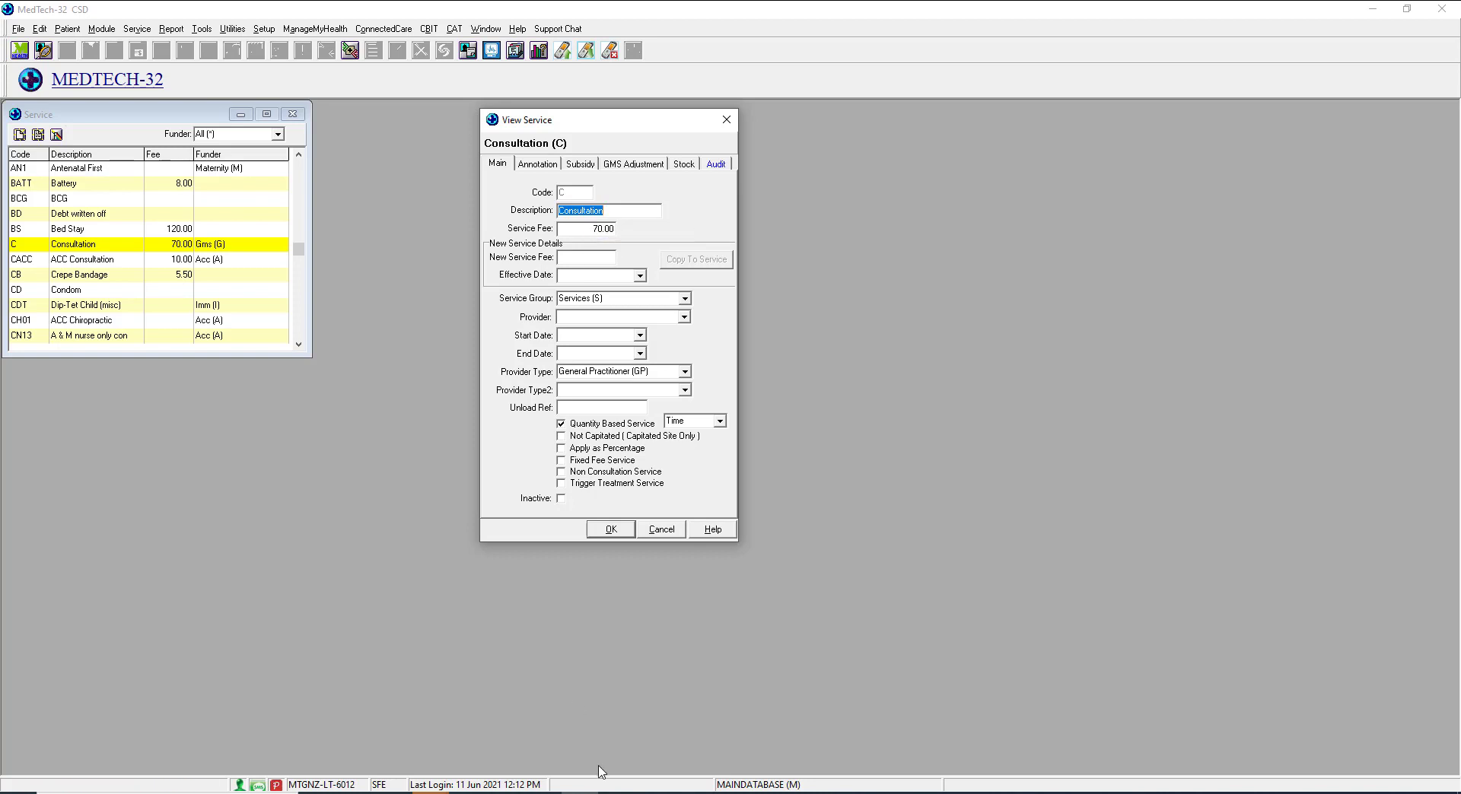
{"action": "key", "text": "alt+Tab"}
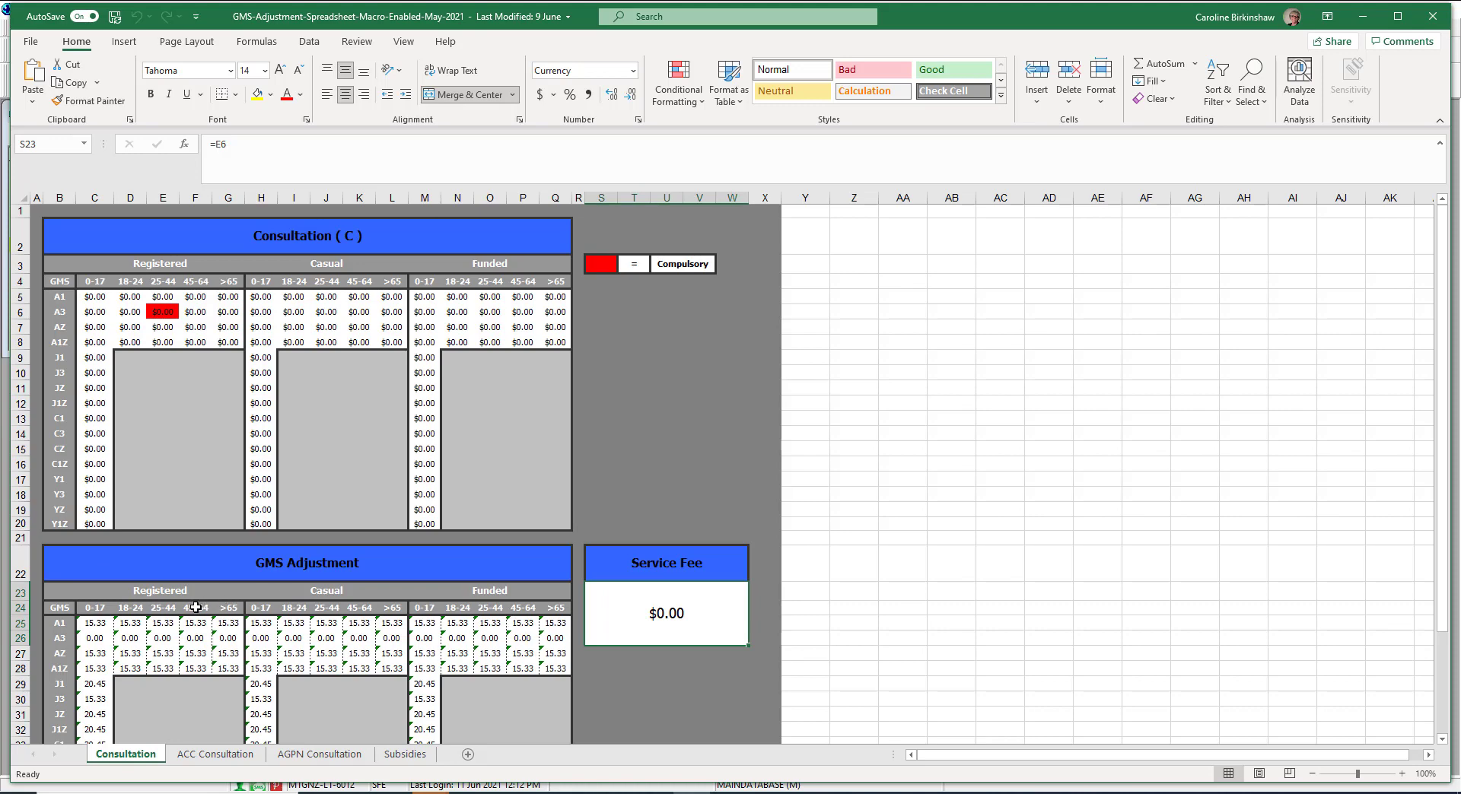
Review the registered 18-24 fee cells for A1 and A3 and the whole GMS Adjustment table on the Consultation sheet.
{"action": "left_click", "coordinate": [130, 296]}
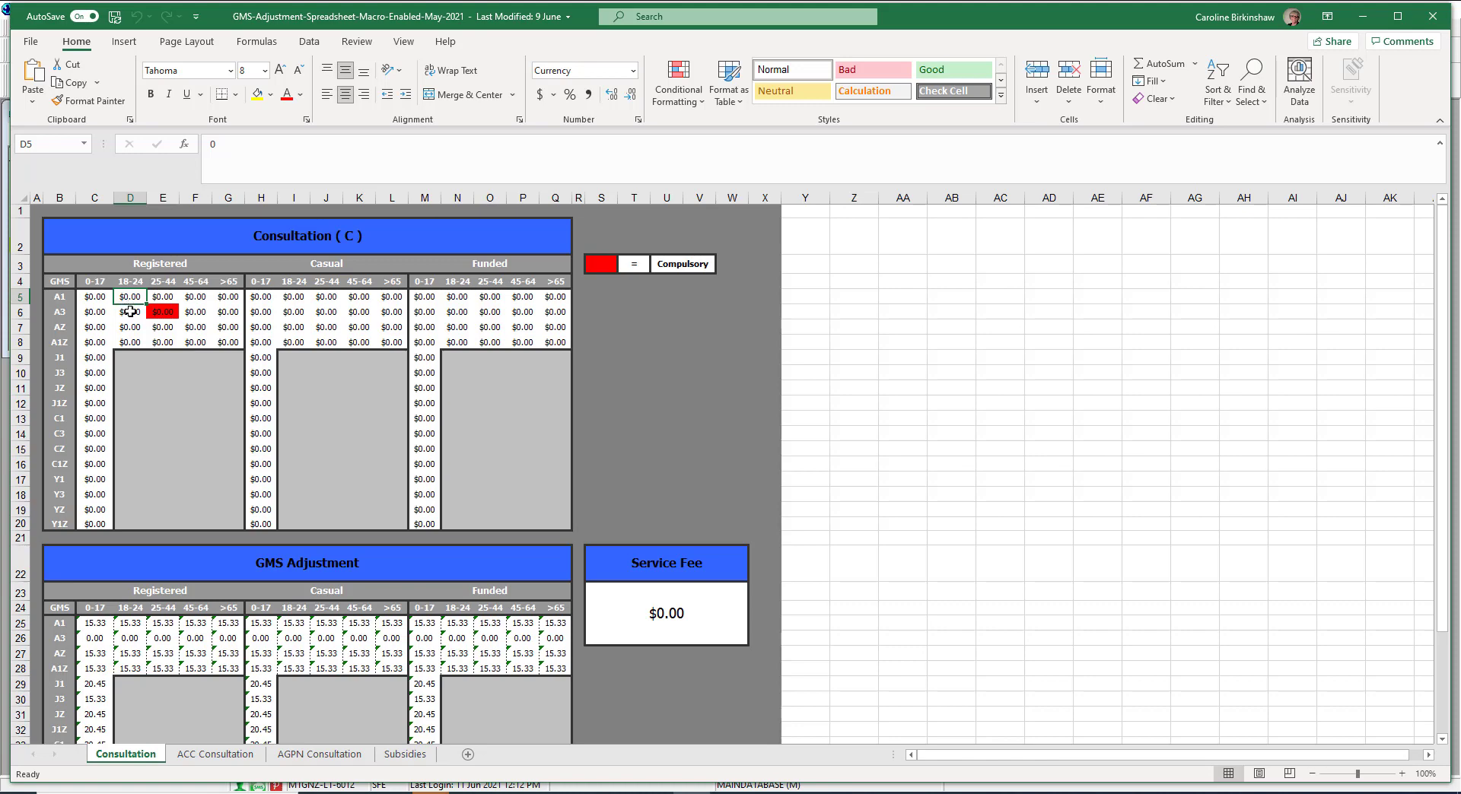
{"action": "left_click", "coordinate": [130, 311]}
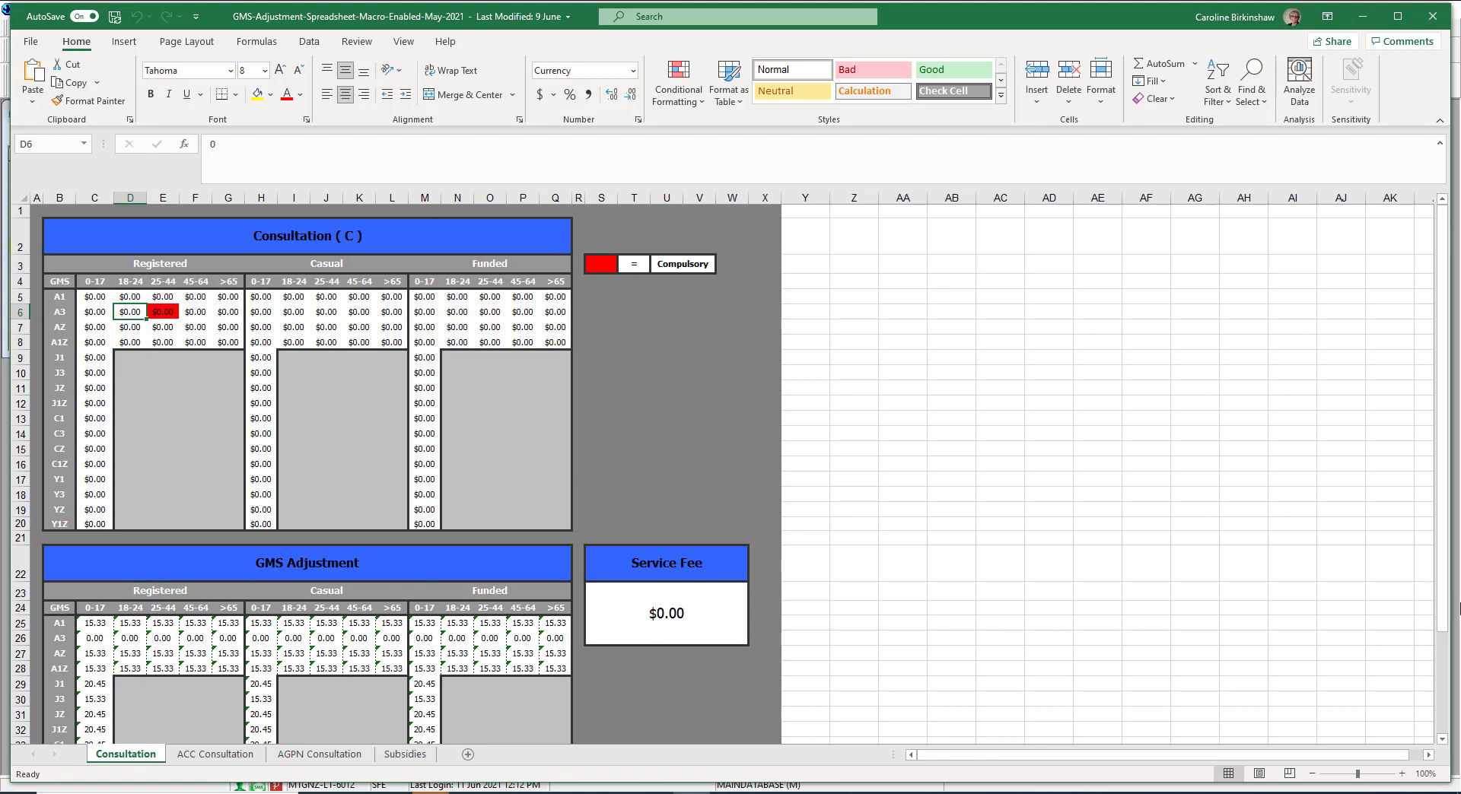
{"action": "left_click_drag", "start_coordinate": [1446, 609], "coordinate": [1448, 723]}
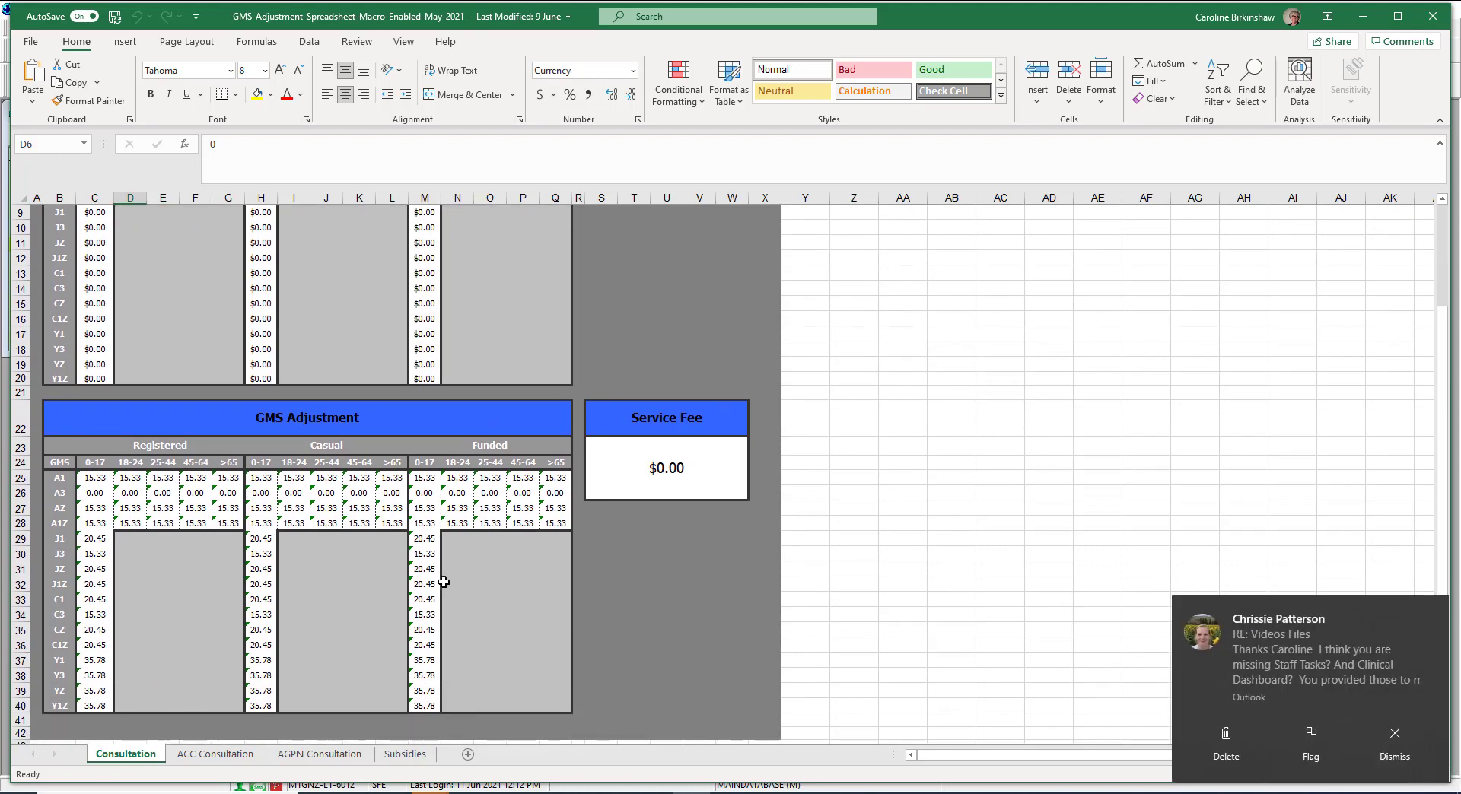
{"action": "mouse_move", "coordinate": [1362, 601]}
{"action": "mouse_move", "coordinate": [1233, 672]}
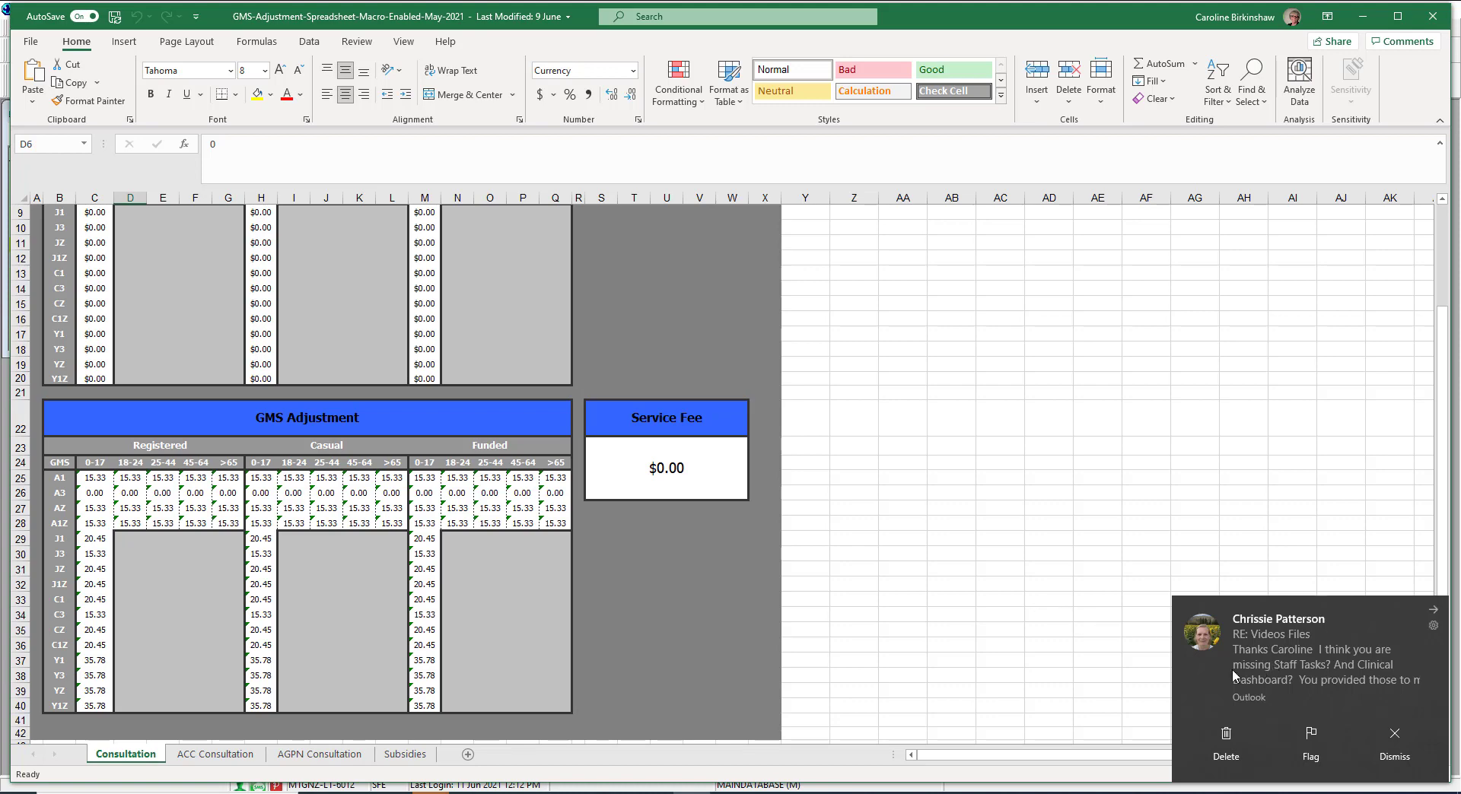
{"action": "left_click", "coordinate": [1434, 611]}
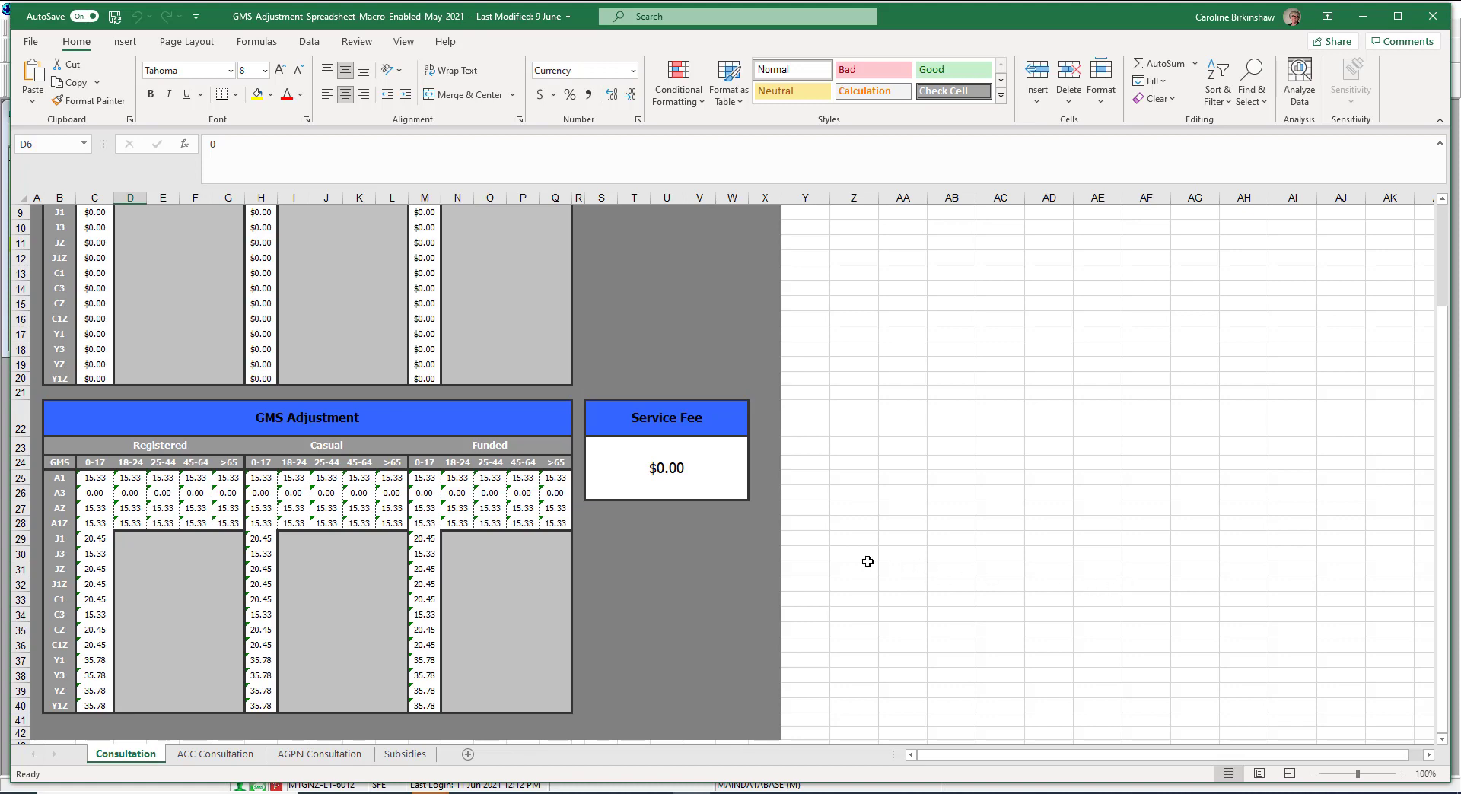
{"action": "scroll", "coordinate": [867, 561], "scroll_direction": "up", "scroll_amount": 2}
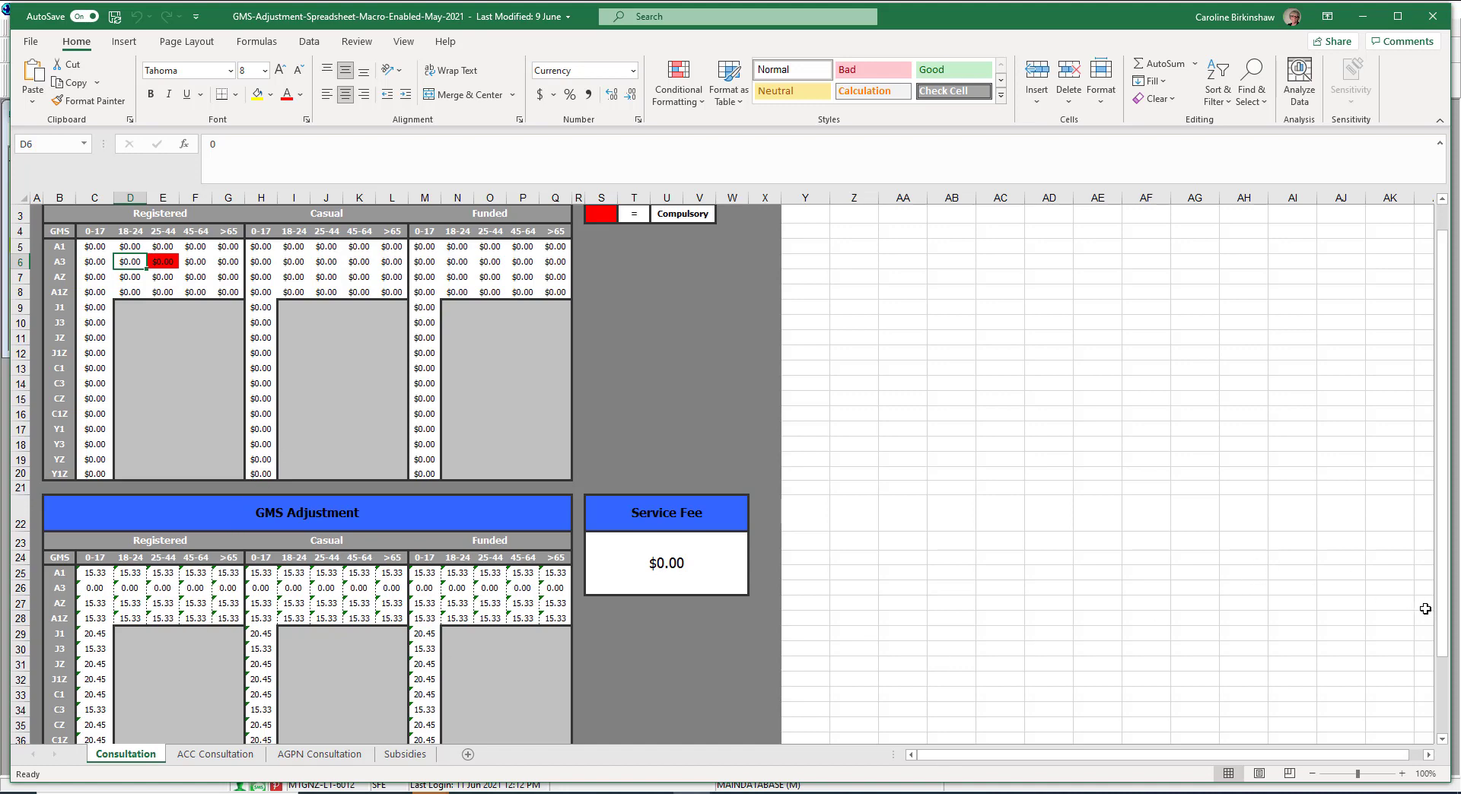
{"action": "left_click_drag", "start_coordinate": [1445, 620], "coordinate": [1447, 732]}
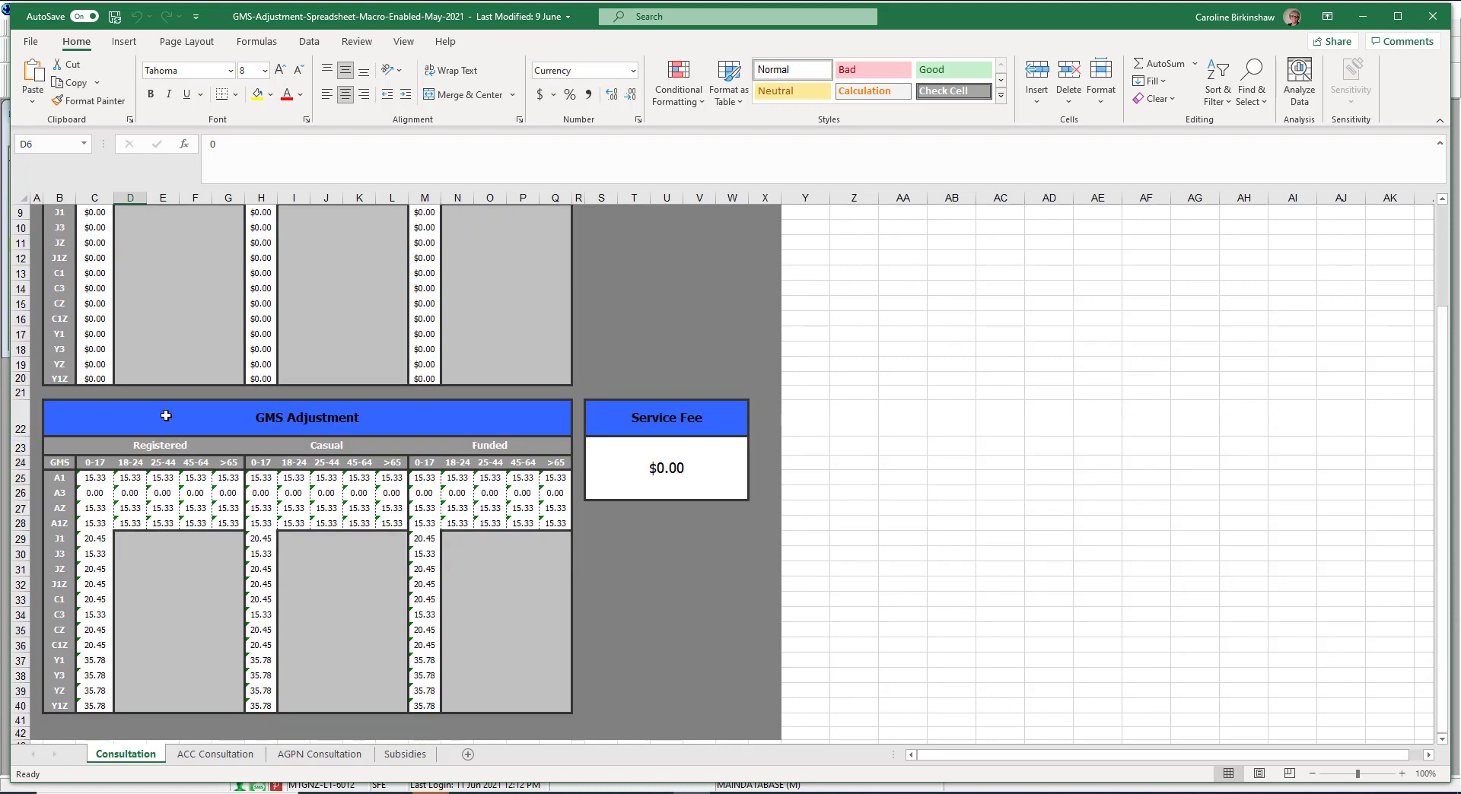
Open the GMS adjustment workbook from the recent files, and switch back to MedTech-32 to view the Consultation service's GMS adjustments.
{"action": "left_click", "coordinate": [34, 42]}
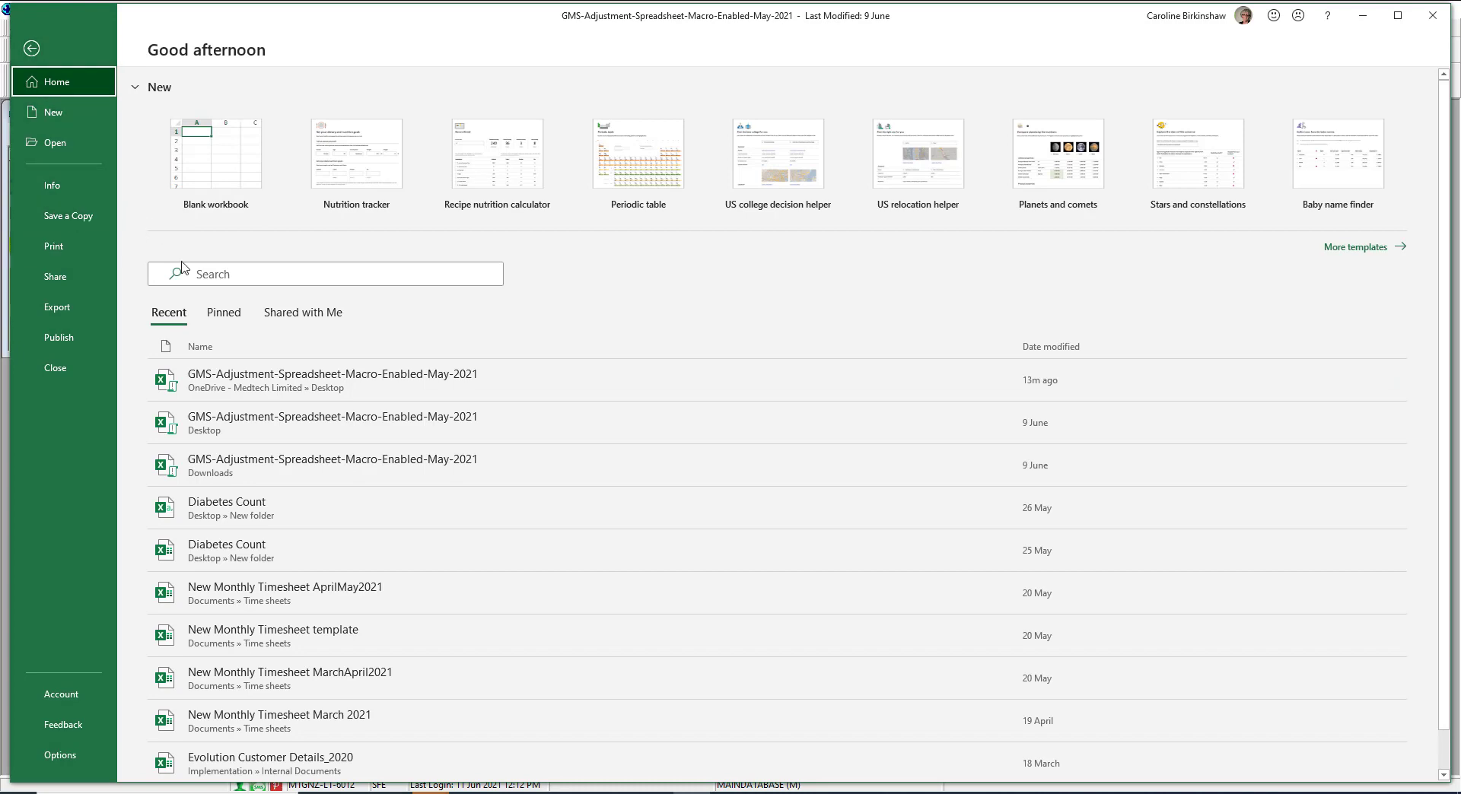
{"action": "left_click", "coordinate": [236, 376]}
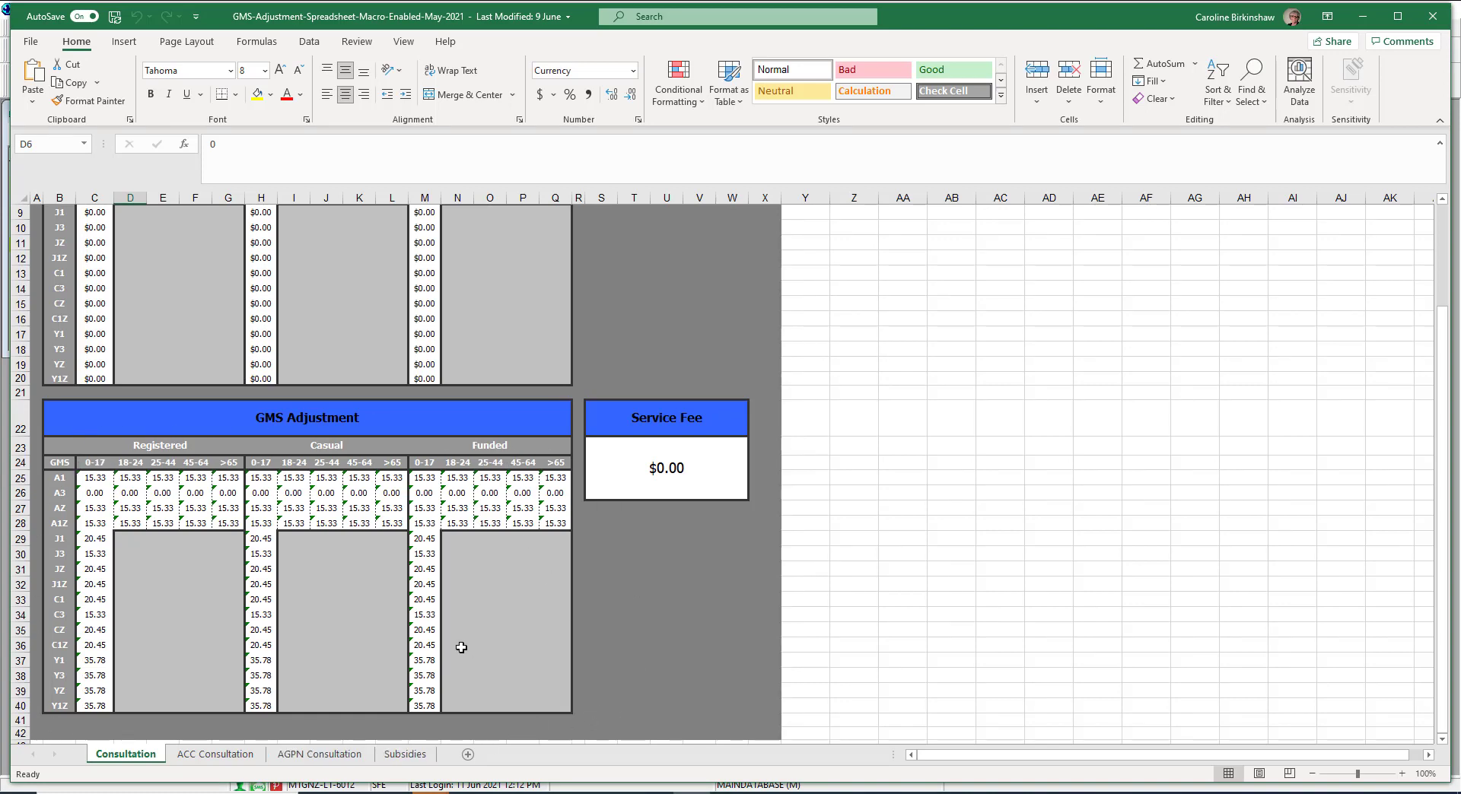
{"action": "mouse_move", "coordinate": [580, 790]}
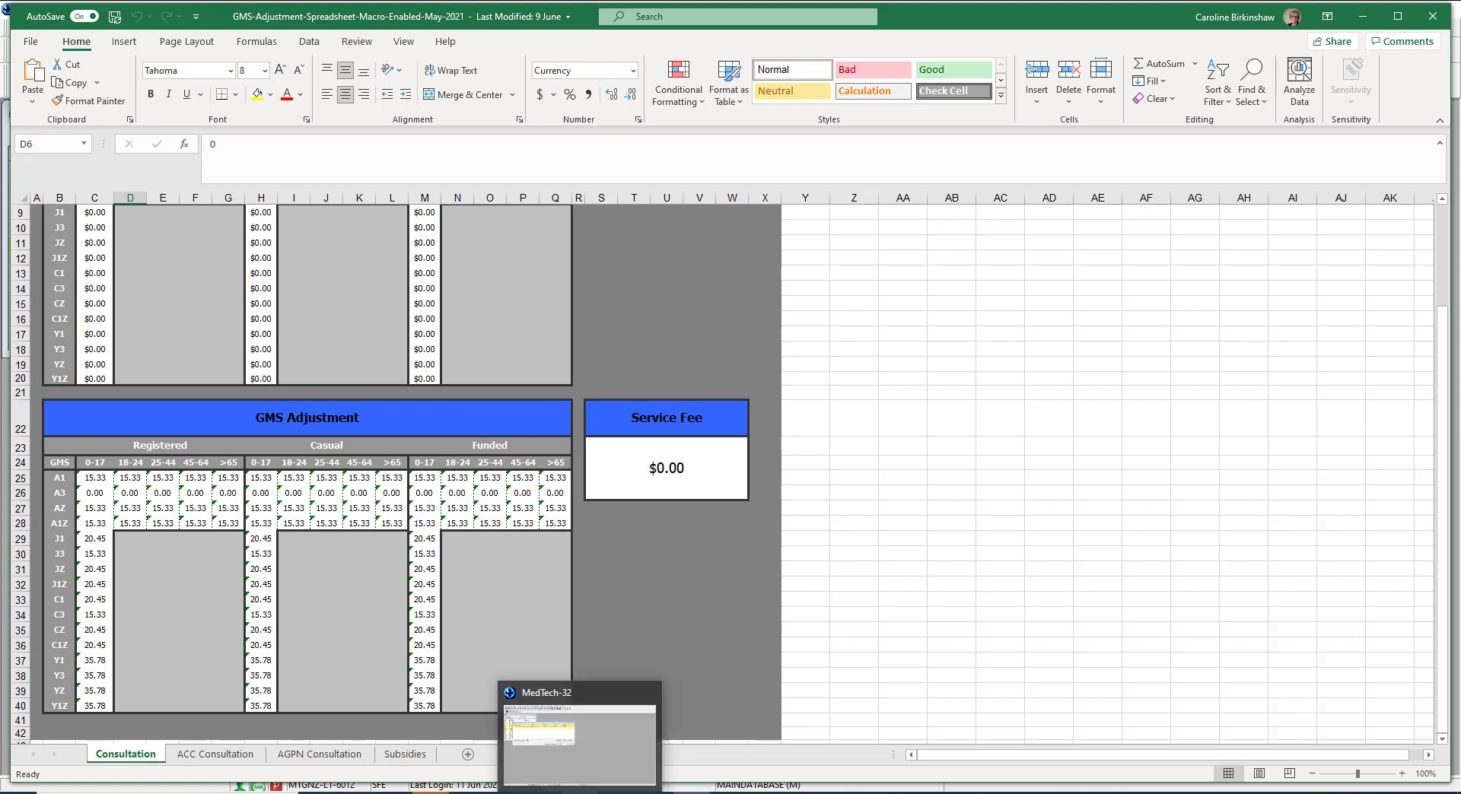
{"action": "left_click", "coordinate": [549, 765]}
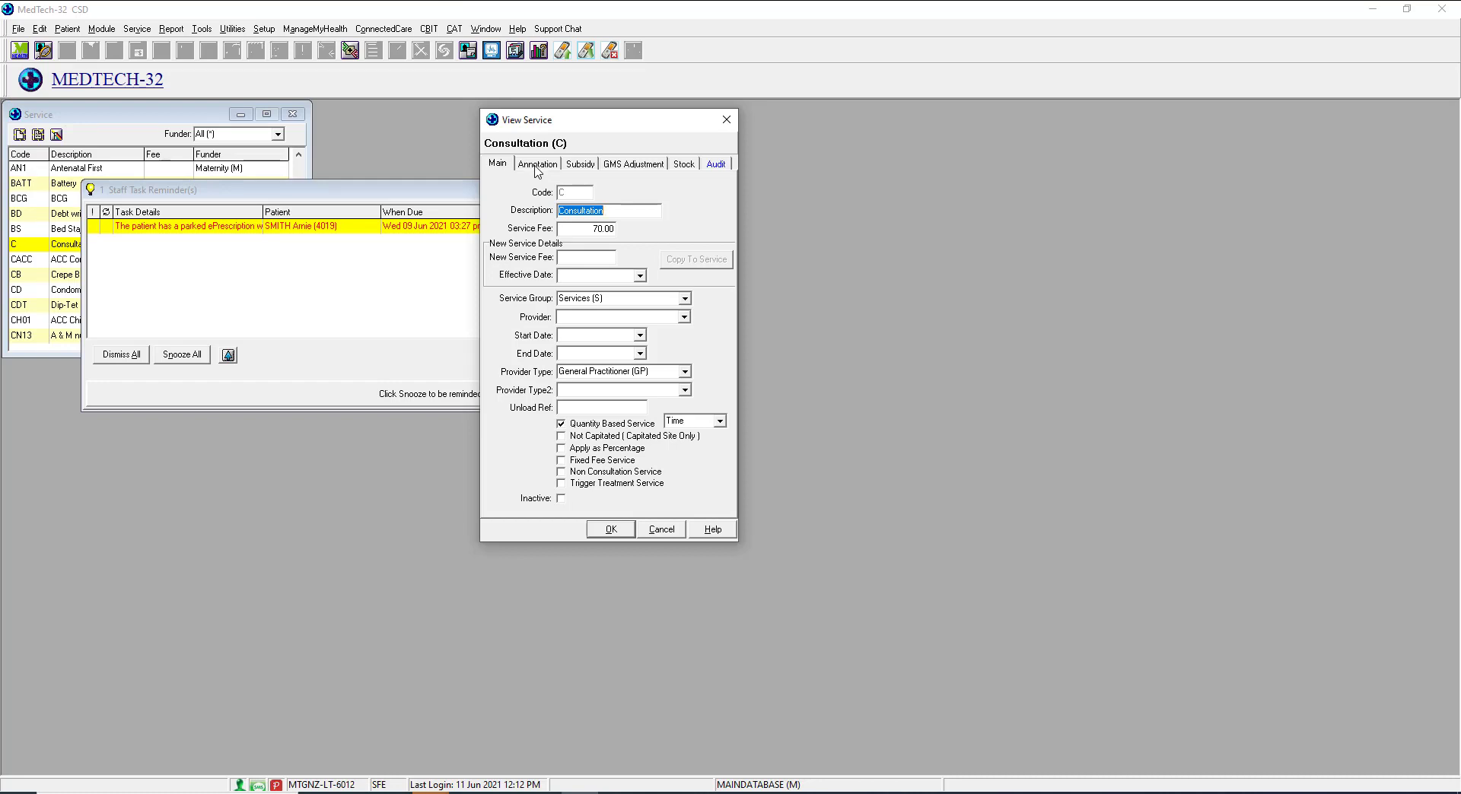
{"action": "left_click", "coordinate": [618, 166]}
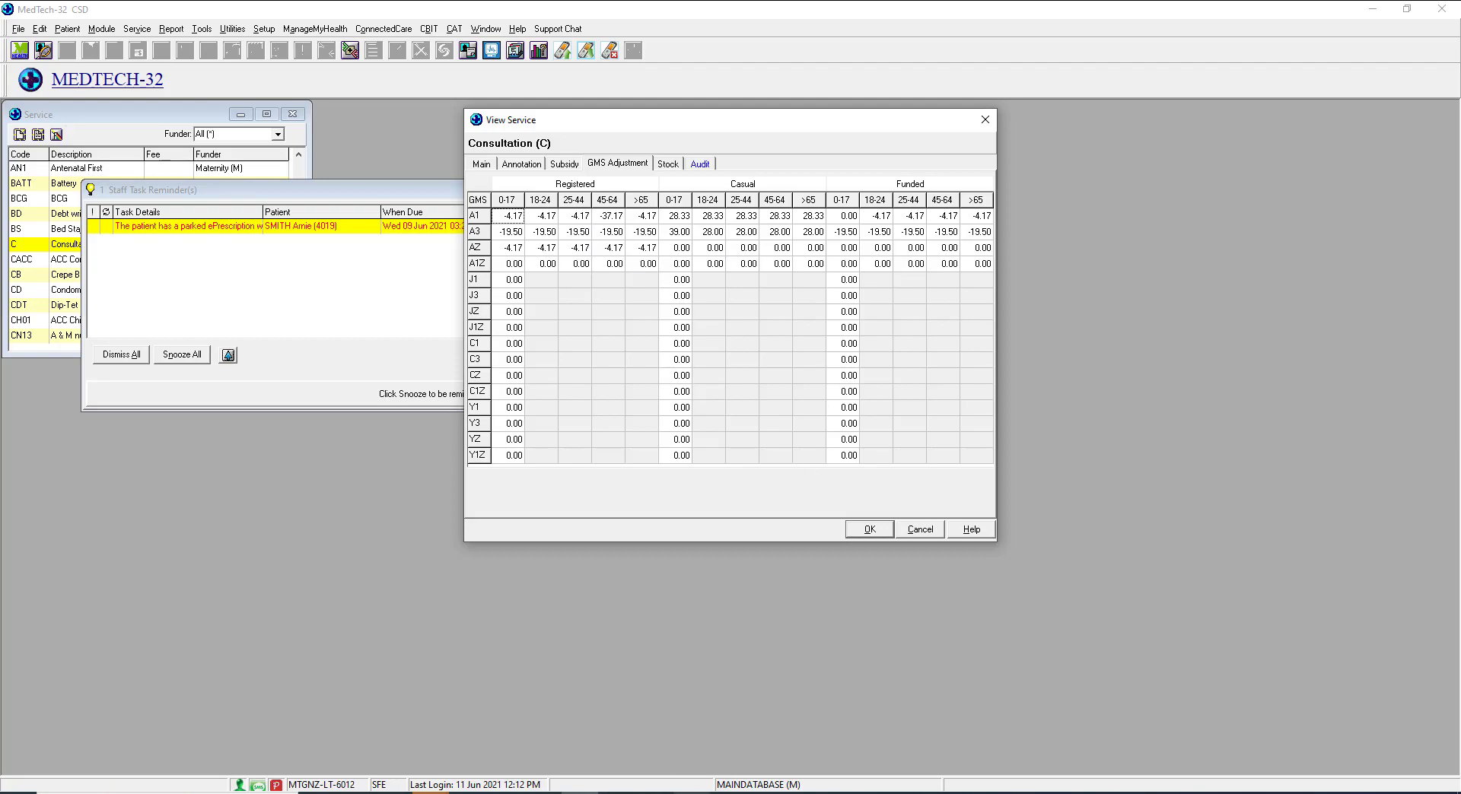
View the GMS Adjustment table on the Excel workbook's Consultation sheet, and return to MedTech-32.
{"action": "key", "text": "alt+Tab"}
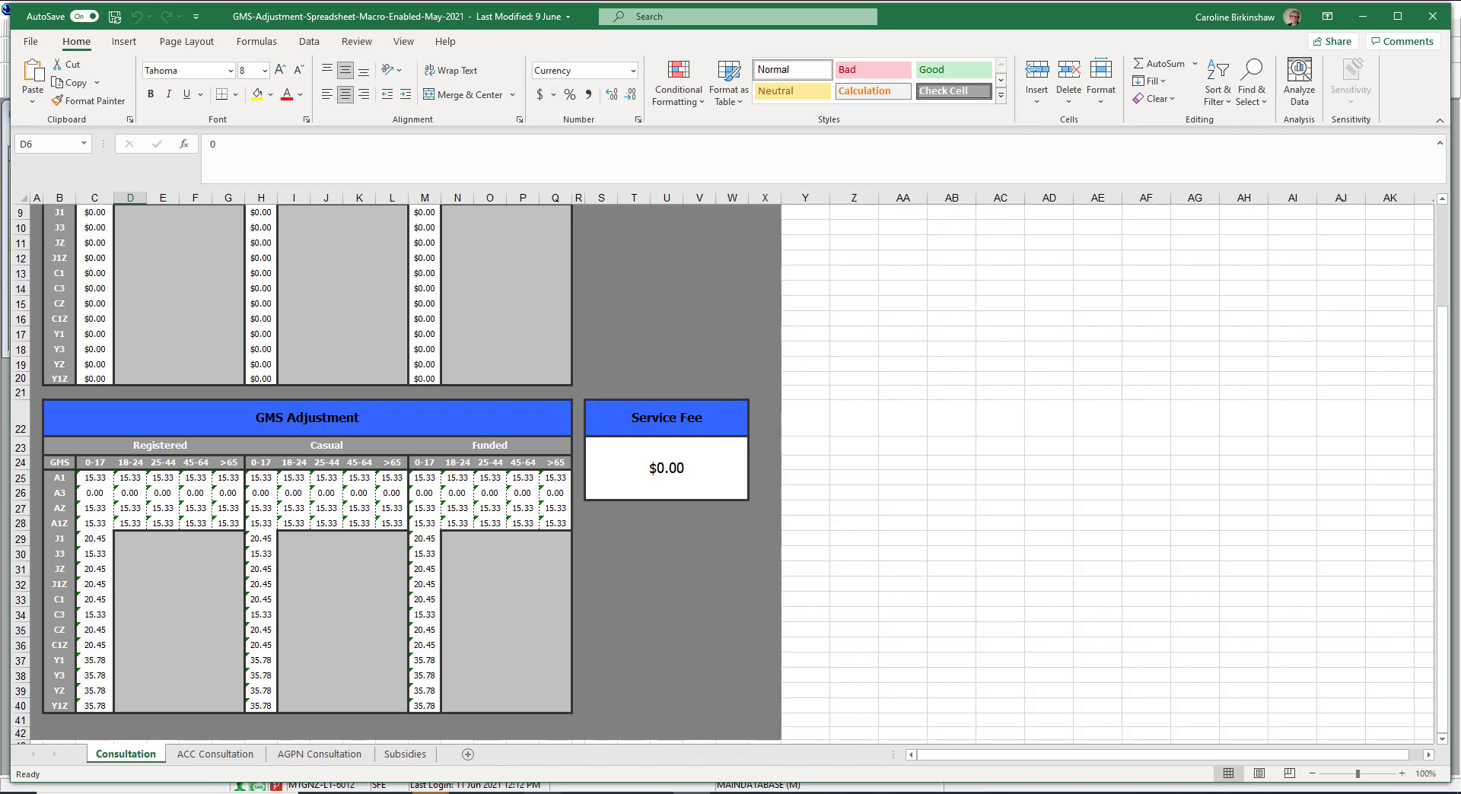
{"action": "key", "text": "alt+Tab"}
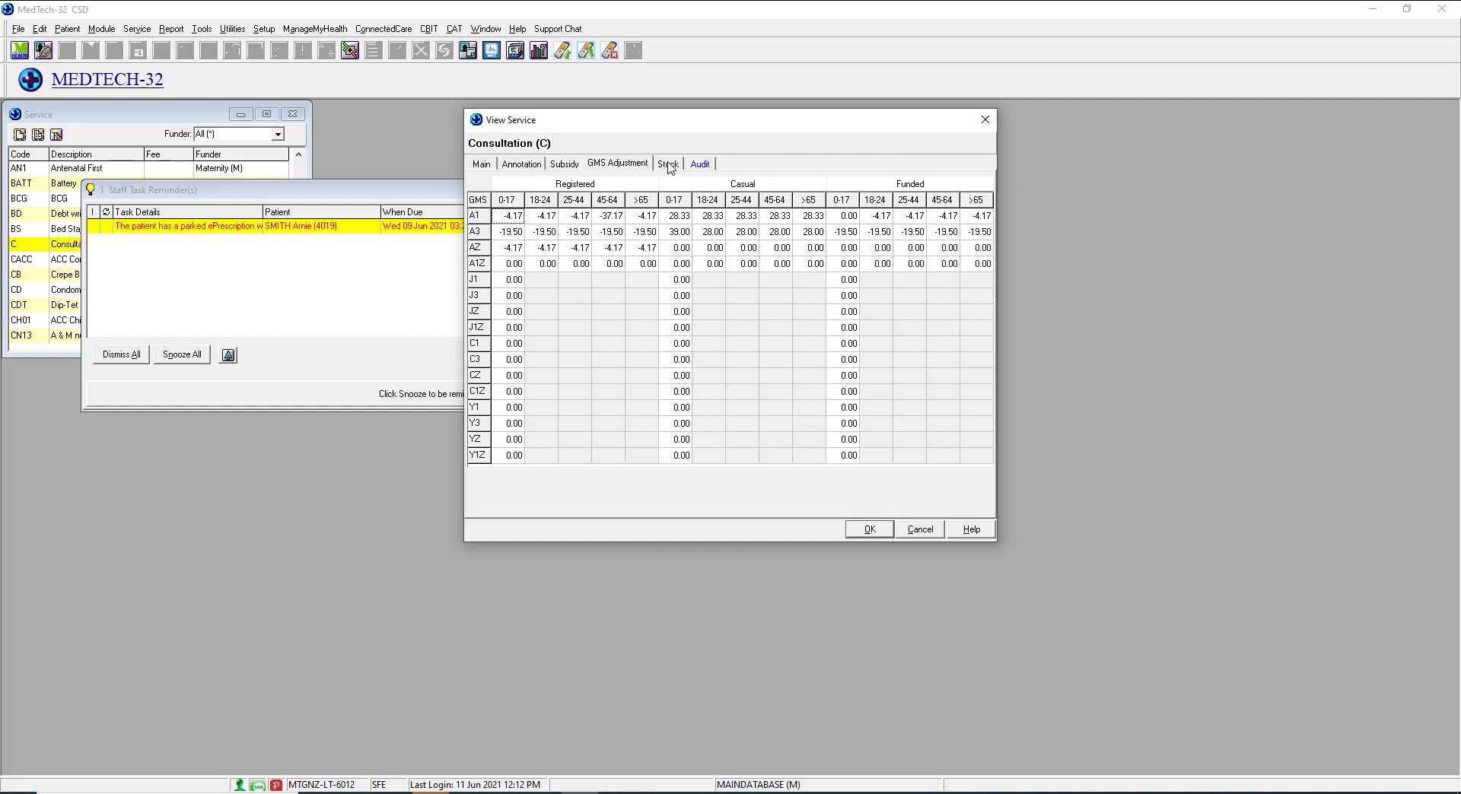
Mark the Consultation service as a stock item and choose Pharmacy Wholesalers Ltd from the address book as its supplier.
{"action": "left_click", "coordinate": [668, 165]}
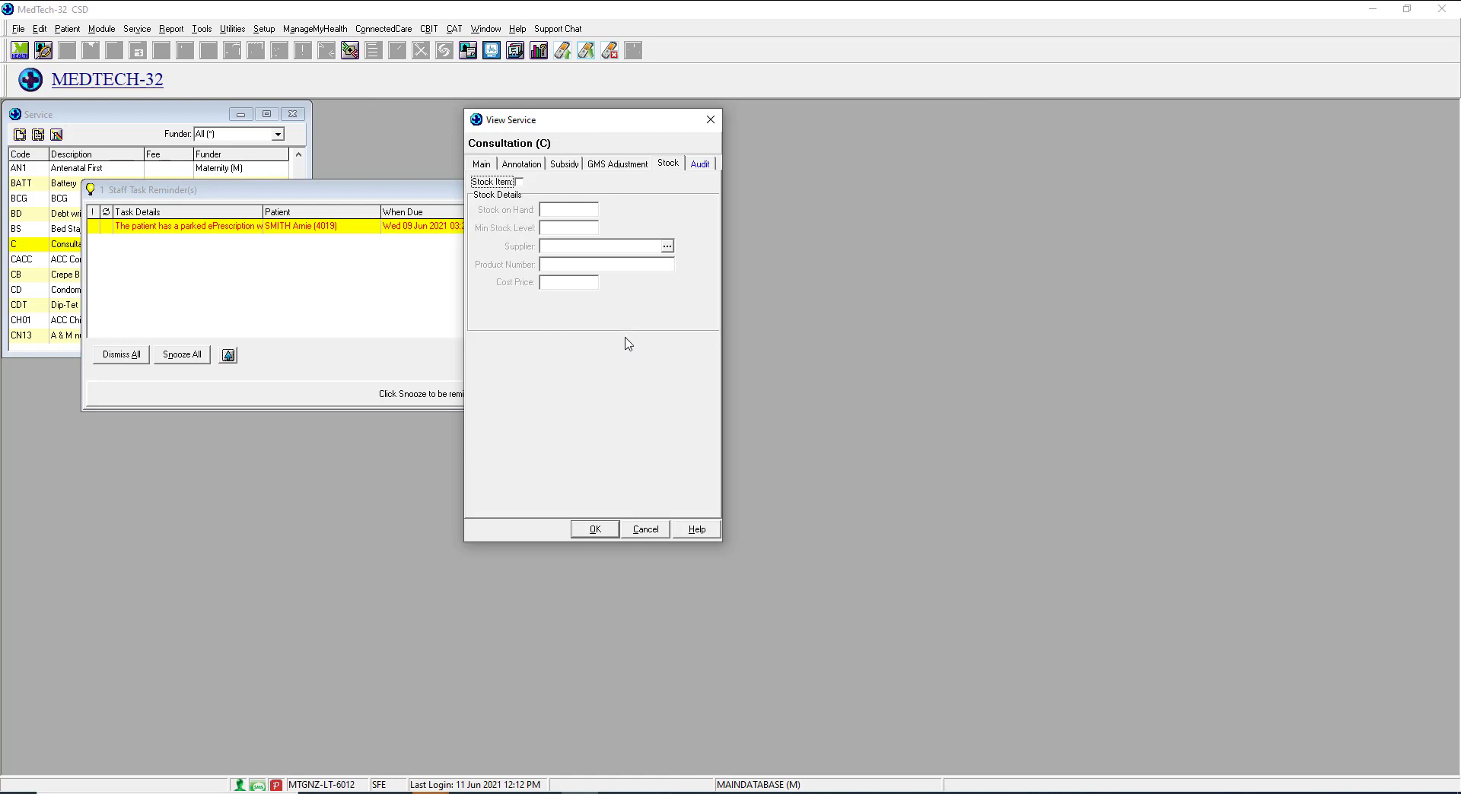
{"action": "left_click", "coordinate": [520, 183]}
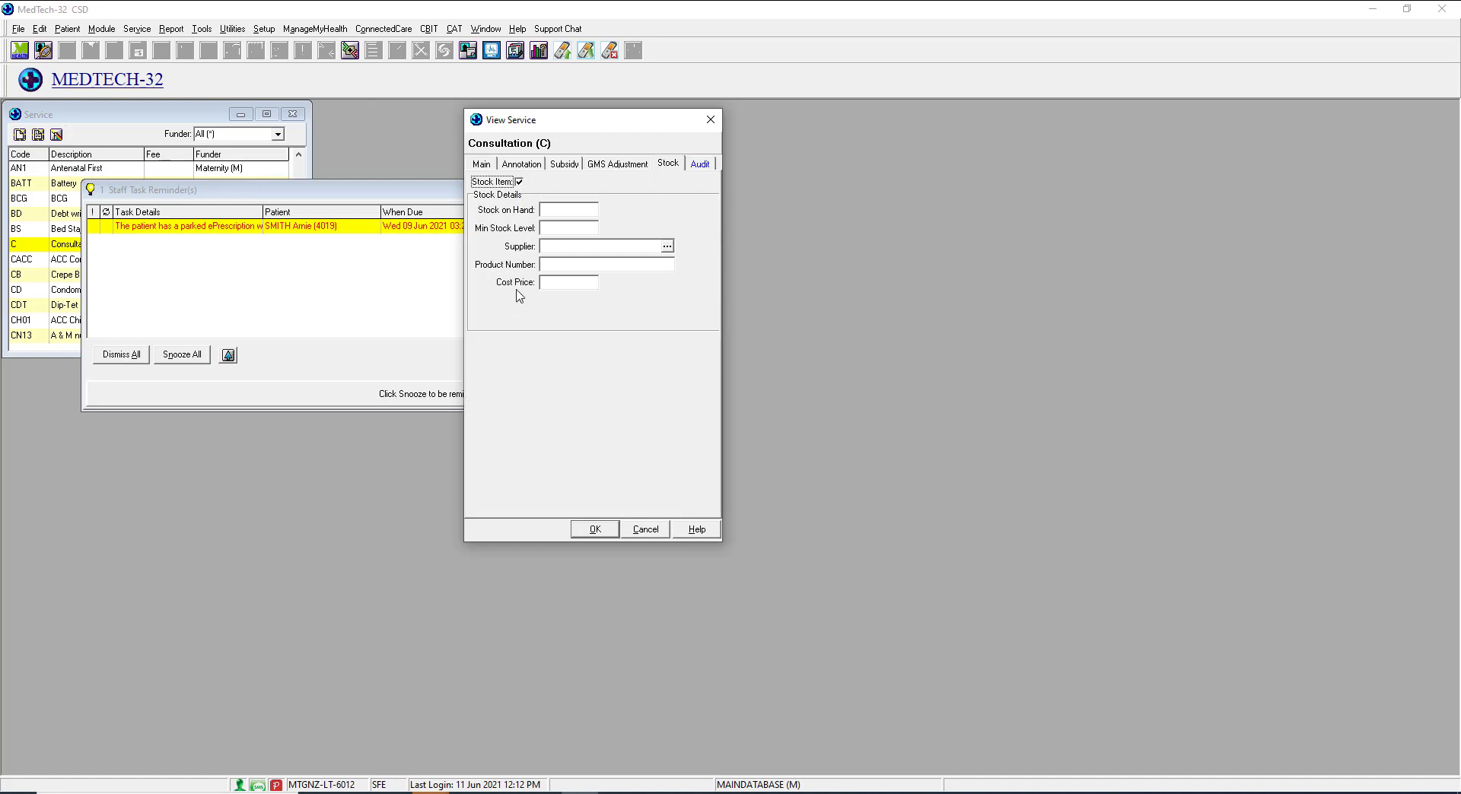
{"action": "left_click", "coordinate": [572, 211]}
{"action": "left_click", "coordinate": [667, 247]}
{"action": "left_click", "coordinate": [676, 400]}
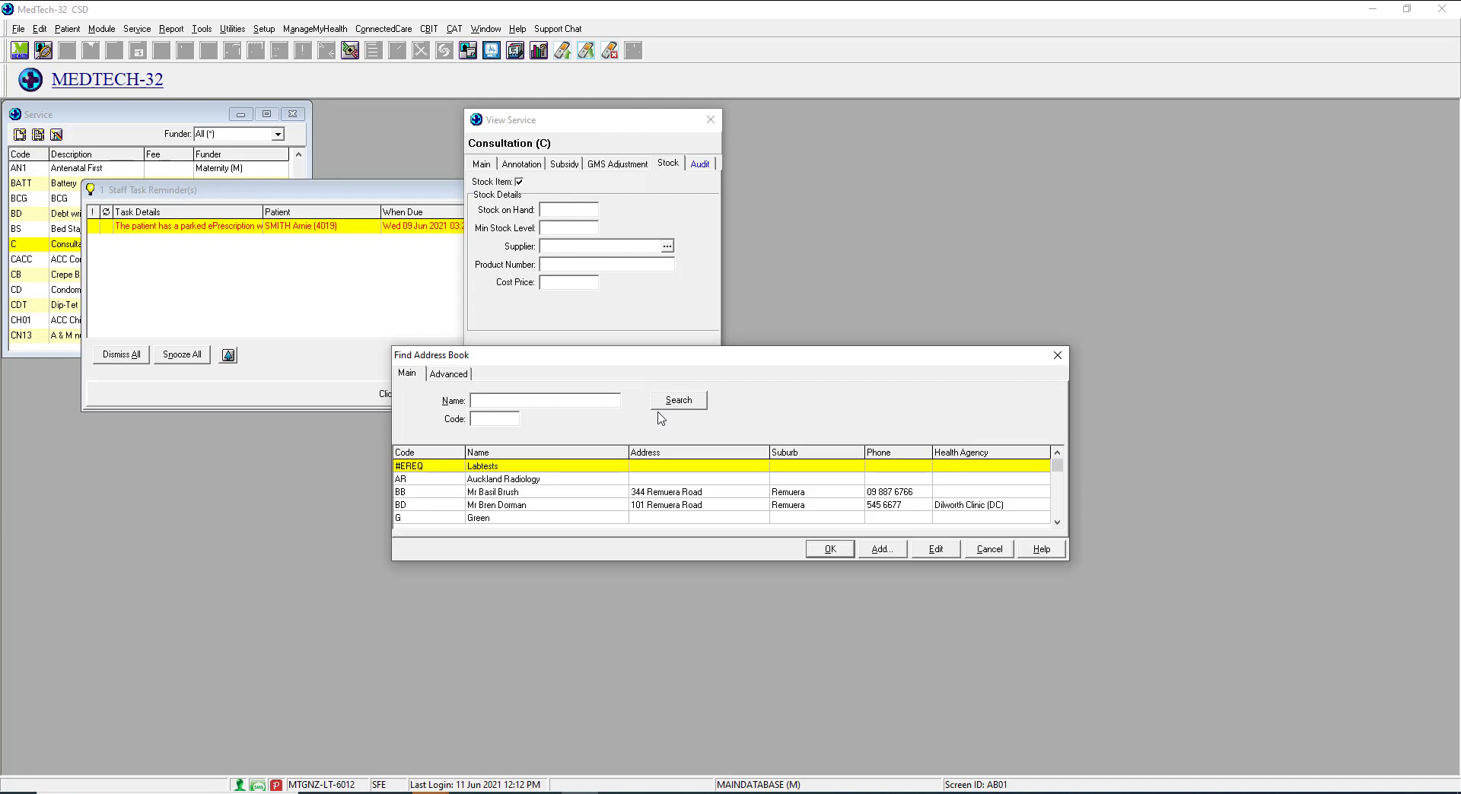
{"action": "left_click", "coordinate": [590, 478]}
{"action": "scroll", "coordinate": [587, 482], "scroll_direction": "down", "scroll_amount": 10}
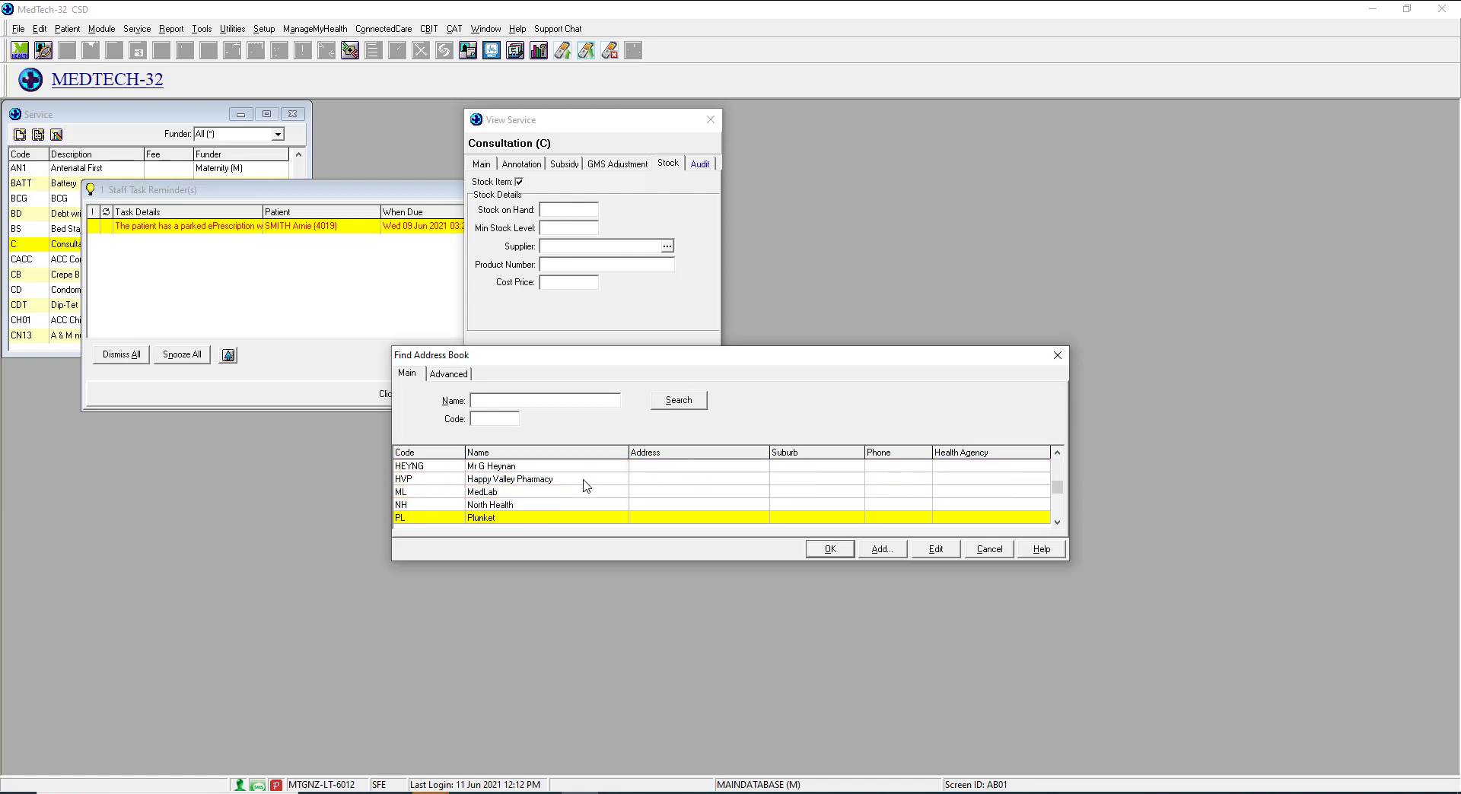
{"action": "scroll", "coordinate": [582, 487], "scroll_direction": "down", "scroll_amount": 3}
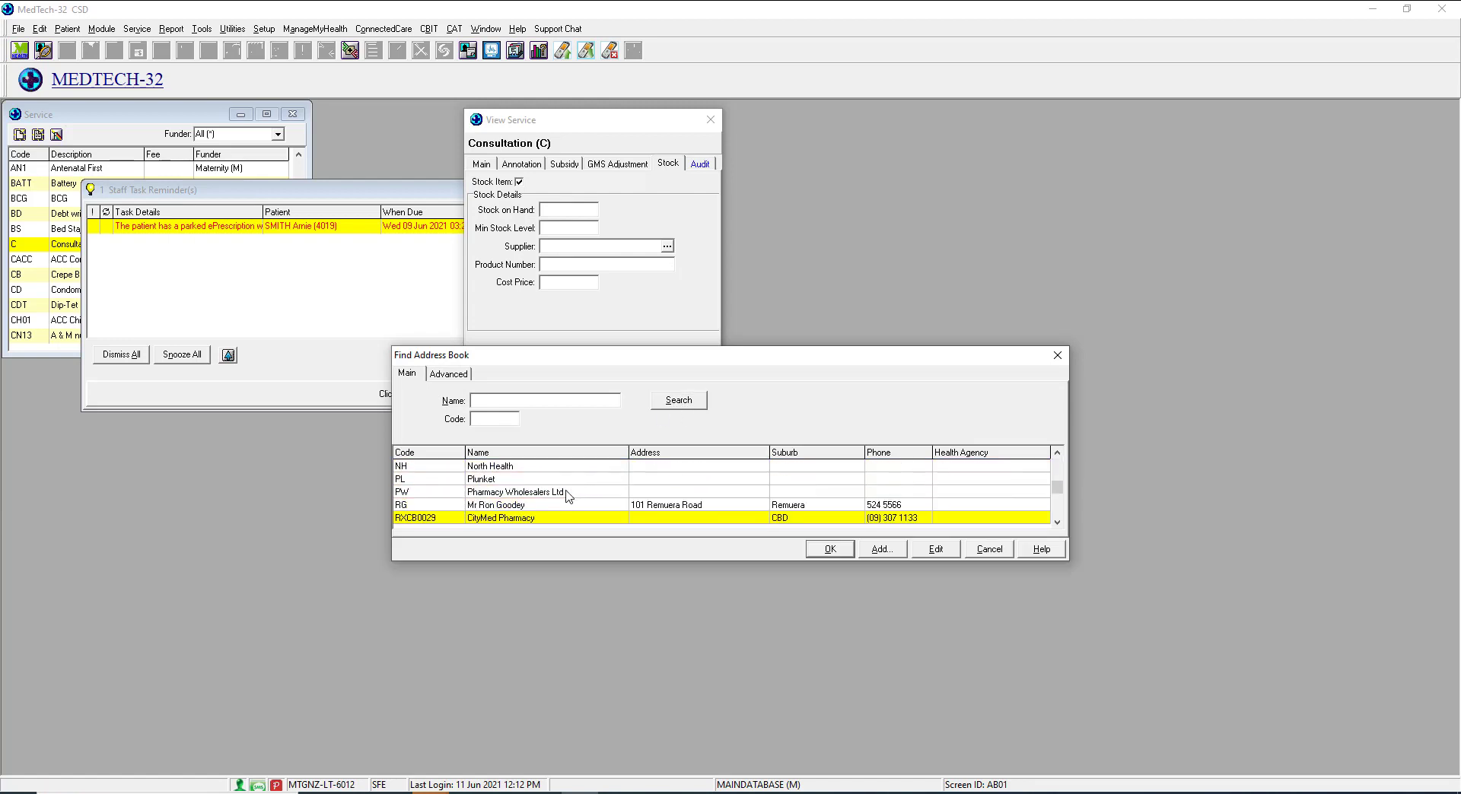
{"action": "left_click", "coordinate": [567, 492]}
{"action": "left_click", "coordinate": [832, 556]}
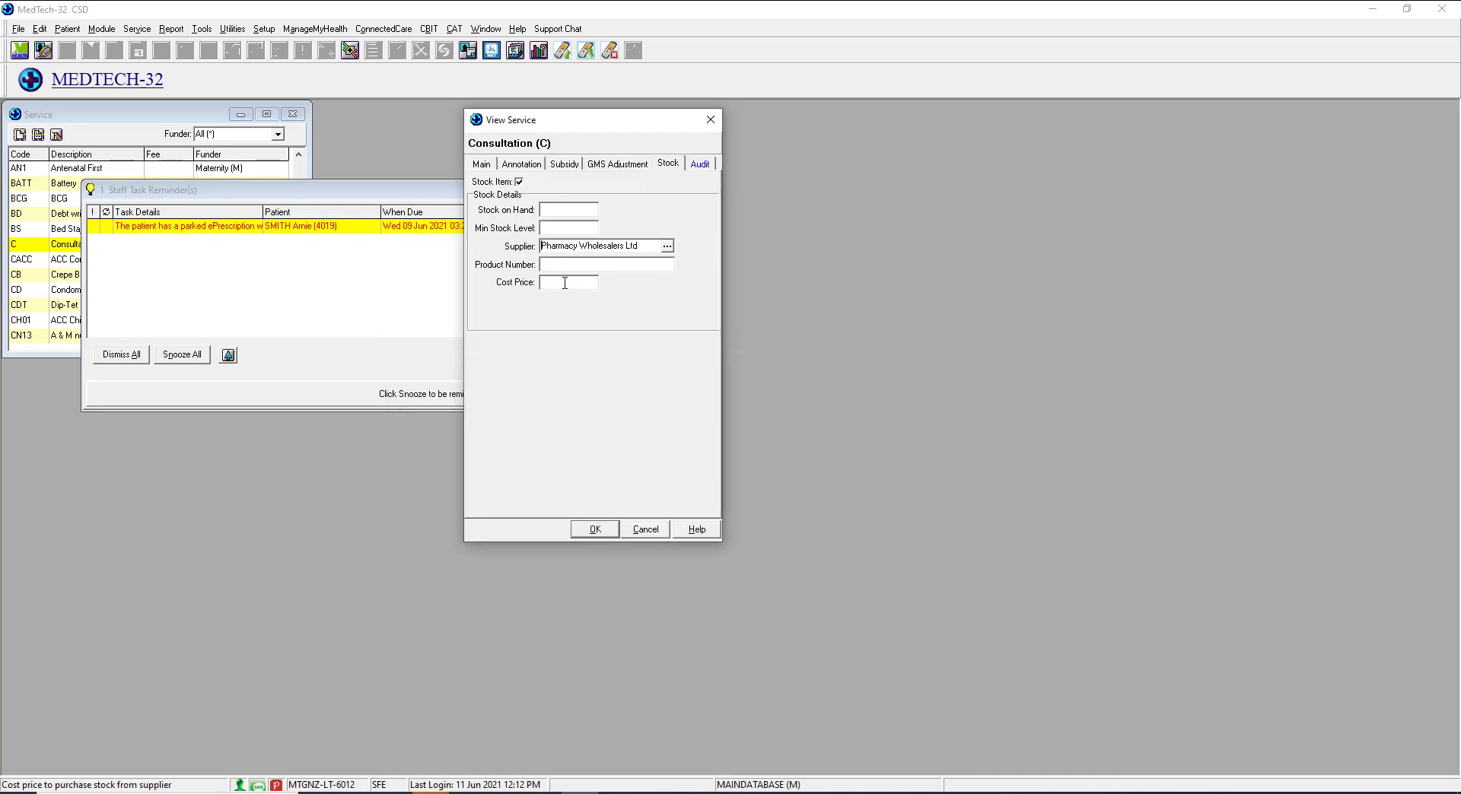
Review the Consultation service's audit details and its audit log of field changes.
{"action": "left_click", "coordinate": [700, 166]}
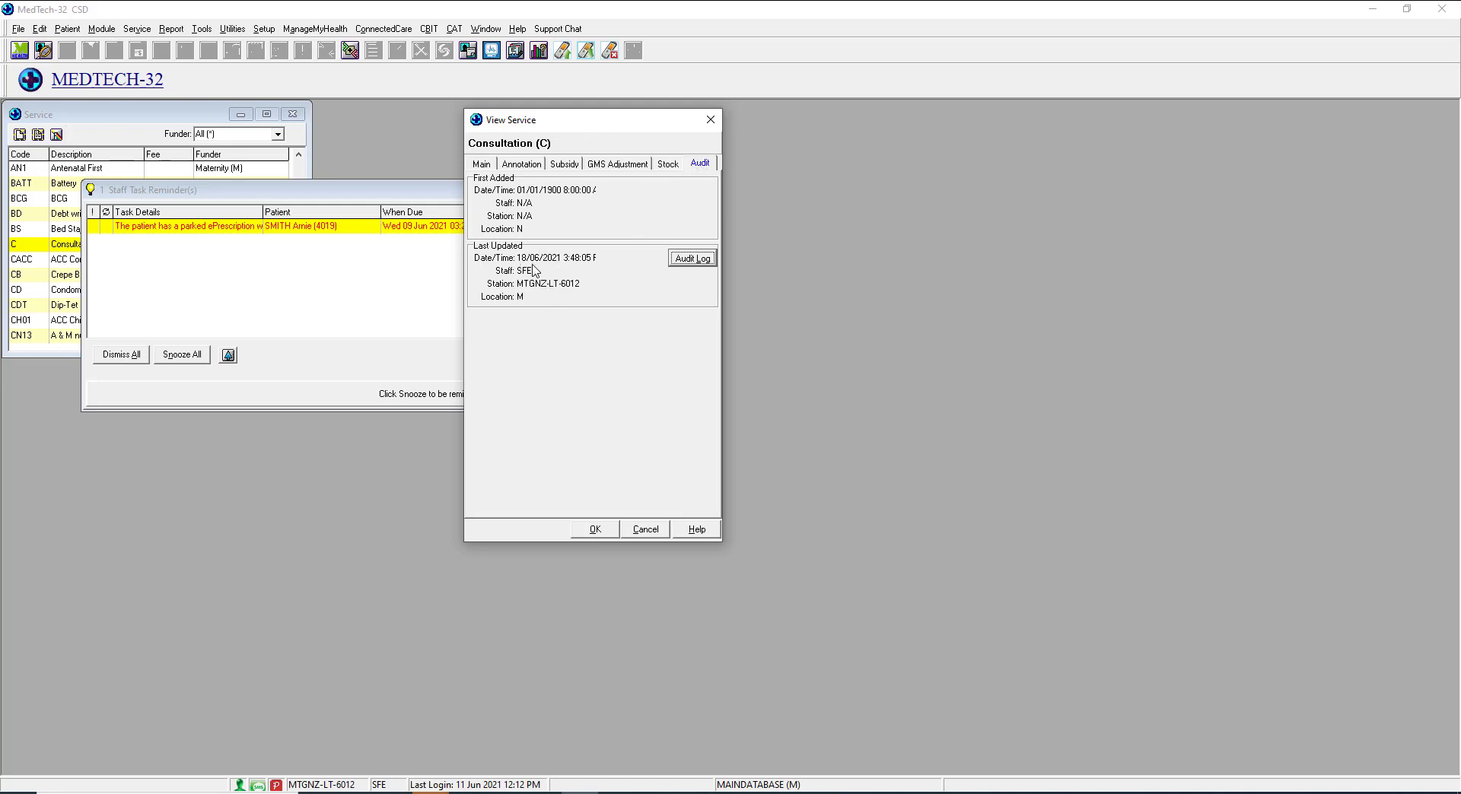
{"action": "left_click", "coordinate": [690, 259]}
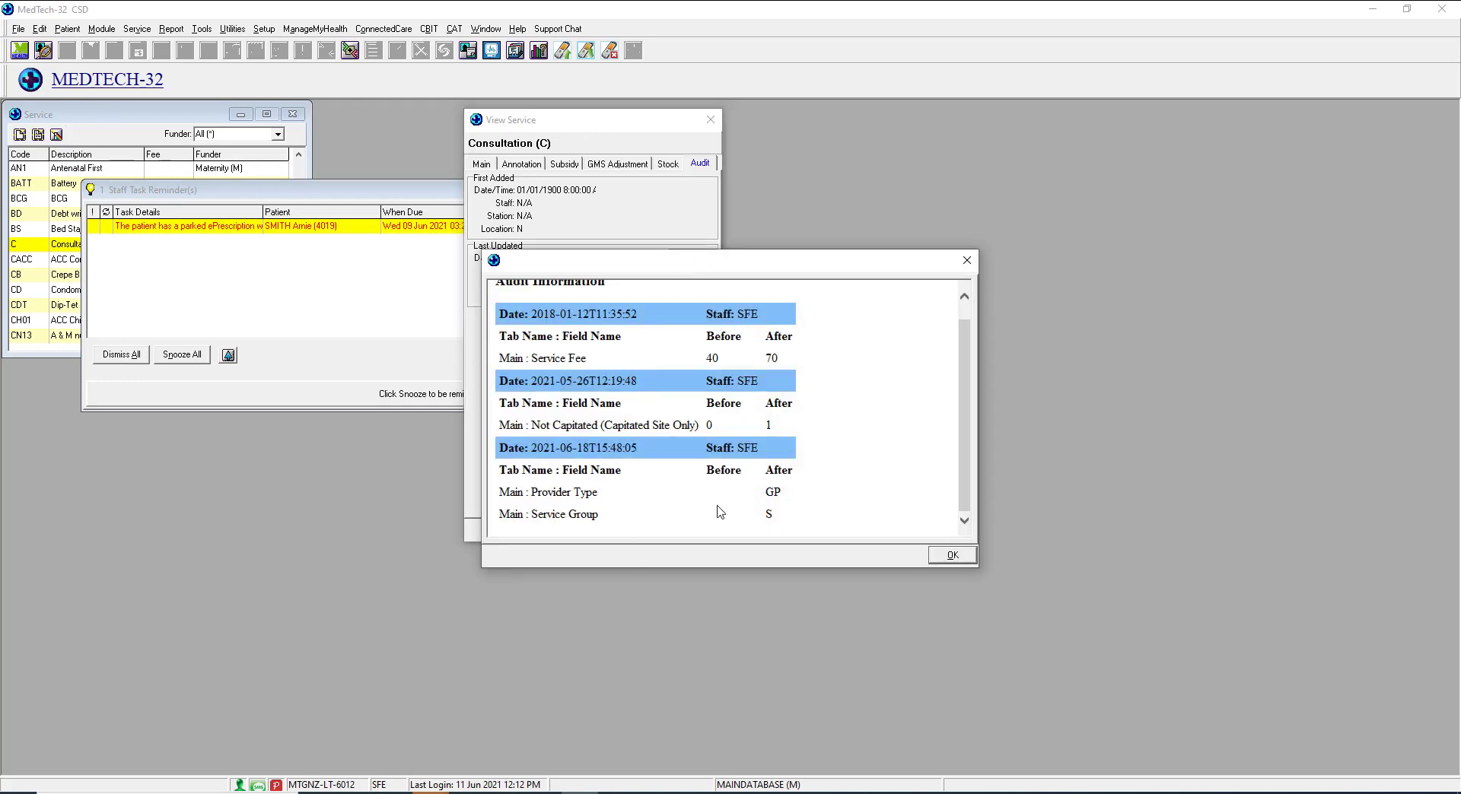
{"action": "left_click", "coordinate": [952, 556]}
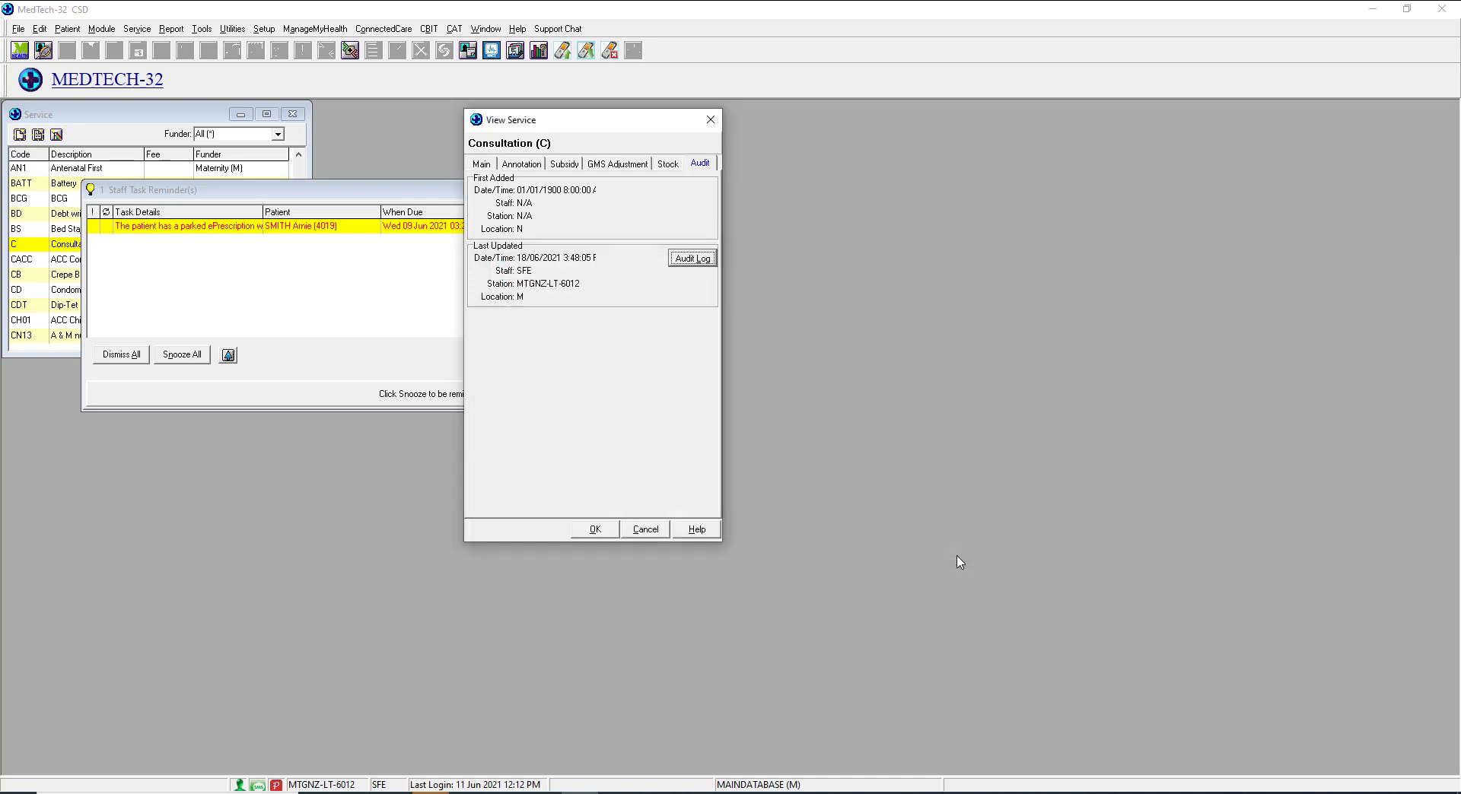
Close the Consultation service without confirming it, along with the staff task reminders and the Service list.
{"action": "left_click", "coordinate": [711, 119]}
{"action": "left_click", "coordinate": [669, 190]}
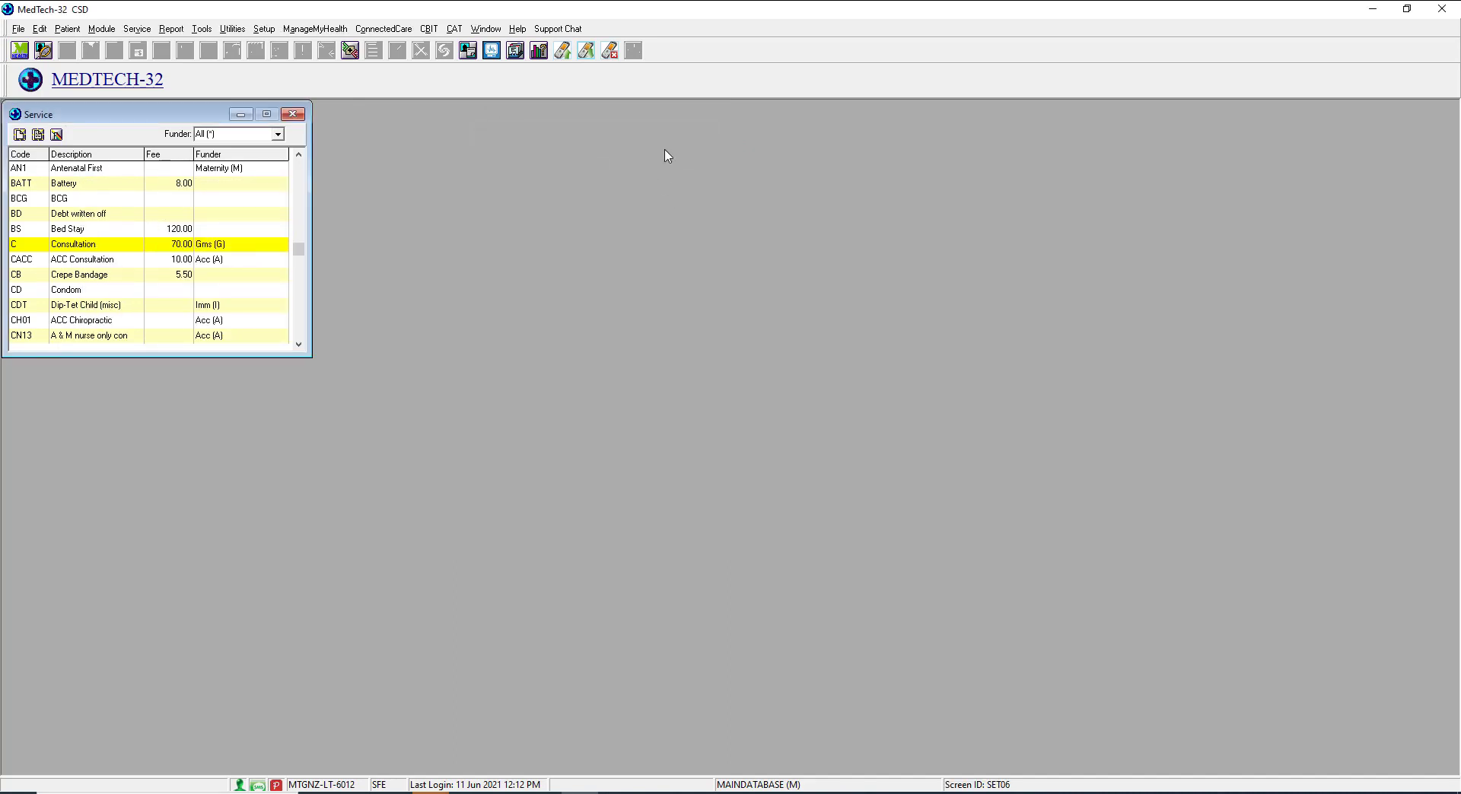
{"action": "left_click", "coordinate": [292, 114]}
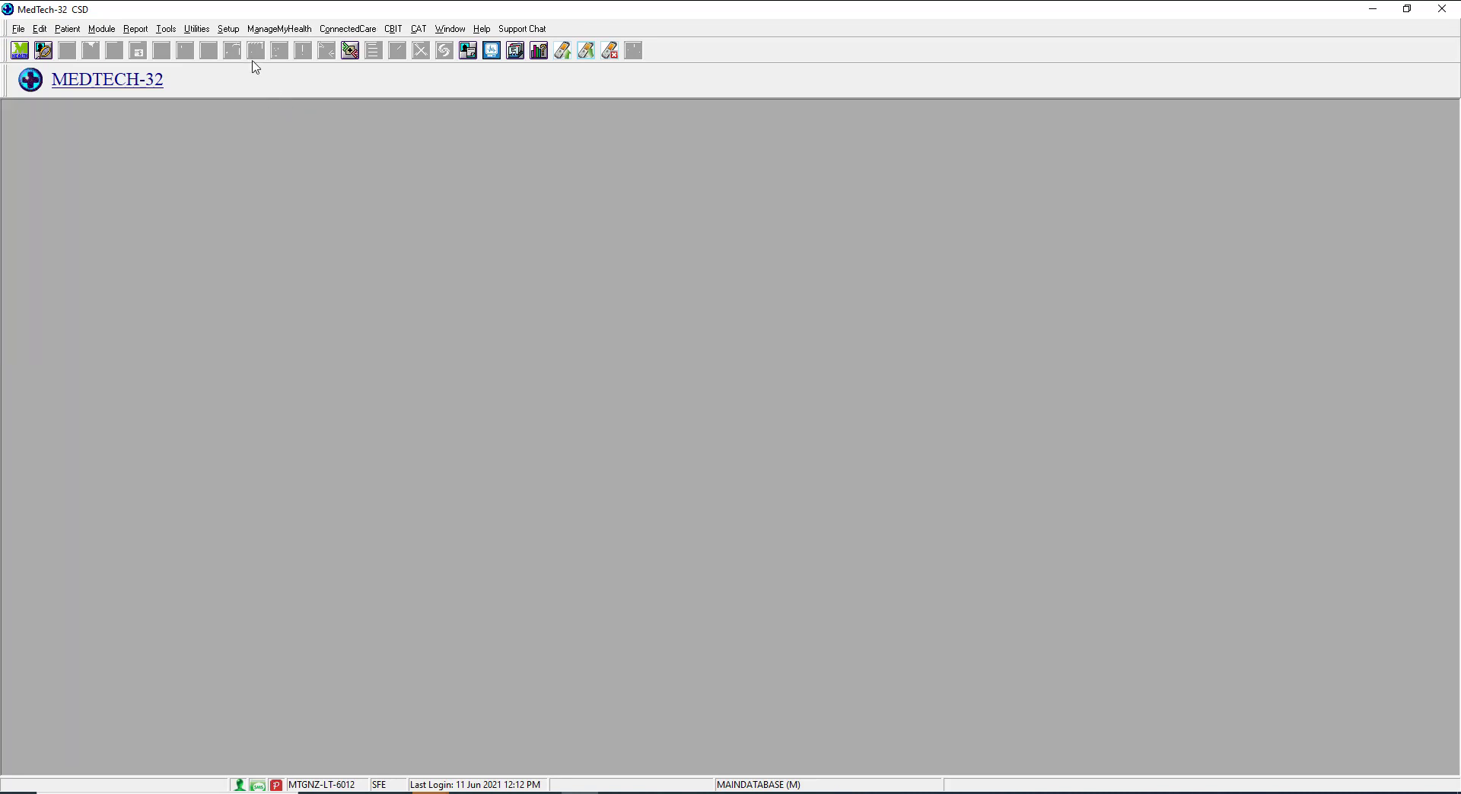
Open the appointment template calendar from the setup options and show the provider with code TEST.
{"action": "left_click", "coordinate": [229, 29]}
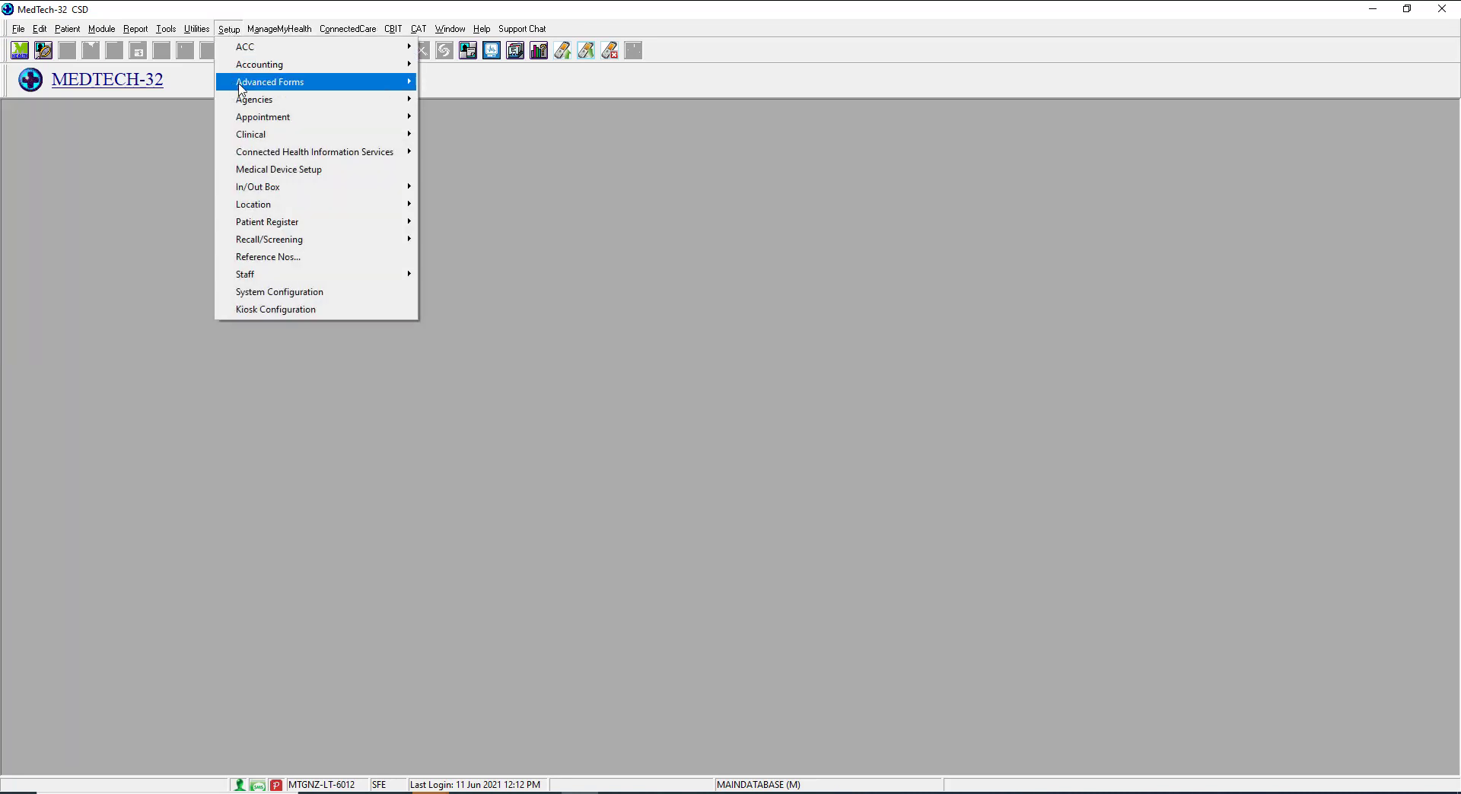
{"action": "mouse_move", "coordinate": [255, 119]}
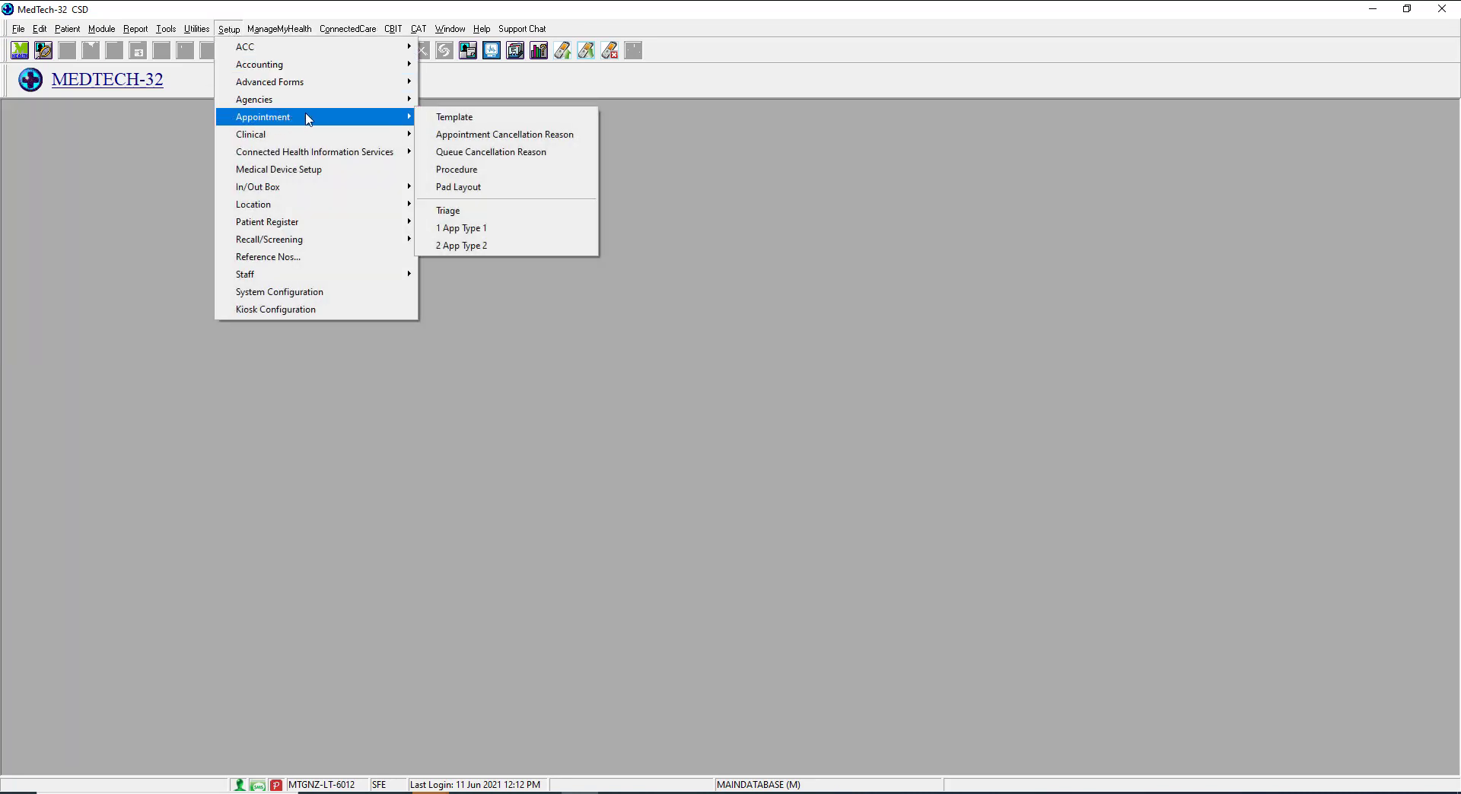
{"action": "left_click", "coordinate": [451, 119]}
{"action": "left_click_drag", "start_coordinate": [295, 119], "coordinate": [635, 131]}
{"action": "left_click", "coordinate": [589, 145]}
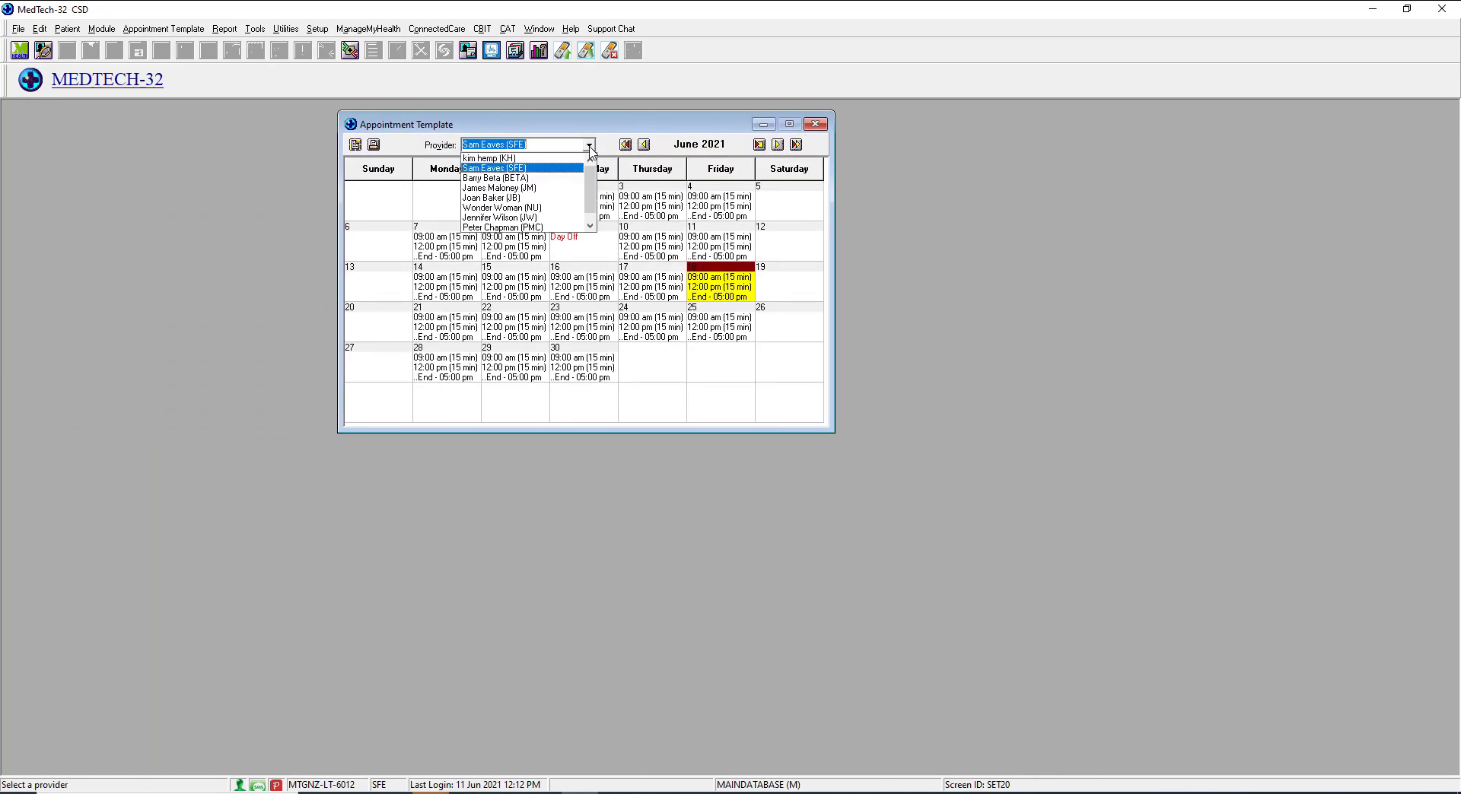
{"action": "scroll", "coordinate": [592, 181], "scroll_direction": "down", "scroll_amount": 1}
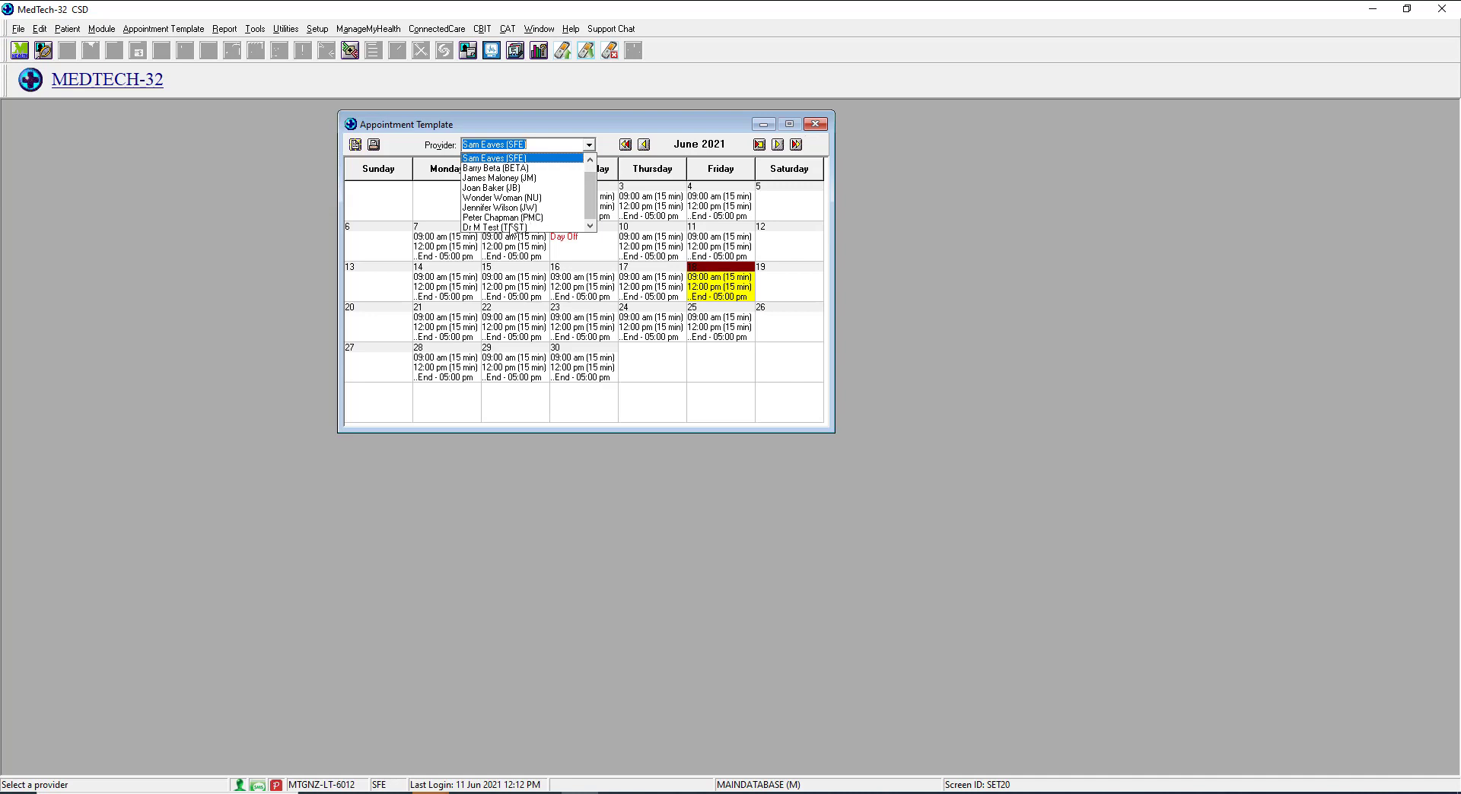
{"action": "left_click", "coordinate": [510, 228]}
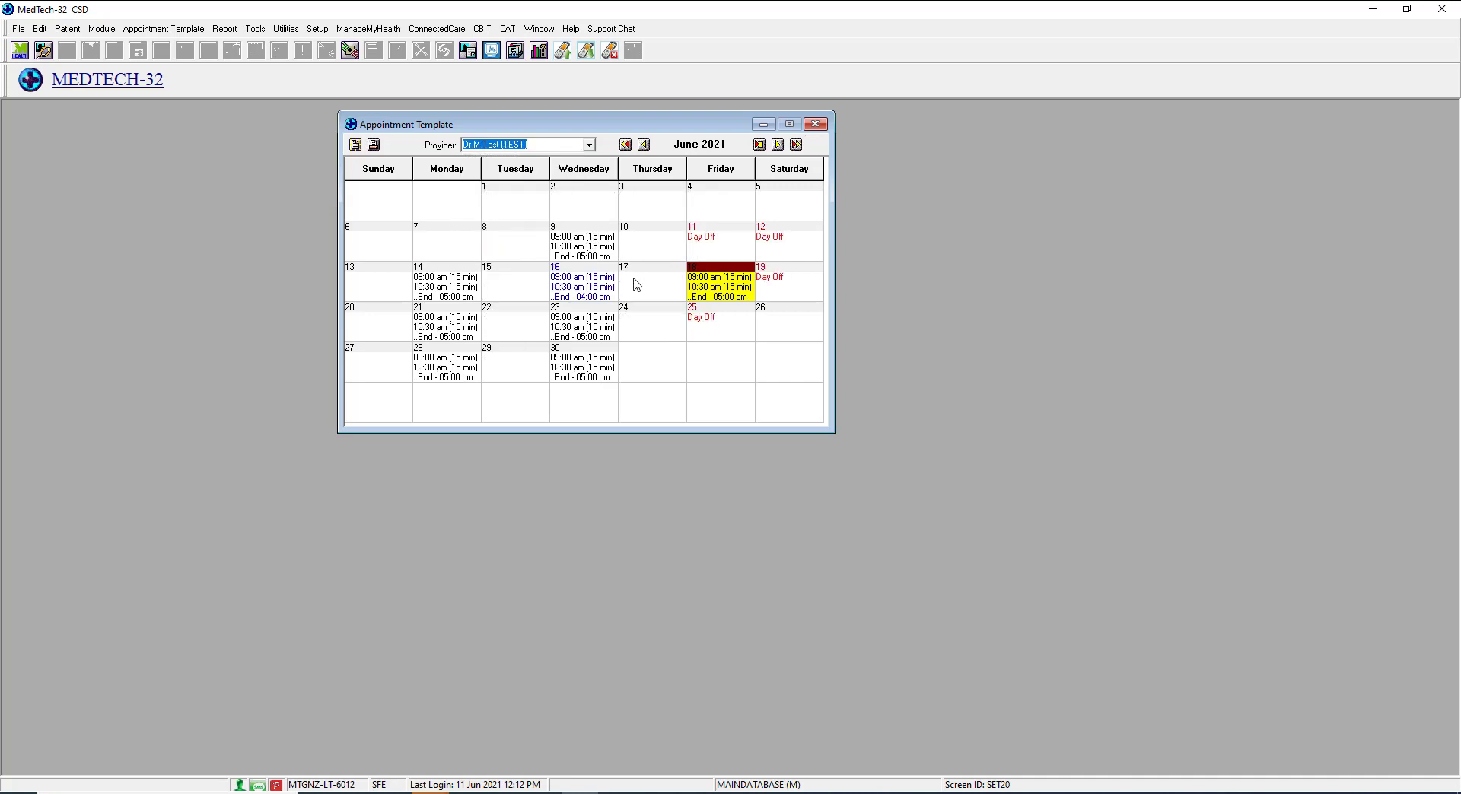
Open the appointment template of Thursday 10 June 2021 for modification, and place its dialog over the calendar.
{"action": "left_click", "coordinate": [640, 247]}
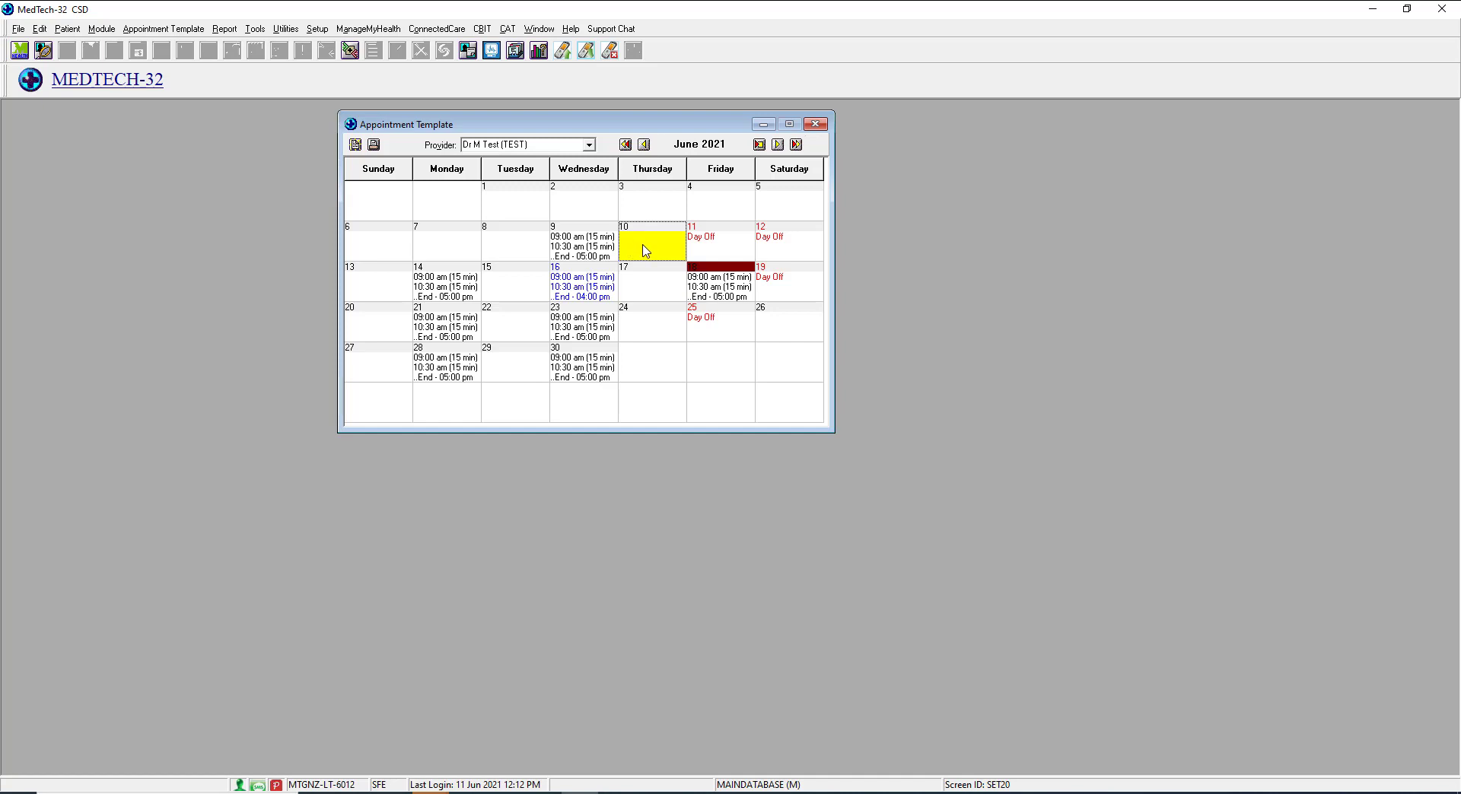
{"action": "double_click", "coordinate": [645, 251]}
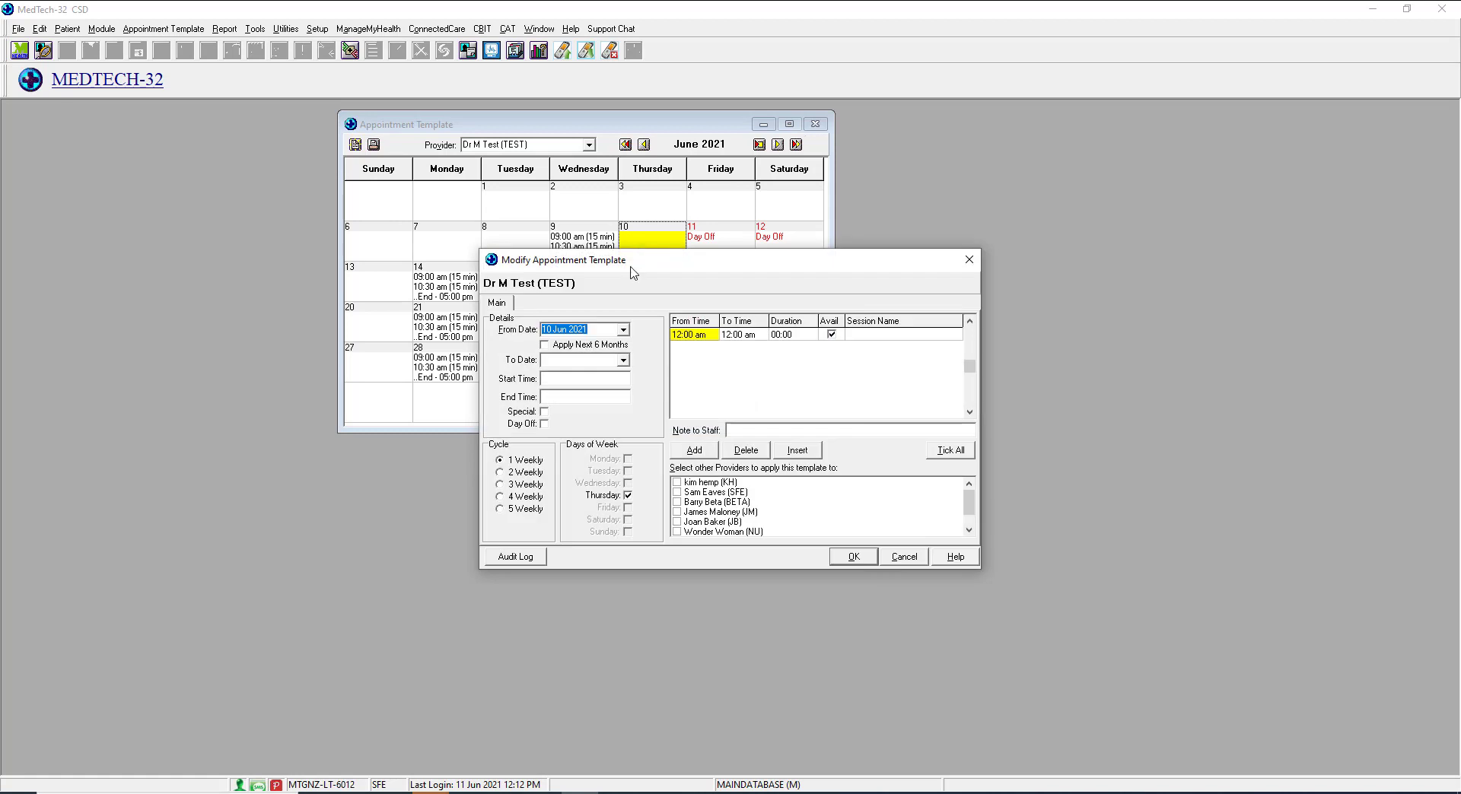
{"action": "left_click_drag", "start_coordinate": [653, 267], "coordinate": [520, 132]}
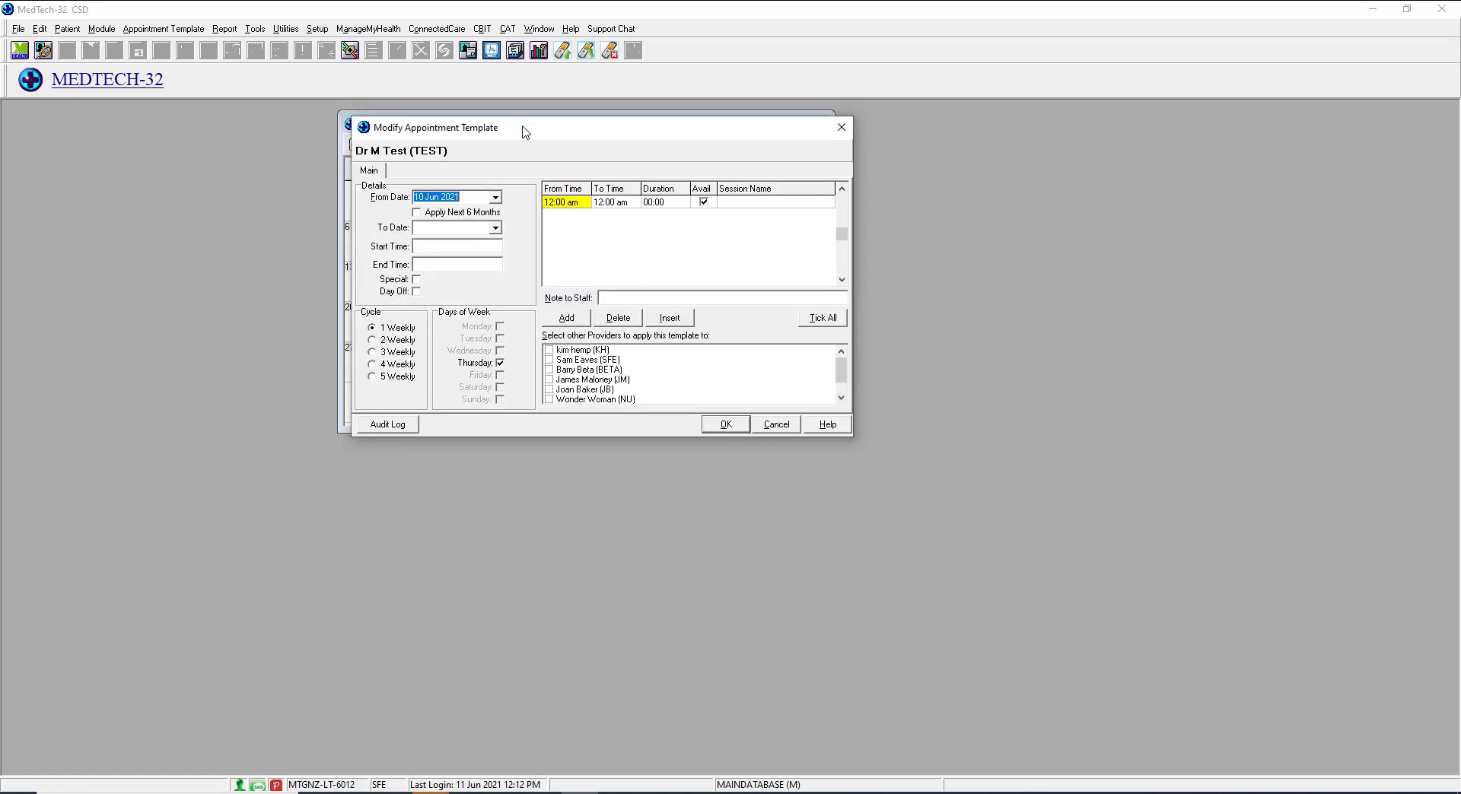
{"action": "left_click", "coordinate": [413, 211]}
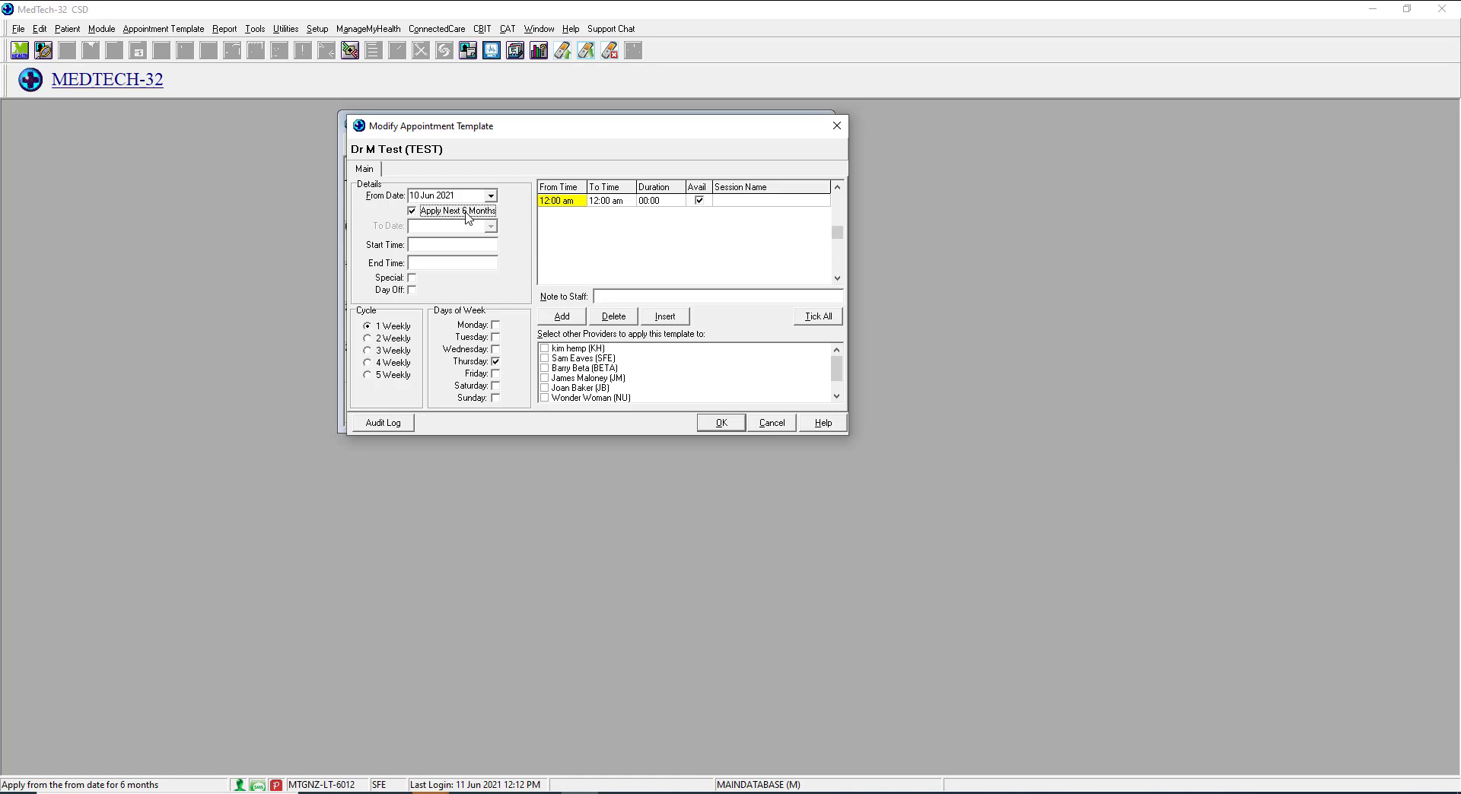
{"action": "left_click", "coordinate": [416, 215]}
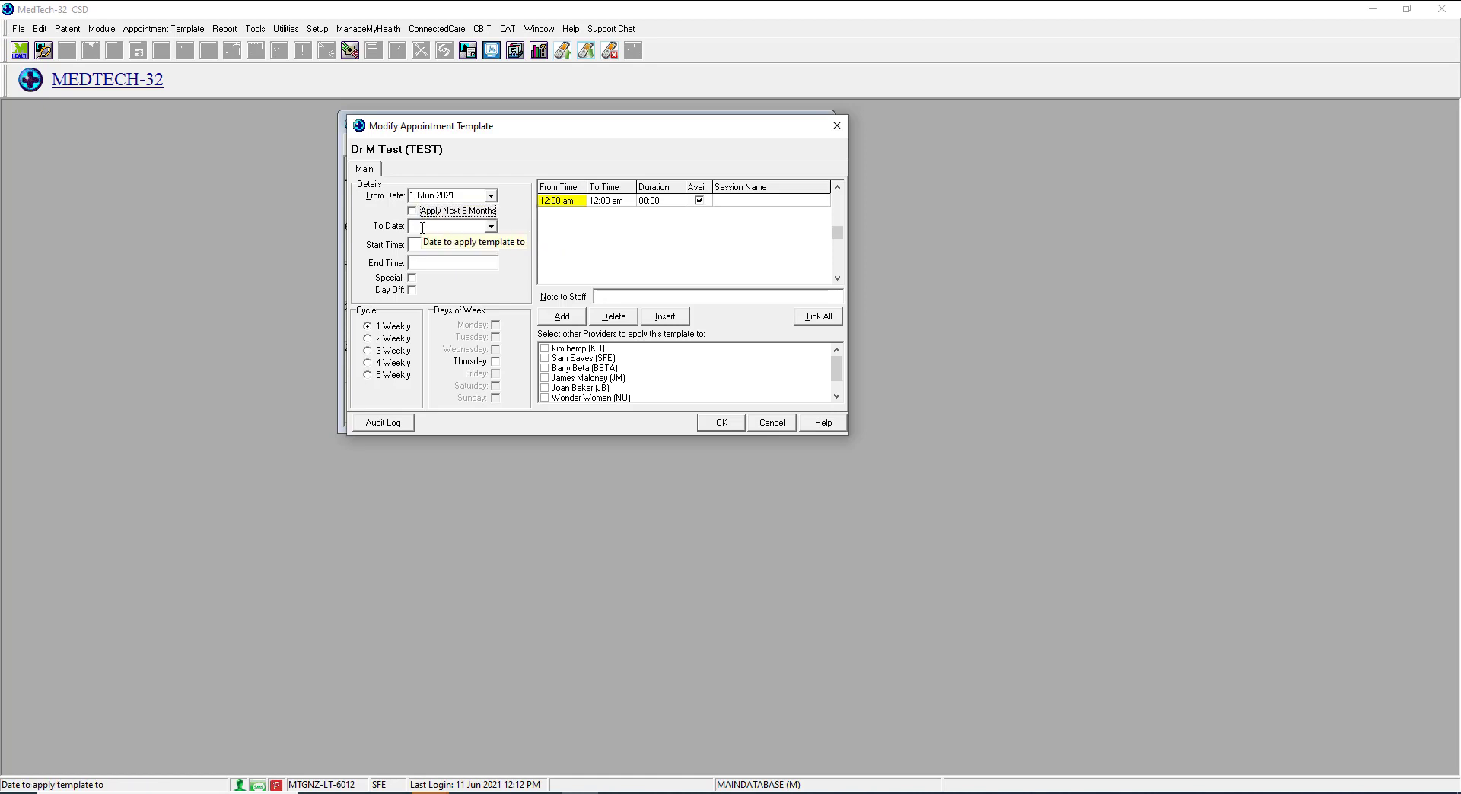
{"action": "left_click", "coordinate": [491, 227]}
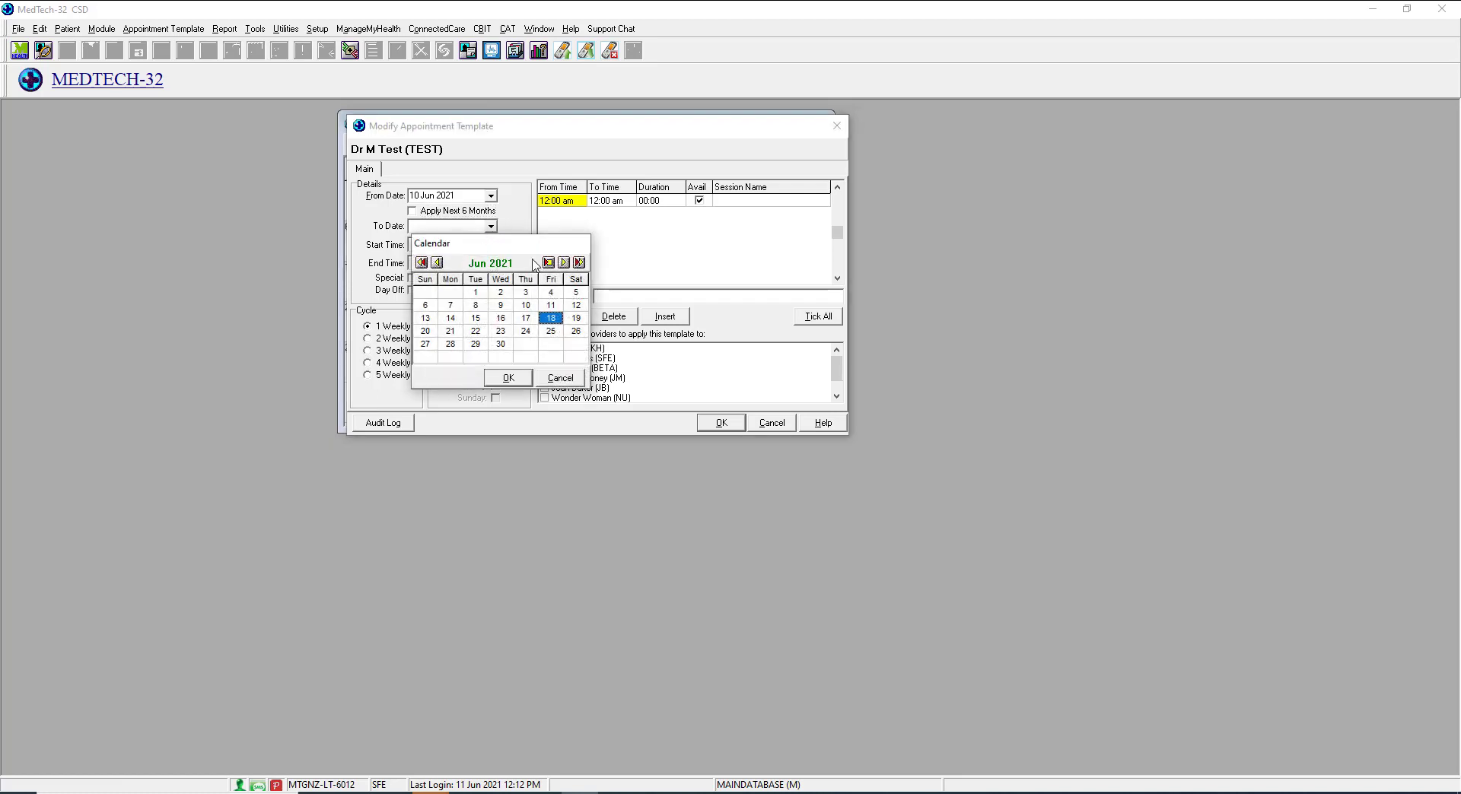
{"action": "left_click", "coordinate": [579, 263]}
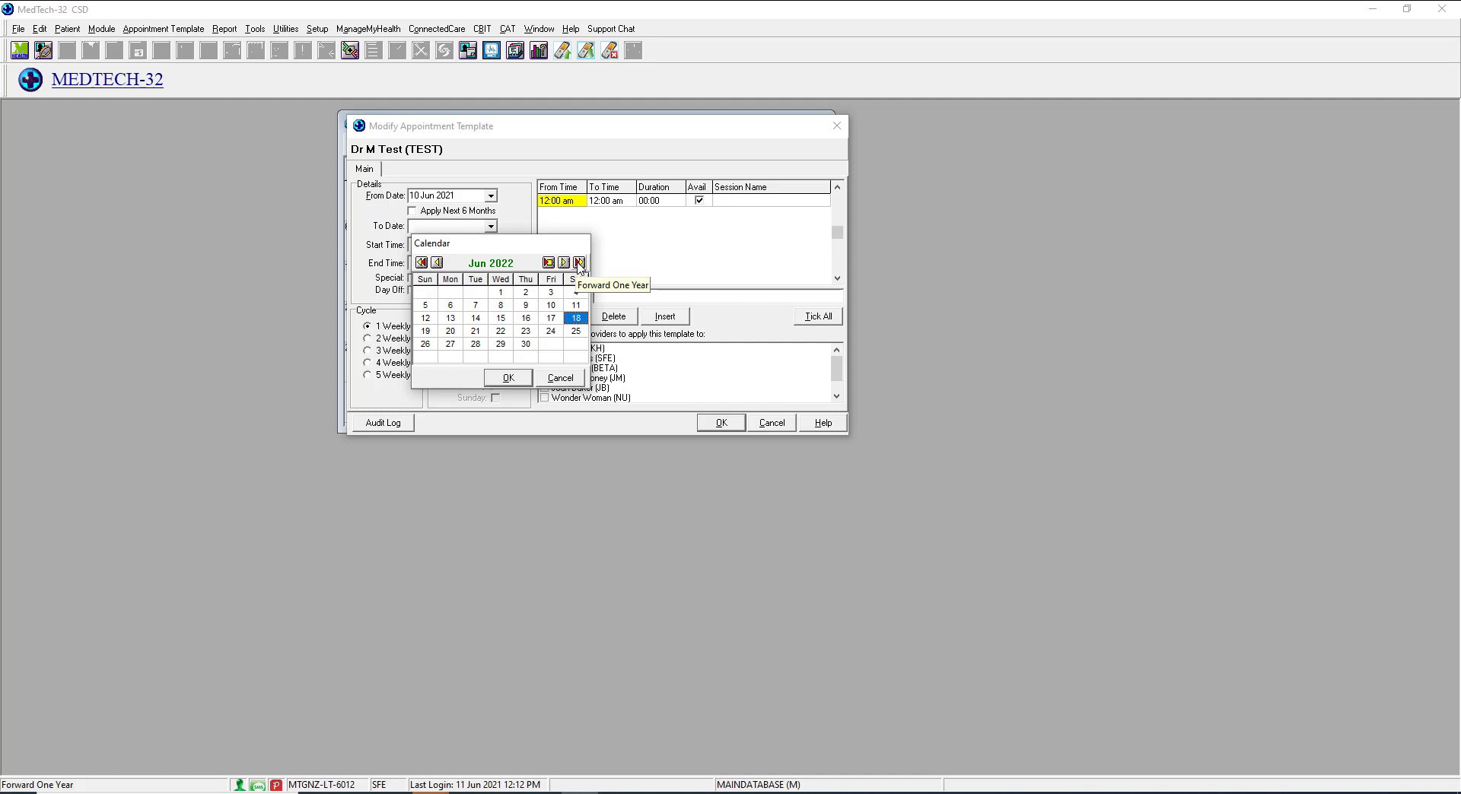
{"action": "left_click", "coordinate": [554, 383]}
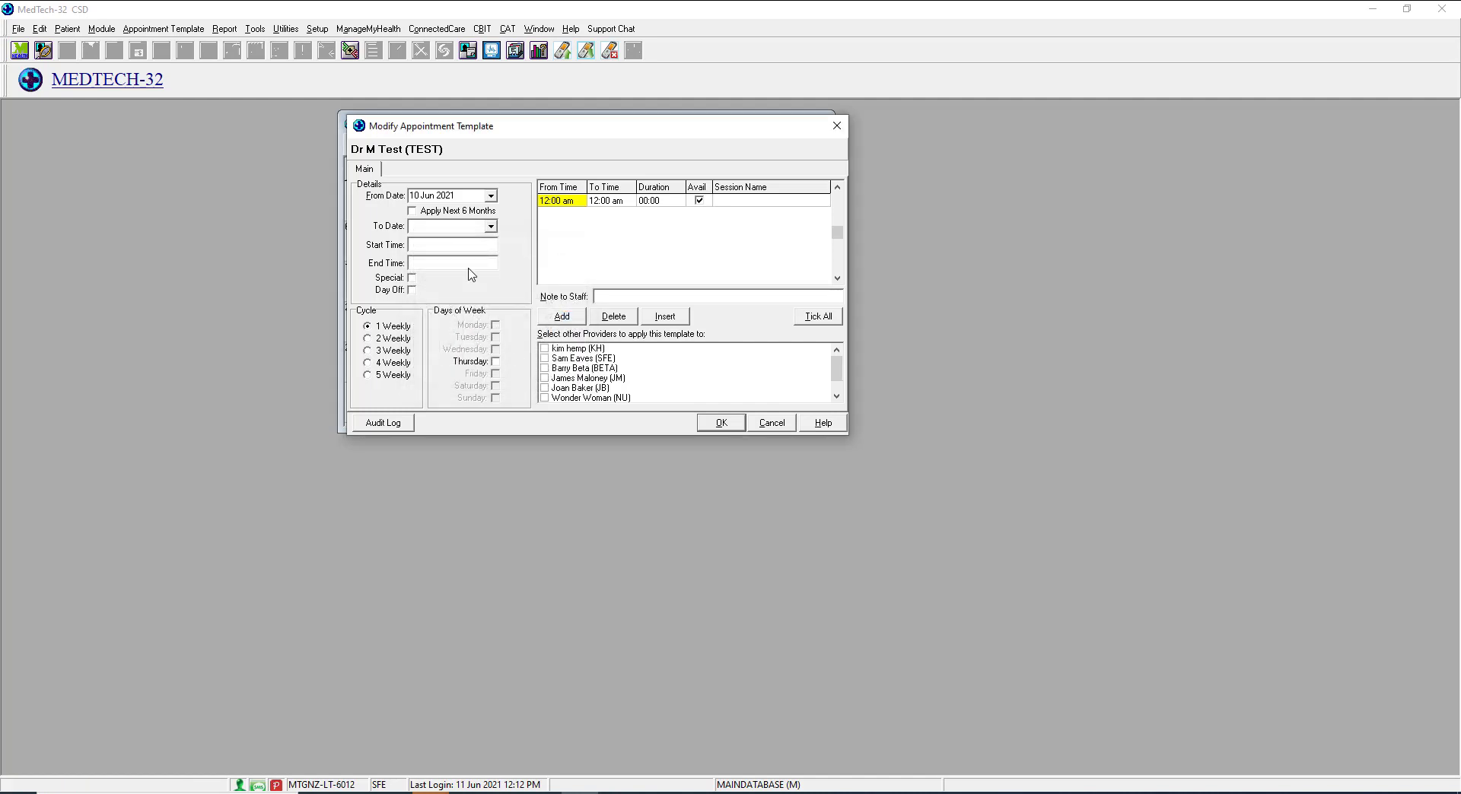
Apply the template for the next 6 months with a start time of 8 am and an end time of 5 pm.
{"action": "left_click", "coordinate": [415, 212]}
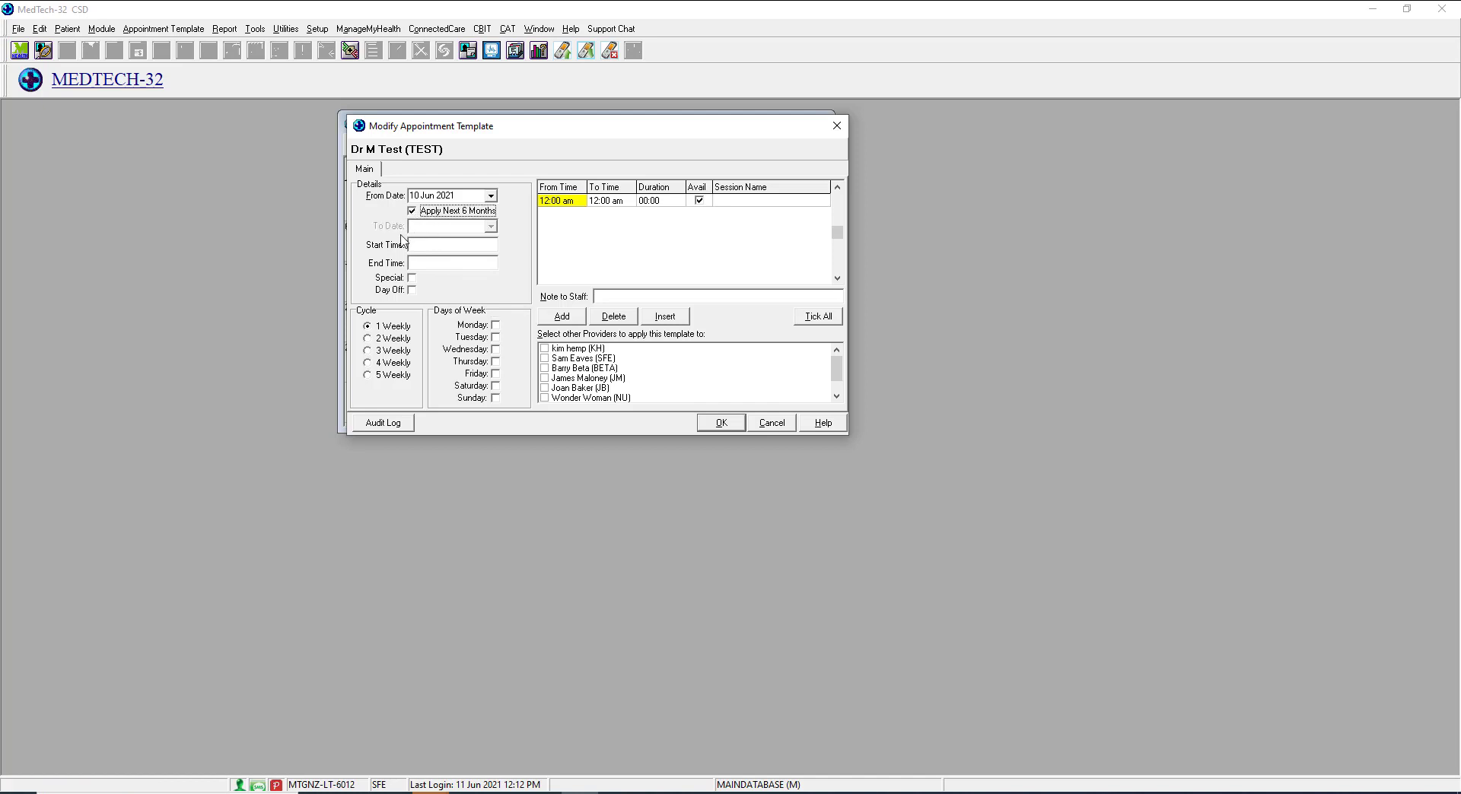
{"action": "left_click", "coordinate": [418, 244]}
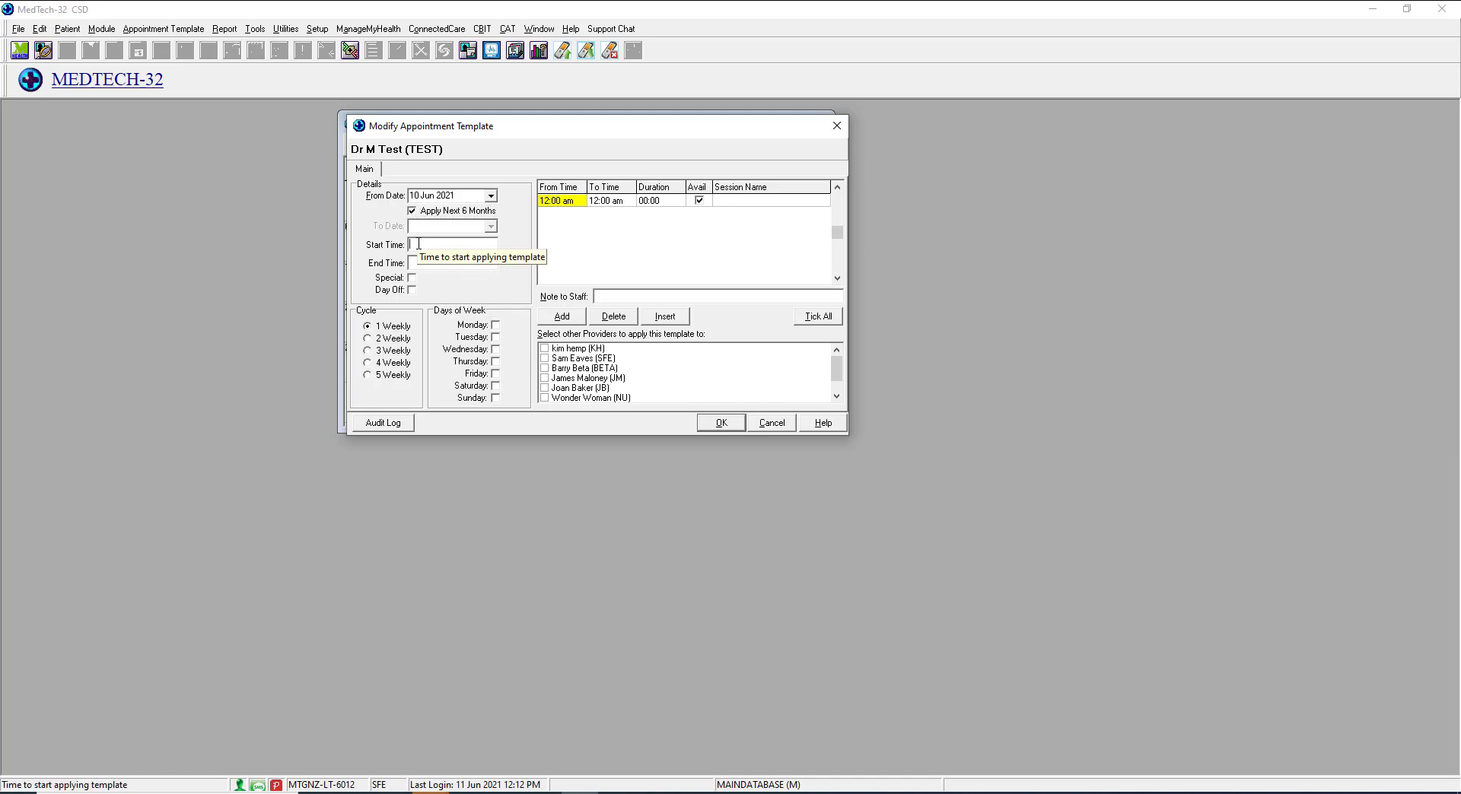
{"action": "type", "text": "8a"}
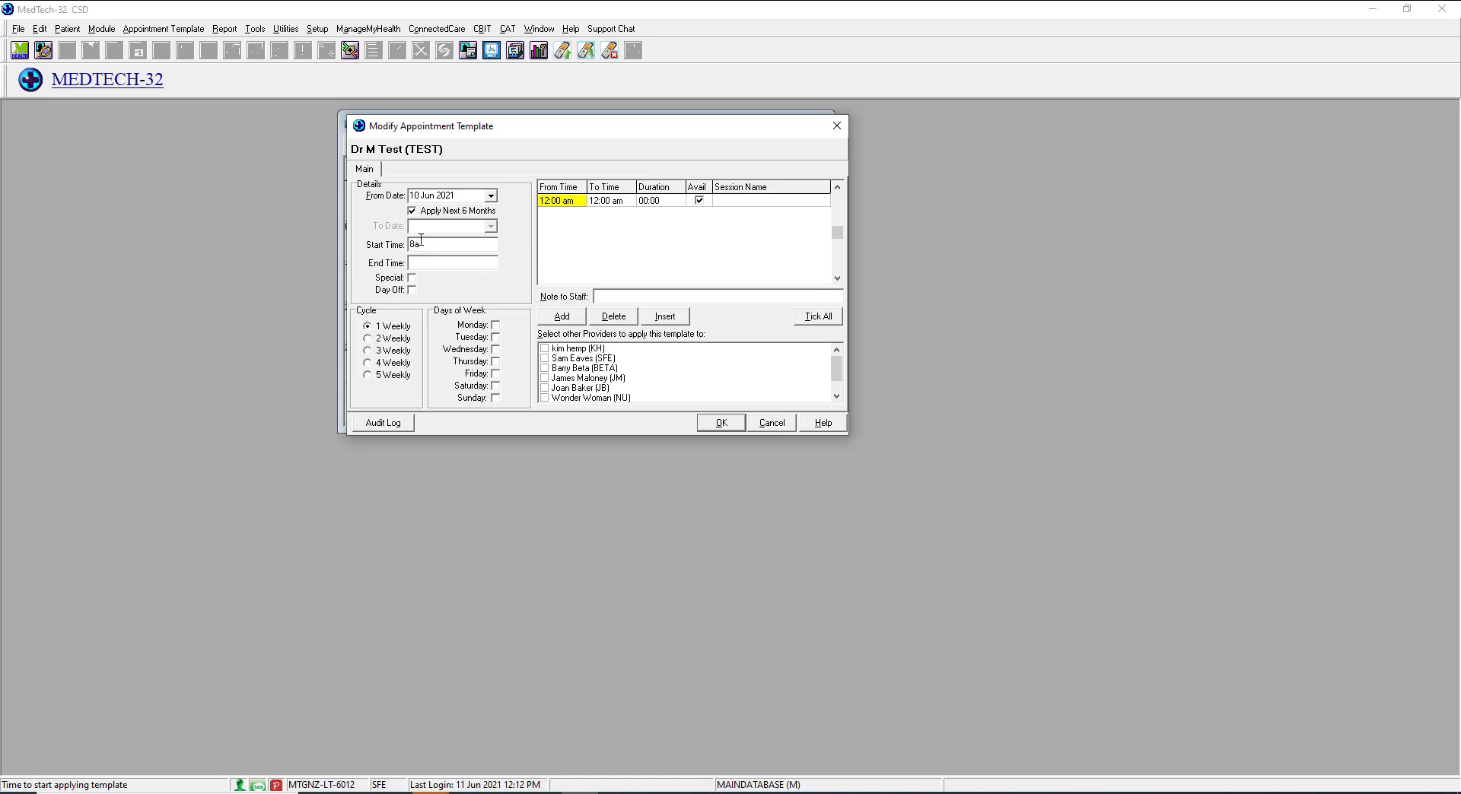
{"action": "type", "text": "m"}
{"action": "key", "text": "Tab"}
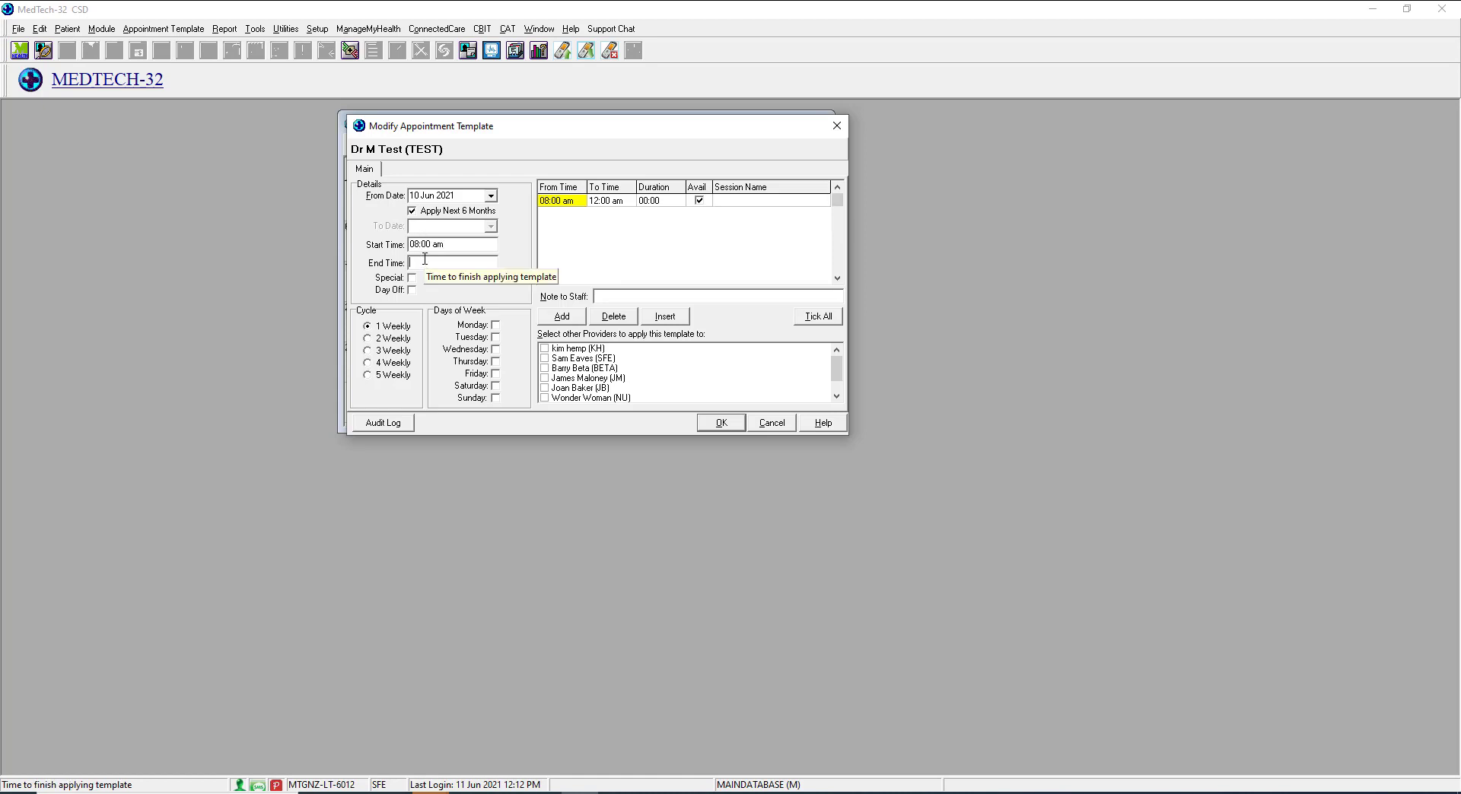
{"action": "type", "text": "5"}
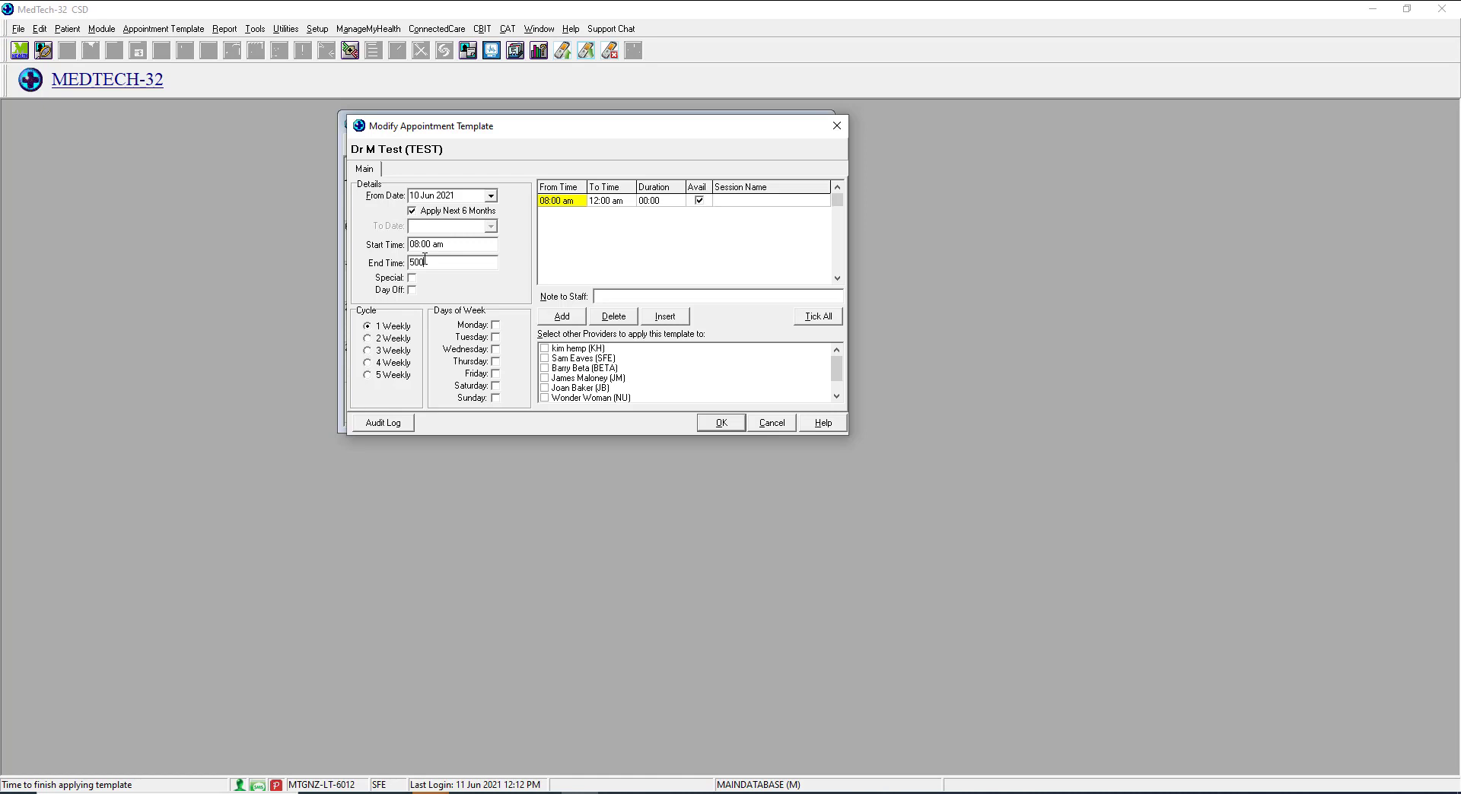
{"action": "type", "text": "pm"}
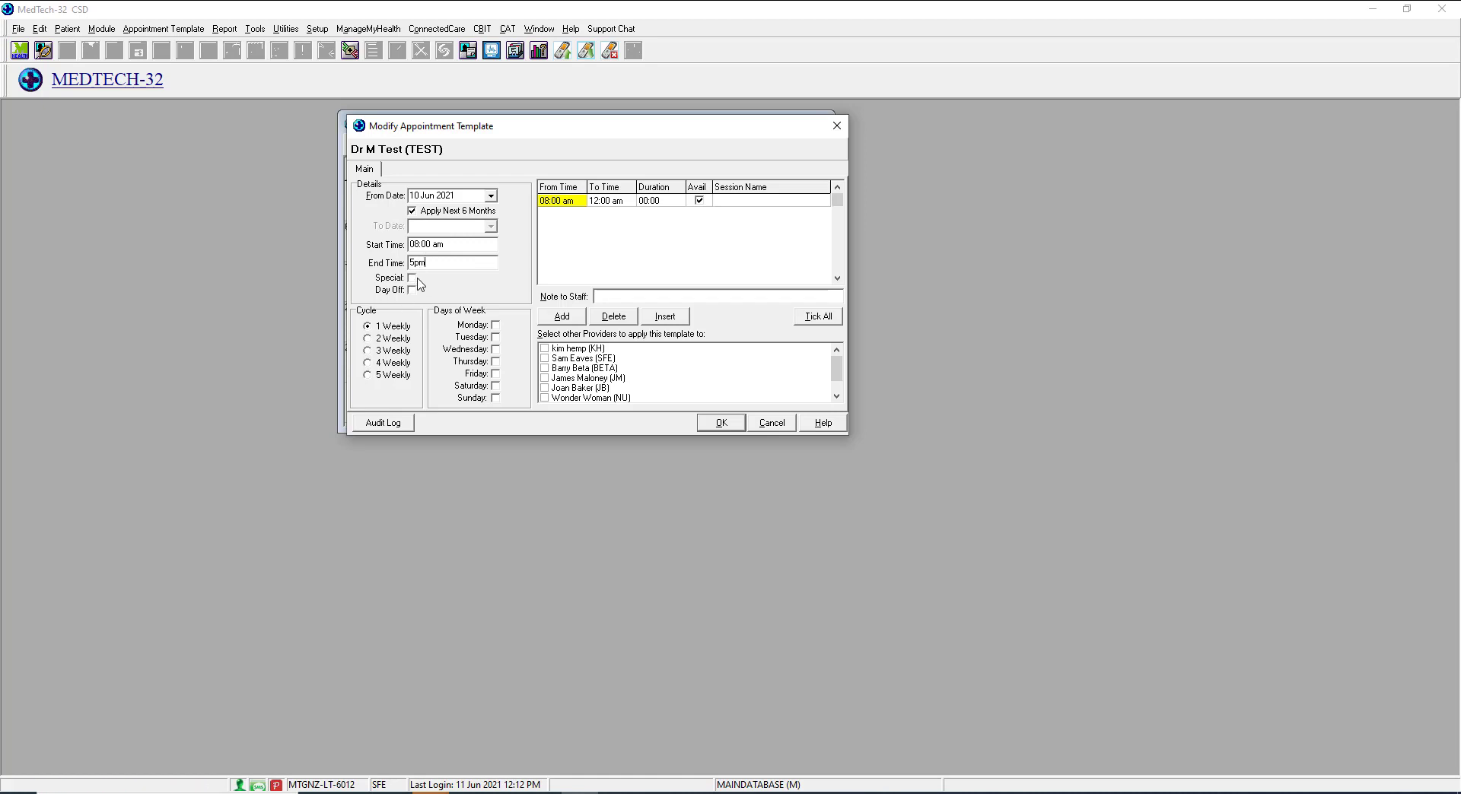
Set the template's days of the week to Monday, Wednesday and Friday, on a 2 Weekly cycle.
{"action": "left_click", "coordinate": [496, 325]}
{"action": "left_click", "coordinate": [495, 337]}
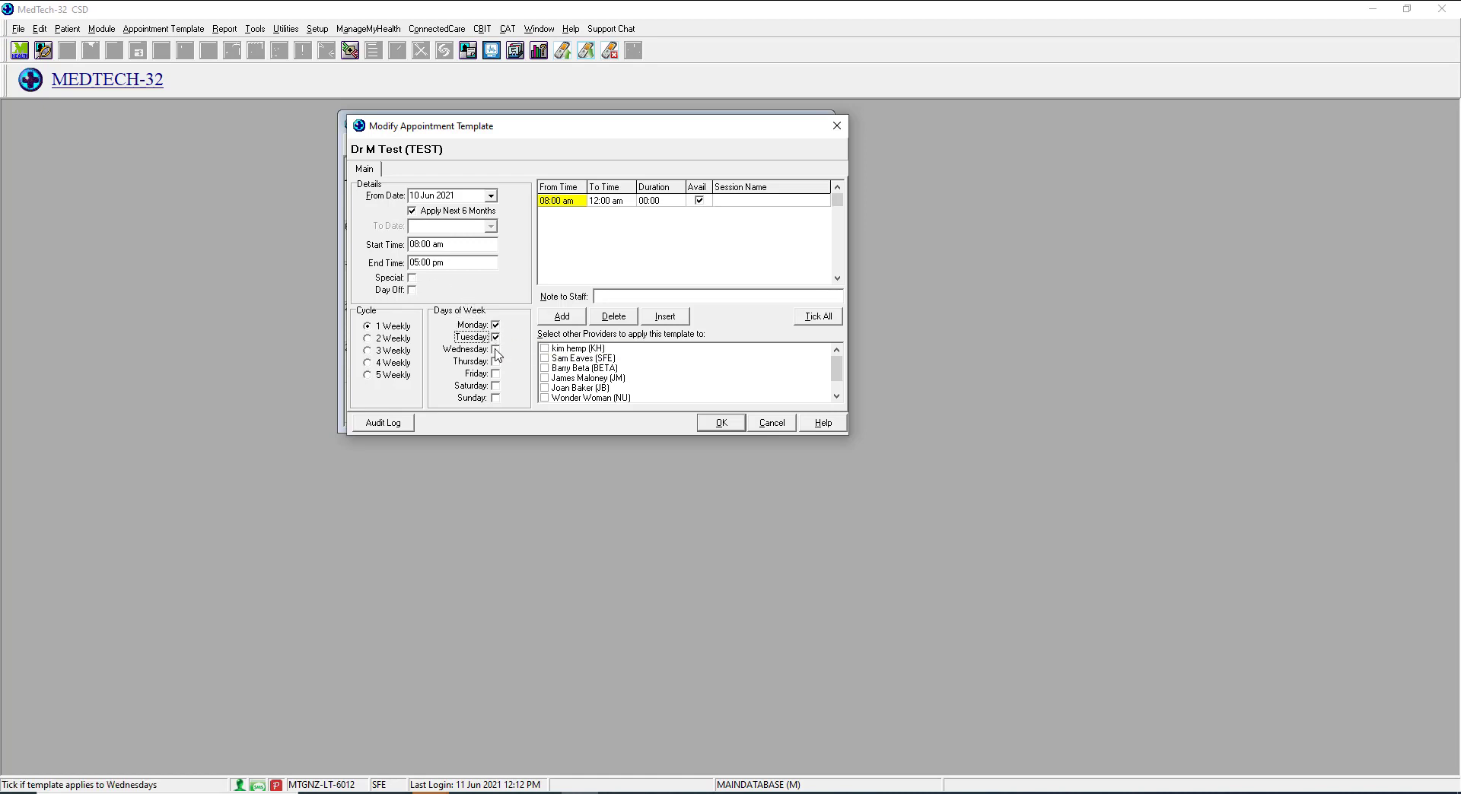
{"action": "left_click", "coordinate": [496, 349]}
{"action": "left_click", "coordinate": [495, 362]}
{"action": "left_click", "coordinate": [495, 373]}
{"action": "left_click", "coordinate": [495, 337]}
{"action": "left_click", "coordinate": [495, 361]}
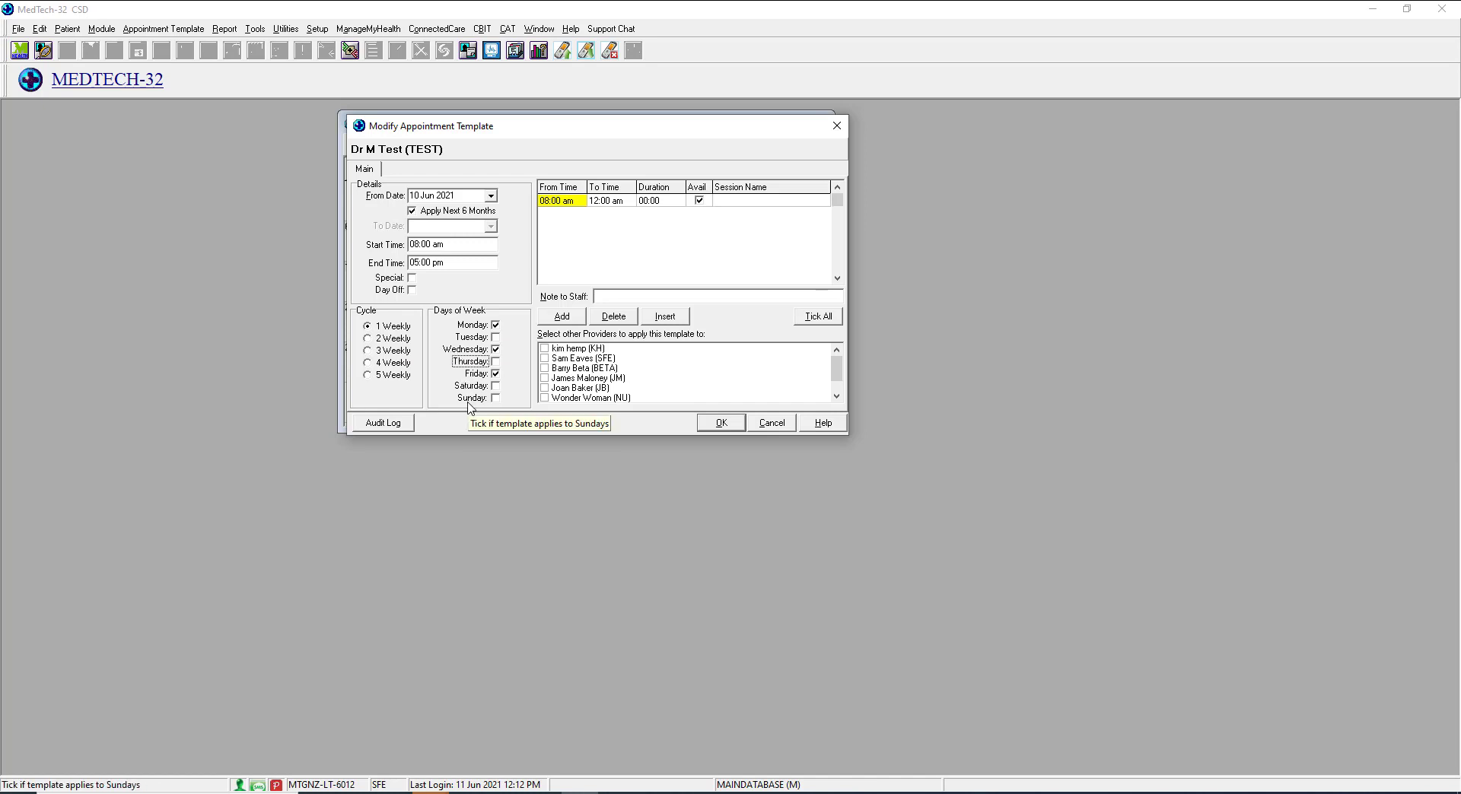
{"action": "left_click", "coordinate": [372, 338]}
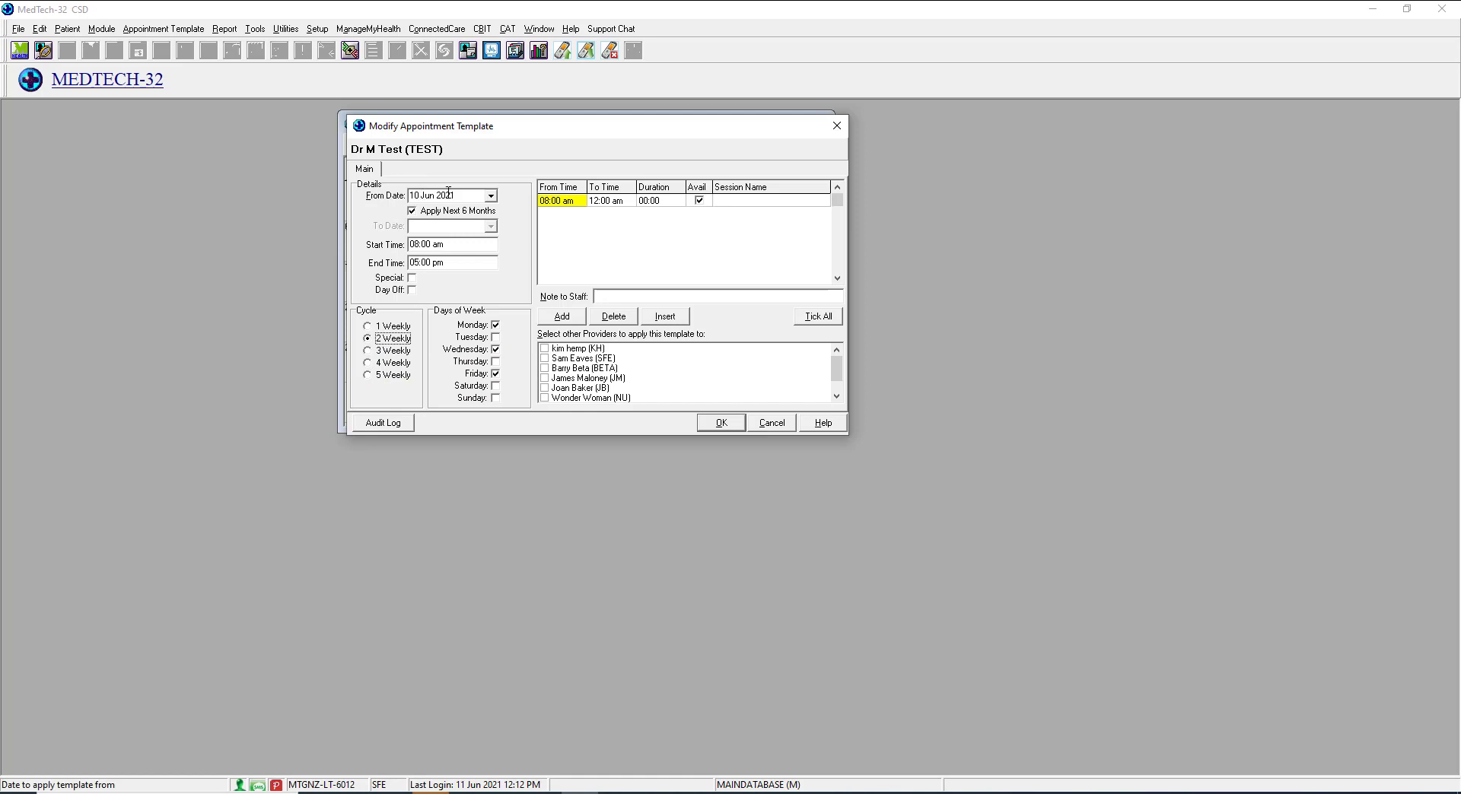
Set the template's cycle to 1 Weekly, and end the 08:00 am session at 10:30 am with a 15-minute duration.
{"action": "left_click", "coordinate": [368, 350]}
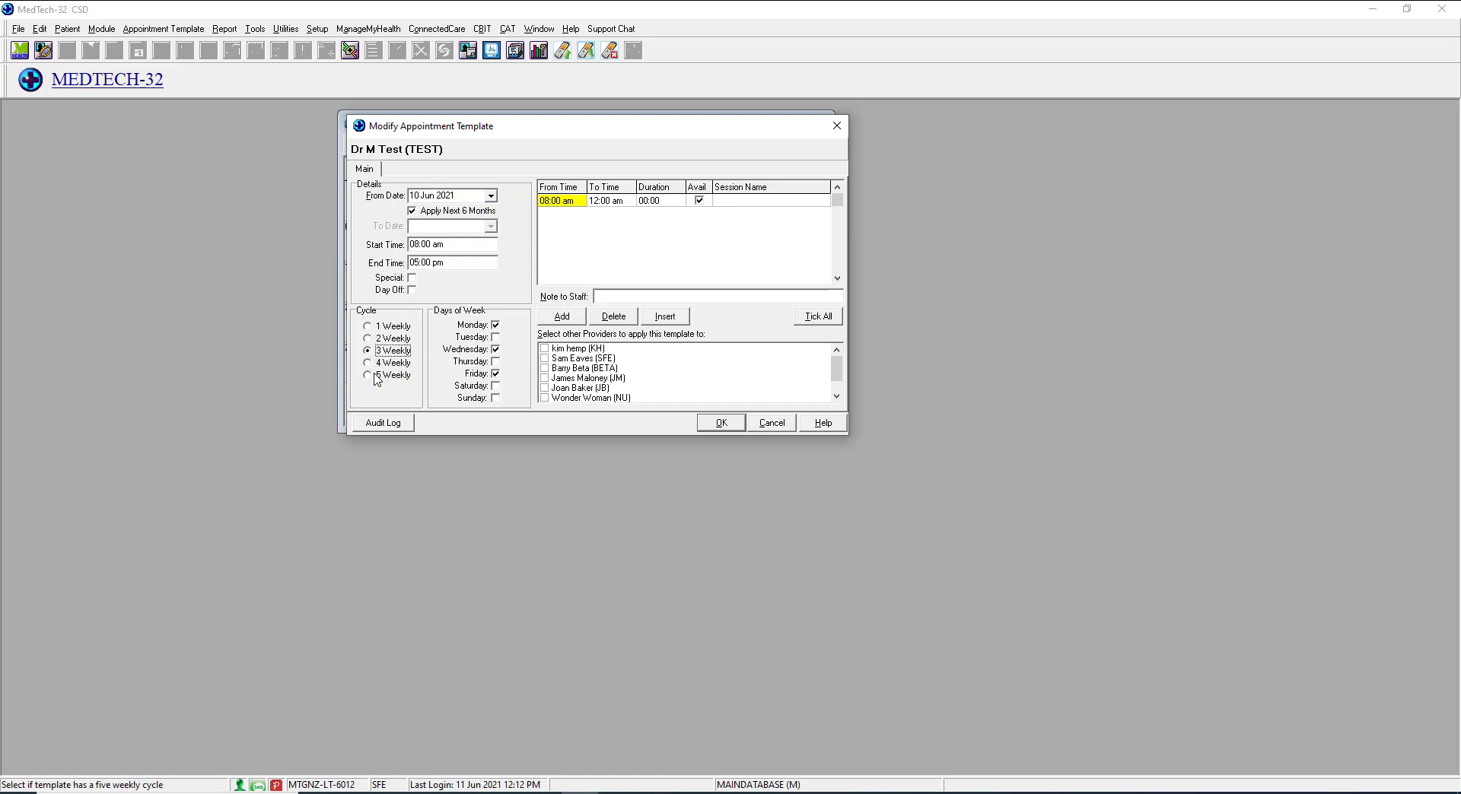
{"action": "left_click", "coordinate": [369, 326]}
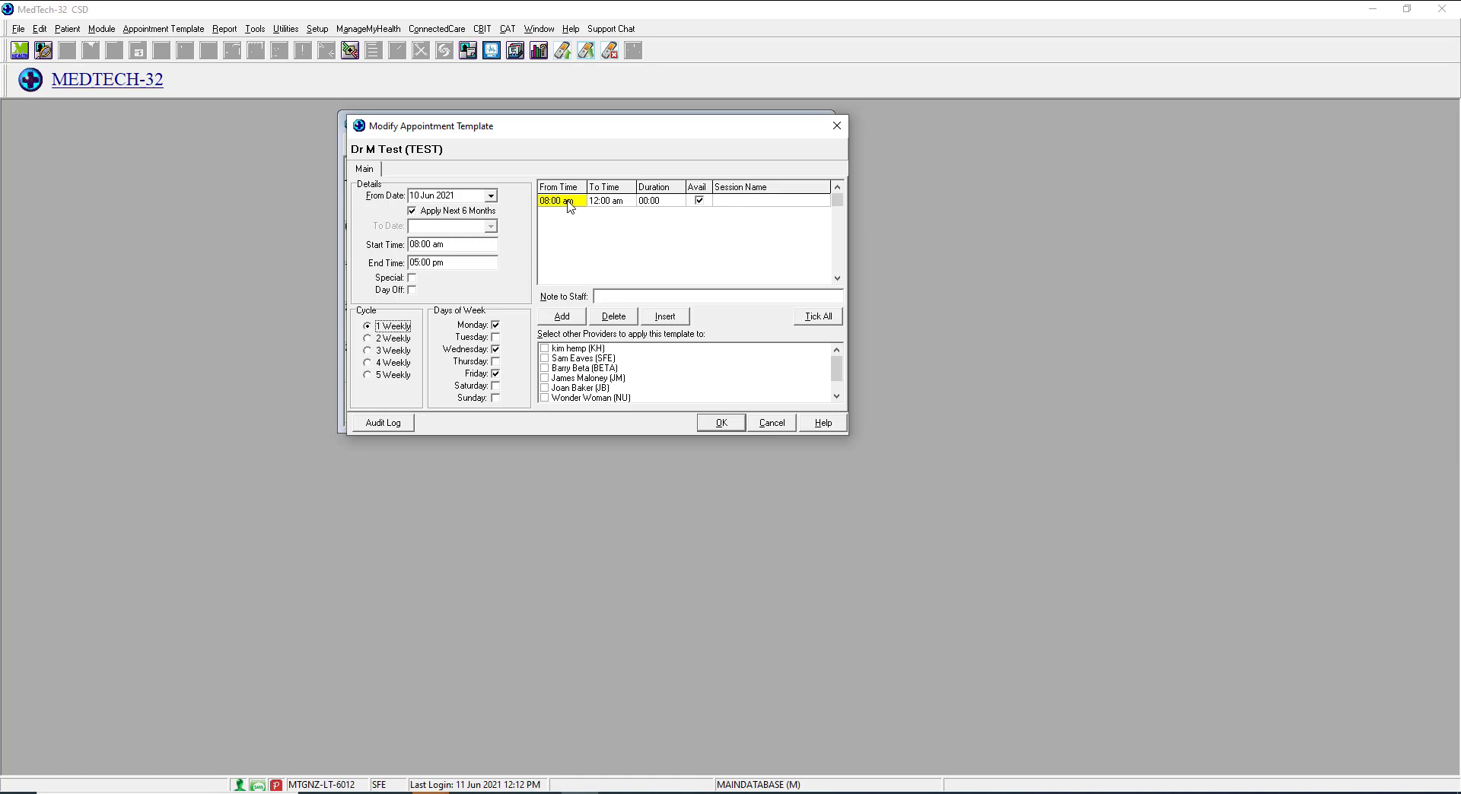
{"action": "left_click", "coordinate": [605, 204]}
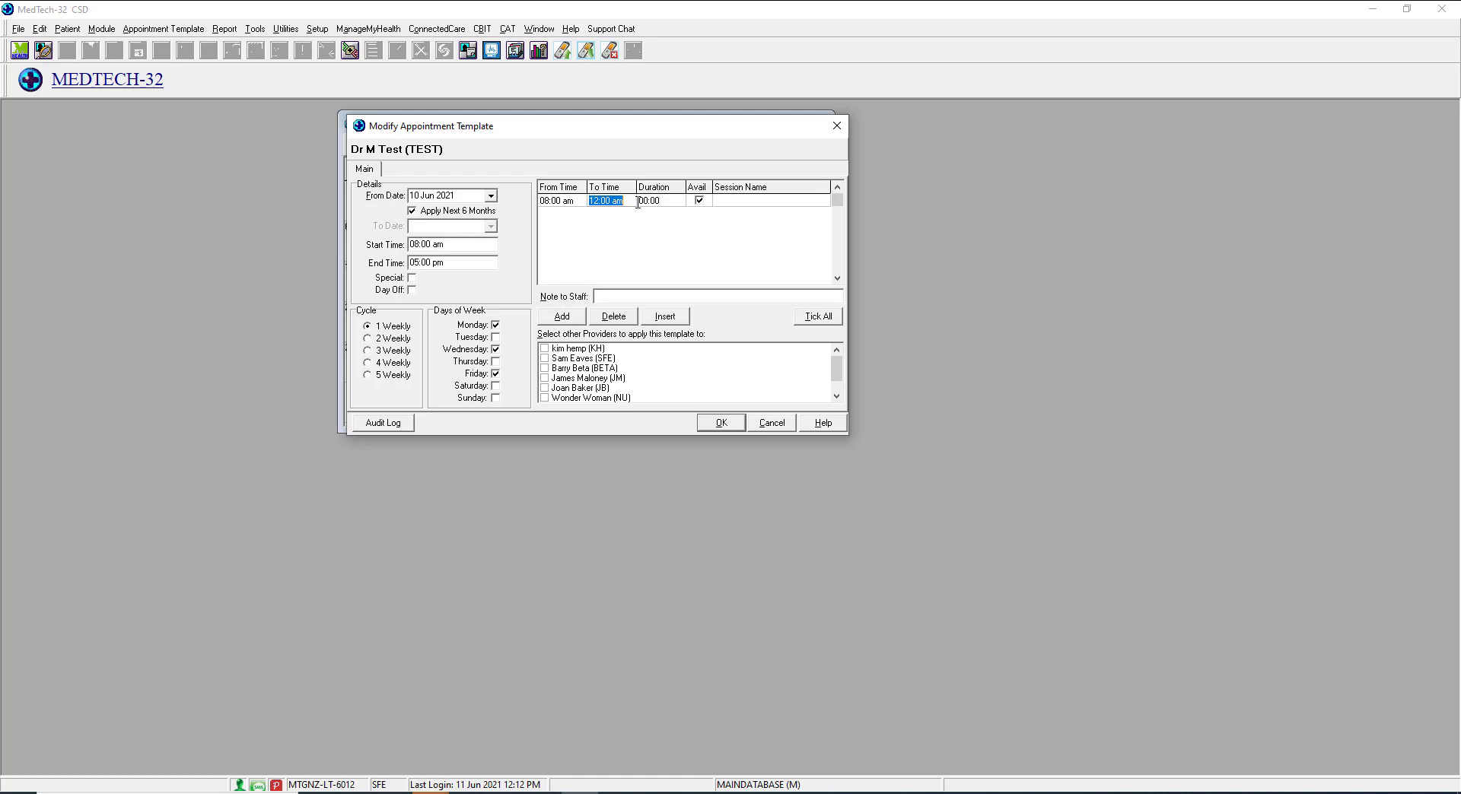
{"action": "type", "text": "1030"}
{"action": "key", "text": "Tab"}
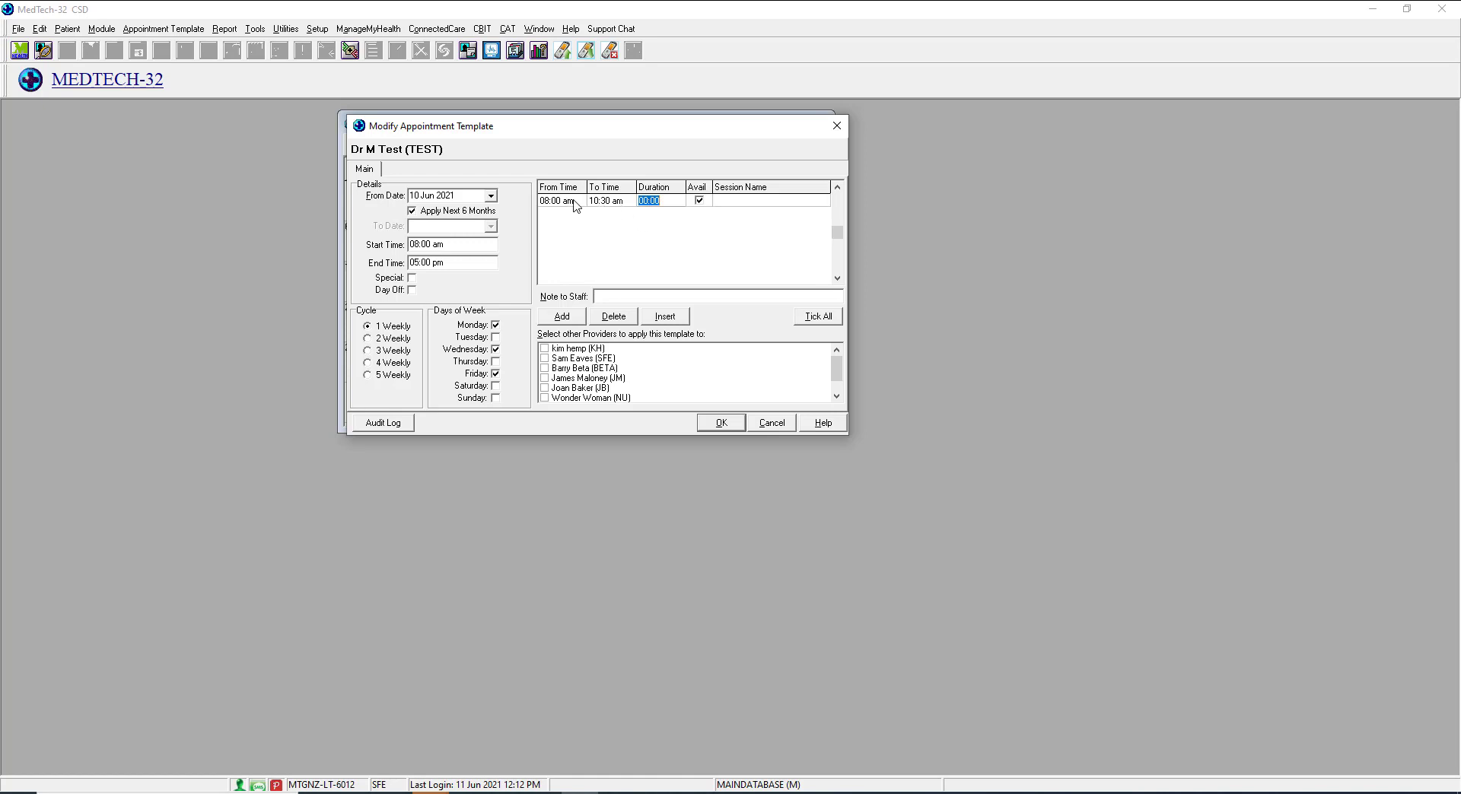
{"action": "type", "text": "1"}
{"action": "key", "text": "Tab"}
{"action": "left_click", "coordinate": [724, 201]}
{"action": "type", "text": "consulting"}
{"action": "key", "text": "BackSpace"}
{"action": "key", "text": "BackSpace"}
{"action": "key", "text": "BackSpace"}
{"action": "key", "text": "BackSpace"}
{"action": "key", "text": "BackSpace"}
{"action": "key", "text": "BackSpace"}
{"action": "key", "text": "BackSpace"}
{"action": "key", "text": "BackSpace"}
{"action": "key", "text": "BackSpace"}
{"action": "key", "text": "BackSpace"}
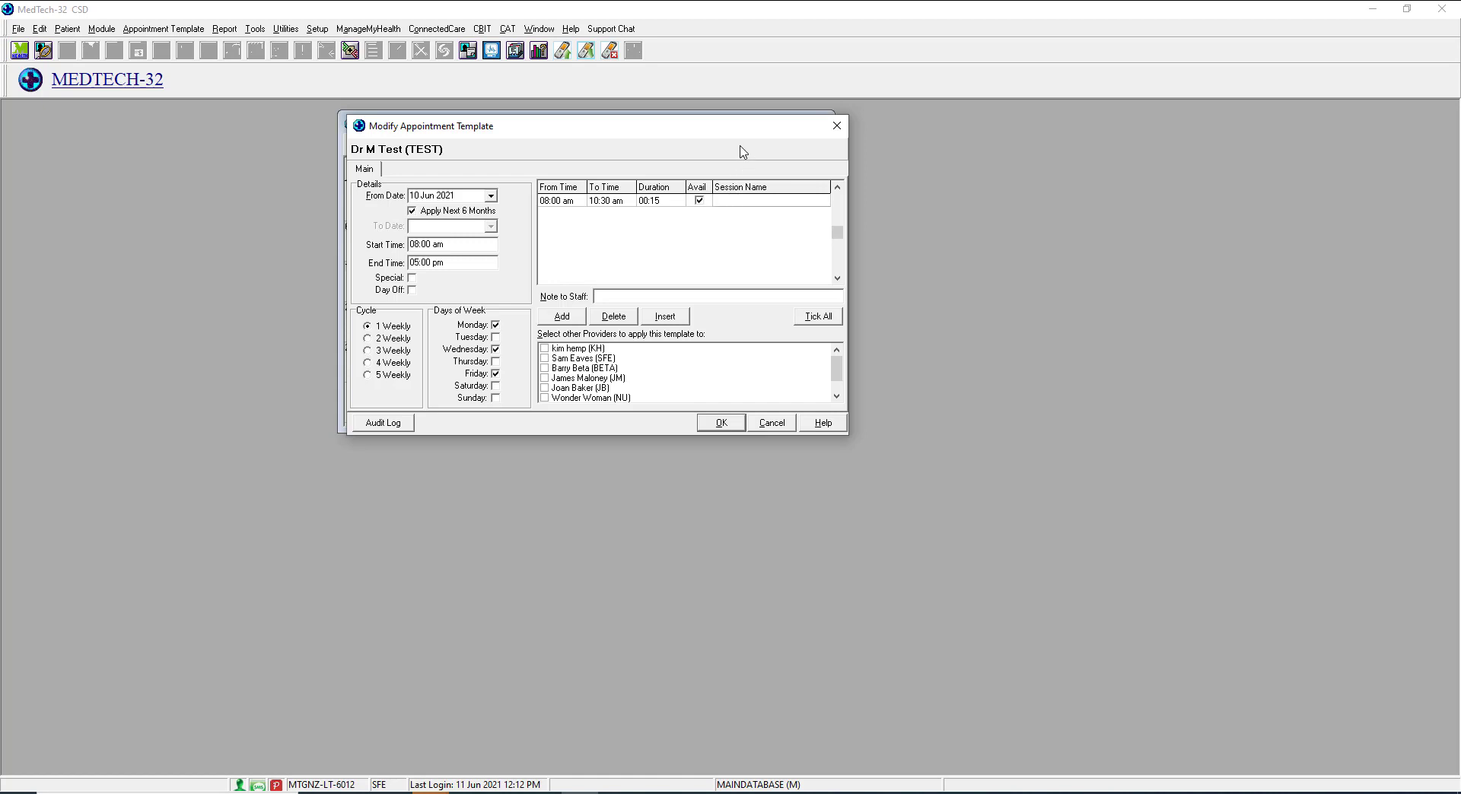
Add an unavailable session named Break from 10:30 am to 10:45 am with a 15-minute duration.
{"action": "left_click", "coordinate": [562, 317]}
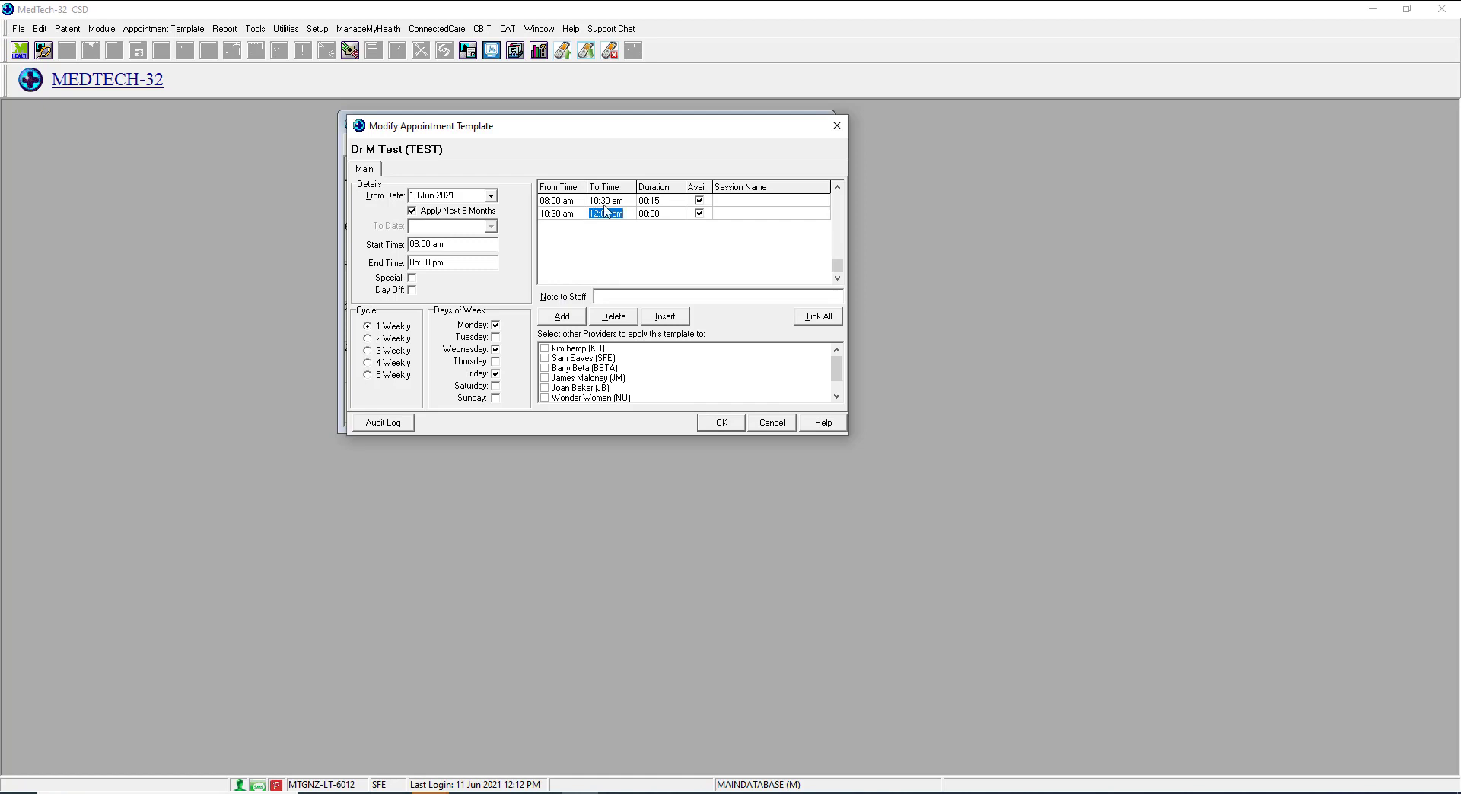
{"action": "type", "text": "1"}
{"action": "type", "text": "0:45"}
{"action": "left_click", "coordinate": [647, 214]}
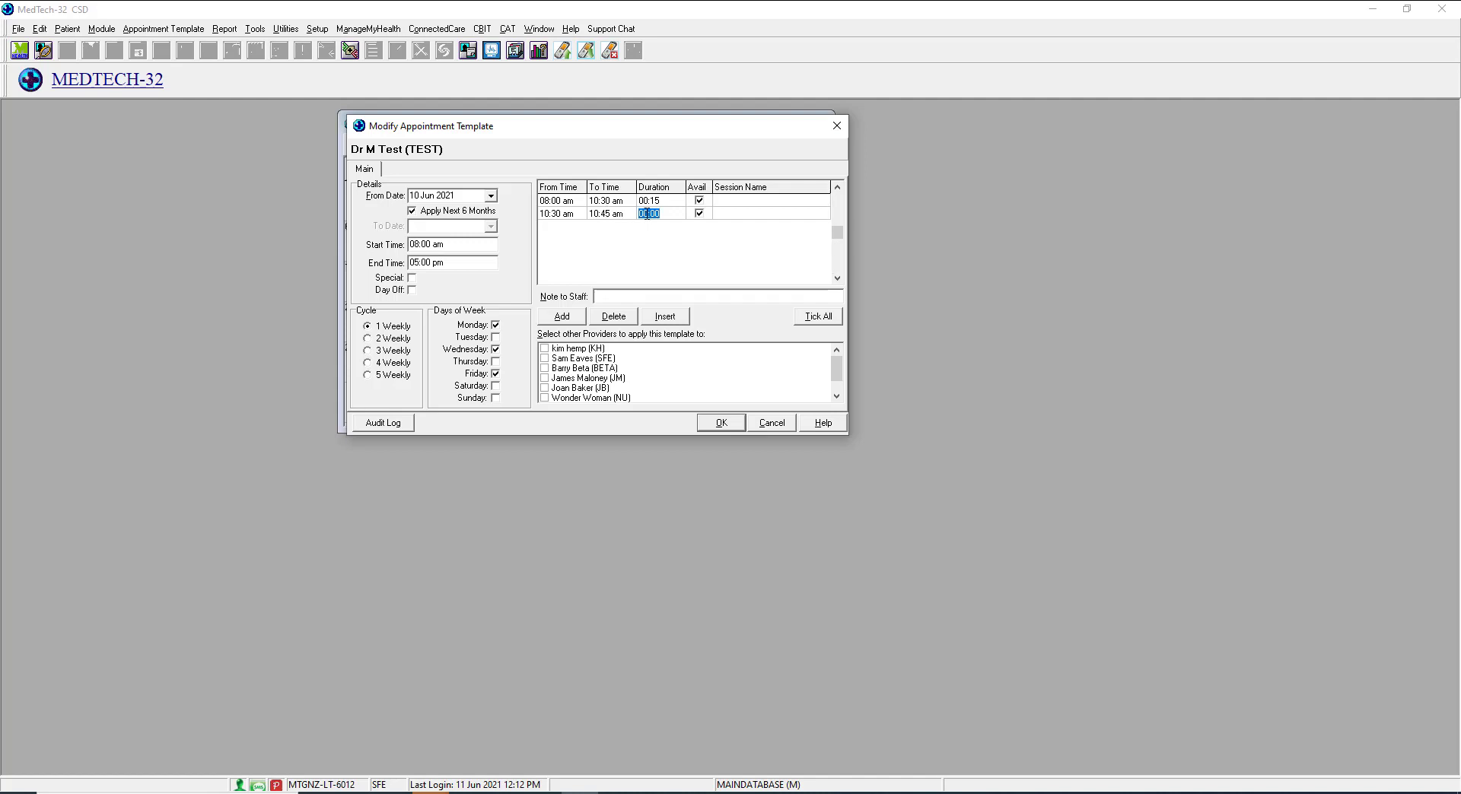
{"action": "type", "text": "15"}
{"action": "left_click", "coordinate": [700, 215]}
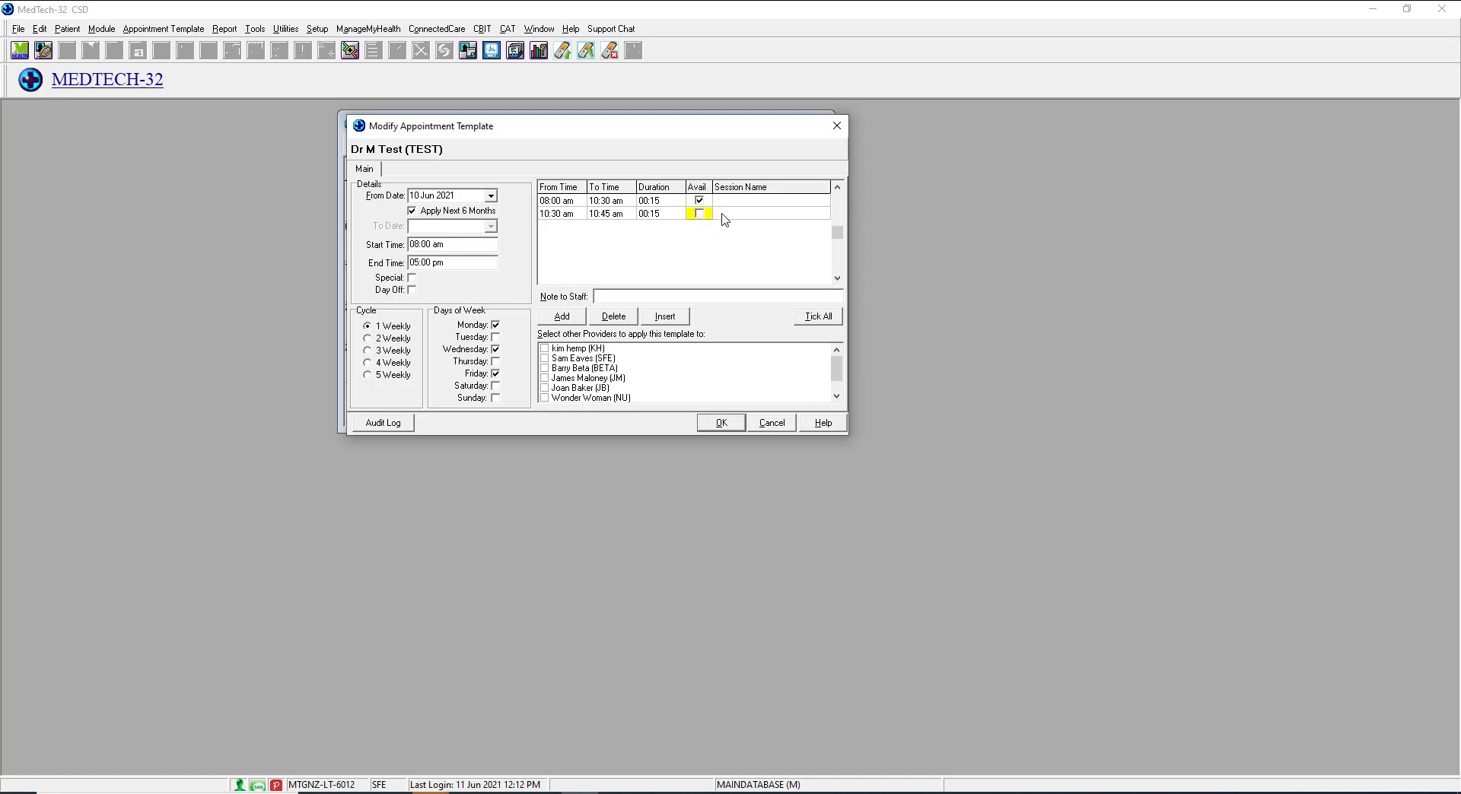
{"action": "left_click", "coordinate": [722, 214]}
{"action": "type", "text": "Break"}
Try a 10-minute duration for the Break session, and restore it to 15 minutes.
{"action": "left_click", "coordinate": [660, 214]}
{"action": "type", "text": "10"}
{"action": "key", "text": "Return"}
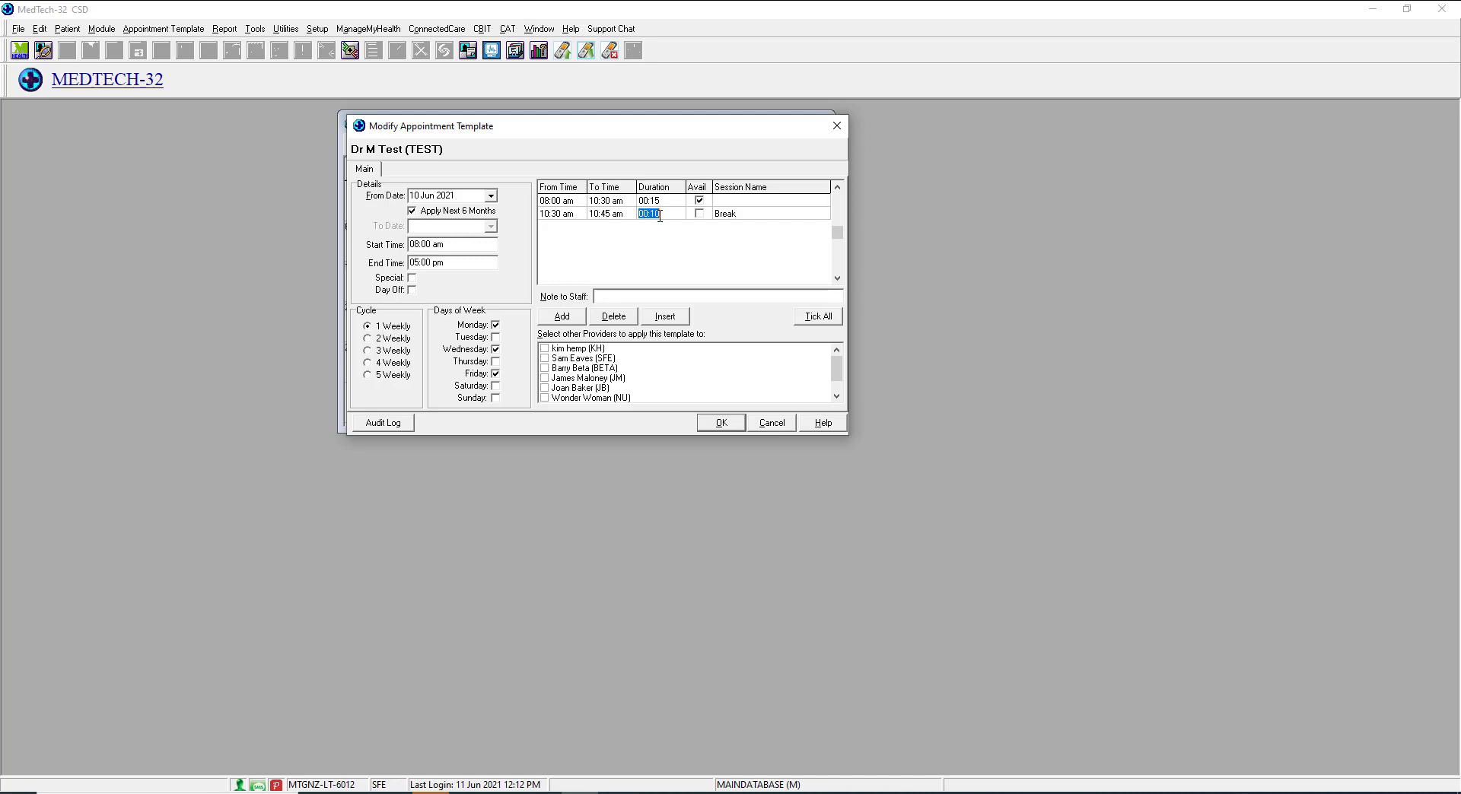
{"action": "type", "text": "10:4"}
{"action": "type", "text": "5"}
{"action": "key", "text": "Tab"}
Add an available session from 10:45 am to 12:30 pm with a 15-minute duration.
{"action": "left_click", "coordinate": [572, 318]}
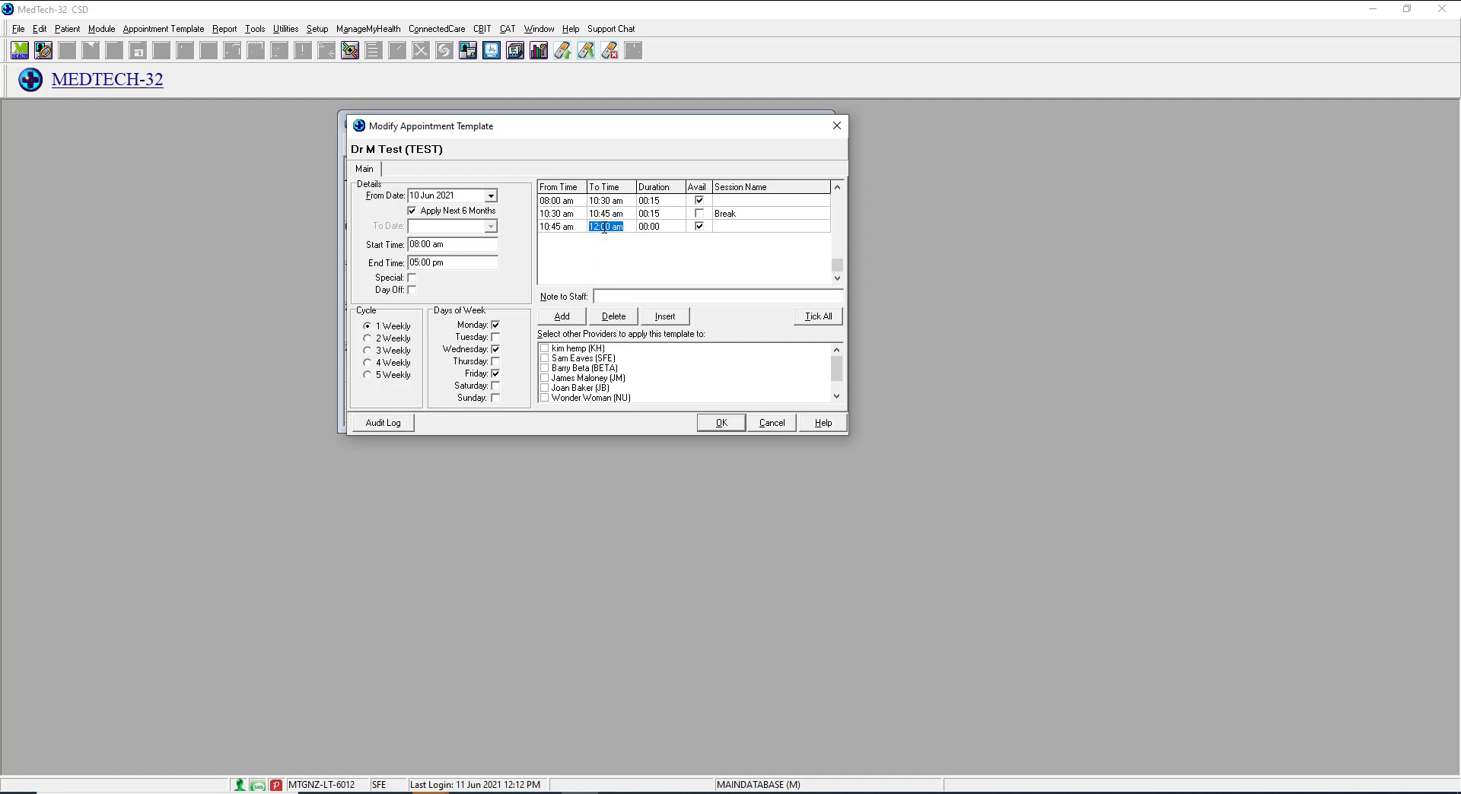
{"action": "type", "text": "1230"}
{"action": "left_click", "coordinate": [657, 231]}
{"action": "type", "text": "10"}
{"action": "key", "text": "Tab"}
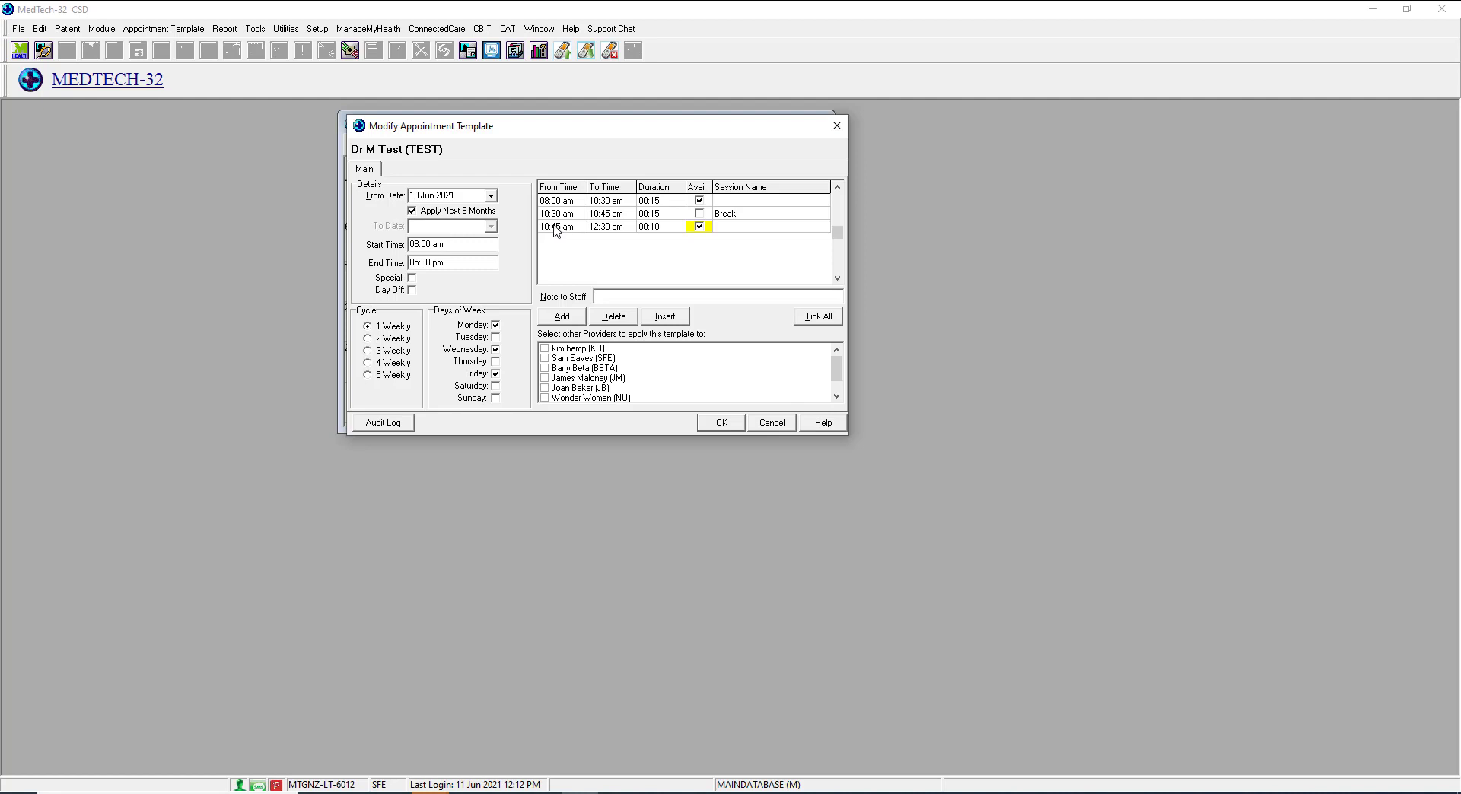
{"action": "left_click", "coordinate": [649, 227]}
{"action": "type", "text": "155"}
{"action": "left_click", "coordinate": [608, 260]}
Add an unavailable session named Lunch from 12:30 pm to 2 pm.
{"action": "left_click", "coordinate": [571, 318]}
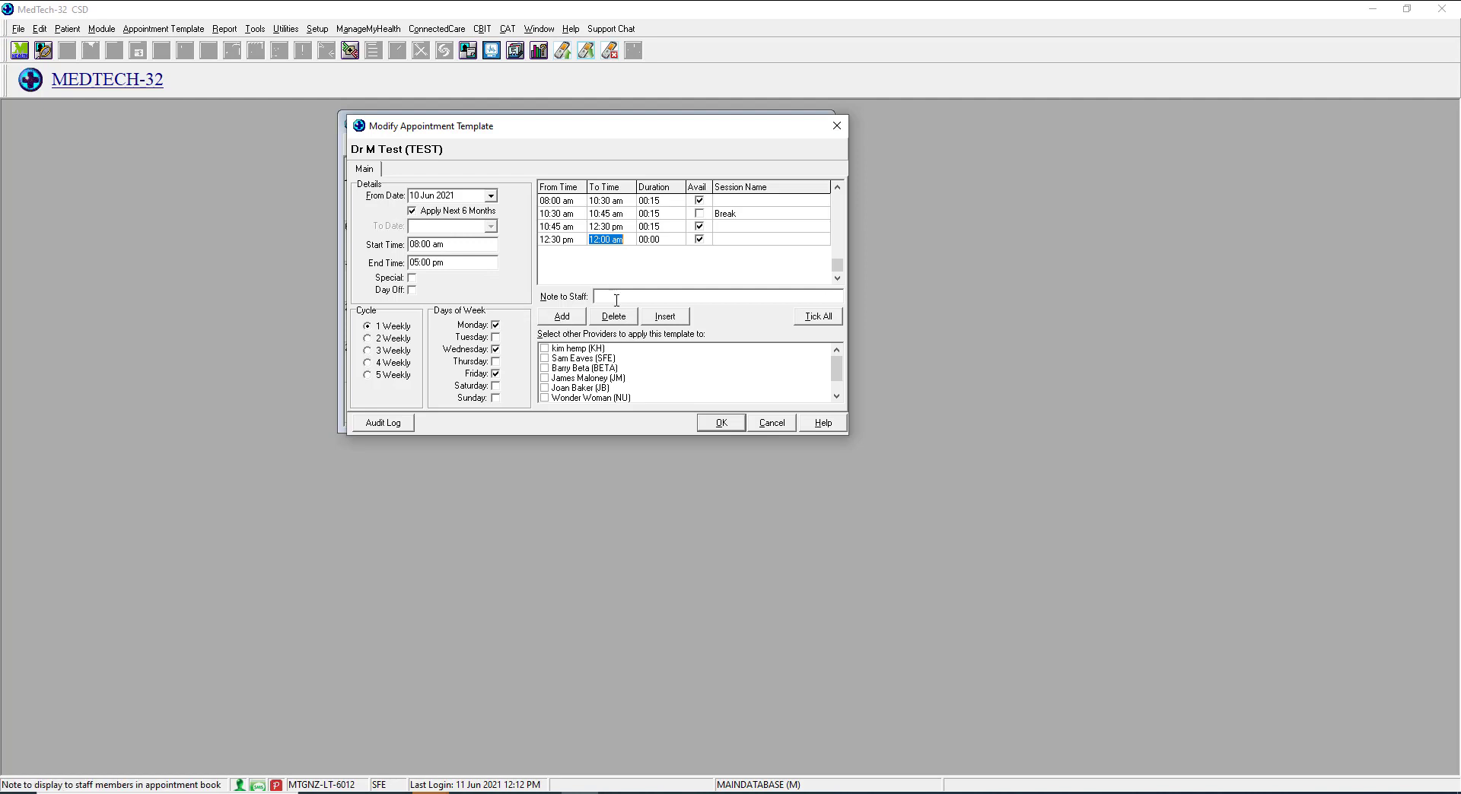
{"action": "type", "text": "2pm"}
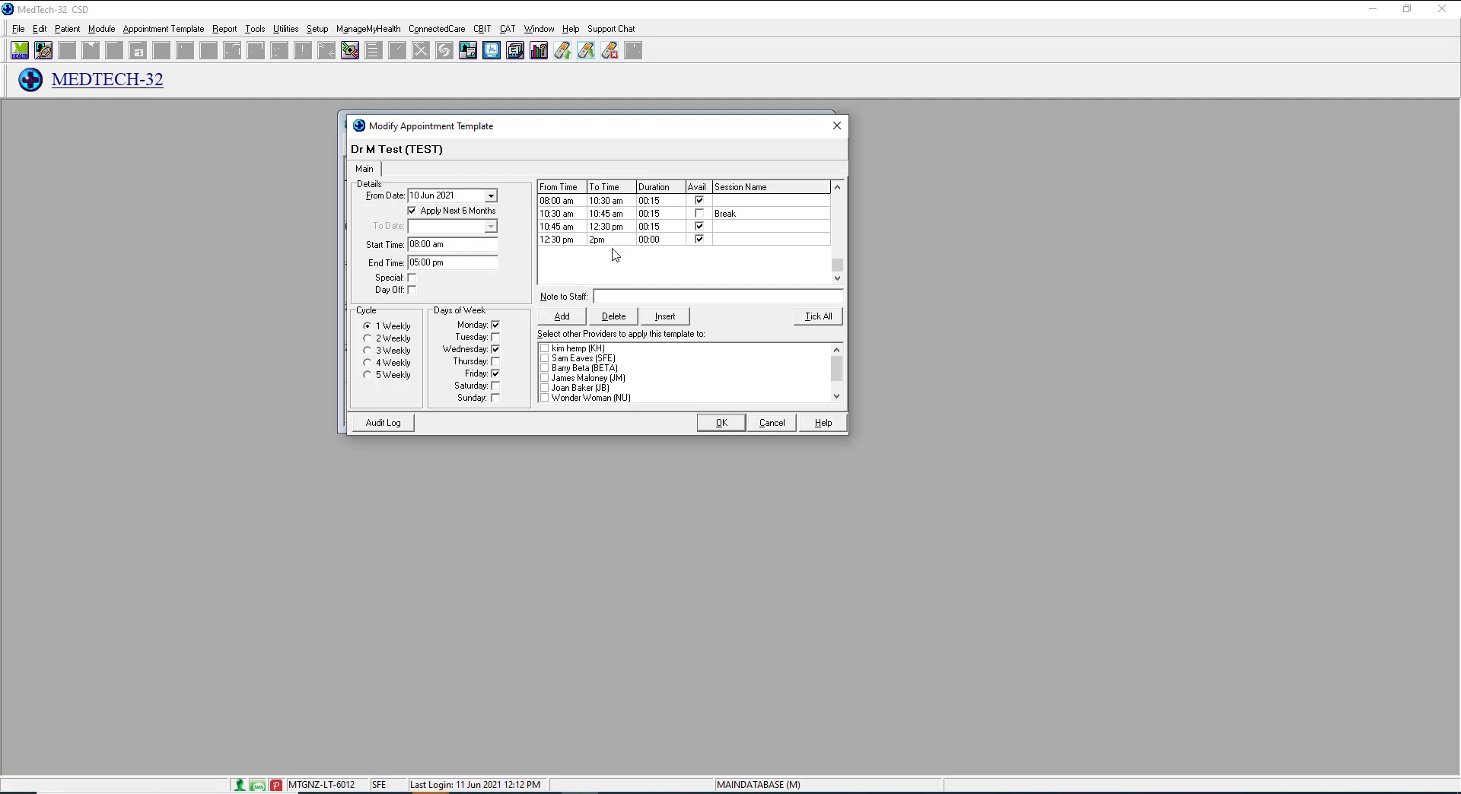
{"action": "key", "text": "Tab"}
{"action": "left_click", "coordinate": [700, 240]}
{"action": "left_click", "coordinate": [720, 240]}
{"action": "type", "text": "Lunch"}
Add an available afternoon session from 2 pm to 4 pm with a 15-minute duration.
{"action": "left_click", "coordinate": [562, 316]}
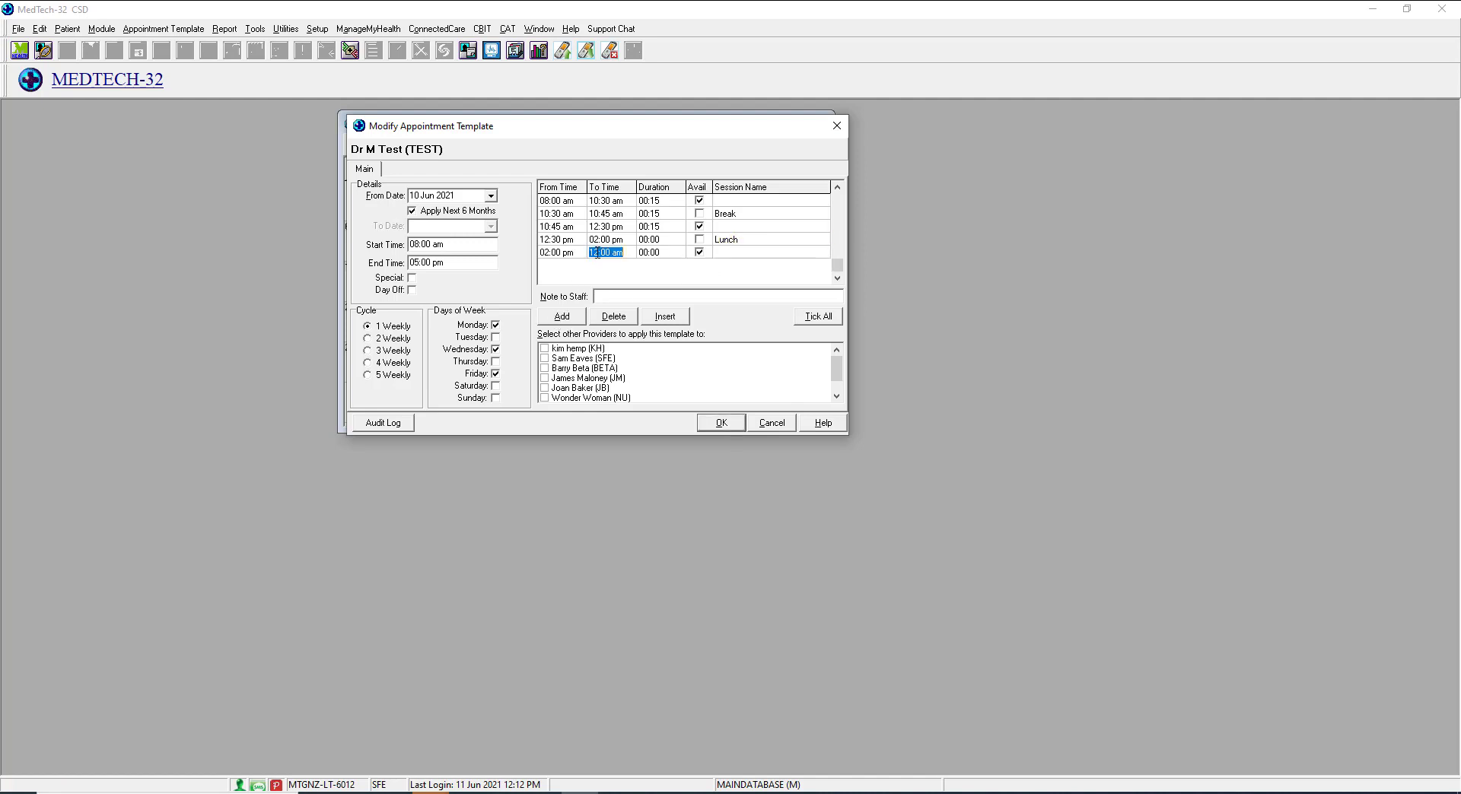
{"action": "type", "text": "5:00 "}
{"action": "type", "text": "pm"}
{"action": "key", "text": "Tab"}
{"action": "type", "text": "1"}
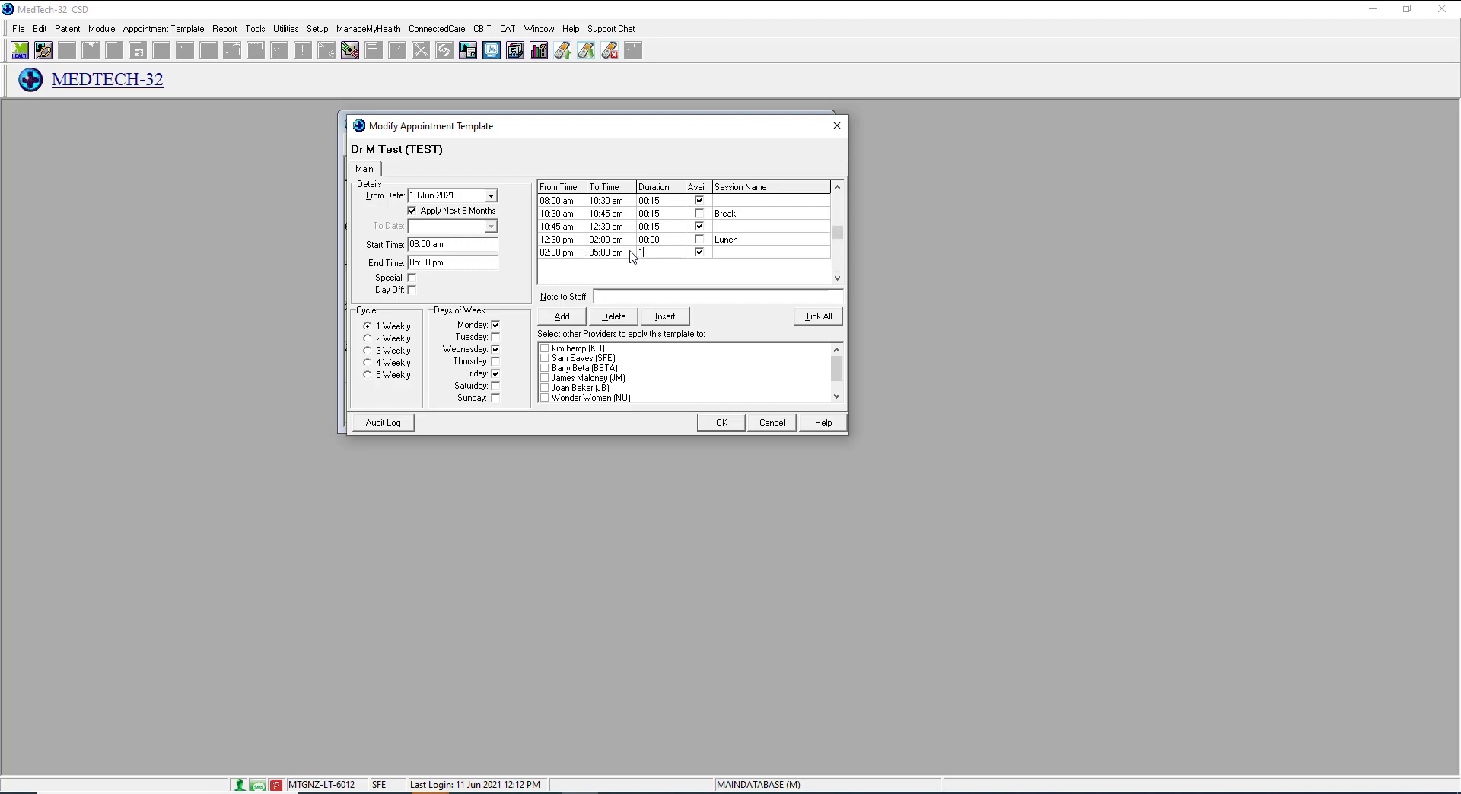
{"action": "type", "text": "5"}
{"action": "left_click", "coordinate": [620, 254]}
{"action": "type", "text": "4"}
{"action": "key", "text": "Tab"}
Add an available session named Urgent Only from 4 pm to 5 pm with a 10-minute duration.
{"action": "left_click", "coordinate": [562, 316]}
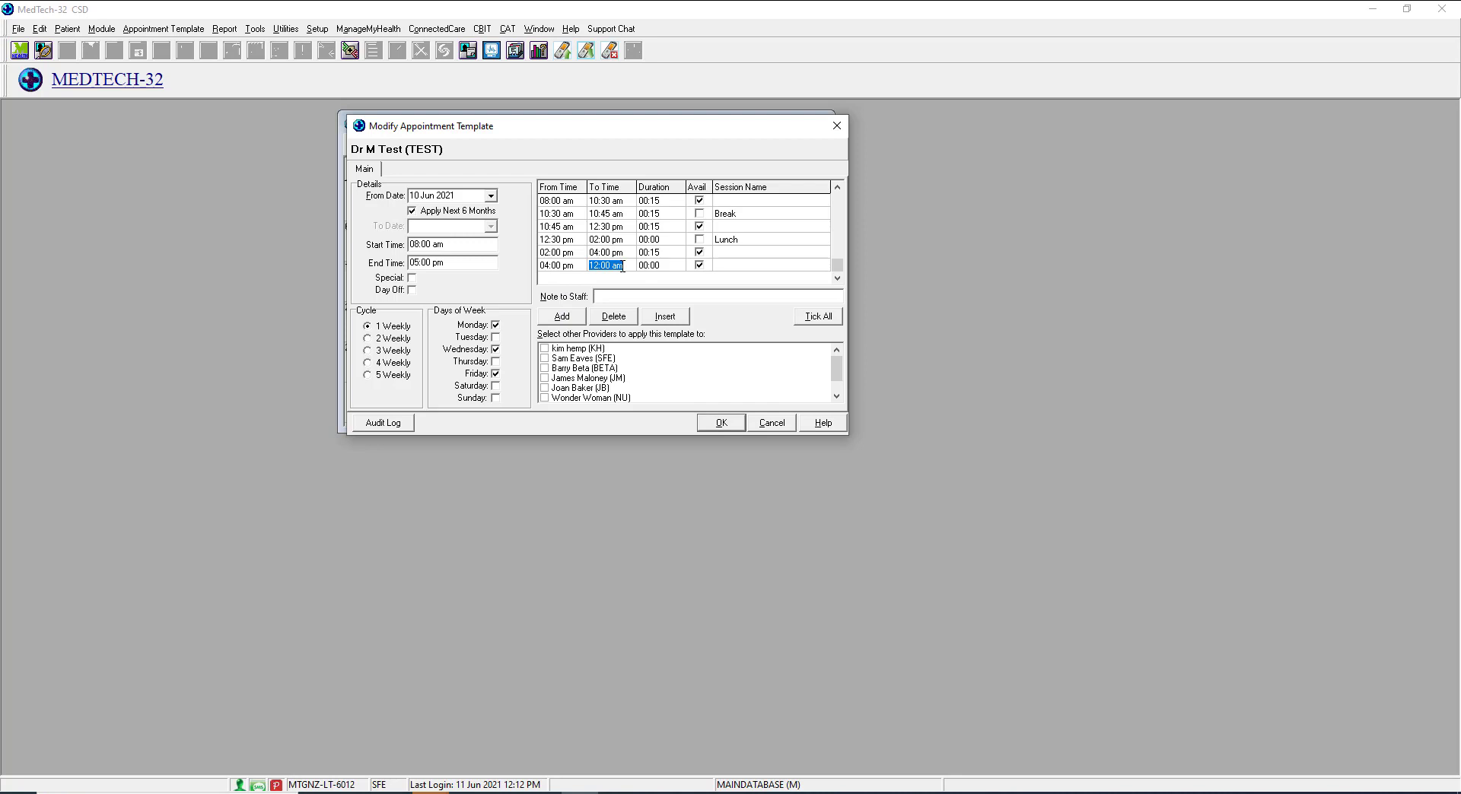
{"action": "type", "text": "5pm"}
{"action": "key", "text": "Tab"}
{"action": "type", "text": "10"}
{"action": "key", "text": "Tab"}
{"action": "type", "text": "Urgent"}
{"action": "type", "text": " 0"}
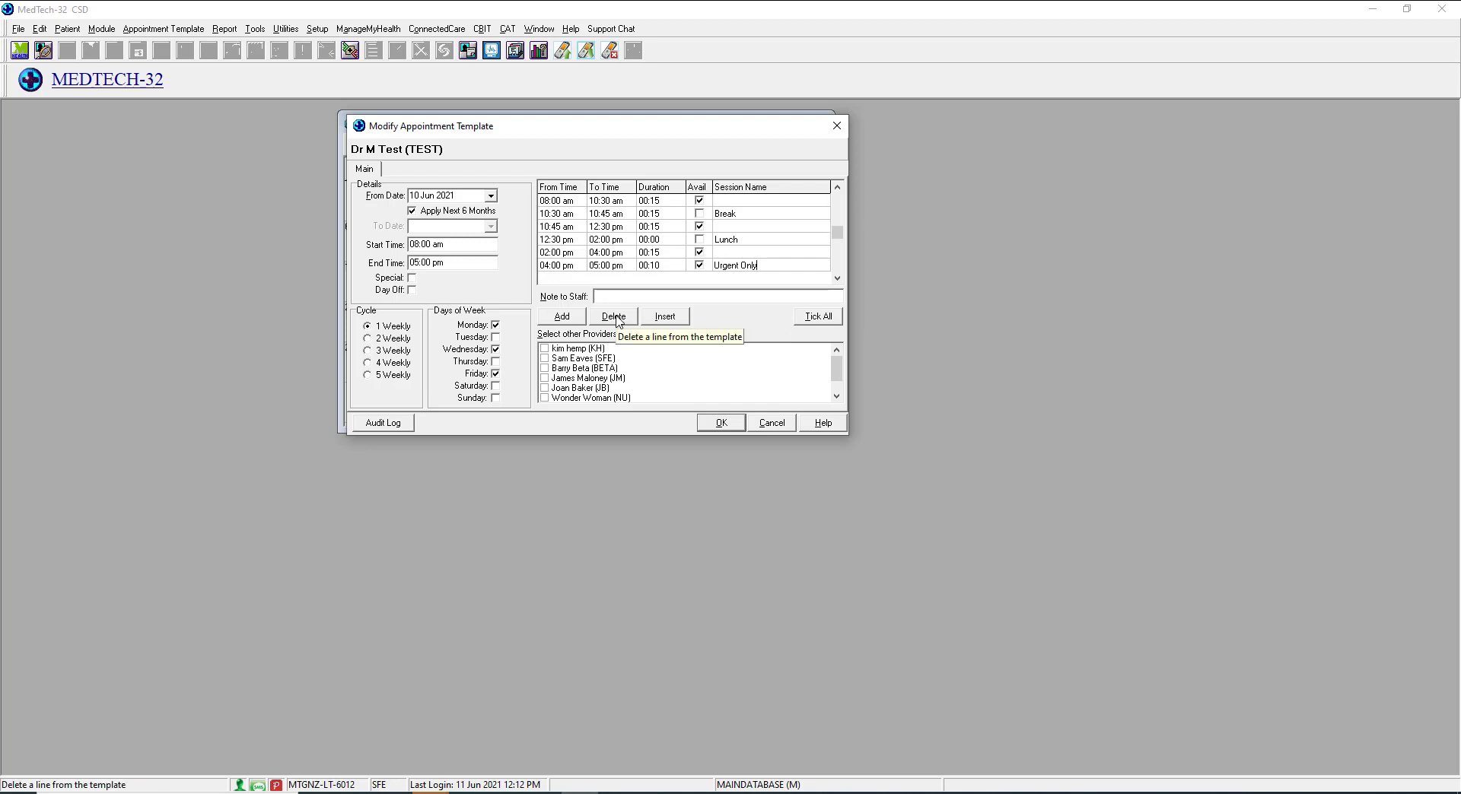
{"action": "left_click", "coordinate": [668, 320]}
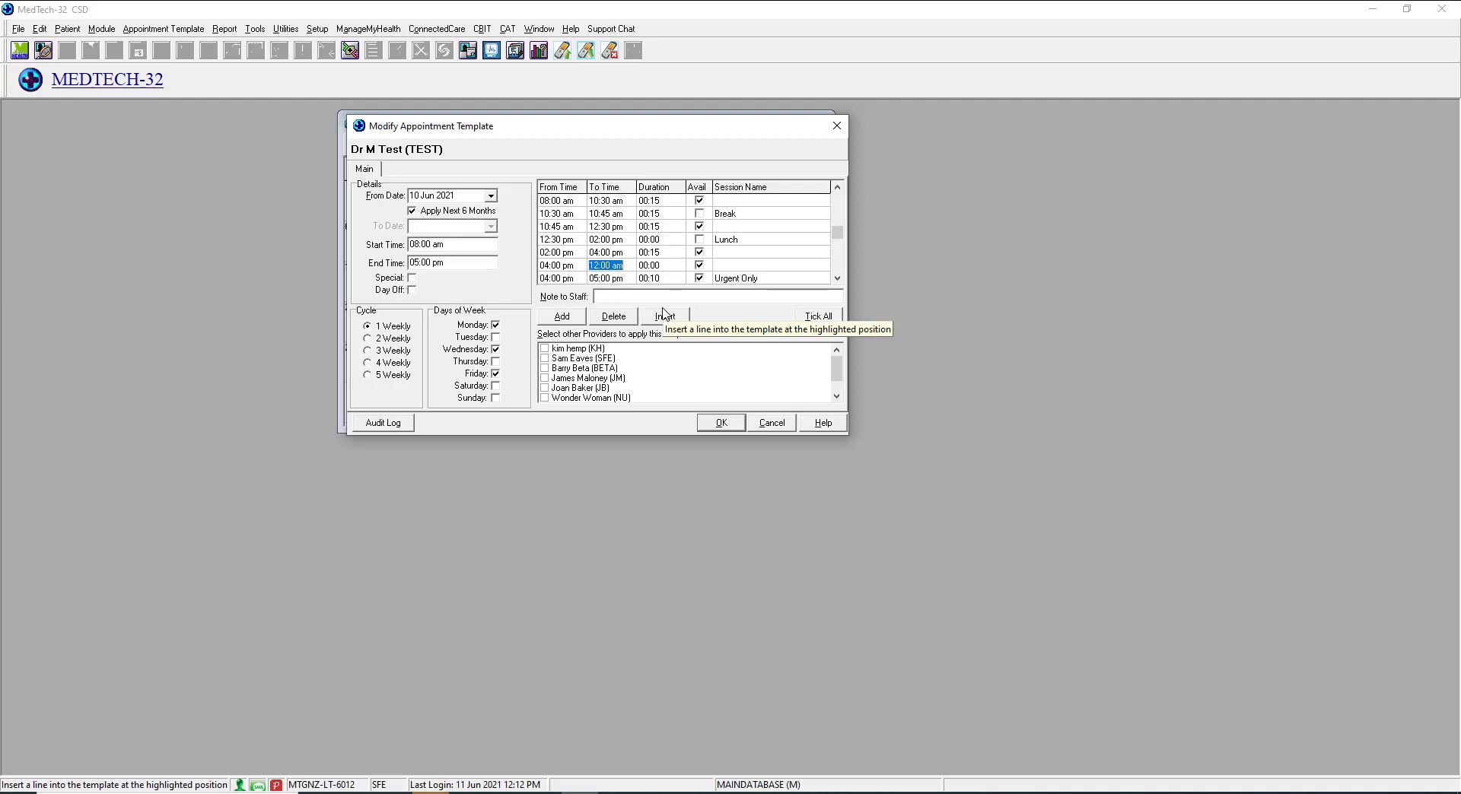
{"action": "left_click", "coordinate": [619, 320]}
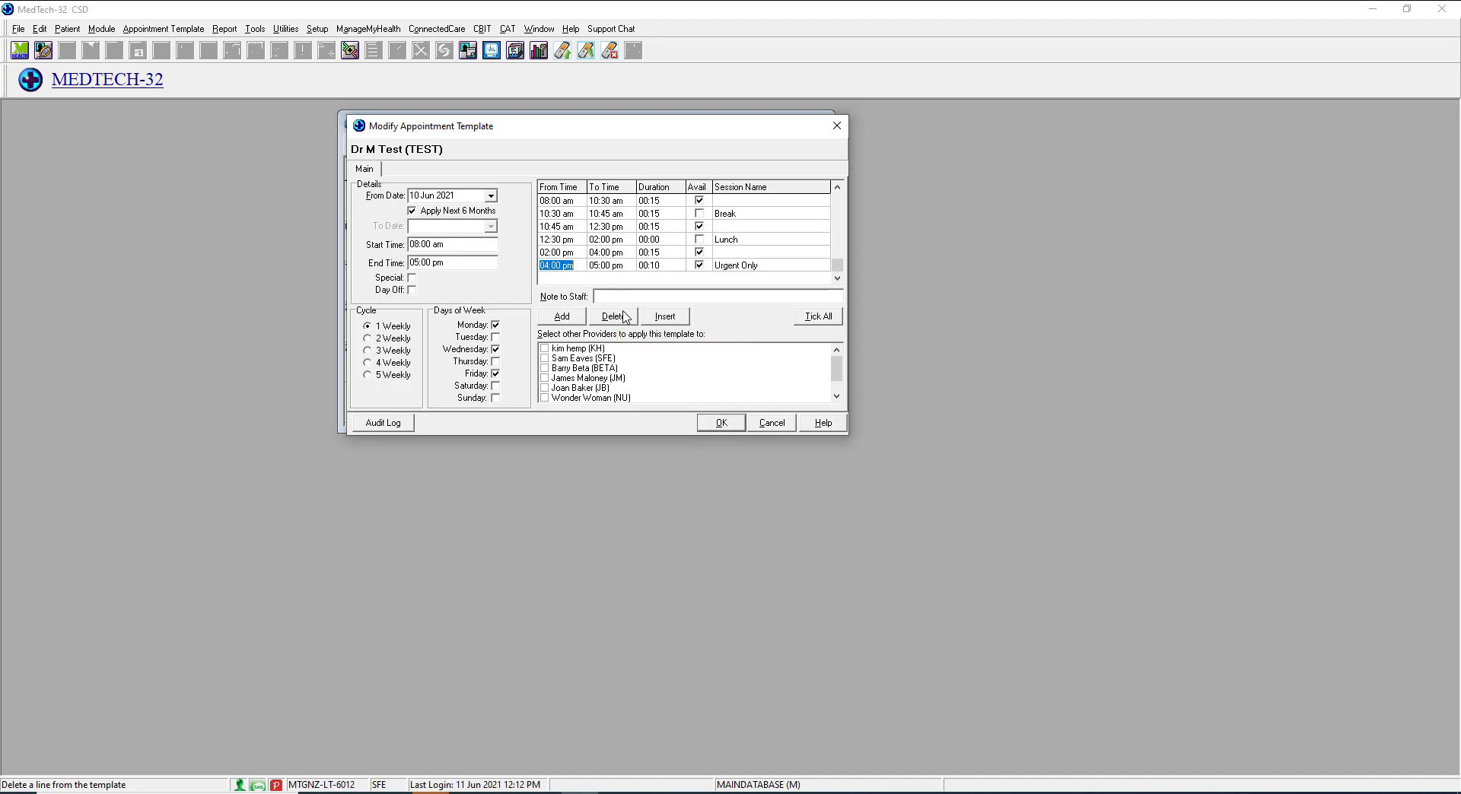
{"action": "left_click", "coordinate": [545, 359]}
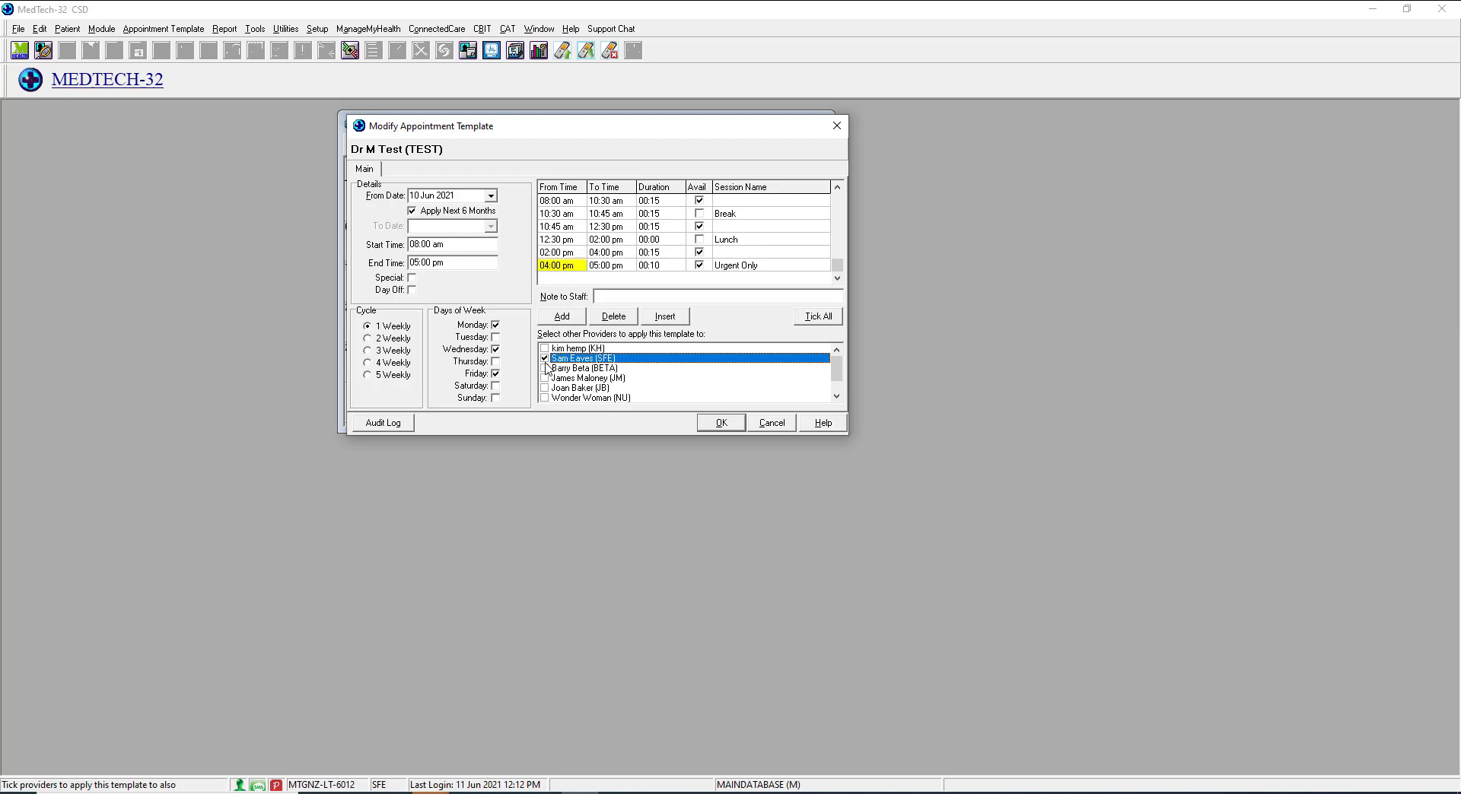
{"action": "left_click", "coordinate": [545, 378]}
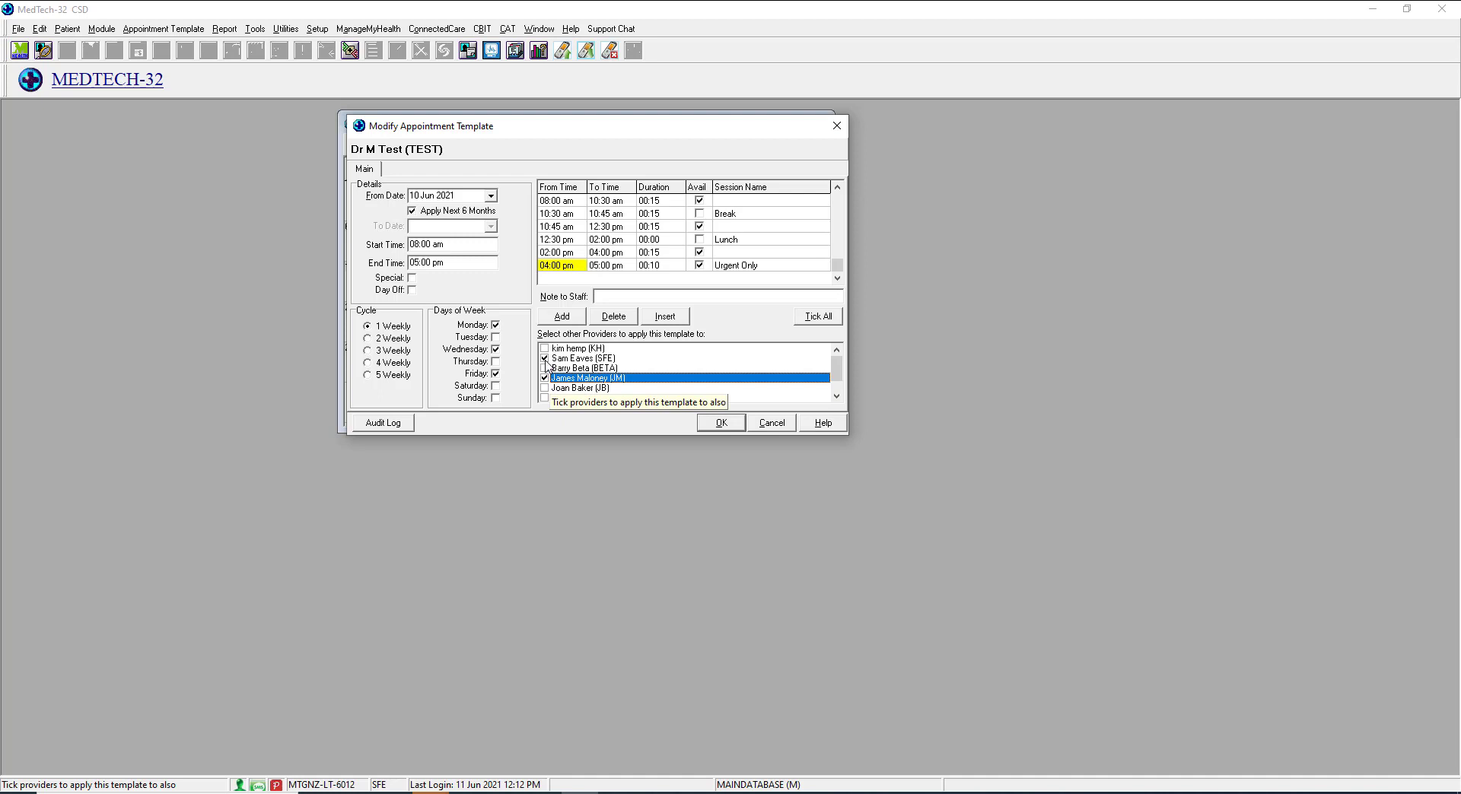
{"action": "left_click", "coordinate": [544, 359]}
{"action": "left_click", "coordinate": [545, 378]}
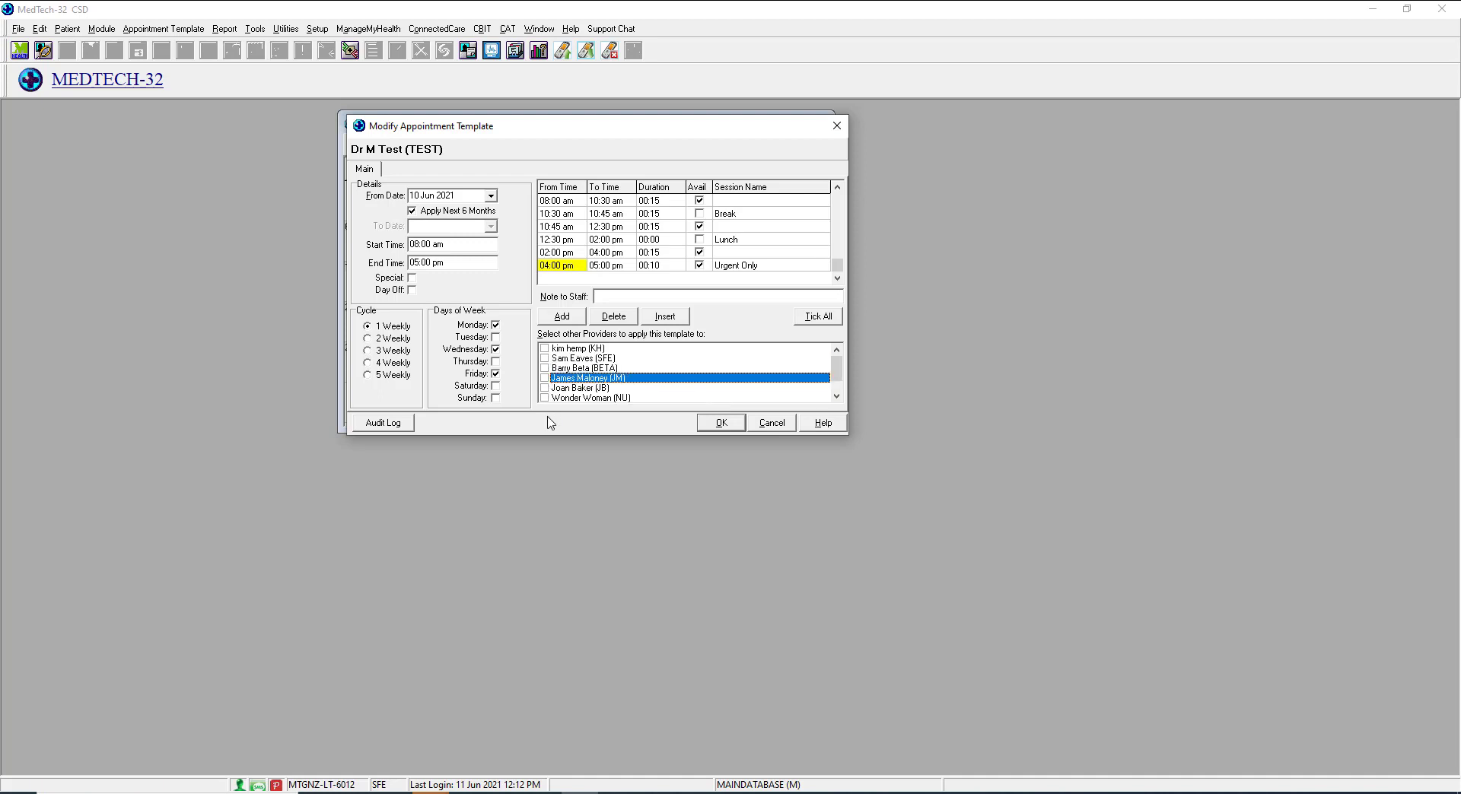
Try to save the template with a 2-hour duration for the Lunch session.
{"action": "left_click", "coordinate": [721, 424]}
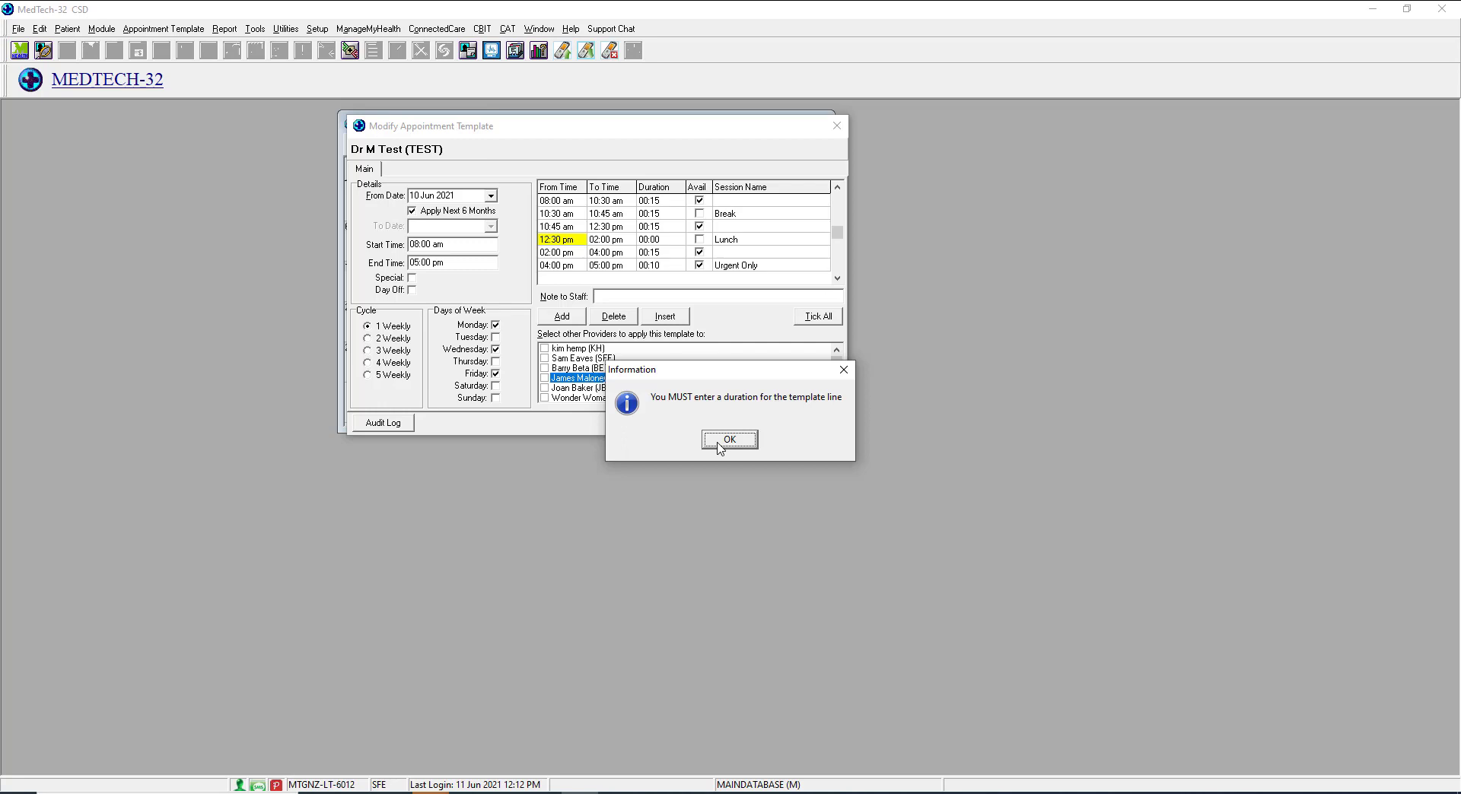
{"action": "left_click", "coordinate": [719, 447]}
{"action": "left_click", "coordinate": [719, 448]}
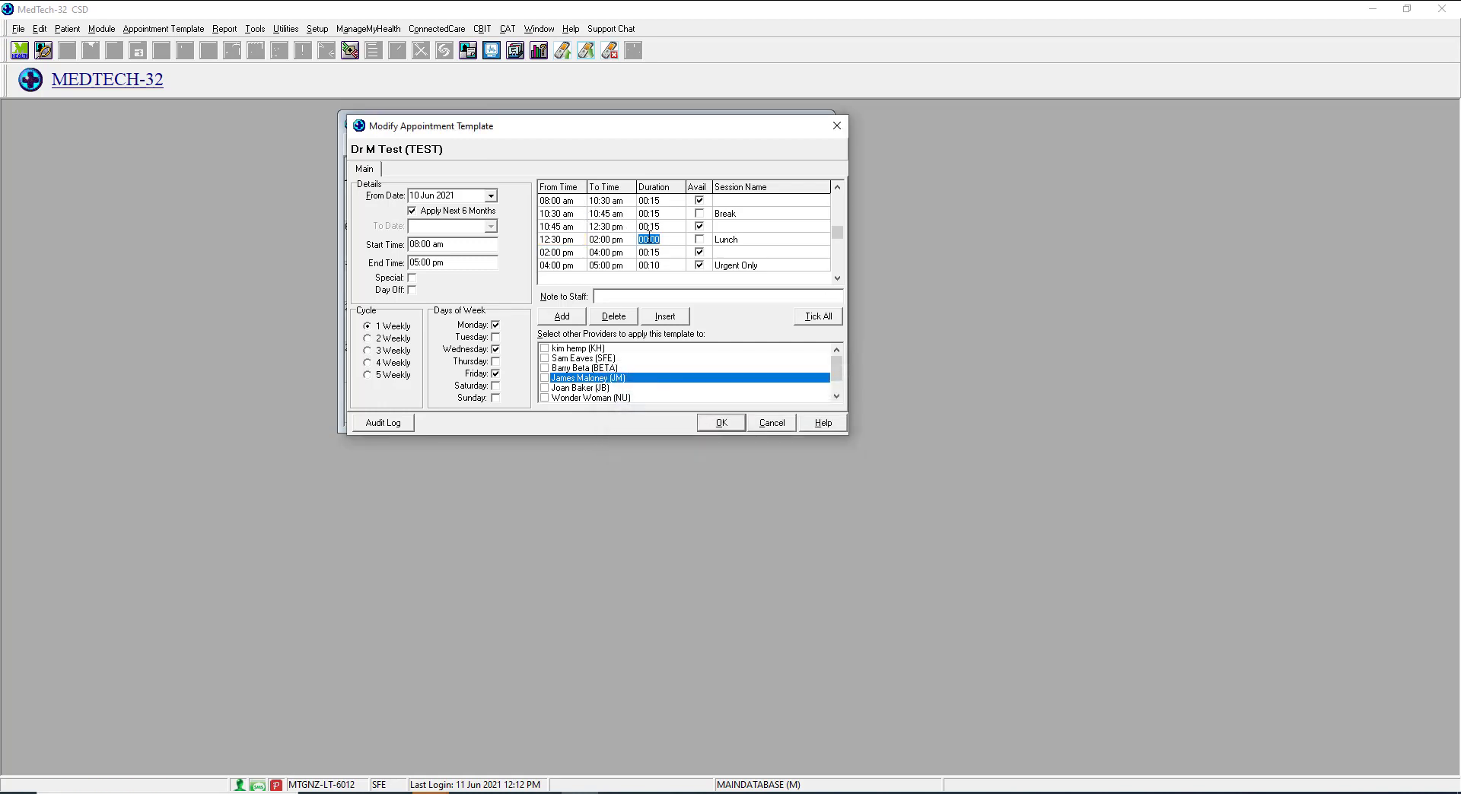
{"action": "type", "text": "2.0"}
{"action": "key", "text": "Tab"}
{"action": "left_click", "coordinate": [721, 423]}
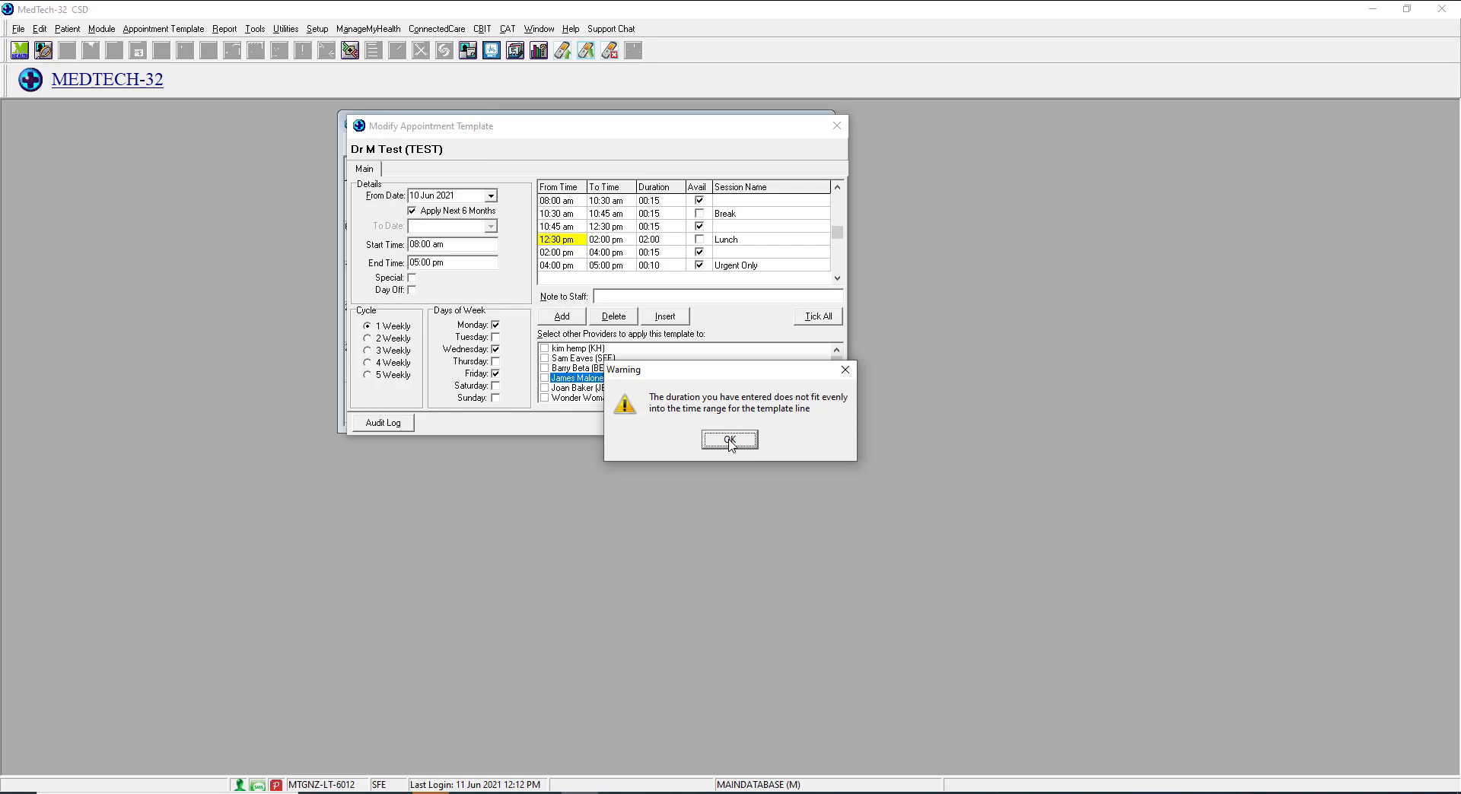
{"action": "left_click", "coordinate": [728, 440]}
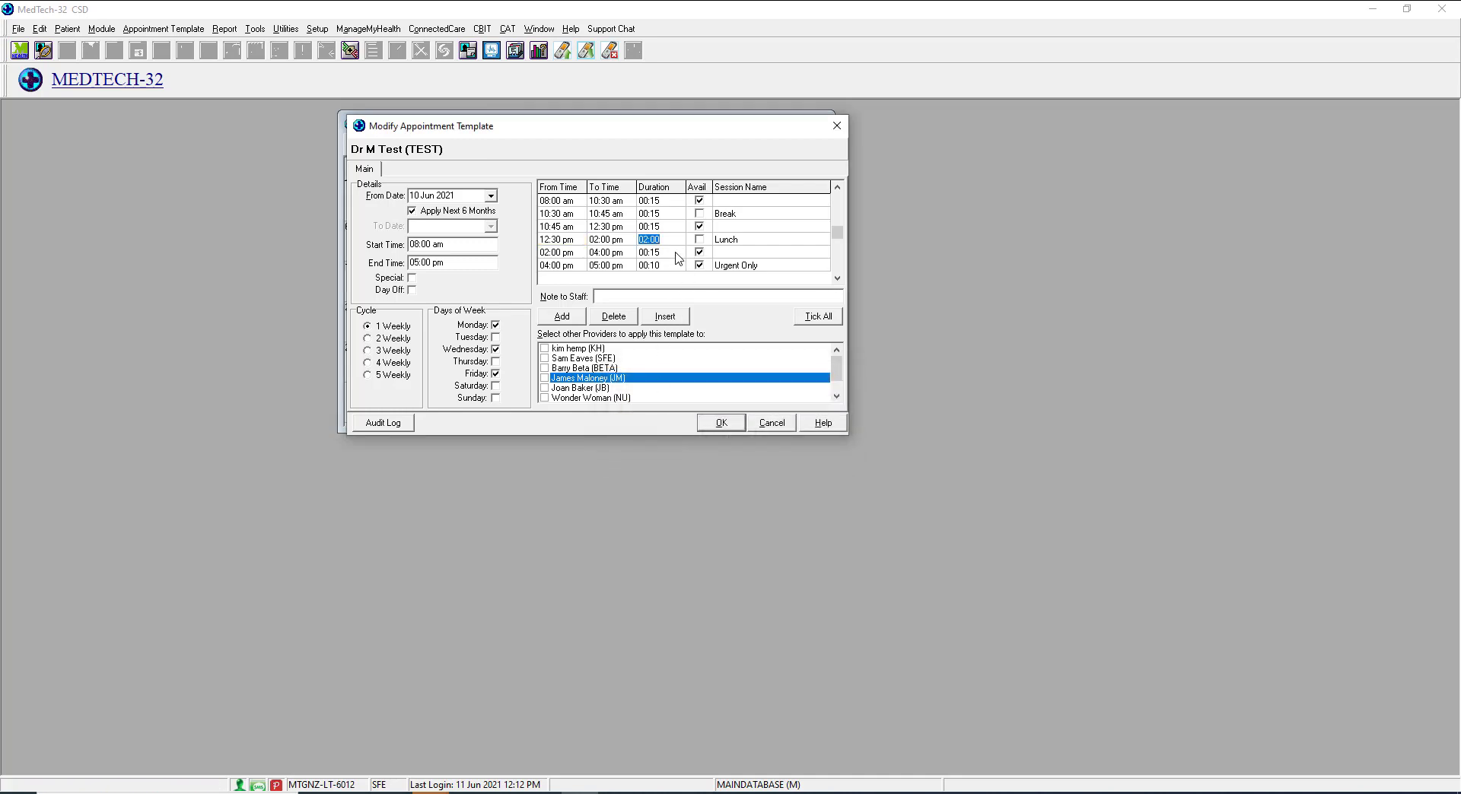
Set the Lunch session's duration to 1 hour 30 minutes and save the appointment template.
{"action": "type", "text": "1.30"}
{"action": "key", "text": "Tab"}
{"action": "left_click", "coordinate": [722, 422]}
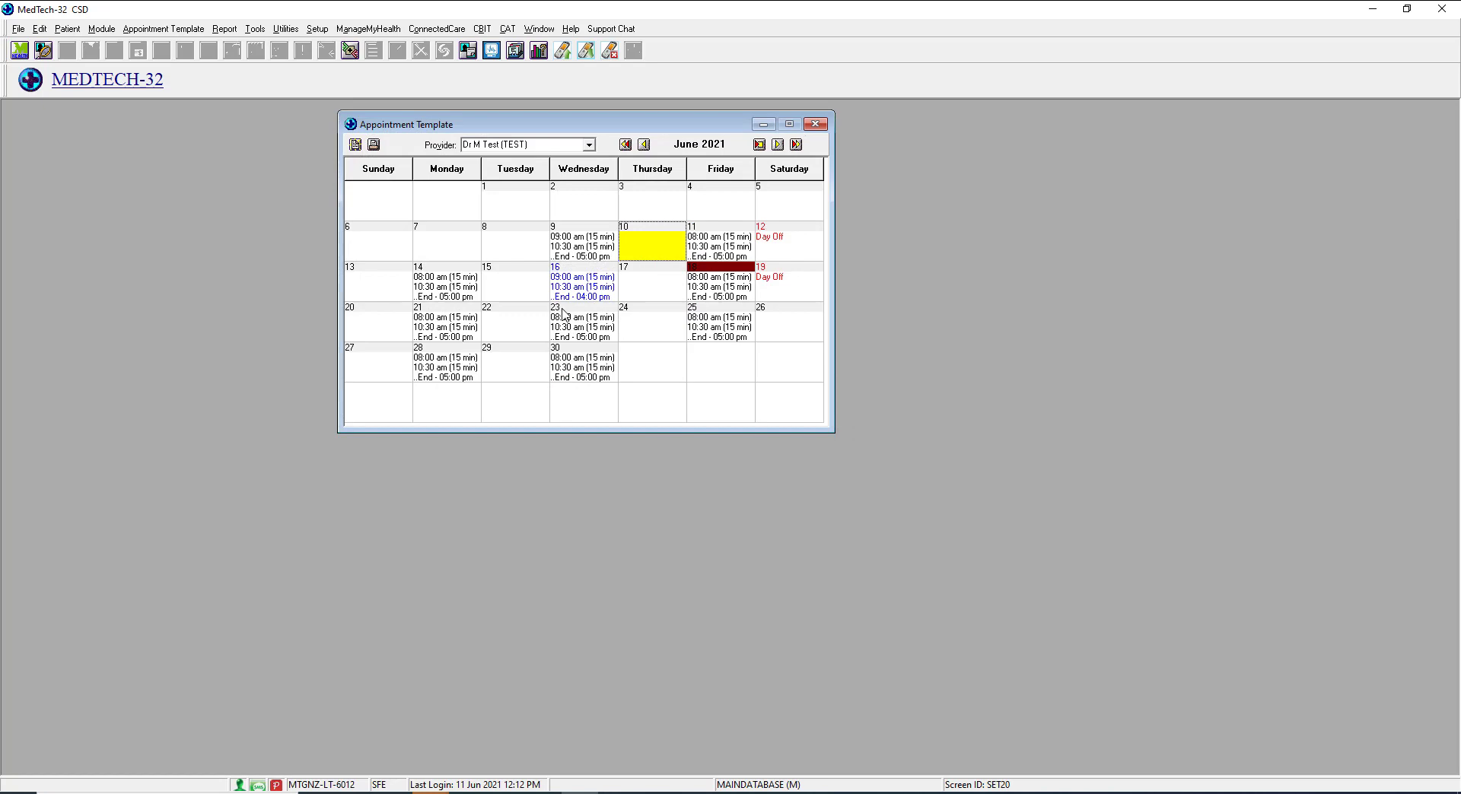
Mark Friday 11 June 2021 as a day off with the note to staff "Not working today", and save it.
{"action": "double_click", "coordinate": [701, 247]}
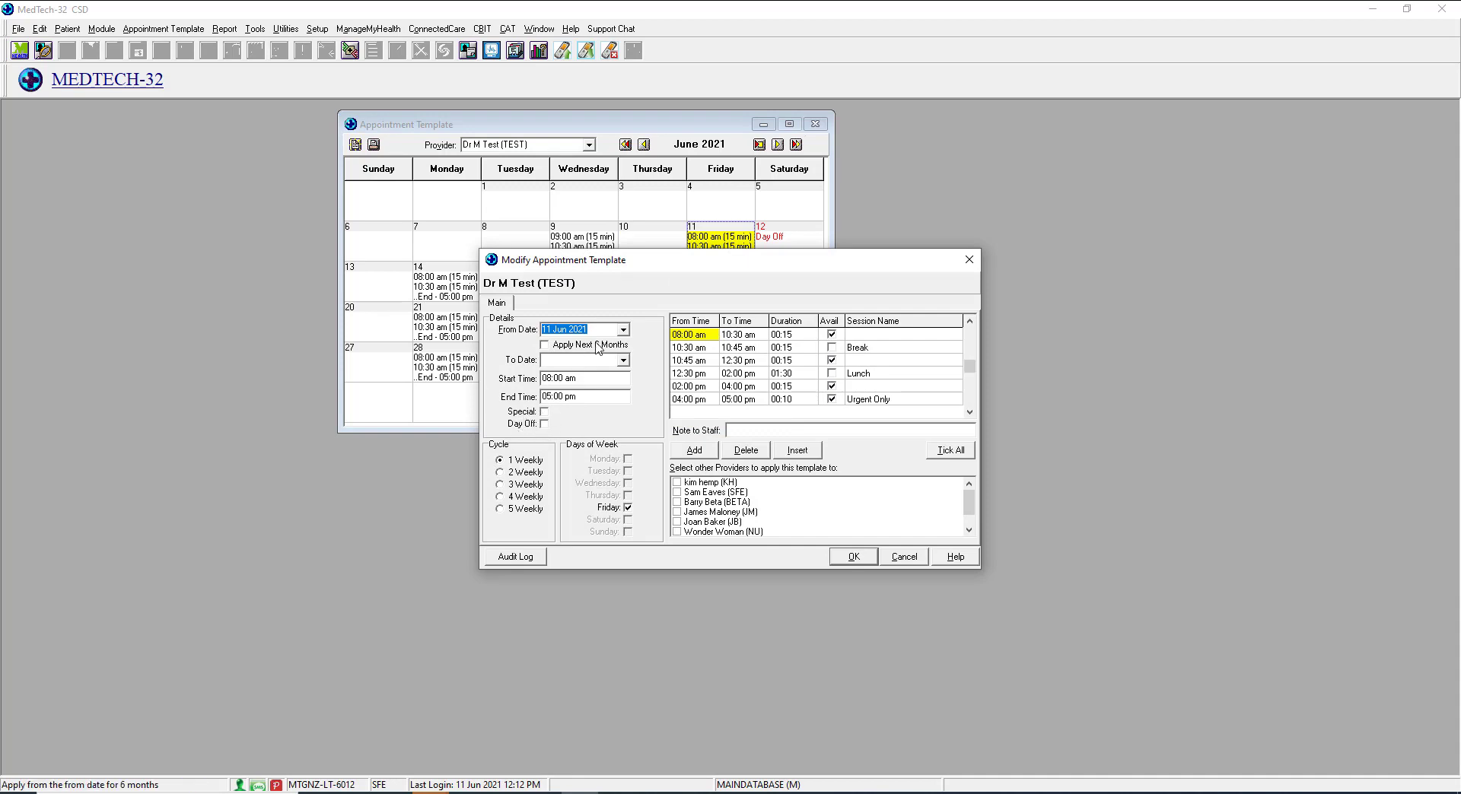
{"action": "left_click_drag", "start_coordinate": [665, 268], "coordinate": [1049, 136]}
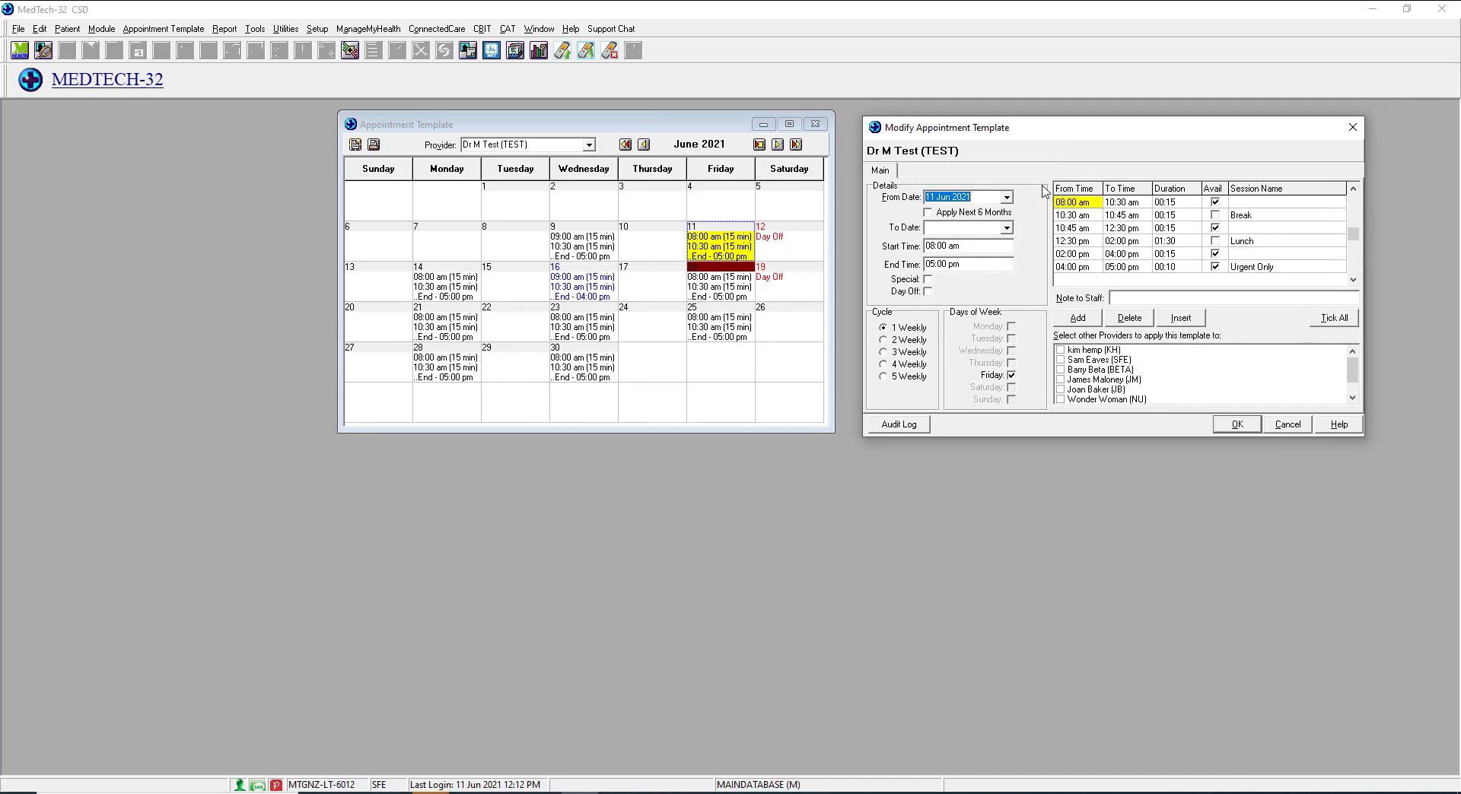
{"action": "left_click", "coordinate": [928, 280]}
{"action": "left_click", "coordinate": [928, 279]}
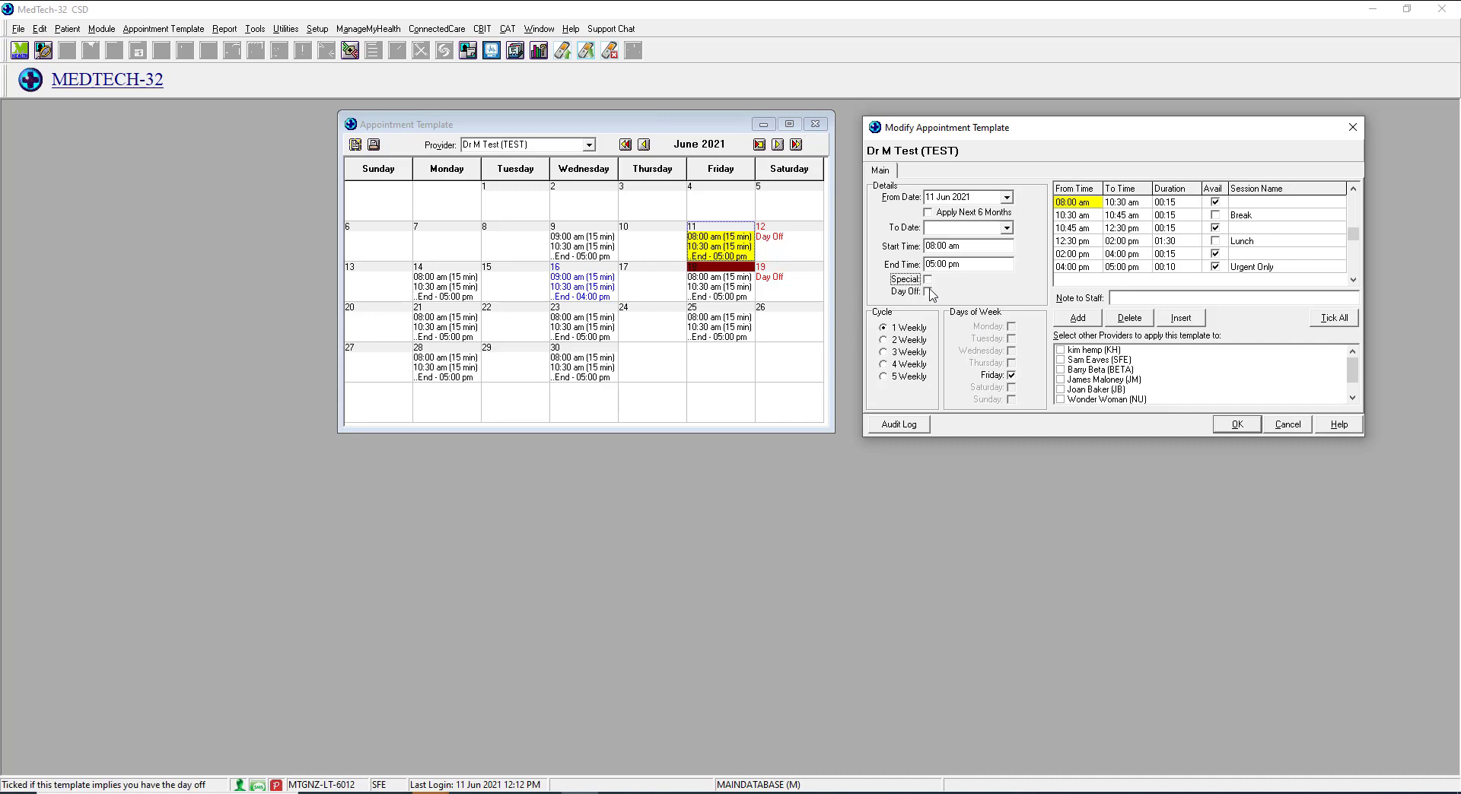
{"action": "left_click", "coordinate": [929, 291]}
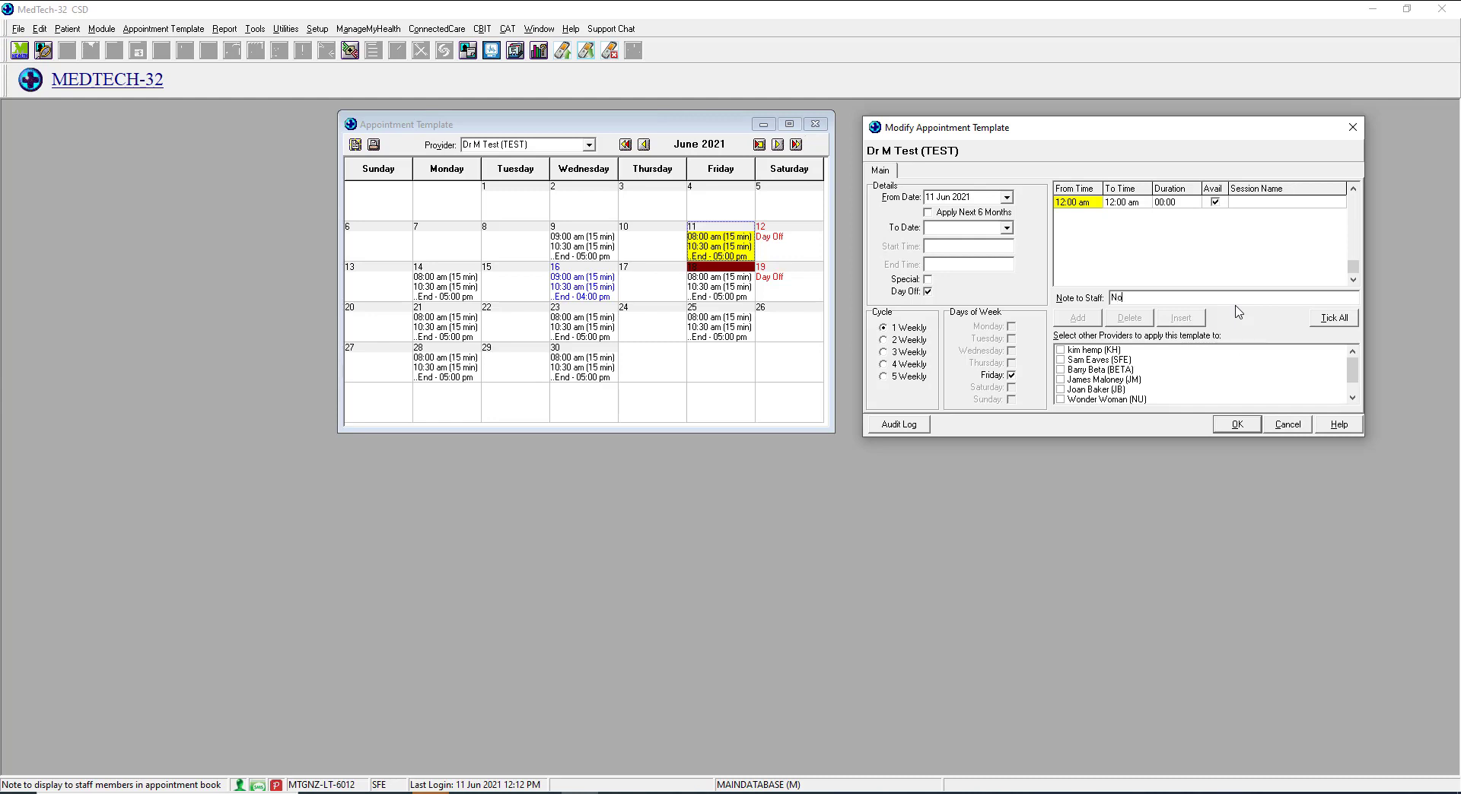
{"action": "type", "text": "working today"}
{"action": "left_click", "coordinate": [1238, 424]}
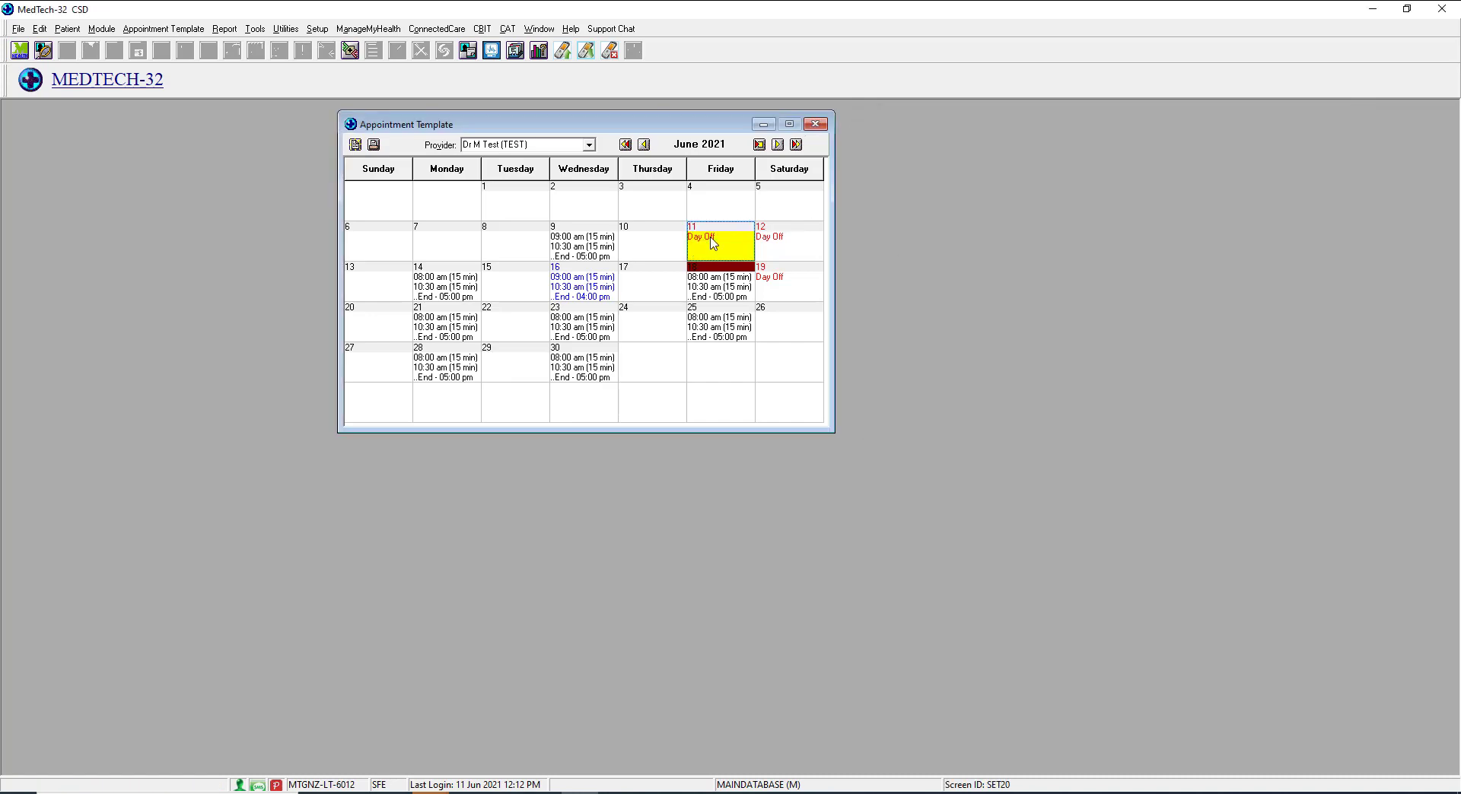
Review the day-off template of 11 June 2021 without changing it, and close the appointment template calendar.
{"action": "double_click", "coordinate": [713, 240]}
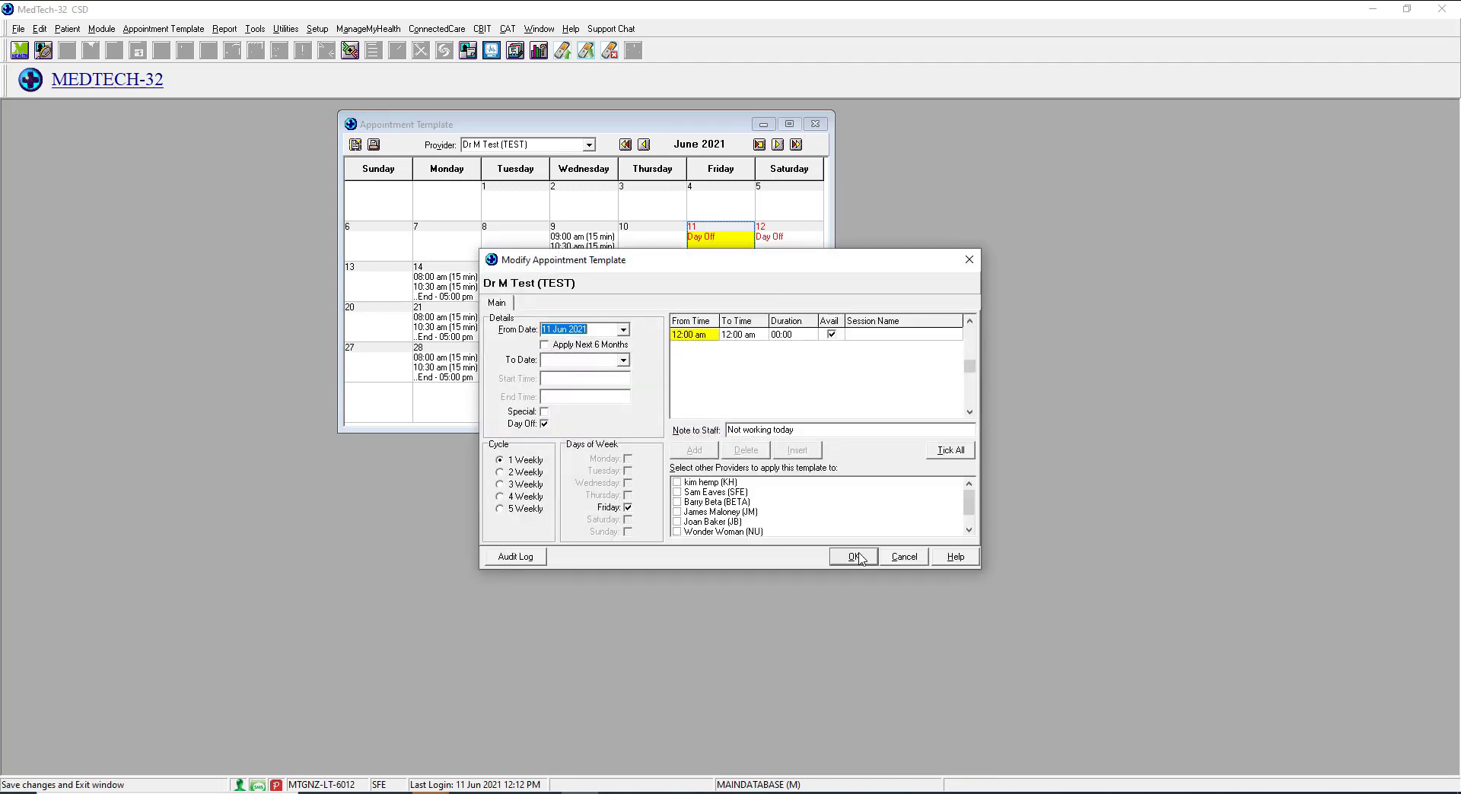
{"action": "left_click", "coordinate": [904, 557]}
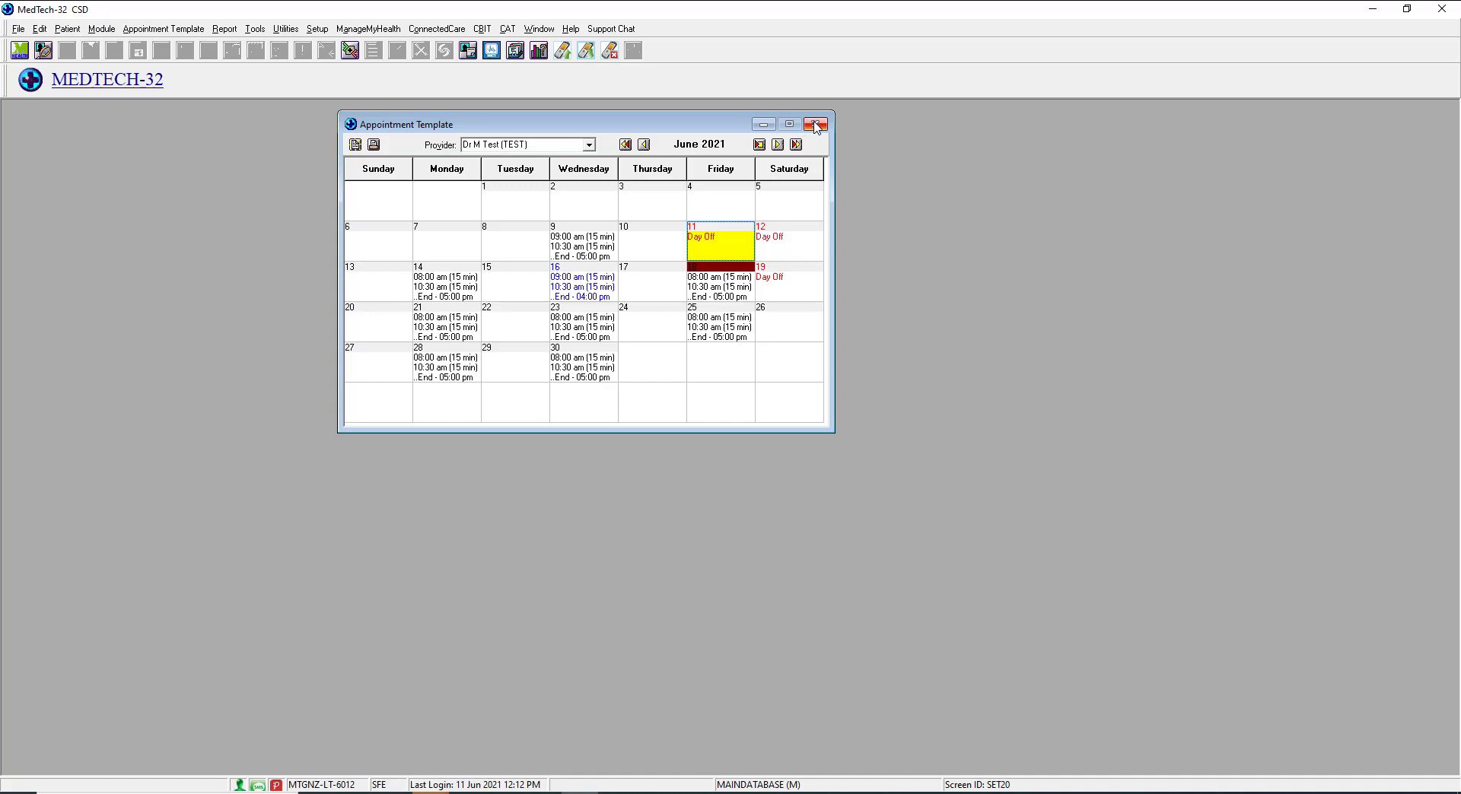
{"action": "left_click", "coordinate": [815, 125]}
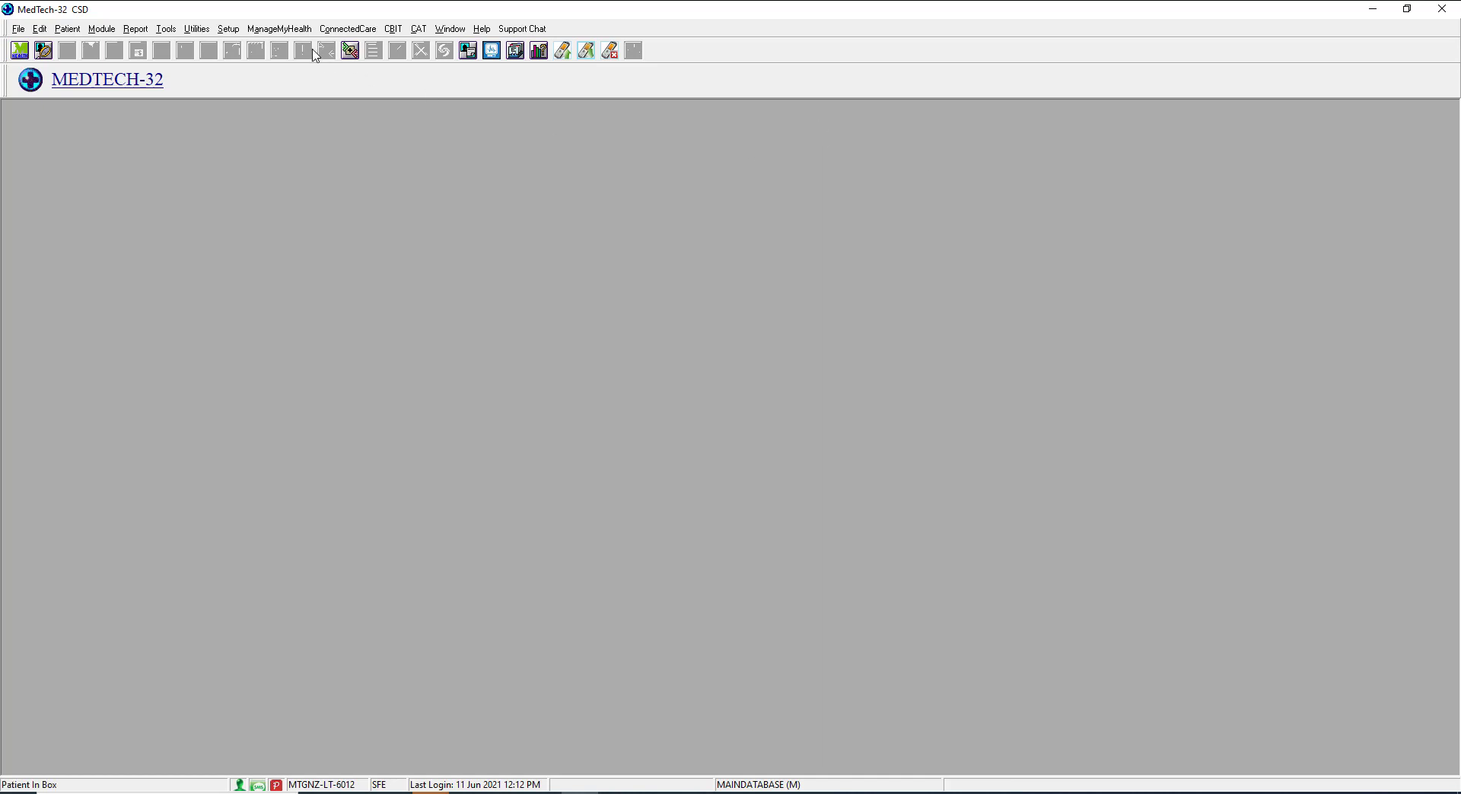
Open the staff record with code BETA at its provider details.
{"action": "left_click", "coordinate": [228, 28]}
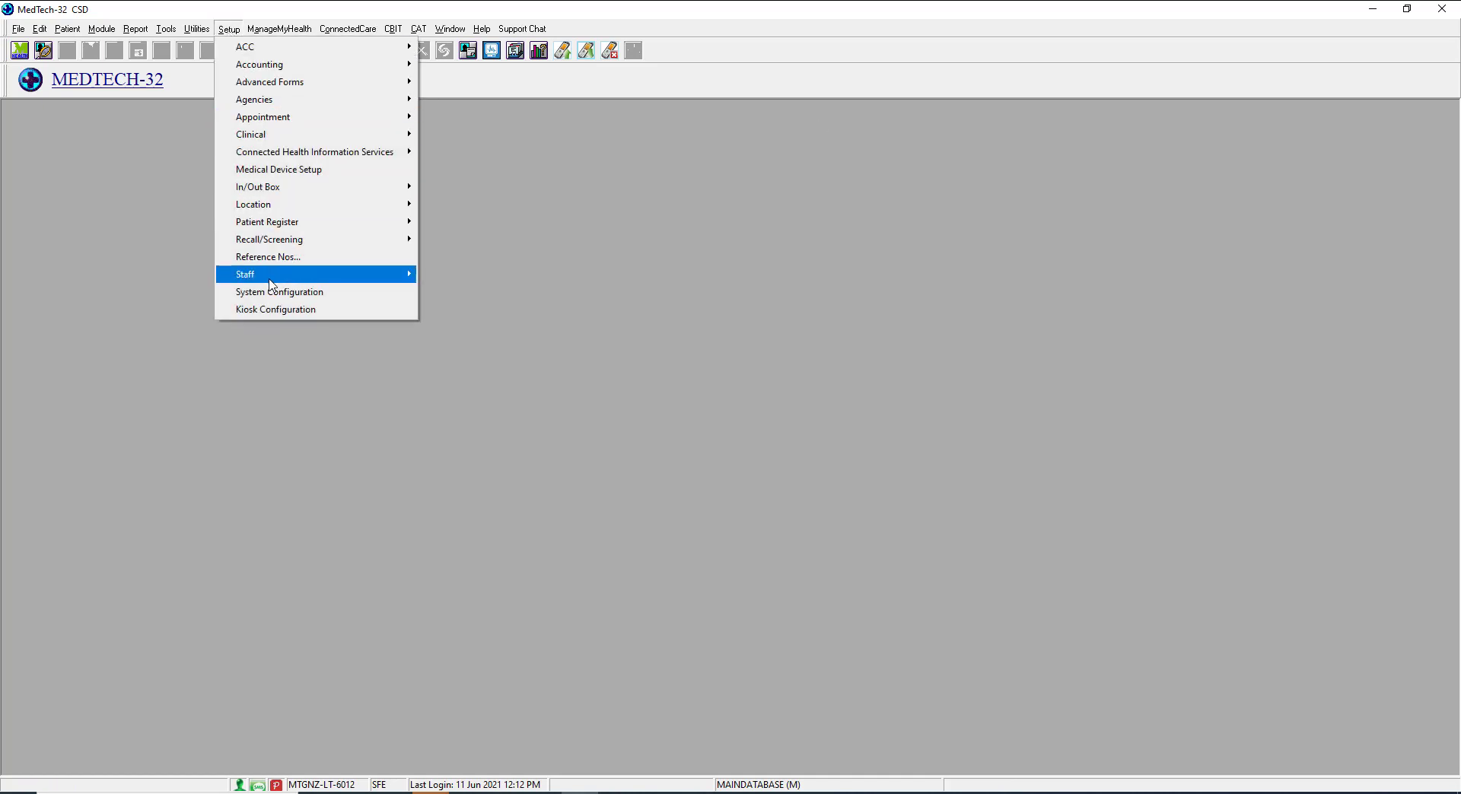
{"action": "mouse_move", "coordinate": [326, 279]}
{"action": "left_click", "coordinate": [459, 276]}
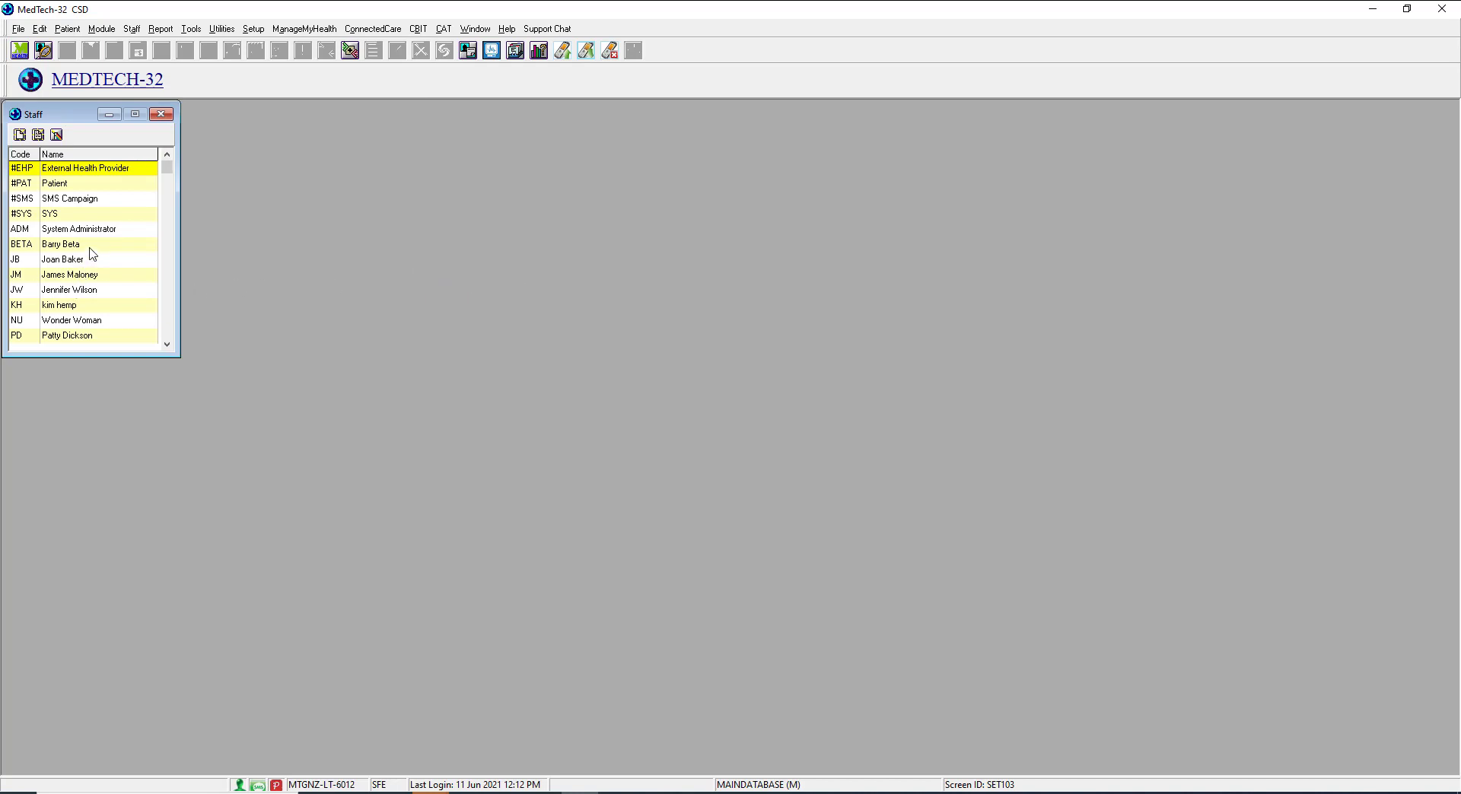
{"action": "left_click", "coordinate": [91, 249]}
{"action": "double_click", "coordinate": [112, 249]}
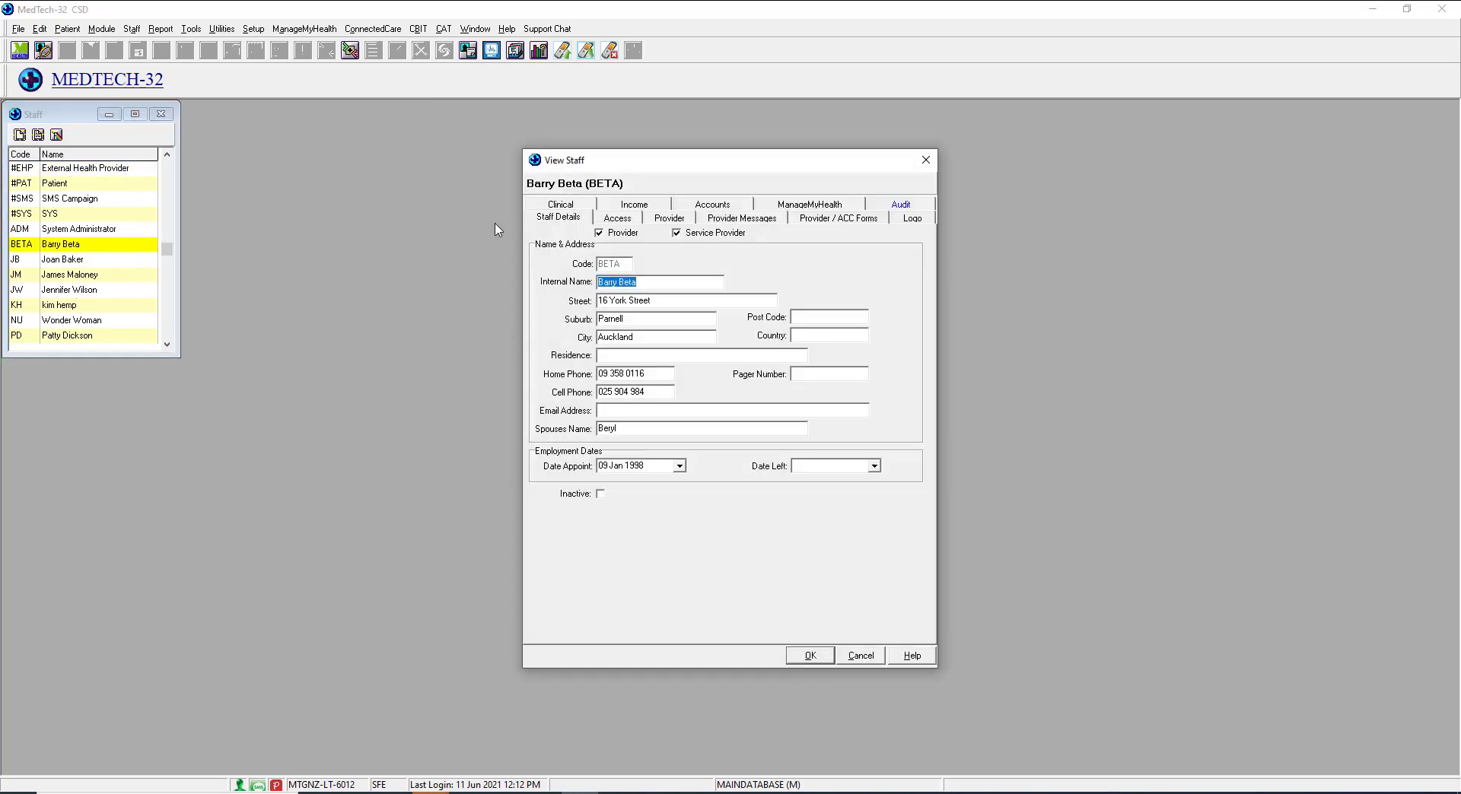
{"action": "left_click", "coordinate": [649, 220]}
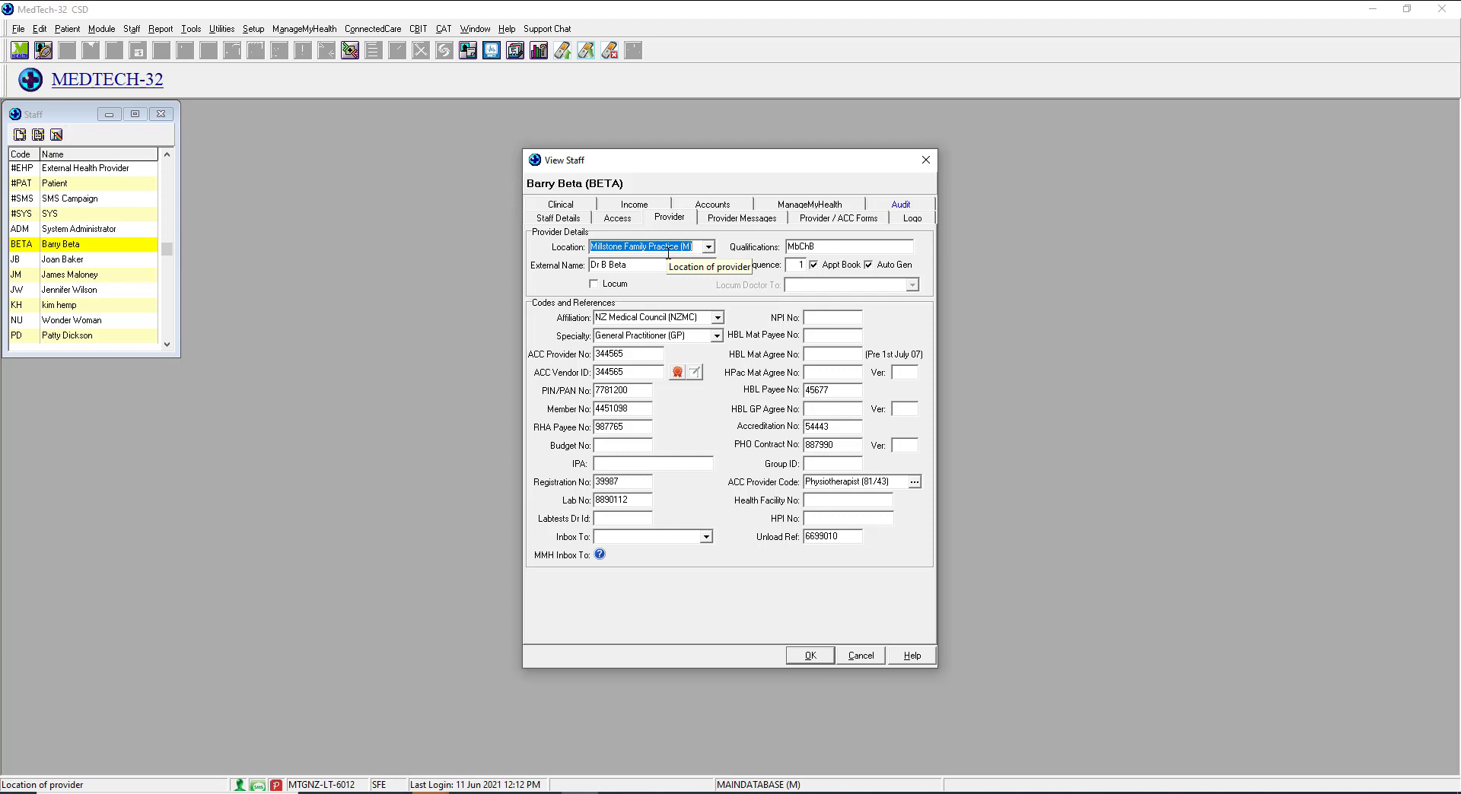
Turn off automatic appointment generation for the BETA provider, save the staff record and close the staff list.
{"action": "left_click", "coordinate": [870, 268]}
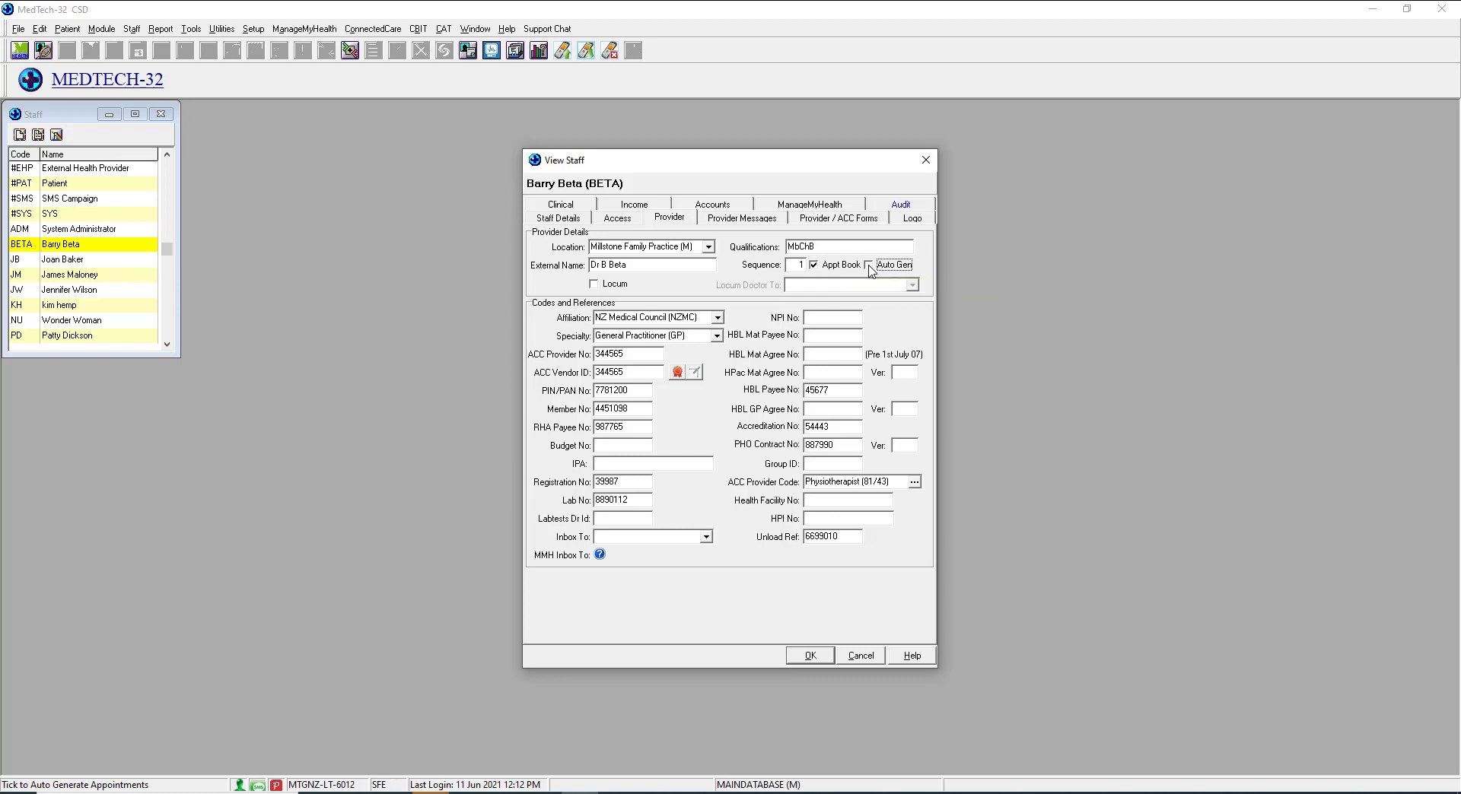
{"action": "left_click", "coordinate": [870, 266]}
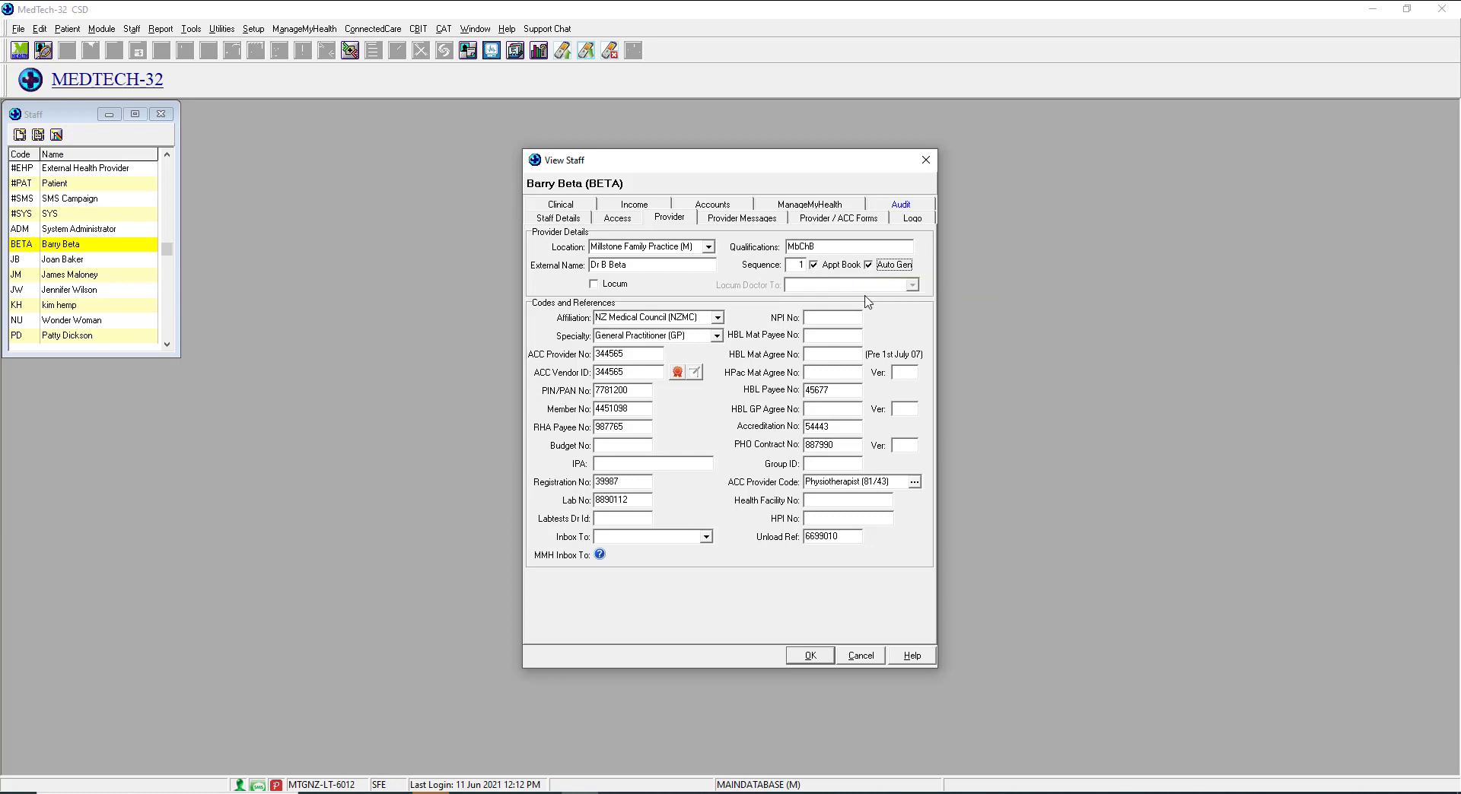
{"action": "left_click", "coordinate": [869, 267]}
{"action": "left_click", "coordinate": [828, 659]}
{"action": "left_click", "coordinate": [736, 439]}
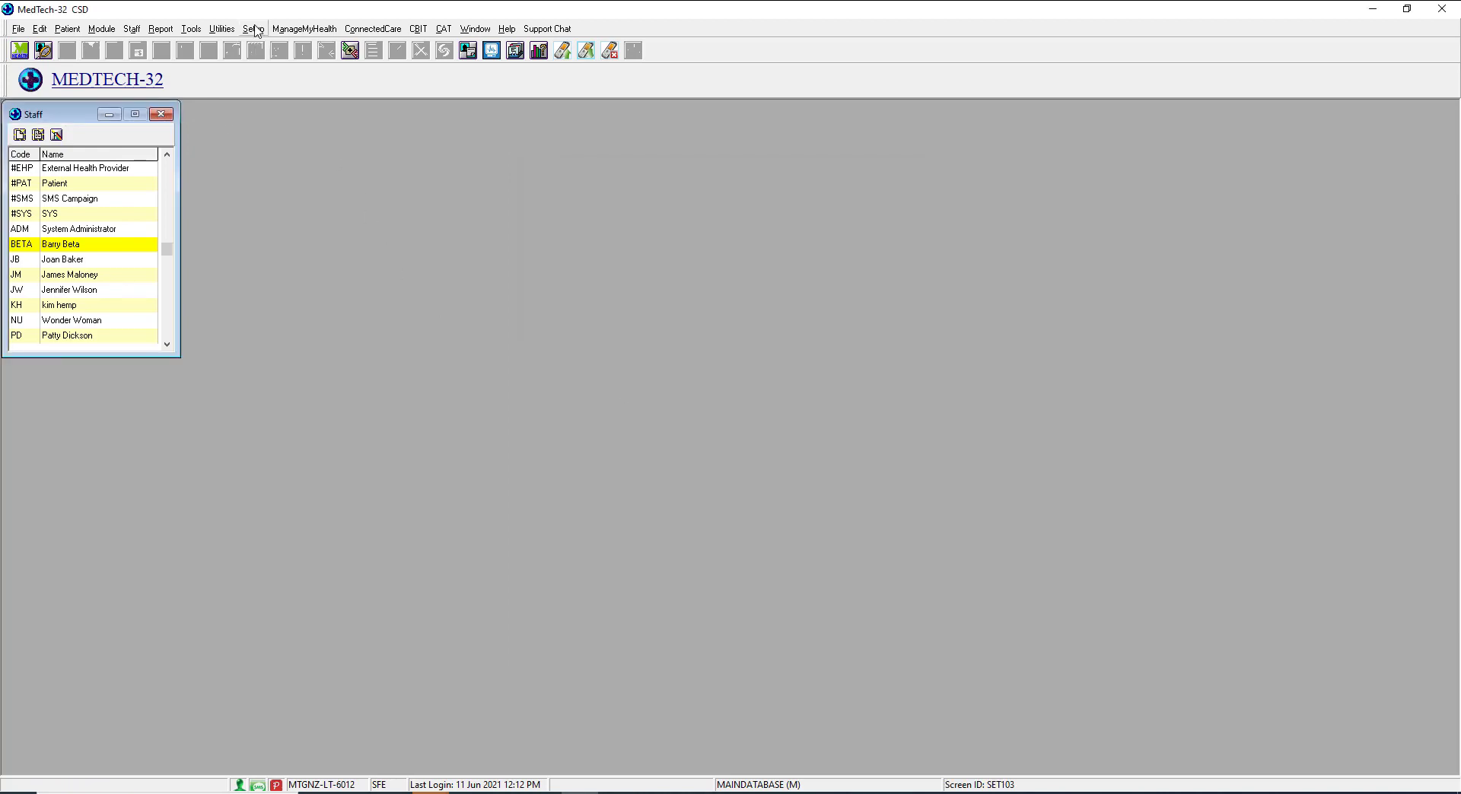
{"action": "left_click", "coordinate": [160, 114]}
Open the Out Box Document list, move its window towards the centre, and view a blank new document without saving it.
{"action": "left_click", "coordinate": [230, 30]}
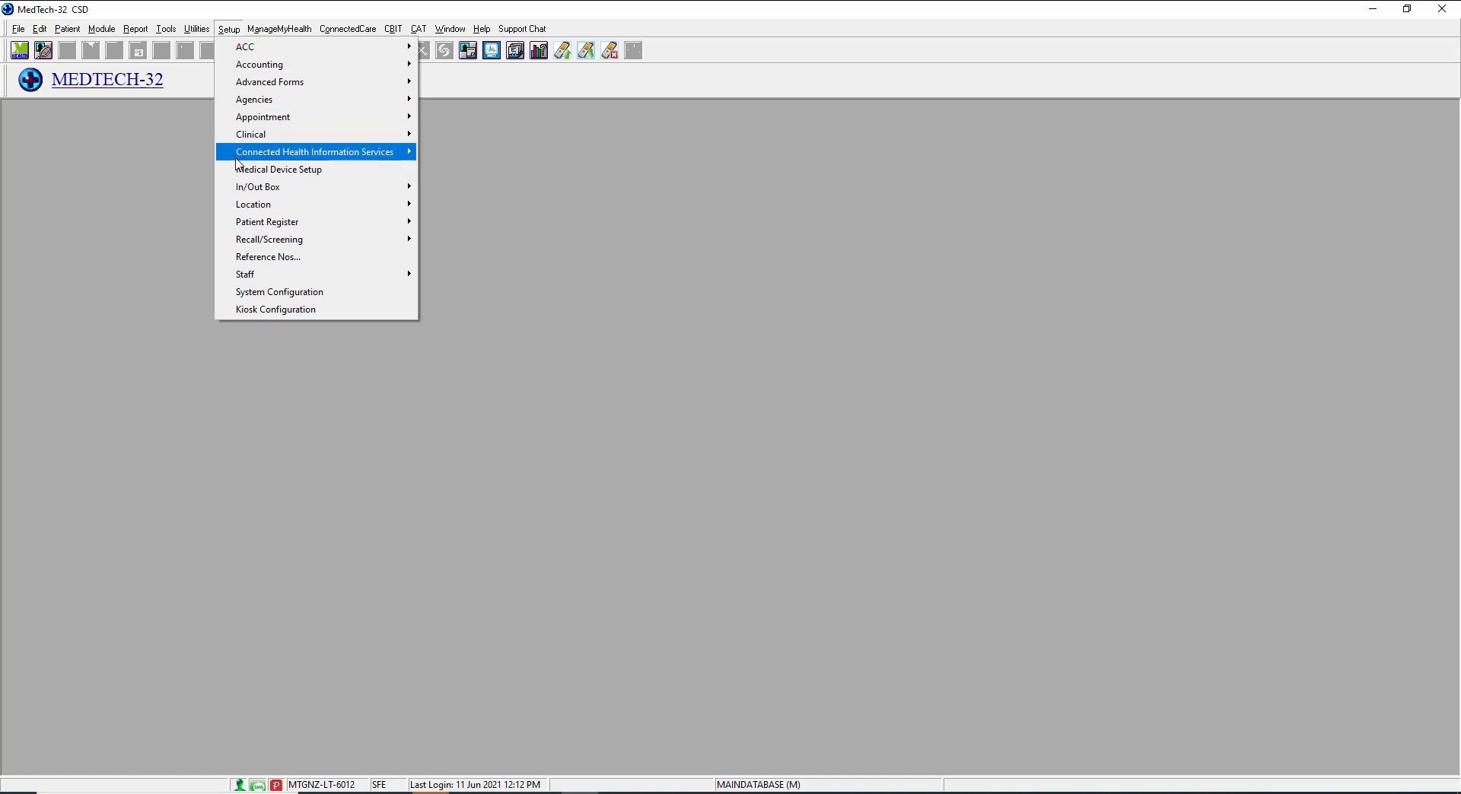
{"action": "mouse_move", "coordinate": [270, 191]}
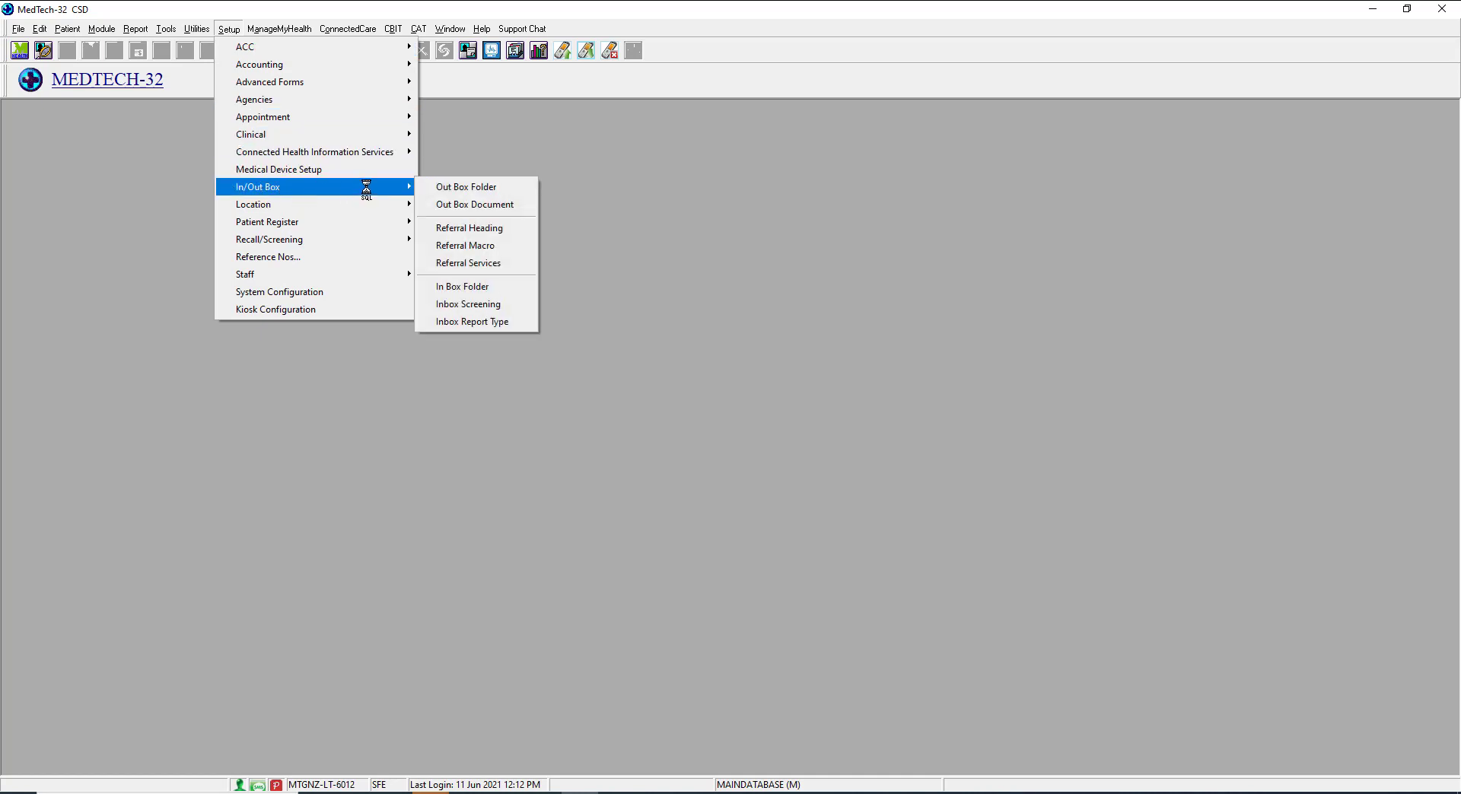
{"action": "mouse_move", "coordinate": [383, 191]}
{"action": "left_click", "coordinate": [466, 205]}
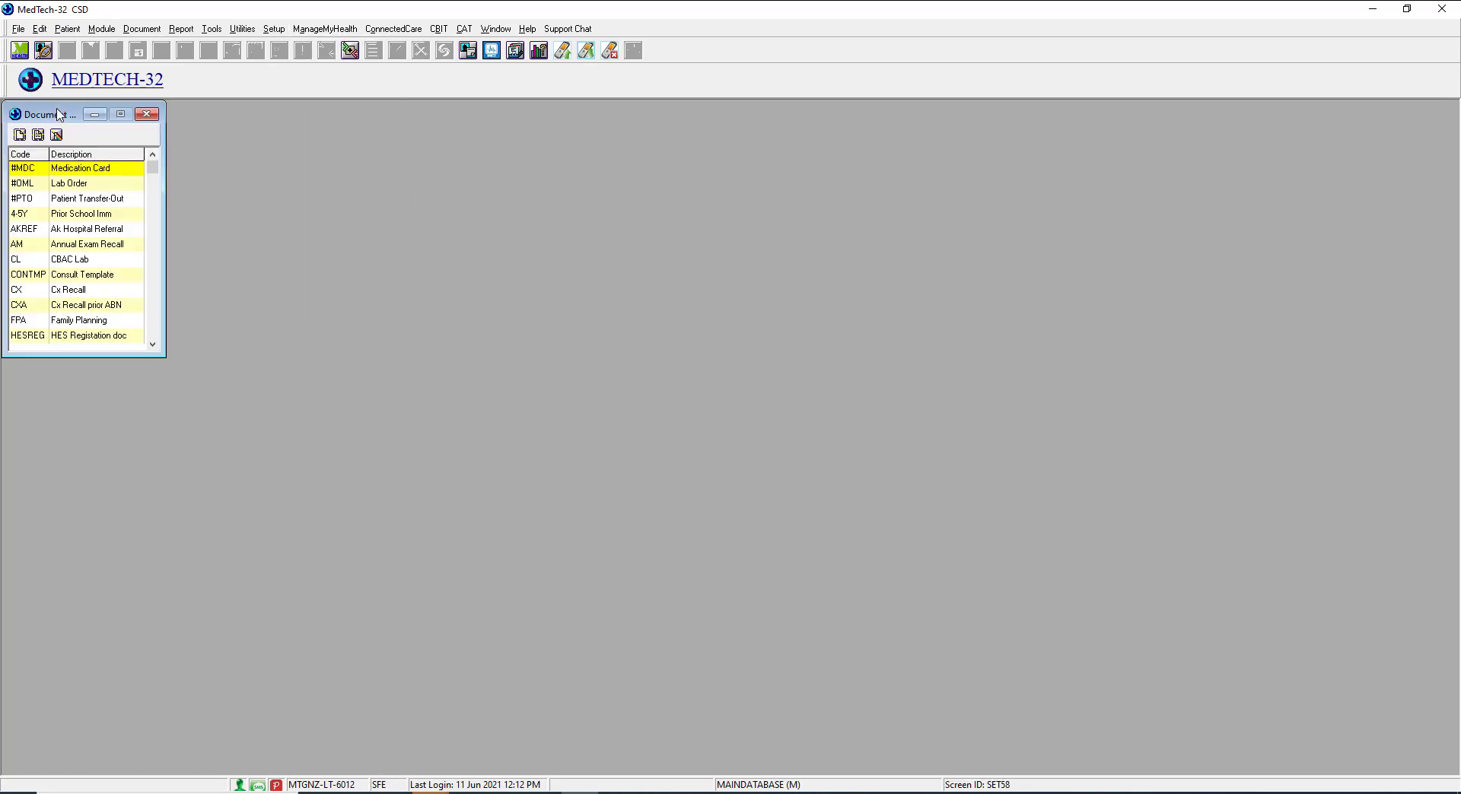
{"action": "left_click_drag", "start_coordinate": [60, 116], "coordinate": [516, 124]}
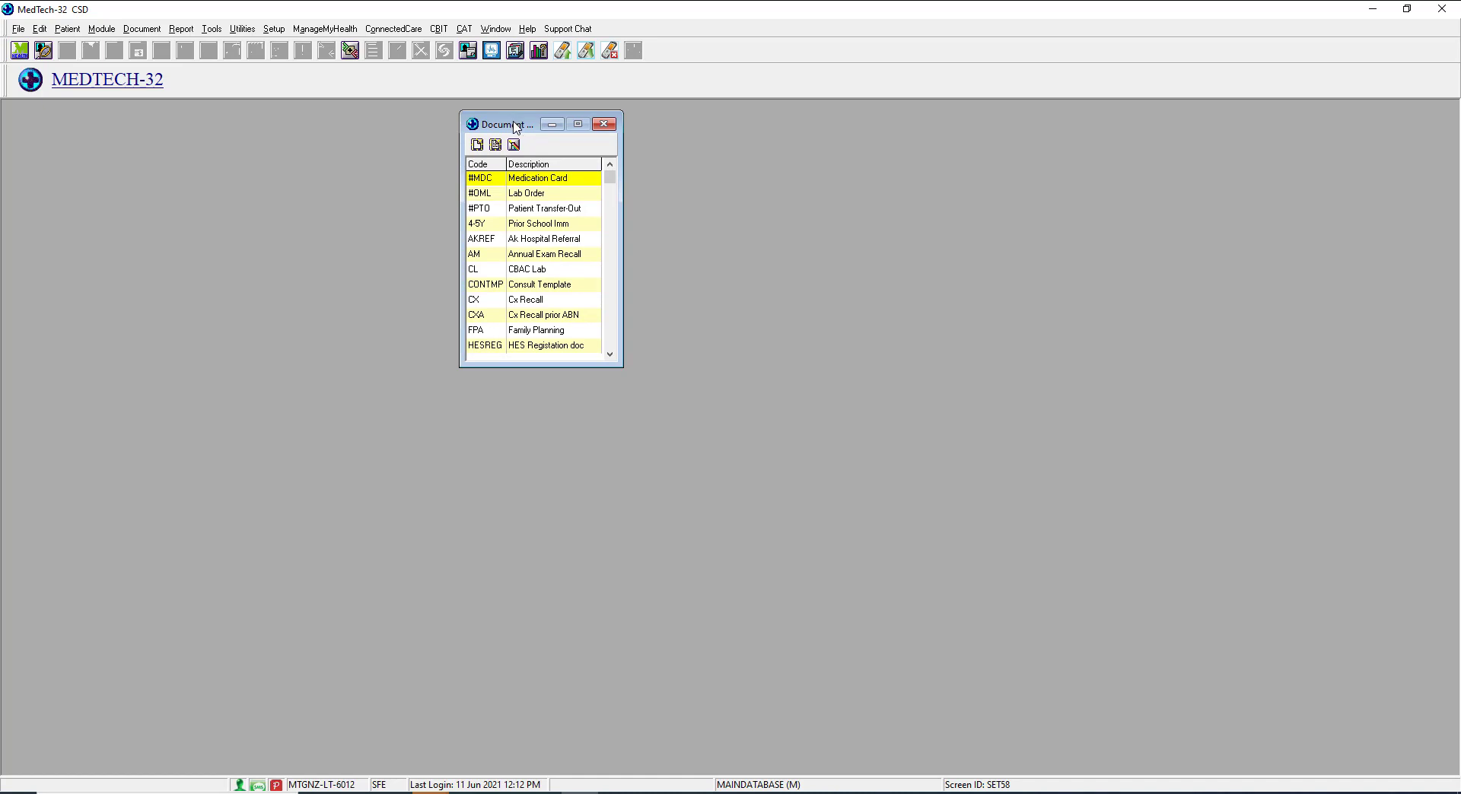
{"action": "left_click", "coordinate": [479, 149]}
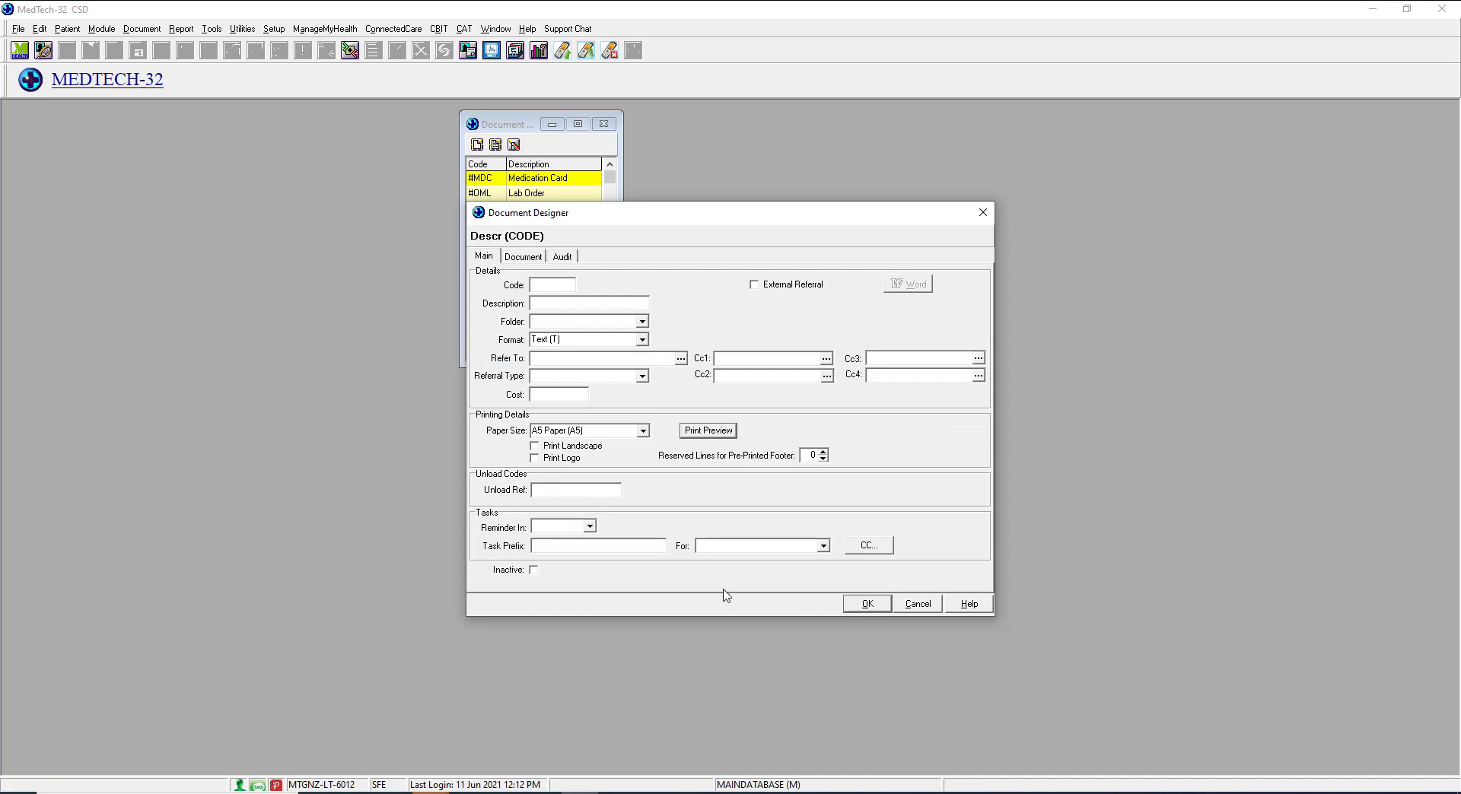
{"action": "left_click", "coordinate": [929, 609]}
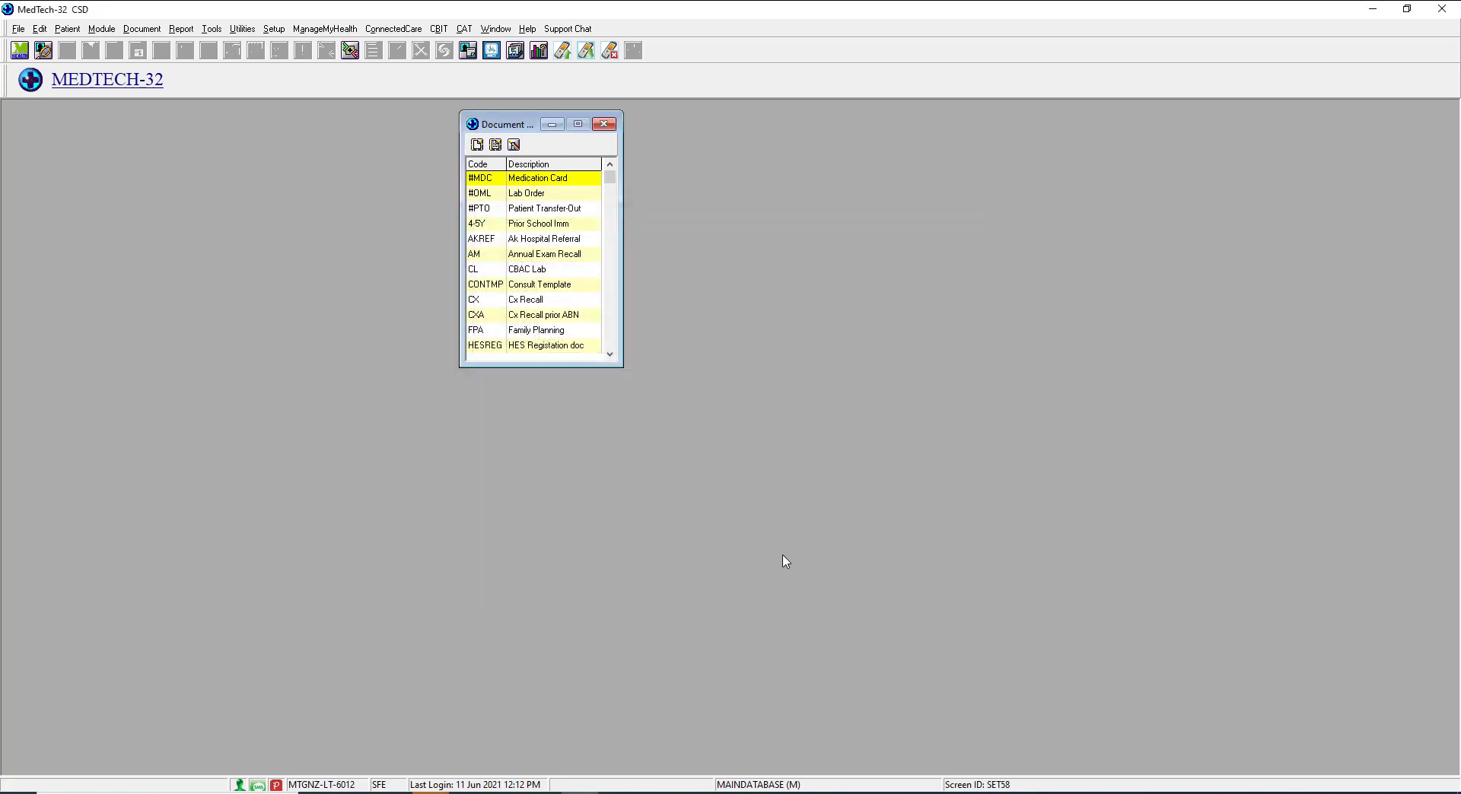
Open the Cx Recall document and set its folder to Document (DO).
{"action": "left_click", "coordinate": [538, 301]}
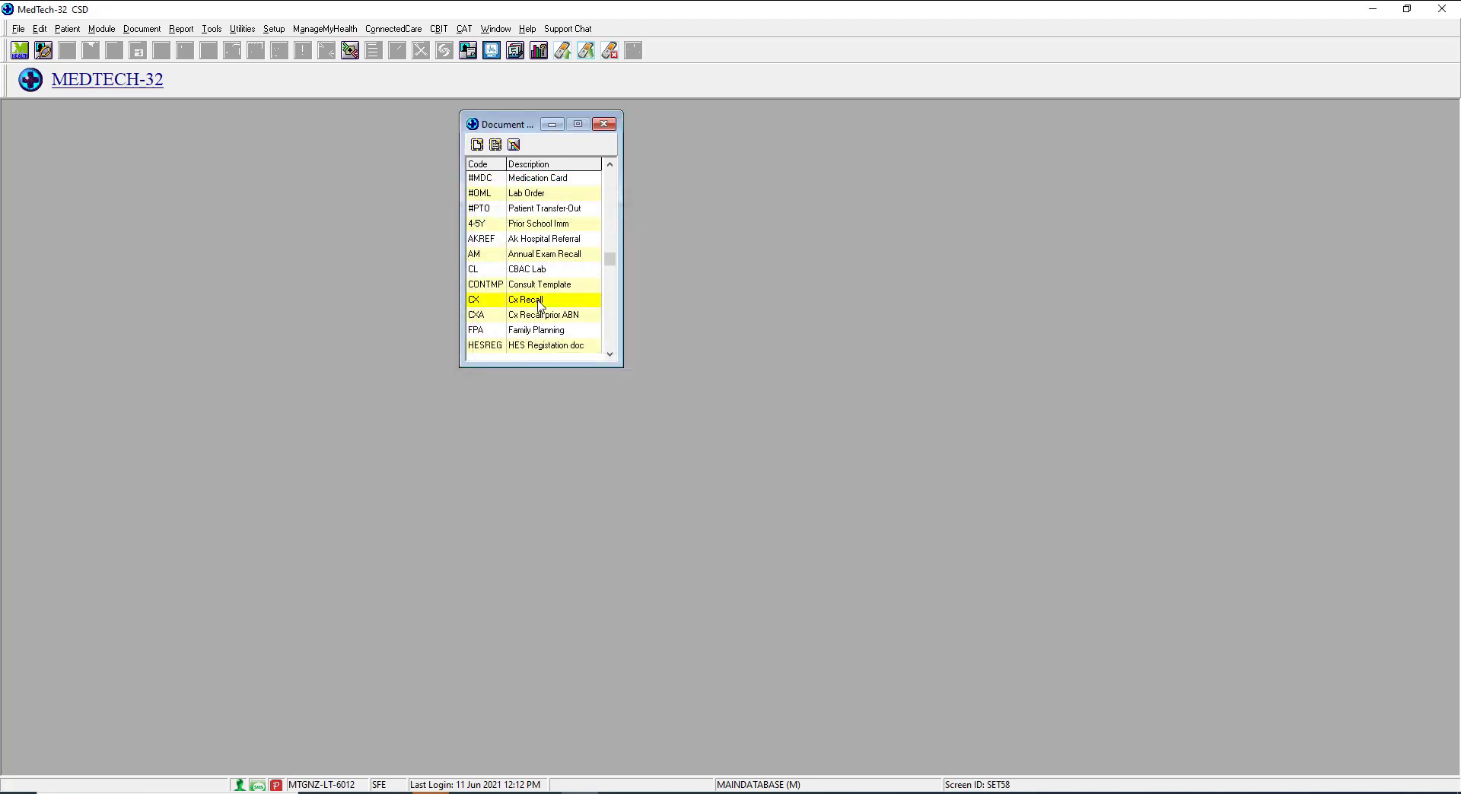
{"action": "double_click", "coordinate": [539, 301]}
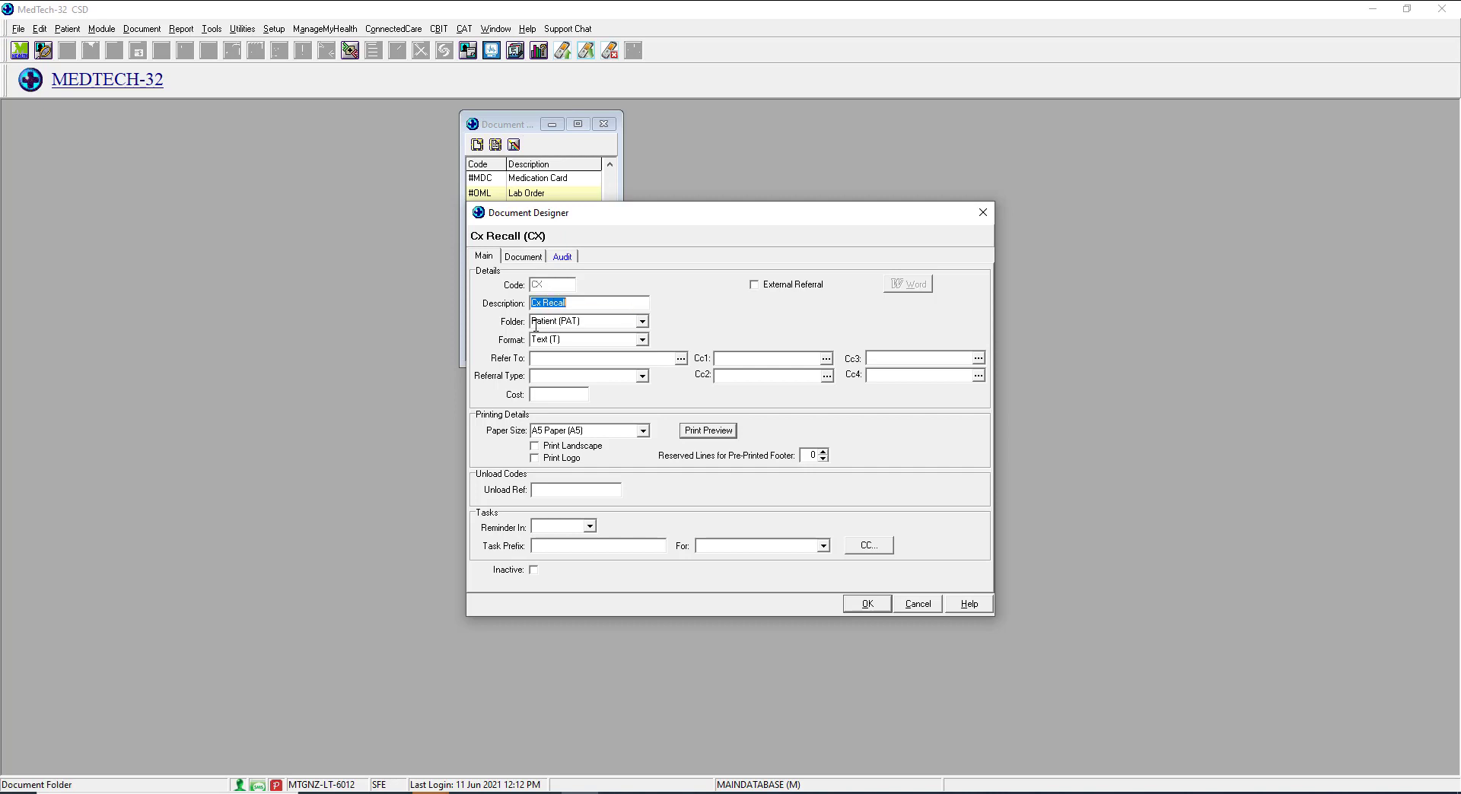
{"action": "left_click", "coordinate": [642, 321]}
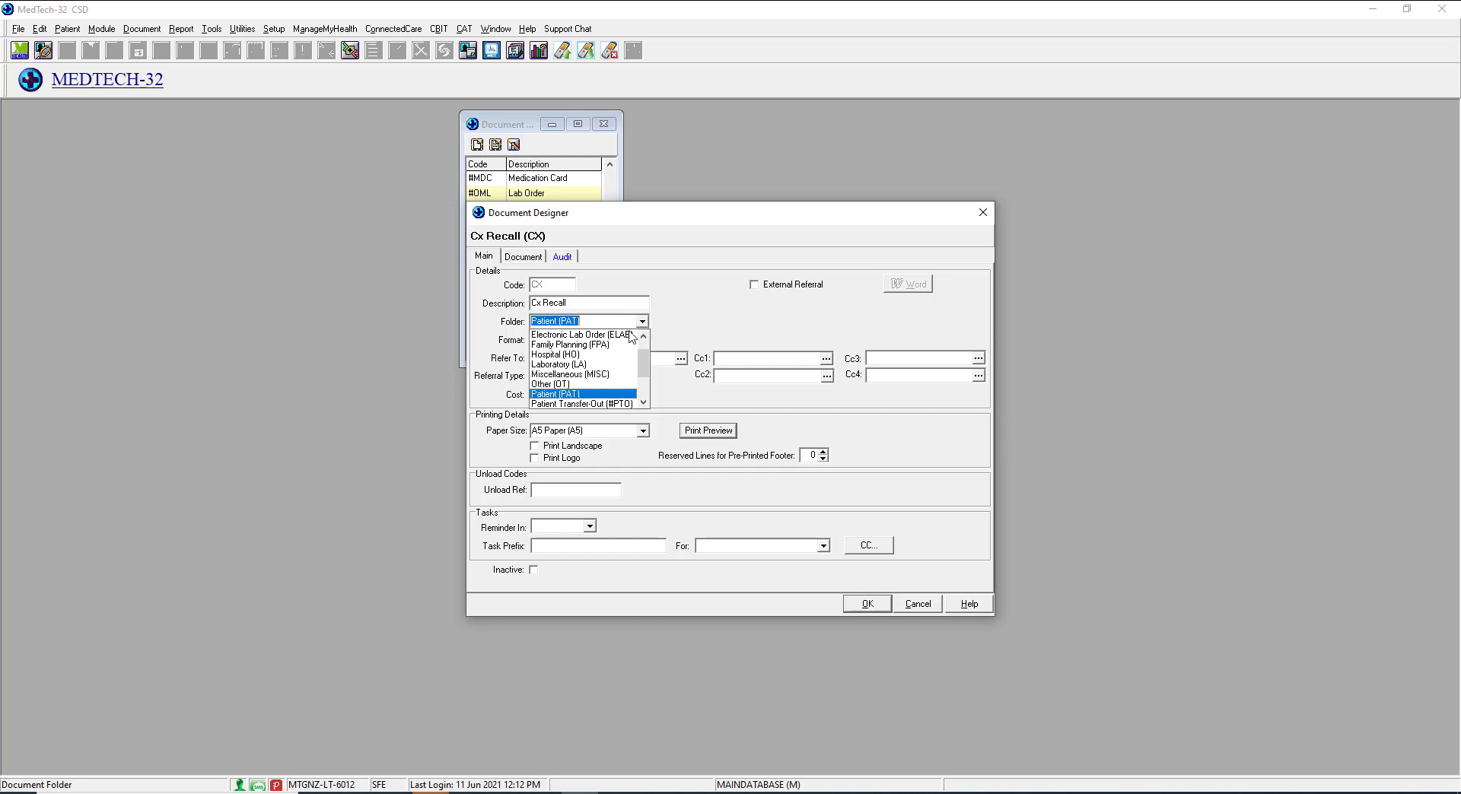
{"action": "left_click_drag", "start_coordinate": [642, 363], "coordinate": [643, 354]}
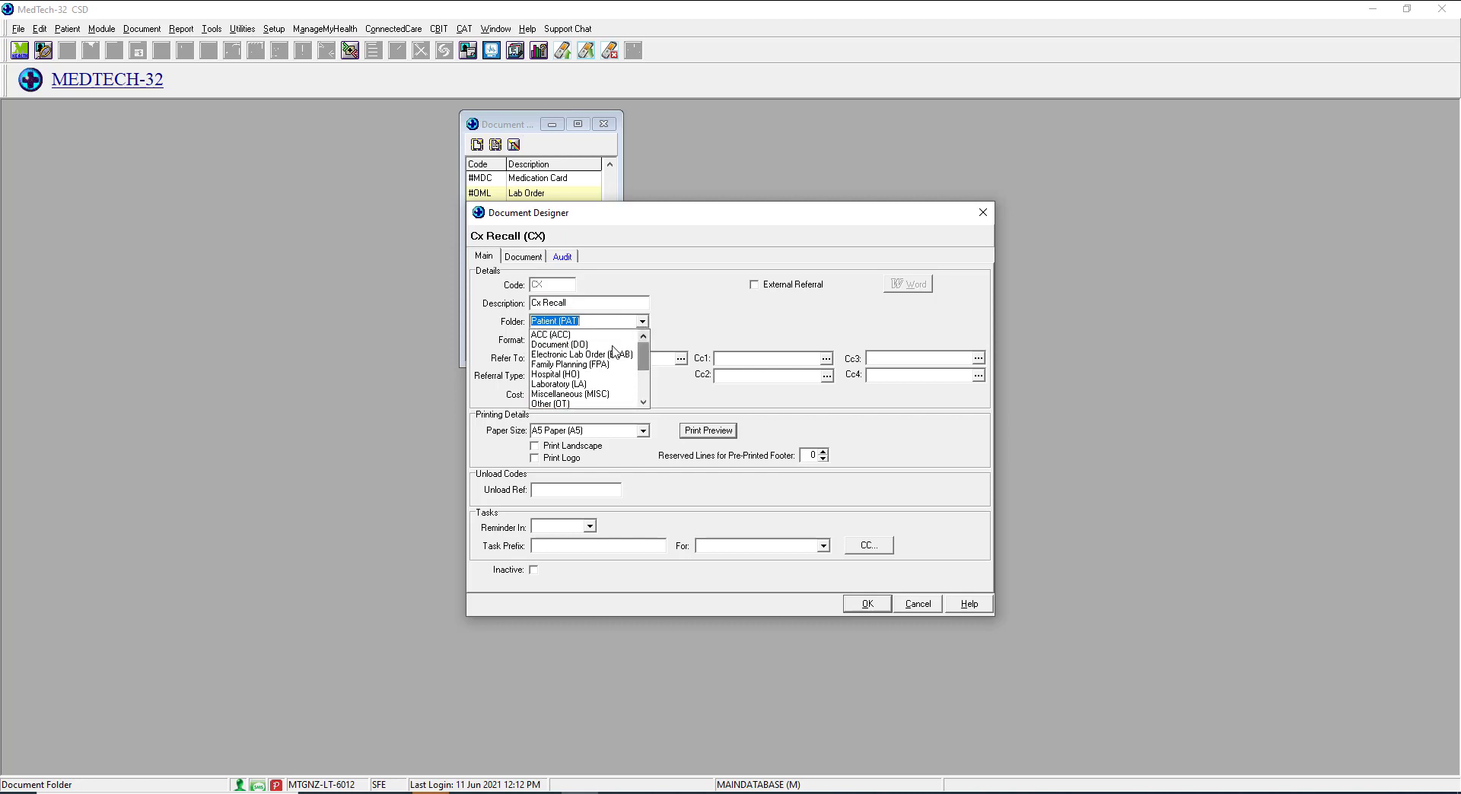
{"action": "left_click", "coordinate": [562, 345]}
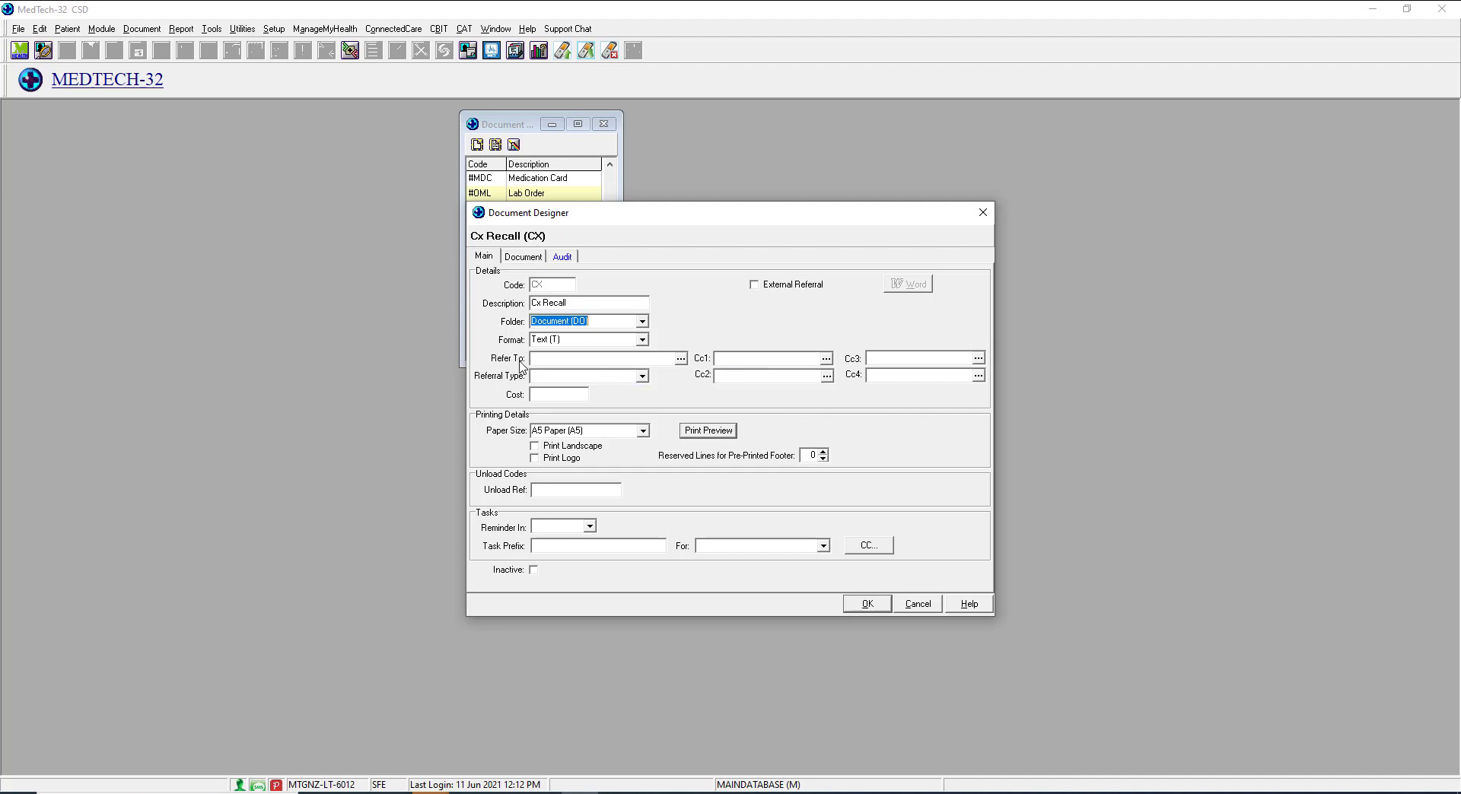
Examine the address book entries for the Refer To and Cc1 fields and the referral type options without choosing any.
{"action": "left_click", "coordinate": [680, 359]}
{"action": "left_click", "coordinate": [679, 402]}
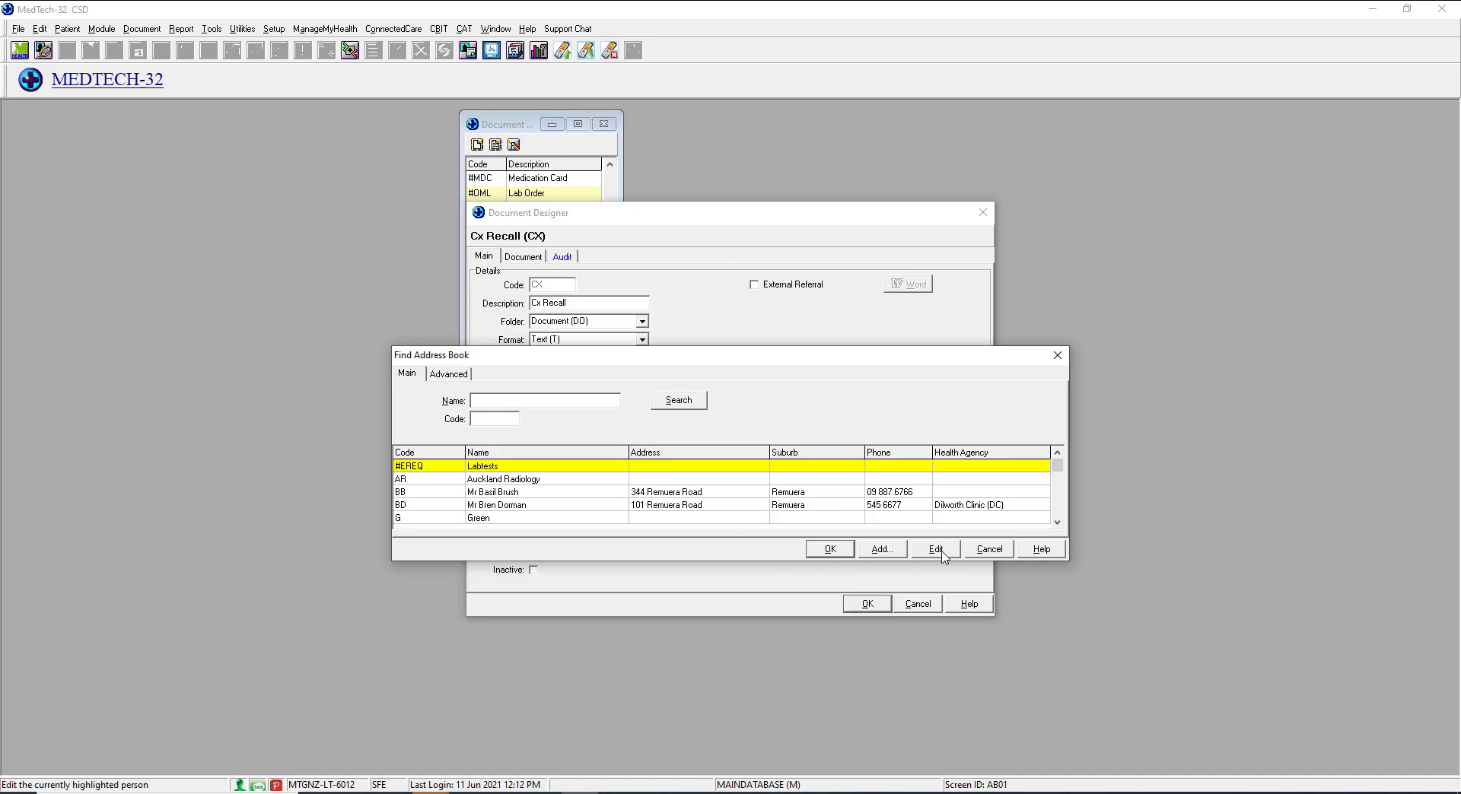
{"action": "left_click", "coordinate": [989, 548]}
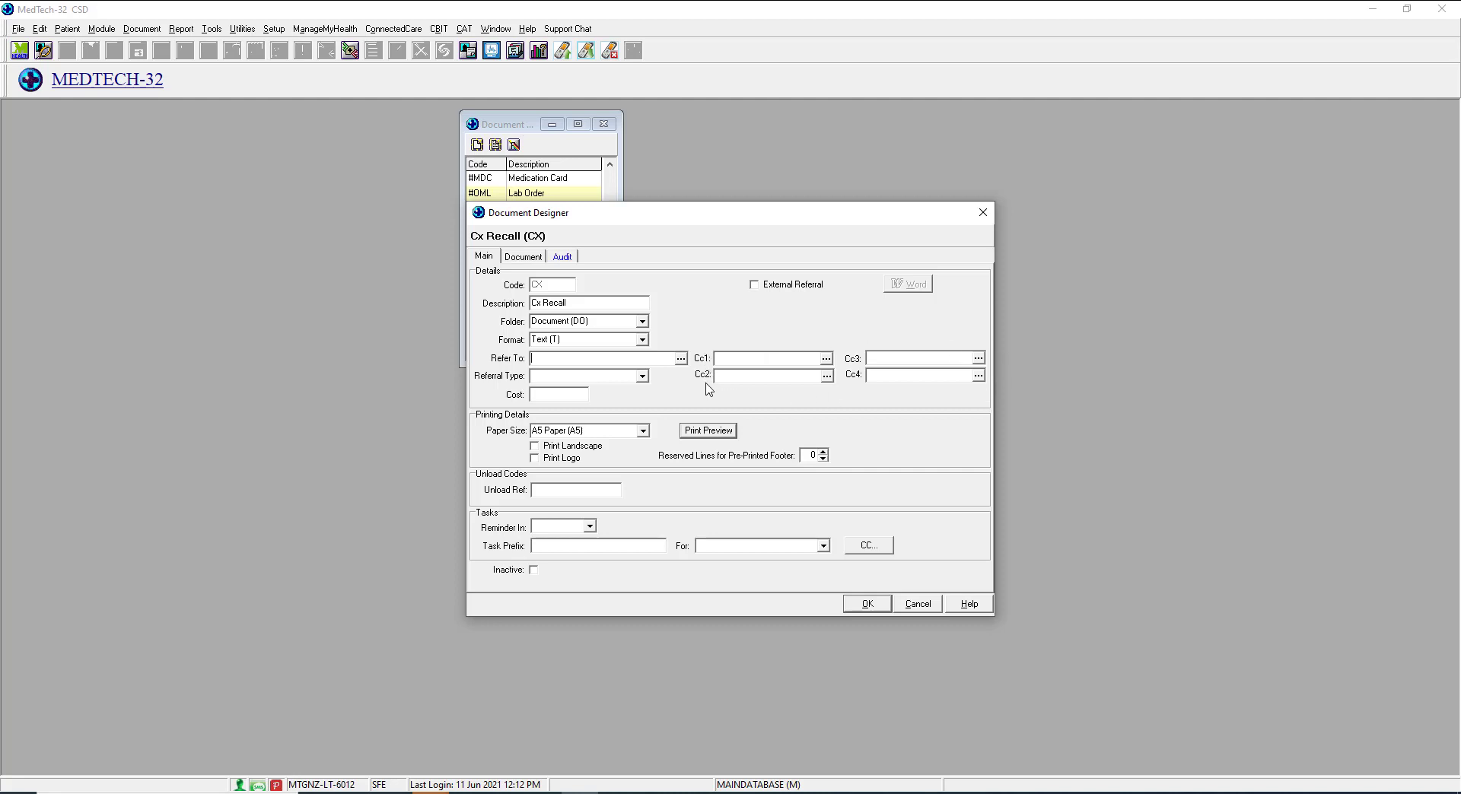
{"action": "left_click", "coordinate": [826, 360]}
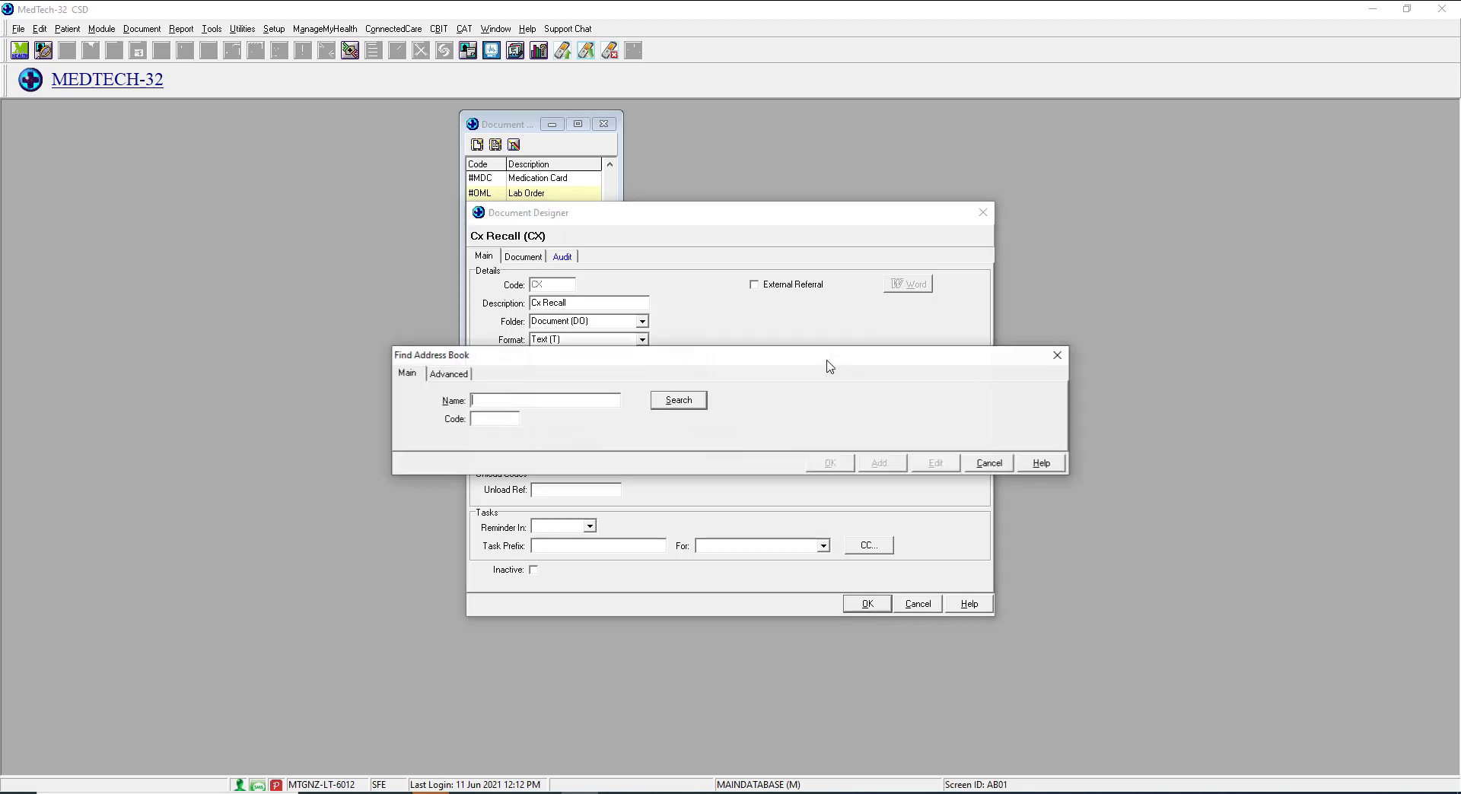
{"action": "left_click", "coordinate": [676, 401]}
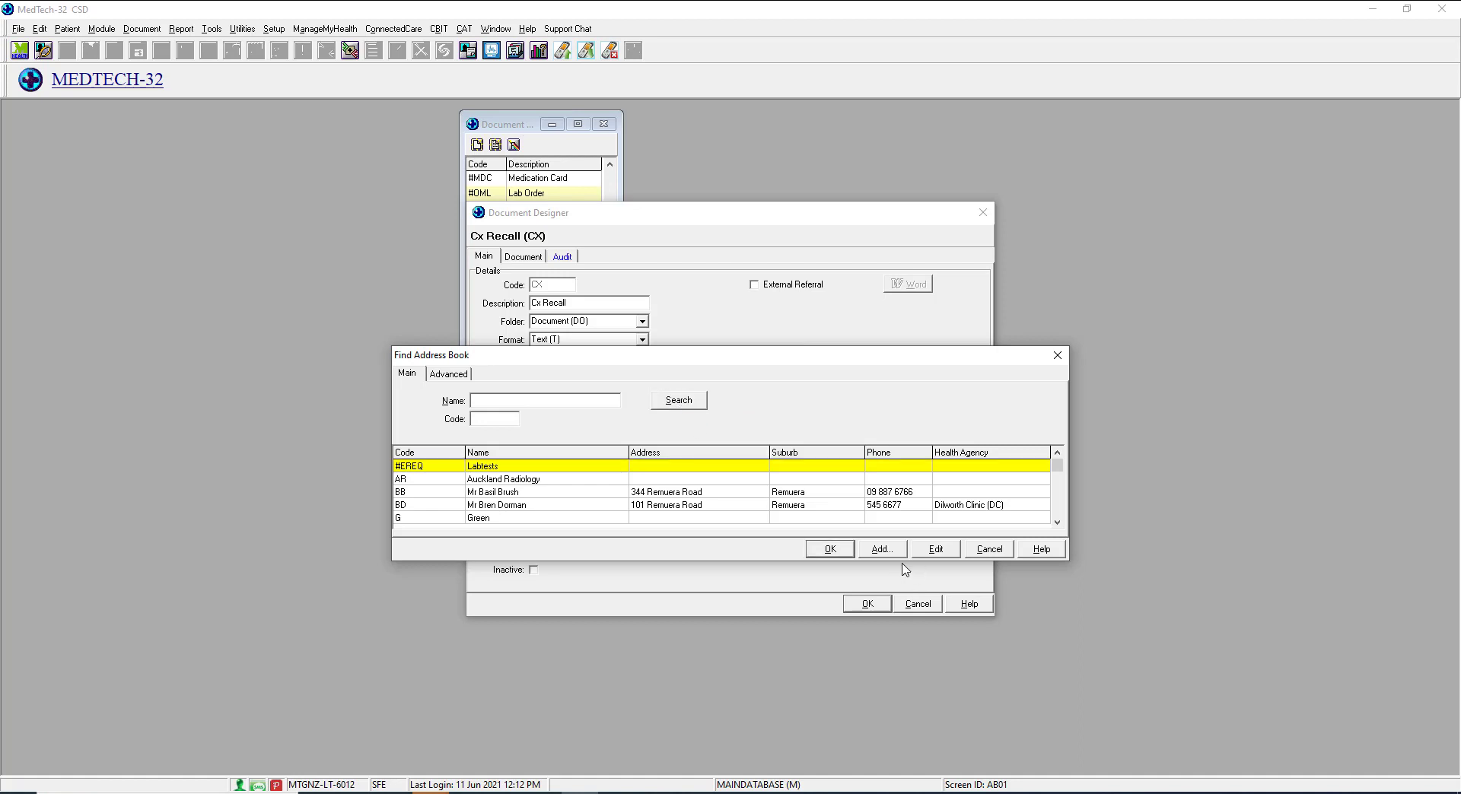
{"action": "left_click", "coordinate": [989, 549]}
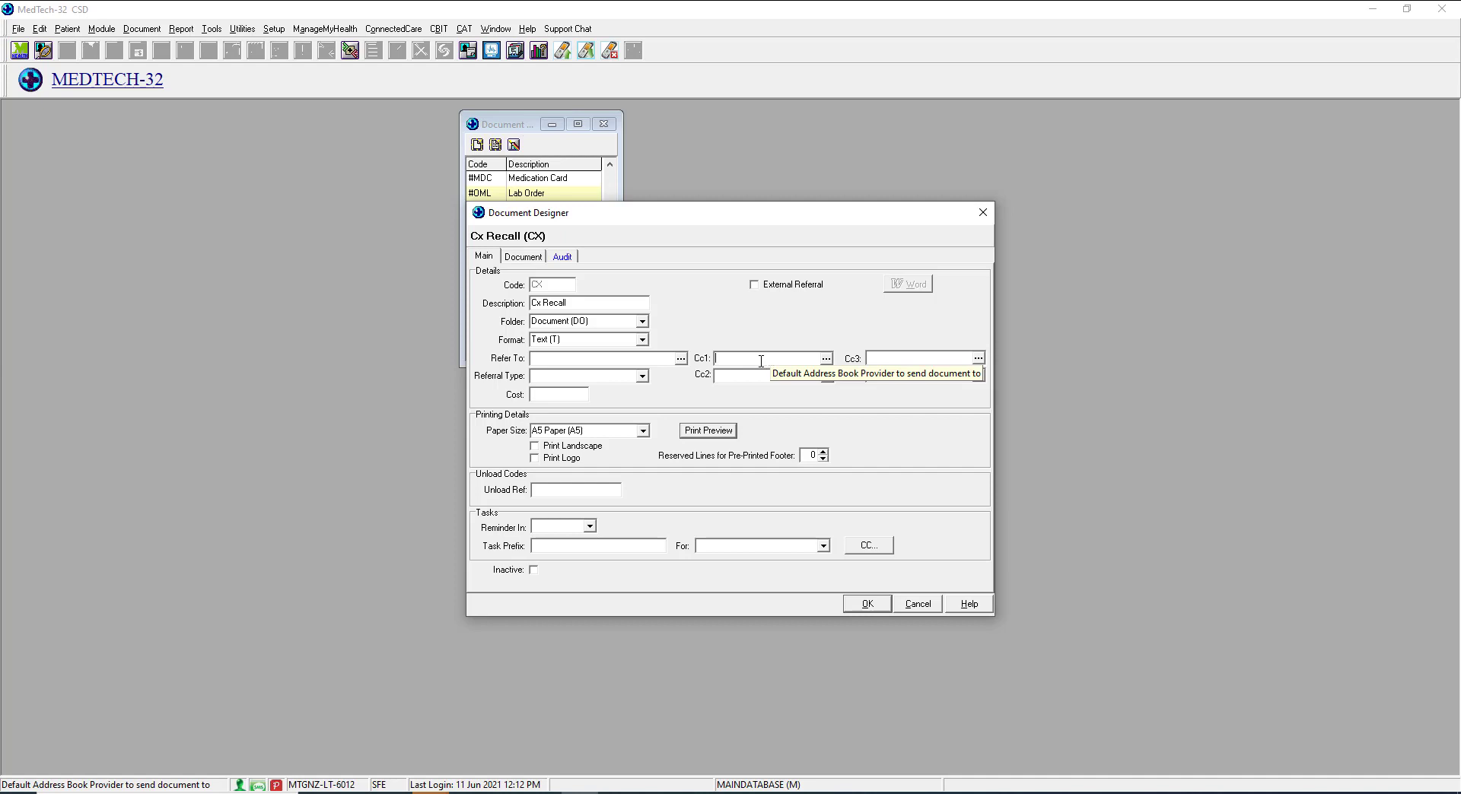
{"action": "left_click", "coordinate": [642, 376]}
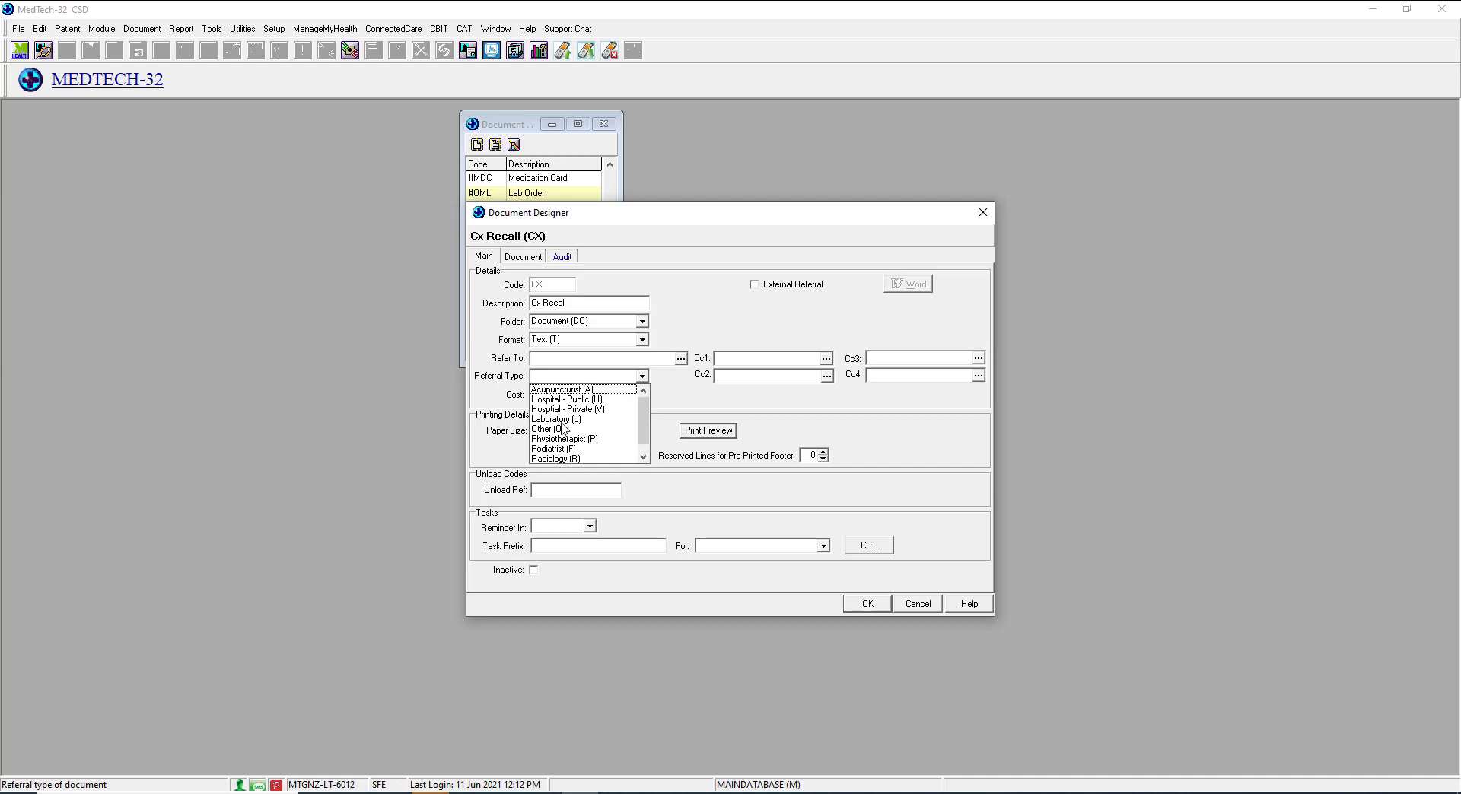
{"action": "left_click", "coordinate": [756, 407]}
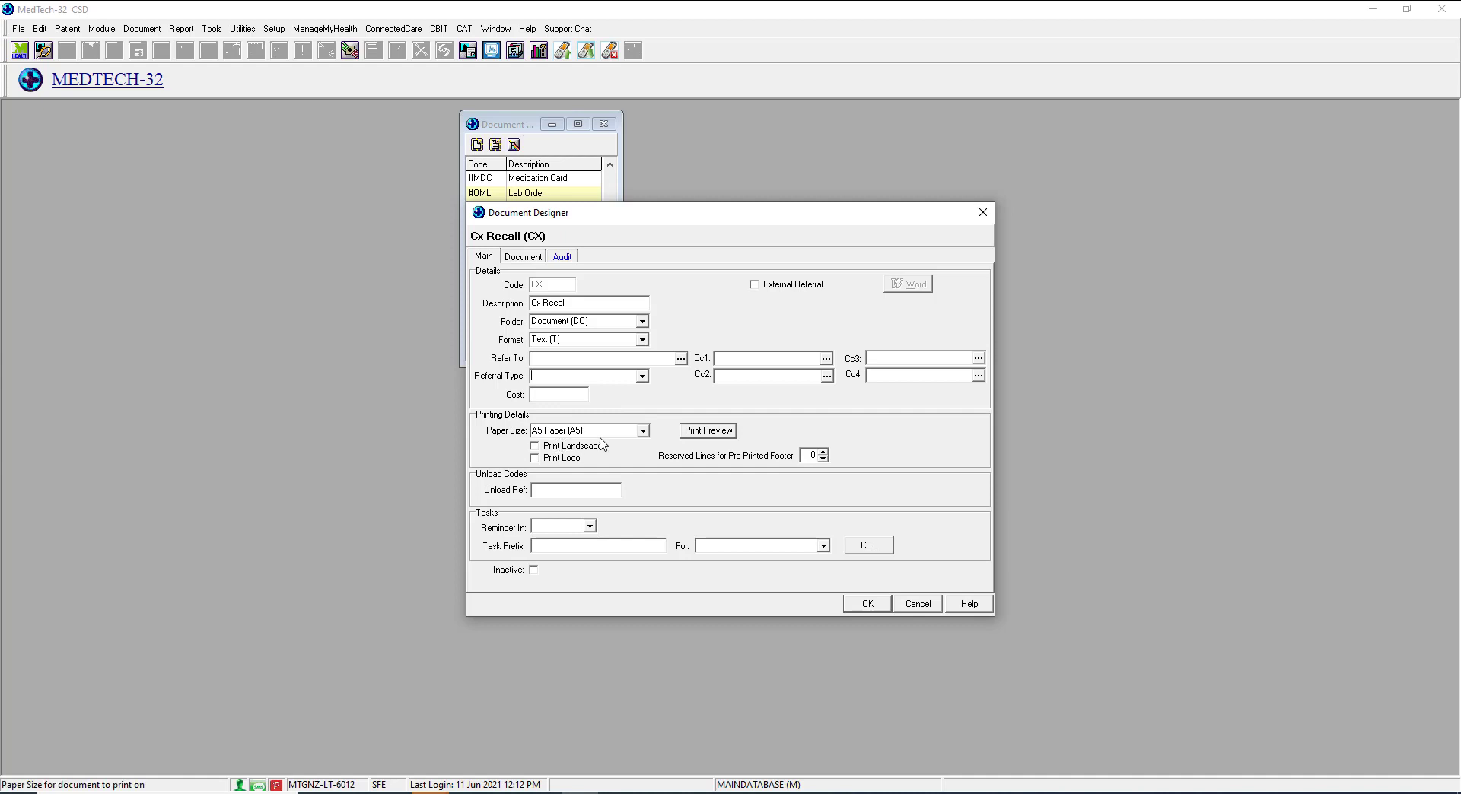
Set the Cx Recall document to print on A5 paper with the logo and without landscape orientation.
{"action": "left_click", "coordinate": [643, 432]}
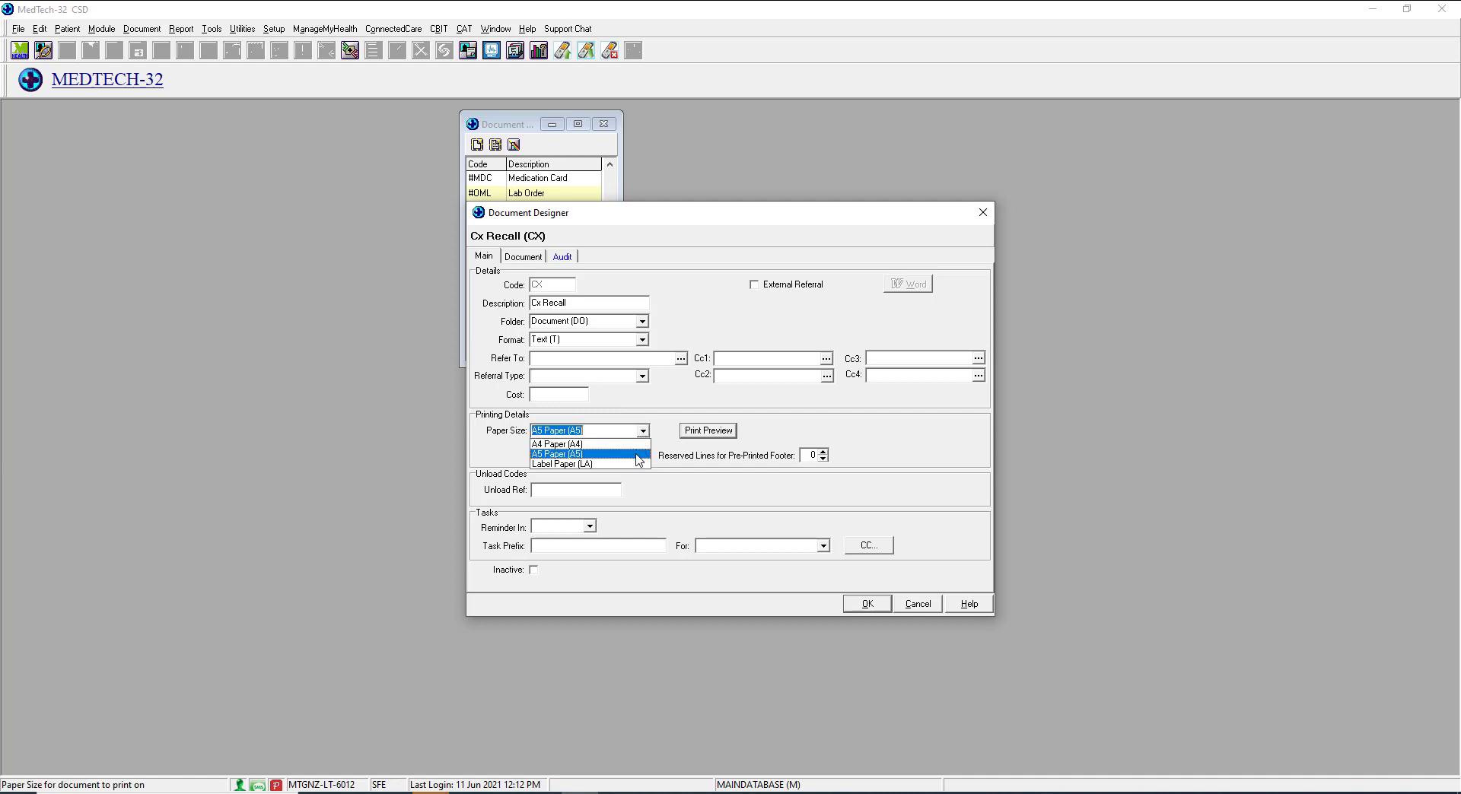
{"action": "left_click", "coordinate": [638, 455]}
{"action": "left_click", "coordinate": [537, 447]}
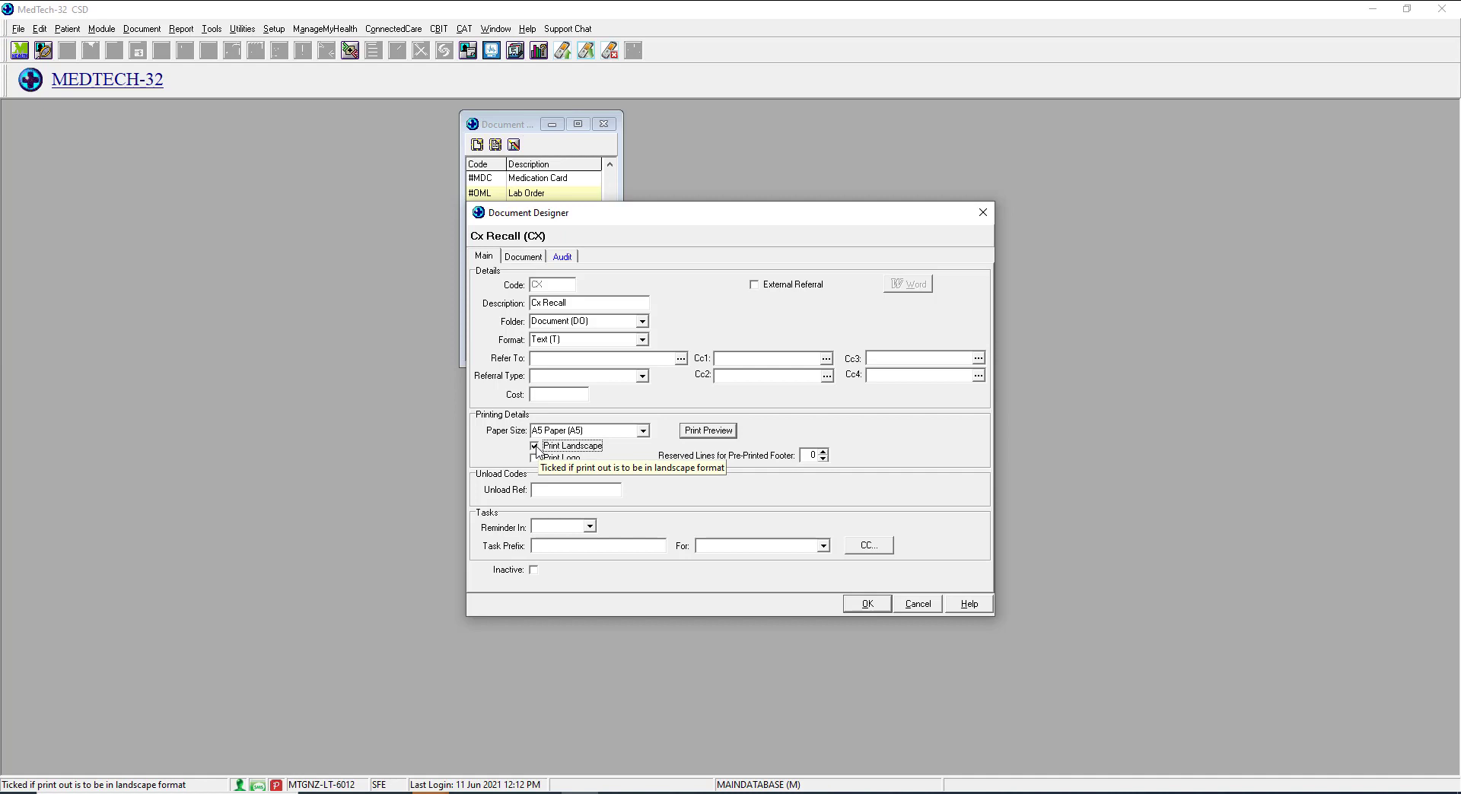
{"action": "left_click", "coordinate": [536, 458]}
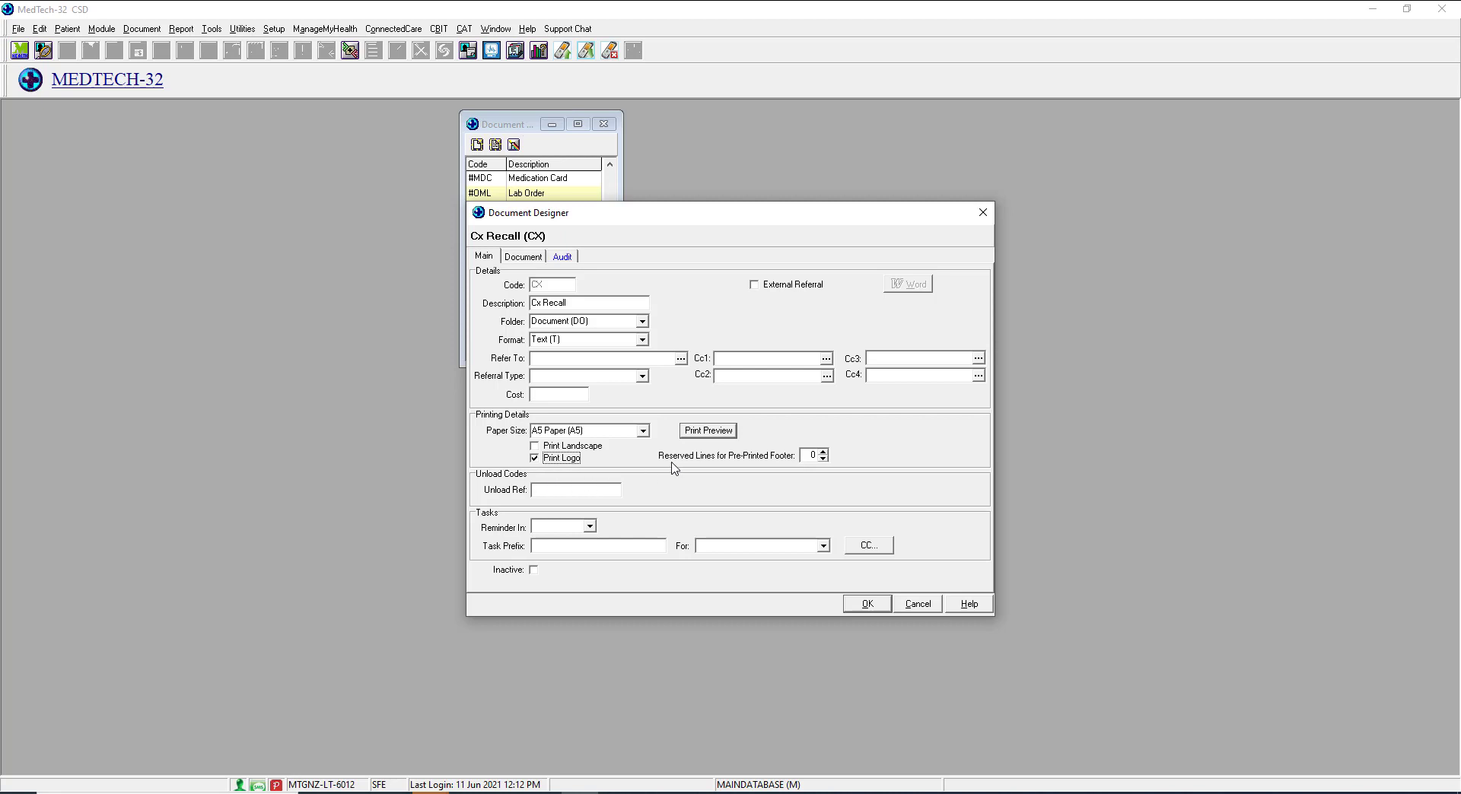
{"action": "left_click", "coordinate": [810, 452]}
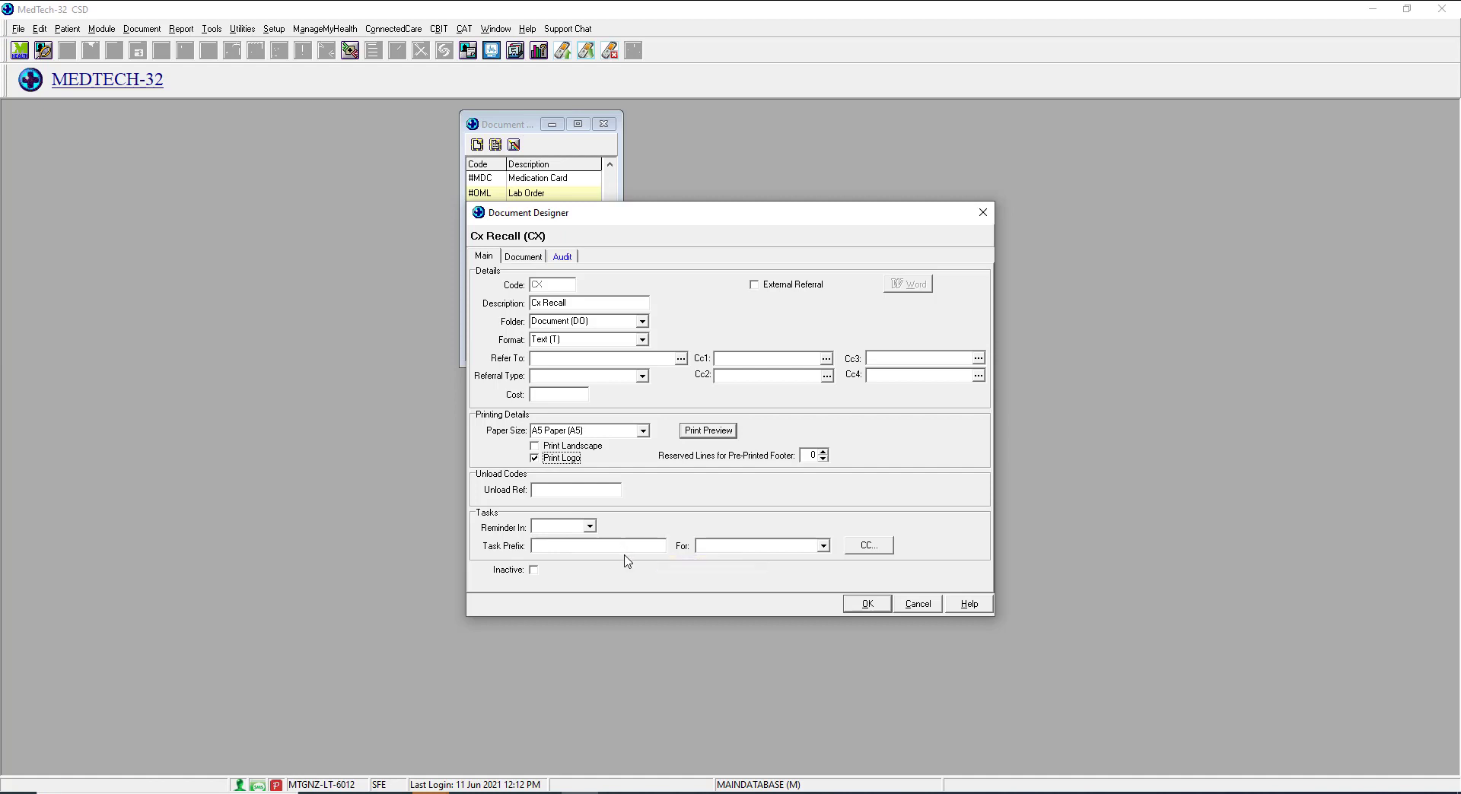
Set the task reminder to 1 wks with the prefix "Follow Up", and view the staff choices without assigning anyone.
{"action": "left_click", "coordinate": [590, 527]}
{"action": "left_click", "coordinate": [558, 541]}
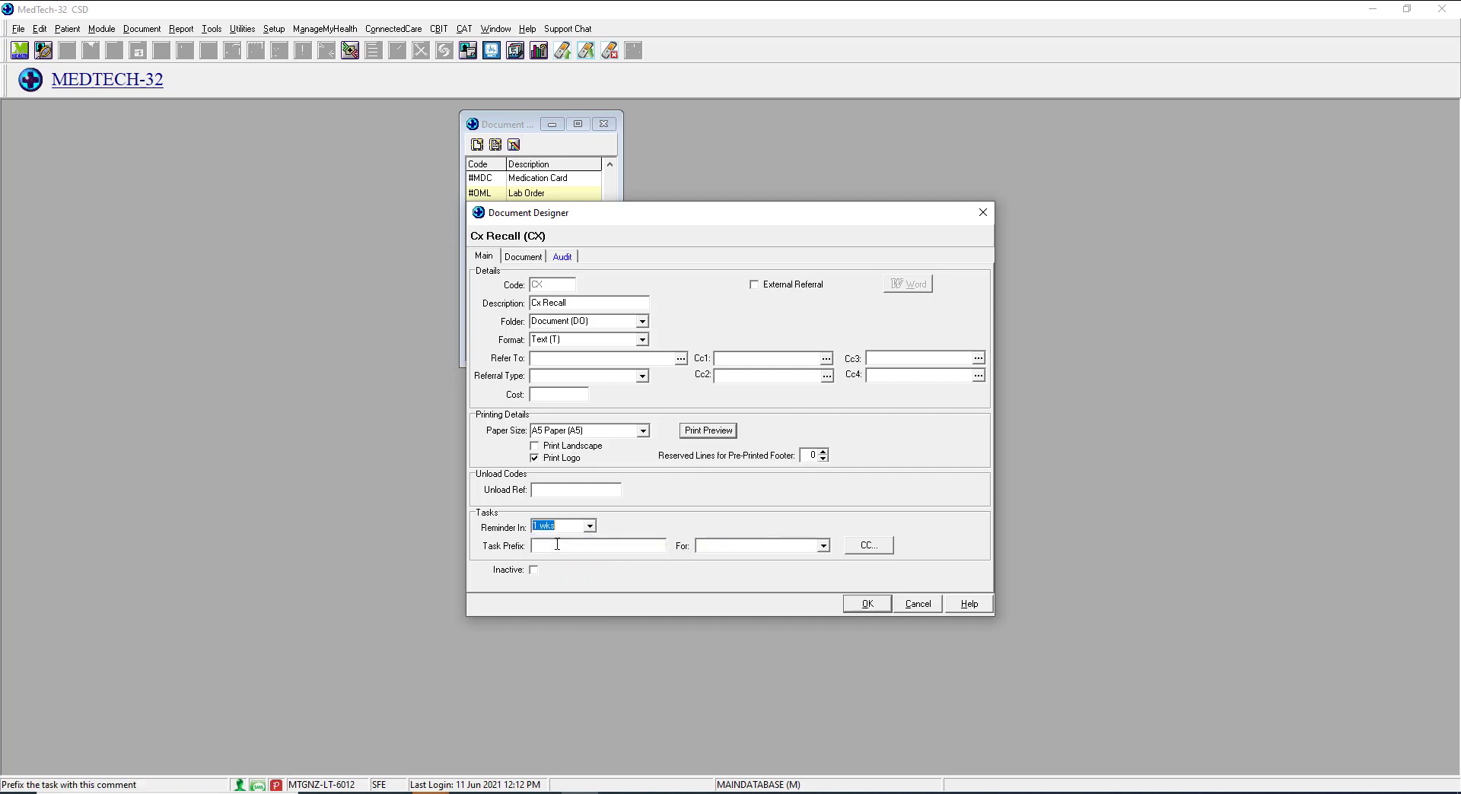
{"action": "left_click", "coordinate": [558, 545]}
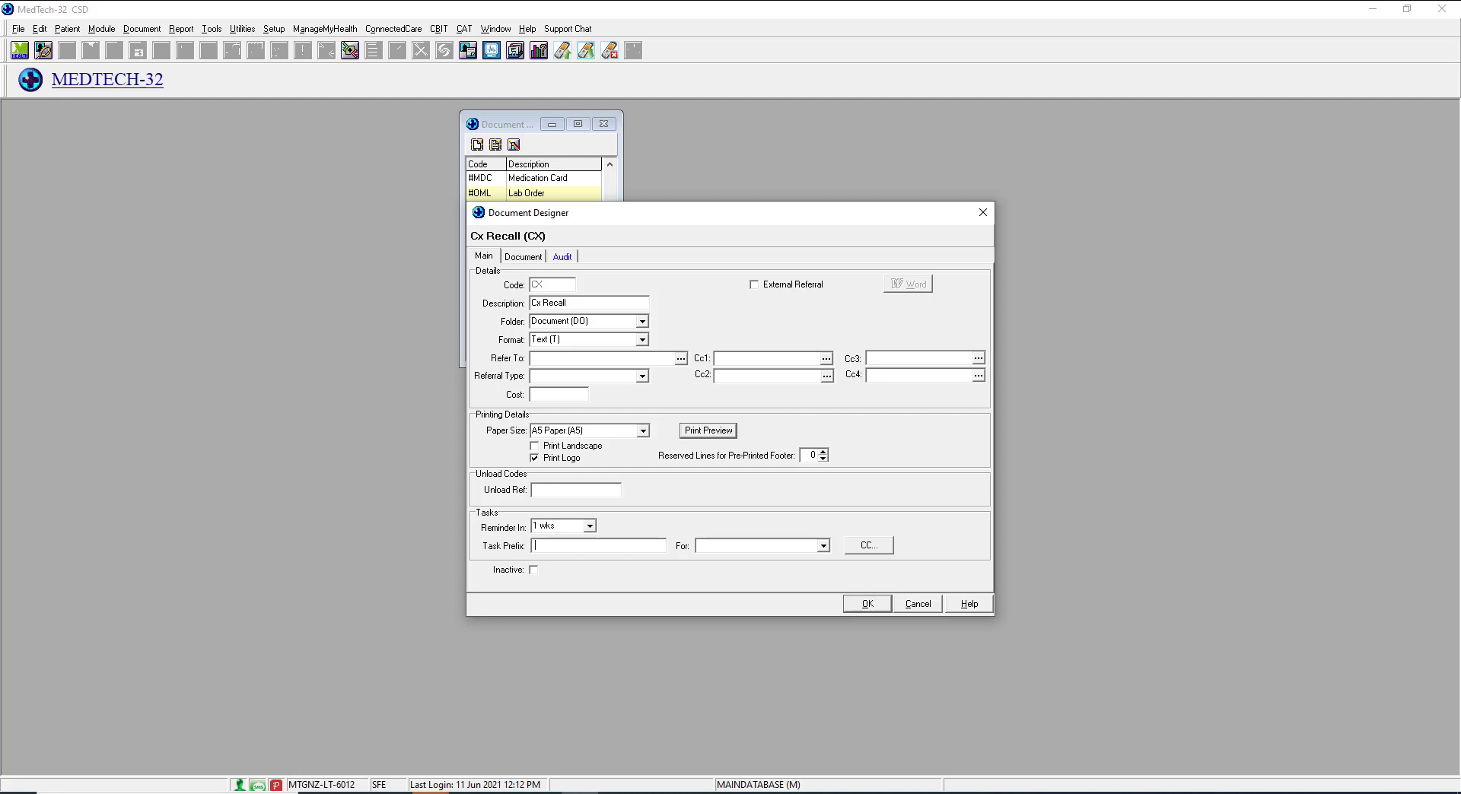
{"action": "type", "text": "Follow Up"}
{"action": "left_click", "coordinate": [823, 547]}
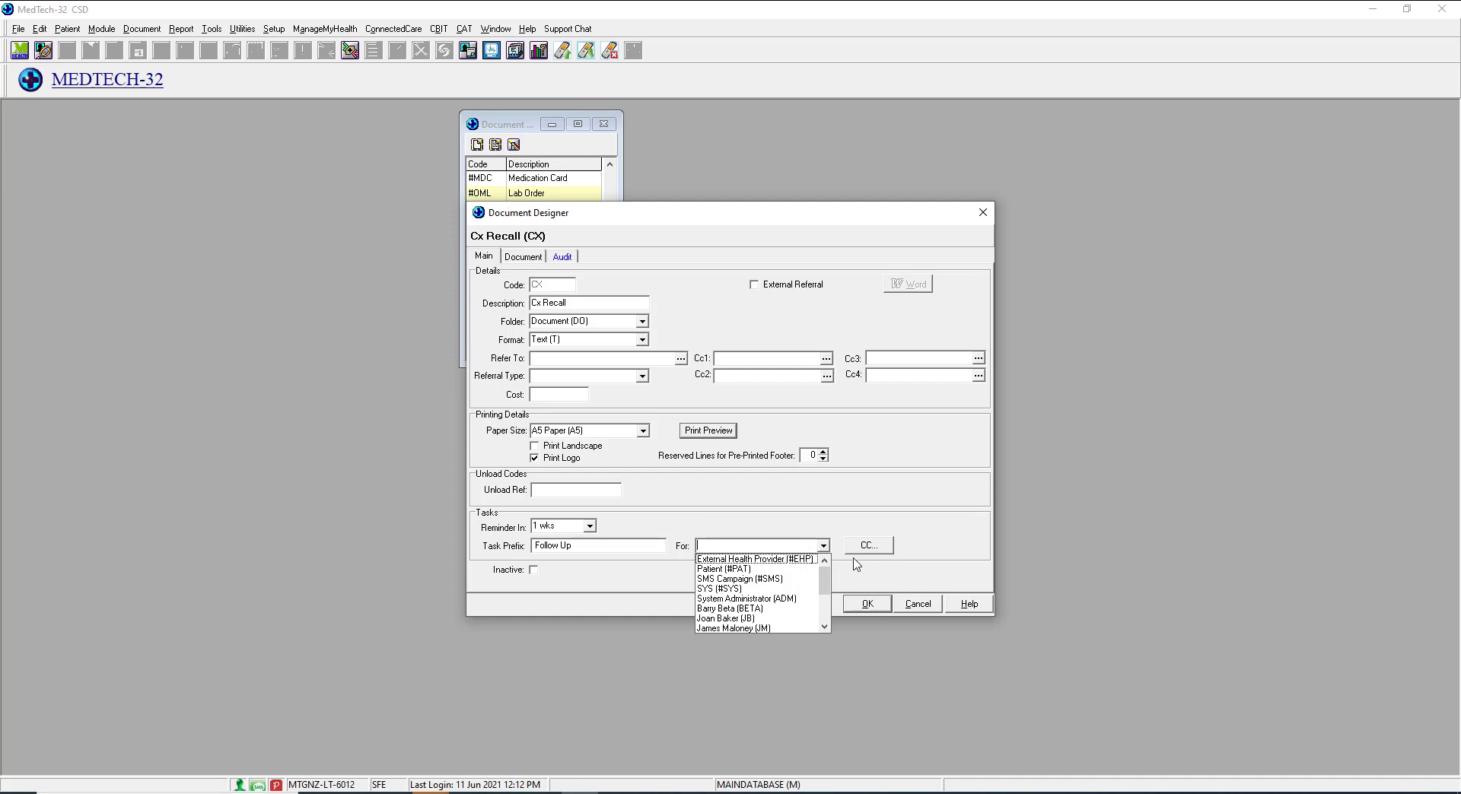
{"action": "left_click", "coordinate": [860, 513]}
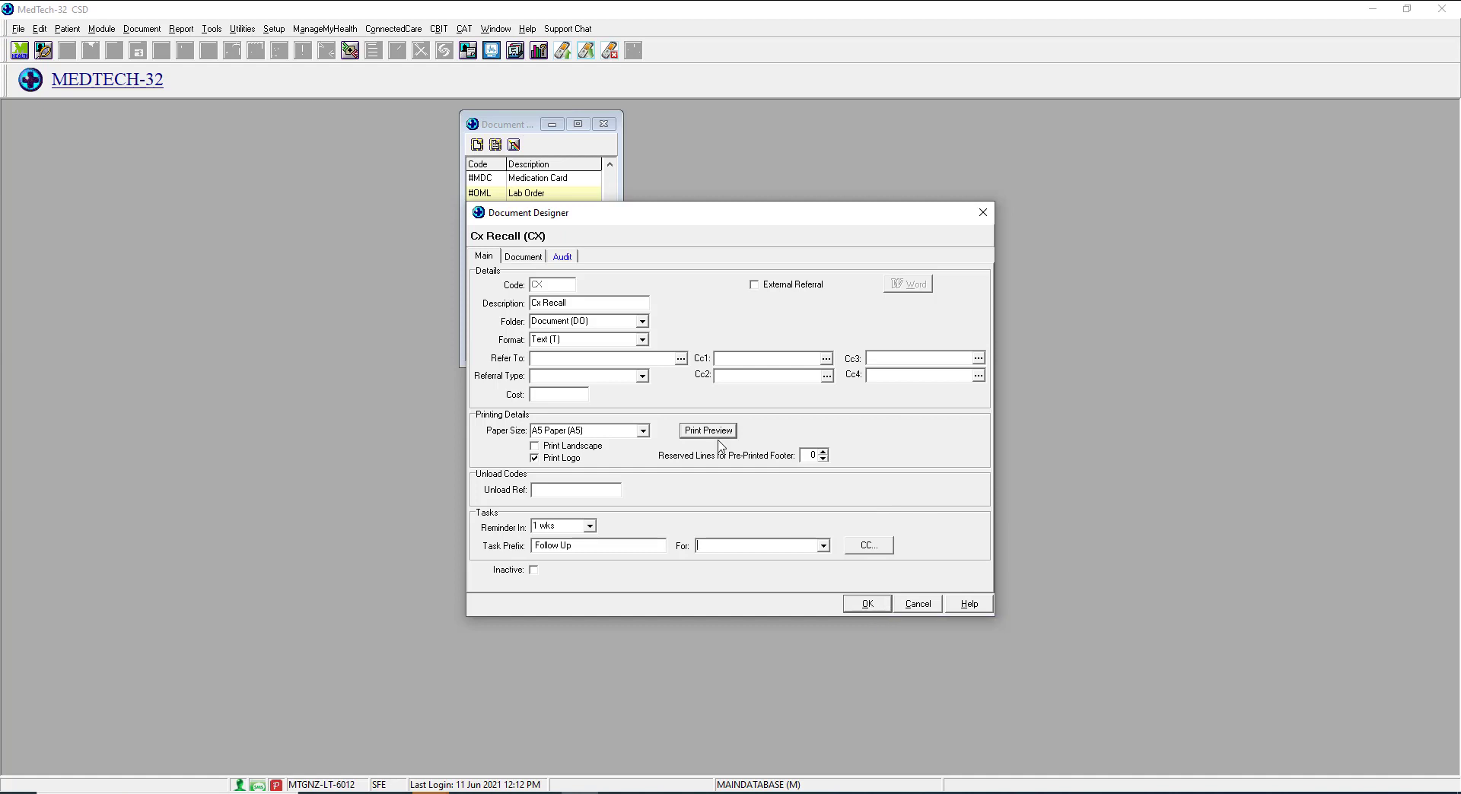
In the letter body, replace the GP number merge field at the start with NZMC Number (GP_NZMC_NO) from Patients GP Keywords (GP).
{"action": "left_click", "coordinate": [525, 262]}
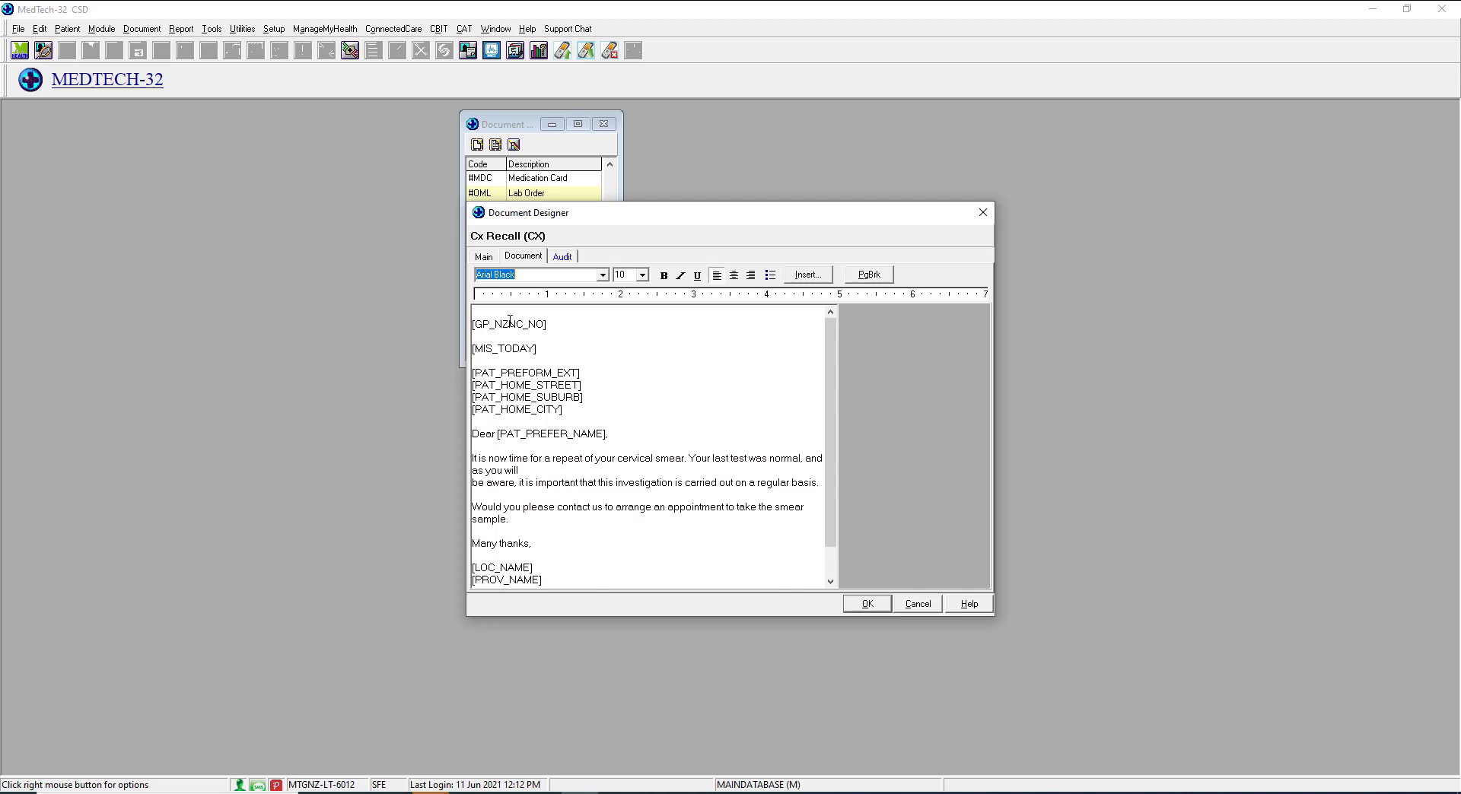
{"action": "left_click", "coordinate": [554, 327]}
{"action": "left_click_drag", "start_coordinate": [553, 327], "coordinate": [462, 319]}
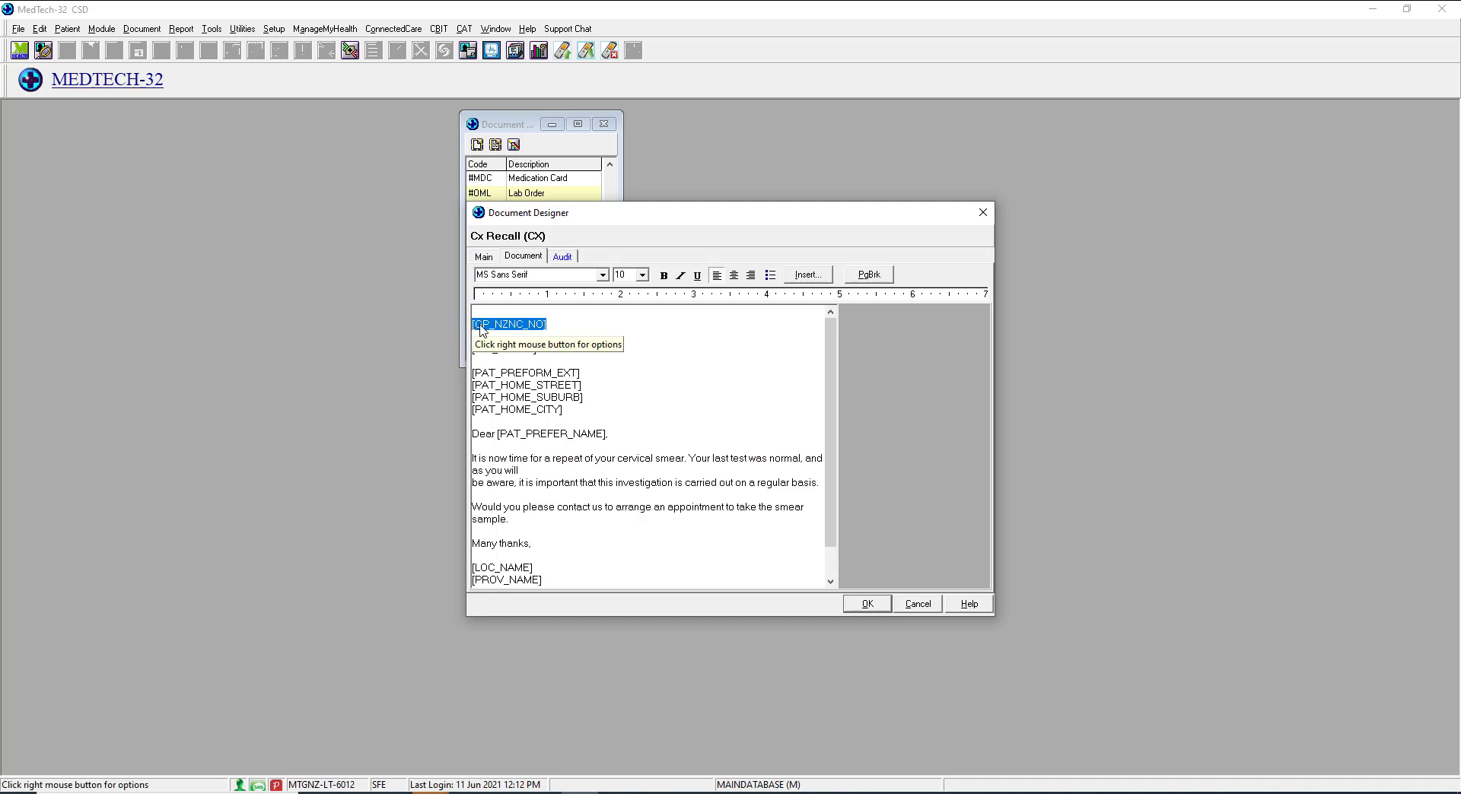
{"action": "key", "text": "Delete"}
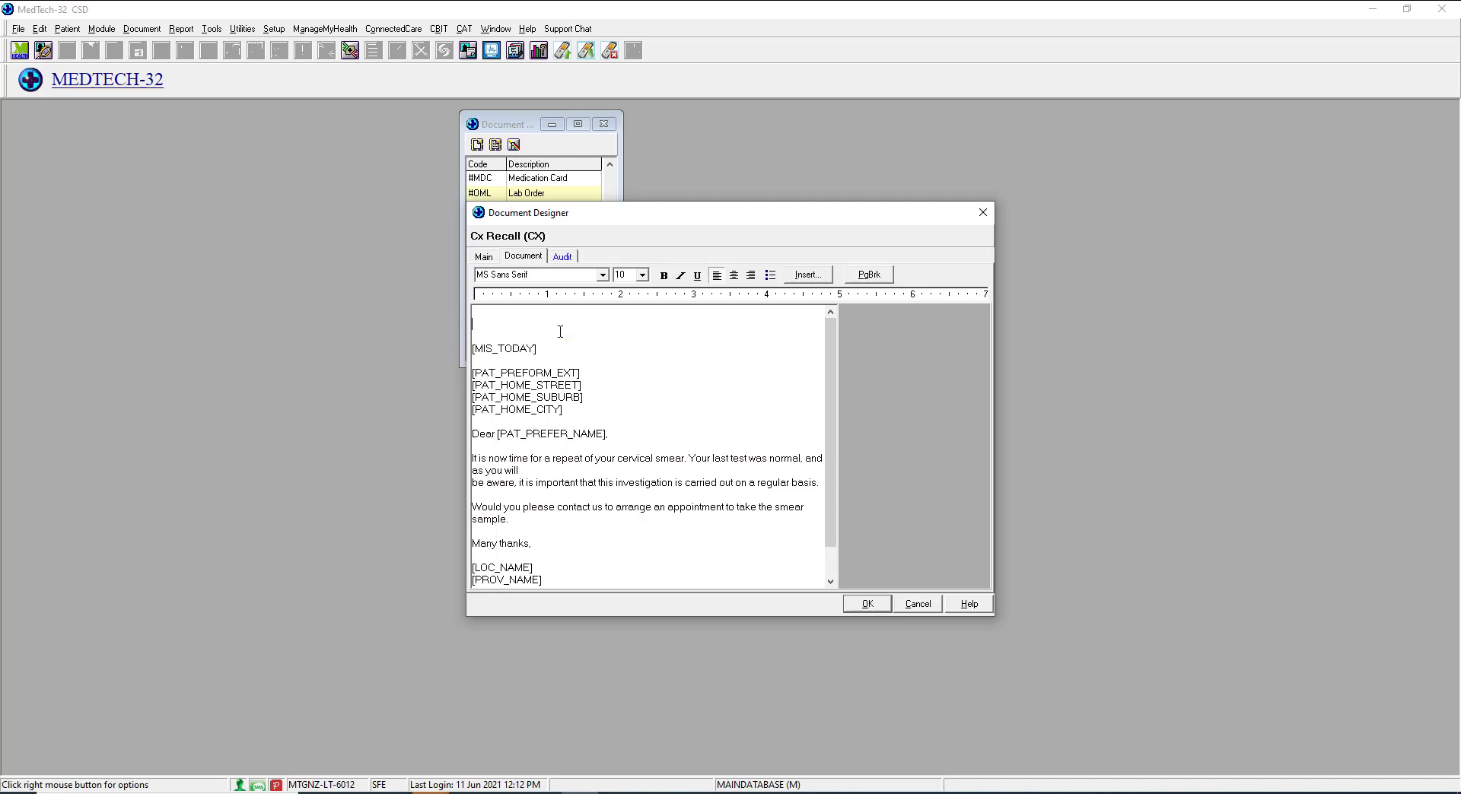
{"action": "left_click", "coordinate": [809, 277]}
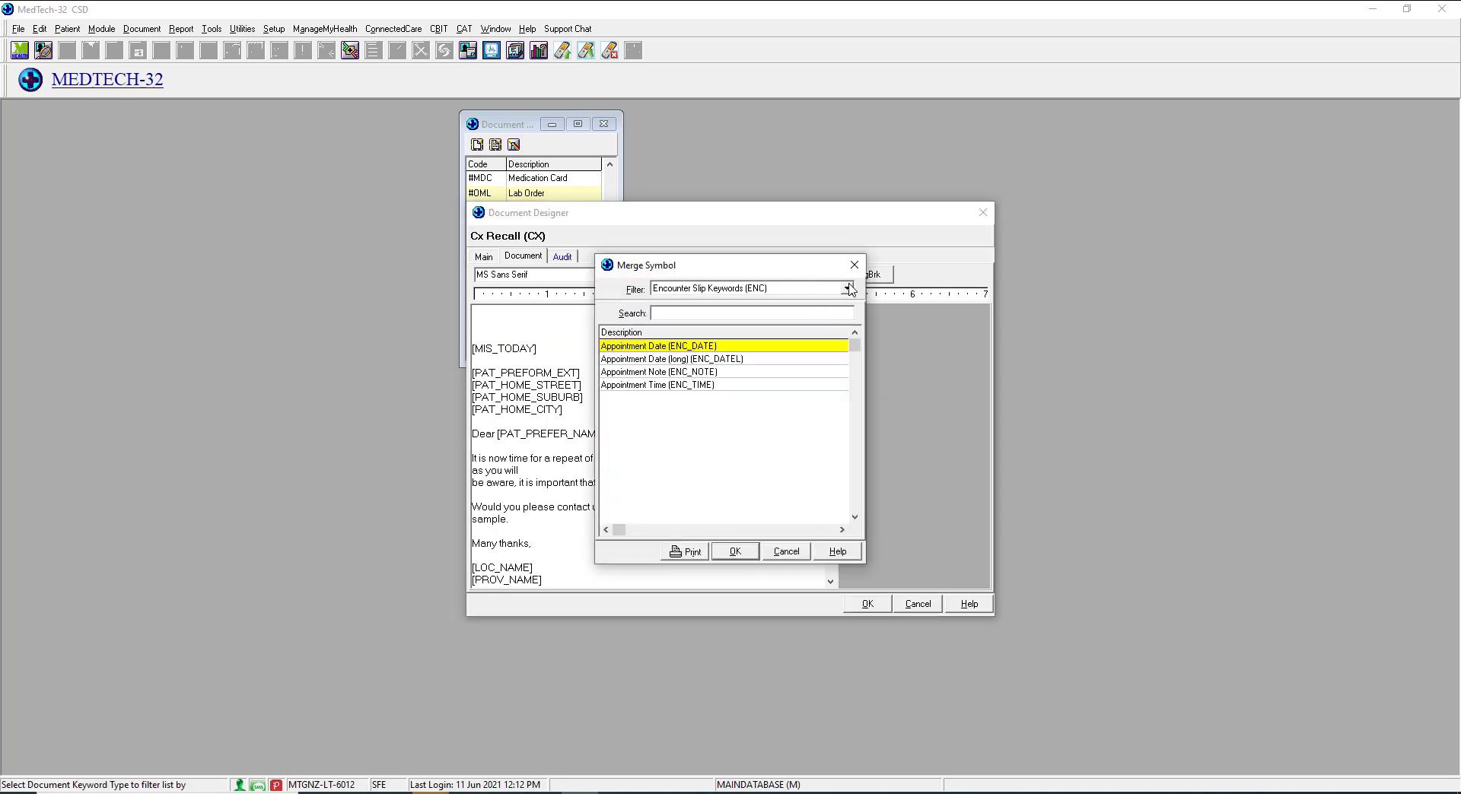
{"action": "left_click", "coordinate": [847, 290]}
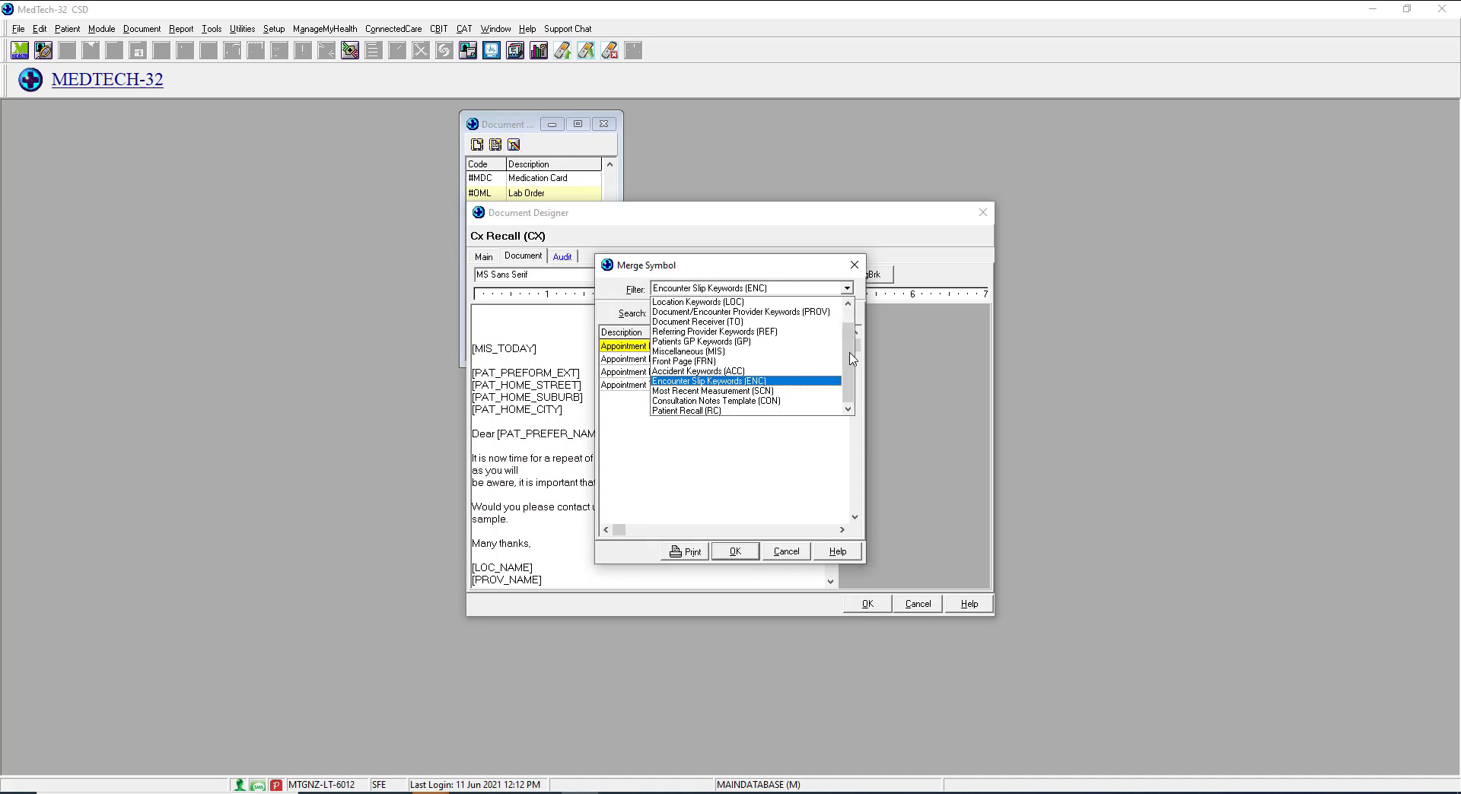
{"action": "mouse_move", "coordinate": [852, 359]}
{"action": "left_mouse_down"}
{"action": "mouse_move", "coordinate": [850, 344]}
{"action": "mouse_move", "coordinate": [849, 369]}
{"action": "left_mouse_up"}
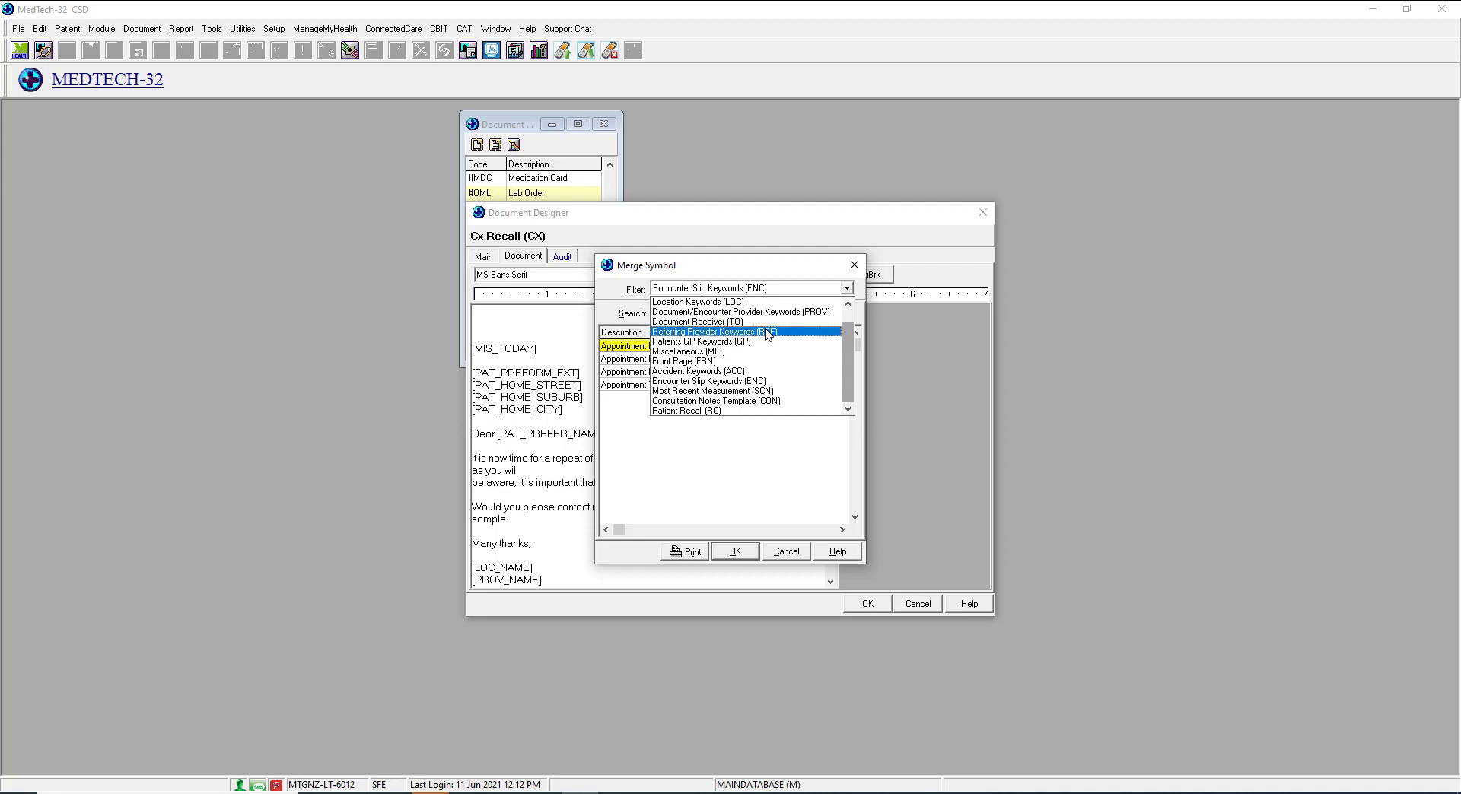
{"action": "left_click", "coordinate": [761, 346]}
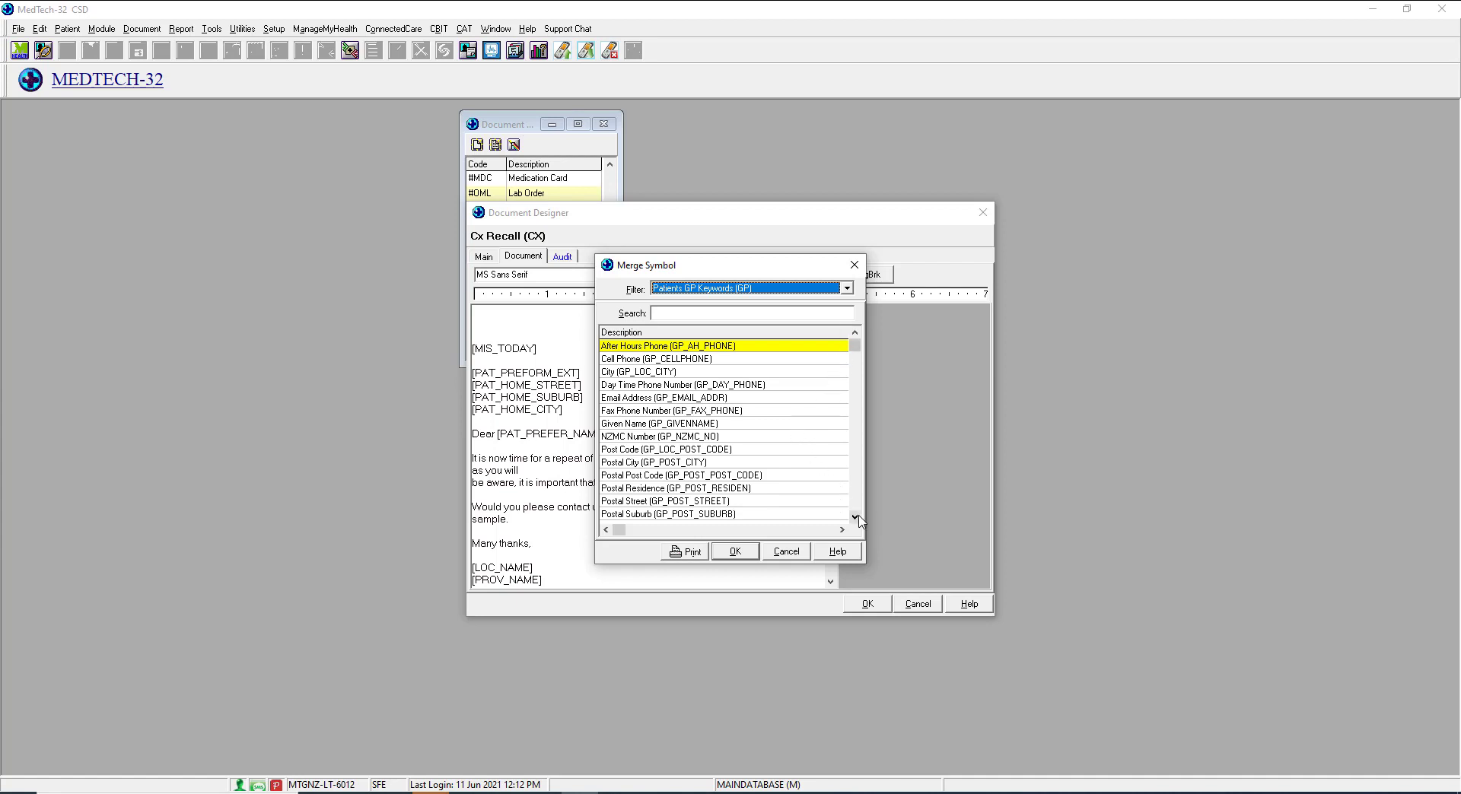
{"action": "left_click", "coordinate": [678, 312]}
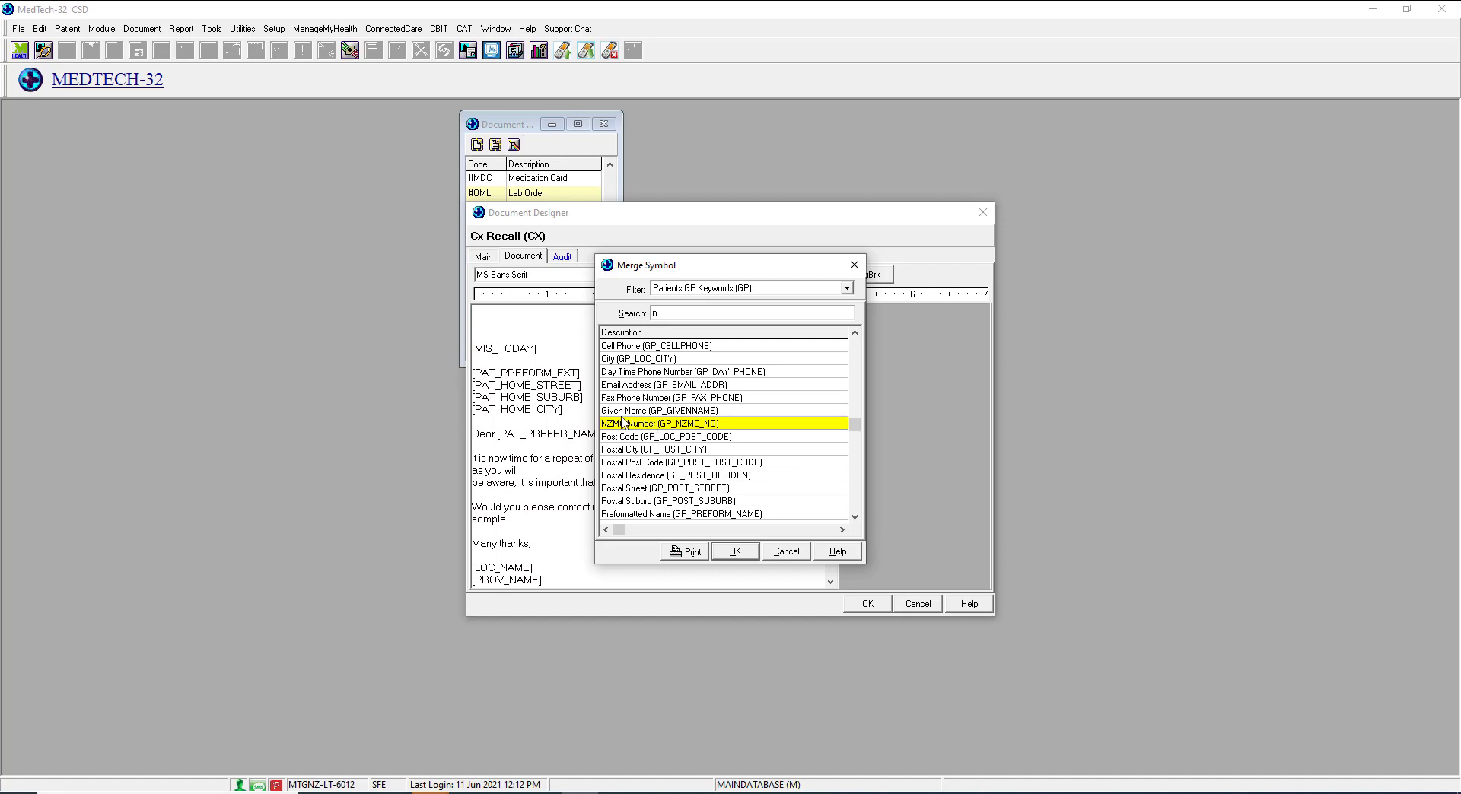
{"action": "left_click", "coordinate": [735, 552]}
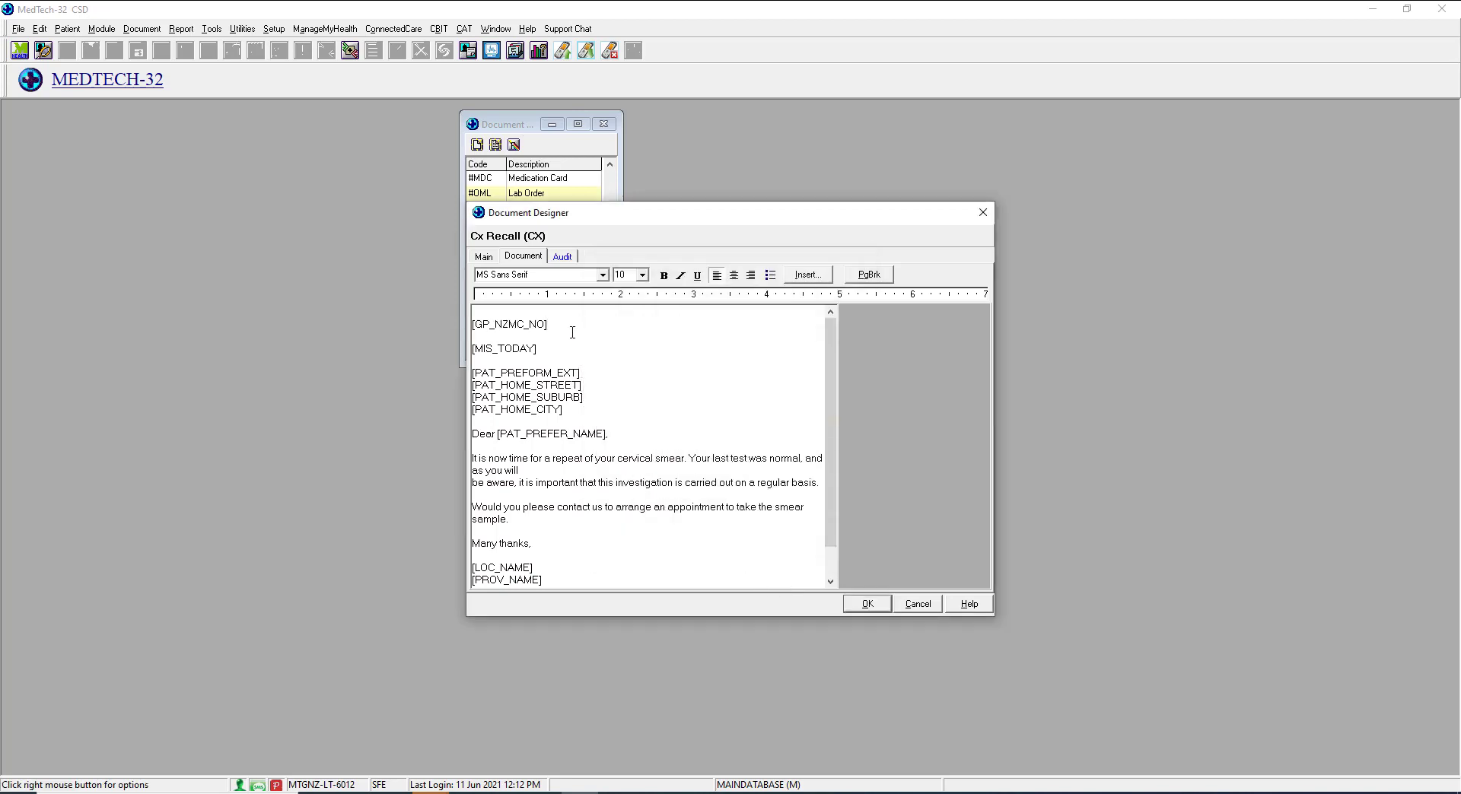
Delete the date merge field in the letter and reinsert Todays Date (MIS_TODAY) from the Miscellaneous (MIS) keywords.
{"action": "left_click", "coordinate": [553, 350]}
{"action": "left_click_drag", "start_coordinate": [535, 347], "coordinate": [468, 350]}
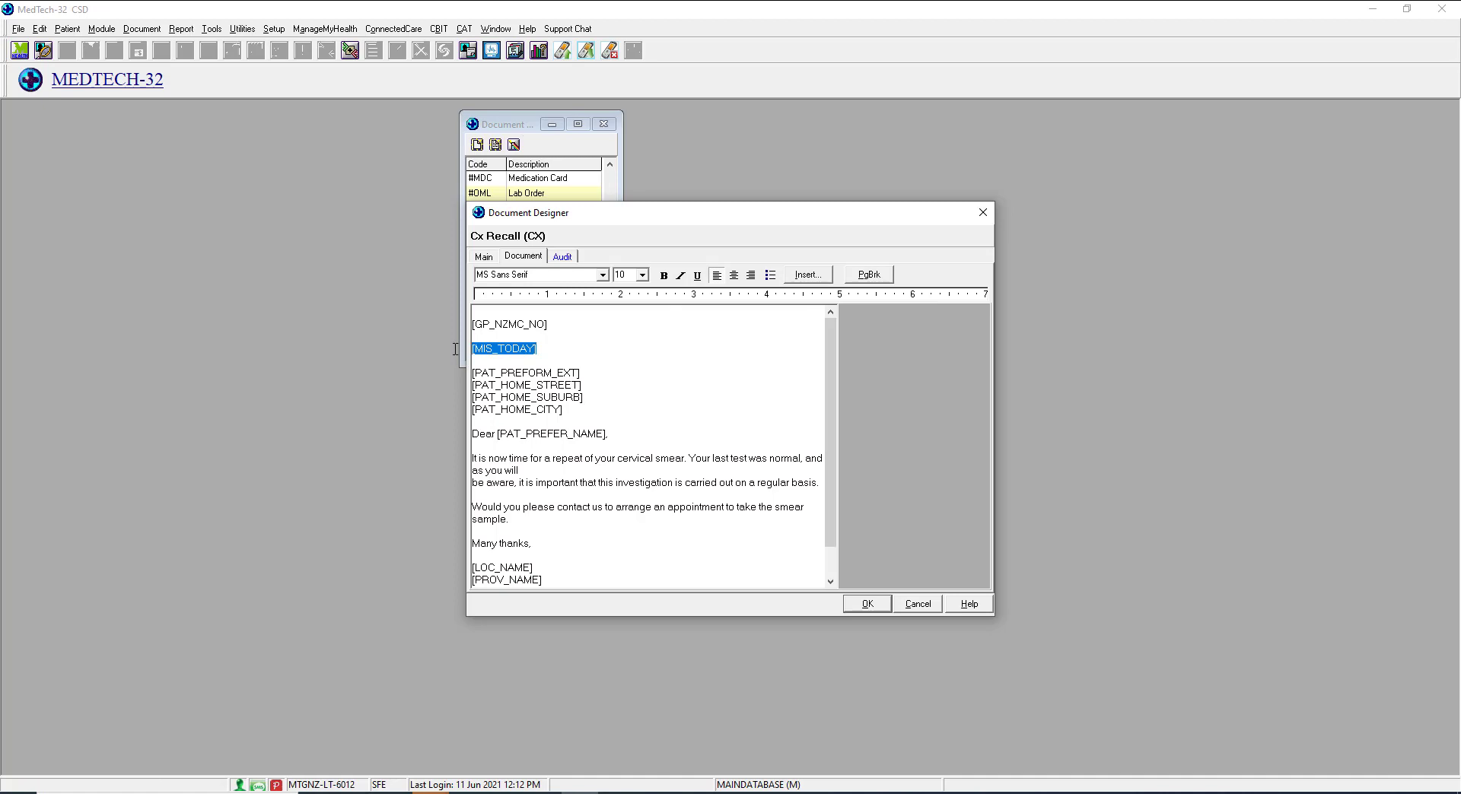
{"action": "key", "text": "Delete"}
{"action": "left_click", "coordinate": [806, 275]}
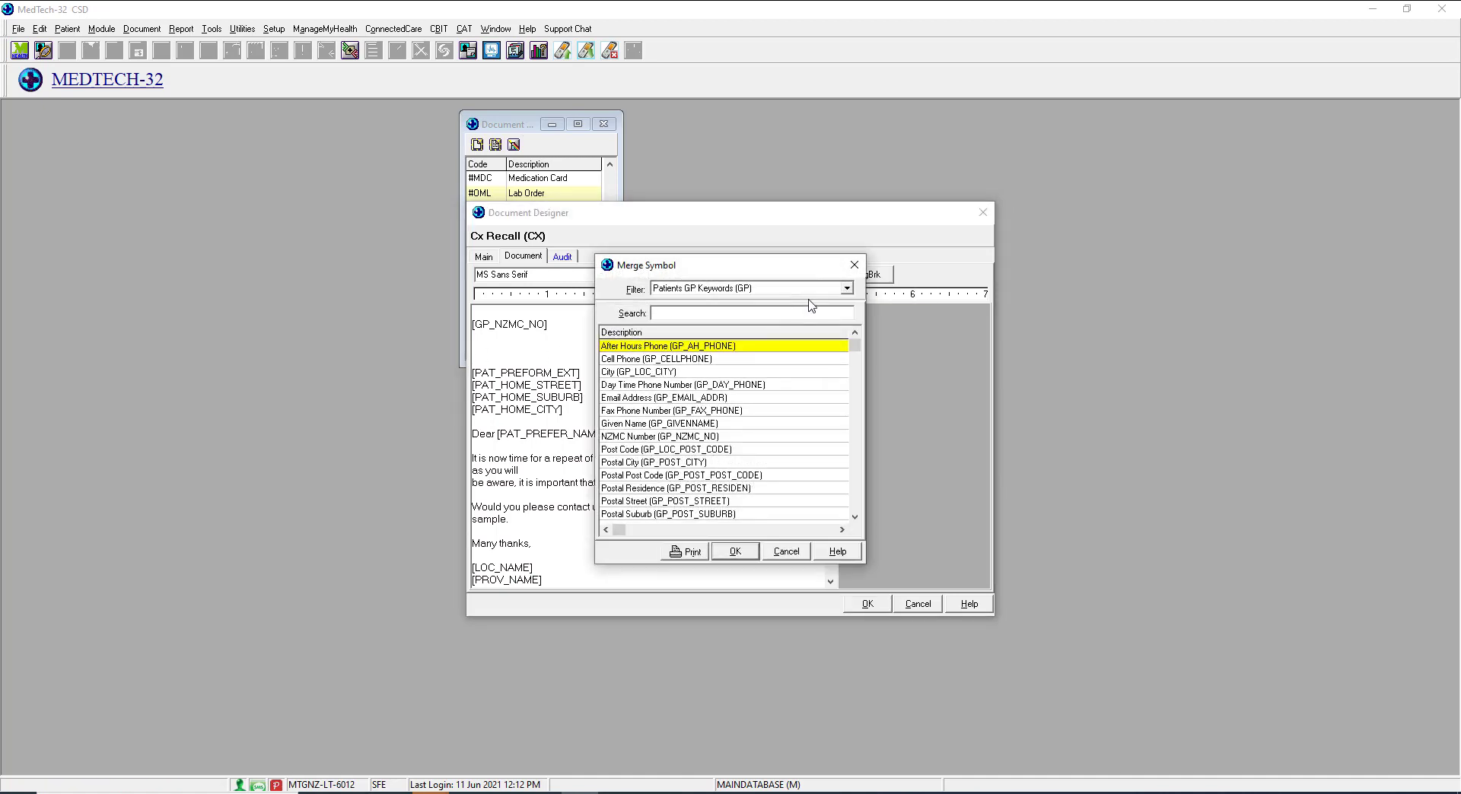
{"action": "left_click", "coordinate": [847, 288]}
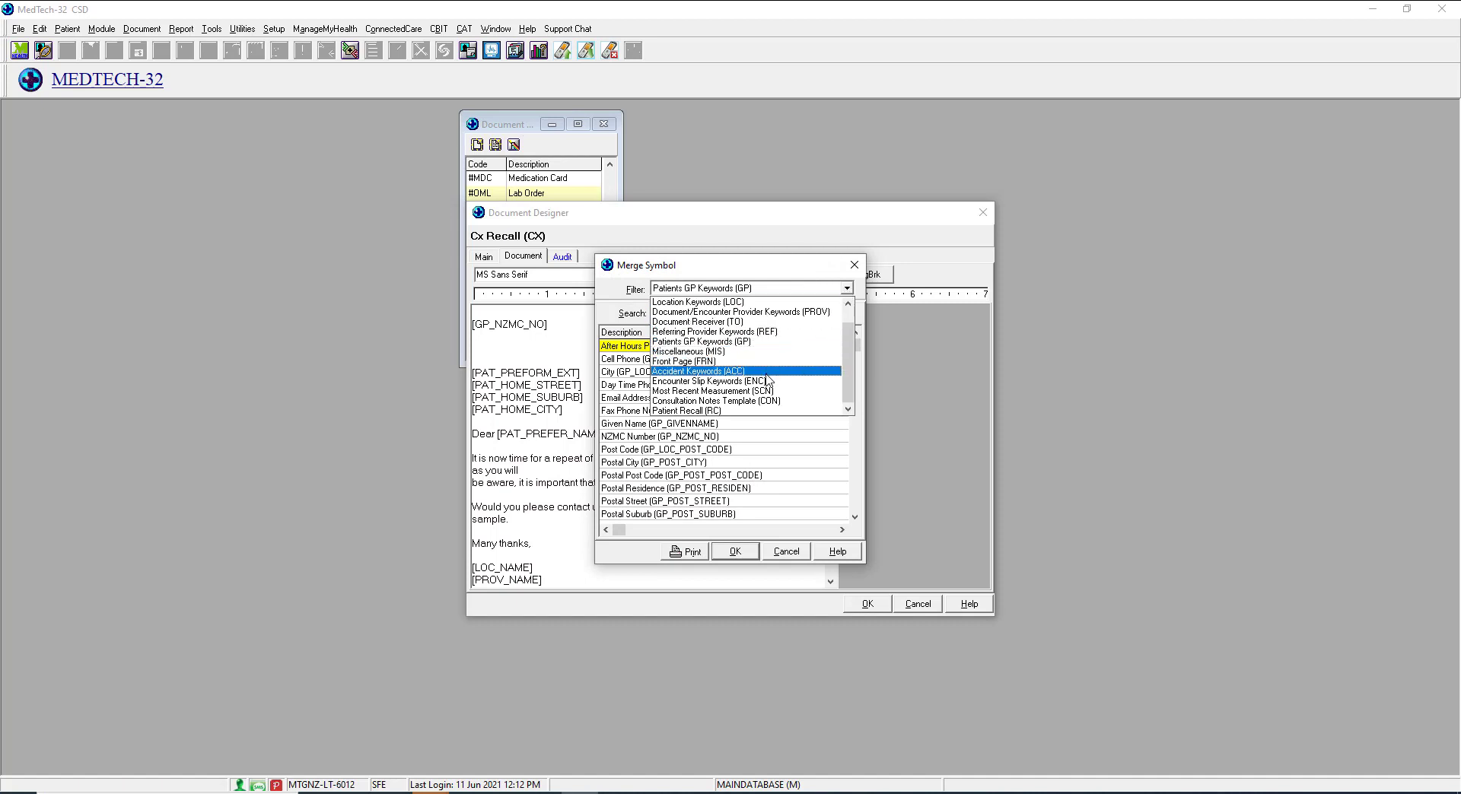
{"action": "left_click", "coordinate": [735, 351]}
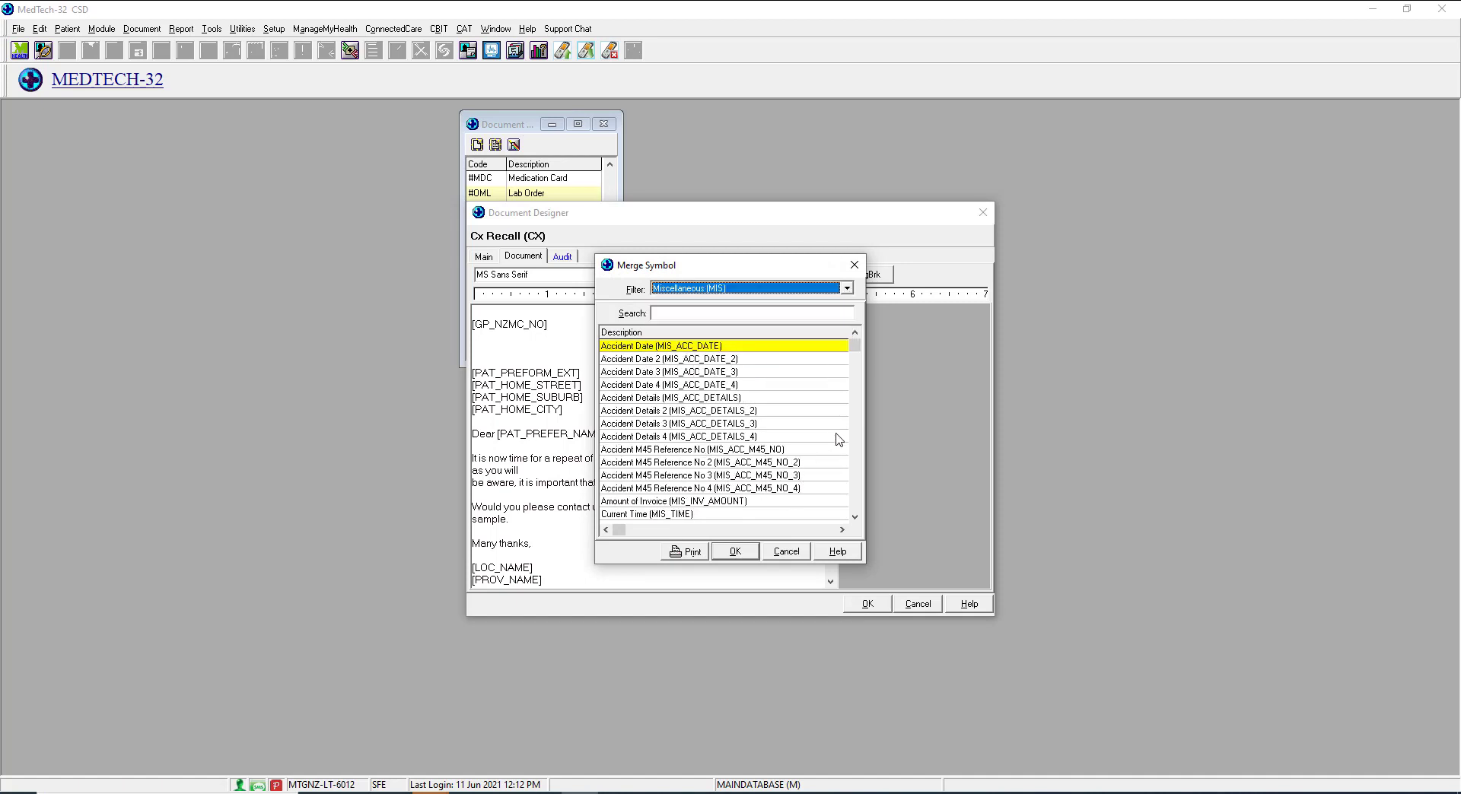
{"action": "left_click_drag", "start_coordinate": [856, 519], "coordinate": [855, 519]}
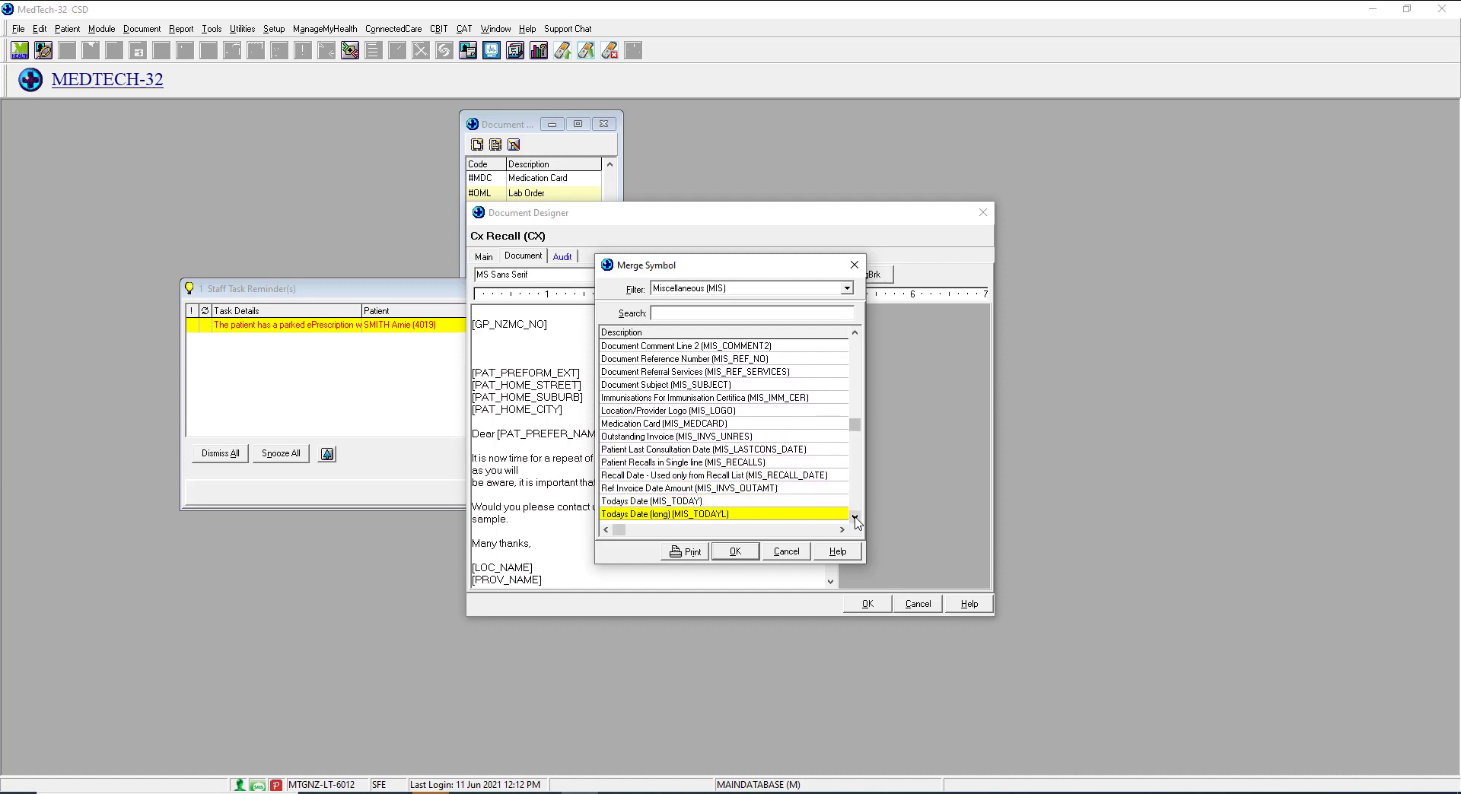
{"action": "left_click", "coordinate": [725, 504]}
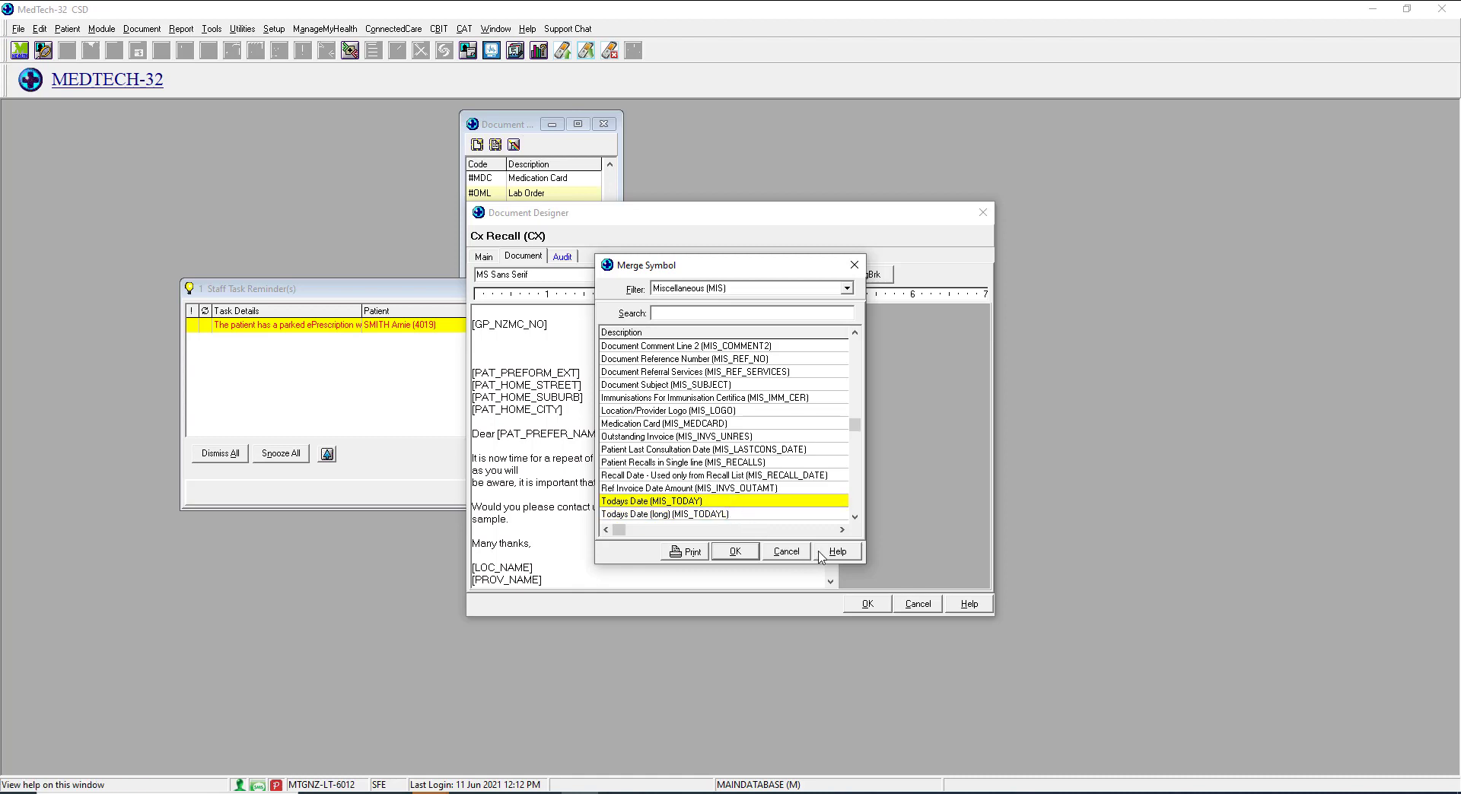
{"action": "left_click", "coordinate": [728, 553]}
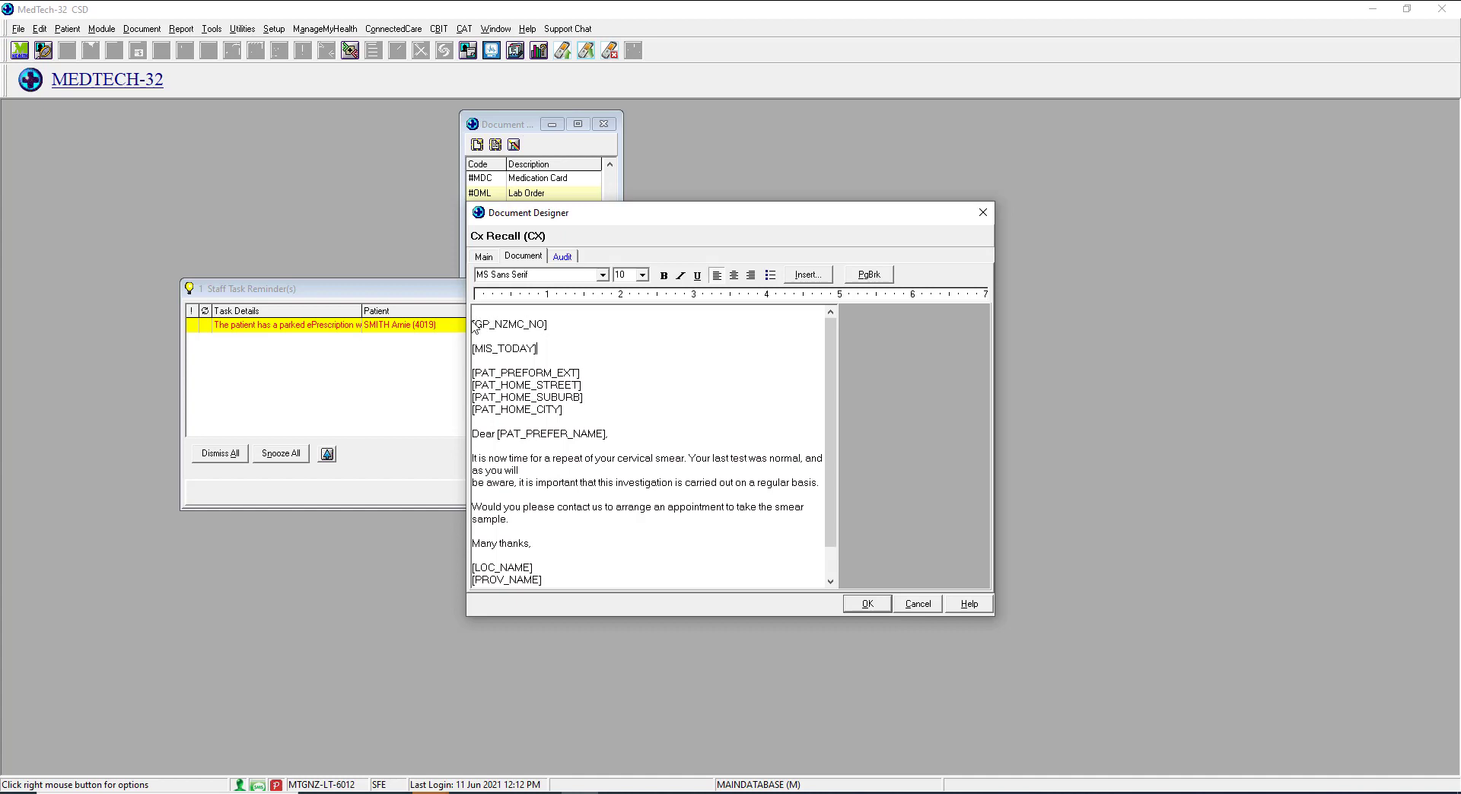
Select the whole letter text and view the available fonts without choosing a different one.
{"action": "left_click_drag", "start_coordinate": [473, 323], "coordinate": [654, 560]}
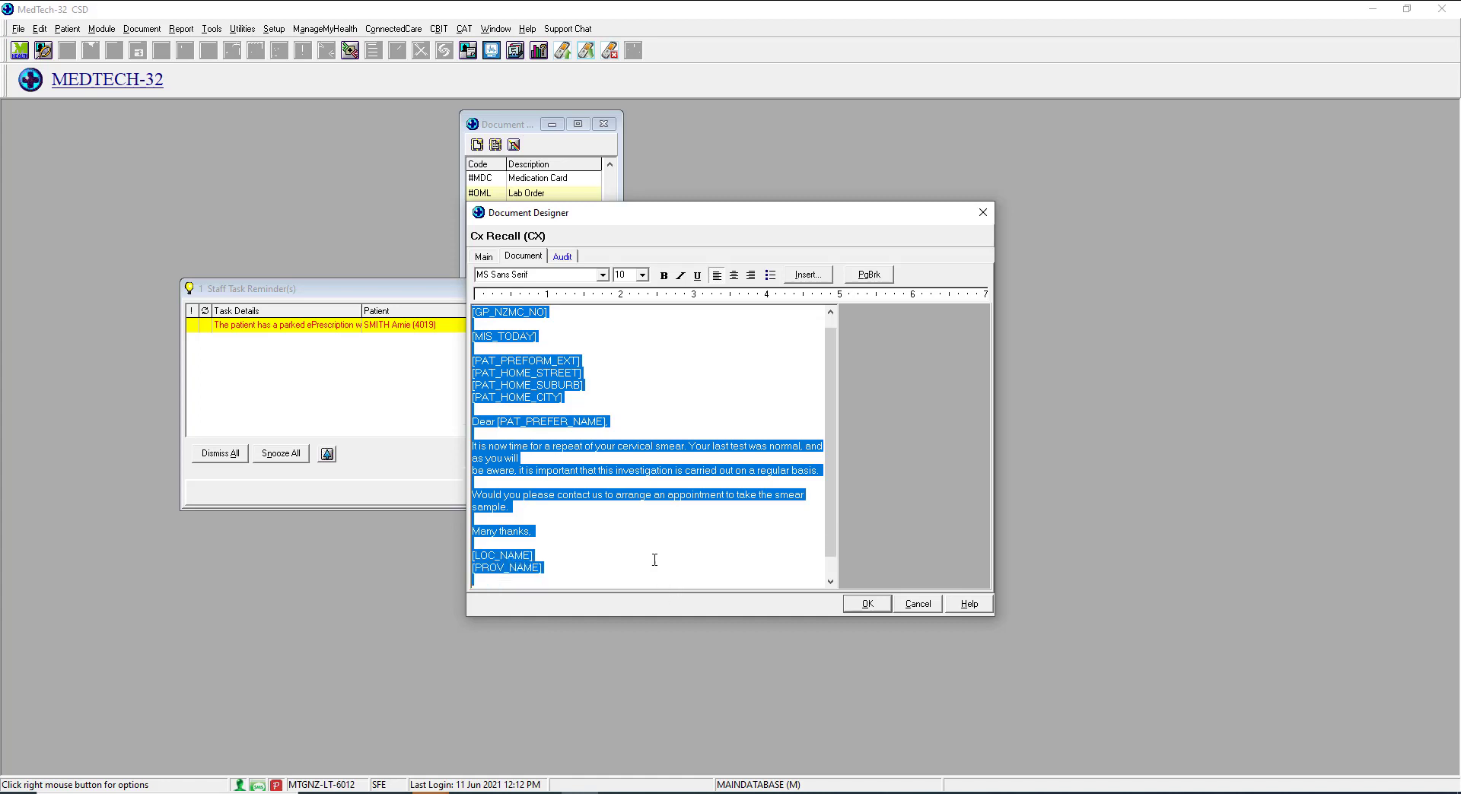
{"action": "left_click", "coordinate": [603, 275]}
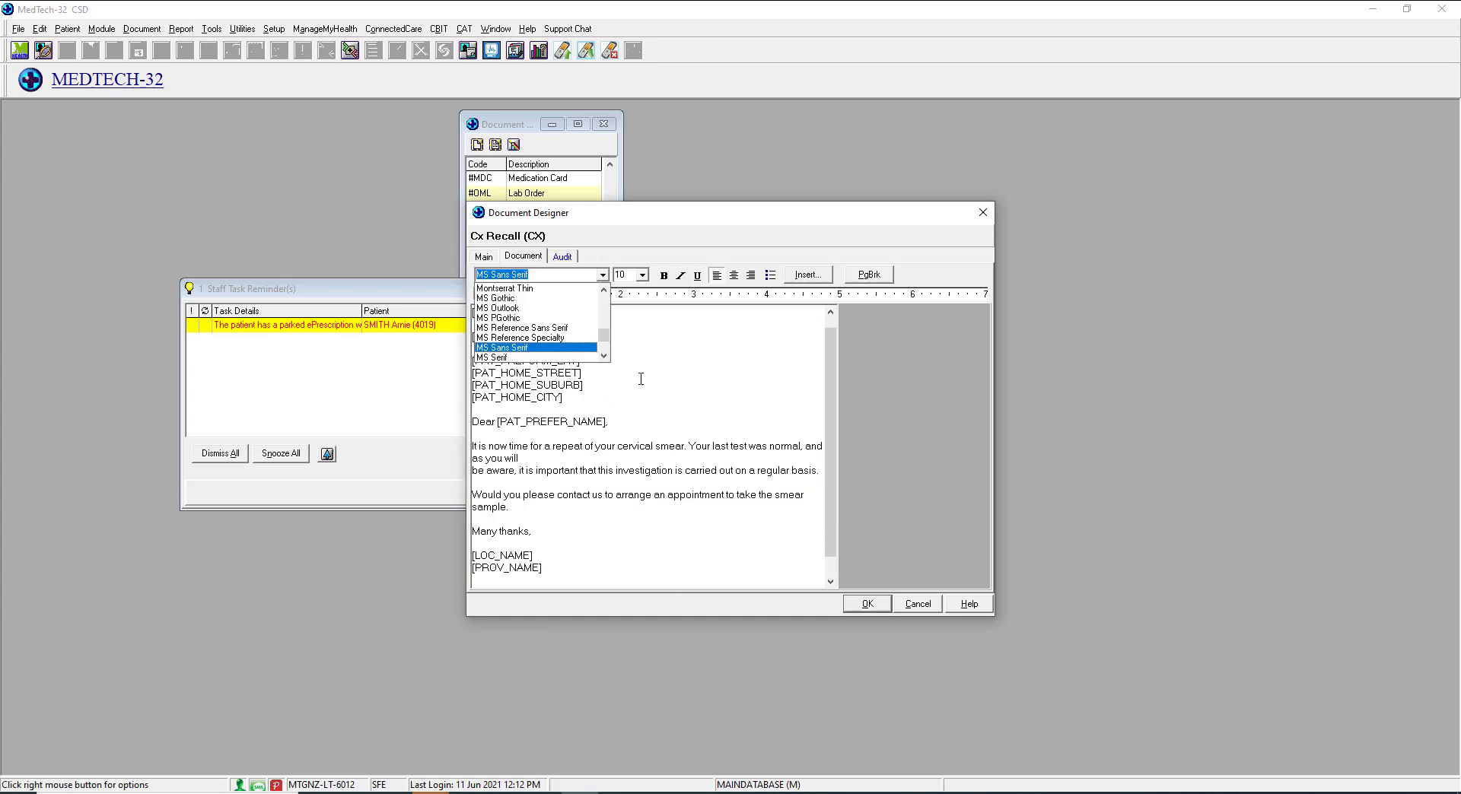
{"action": "left_click", "coordinate": [651, 328]}
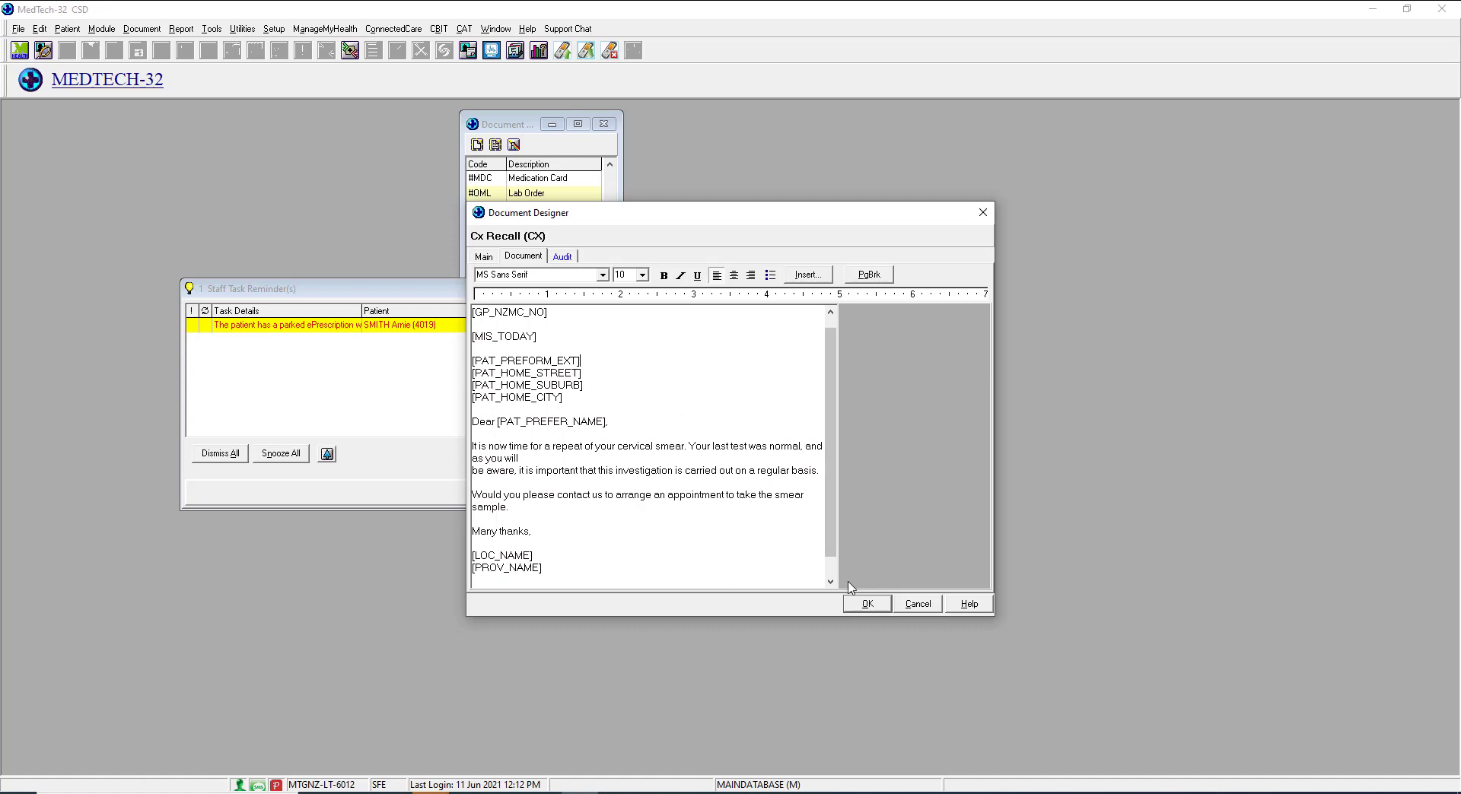
Save the Cx Recall document and close the document list, dismissing the staff task reminder.
{"action": "left_click", "coordinate": [868, 604]}
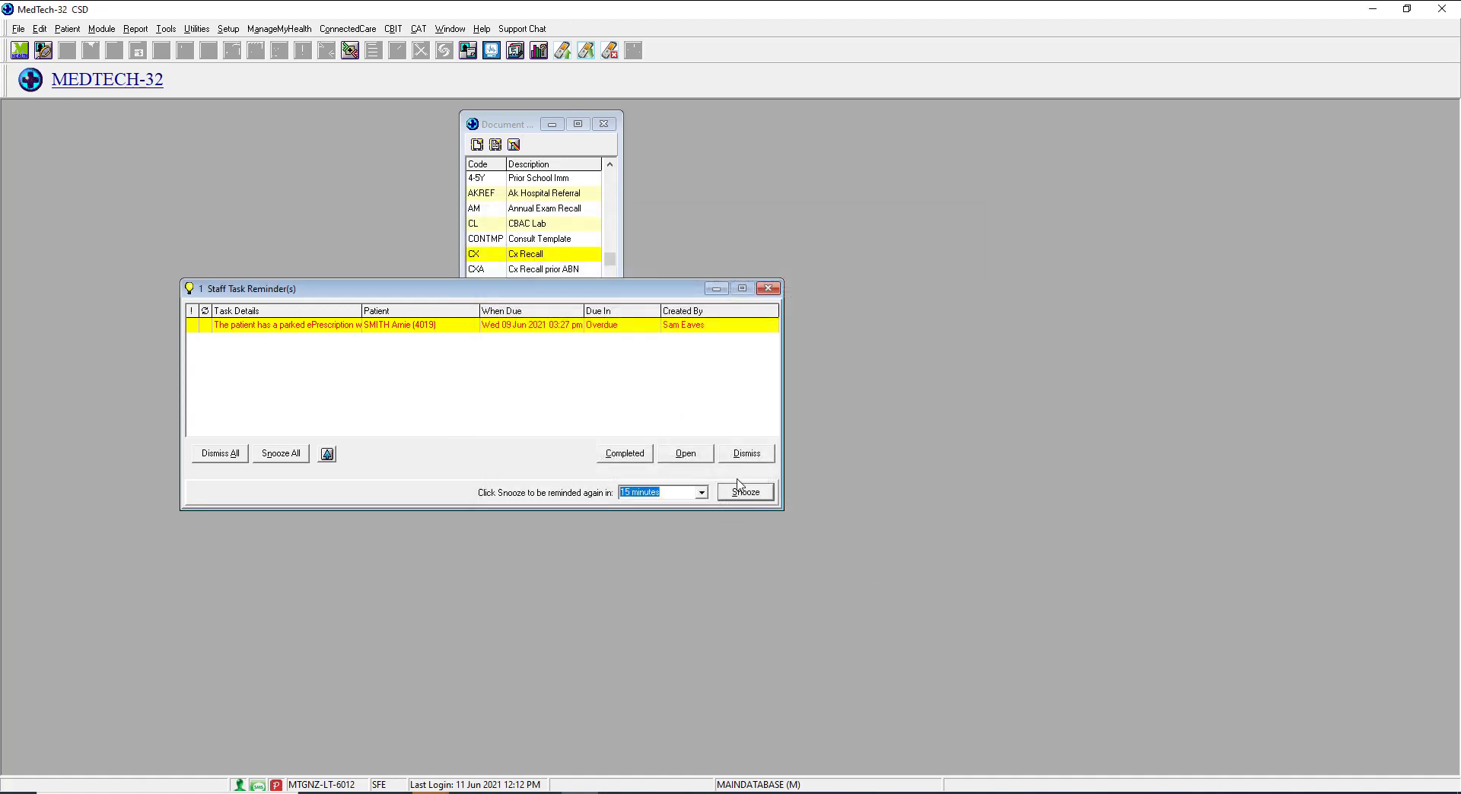
{"action": "left_click", "coordinate": [744, 456]}
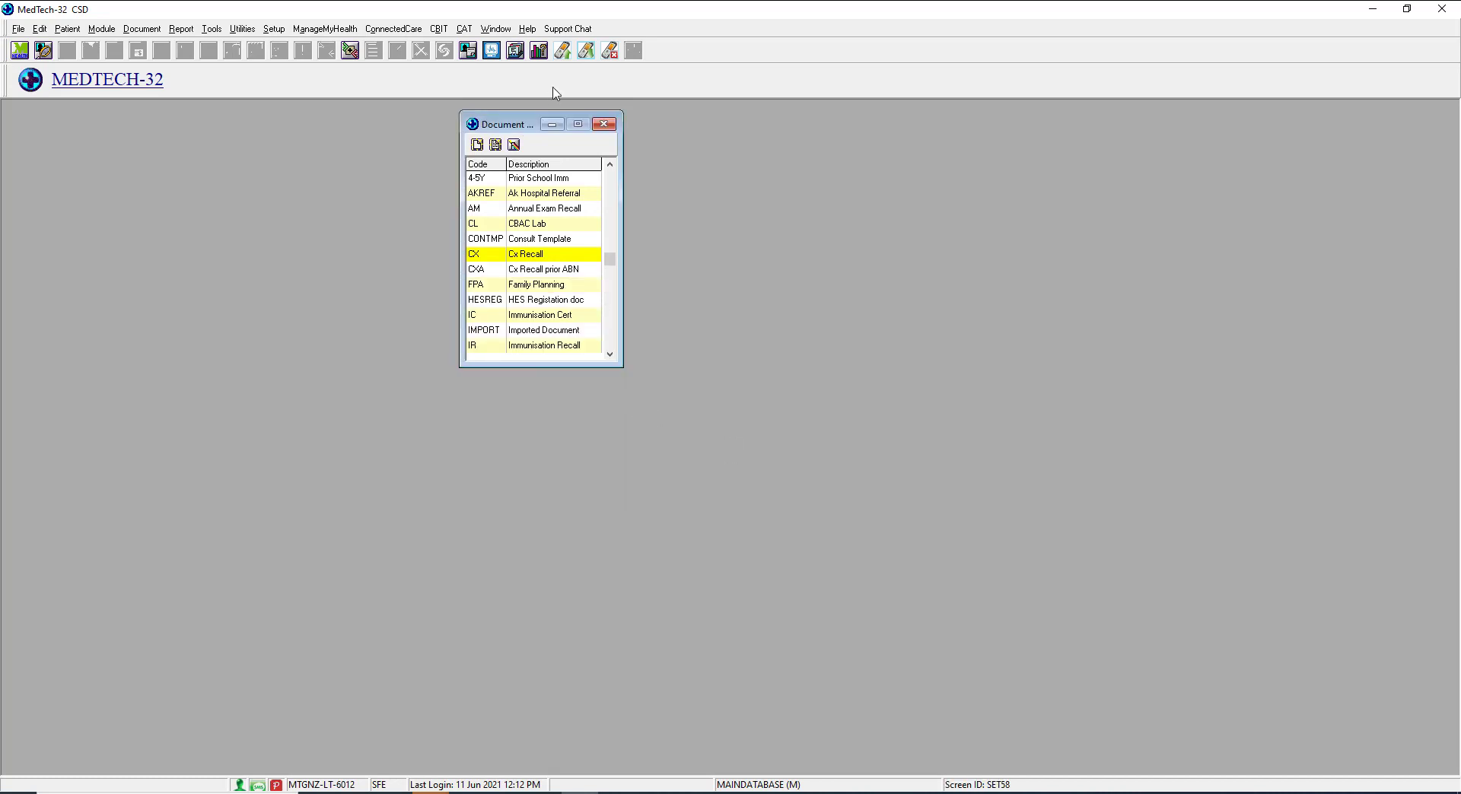
{"action": "left_click", "coordinate": [604, 125]}
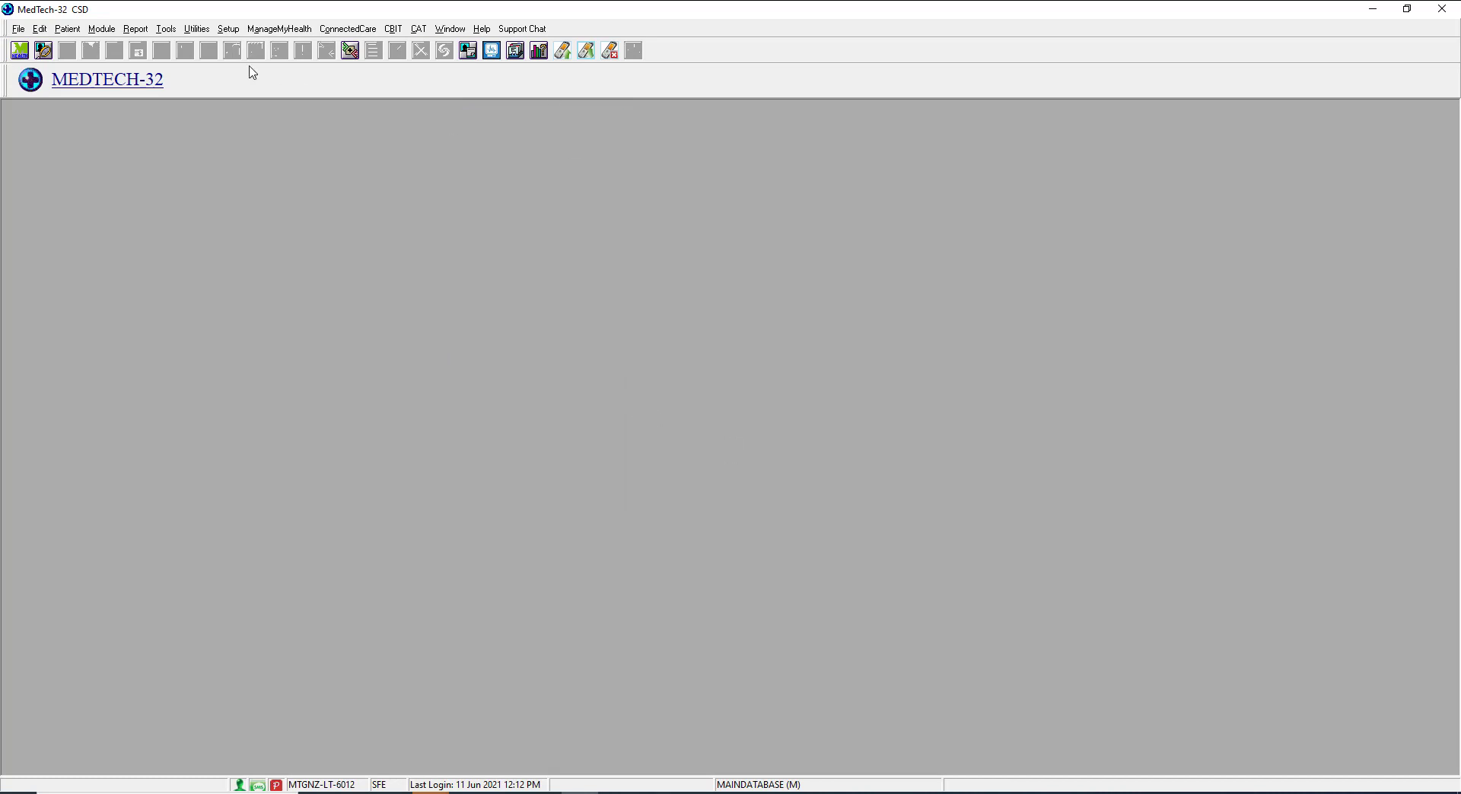
Open the Screening Terms setup list and view a blank new screening term form without saving it.
{"action": "left_click", "coordinate": [227, 30]}
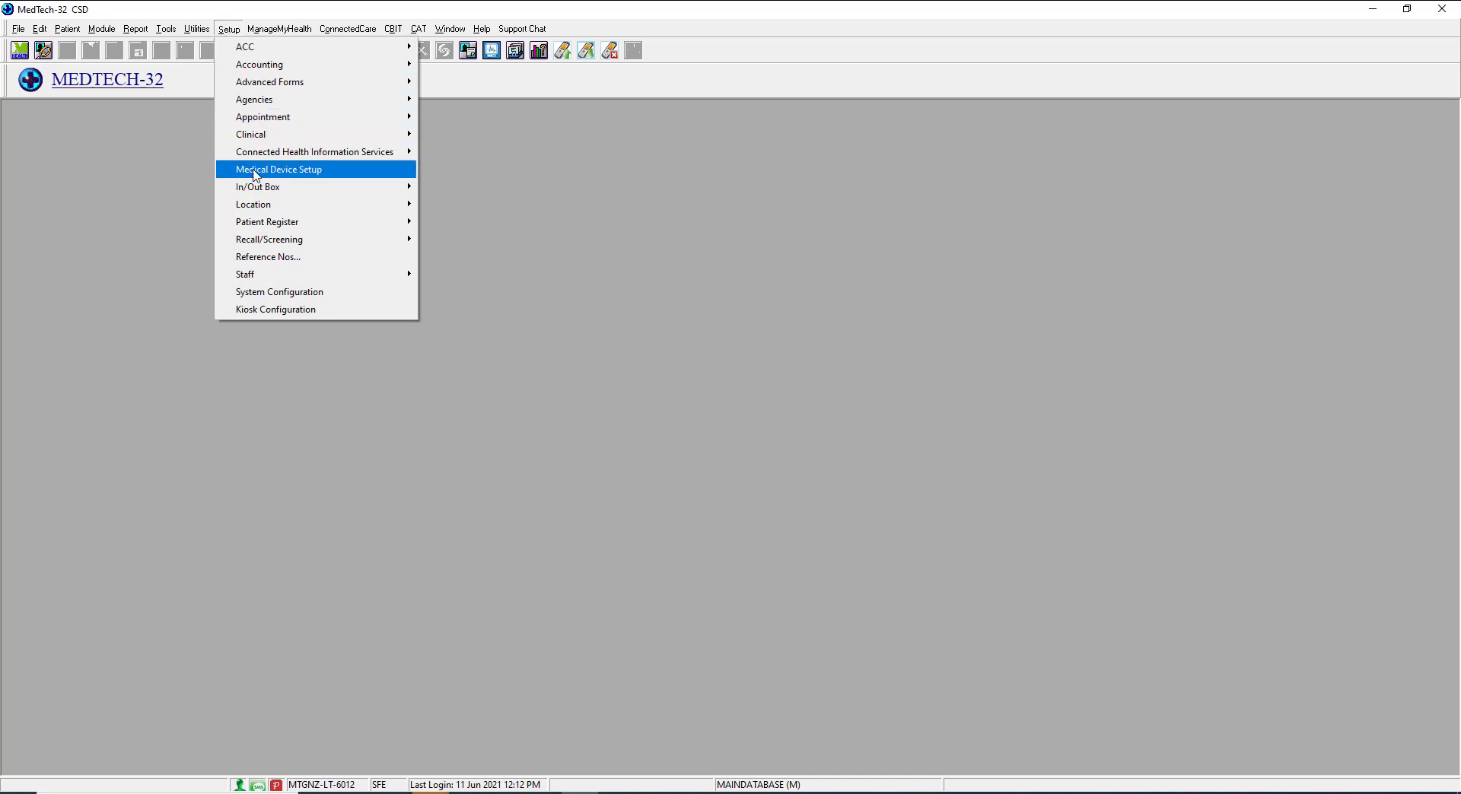
{"action": "mouse_move", "coordinate": [278, 244]}
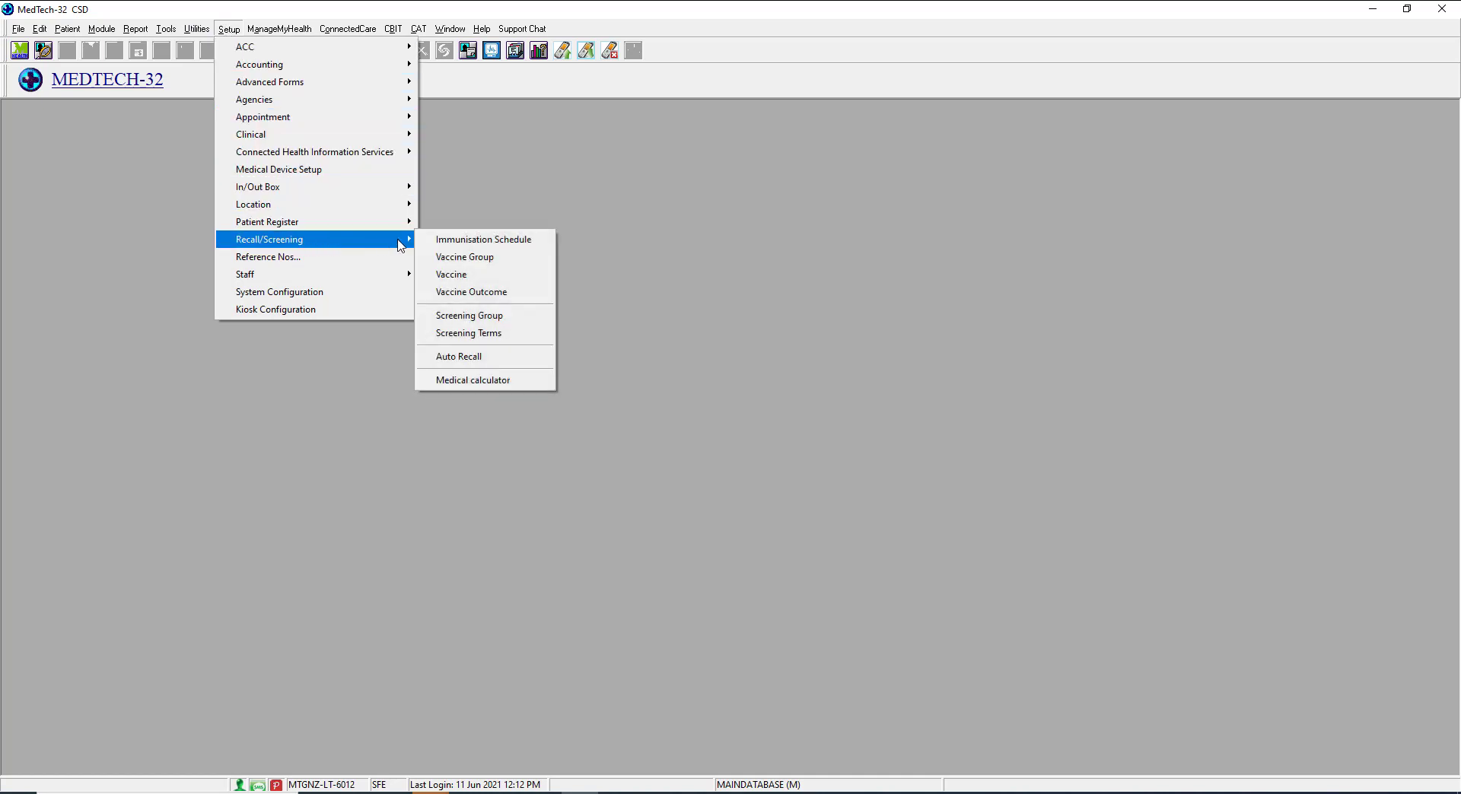
{"action": "left_click", "coordinate": [482, 335]}
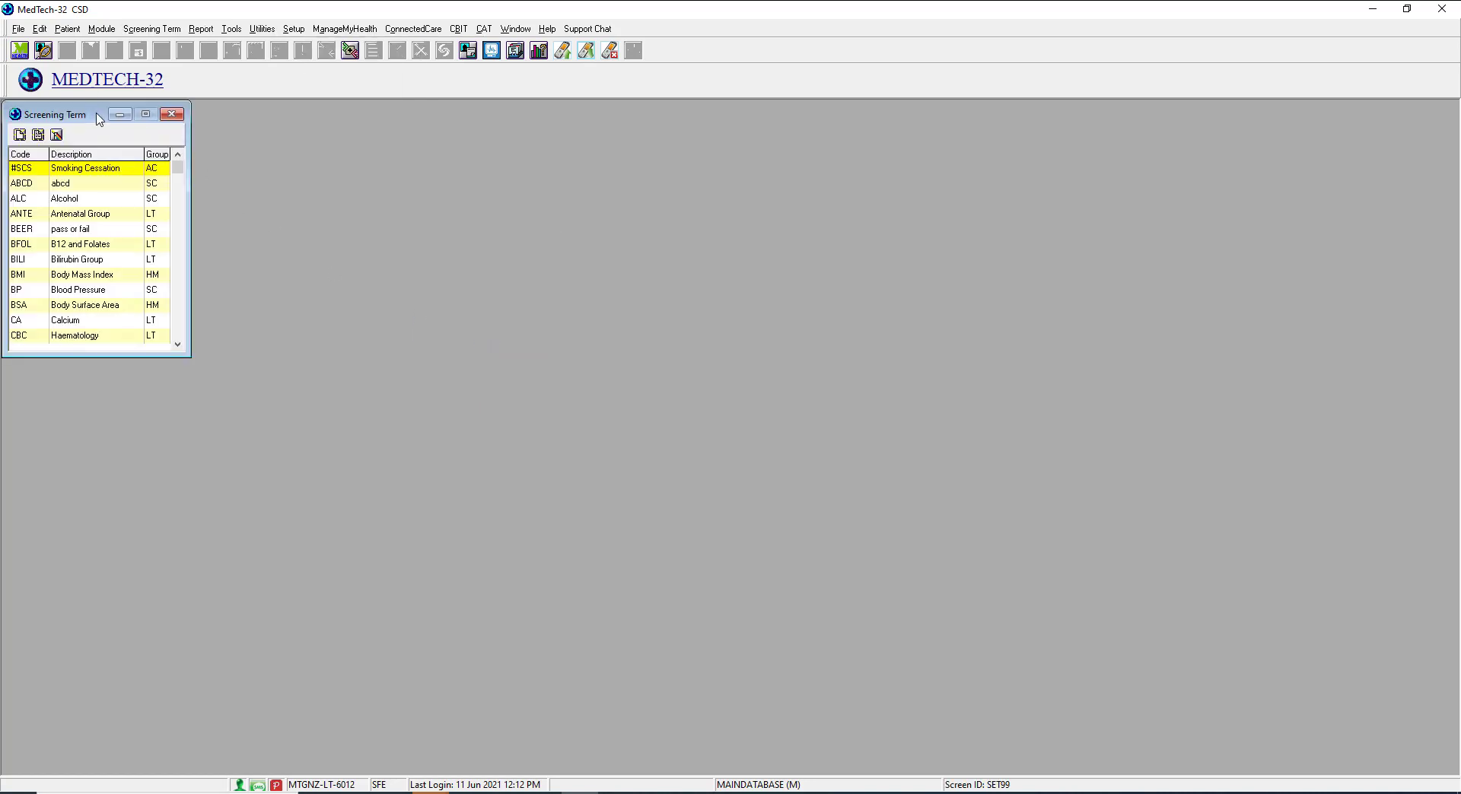
{"action": "left_click_drag", "start_coordinate": [100, 118], "coordinate": [489, 173]}
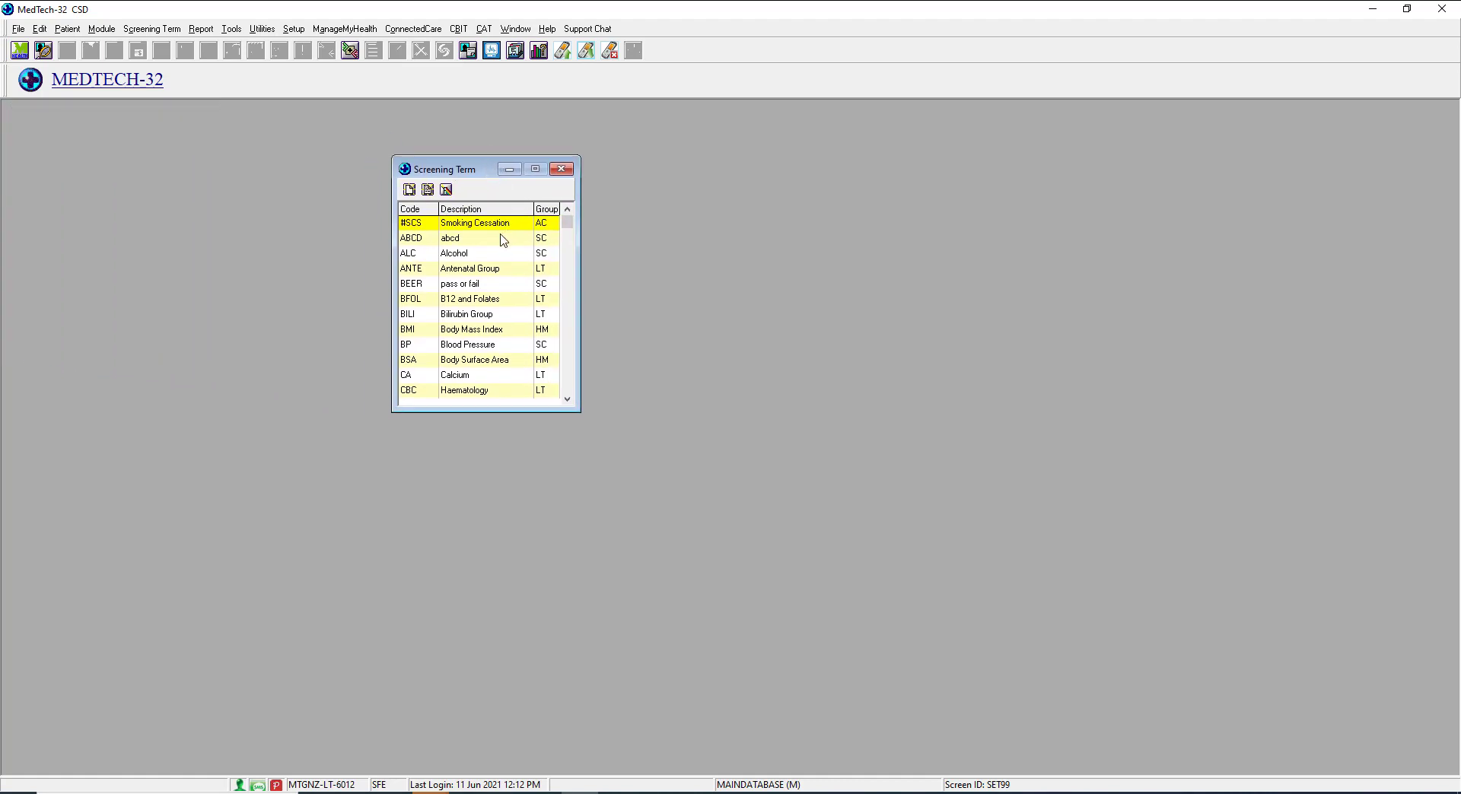
{"action": "left_click", "coordinate": [410, 189]}
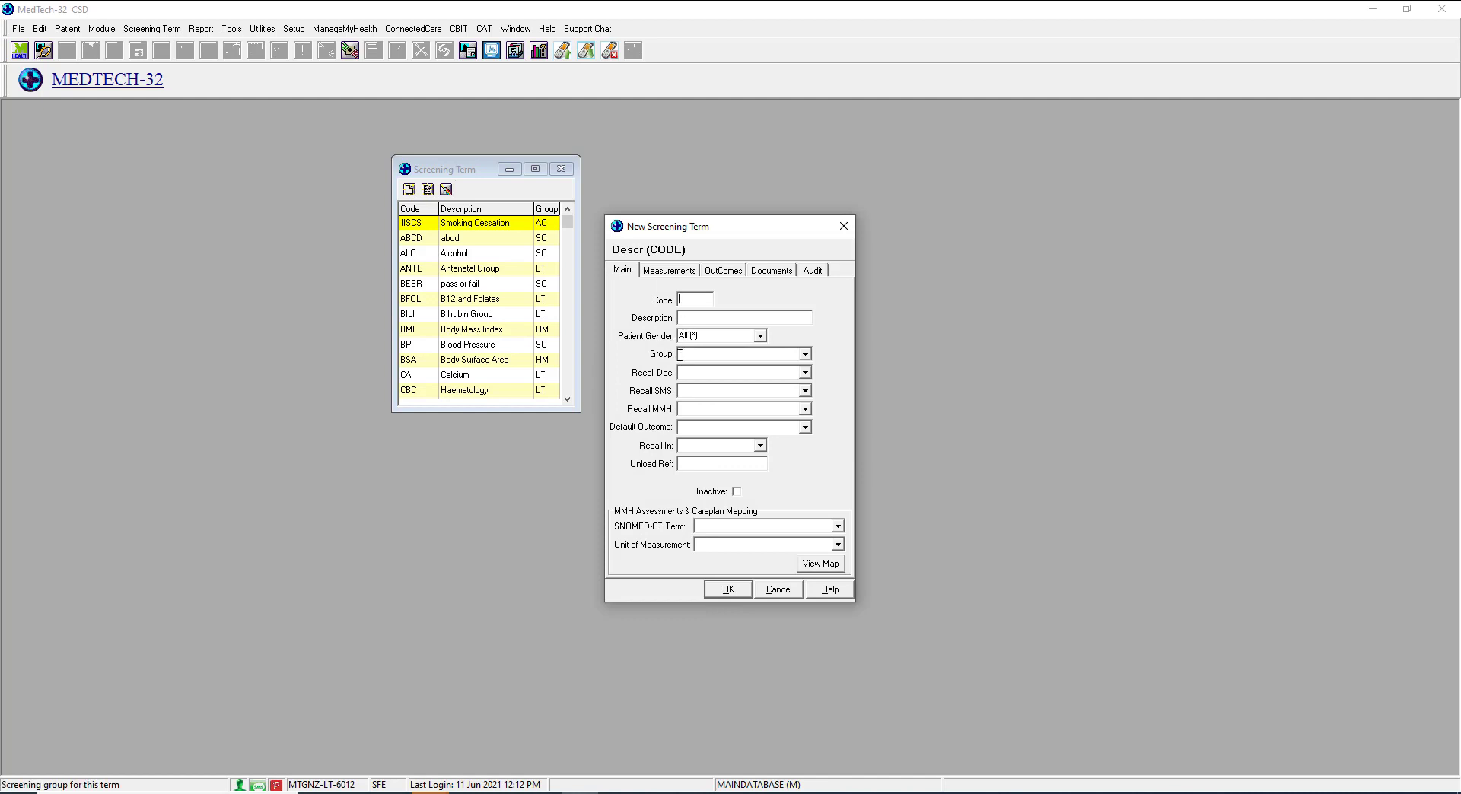
{"action": "left_click", "coordinate": [780, 590]}
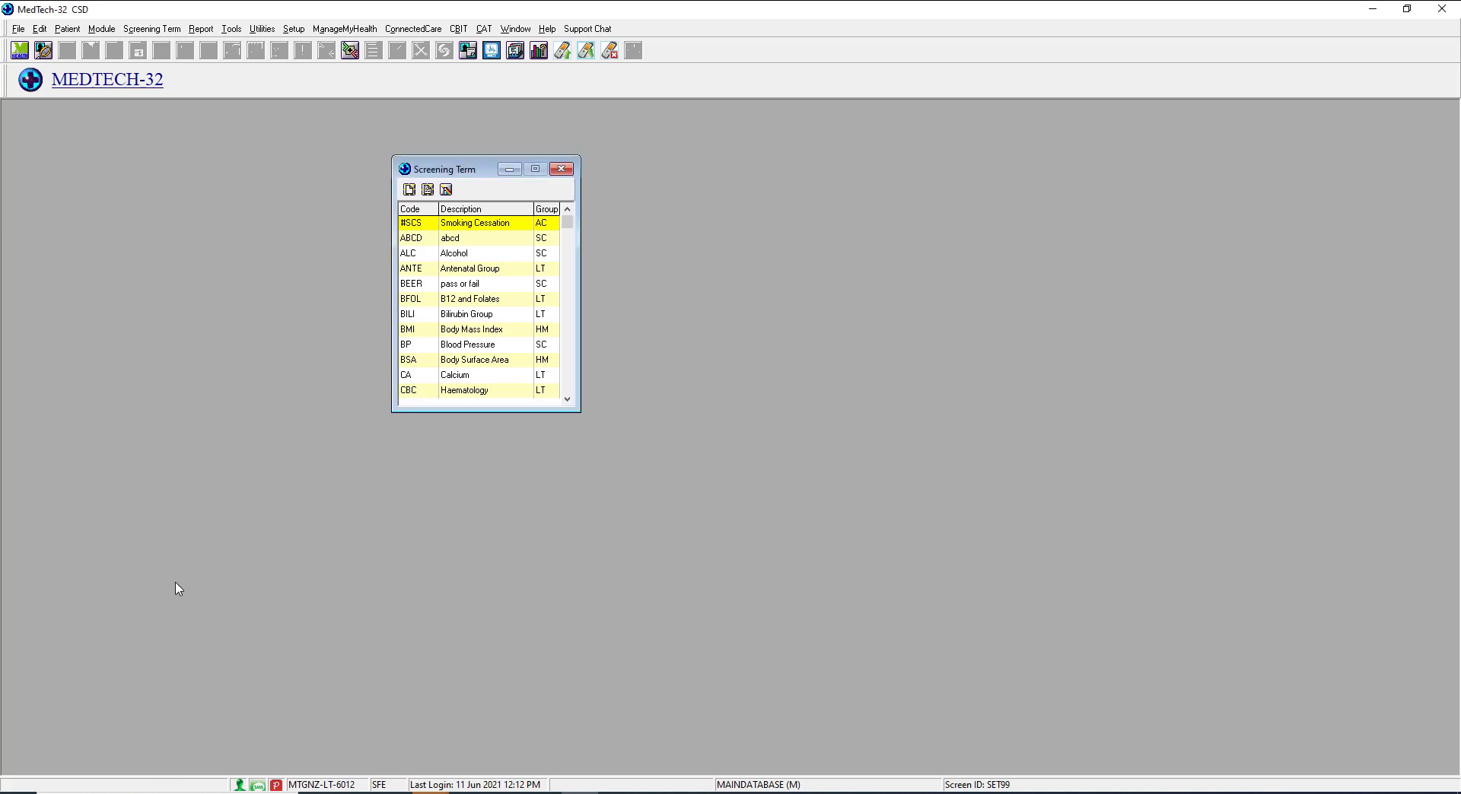
Open the Blood Pressure (BP) screening term and select patient gender All (*), group Screening (SC) and recall document New Form (NF).
{"action": "double_click", "coordinate": [485, 346]}
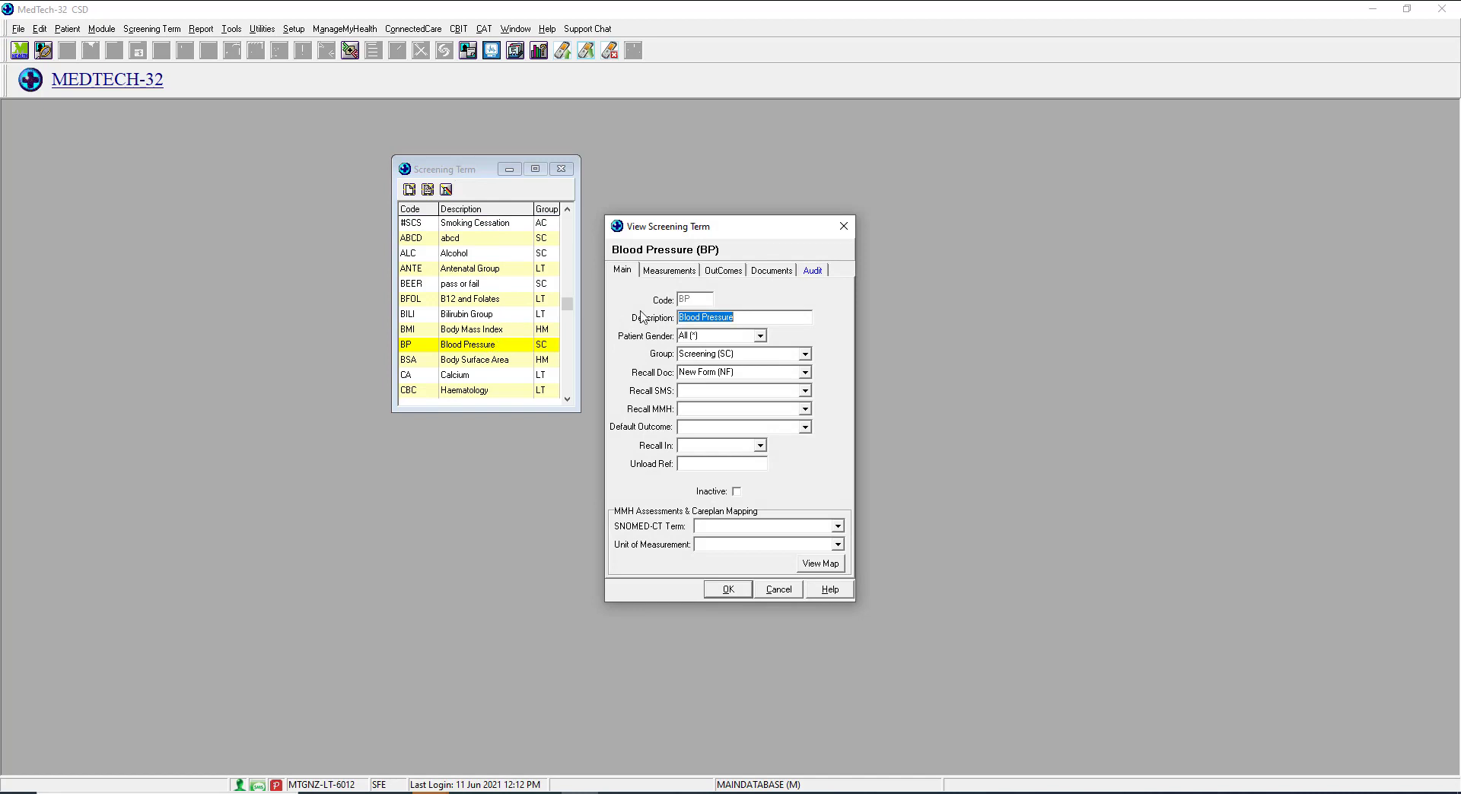
{"action": "left_click", "coordinate": [760, 337]}
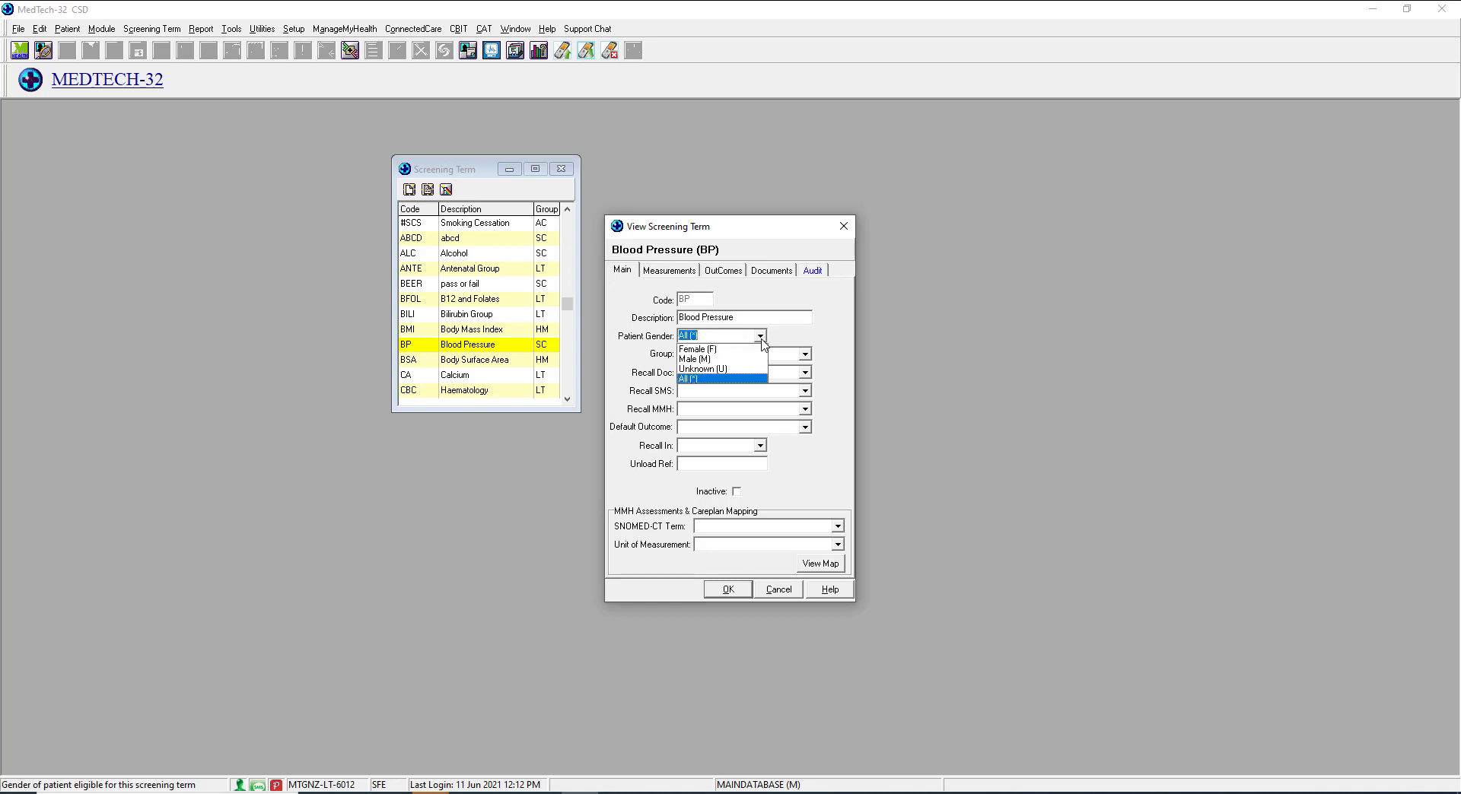
{"action": "left_click", "coordinate": [747, 377]}
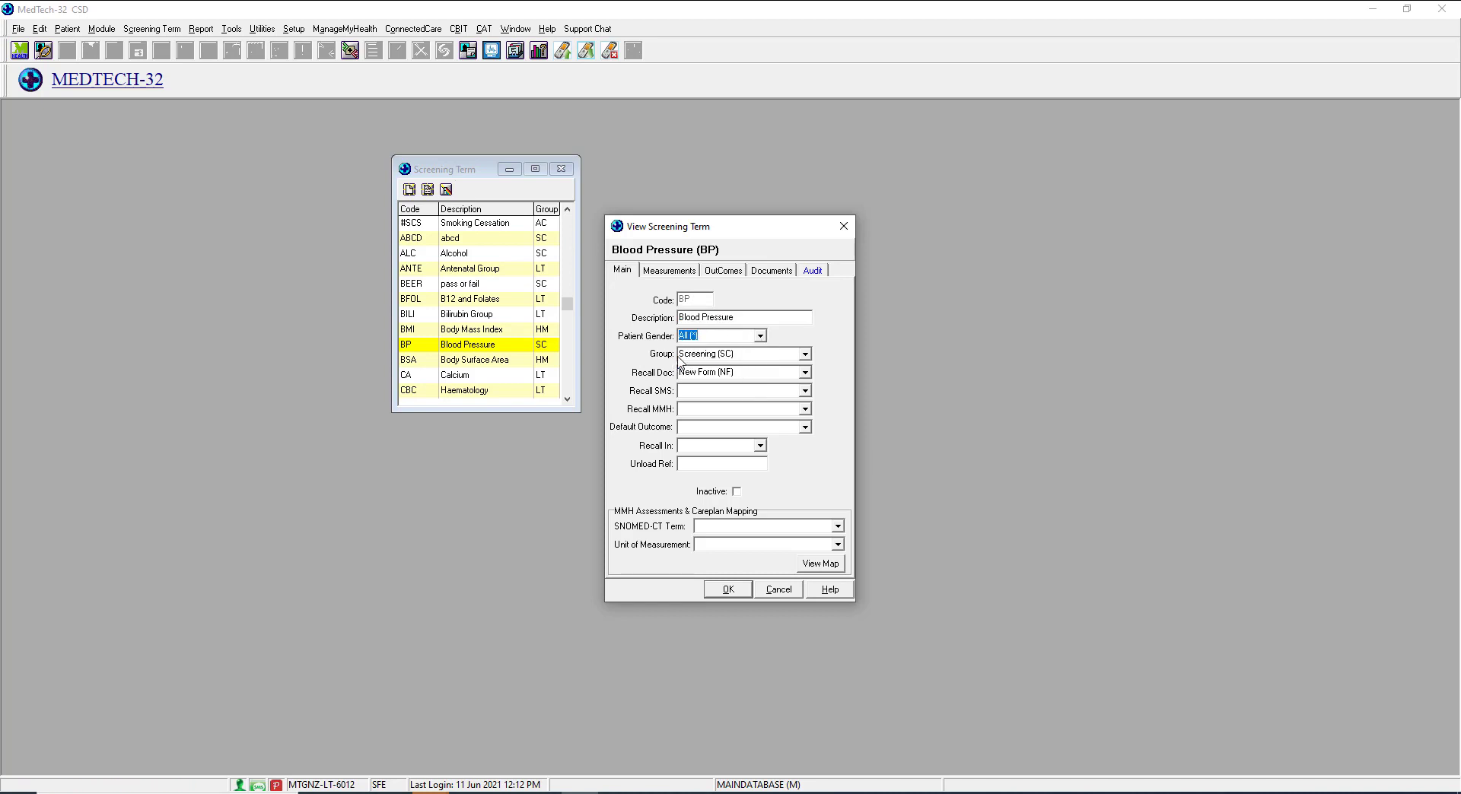
{"action": "left_click", "coordinate": [805, 355]}
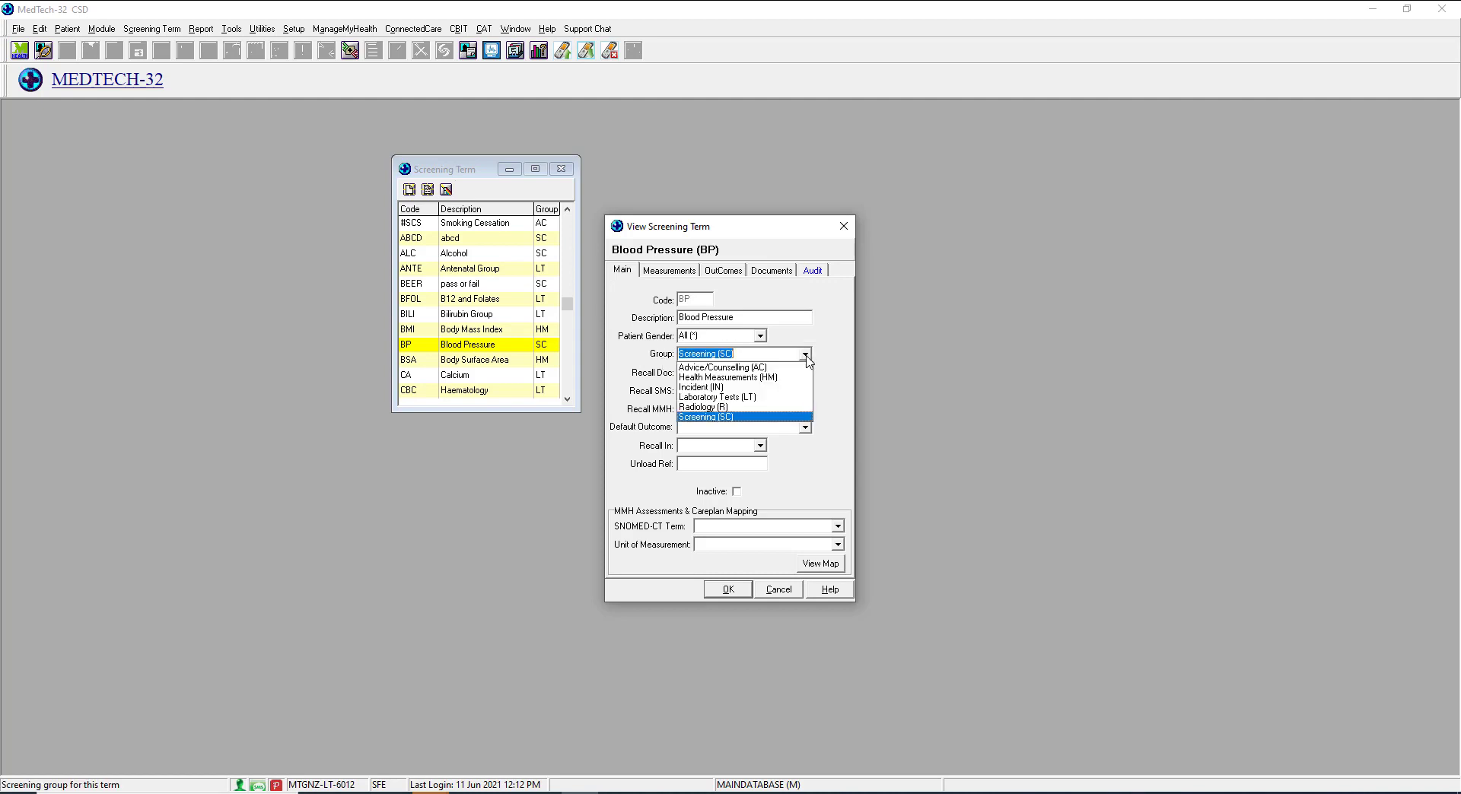
{"action": "left_click", "coordinate": [776, 423]}
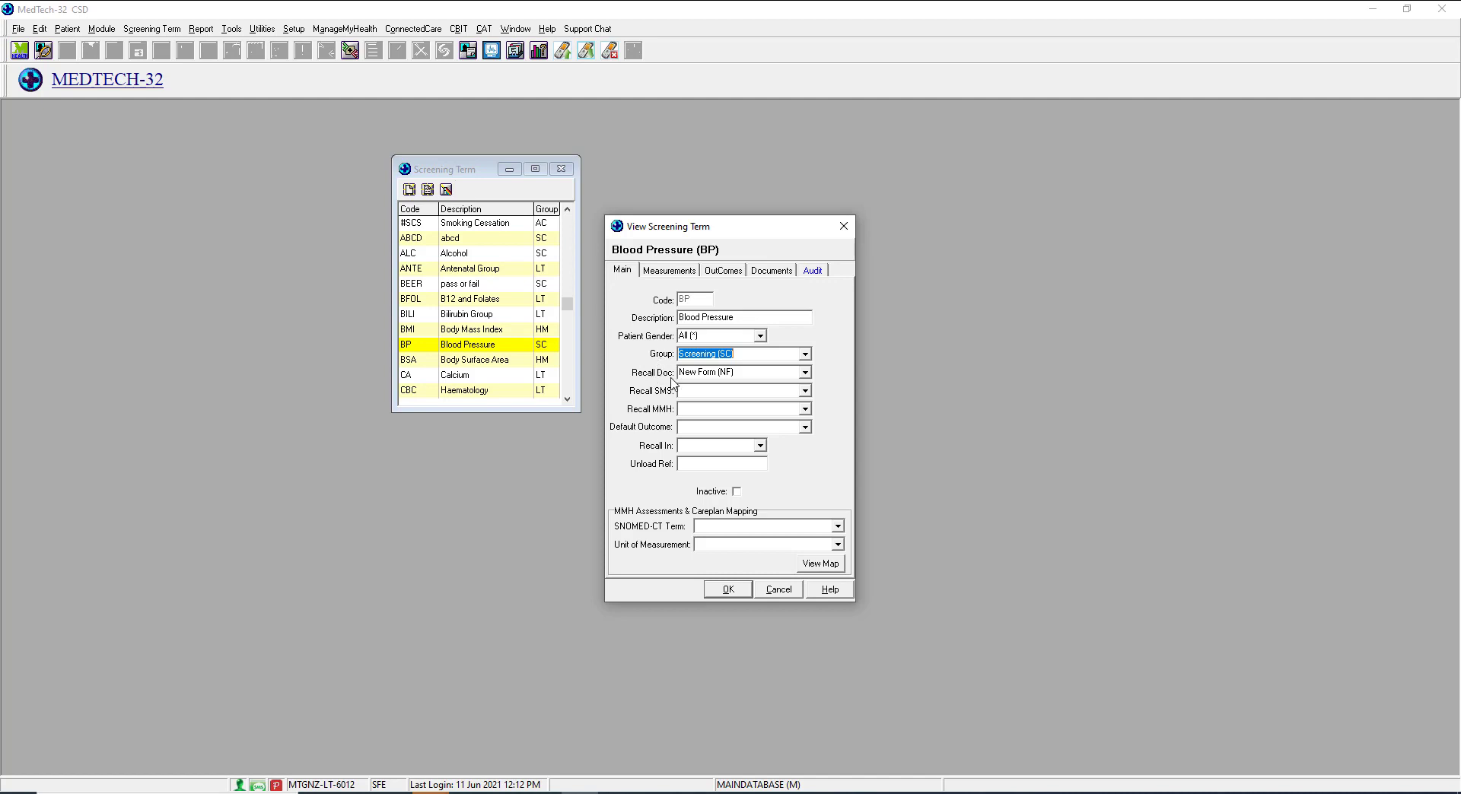
{"action": "left_click", "coordinate": [805, 373]}
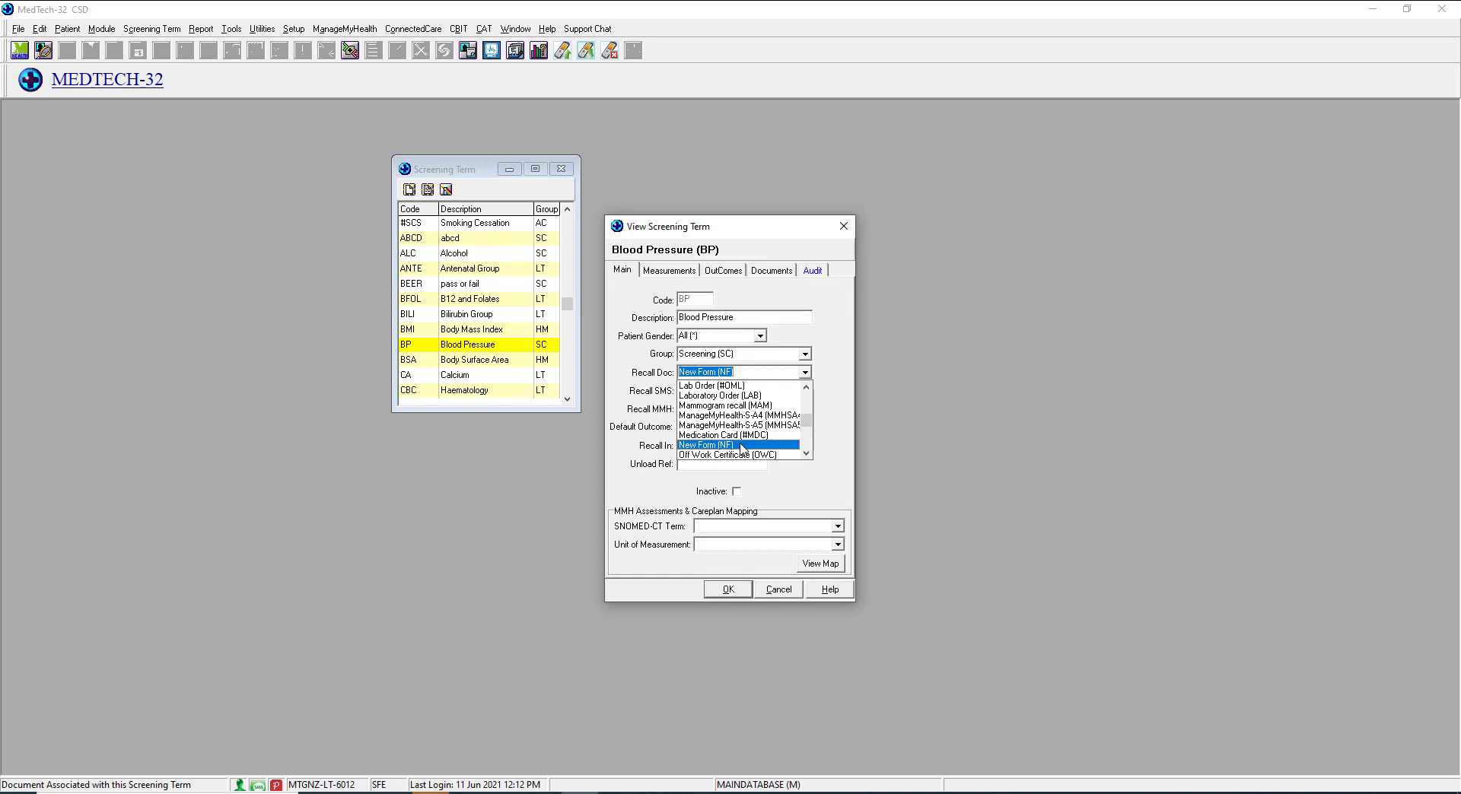
{"action": "left_click", "coordinate": [742, 448]}
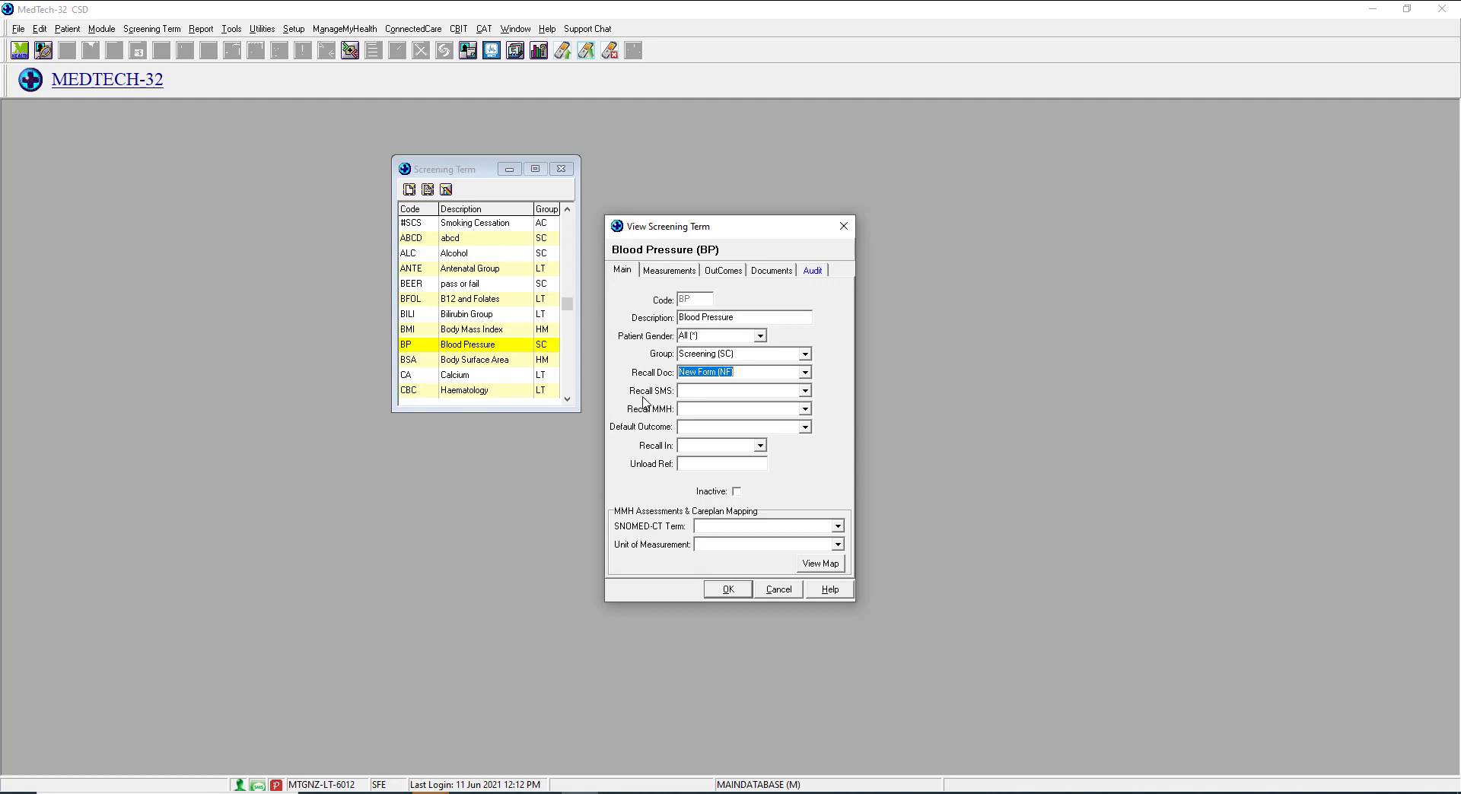
View the available Recall SMS and Recall MMH options for the Blood Pressure term without choosing any.
{"action": "left_click", "coordinate": [804, 391]}
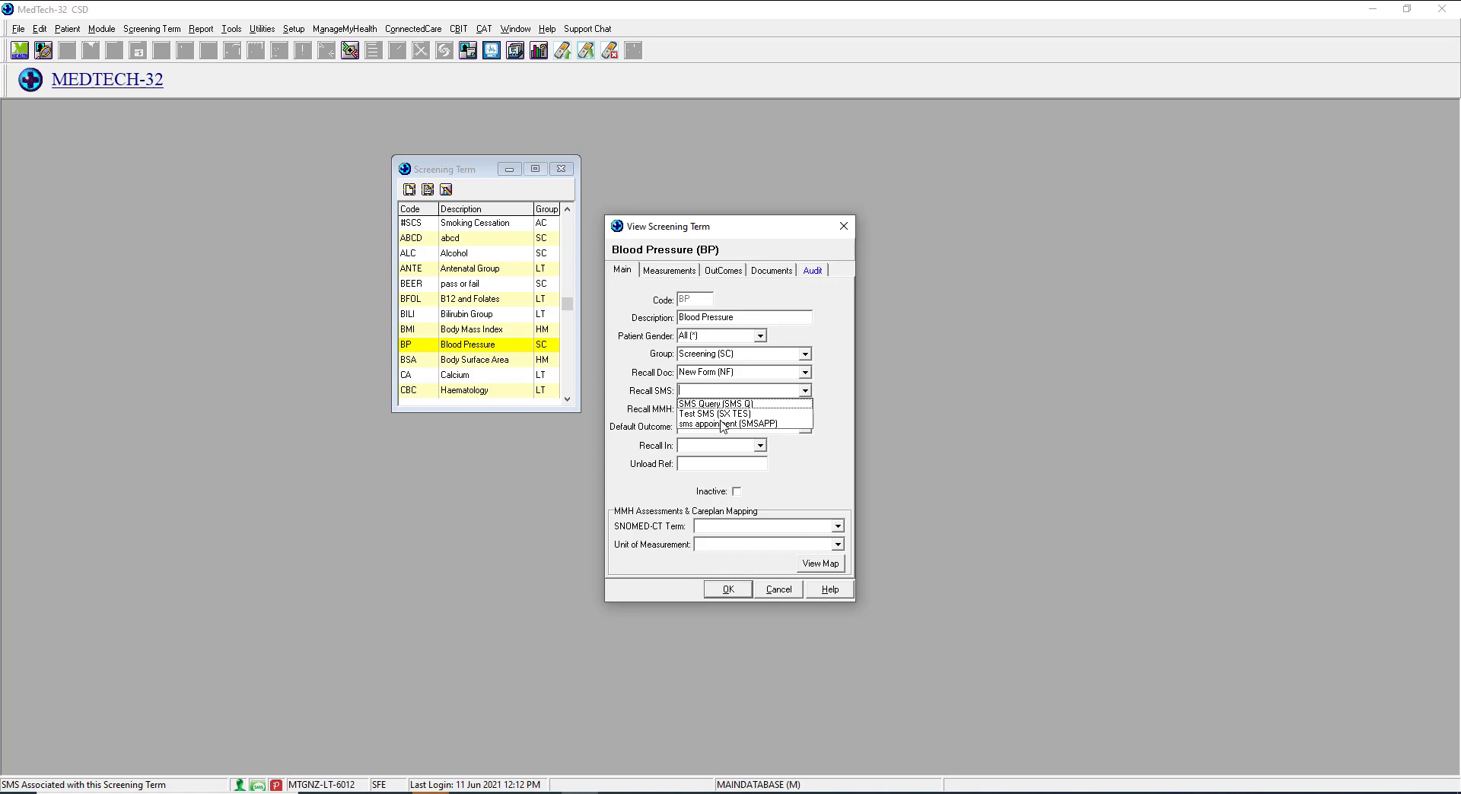
{"action": "left_click", "coordinate": [795, 469]}
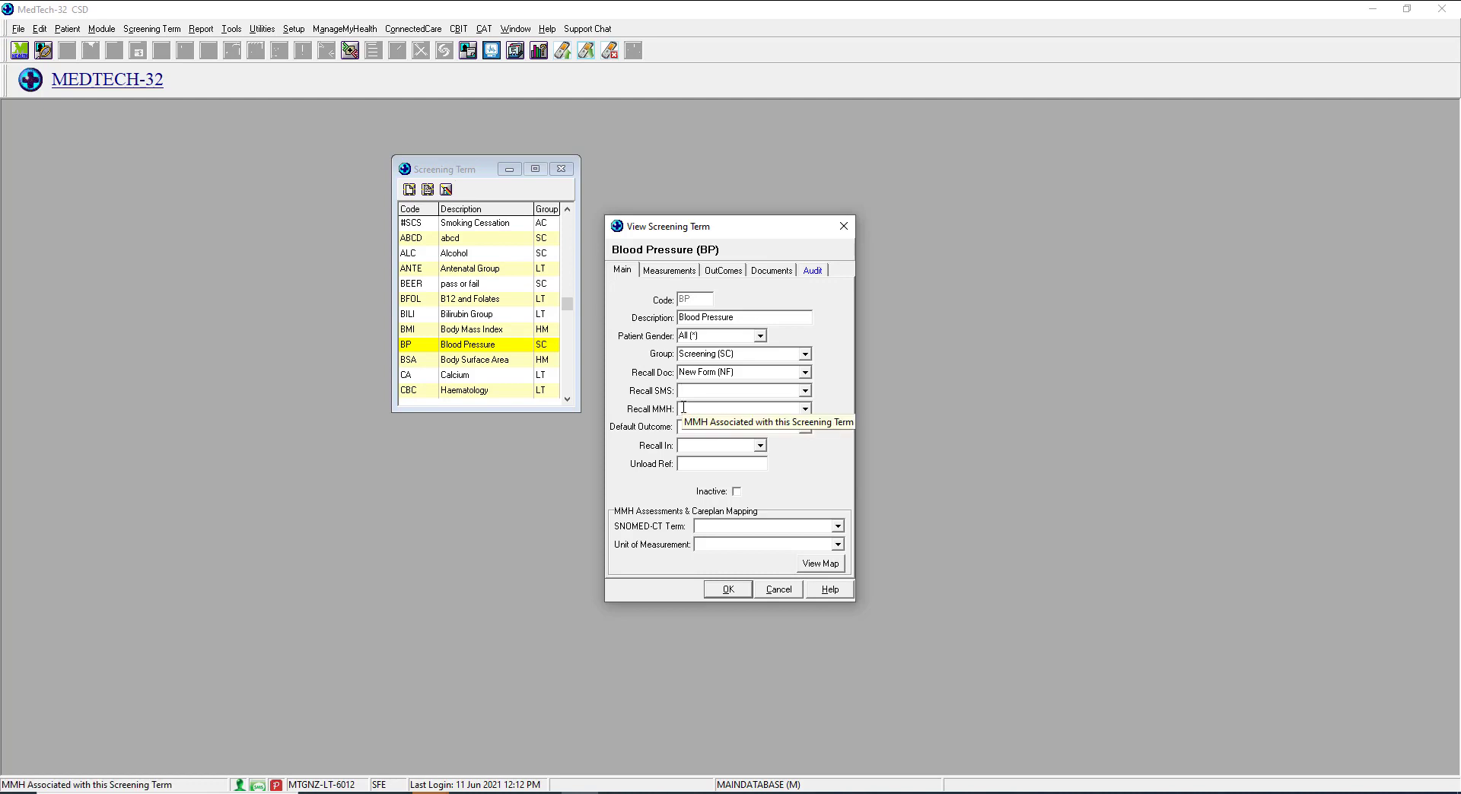
{"action": "left_click", "coordinate": [805, 409]}
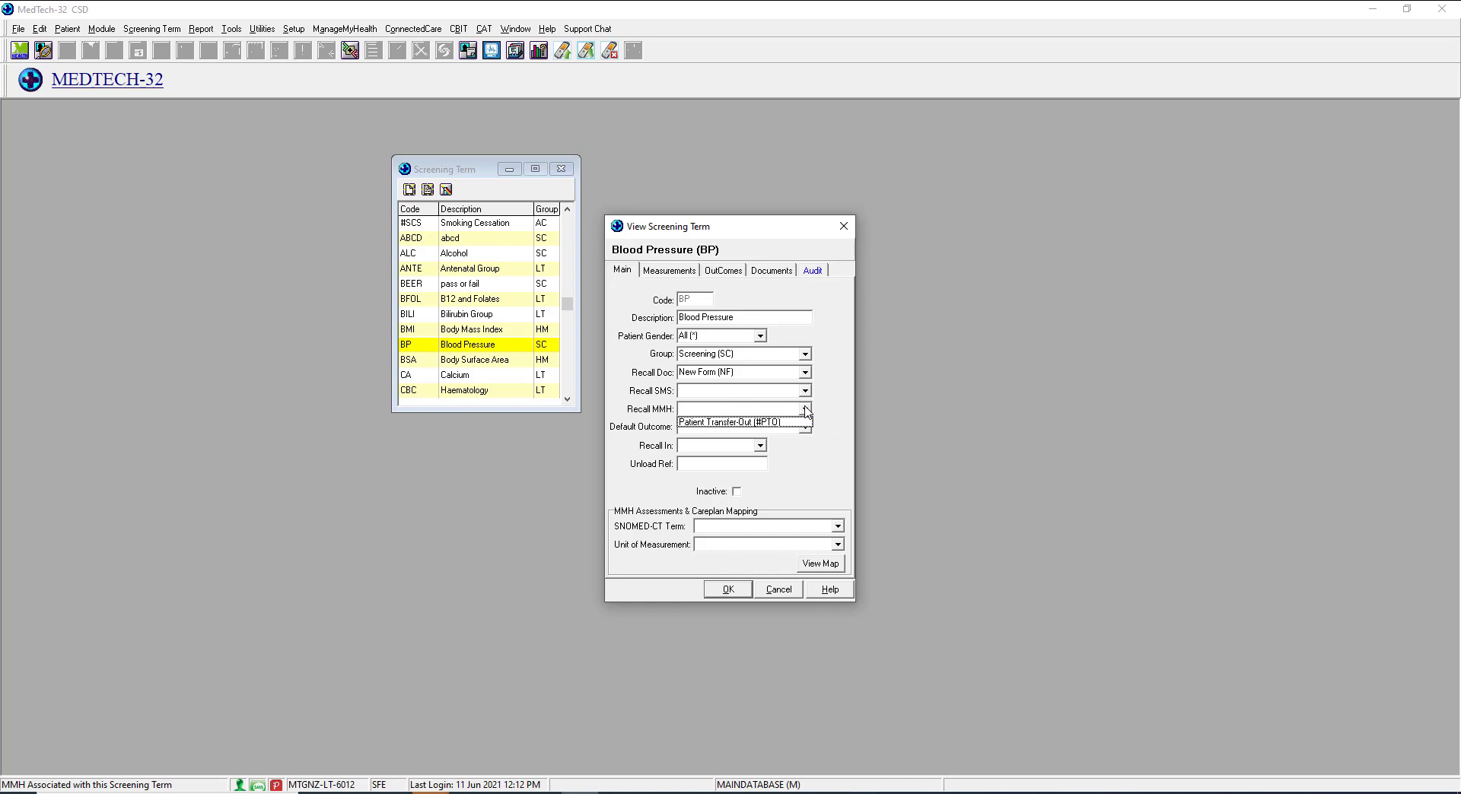
{"action": "left_click", "coordinate": [805, 409]}
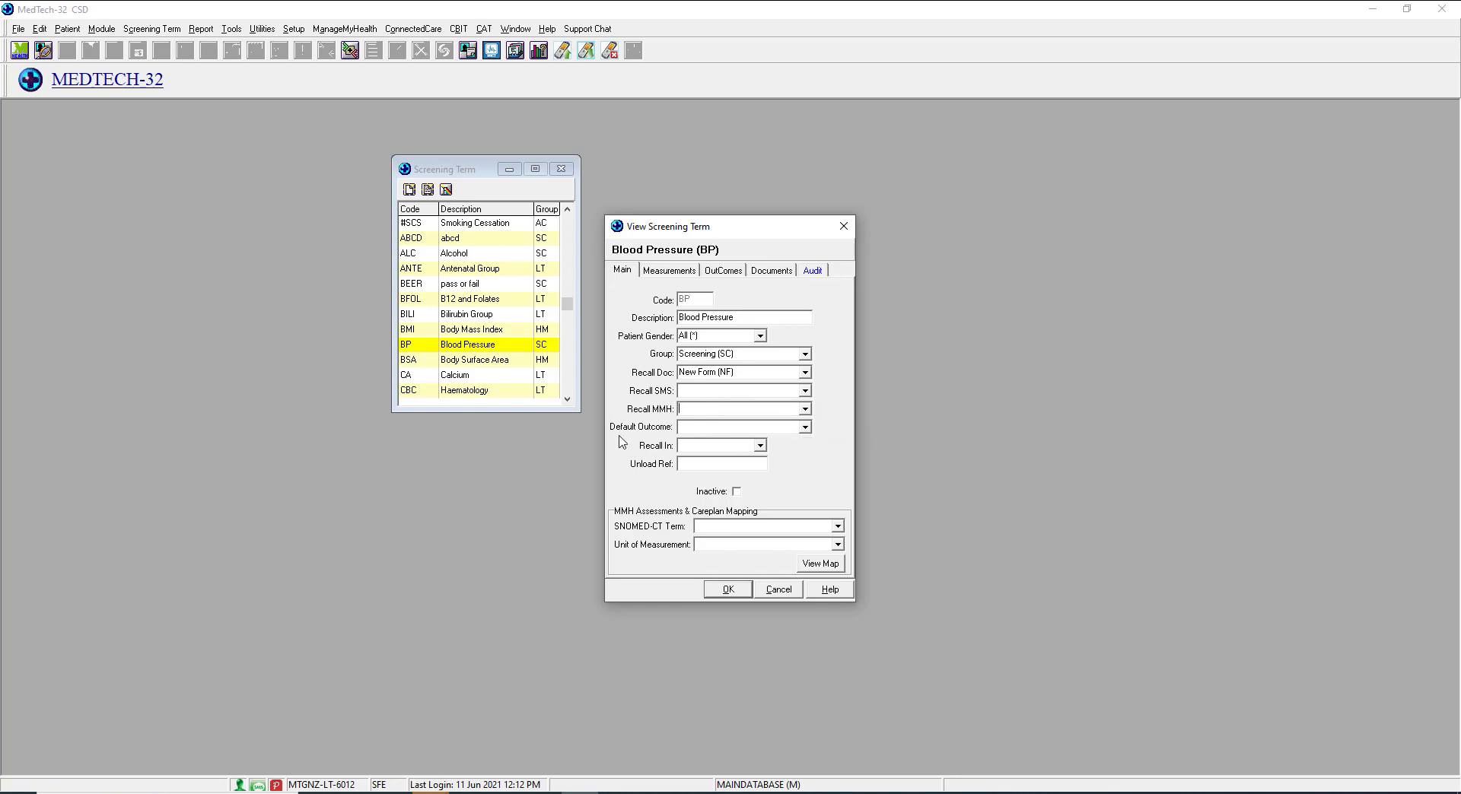
Set the Blood Pressure term's default outcome to Normal (N) and its recall period to 1 yr.
{"action": "left_click", "coordinate": [805, 428]}
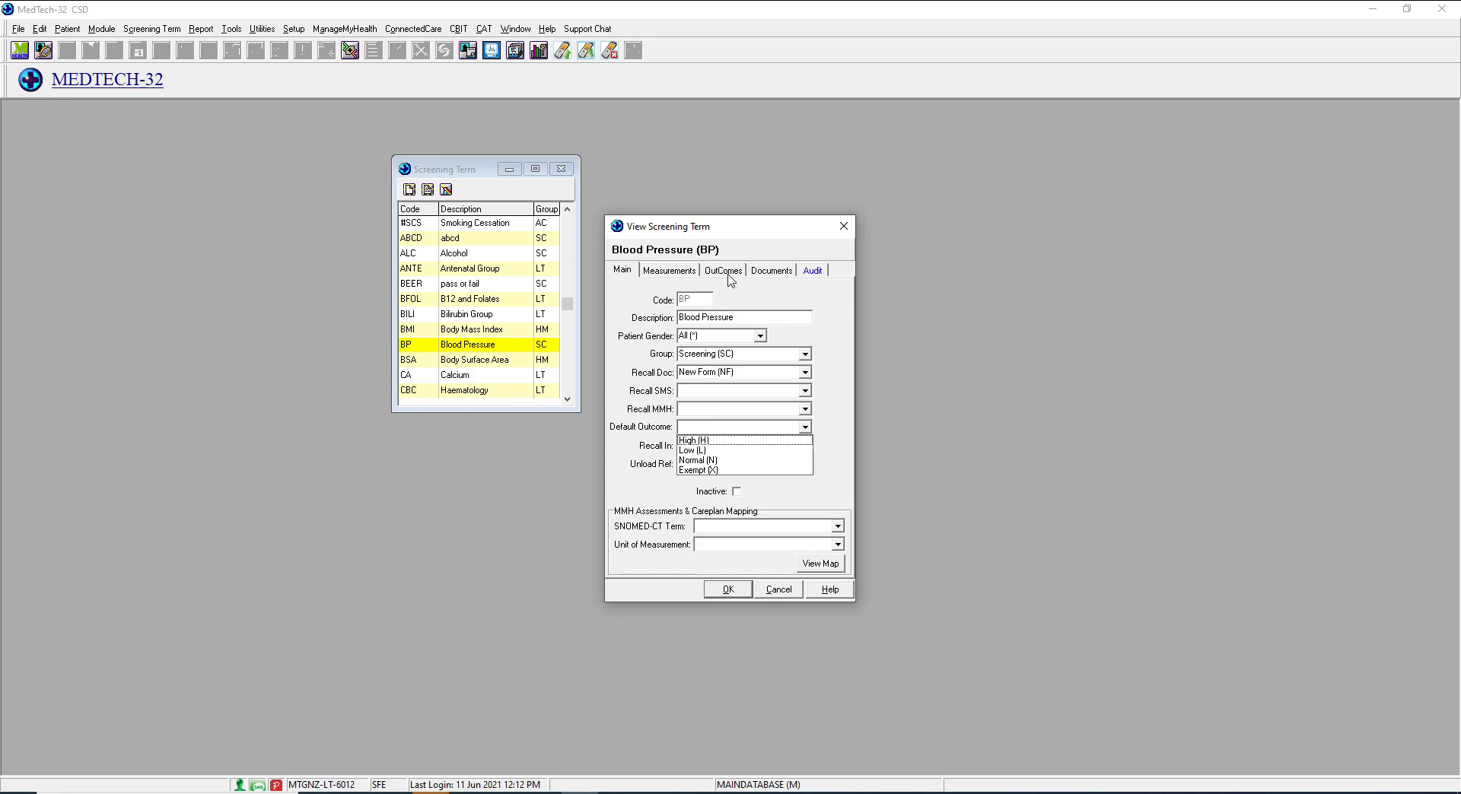
{"action": "left_click", "coordinate": [698, 461]}
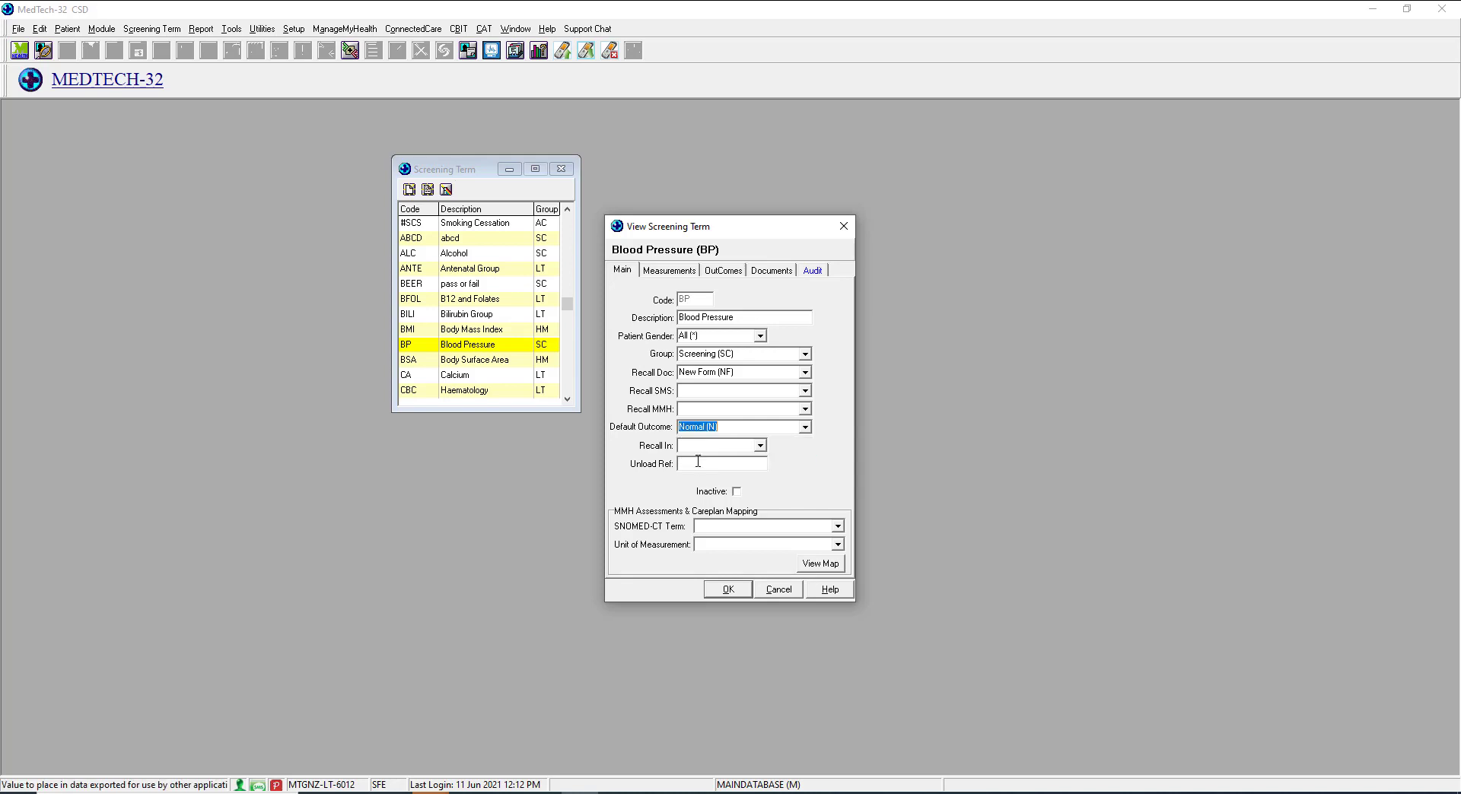
{"action": "left_click", "coordinate": [762, 447]}
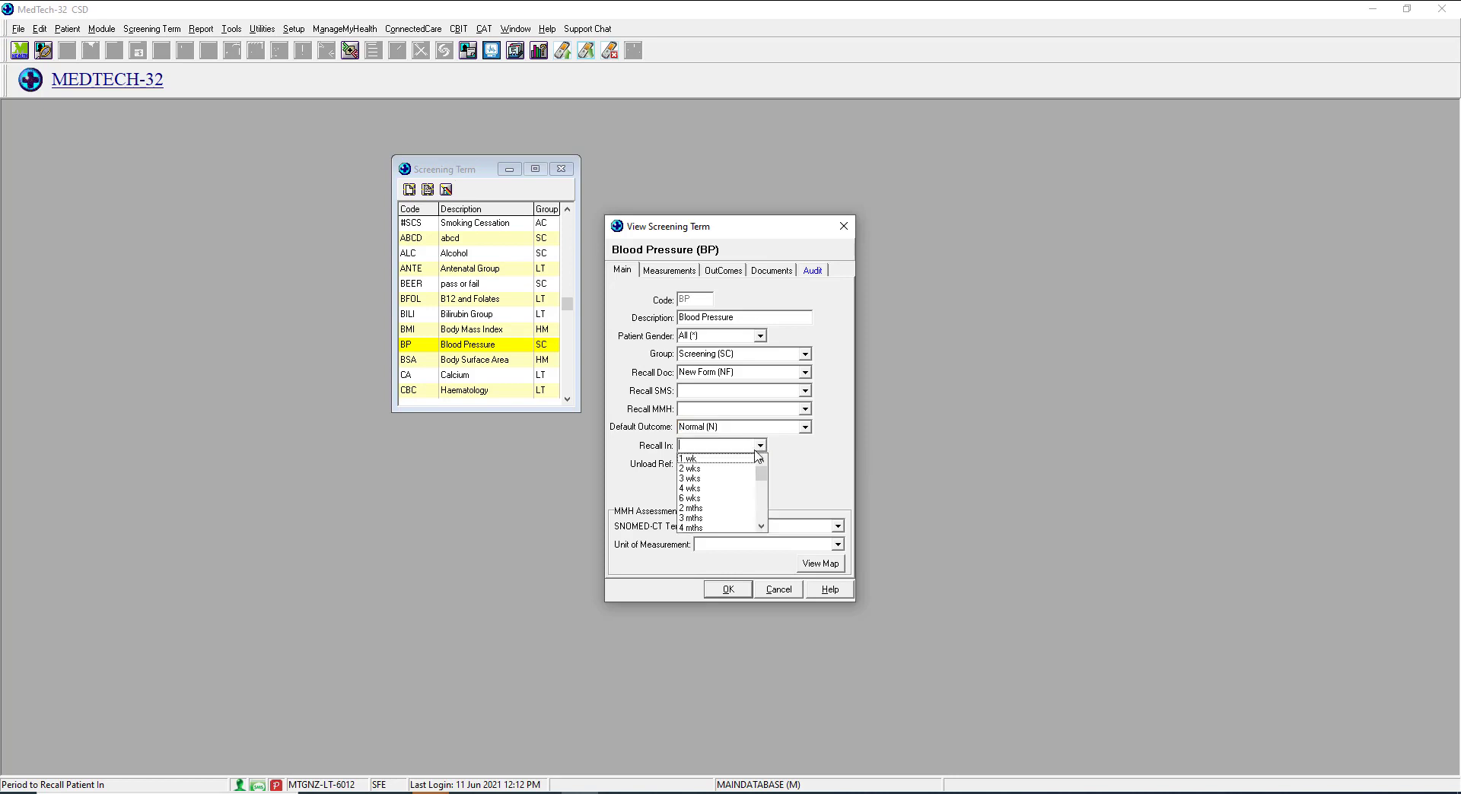
{"action": "left_click", "coordinate": [762, 526]}
{"action": "left_click", "coordinate": [761, 526]}
{"action": "left_click", "coordinate": [762, 525]}
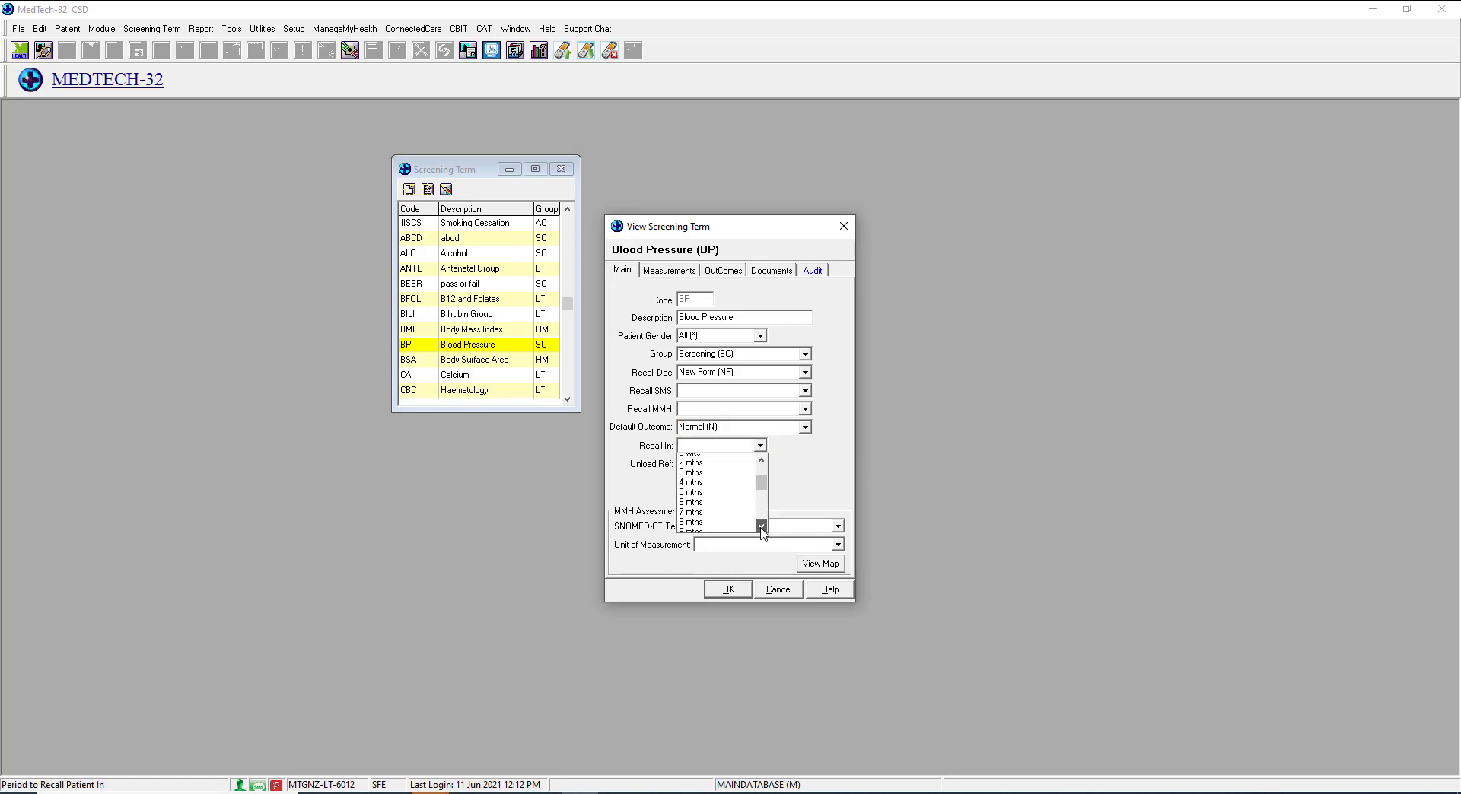
{"action": "left_click", "coordinate": [761, 526]}
{"action": "left_click", "coordinate": [762, 526]}
{"action": "left_click", "coordinate": [762, 525]}
{"action": "left_click", "coordinate": [762, 525]}
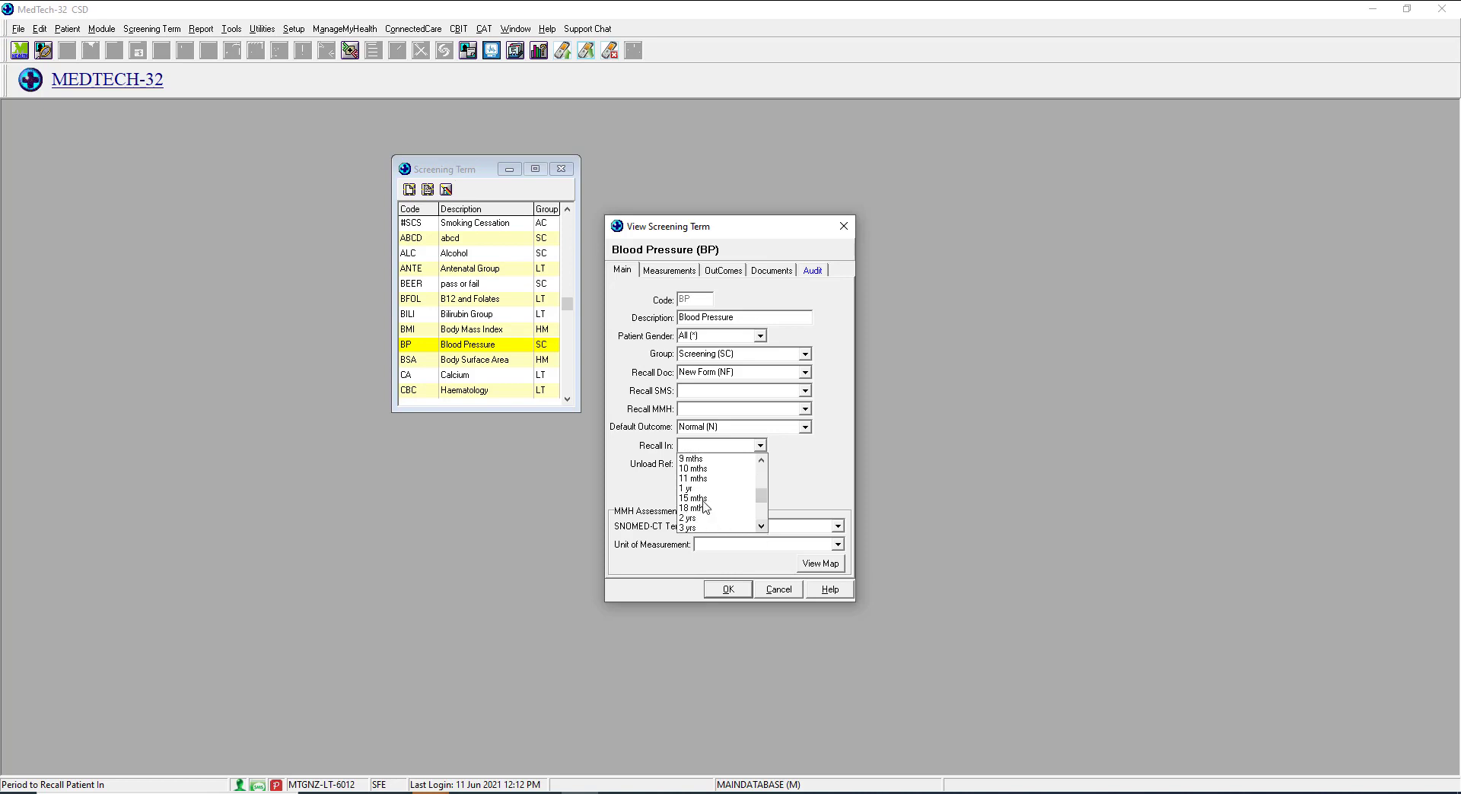
{"action": "left_click", "coordinate": [692, 489]}
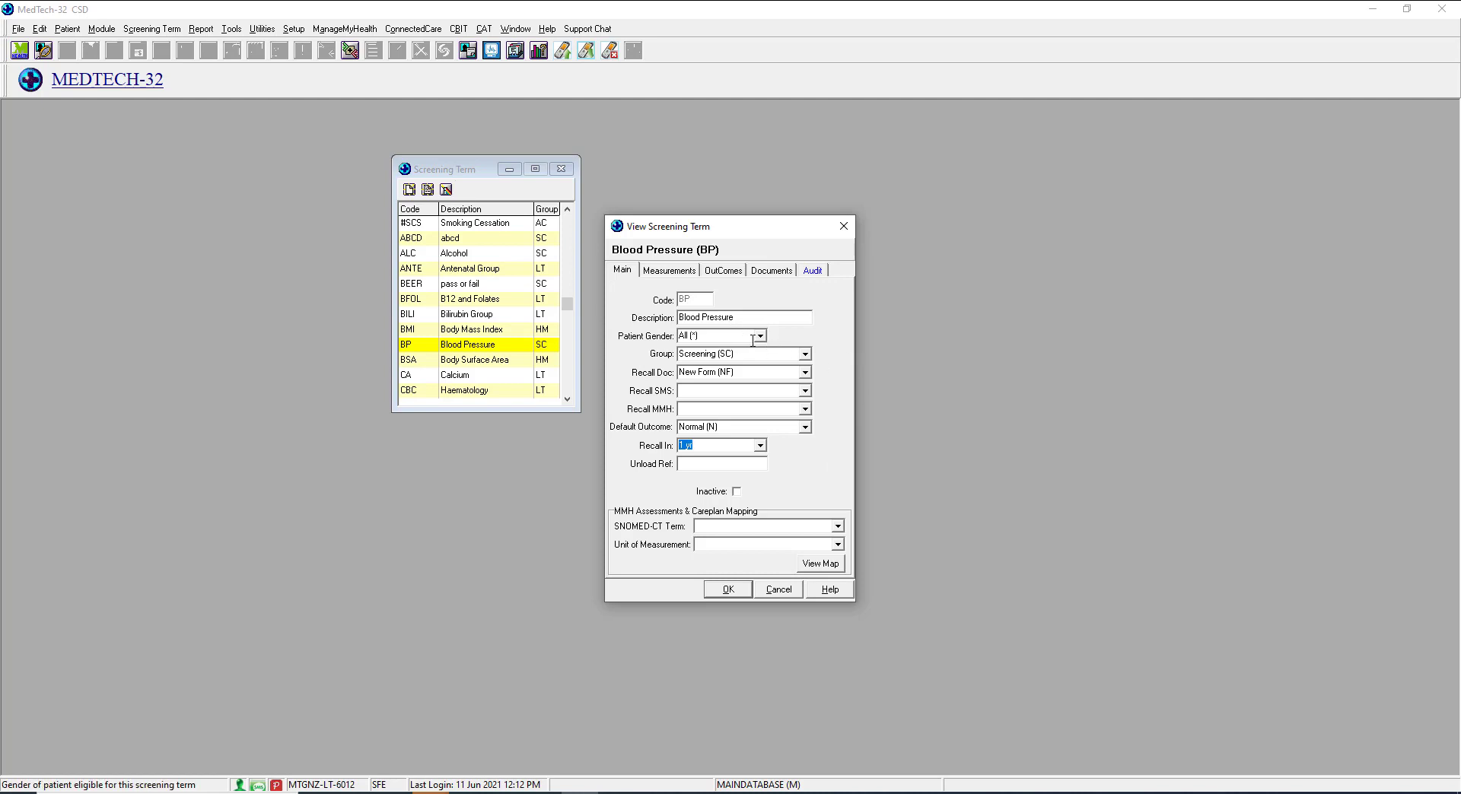
View a blank new measurement form for Blood Pressure without saving it, and open the existing Dia measurement.
{"action": "left_click", "coordinate": [680, 274]}
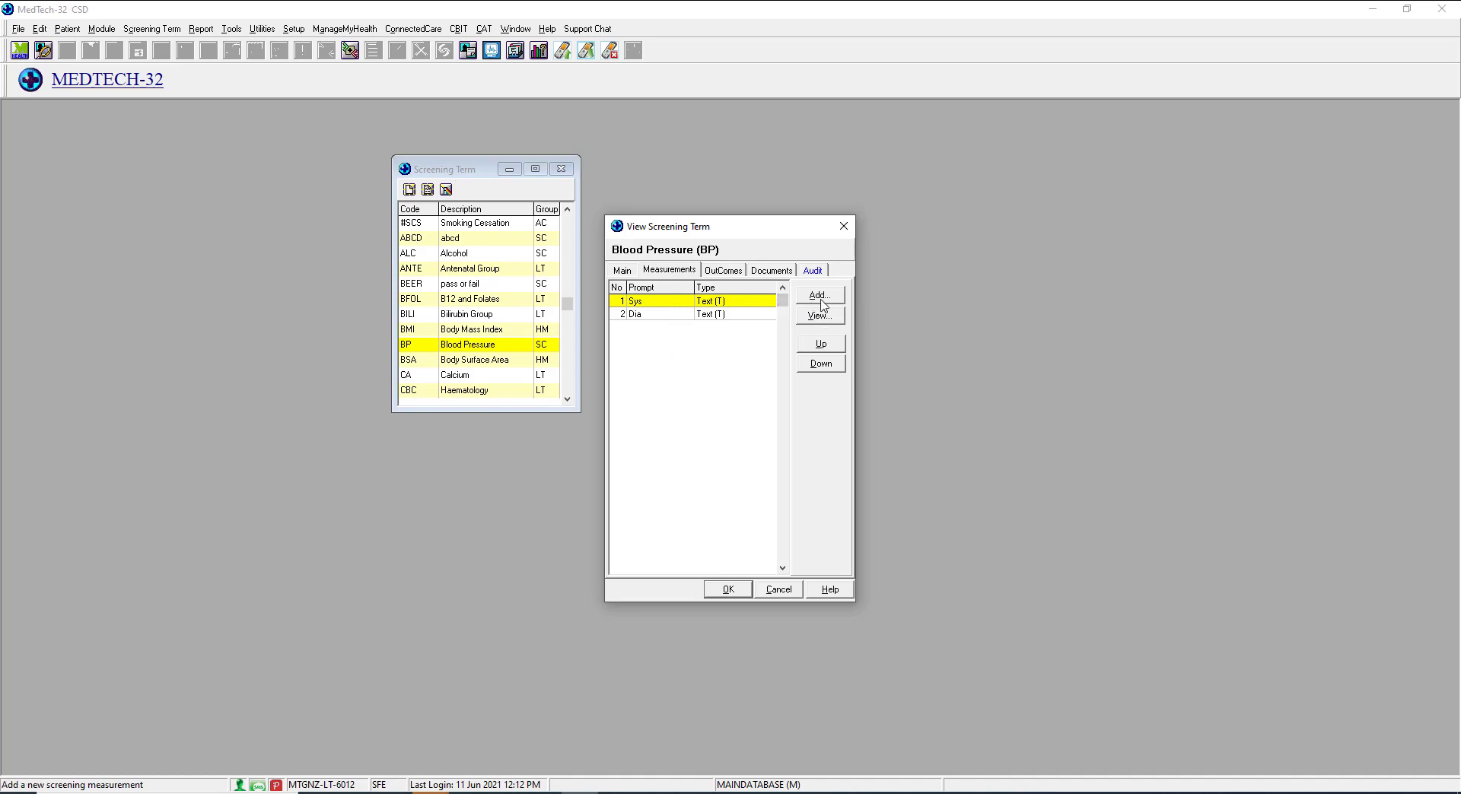
{"action": "left_click", "coordinate": [822, 297]}
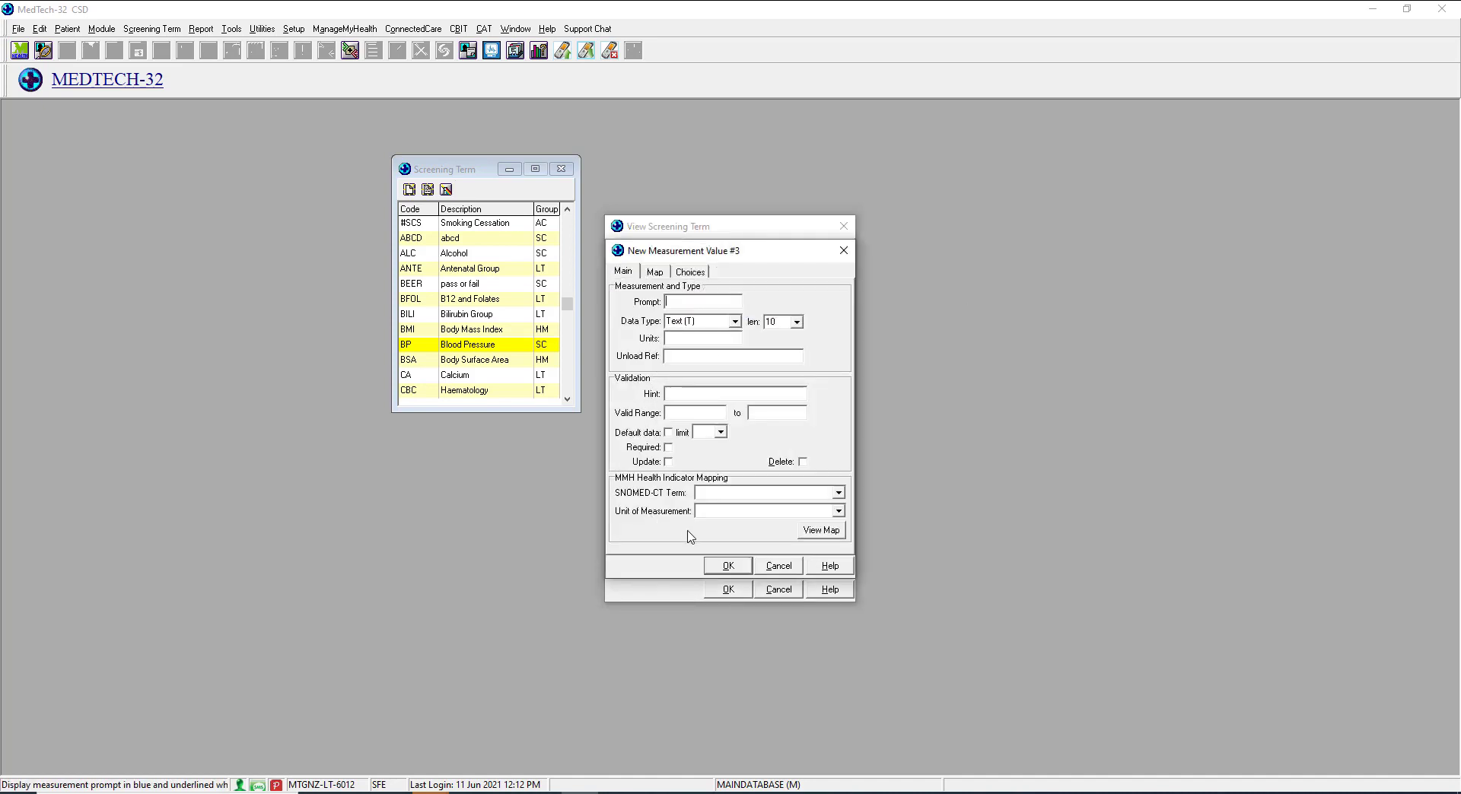
{"action": "left_click", "coordinate": [779, 564]}
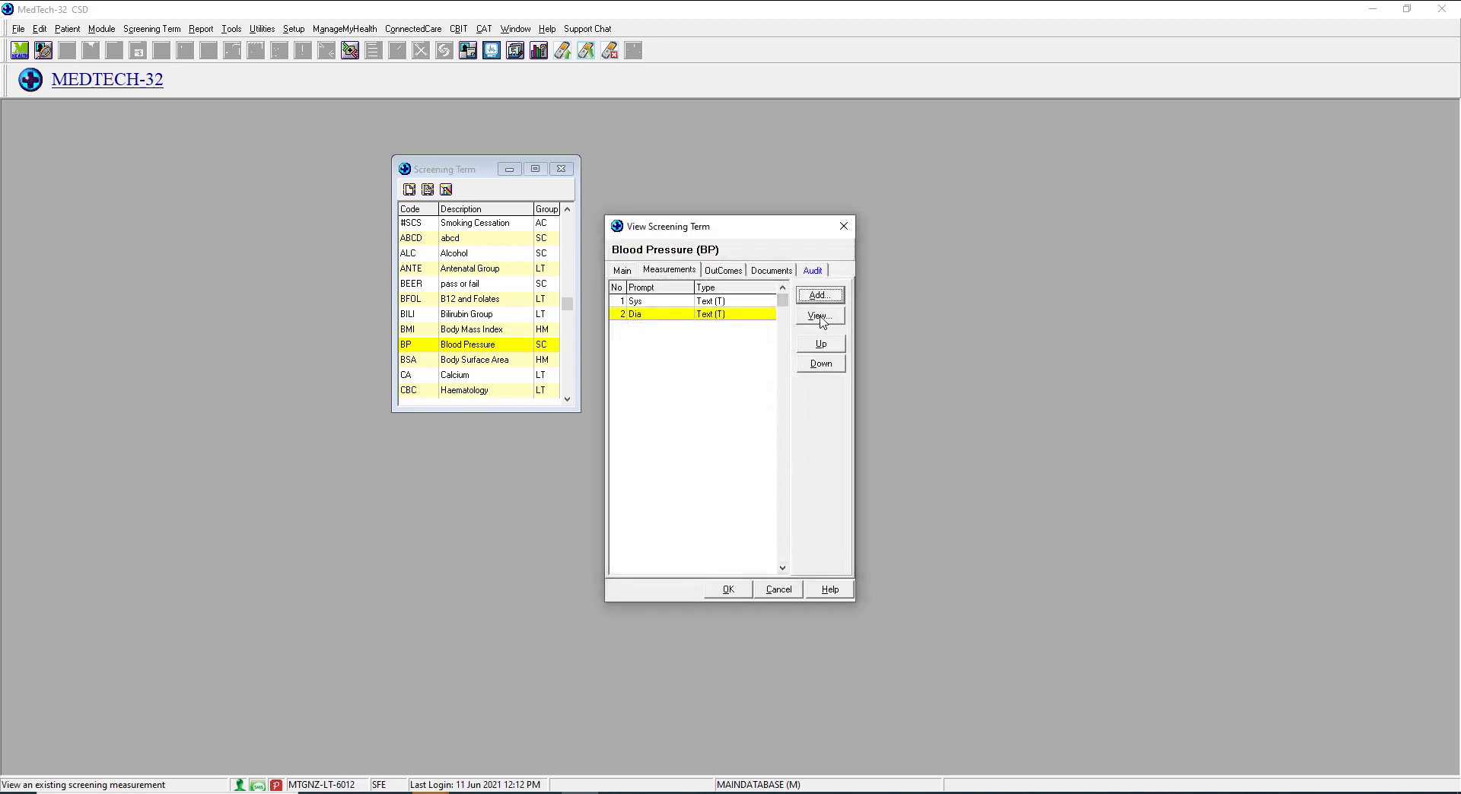
{"action": "left_click", "coordinate": [819, 316]}
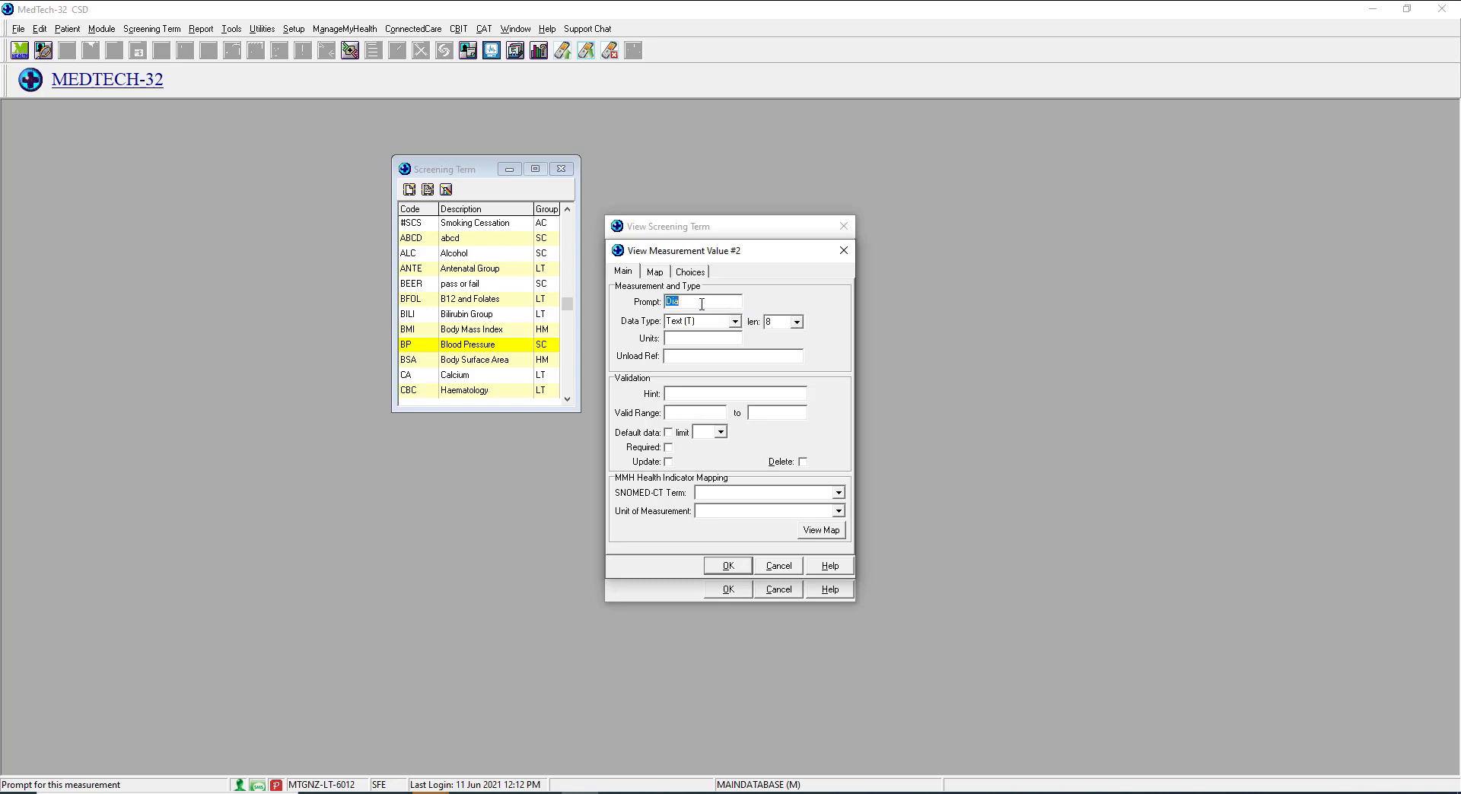
Try the longer prompt Diastolic for the second measurement and restore the prompt Dia.
{"action": "left_click", "coordinate": [687, 302]}
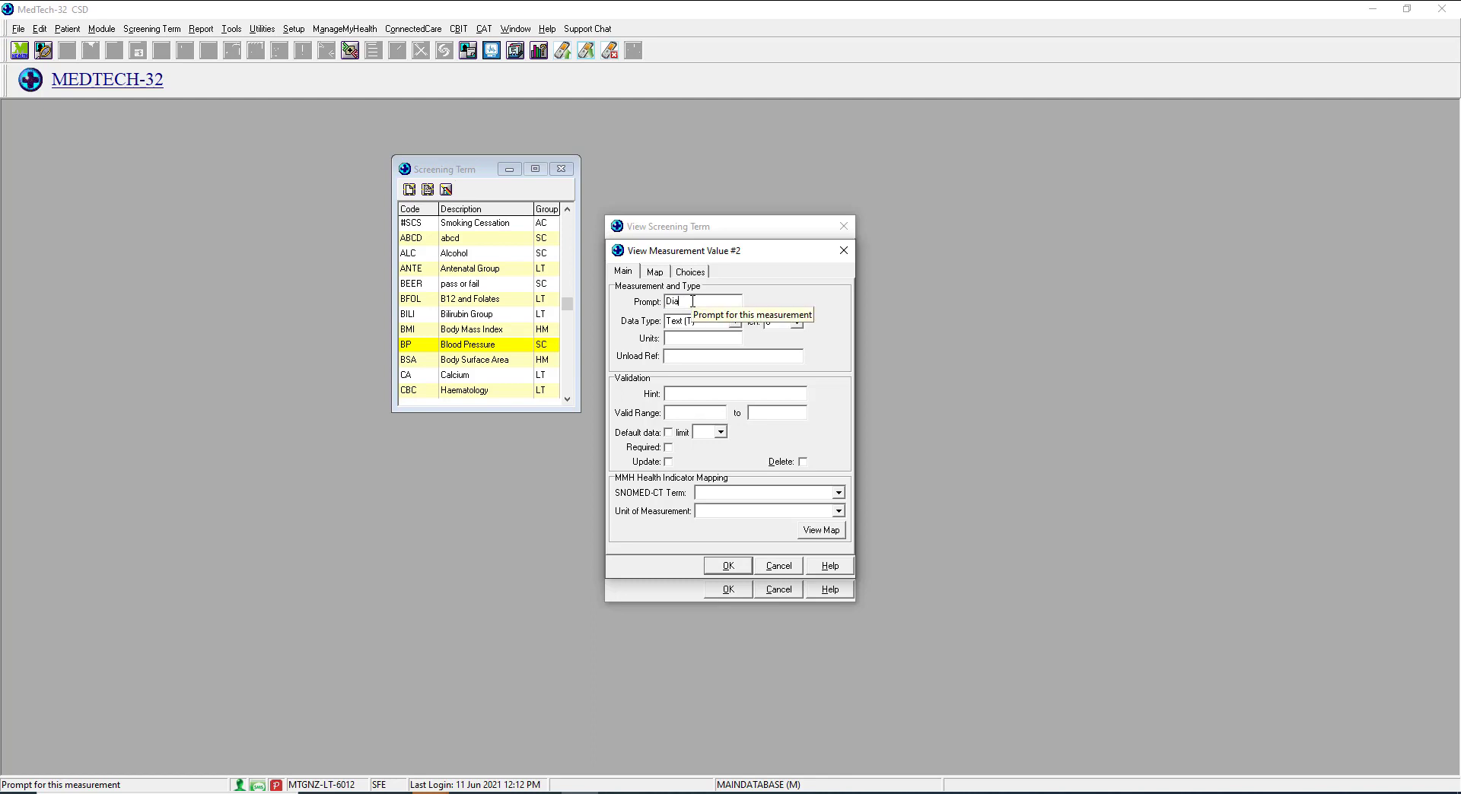
{"action": "type", "text": "st"}
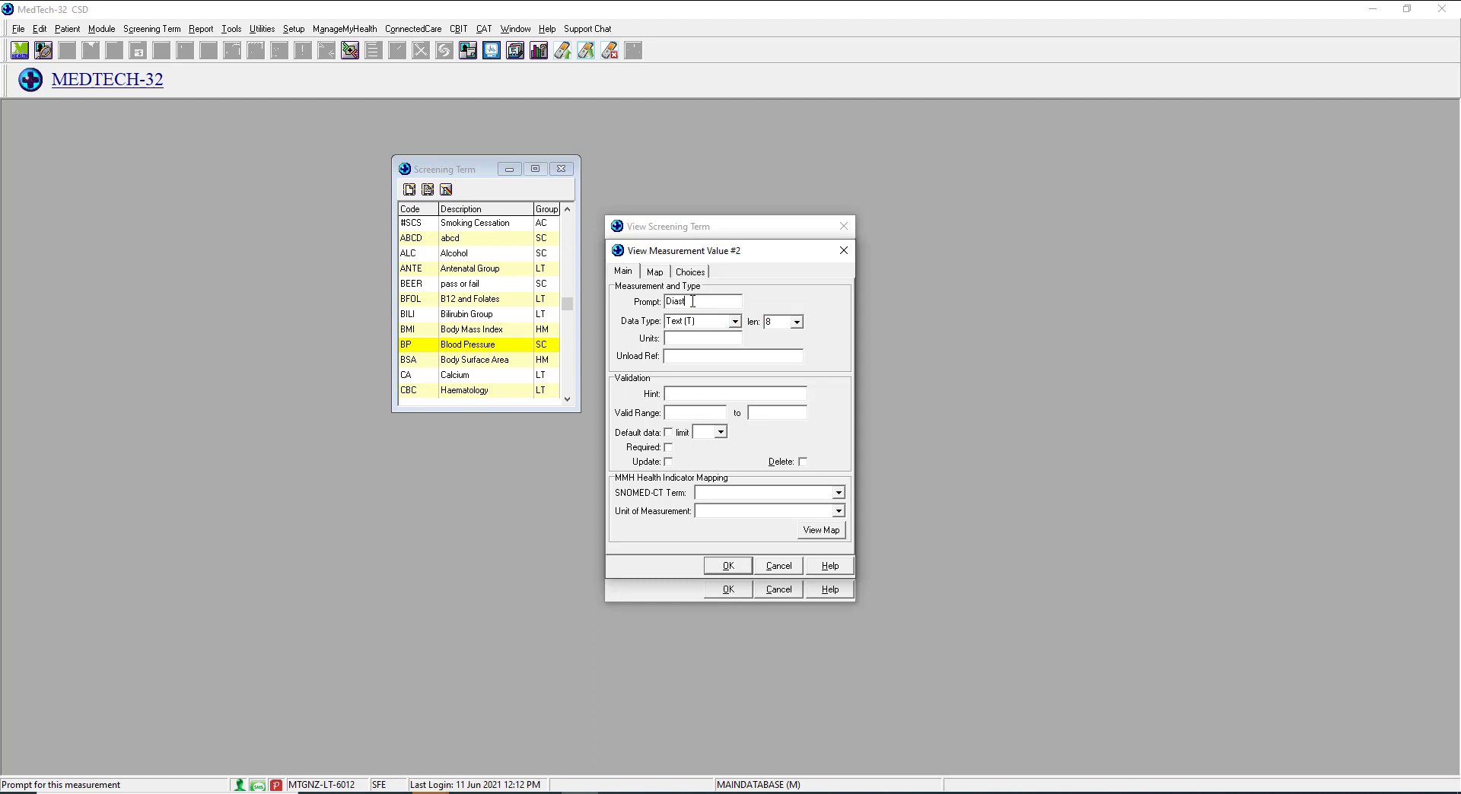
{"action": "type", "text": "olic"}
{"action": "key", "text": "BackSpace"}
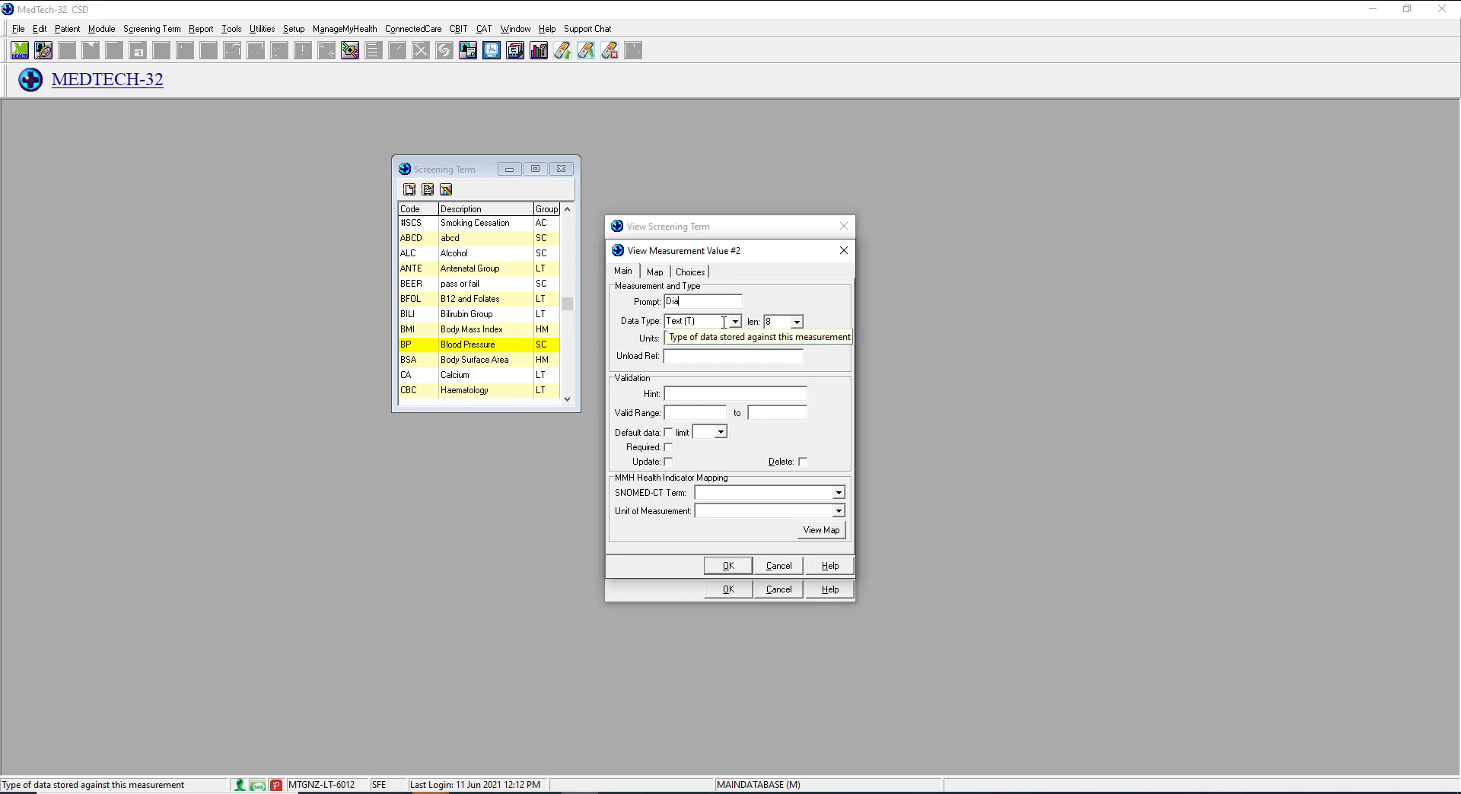
Set the Dia measurement's data type to Number (N) and its maximum length to 3.
{"action": "left_click", "coordinate": [736, 322]}
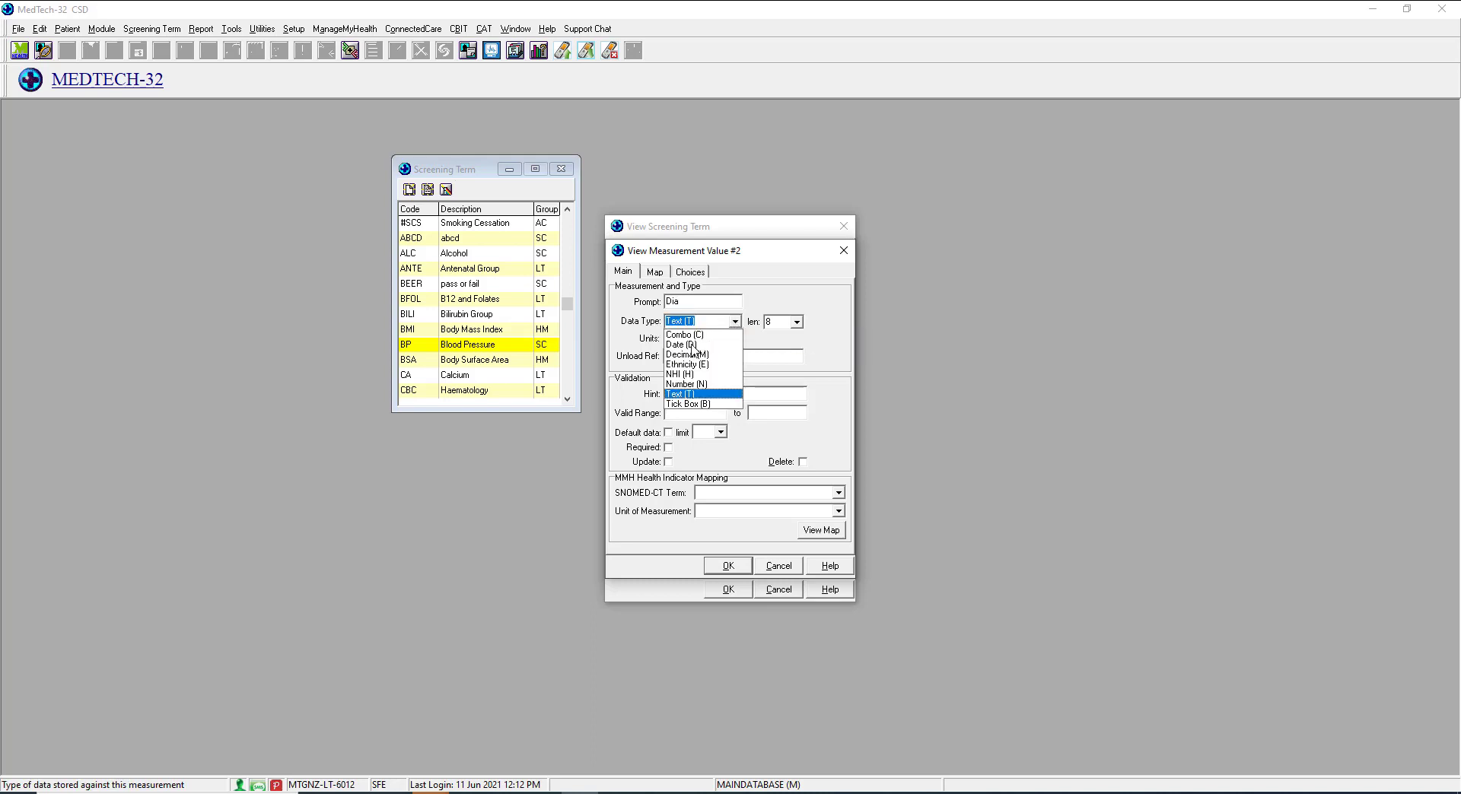
{"action": "left_click", "coordinate": [686, 383]}
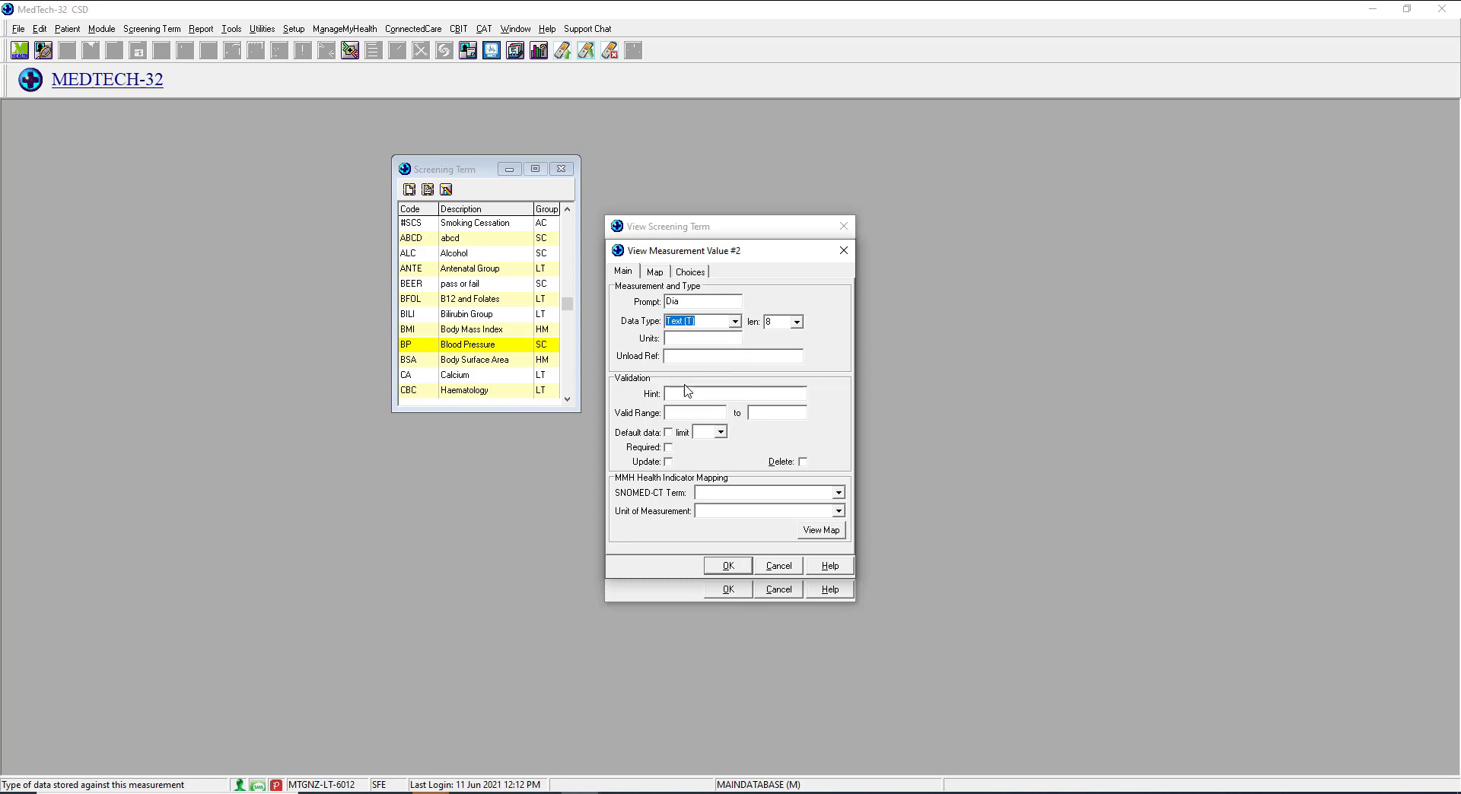
{"action": "left_click", "coordinate": [770, 322]}
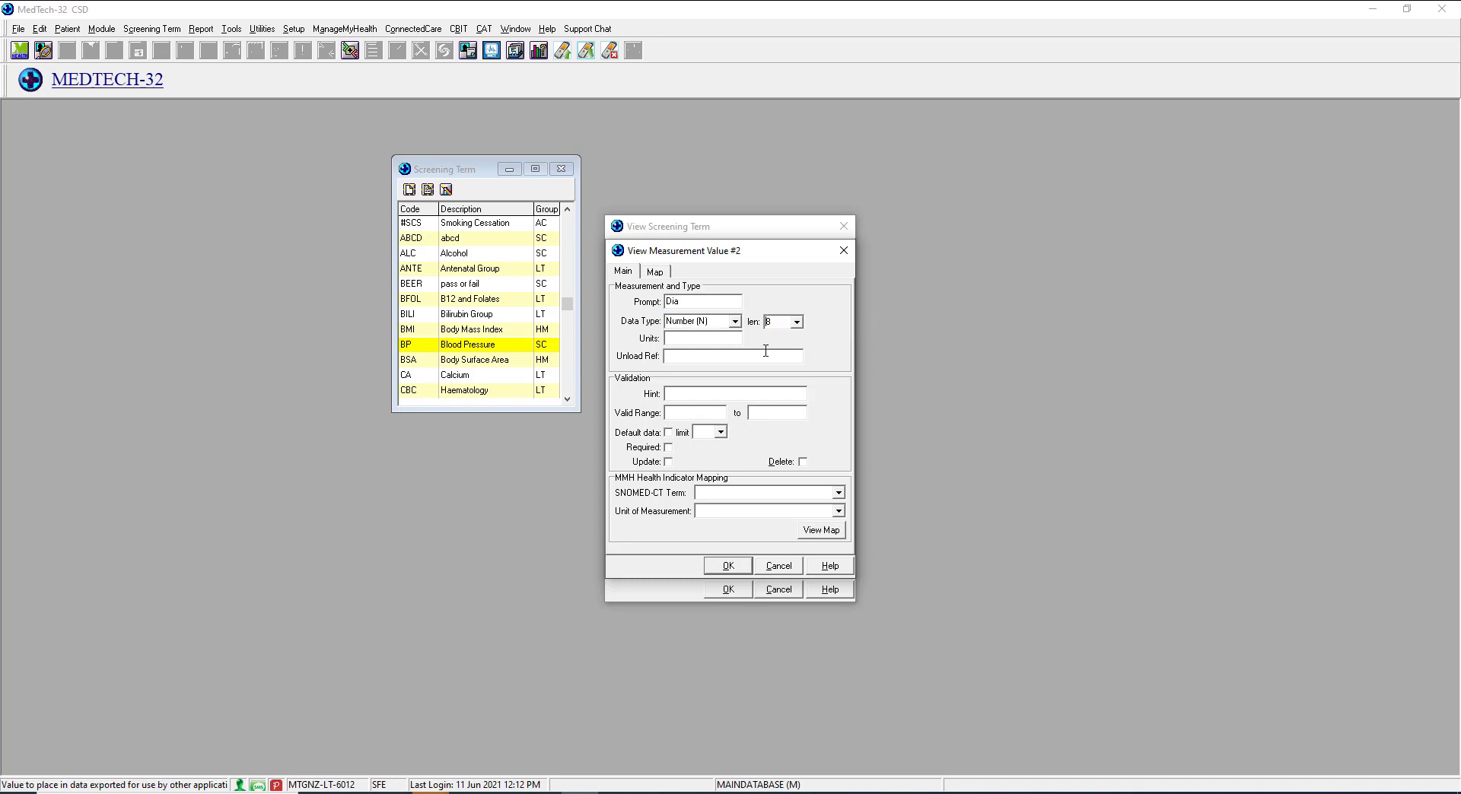
{"action": "left_click", "coordinate": [798, 323]}
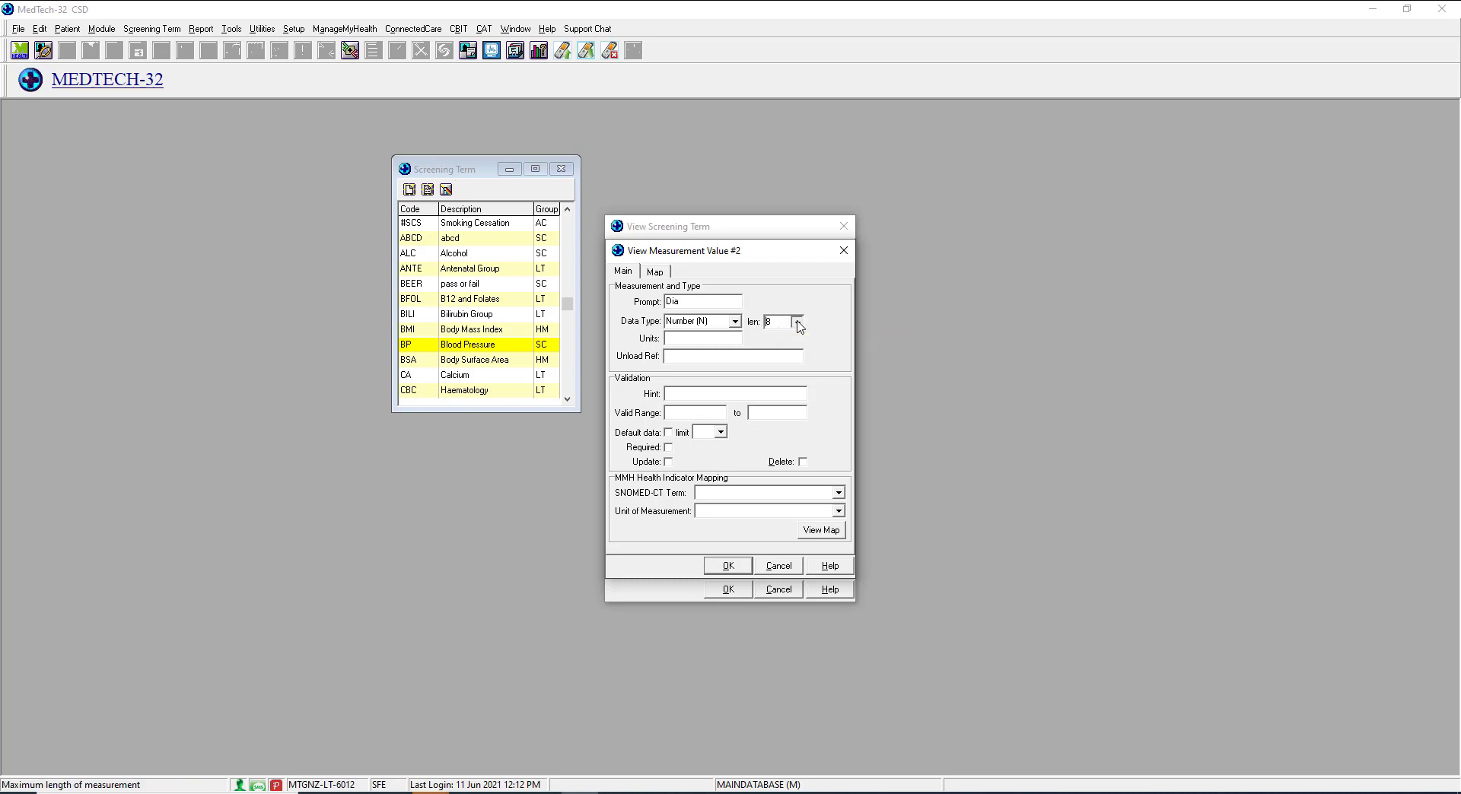
{"action": "left_click", "coordinate": [769, 345]}
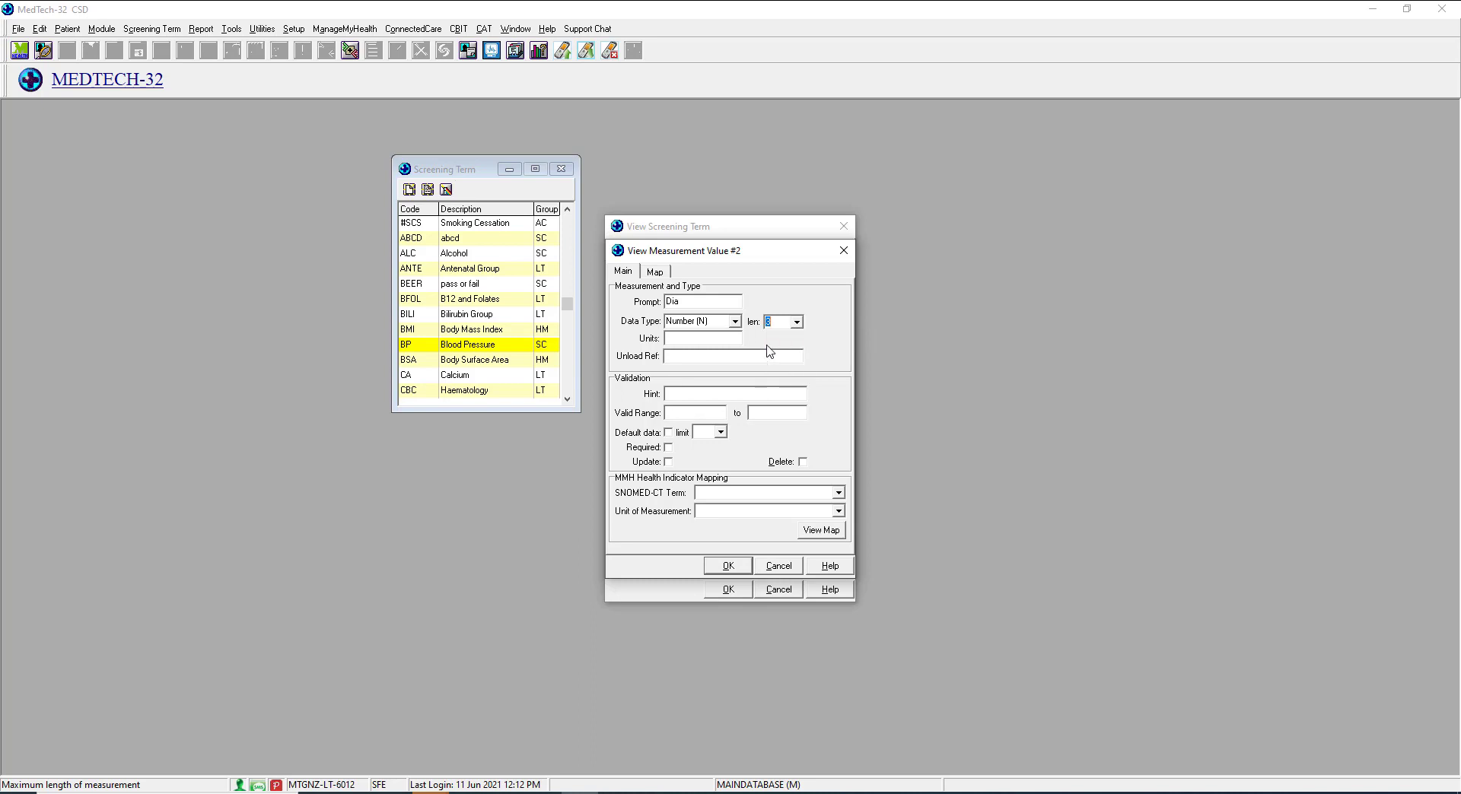
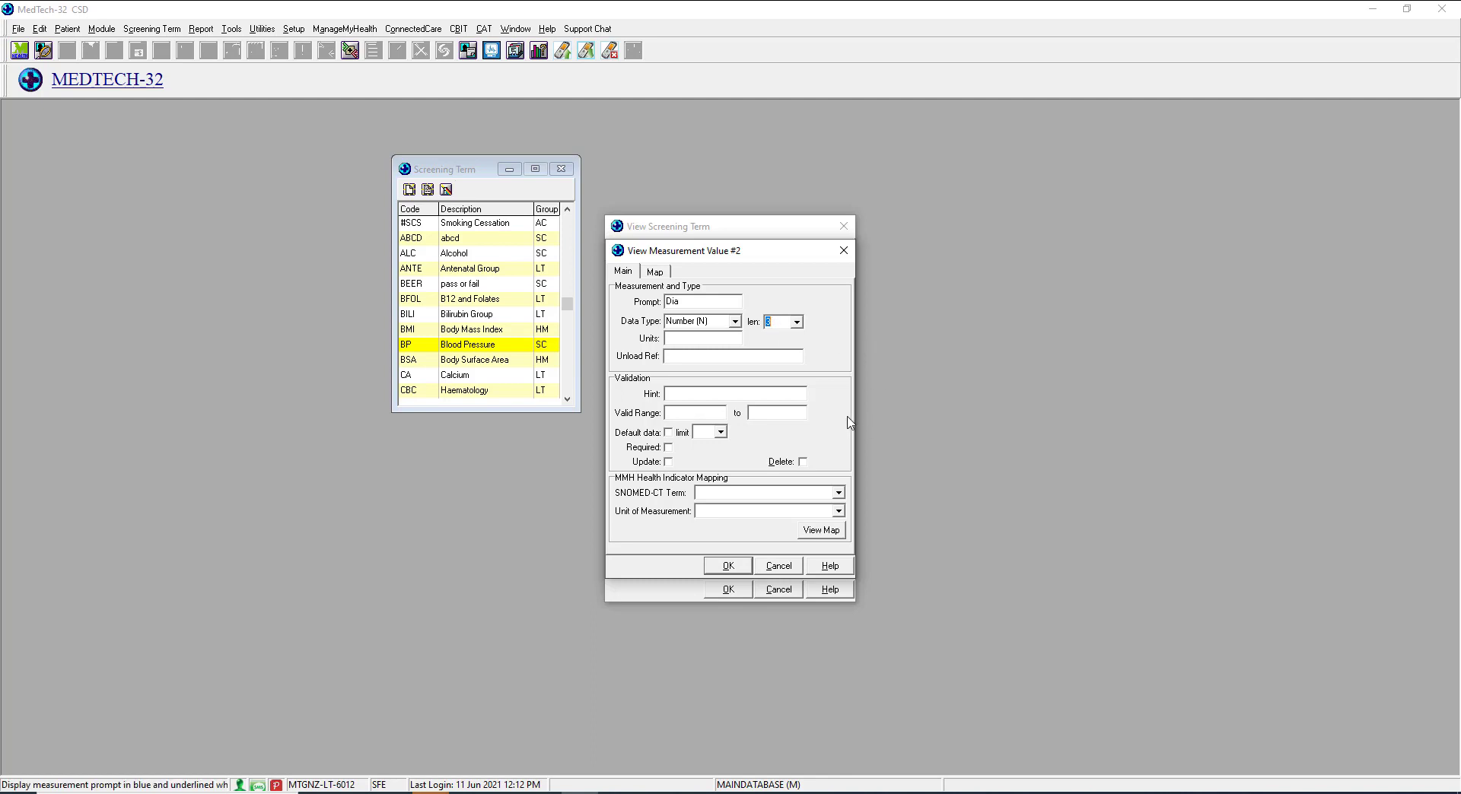
Try filling the Dia measurement's hint with repeated filler characters and clear the hint again.
{"action": "left_click", "coordinate": [692, 340]}
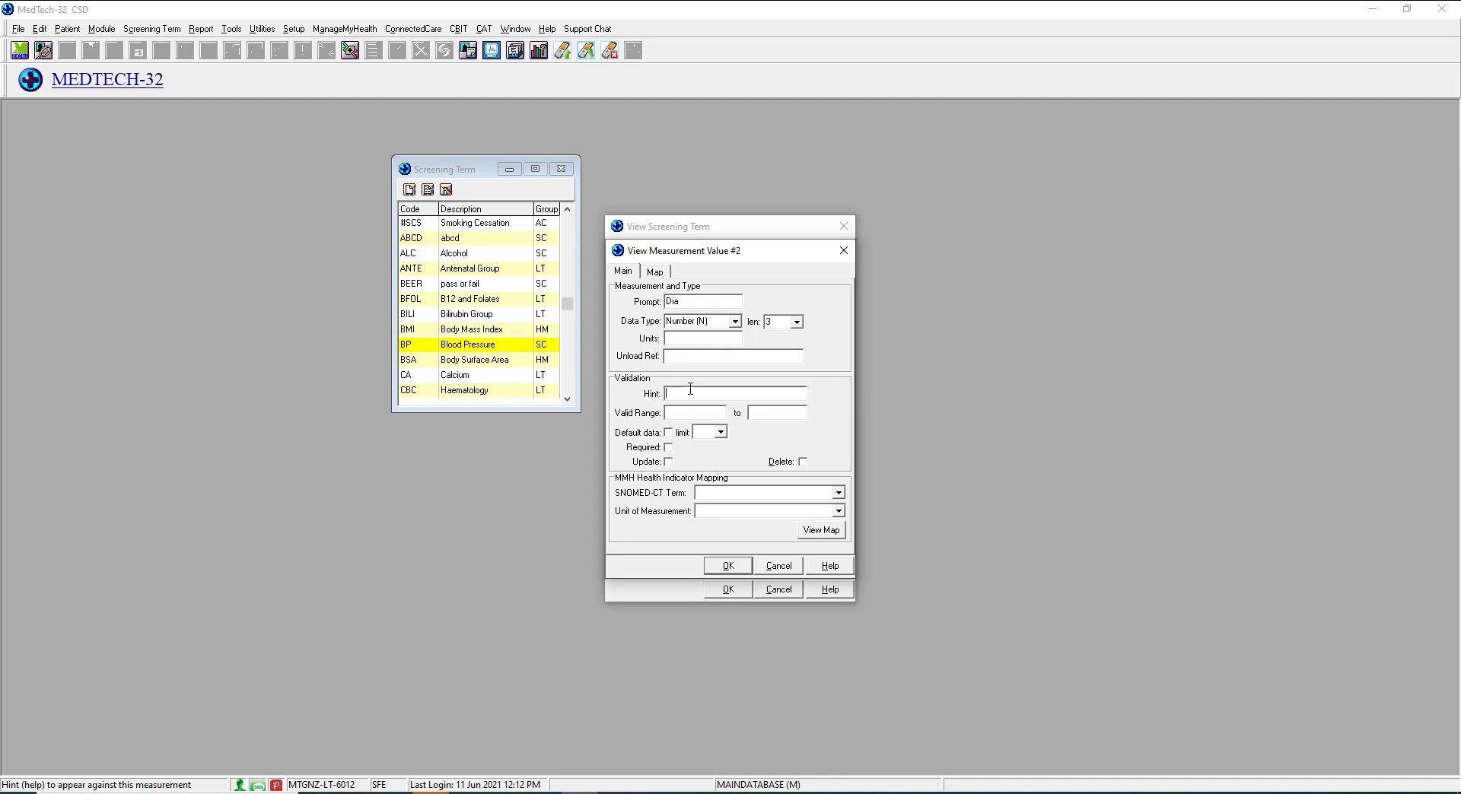
{"action": "type", "text": "qqqqqqqqqqqqqqqqqqqqqqqqqqqqqqqq"}
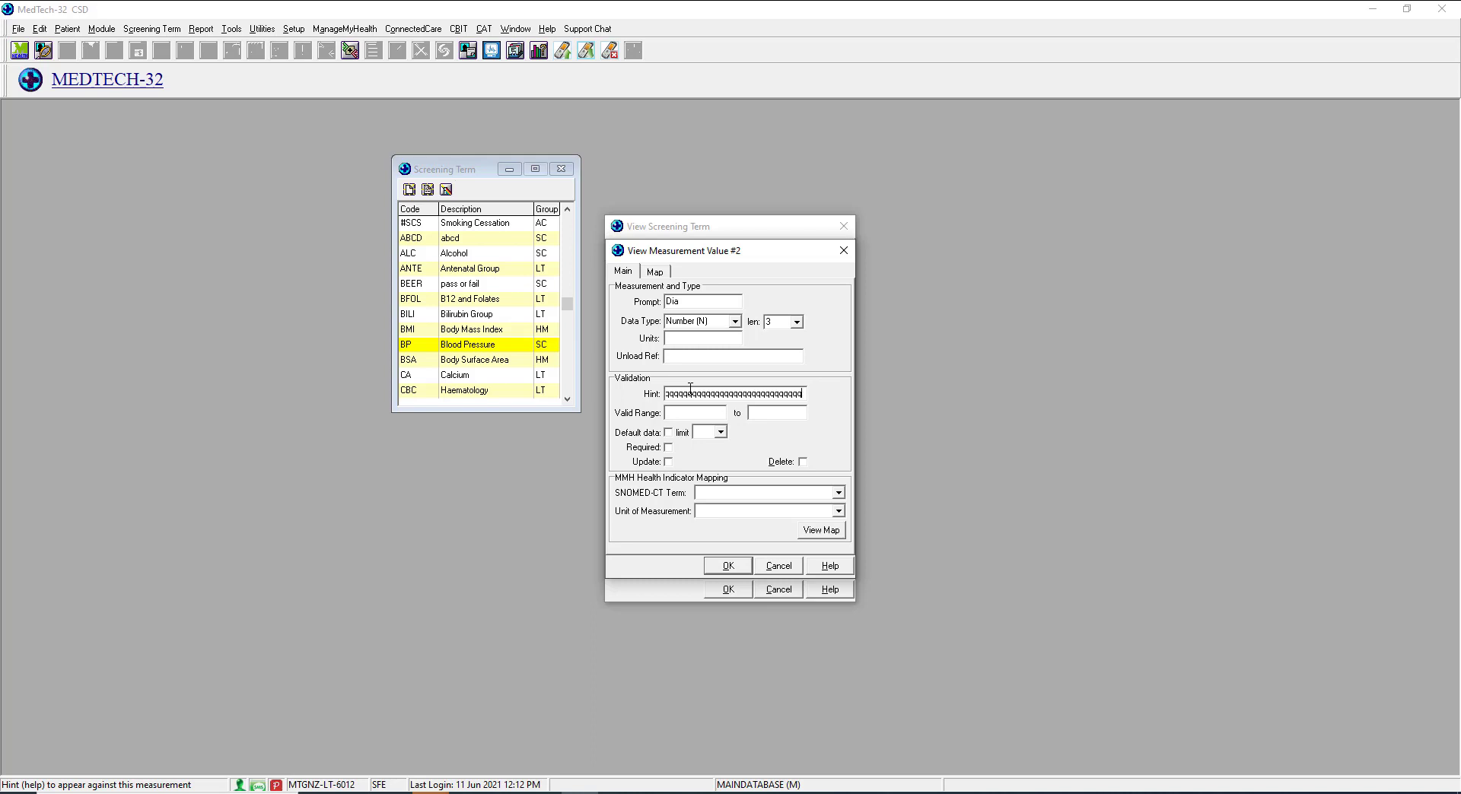
{"action": "key", "text": "BackSpace"}
{"action": "key", "text": "BackSpace"}
{"action": "key", "text": "BackSpace"}
{"action": "key", "text": "BackSpace"}
{"action": "key", "text": "BackSpace"}
{"action": "key", "text": "BackSpace"}
{"action": "key", "text": "BackSpace"}
{"action": "key", "text": "BackSpace"}
{"action": "key", "text": "BackSpace"}
{"action": "key", "text": "BackSpace"}
{"action": "key", "text": "BackSpace"}
{"action": "key", "text": "BackSpace"}
{"action": "key", "text": "BackSpace"}
{"action": "key", "text": "BackSpace"}
{"action": "key", "text": "BackSpace"}
{"action": "key", "text": "BackSpace"}
{"action": "key", "text": "BackSpace"}
{"action": "key", "text": "BackSpace"}
{"action": "key", "text": "BackSpace"}
{"action": "key", "text": "BackSpace"}
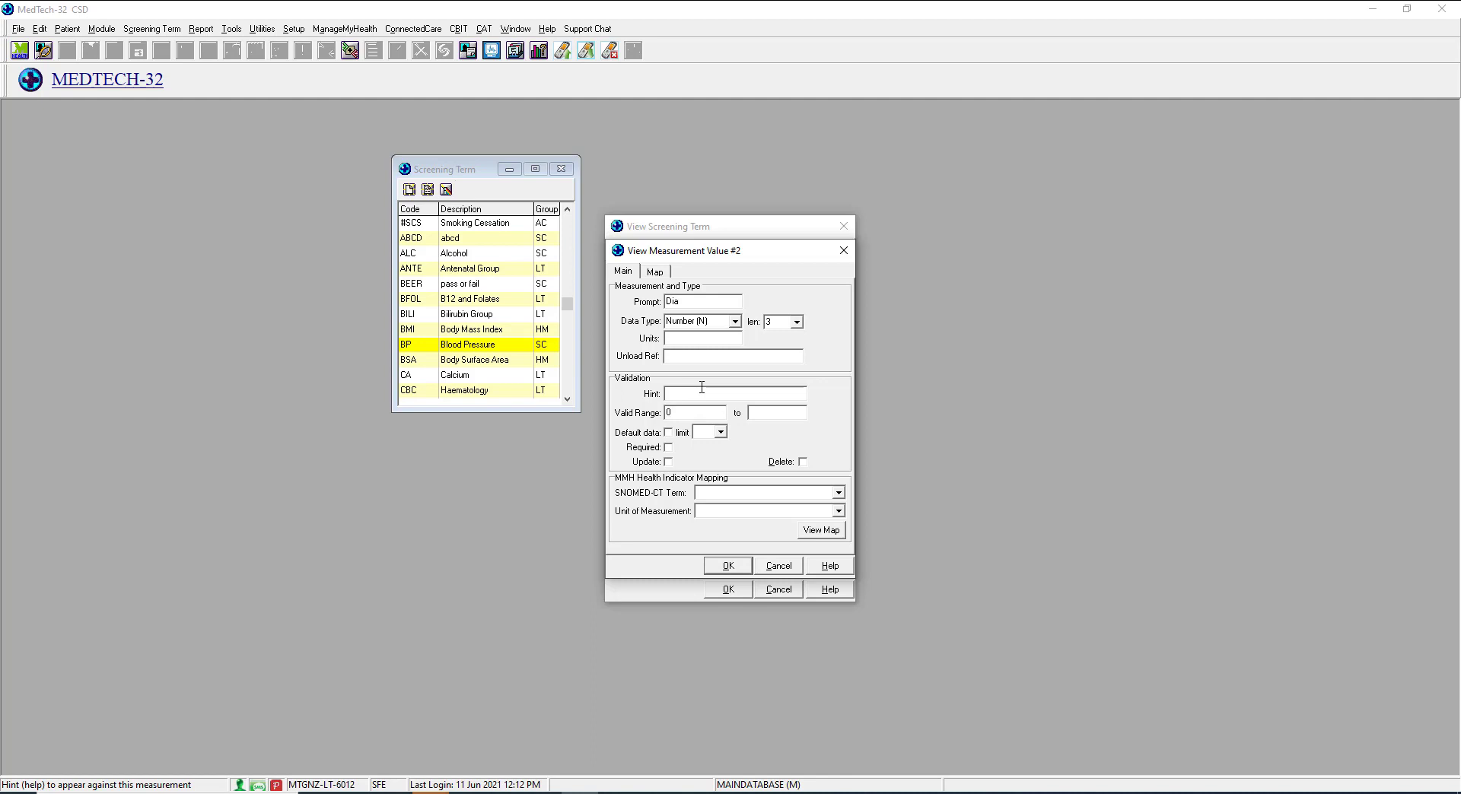
Try entering a valid range starting at 0 for the Dia measurement and clear both limits.
{"action": "left_click", "coordinate": [794, 418]}
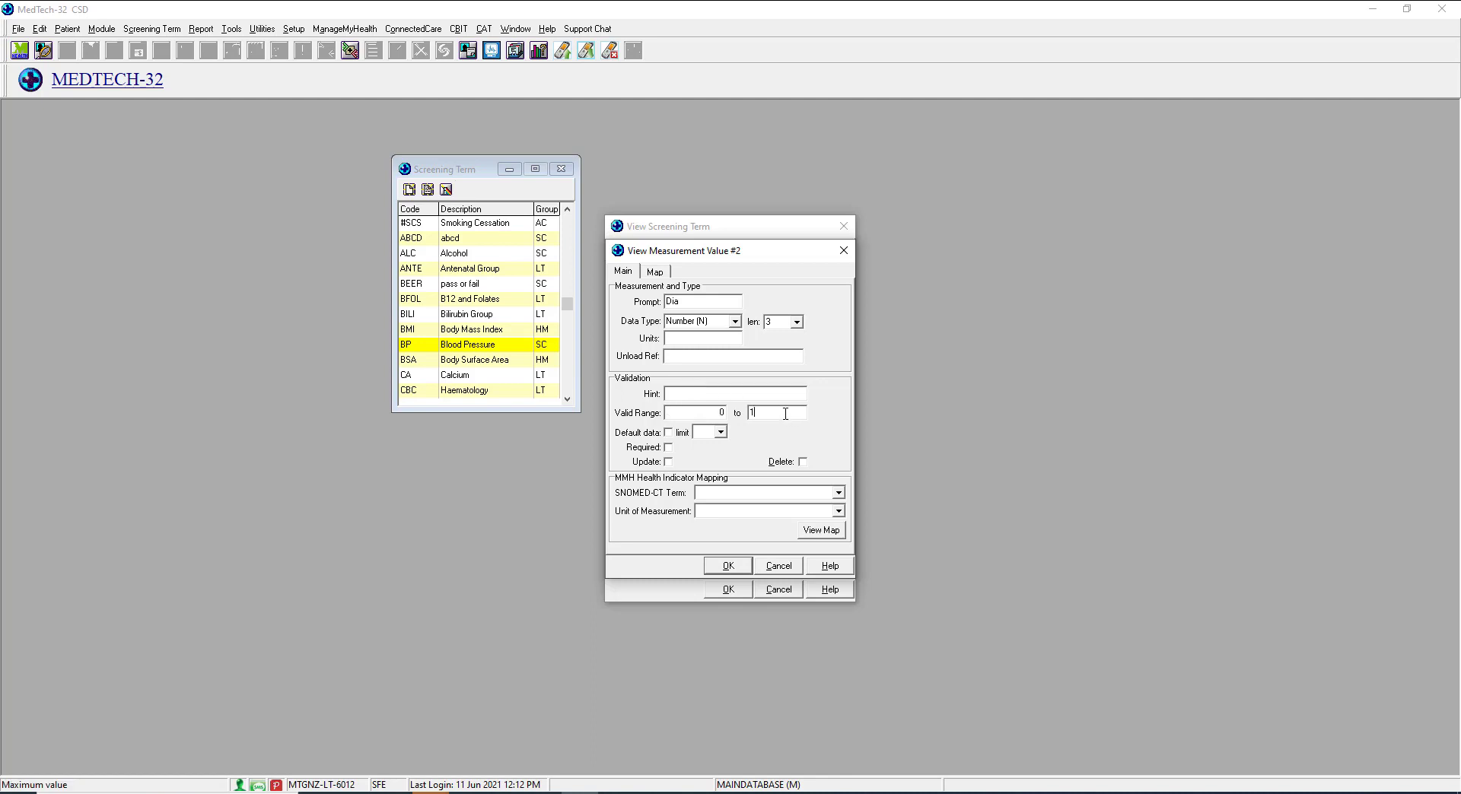
{"action": "type", "text": "1000"}
{"action": "key", "text": "BackSpace"}
{"action": "key", "text": "BackSpace"}
{"action": "key", "text": "BackSpace"}
{"action": "key", "text": "shift+Tab"}
{"action": "left_click_drag", "start_coordinate": [693, 409], "coordinate": [653, 412]}
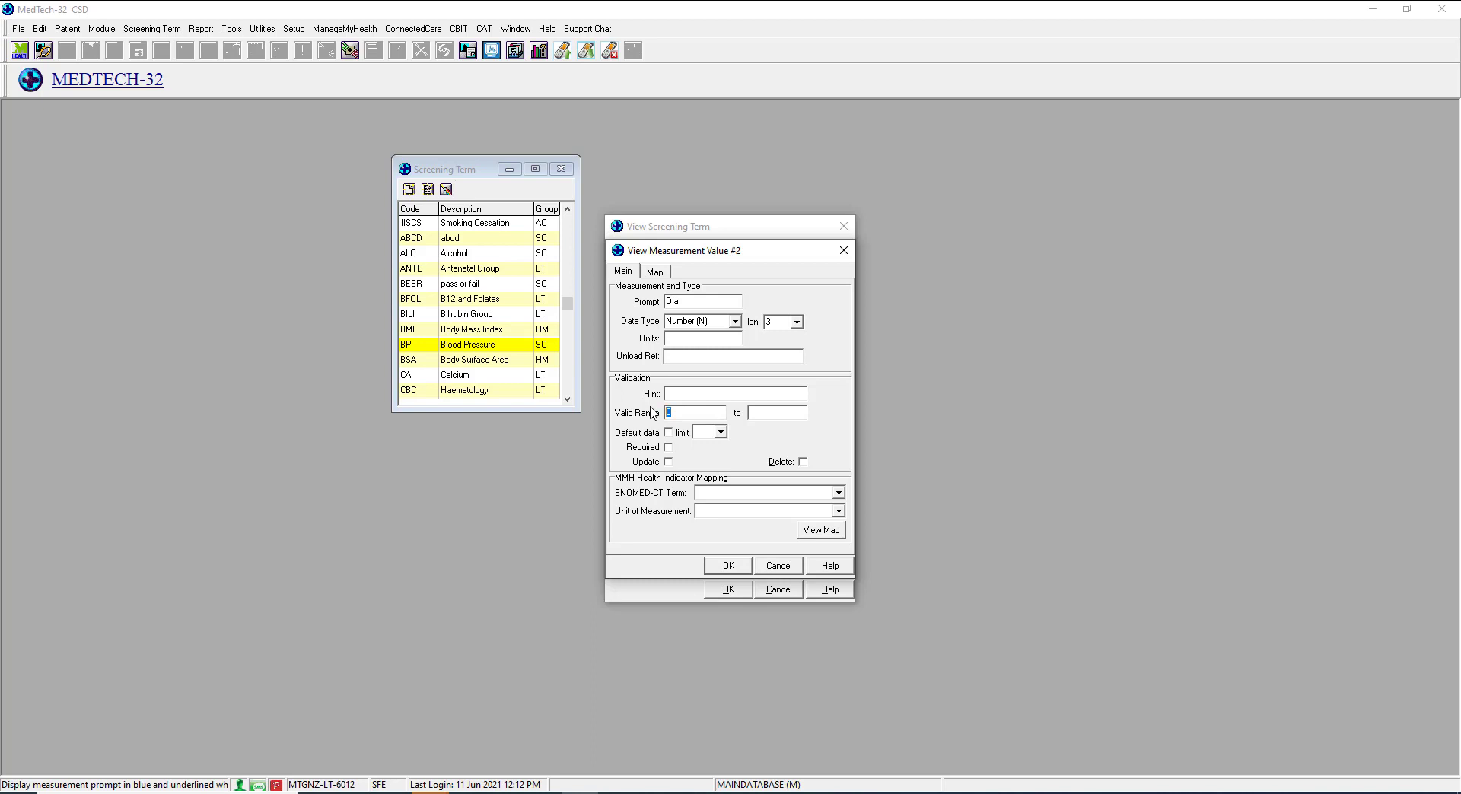
{"action": "key", "text": "BackSpace"}
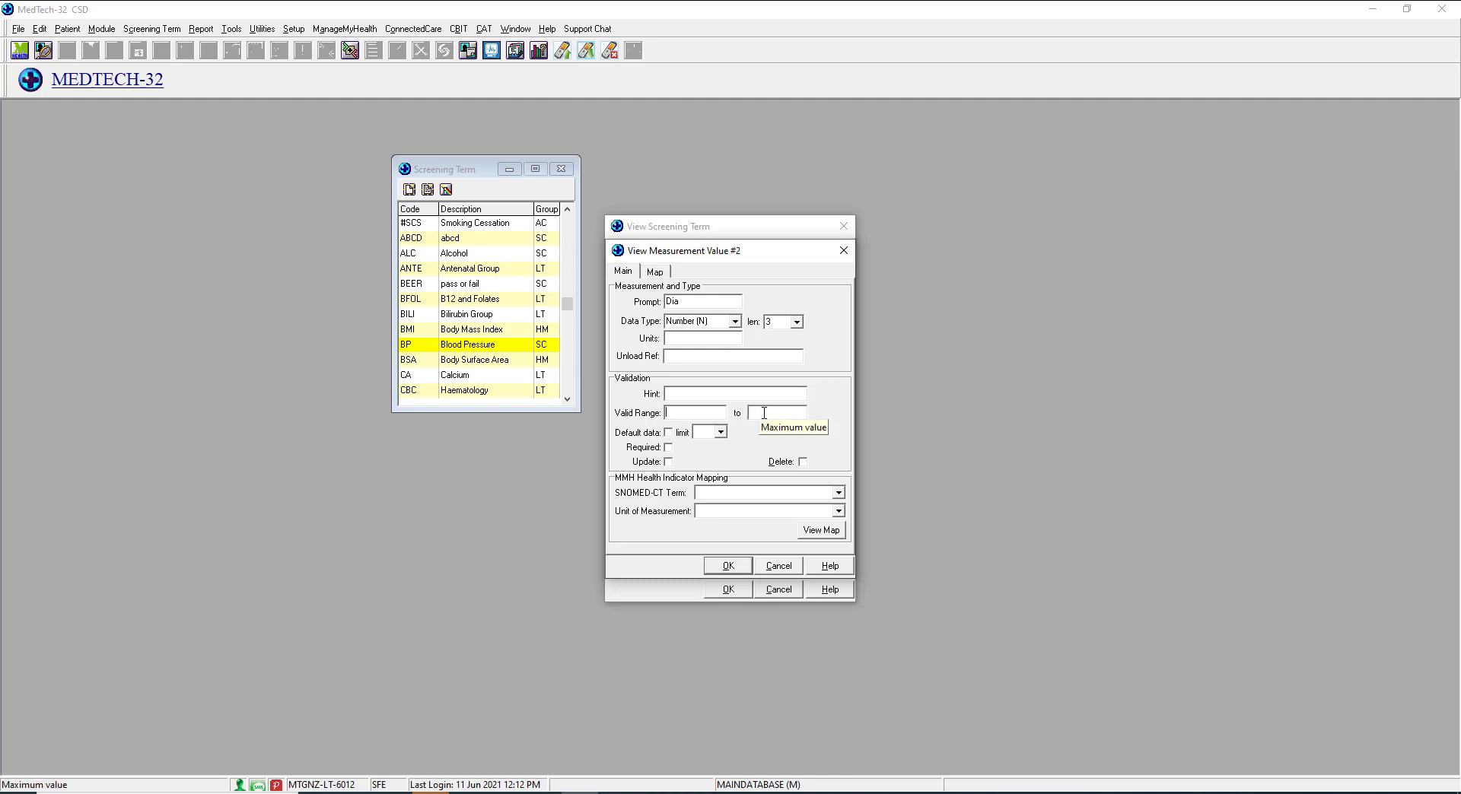
Enable default data for the Dia measurement with a time limit of 3 mths.
{"action": "left_click", "coordinate": [670, 435]}
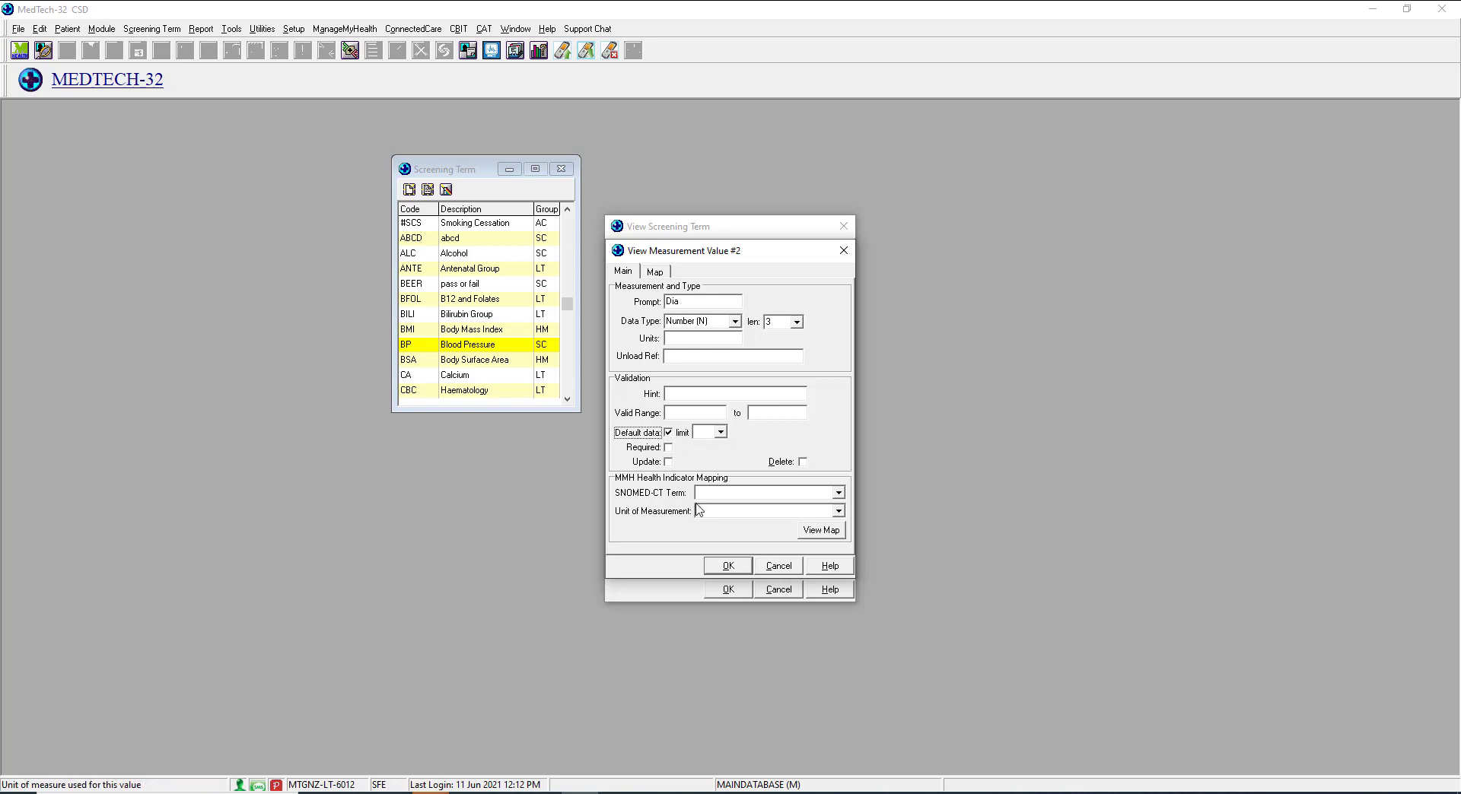
{"action": "left_click", "coordinate": [722, 433]}
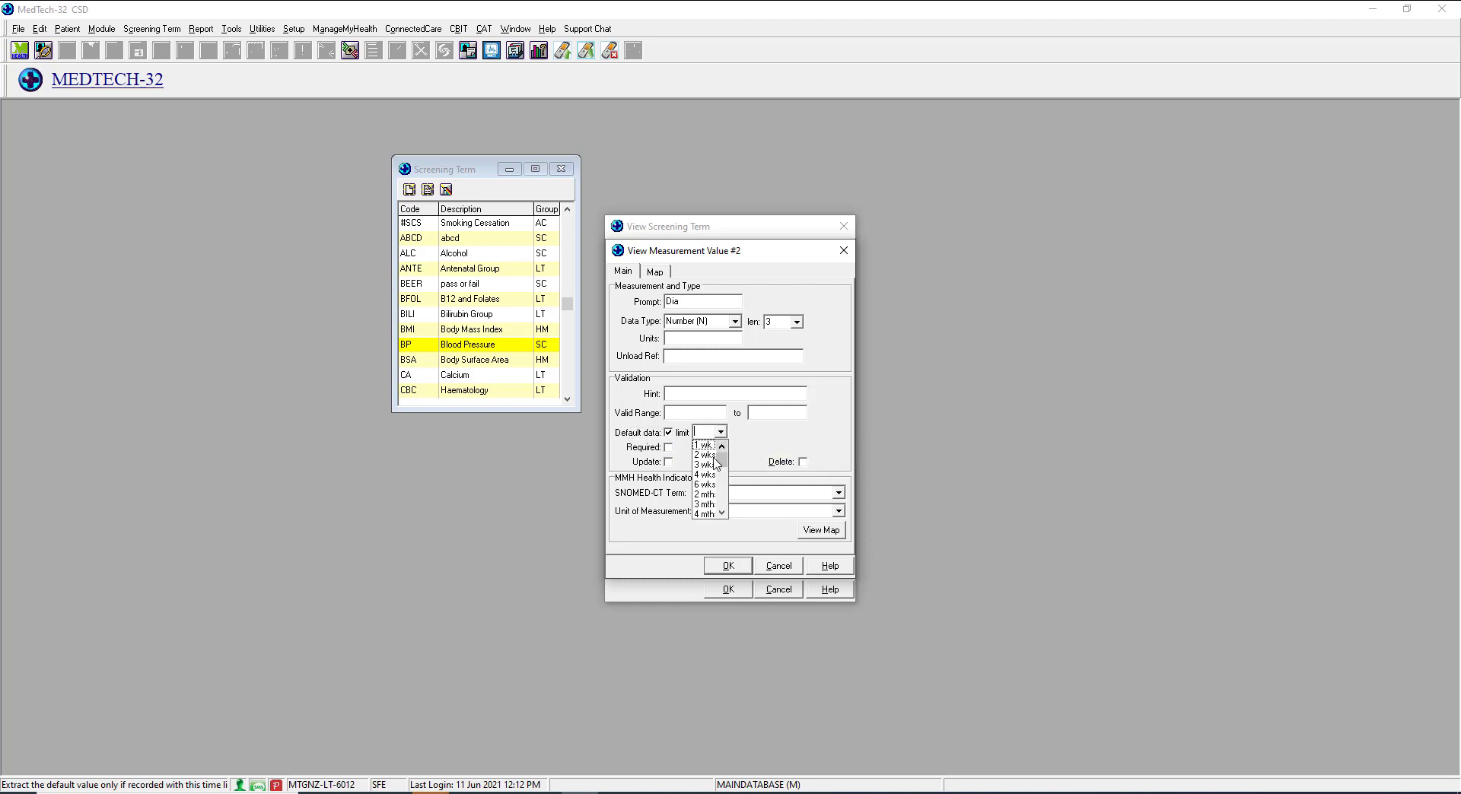
{"action": "left_click", "coordinate": [706, 504]}
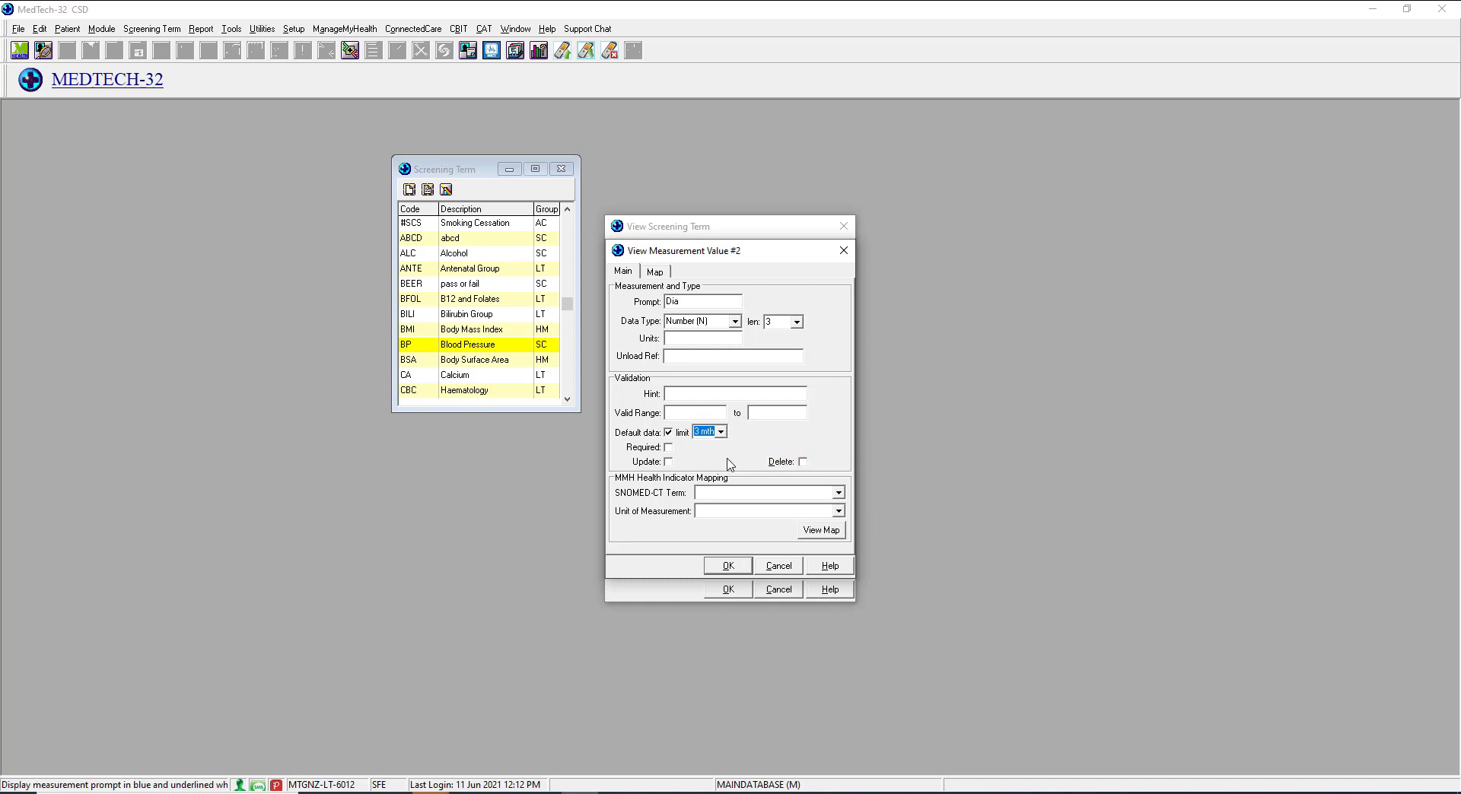
Enable Update for the Dia measurement, leave Required off, and save the measurement.
{"action": "left_click", "coordinate": [670, 449]}
{"action": "left_click", "coordinate": [669, 448]}
{"action": "left_click", "coordinate": [668, 447]}
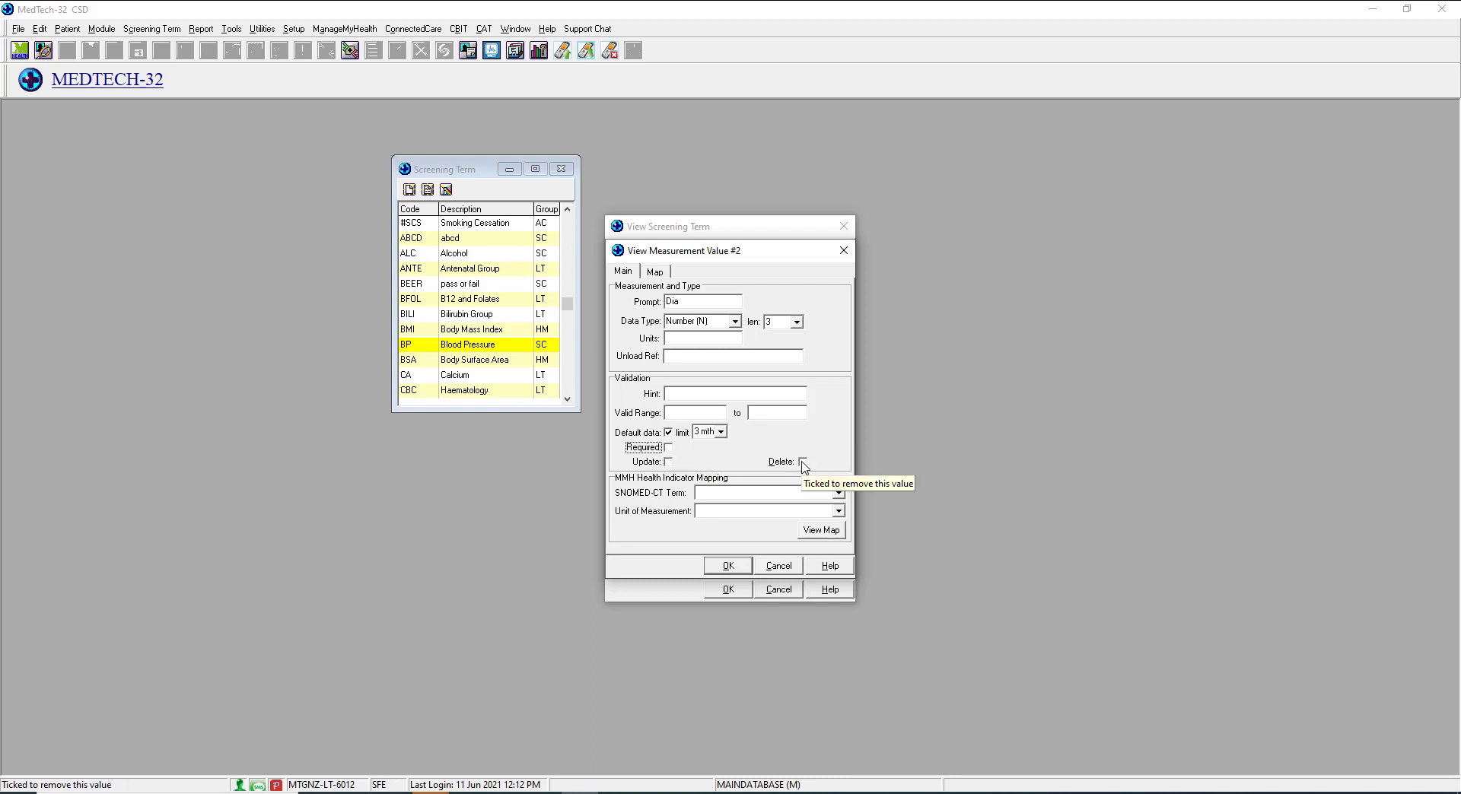
{"action": "left_click", "coordinate": [668, 461]}
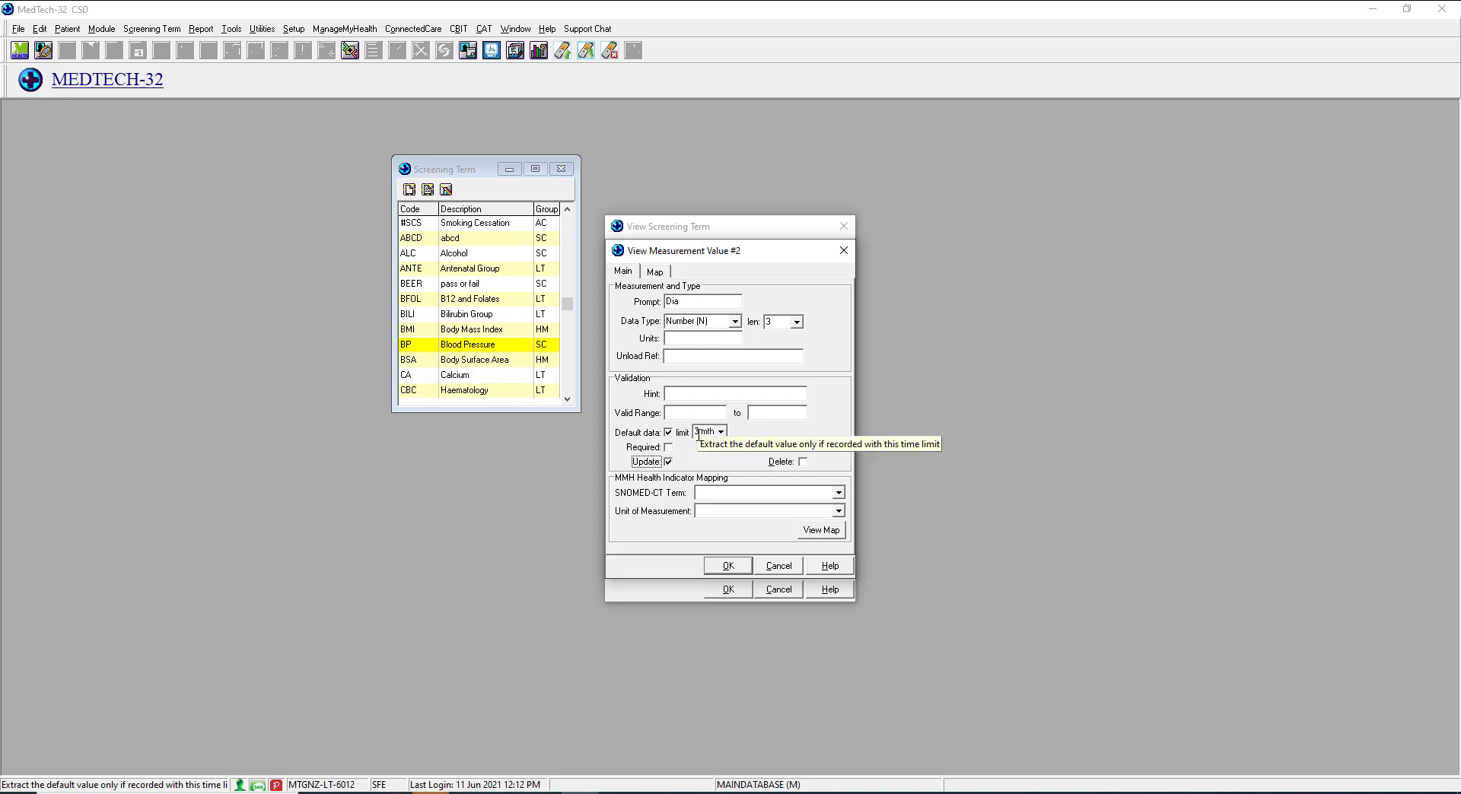
{"action": "left_click", "coordinate": [730, 569]}
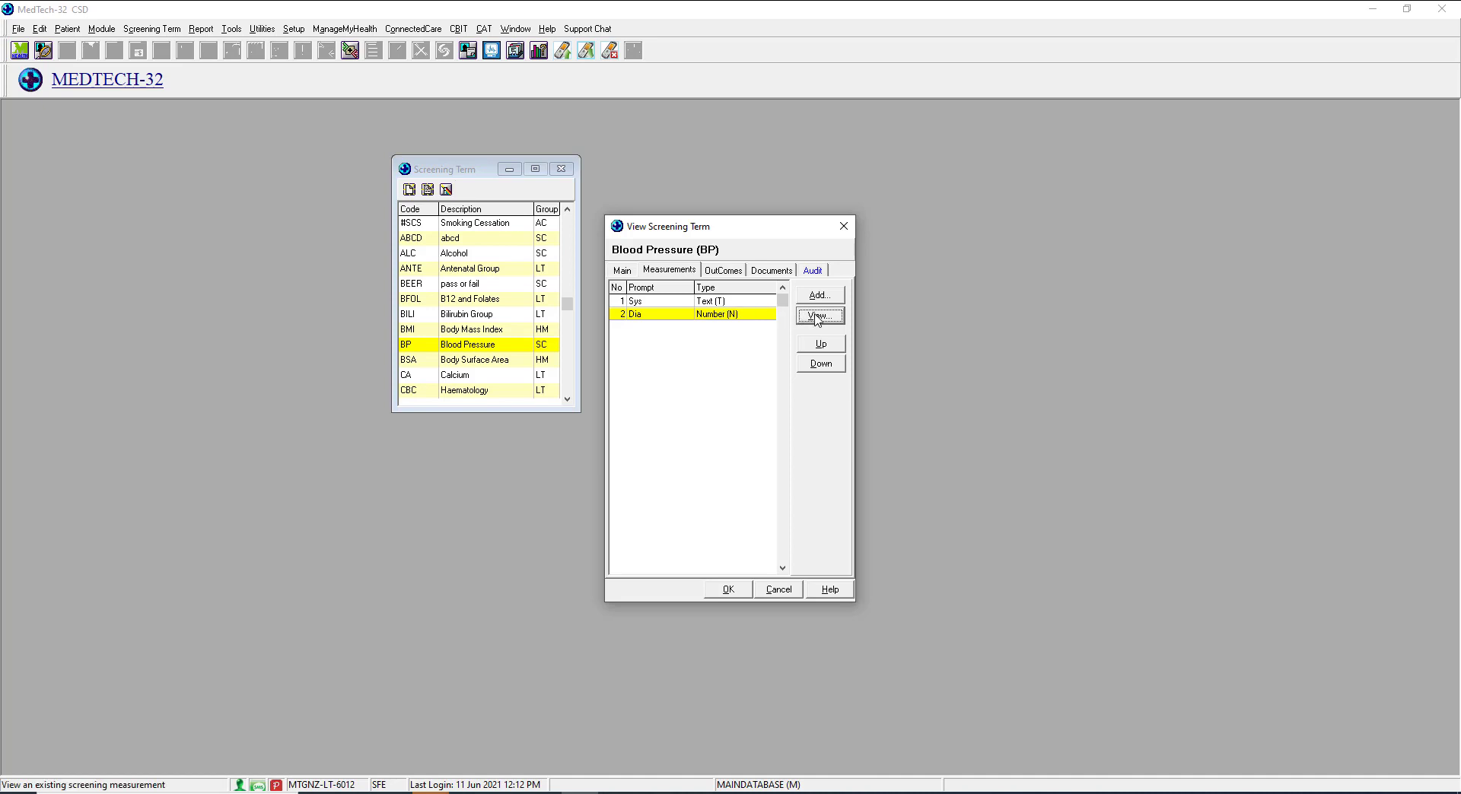
Try starting a third Blood Pressure measurement with the data type Combo (C) and adding a choice without a prompt.
{"action": "left_click", "coordinate": [819, 295]}
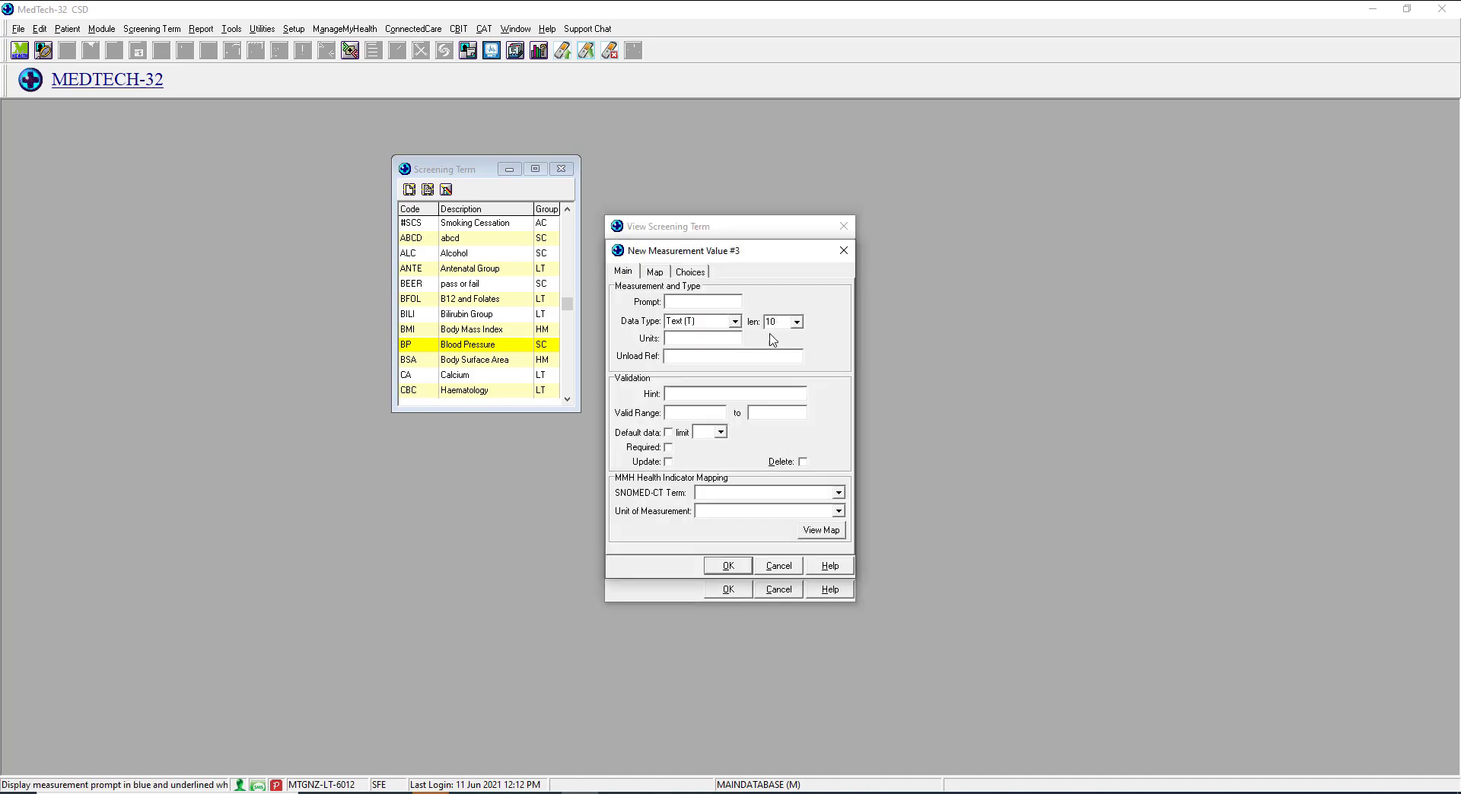
{"action": "left_click", "coordinate": [735, 322]}
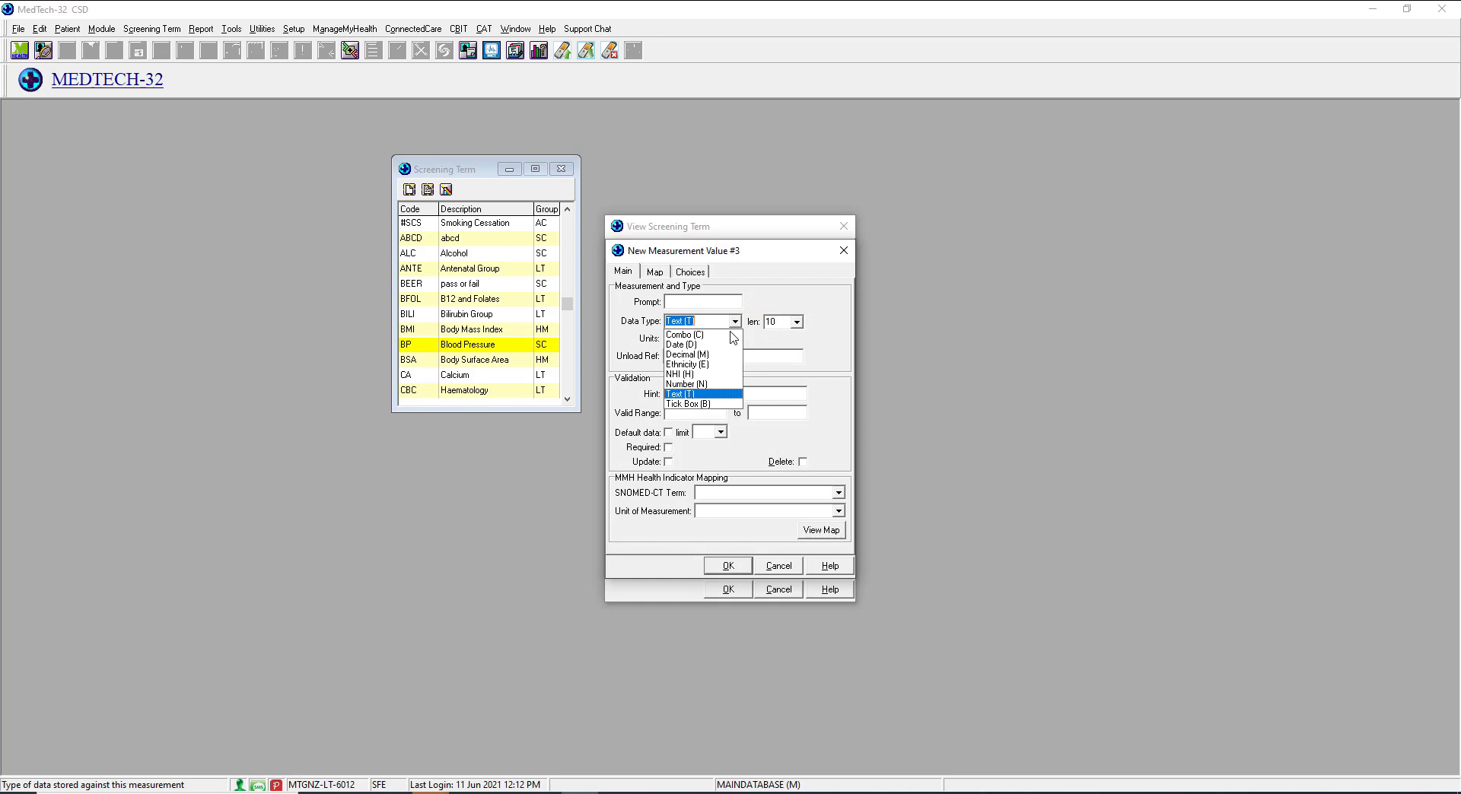
{"action": "left_click", "coordinate": [685, 335]}
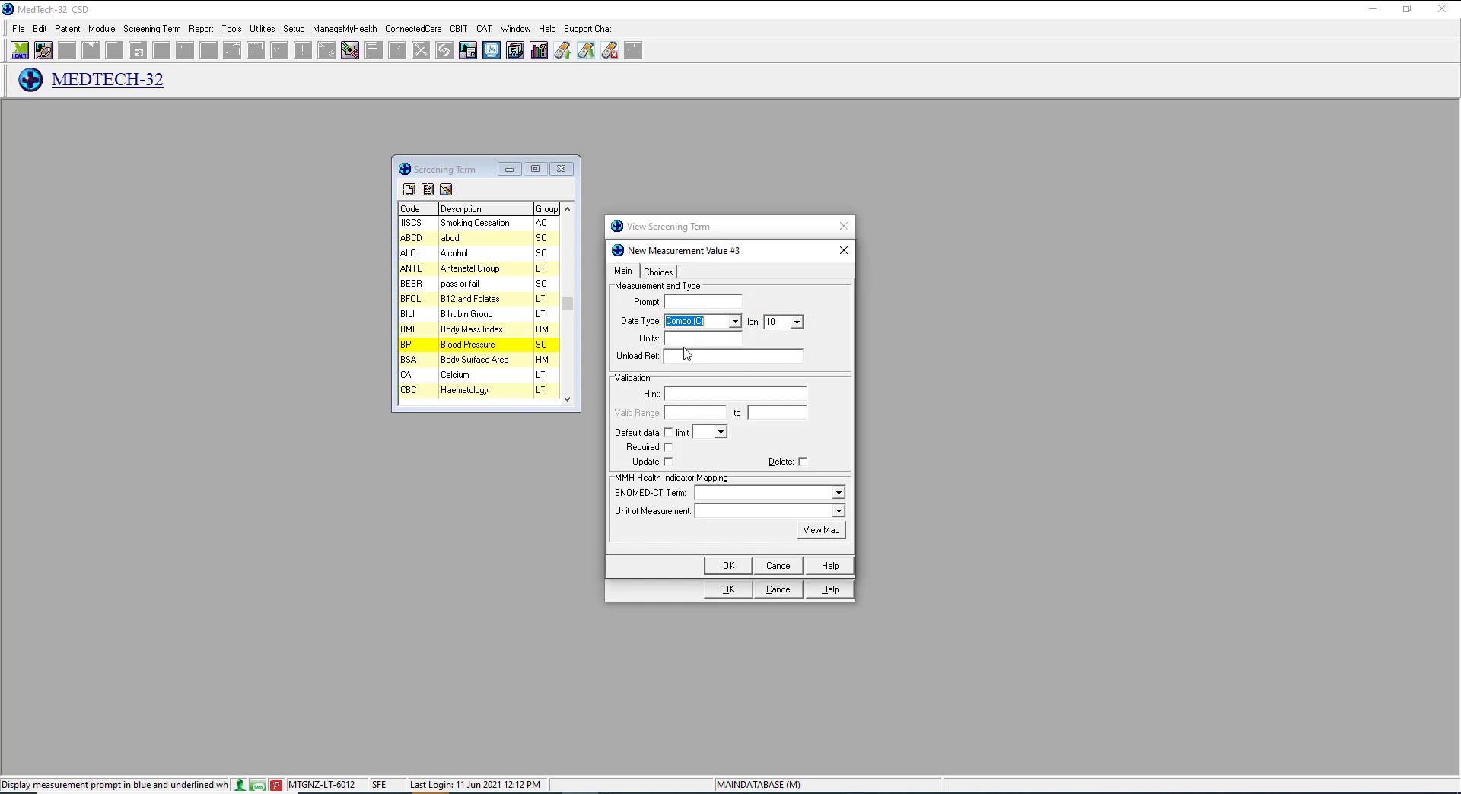
{"action": "left_click", "coordinate": [662, 275]}
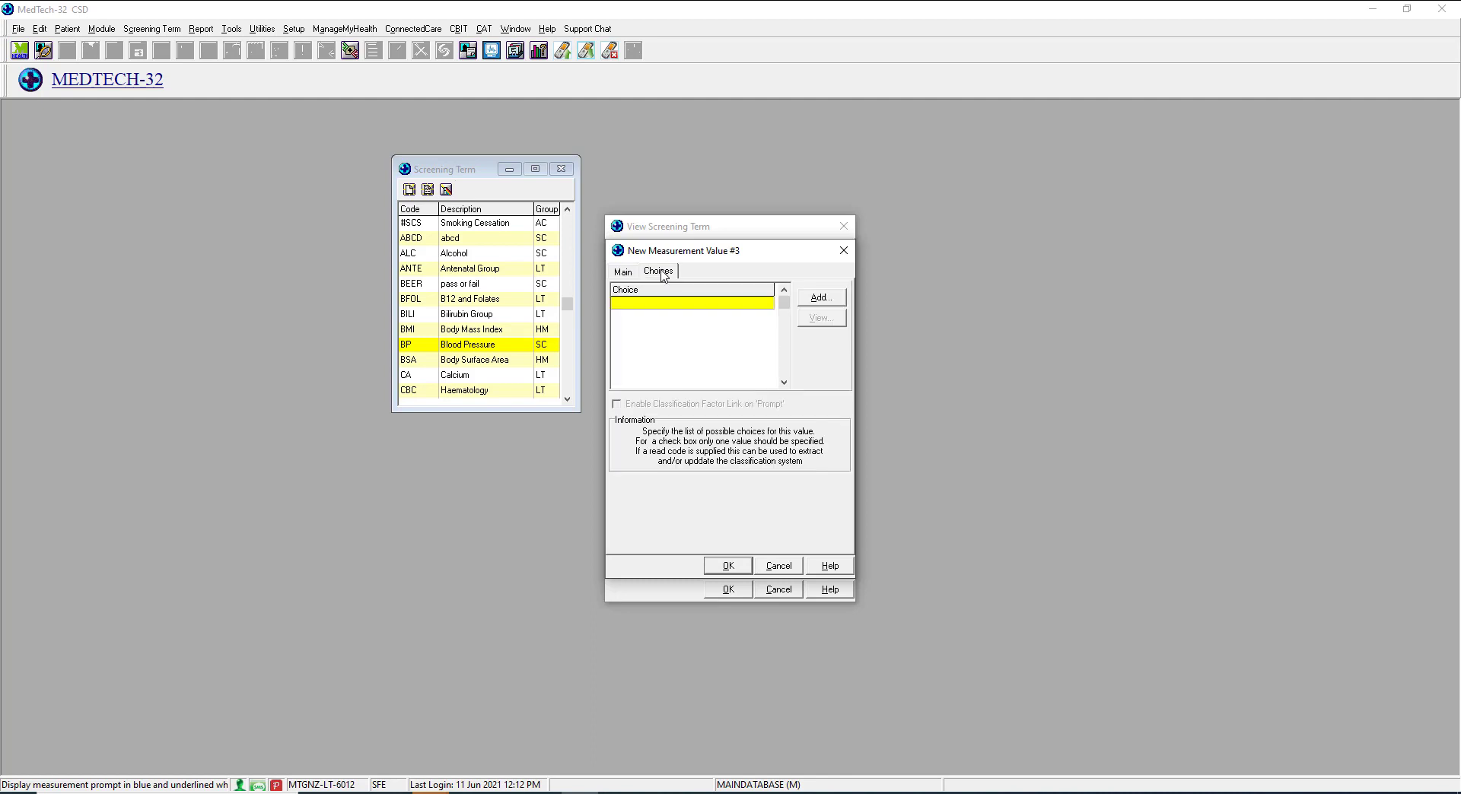
{"action": "left_click", "coordinate": [824, 301]}
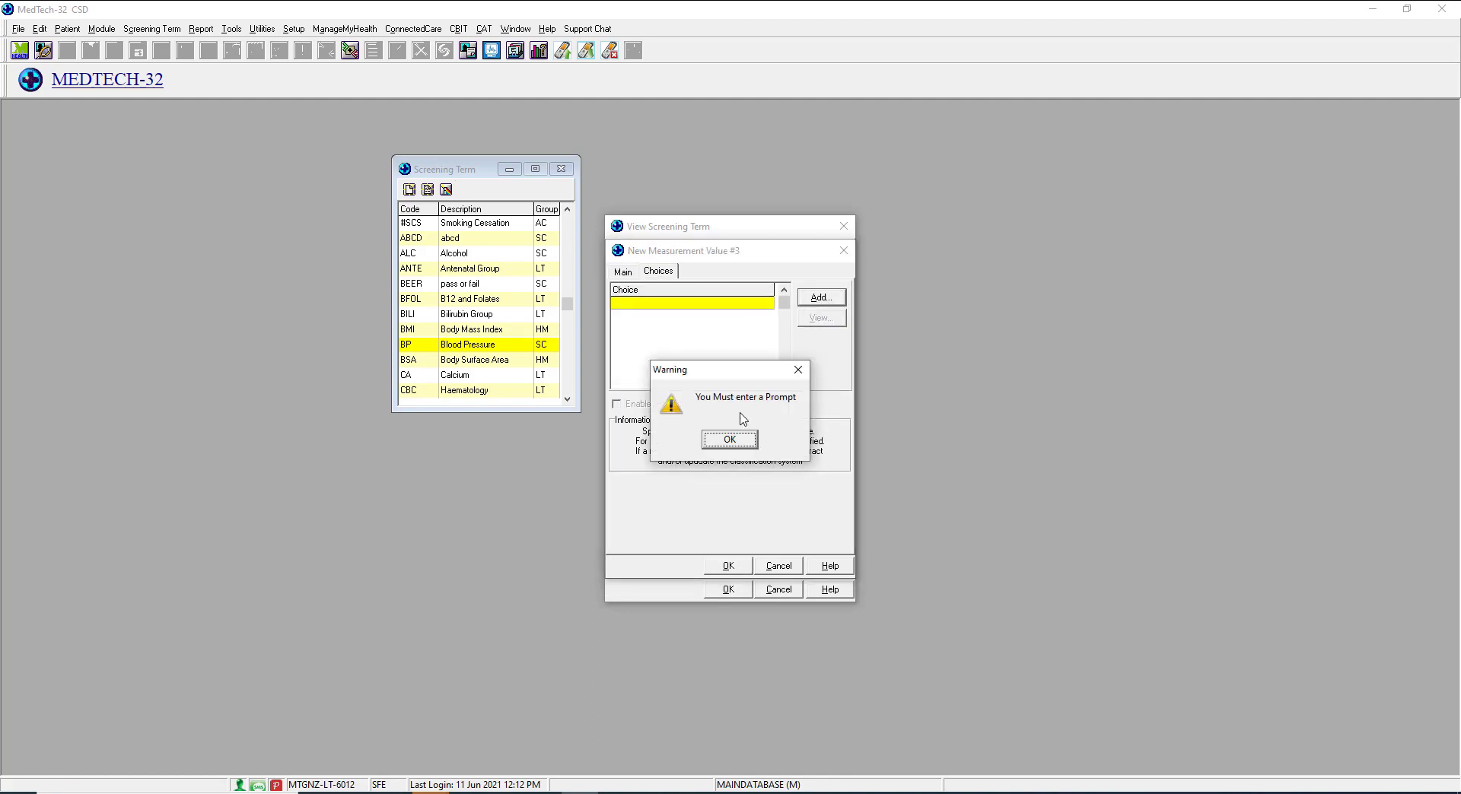
{"action": "left_click", "coordinate": [730, 441]}
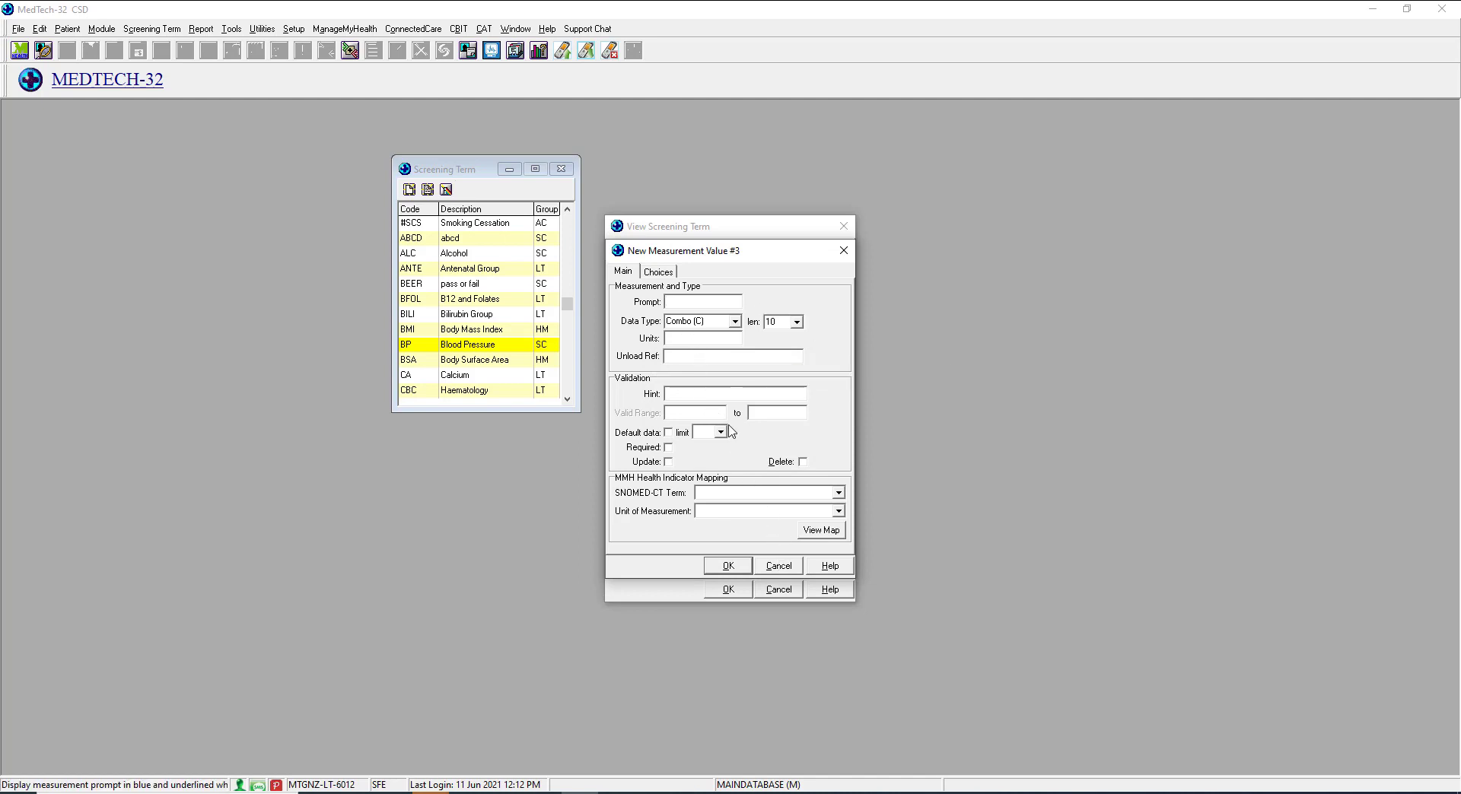
Try the Tick Box (B) data type for the new measurement, discard the measurement, and close the Blood Pressure term without saving.
{"action": "left_click", "coordinate": [734, 321]}
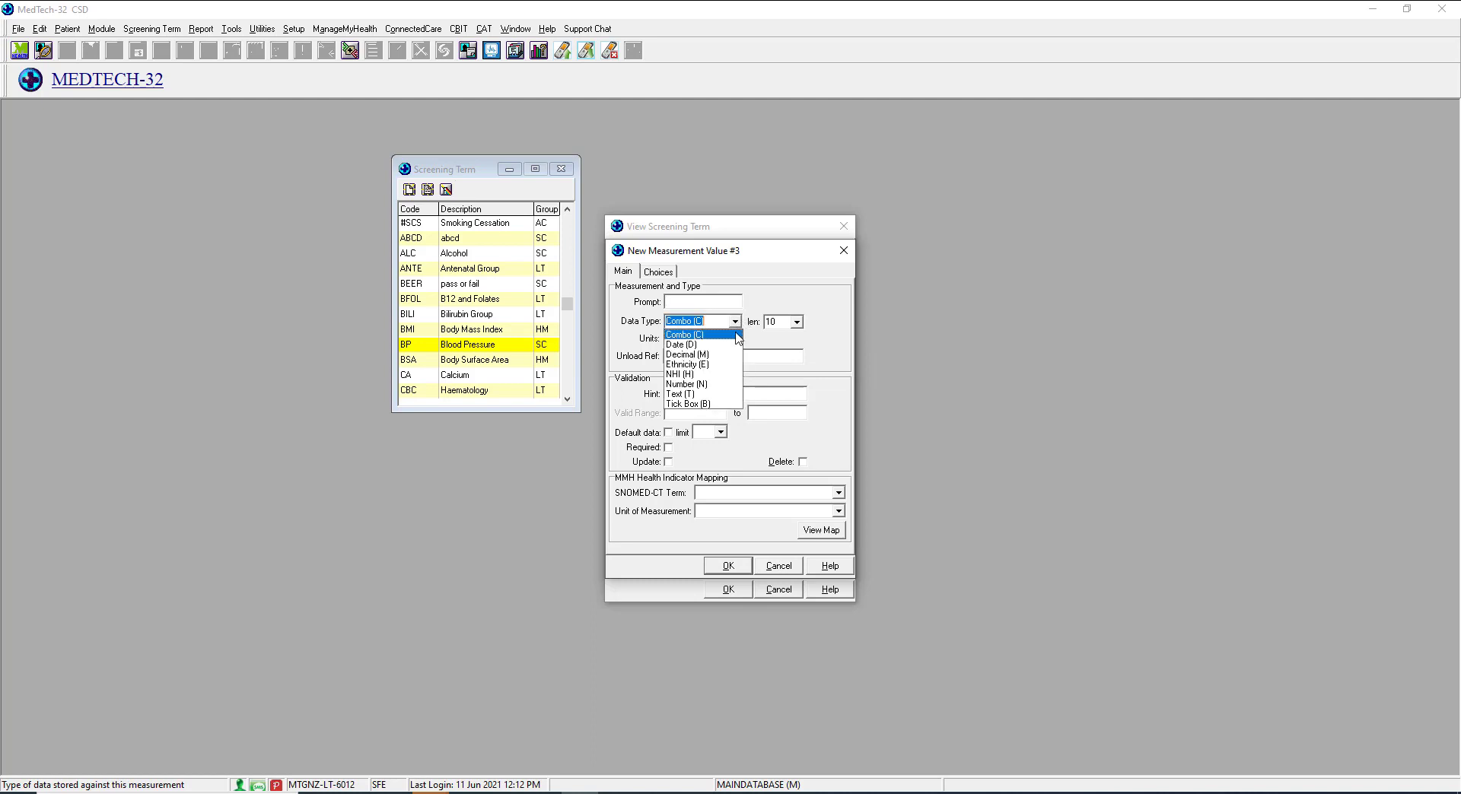
{"action": "left_click", "coordinate": [689, 404]}
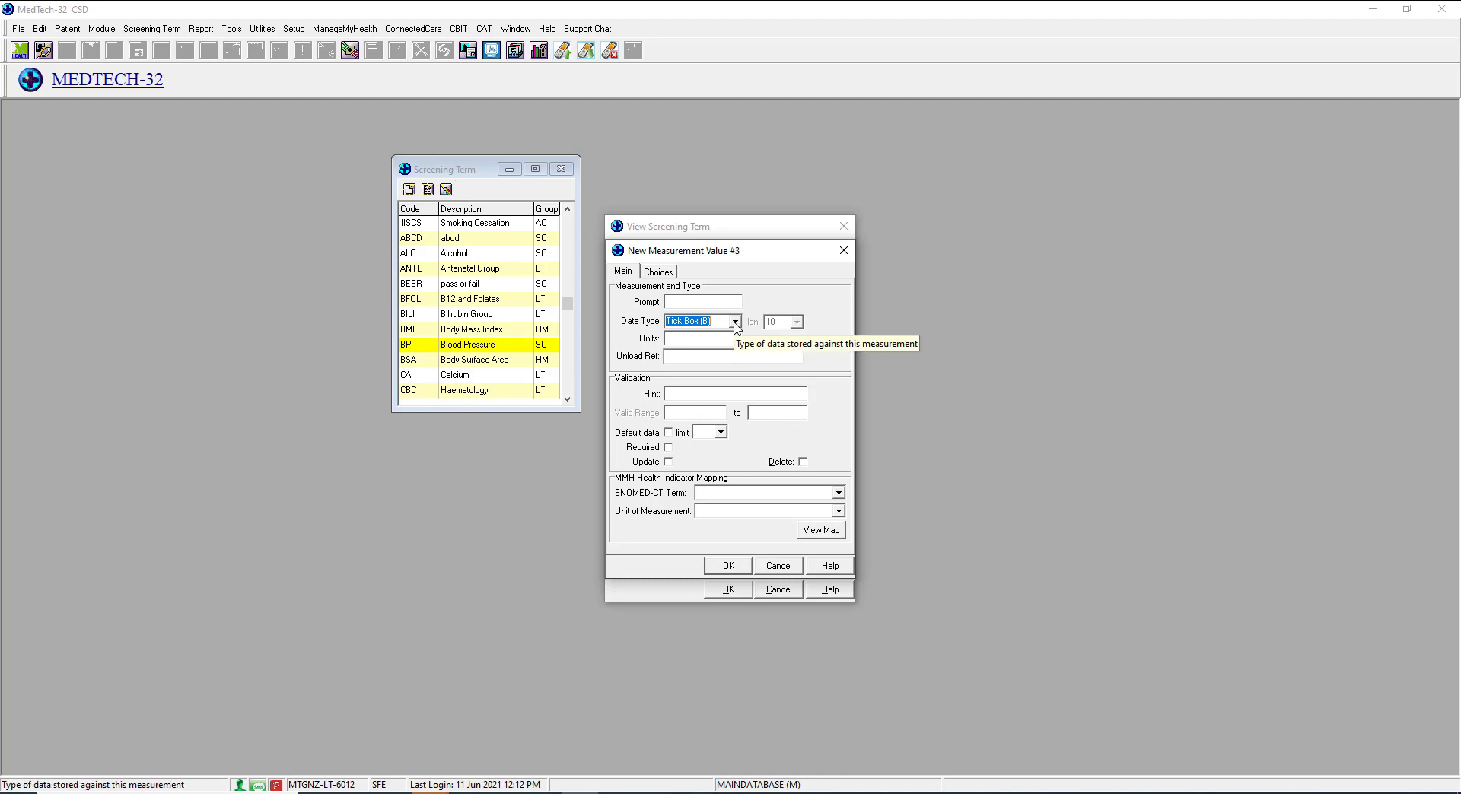
{"action": "left_click", "coordinate": [702, 301]}
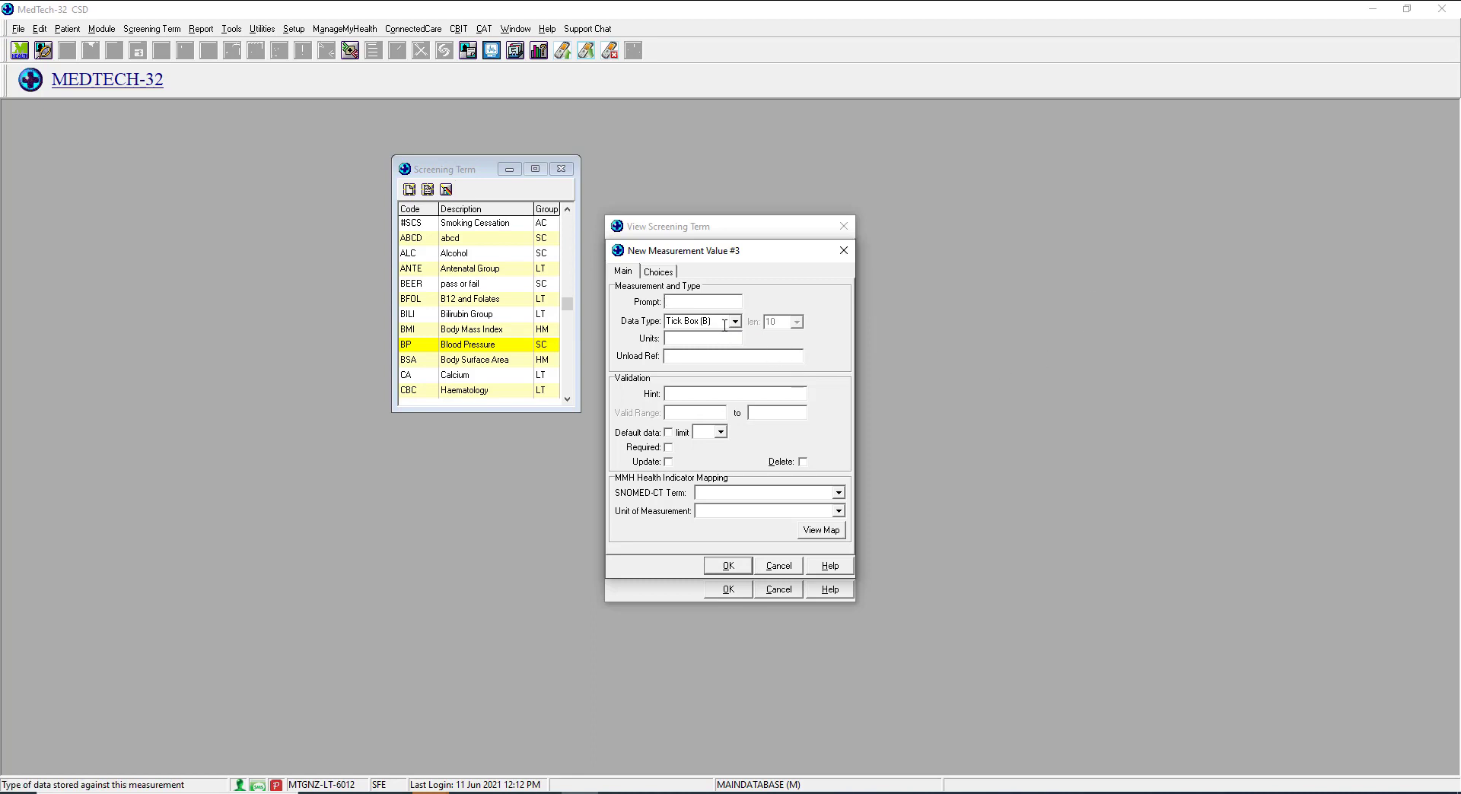
{"action": "left_click", "coordinate": [736, 324]}
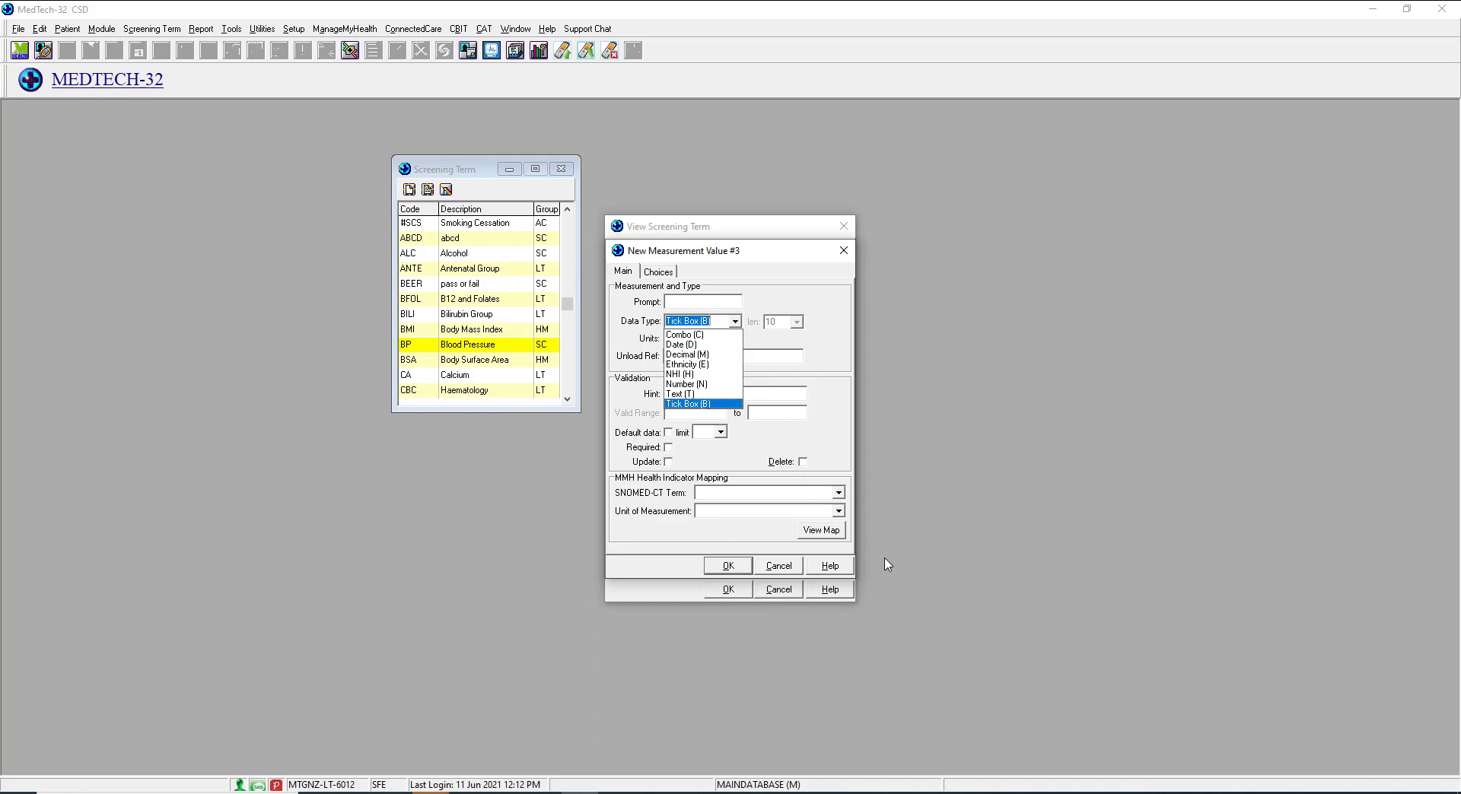
{"action": "left_click", "coordinate": [782, 572]}
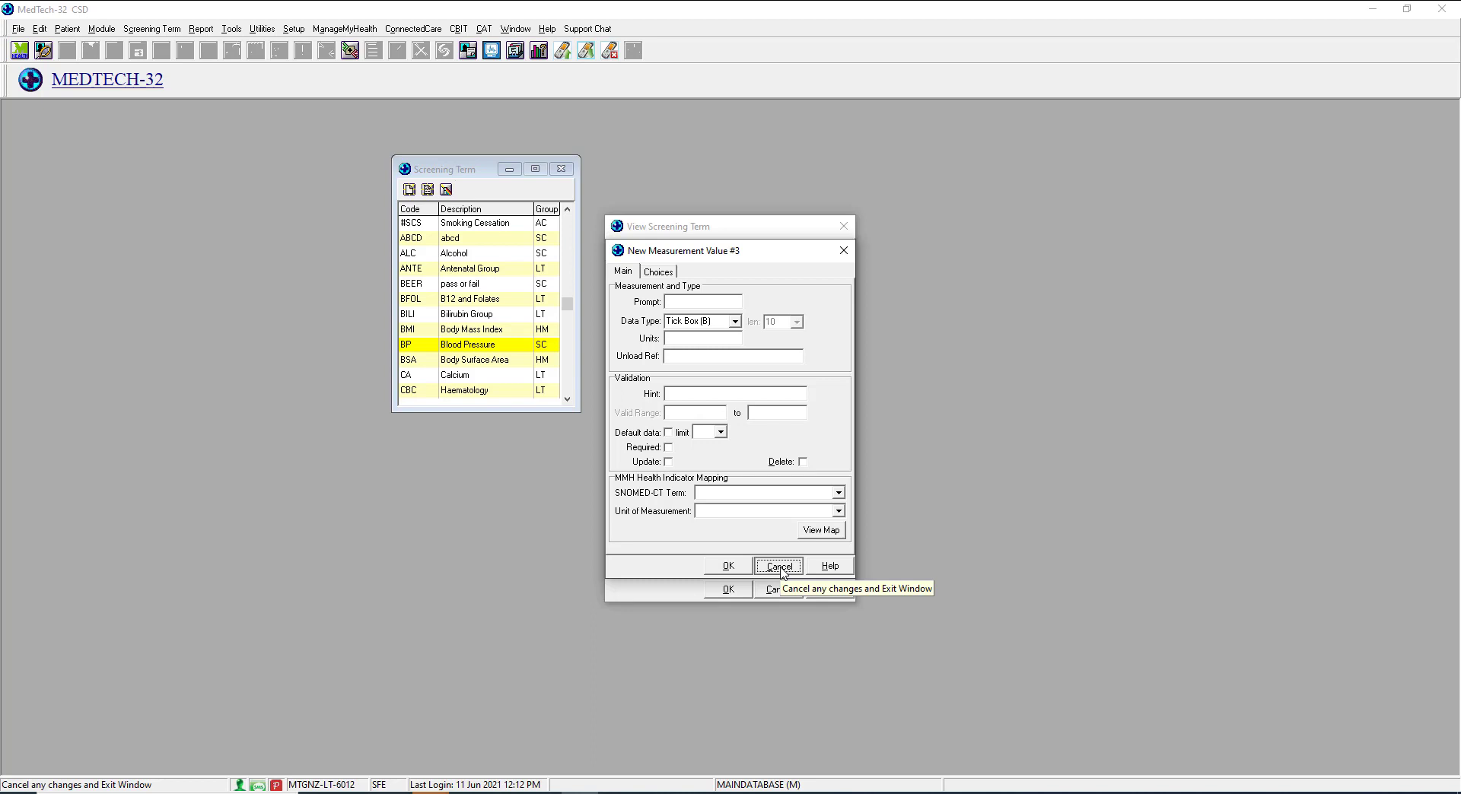
{"action": "left_click", "coordinate": [782, 572]}
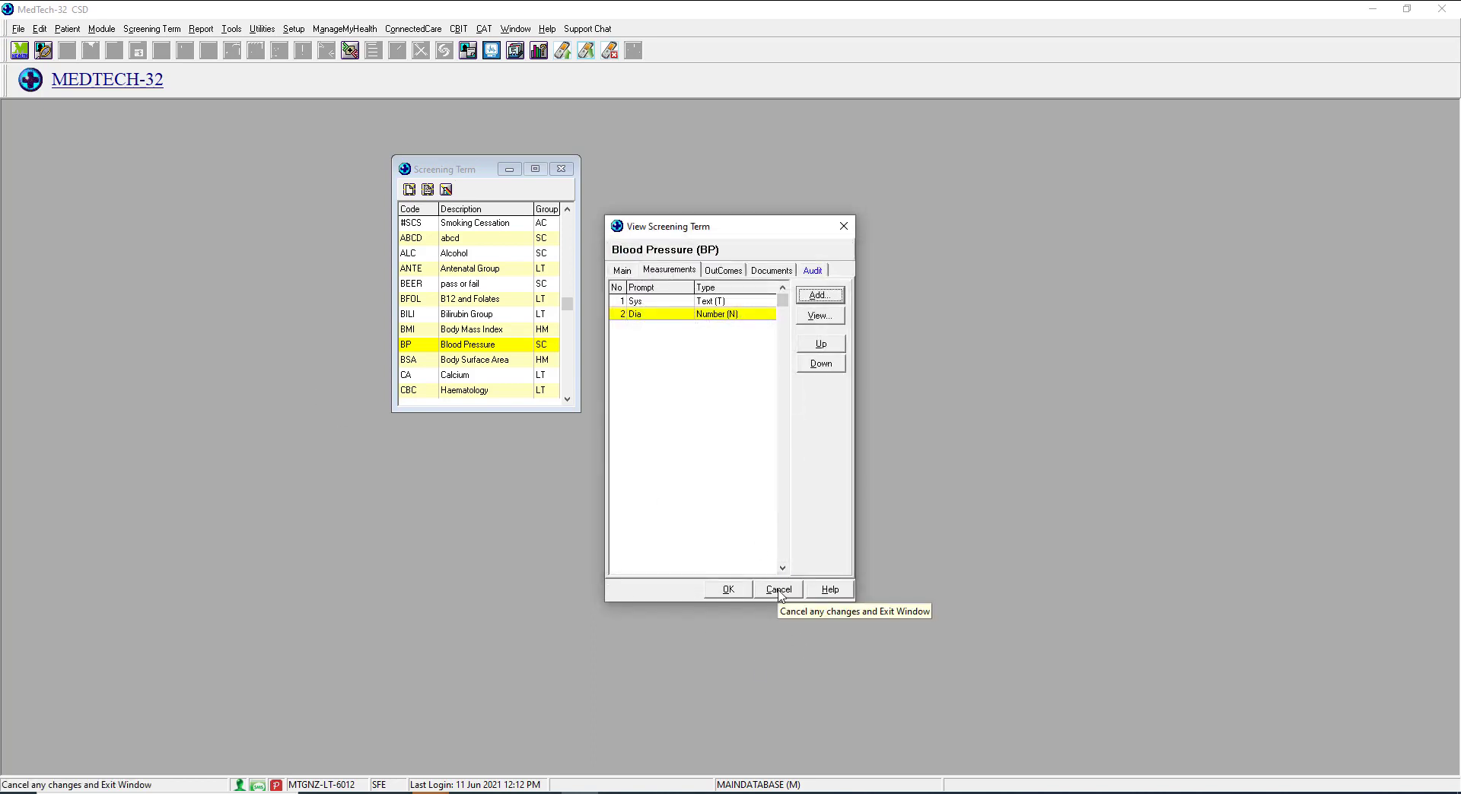
{"action": "left_click", "coordinate": [779, 592]}
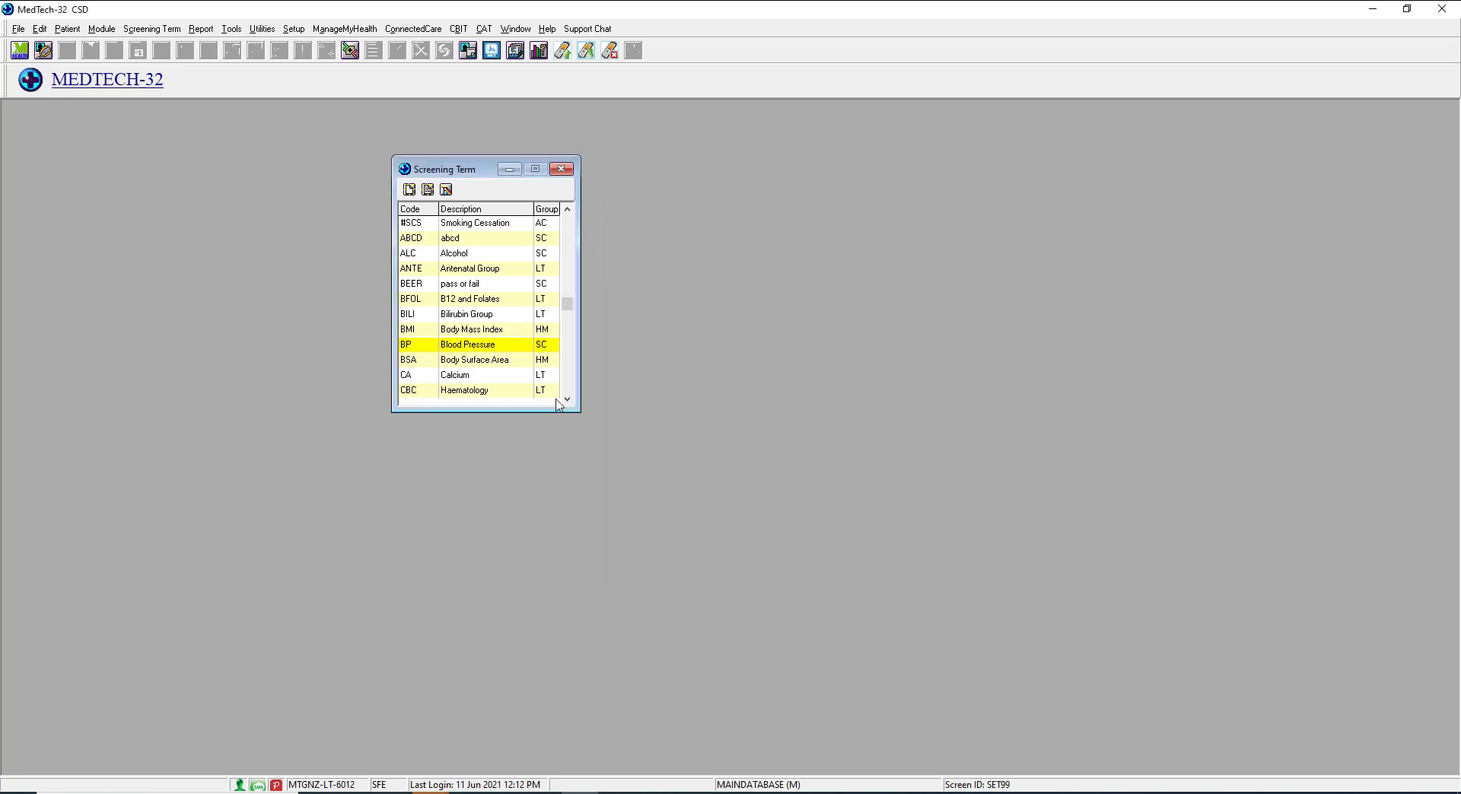
Find and open the Diabetes Project (DIAP) screening term and examine the prompts and types in its full measurement list.
{"action": "key", "text": "Down"}
{"action": "key", "text": "Down"}
{"action": "key", "text": "Down"}
{"action": "key", "text": "Down"}
{"action": "key", "text": "Down"}
{"action": "key", "text": "Down"}
{"action": "key", "text": "Down"}
{"action": "key", "text": "Down"}
{"action": "key", "text": "Down"}
{"action": "key", "text": "Down"}
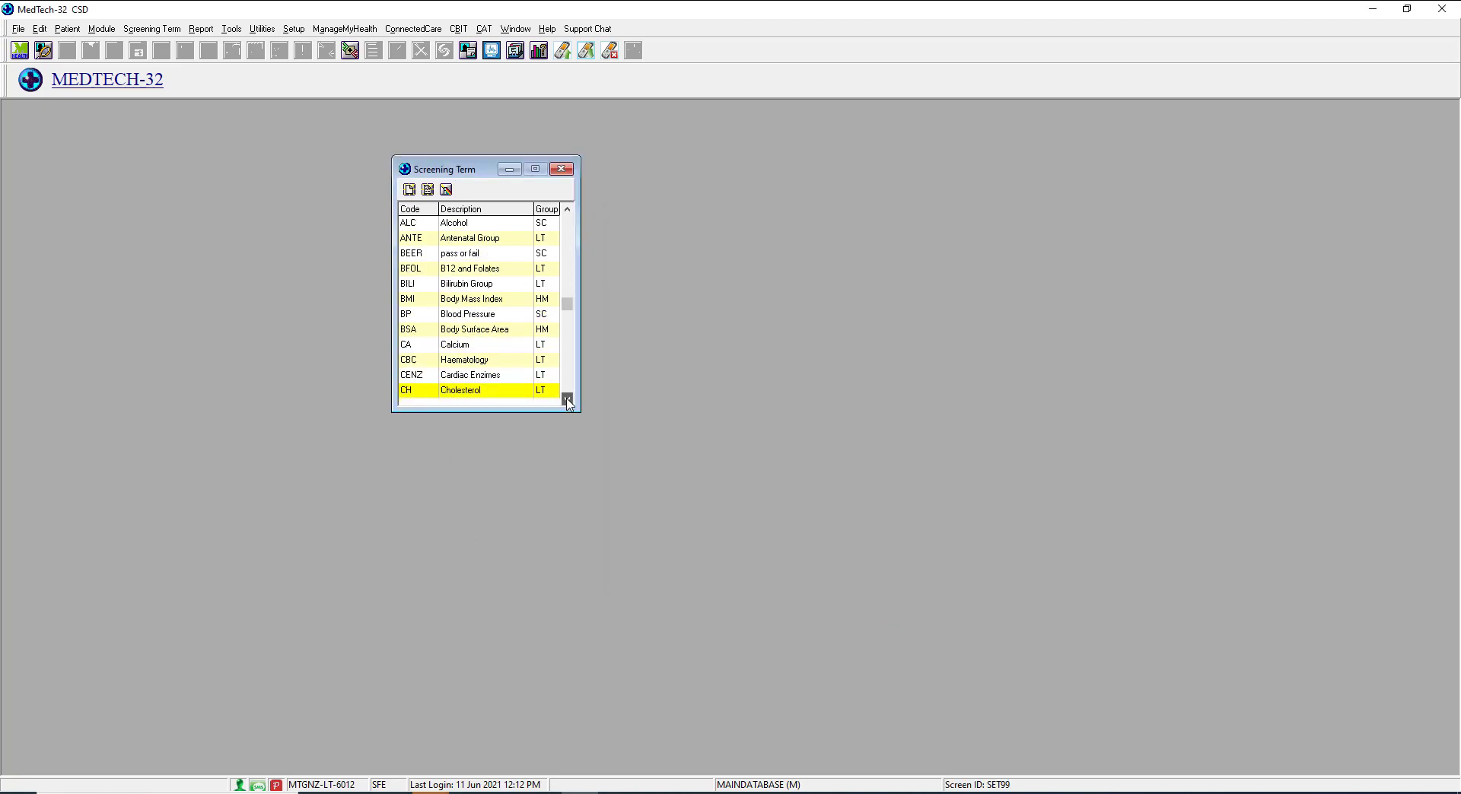
{"action": "key", "text": "Down"}
{"action": "key", "text": "Down"}
{"action": "key", "text": "Down"}
{"action": "key", "text": "Down"}
{"action": "key", "text": "Down"}
{"action": "key", "text": "Down"}
{"action": "key", "text": "Down"}
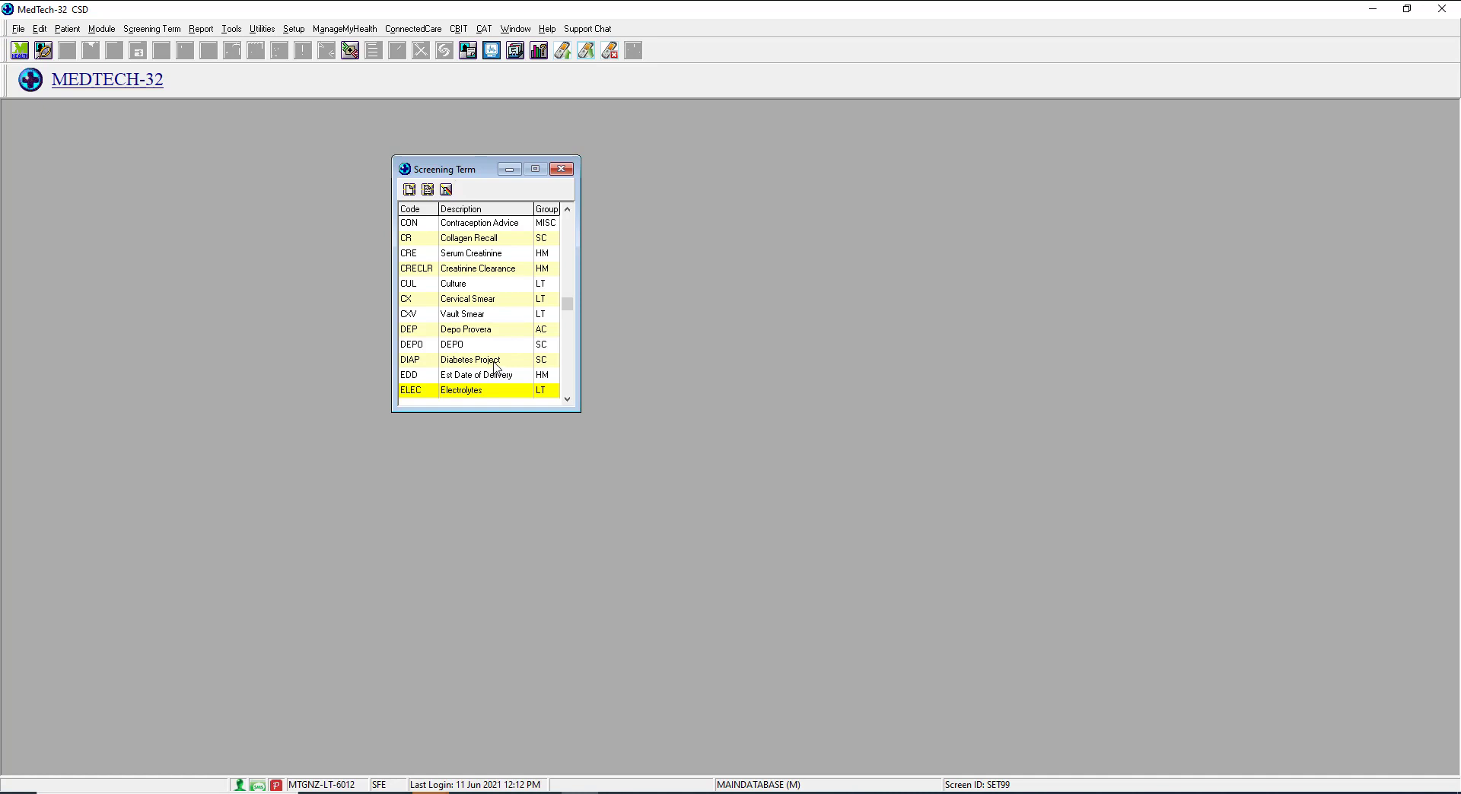
{"action": "double_click", "coordinate": [495, 361]}
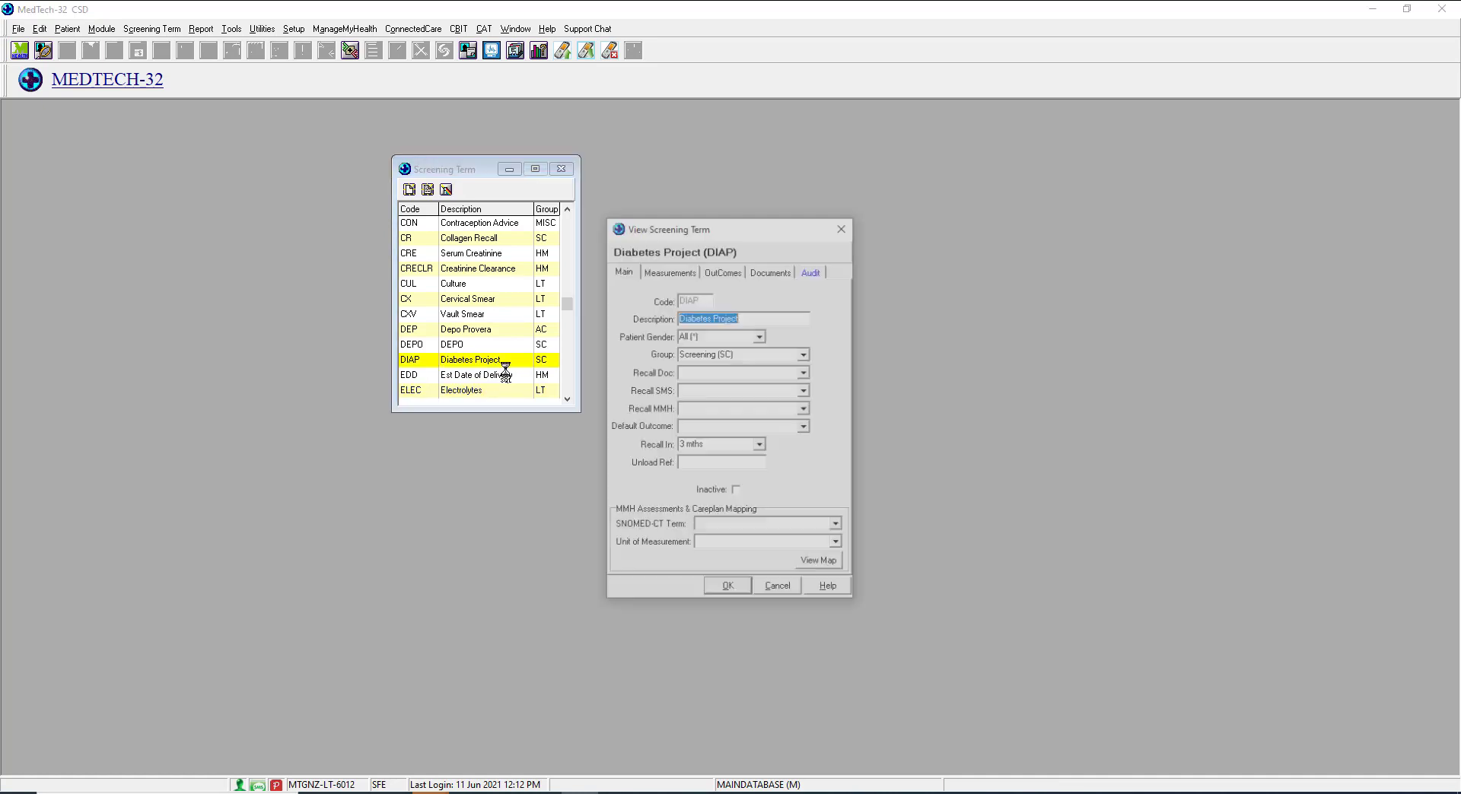
{"action": "left_click", "coordinate": [671, 272]}
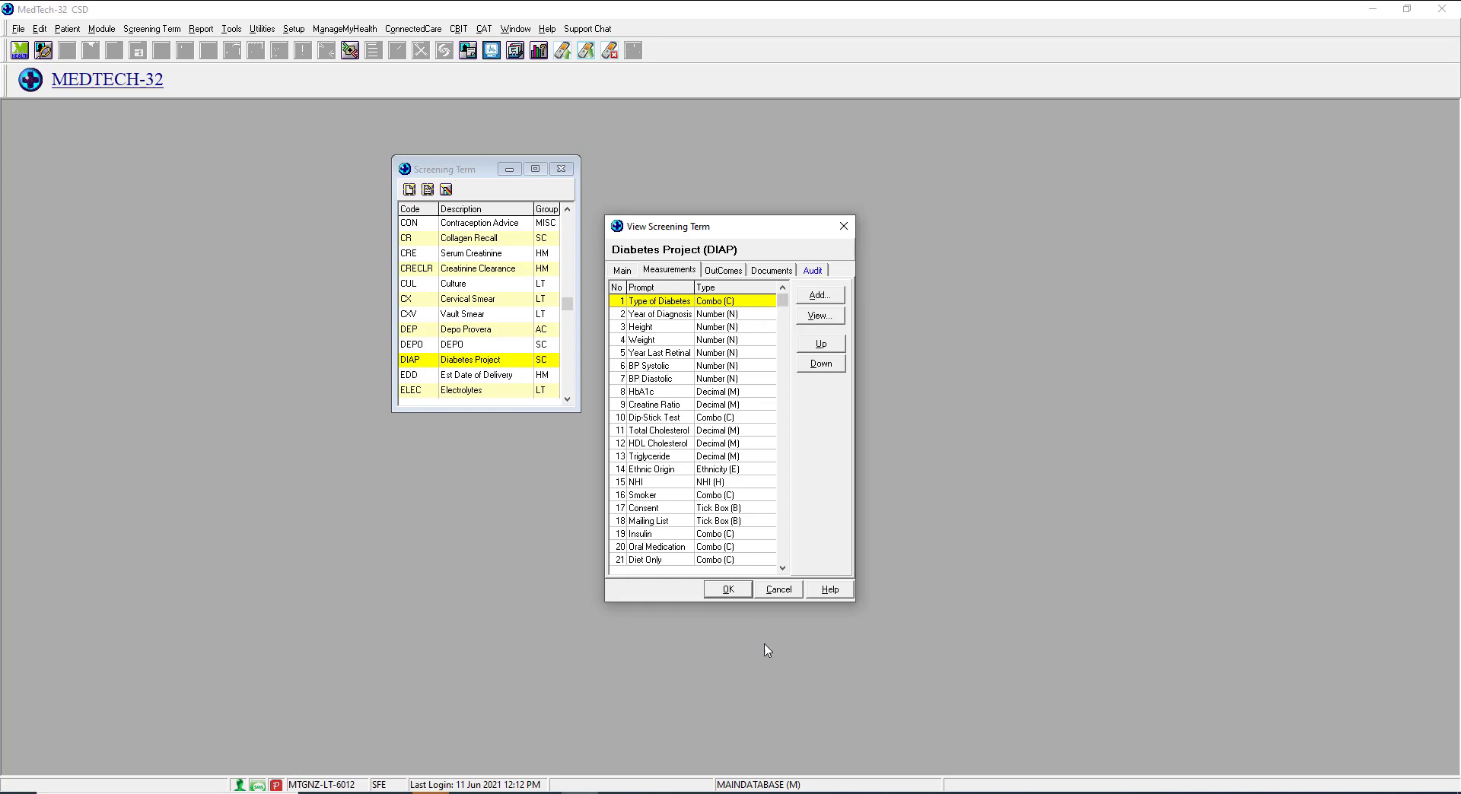
{"action": "left_click", "coordinate": [784, 568]}
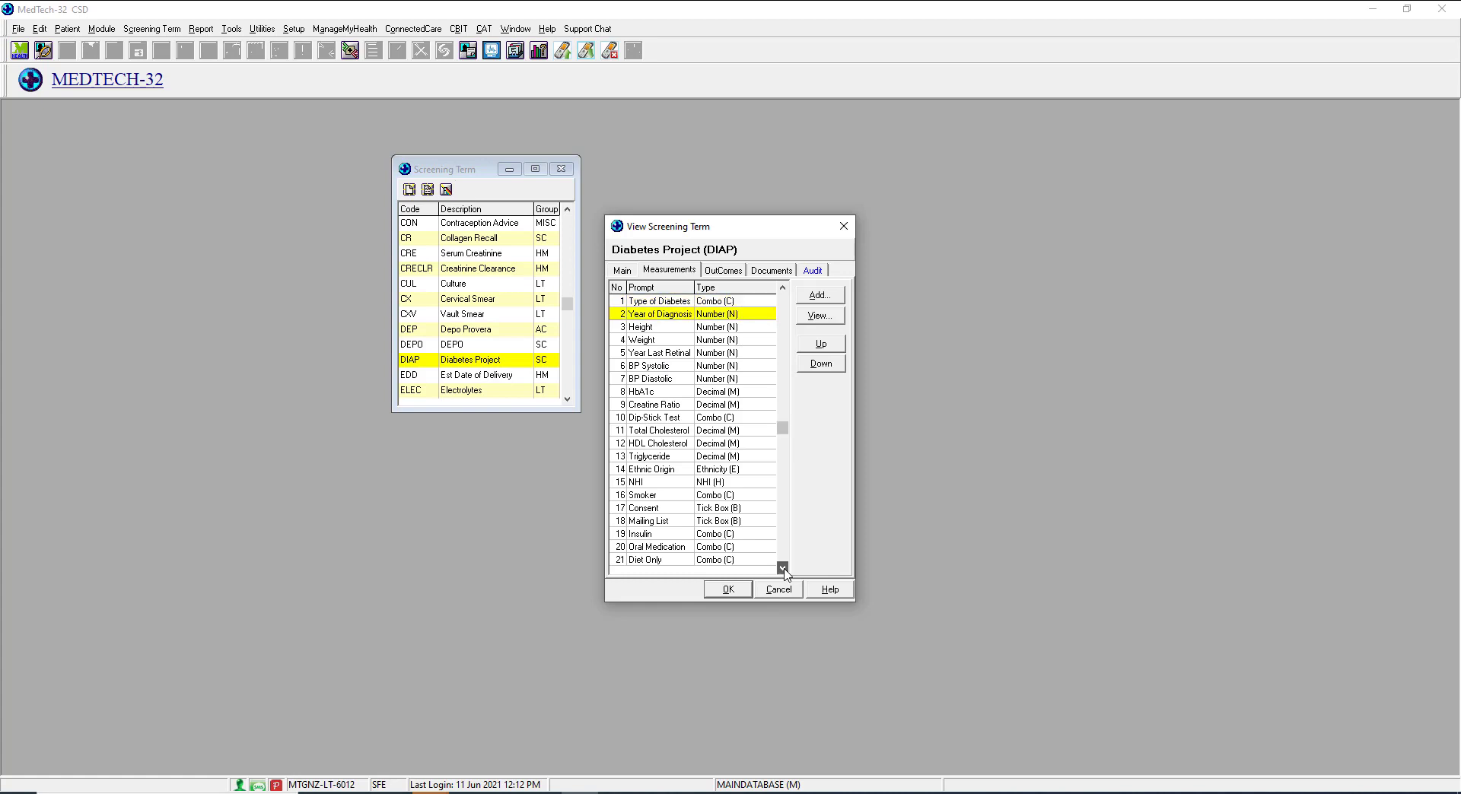
{"action": "left_click_drag", "start_coordinate": [784, 568], "coordinate": [783, 568]}
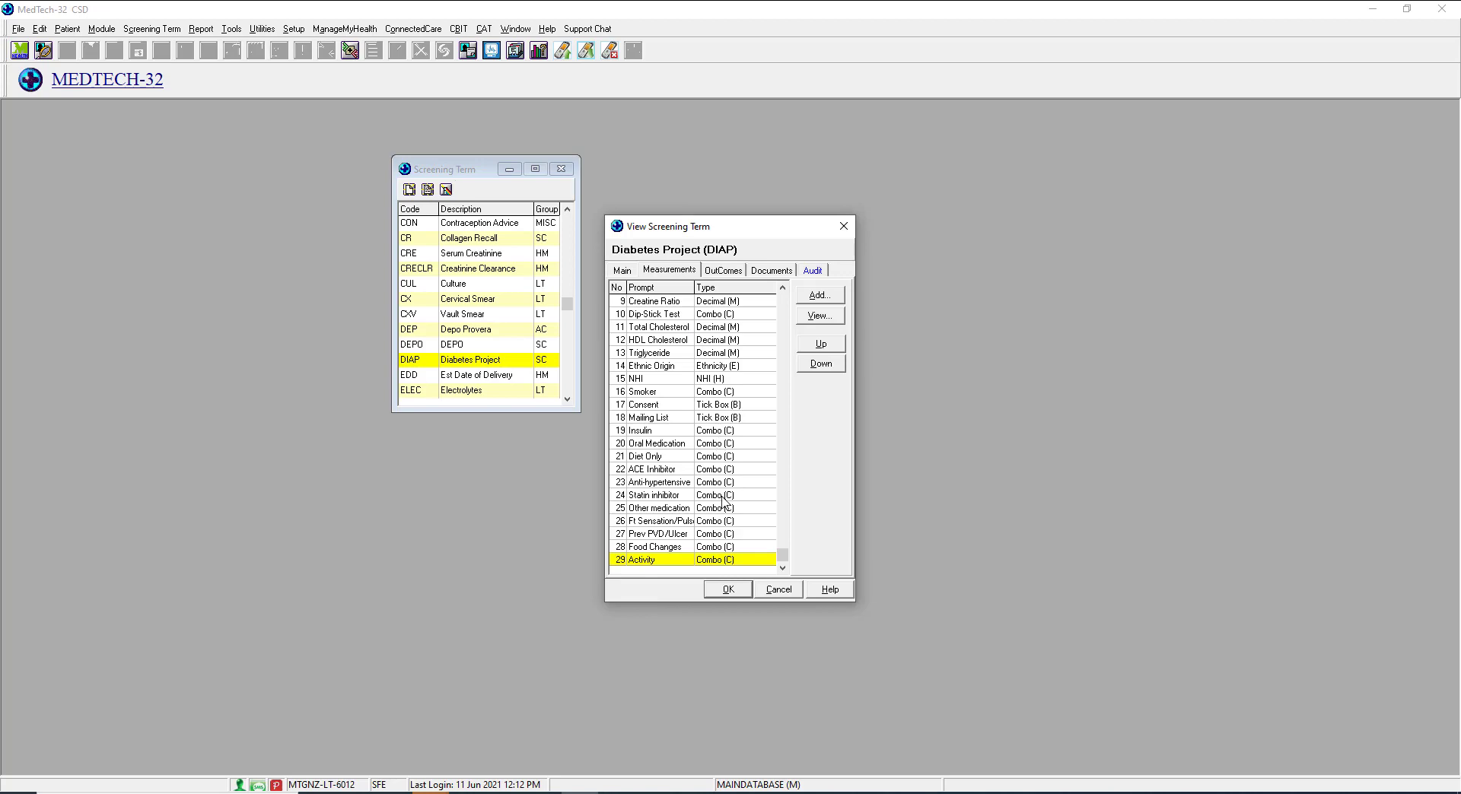
Examine the choices defined for the Oral Medication measurement, and close the Diabetes Project term and the screening term list without saving.
{"action": "double_click", "coordinate": [724, 445]}
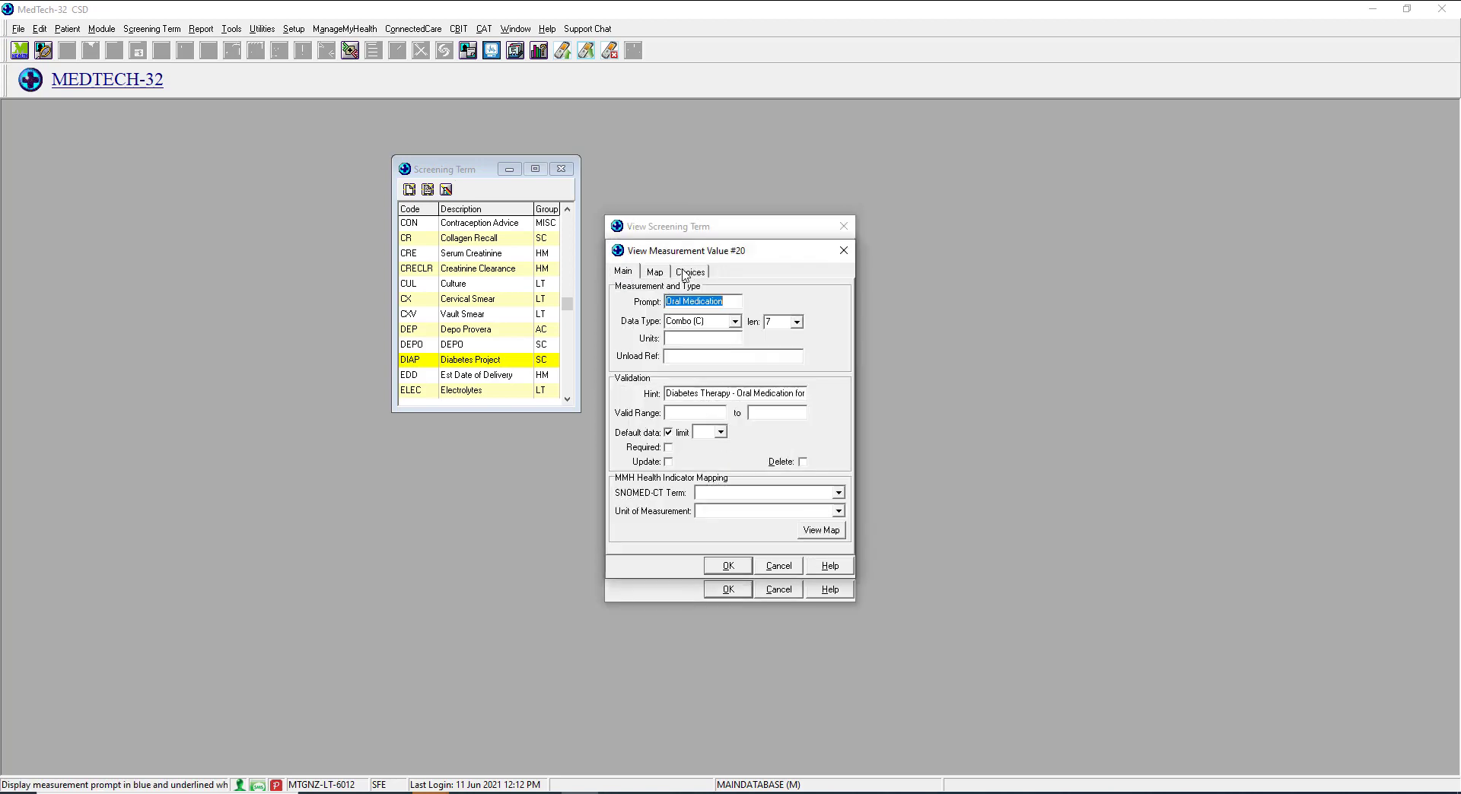
{"action": "left_click", "coordinate": [685, 272]}
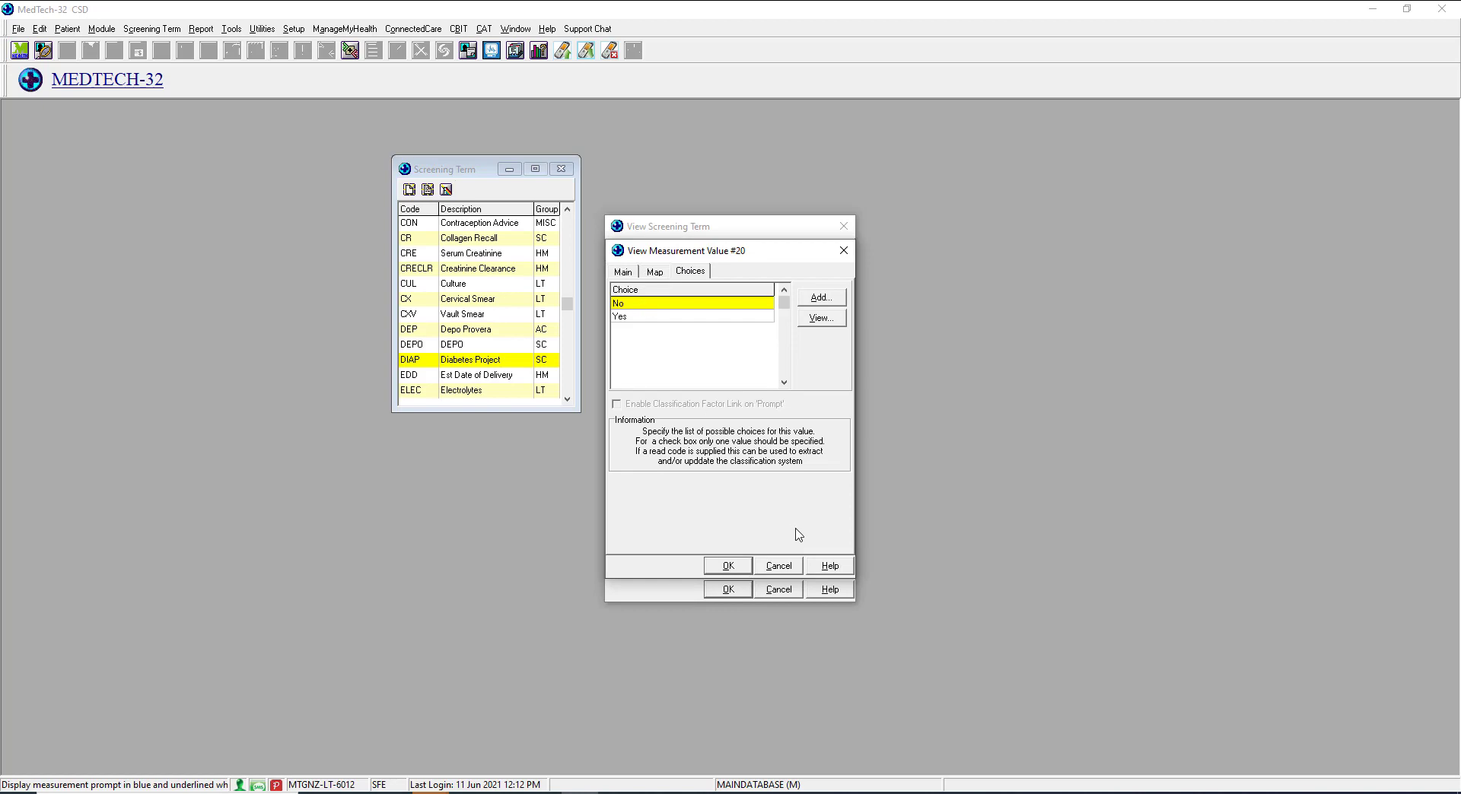
{"action": "left_click", "coordinate": [779, 572]}
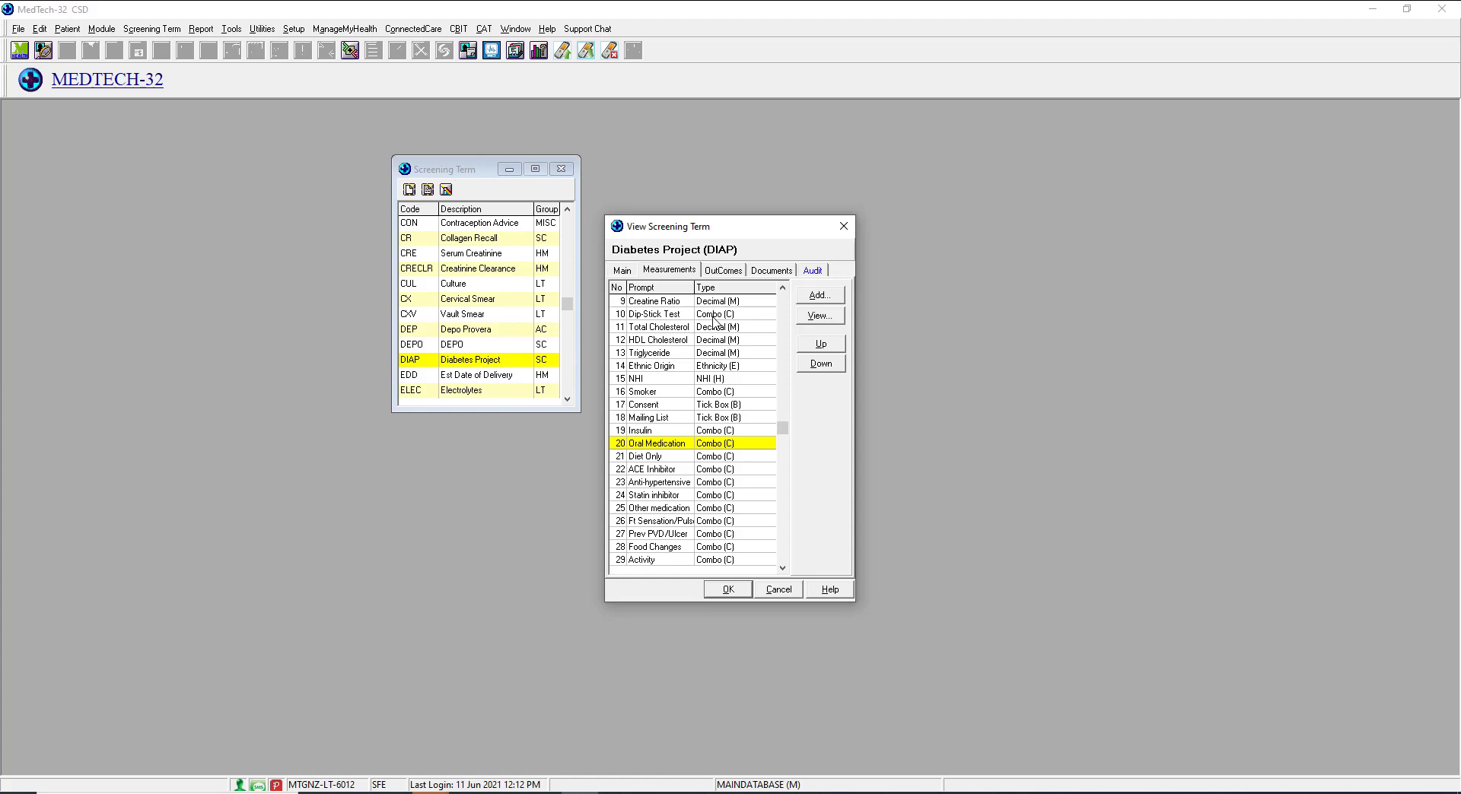
{"action": "left_click_drag", "start_coordinate": [783, 428], "coordinate": [784, 299]}
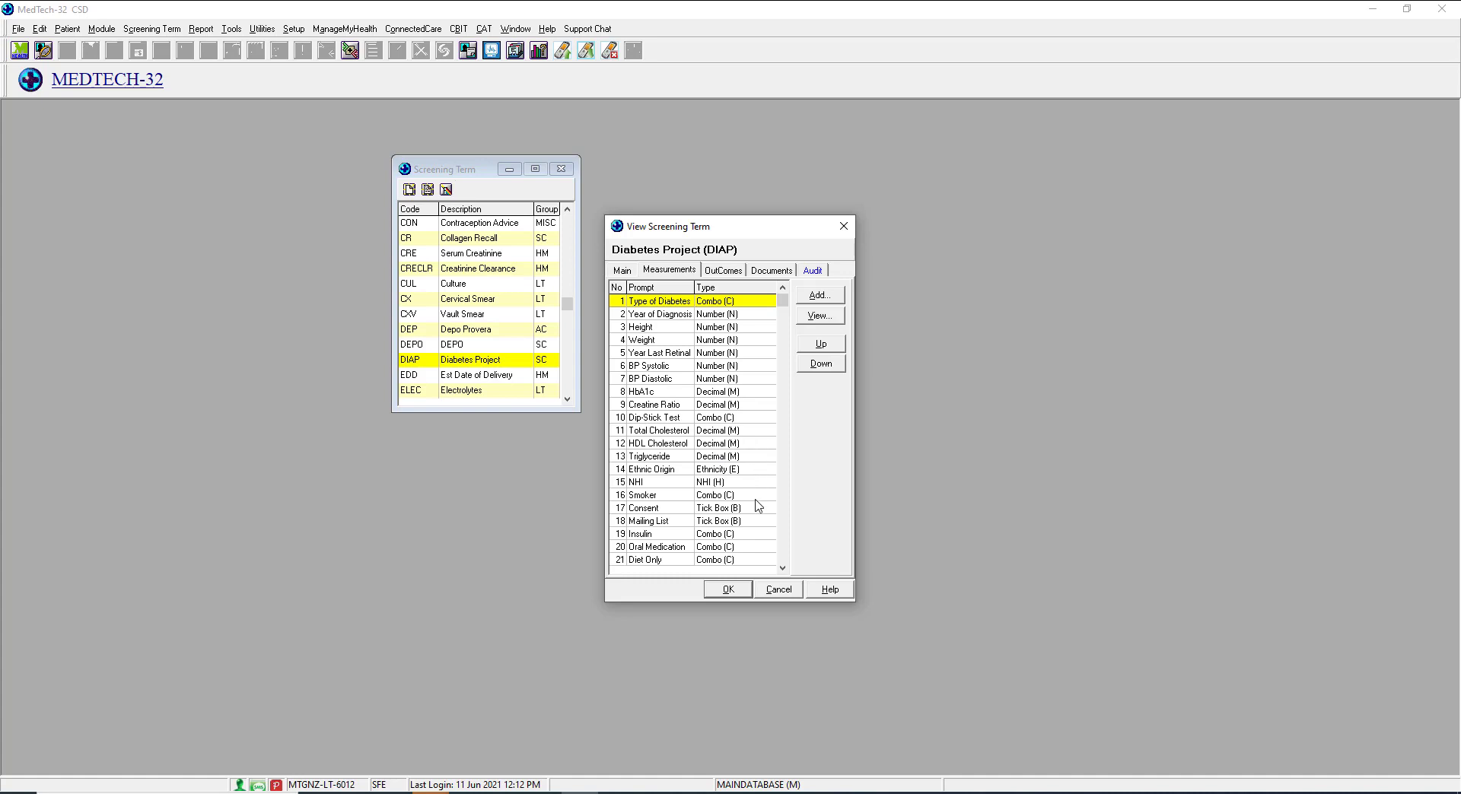
{"action": "left_click", "coordinate": [779, 589]}
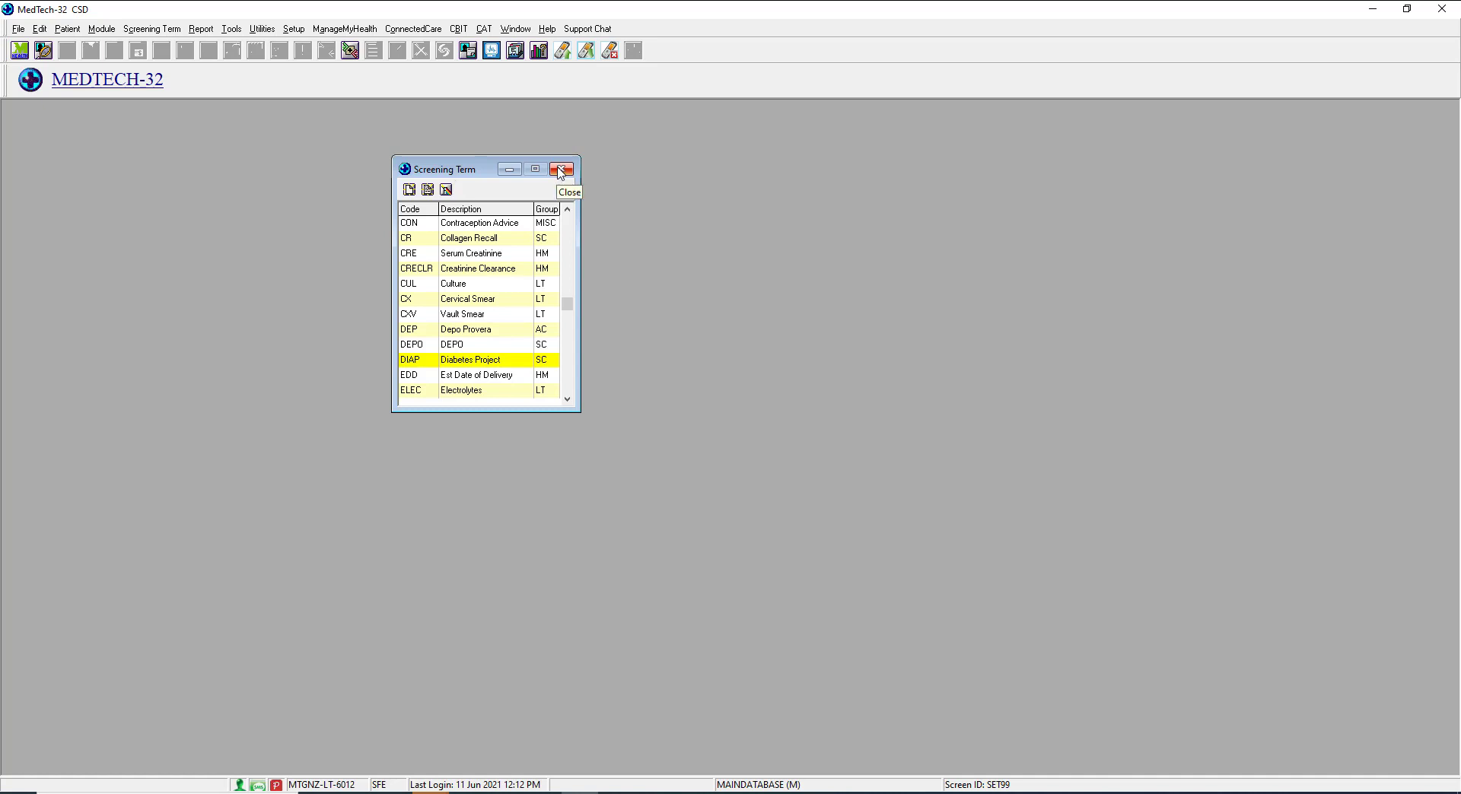
{"action": "left_click", "coordinate": [560, 169]}
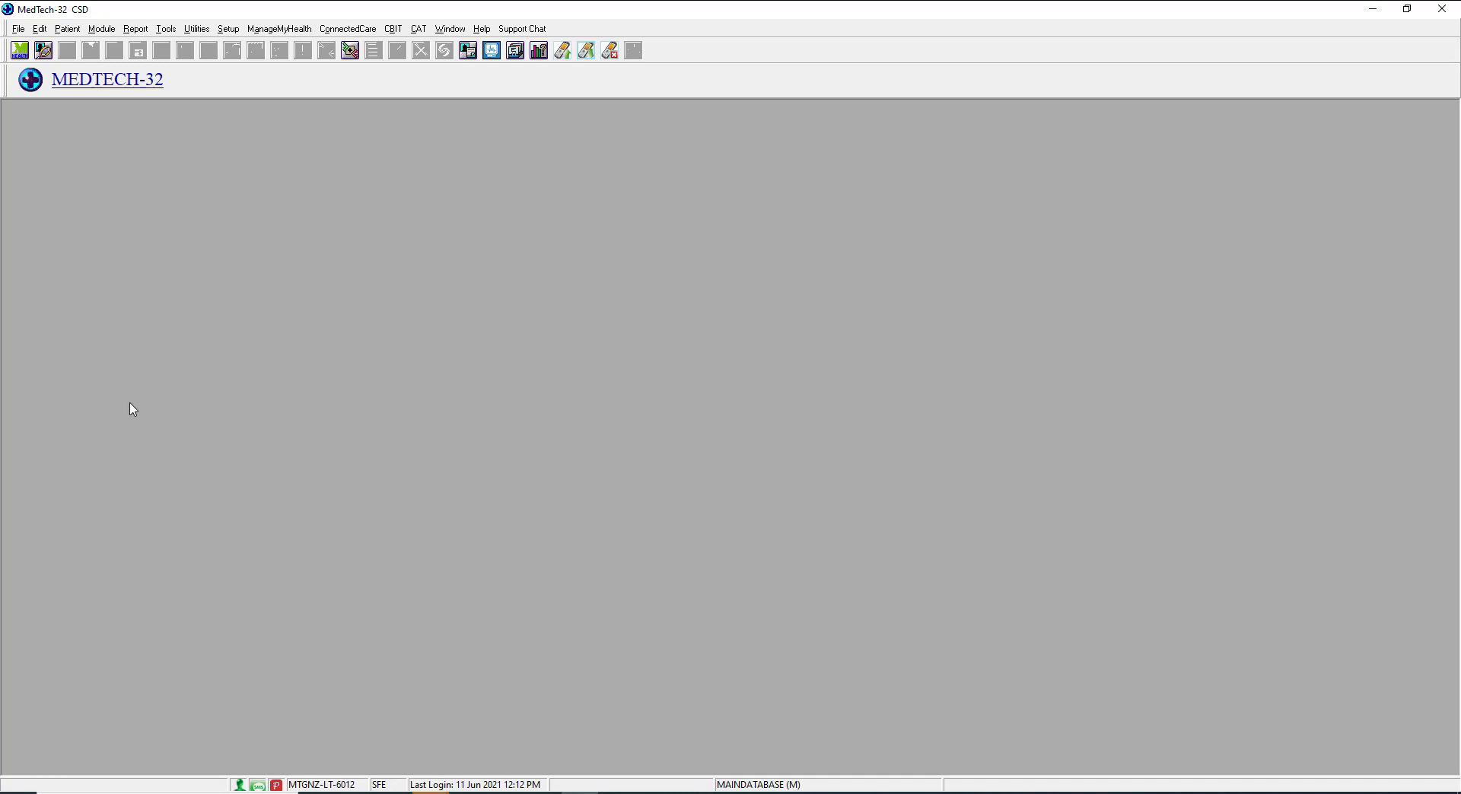
Open the clinical Read code setup and move the Read Codes window to the middle of the workspace.
{"action": "left_click", "coordinate": [229, 29]}
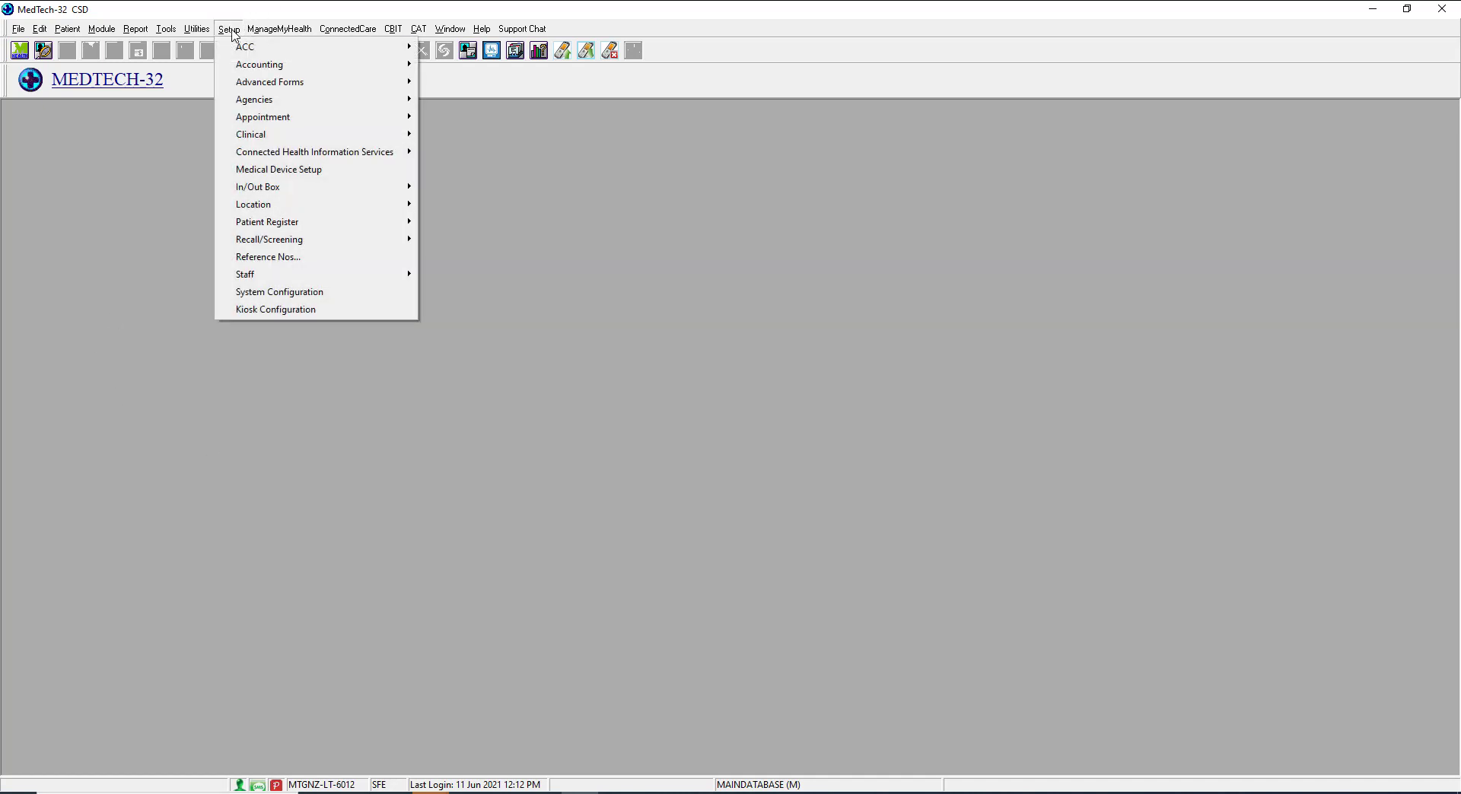
{"action": "mouse_move", "coordinate": [247, 135]}
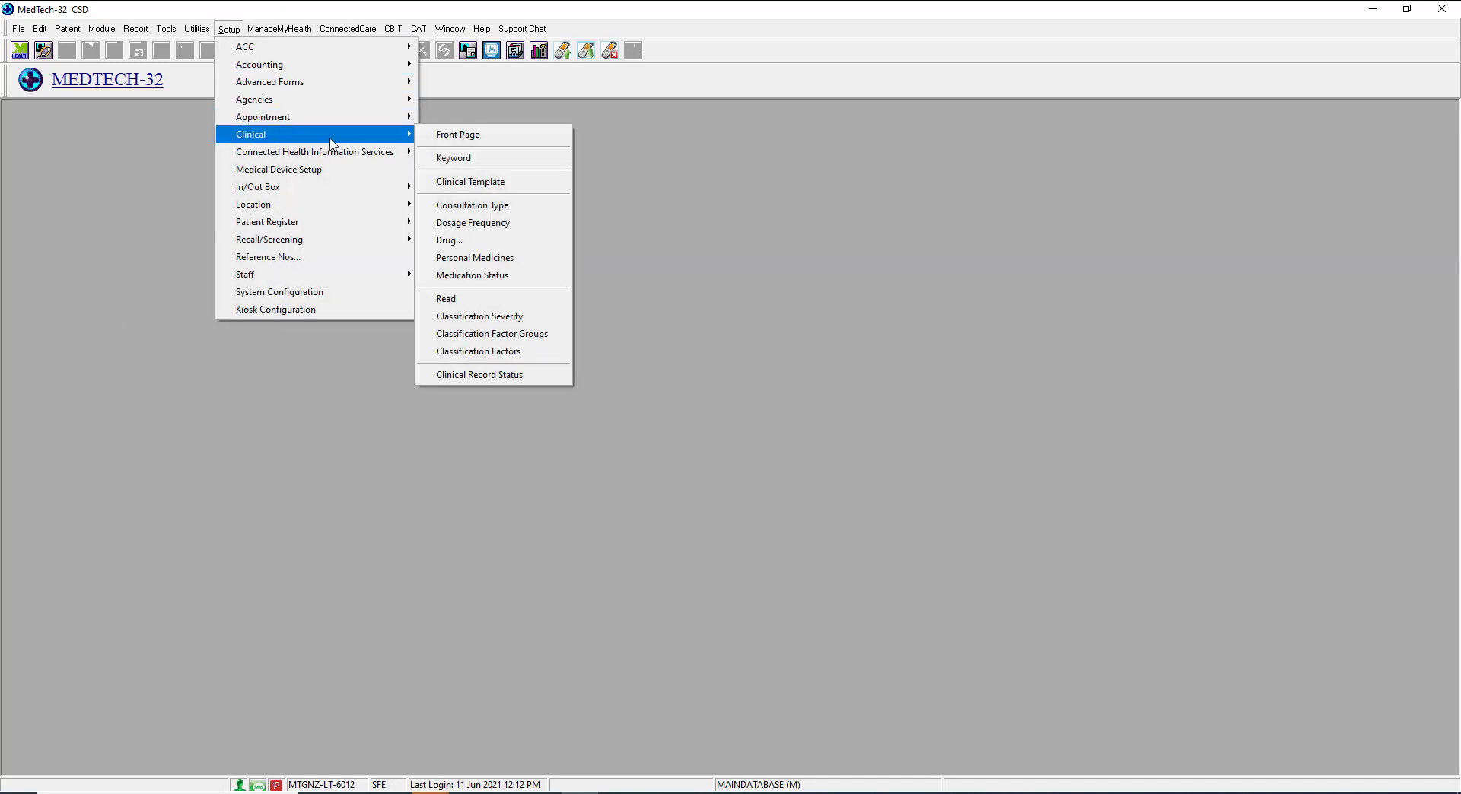
{"action": "left_click", "coordinate": [466, 302]}
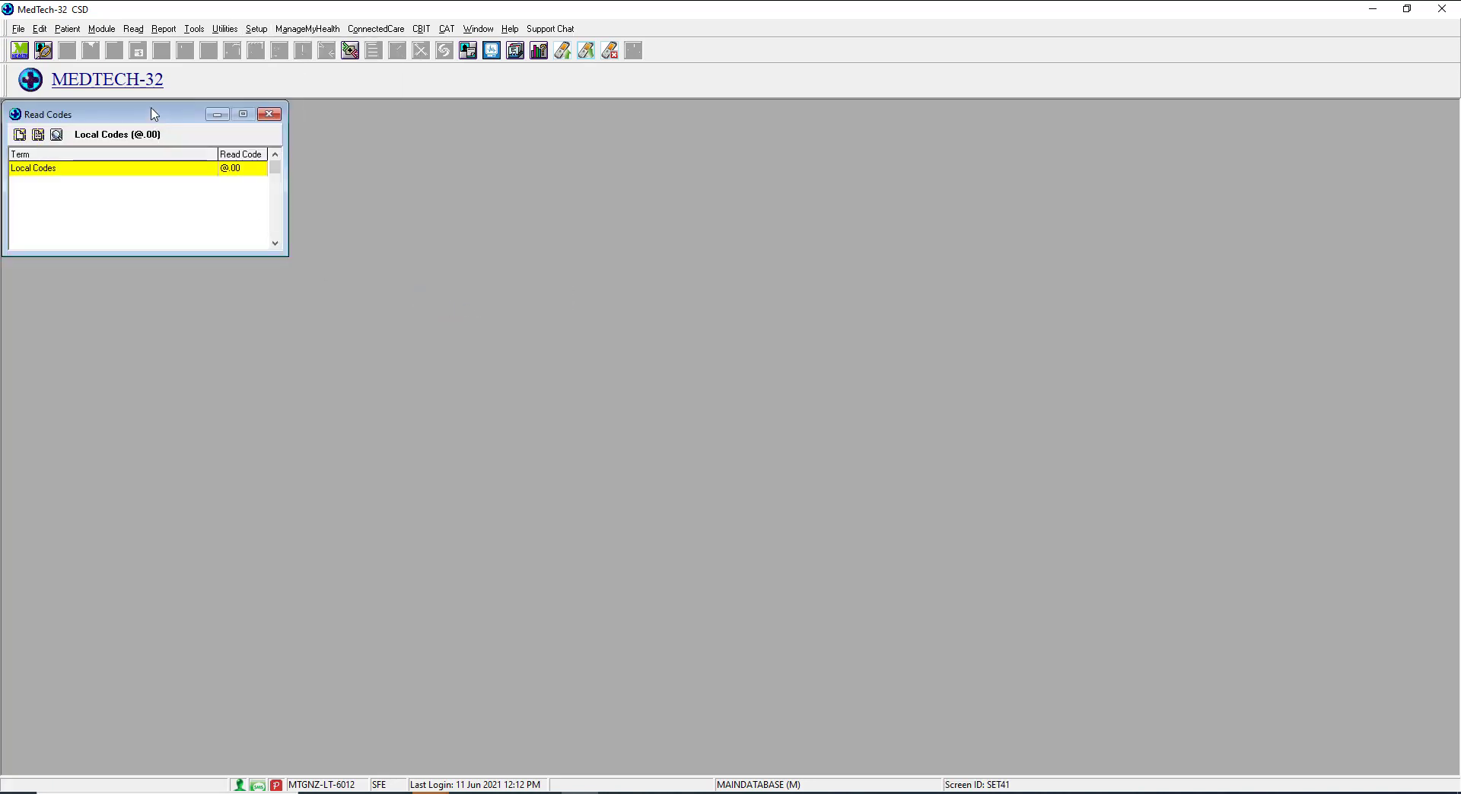
{"action": "left_click_drag", "start_coordinate": [156, 114], "coordinate": [733, 196]}
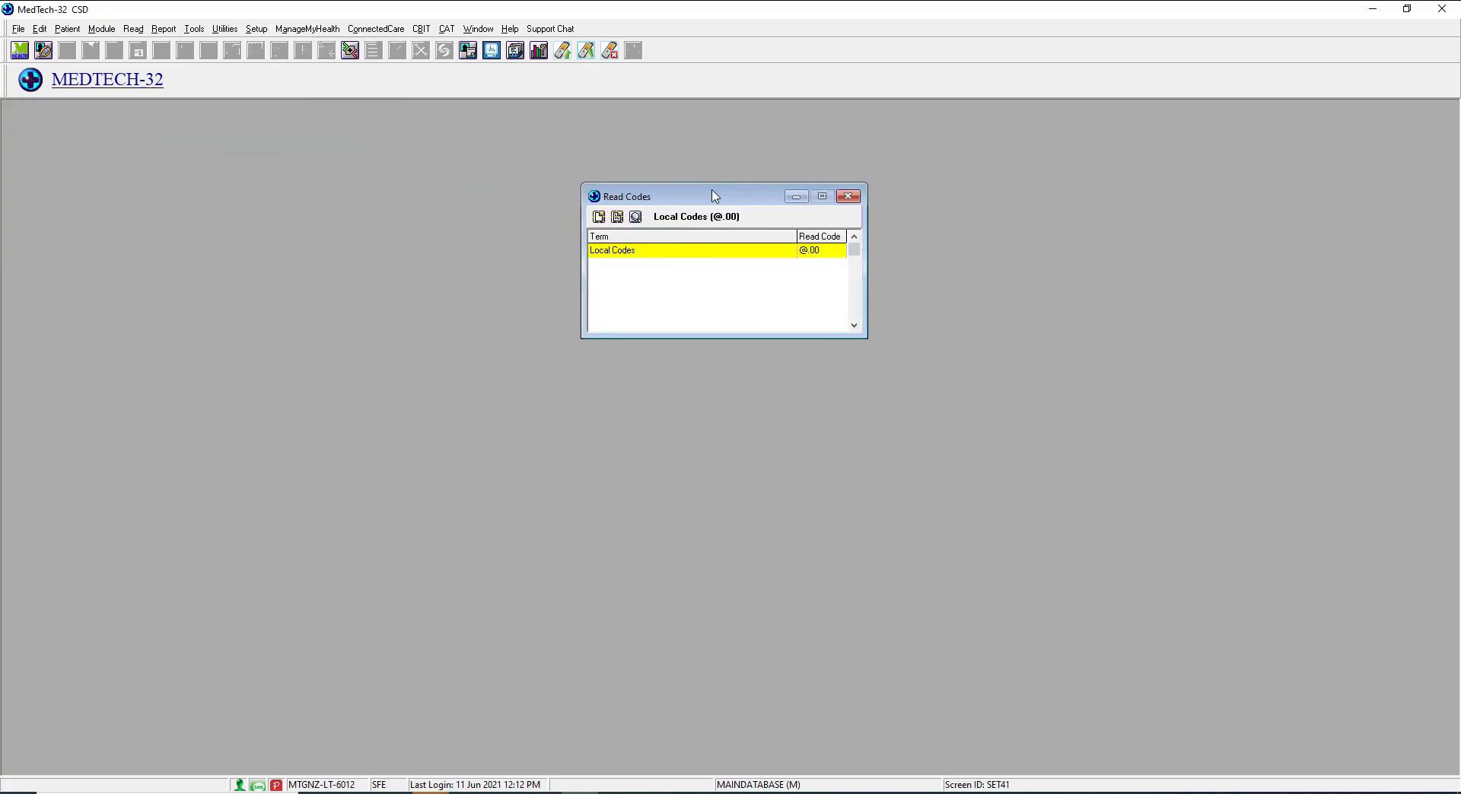
Add a local Read code within @ with the term Test and the keyword TEST, and save it.
{"action": "left_click", "coordinate": [600, 219]}
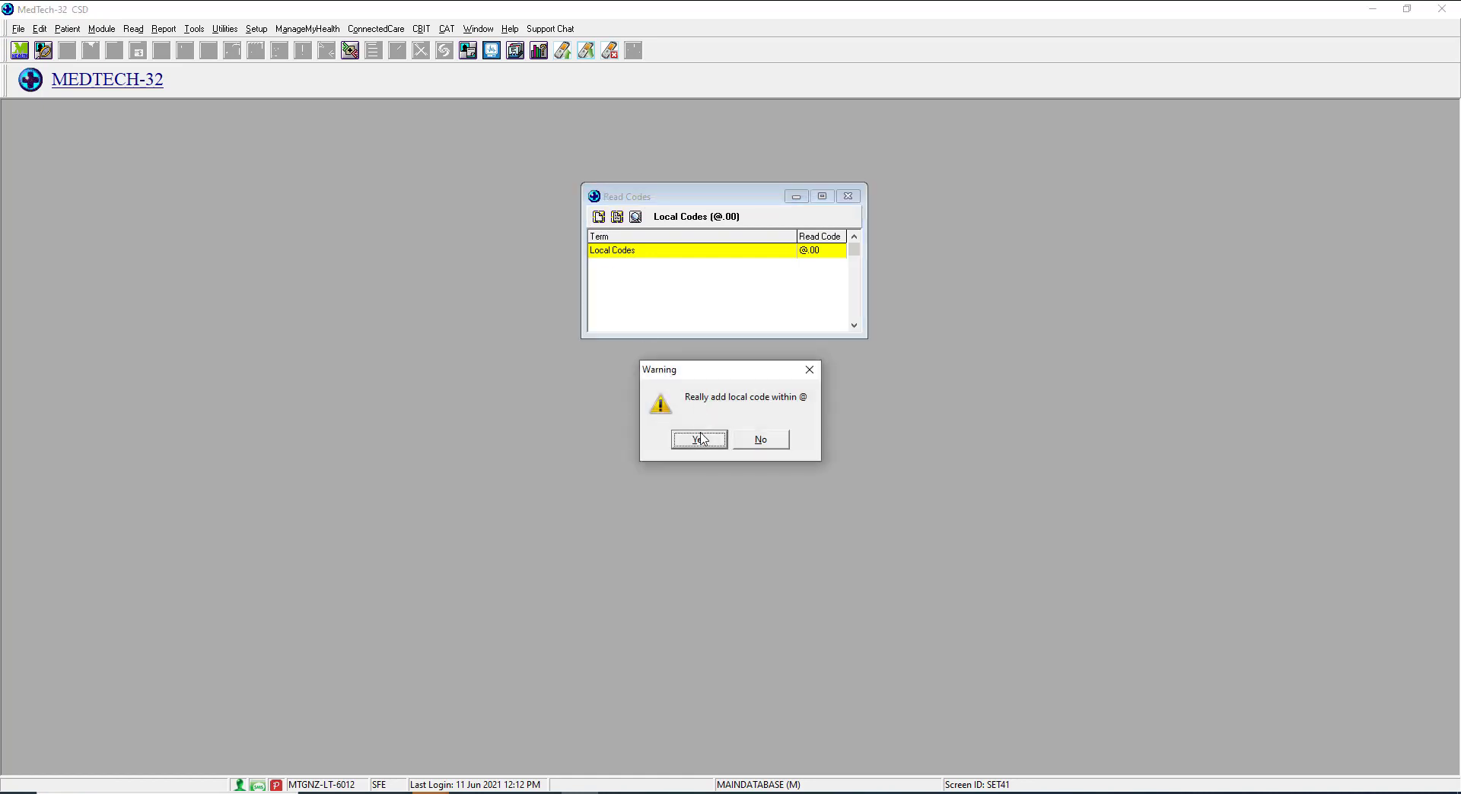
{"action": "left_click", "coordinate": [699, 441]}
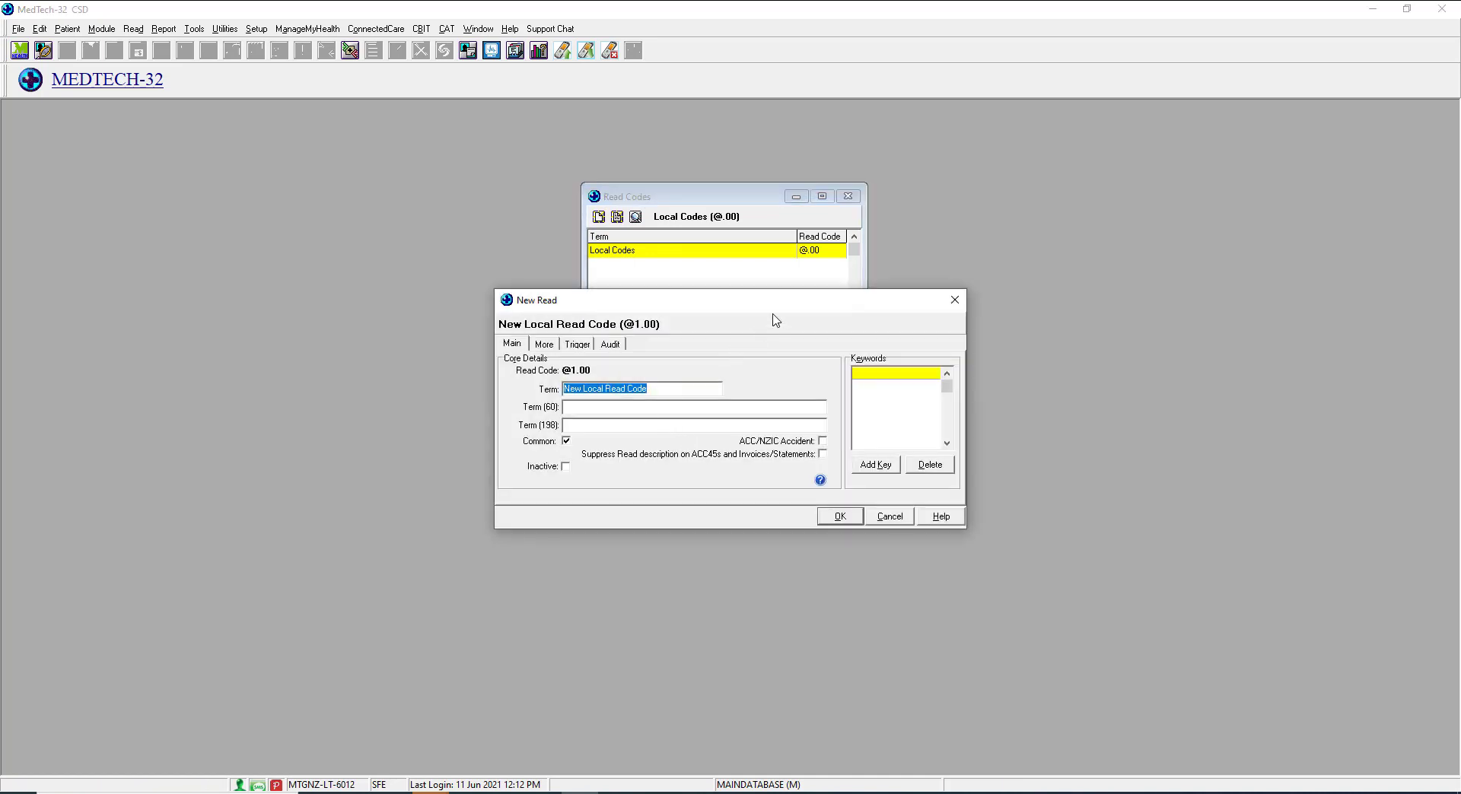
{"action": "type", "text": "Test"}
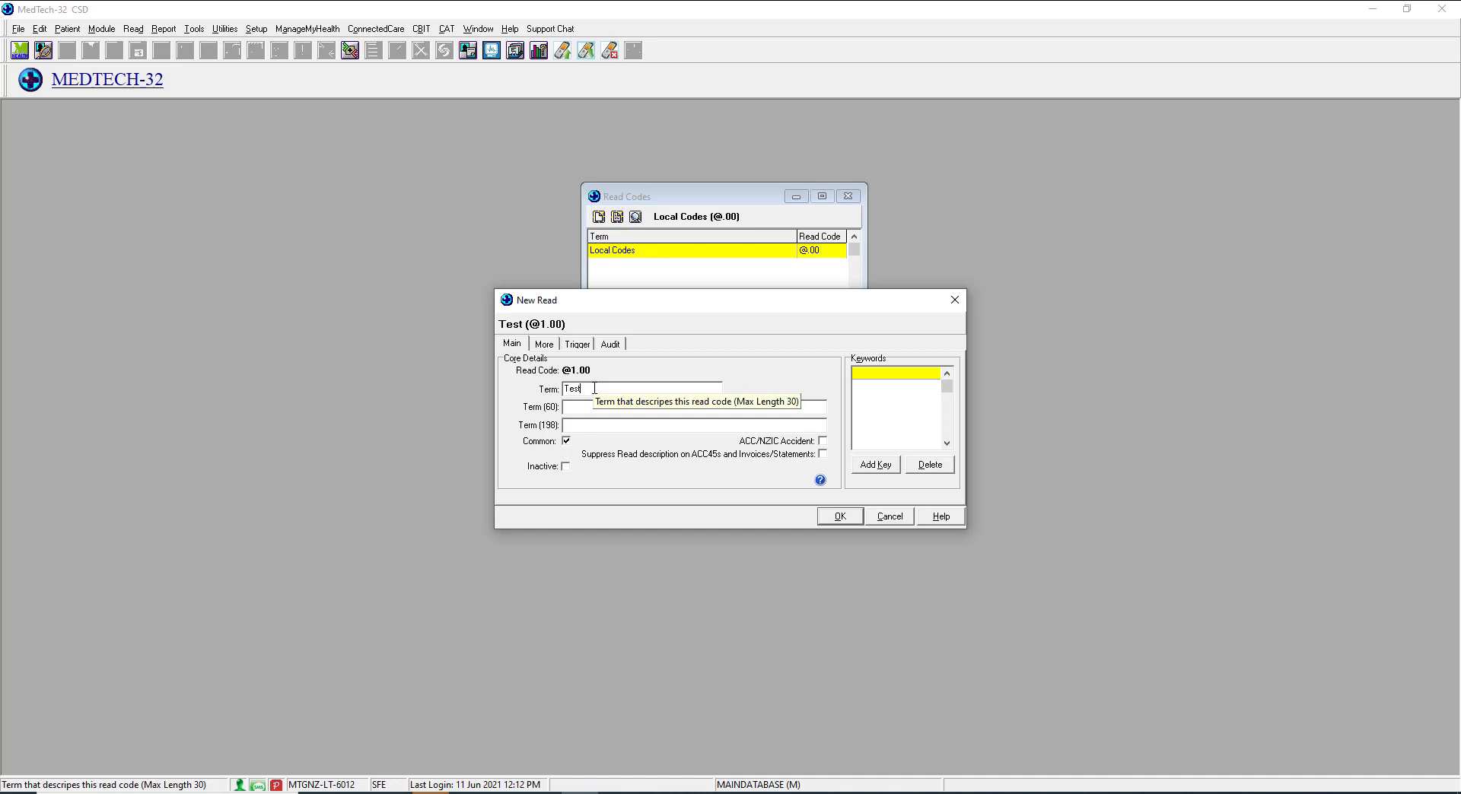
{"action": "left_click", "coordinate": [881, 469]}
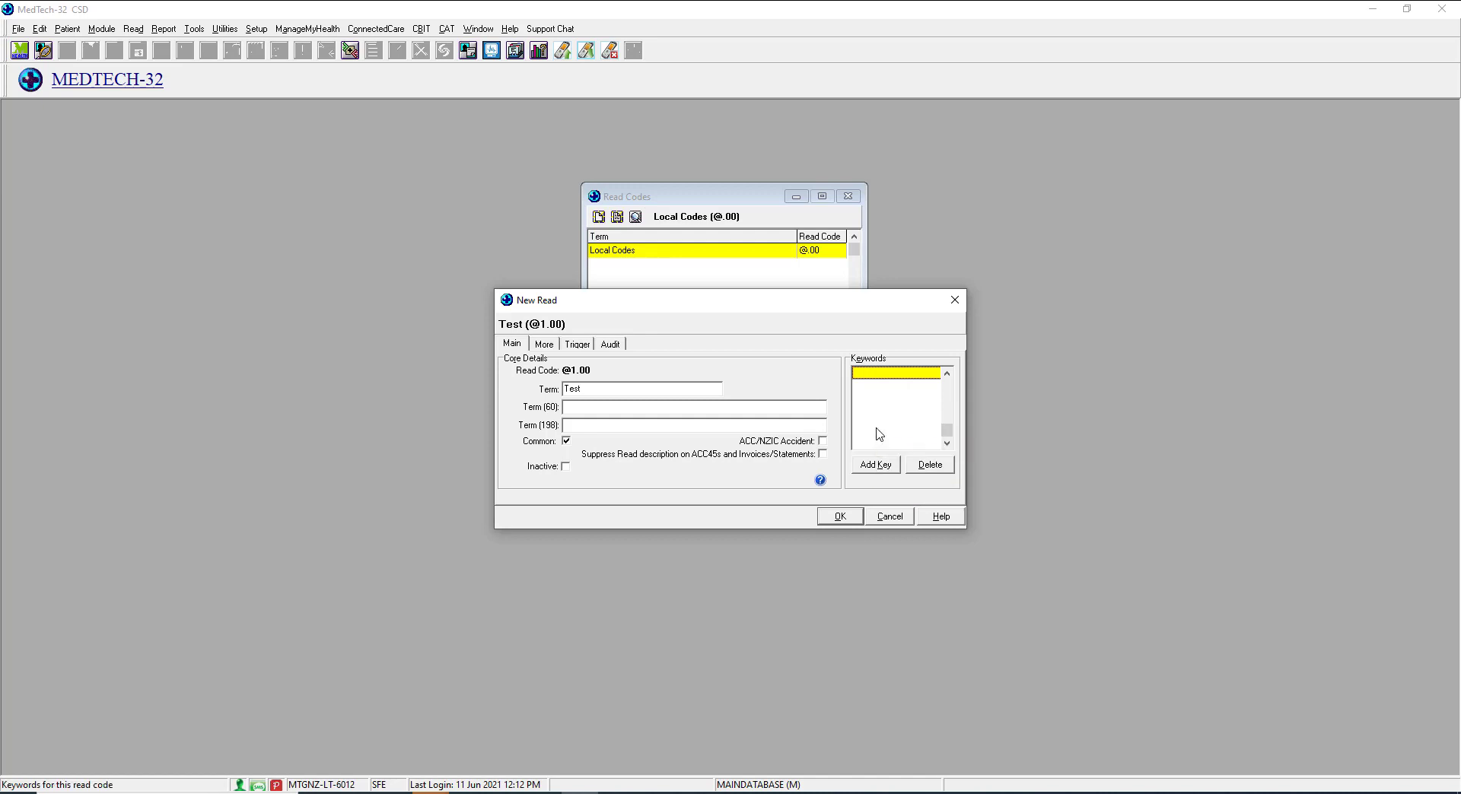
{"action": "type", "text": "TEST"}
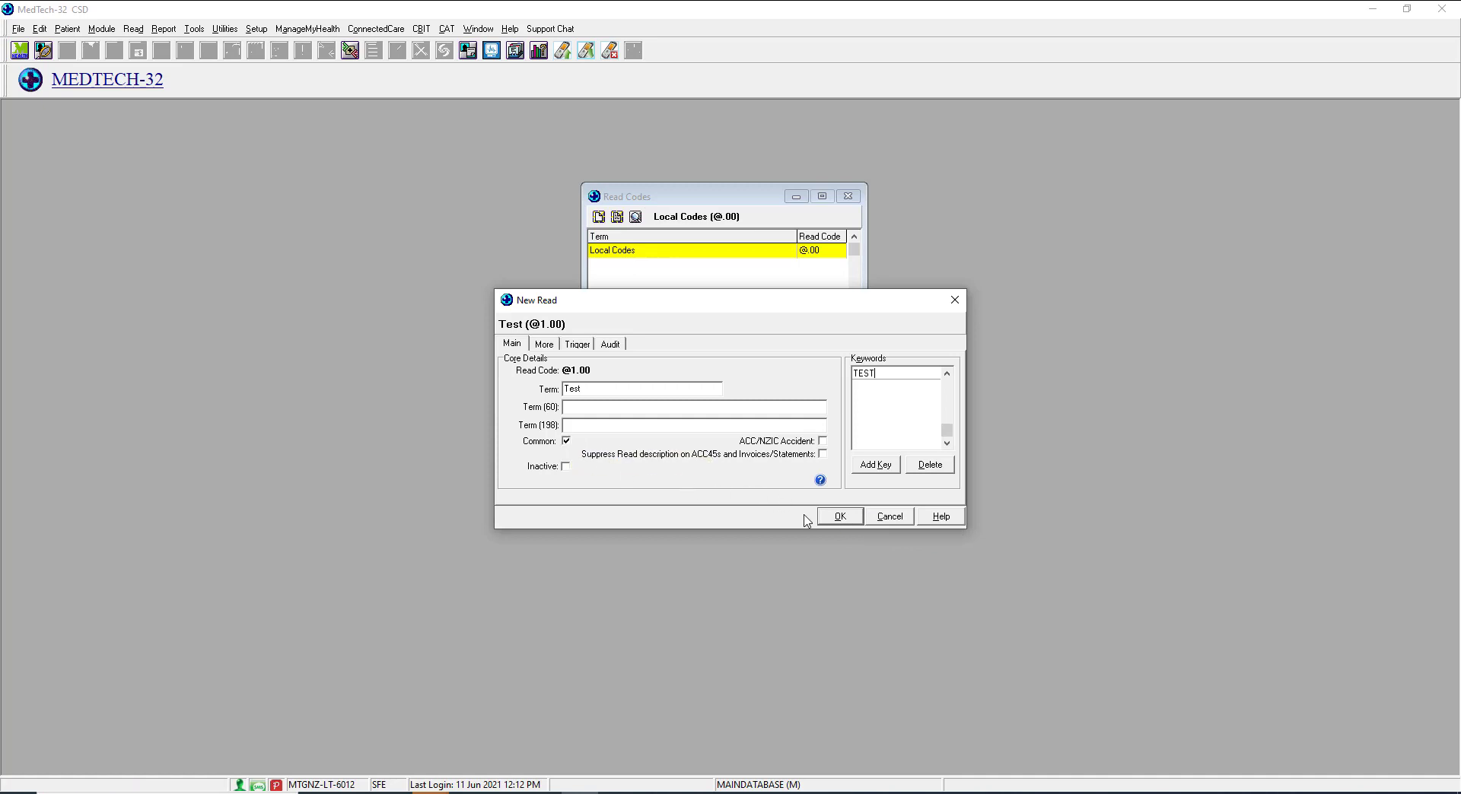
{"action": "left_click", "coordinate": [840, 517]}
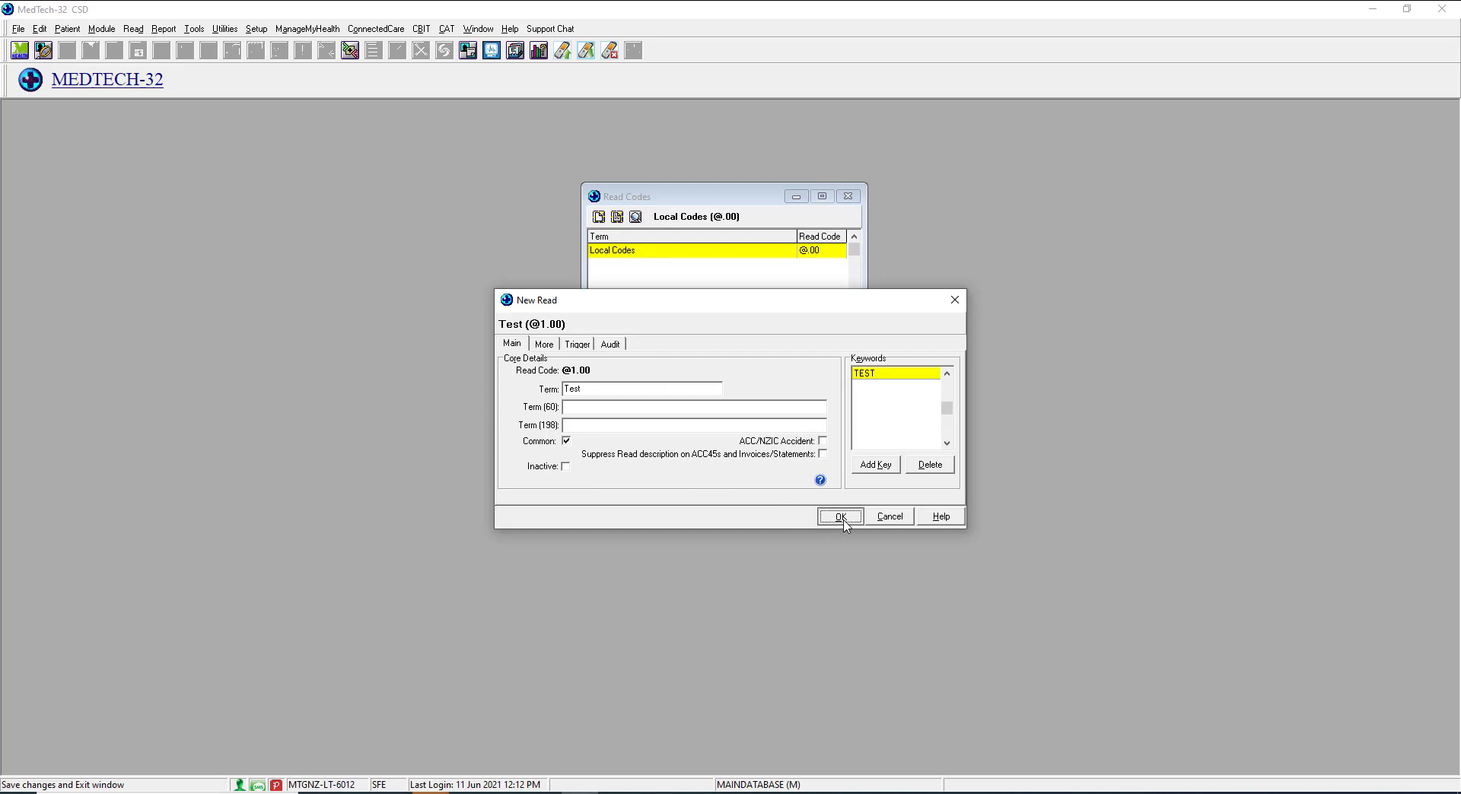
Find the Type 2 Read code by searching for diabetes, examine its term and keywords, and close it without changes.
{"action": "left_click", "coordinate": [728, 441]}
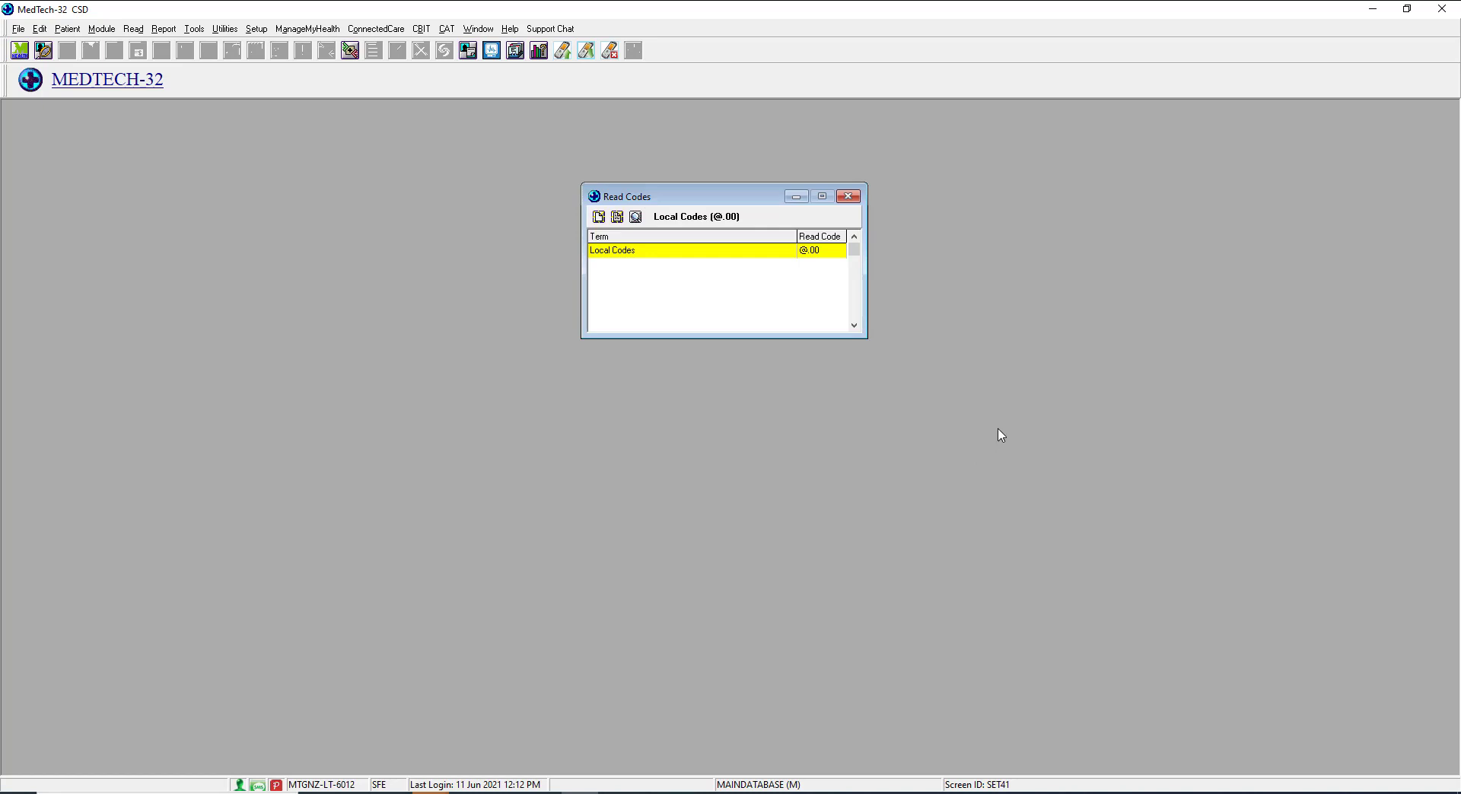
{"action": "left_click", "coordinate": [641, 218]}
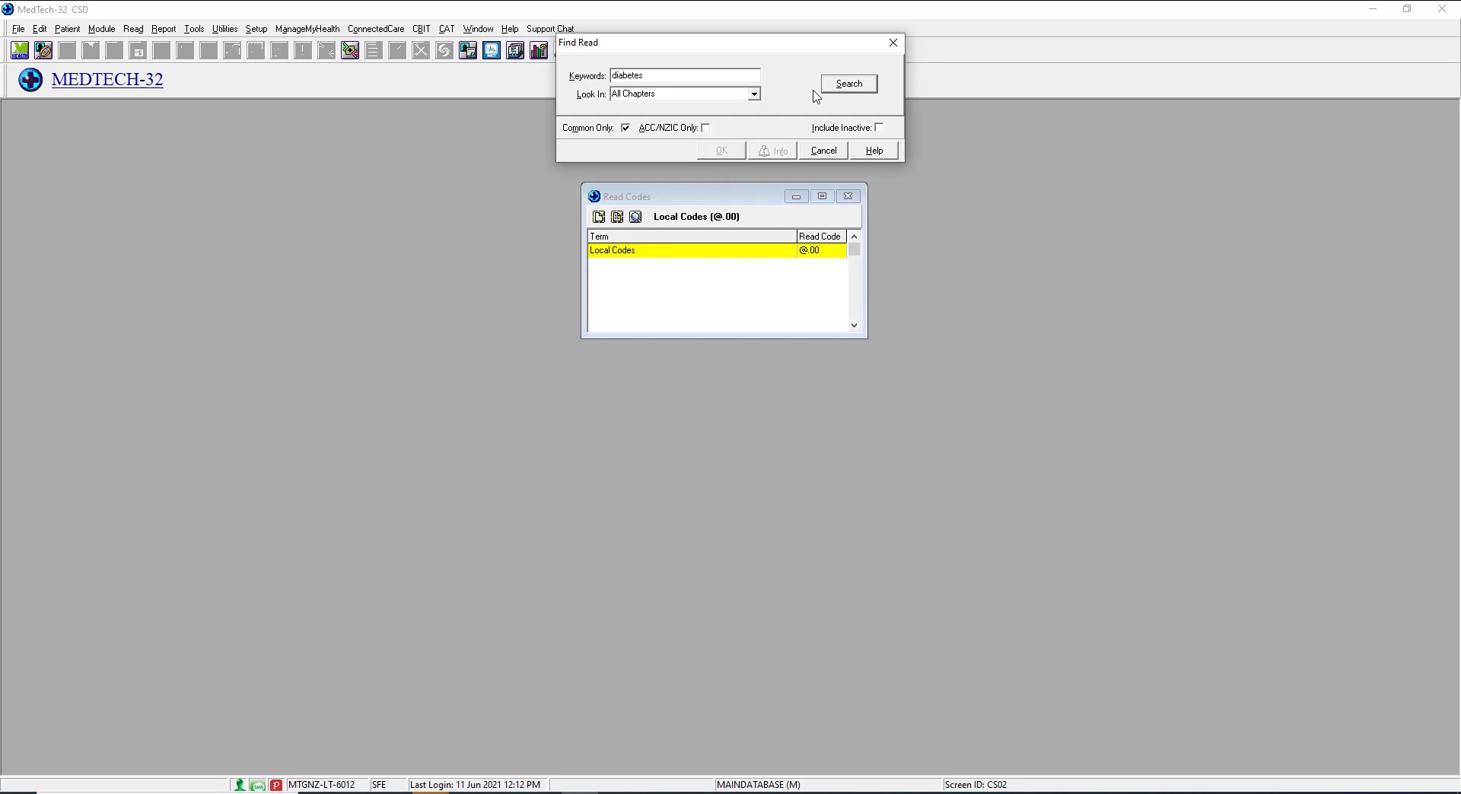
{"action": "left_click", "coordinate": [856, 86]}
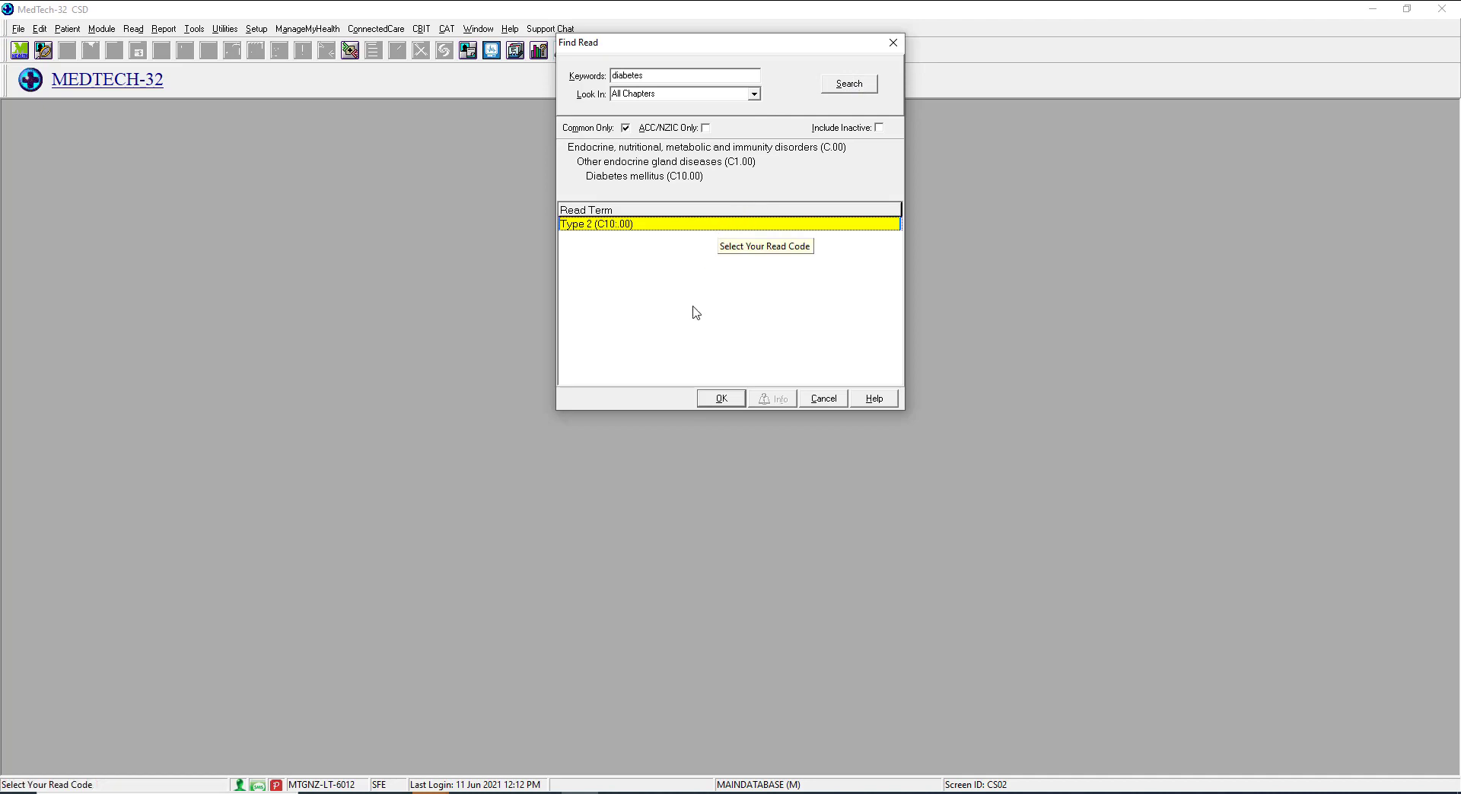
{"action": "left_click", "coordinate": [719, 400]}
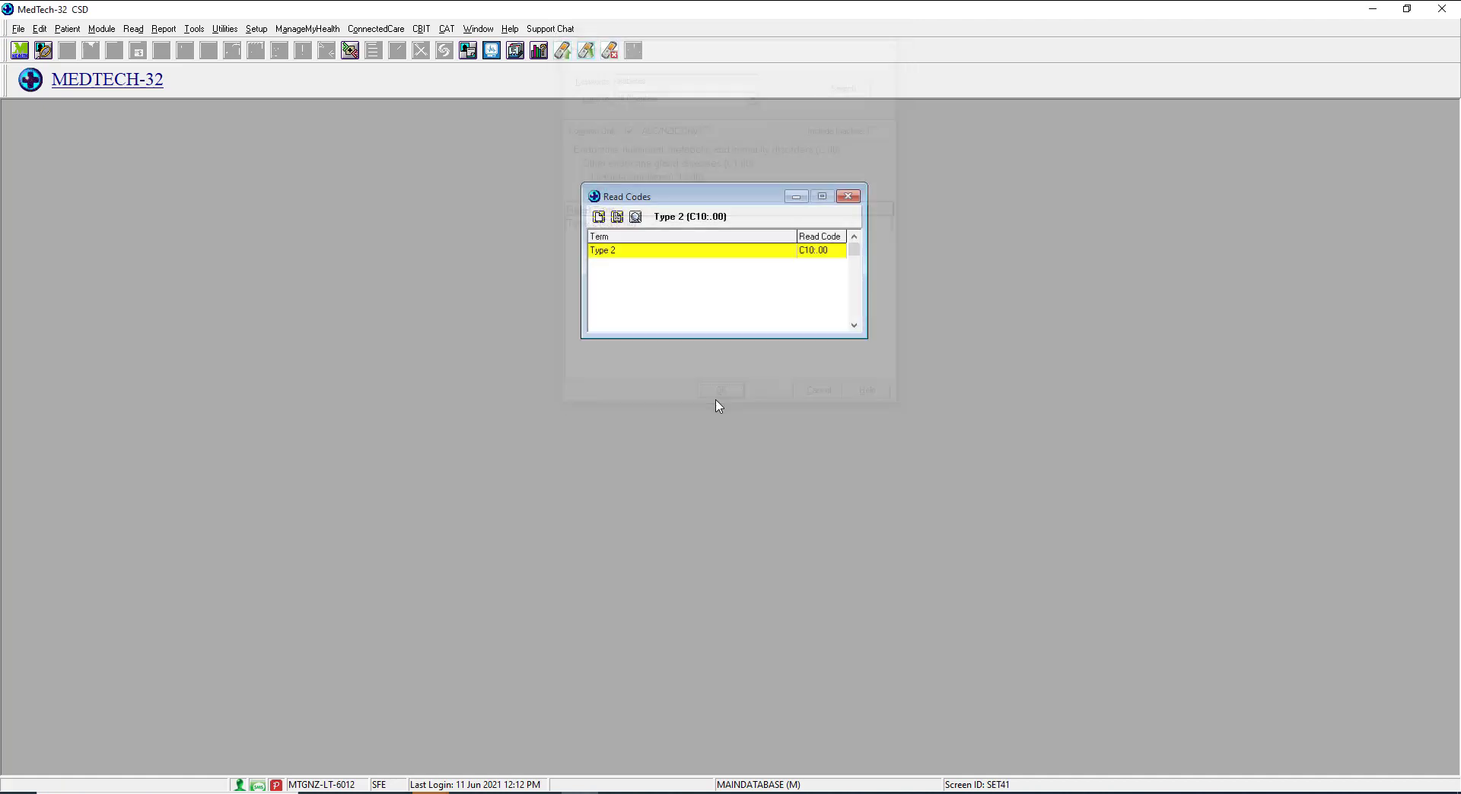
{"action": "double_click", "coordinate": [642, 252]}
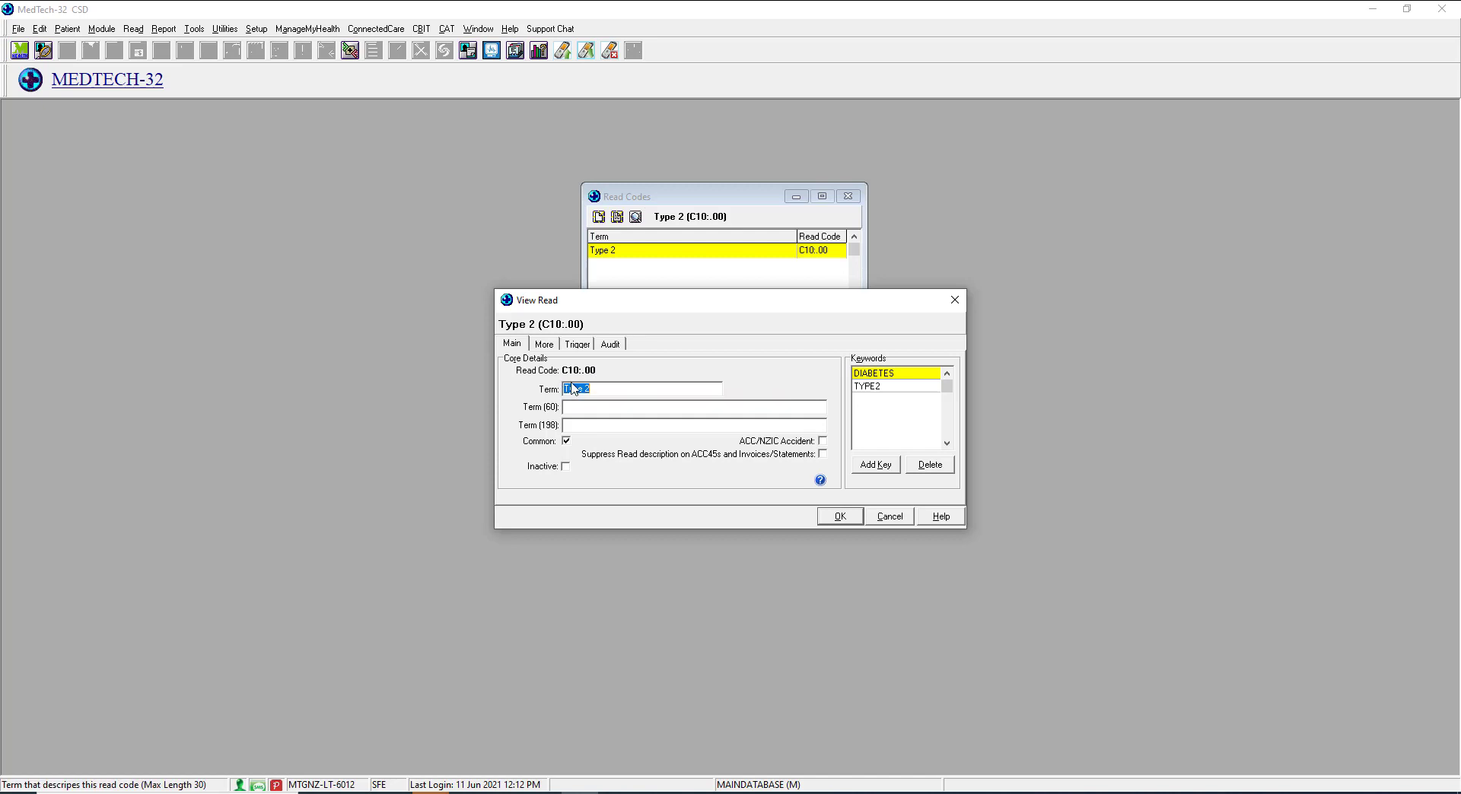
{"action": "left_click", "coordinate": [888, 517]}
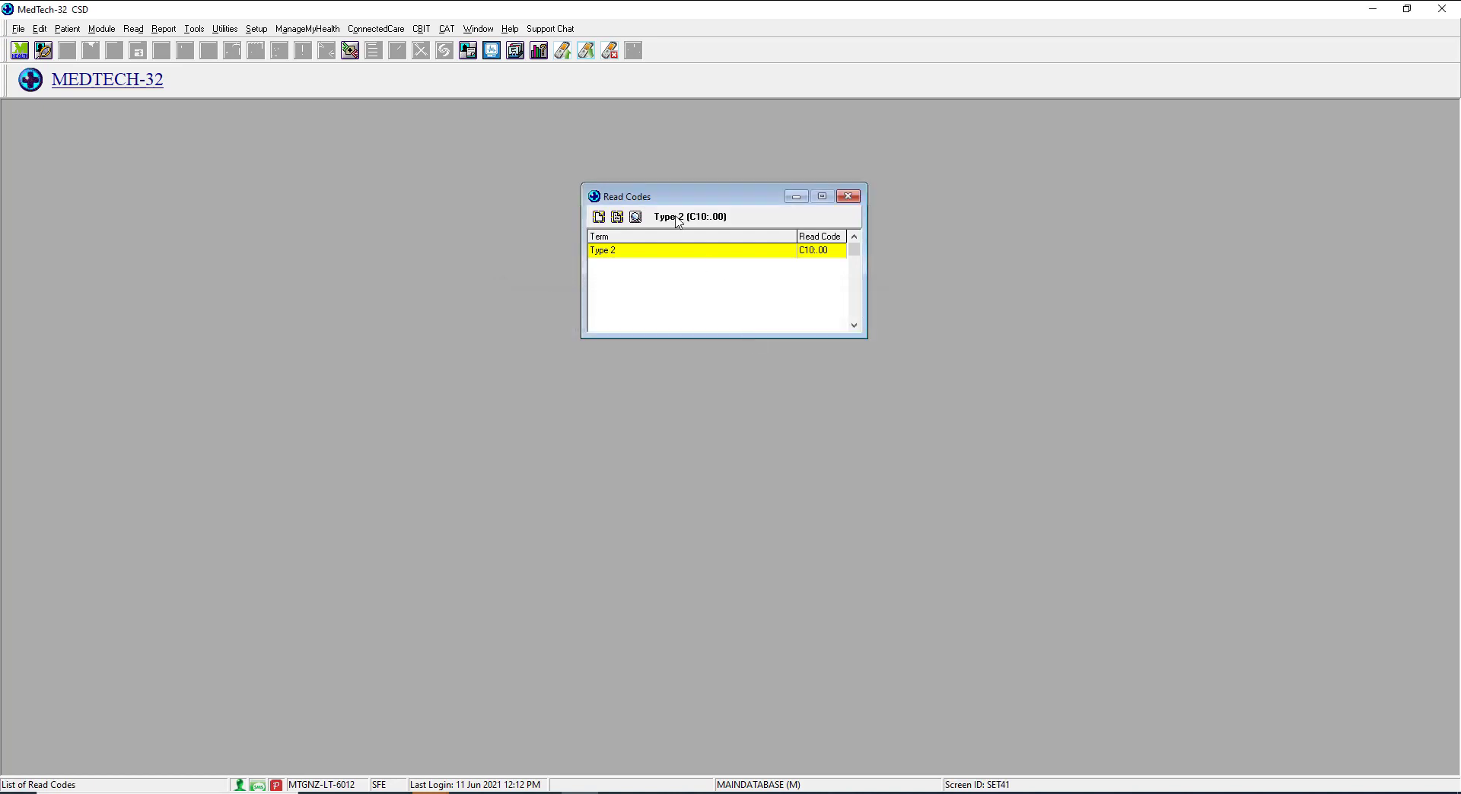
Look up the Diabetes mellitus Read code across all chapters by its code with #C10, and load it into the Read Codes list.
{"action": "left_click", "coordinate": [599, 218]}
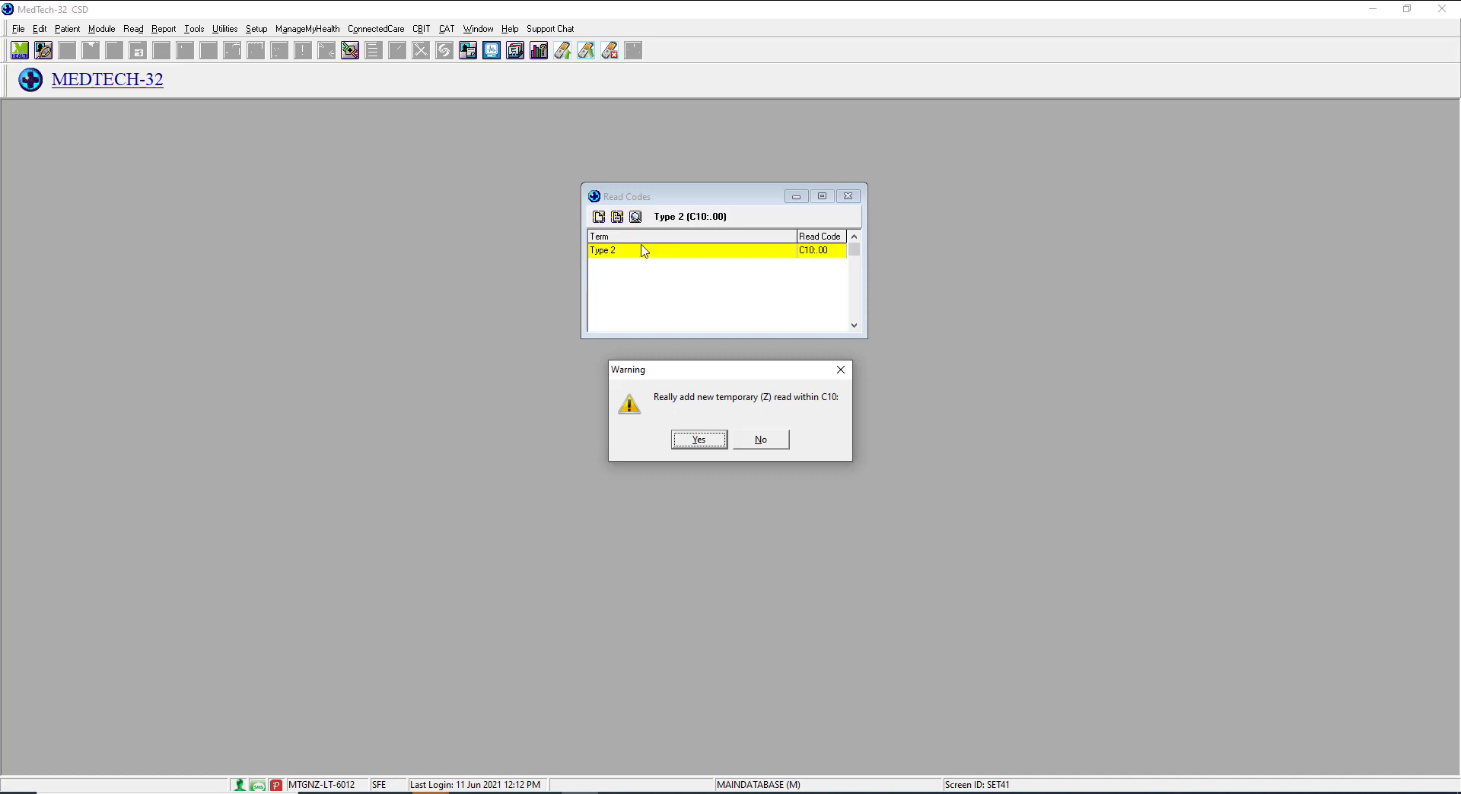
{"action": "left_click", "coordinate": [758, 437]}
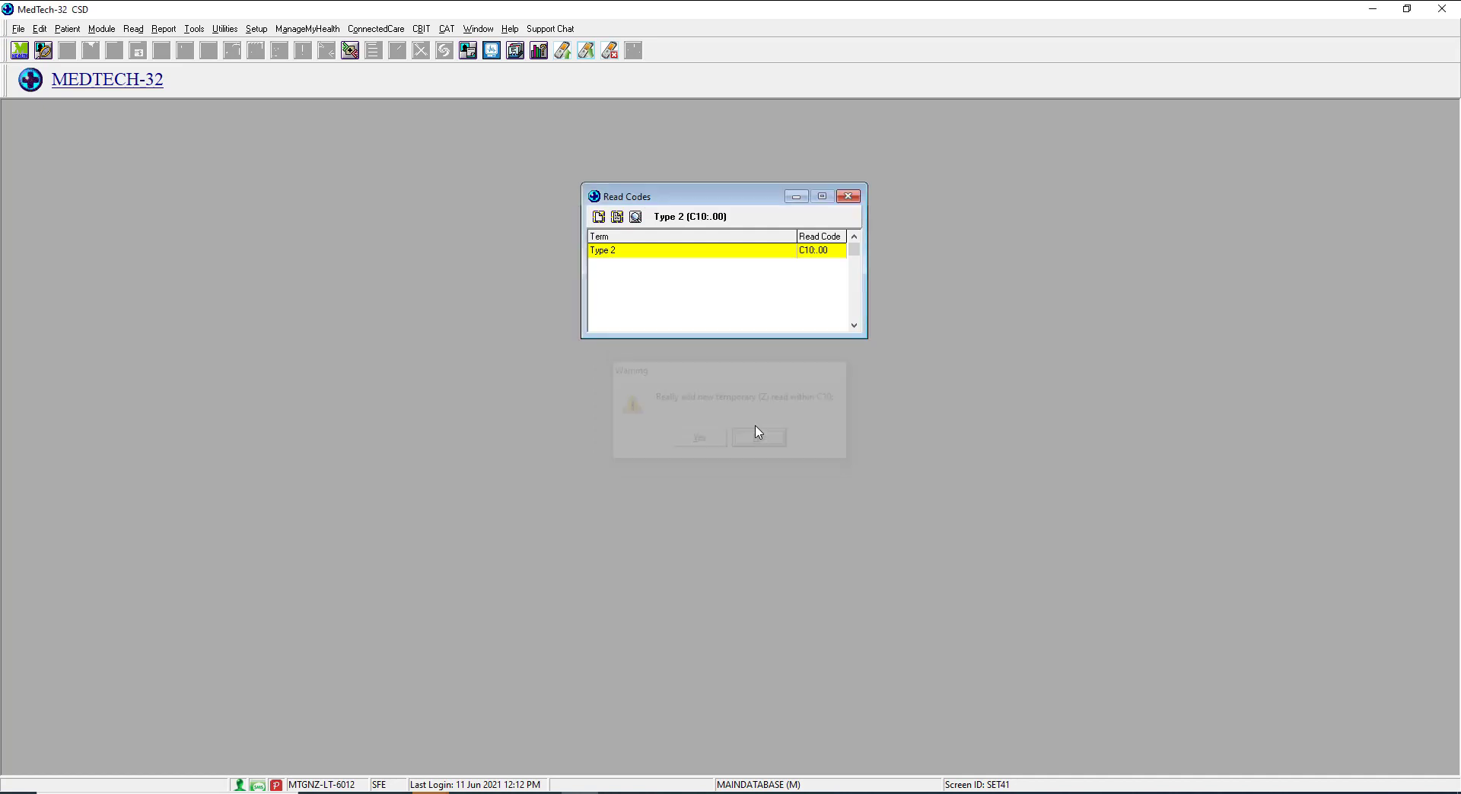
{"action": "left_click", "coordinate": [636, 217]}
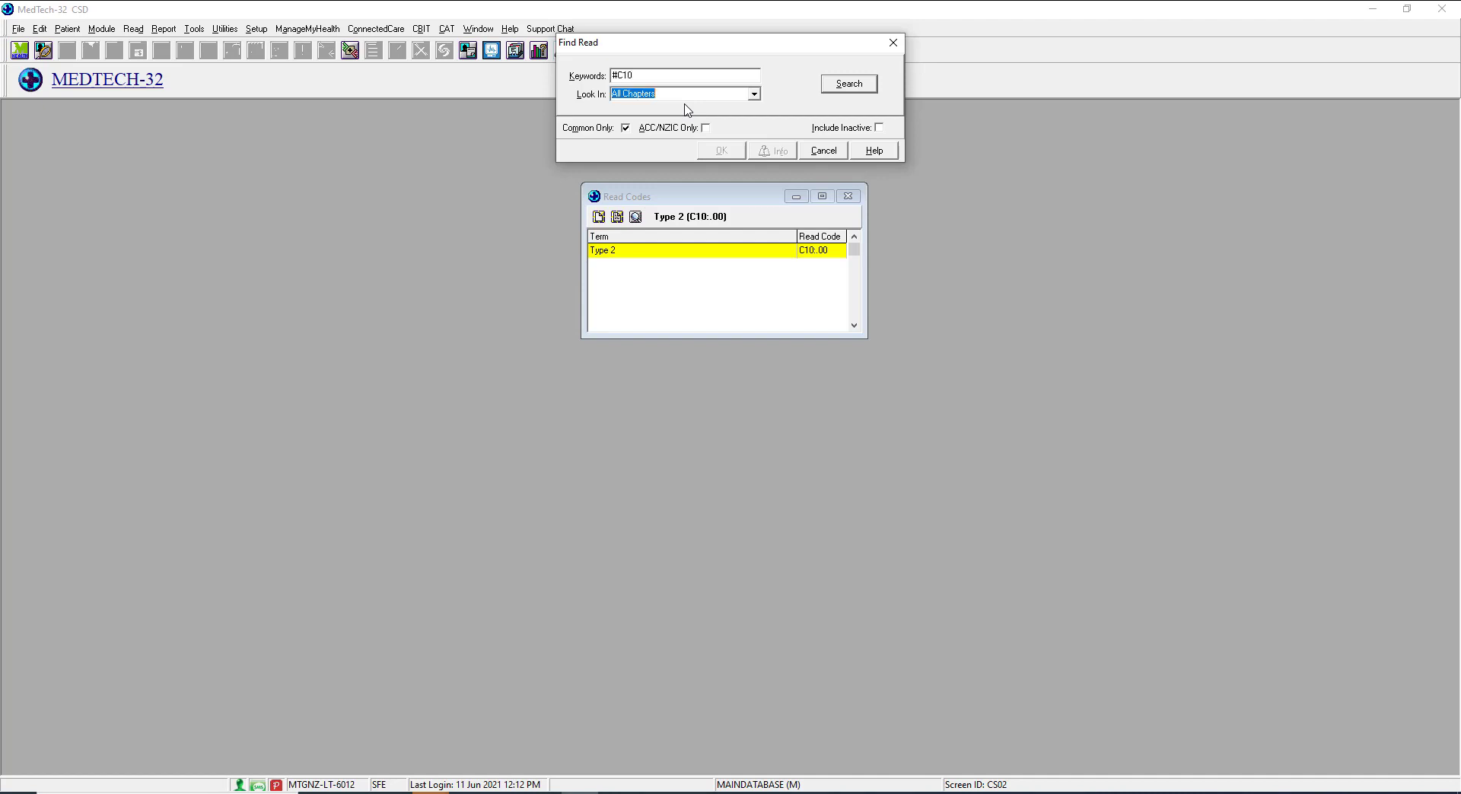
{"action": "left_click", "coordinate": [849, 84]}
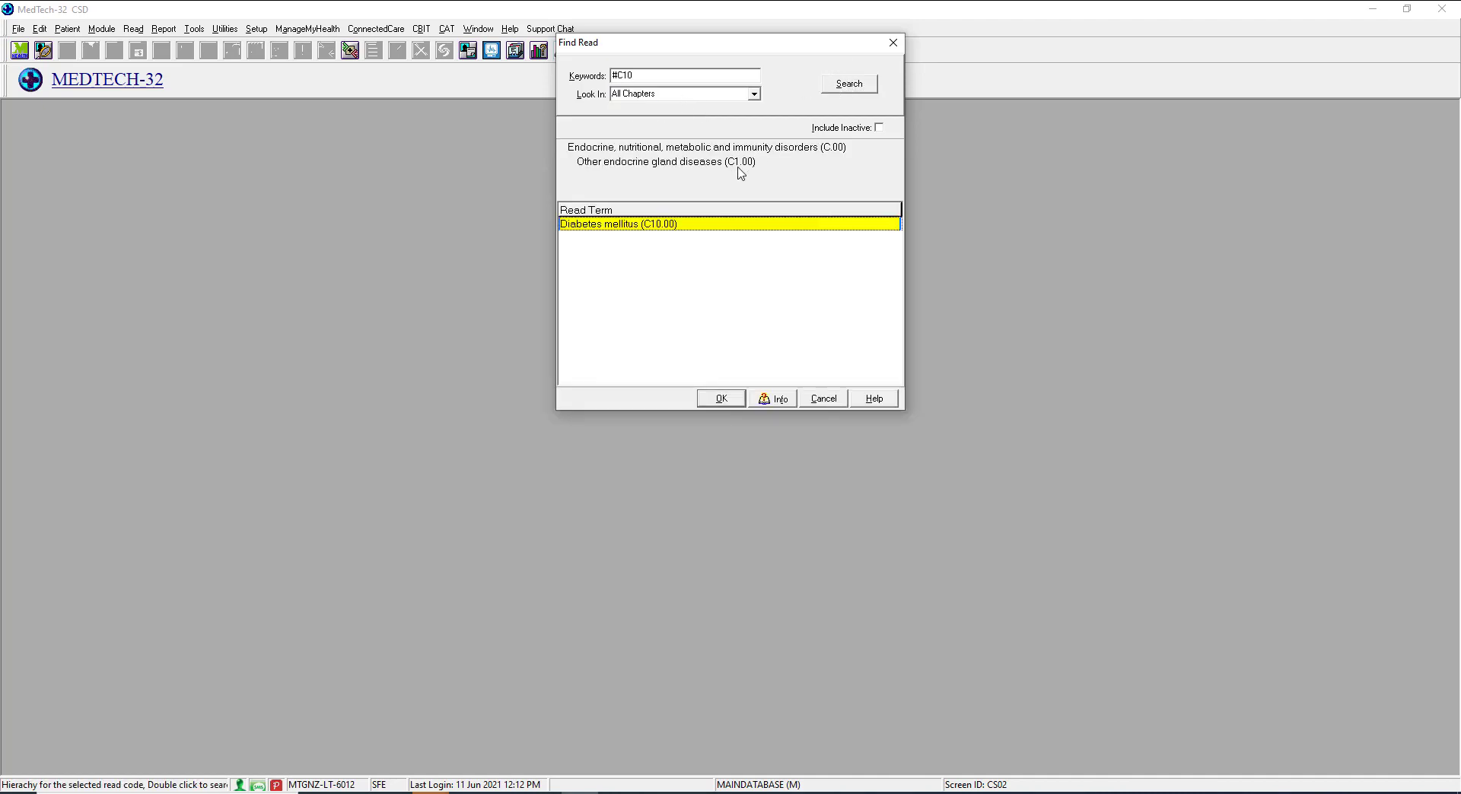
{"action": "left_click", "coordinate": [721, 399]}
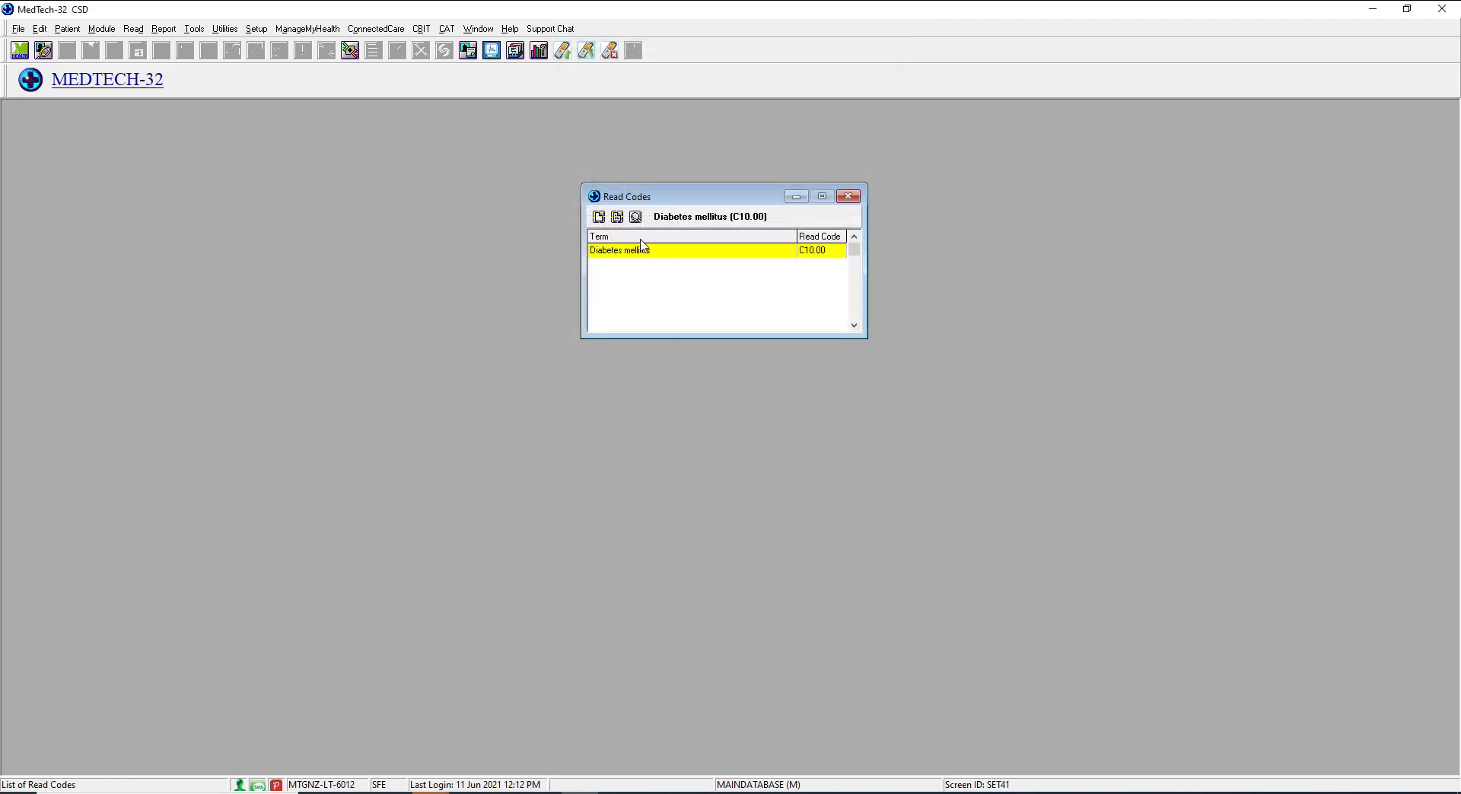
Add a temporary Read code within C10 with the term Test Read Code and the keyword TEST, save it, and close the Read Codes list.
{"action": "left_click", "coordinate": [598, 218]}
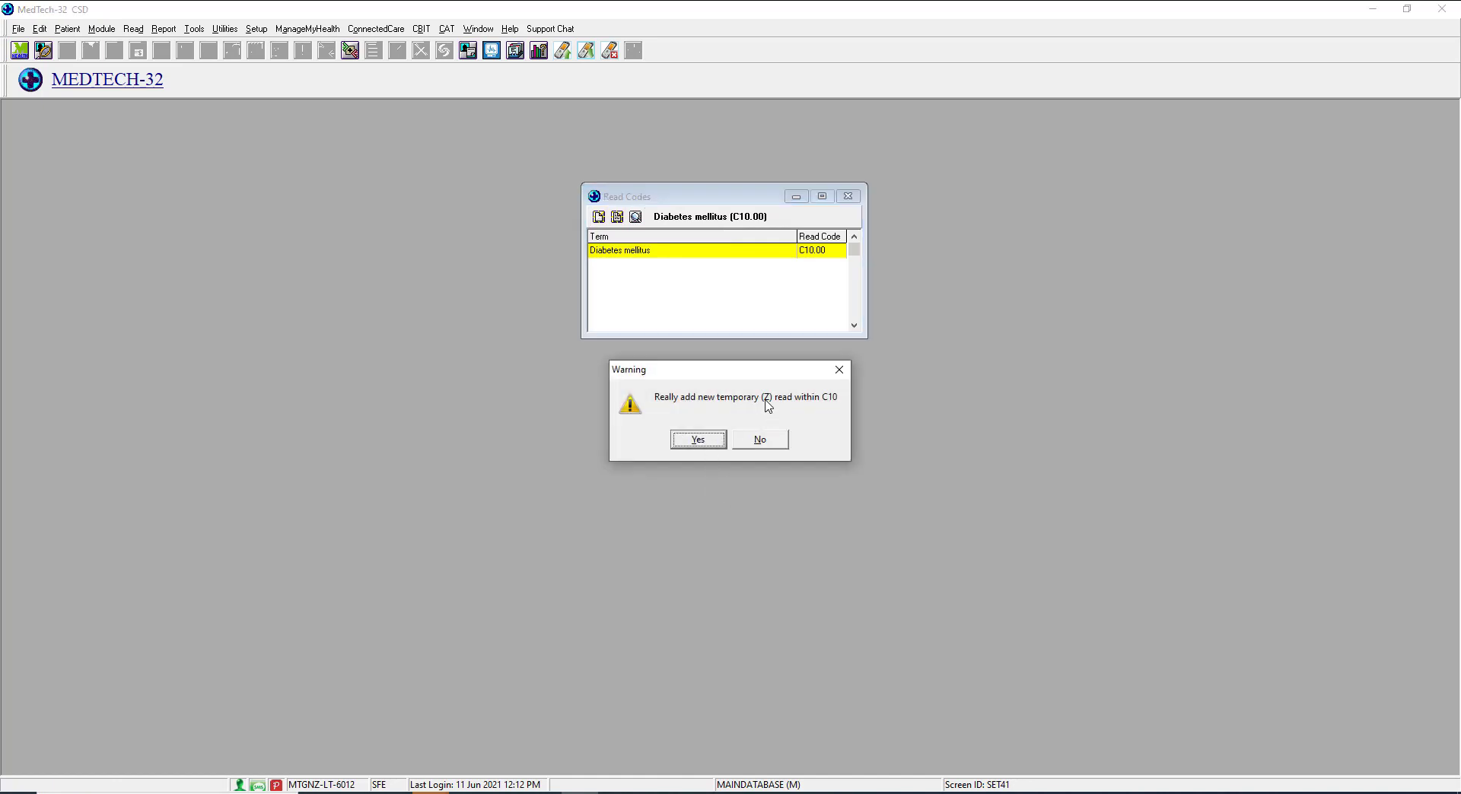
{"action": "left_click", "coordinate": [711, 441]}
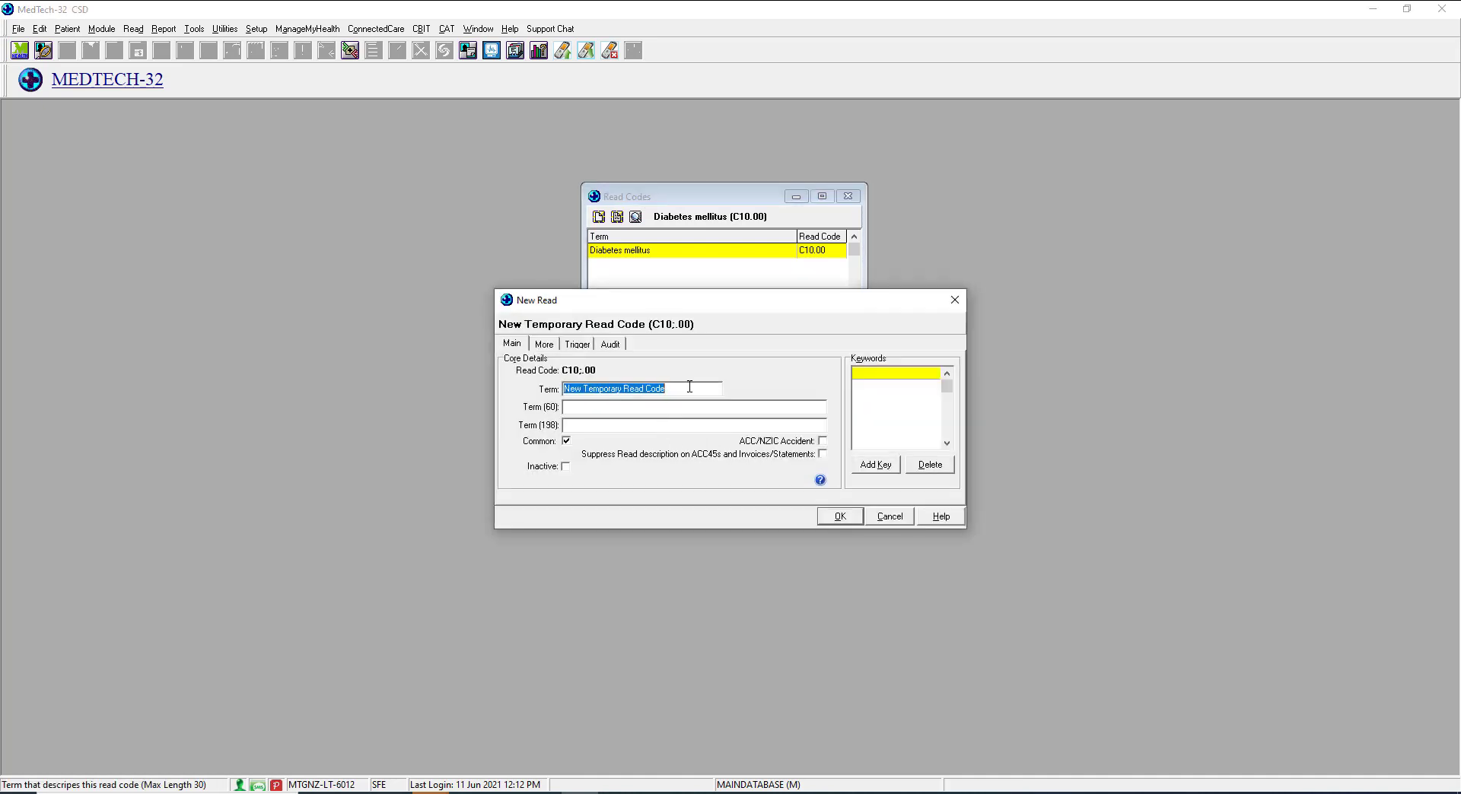
{"action": "type", "text": "Test"}
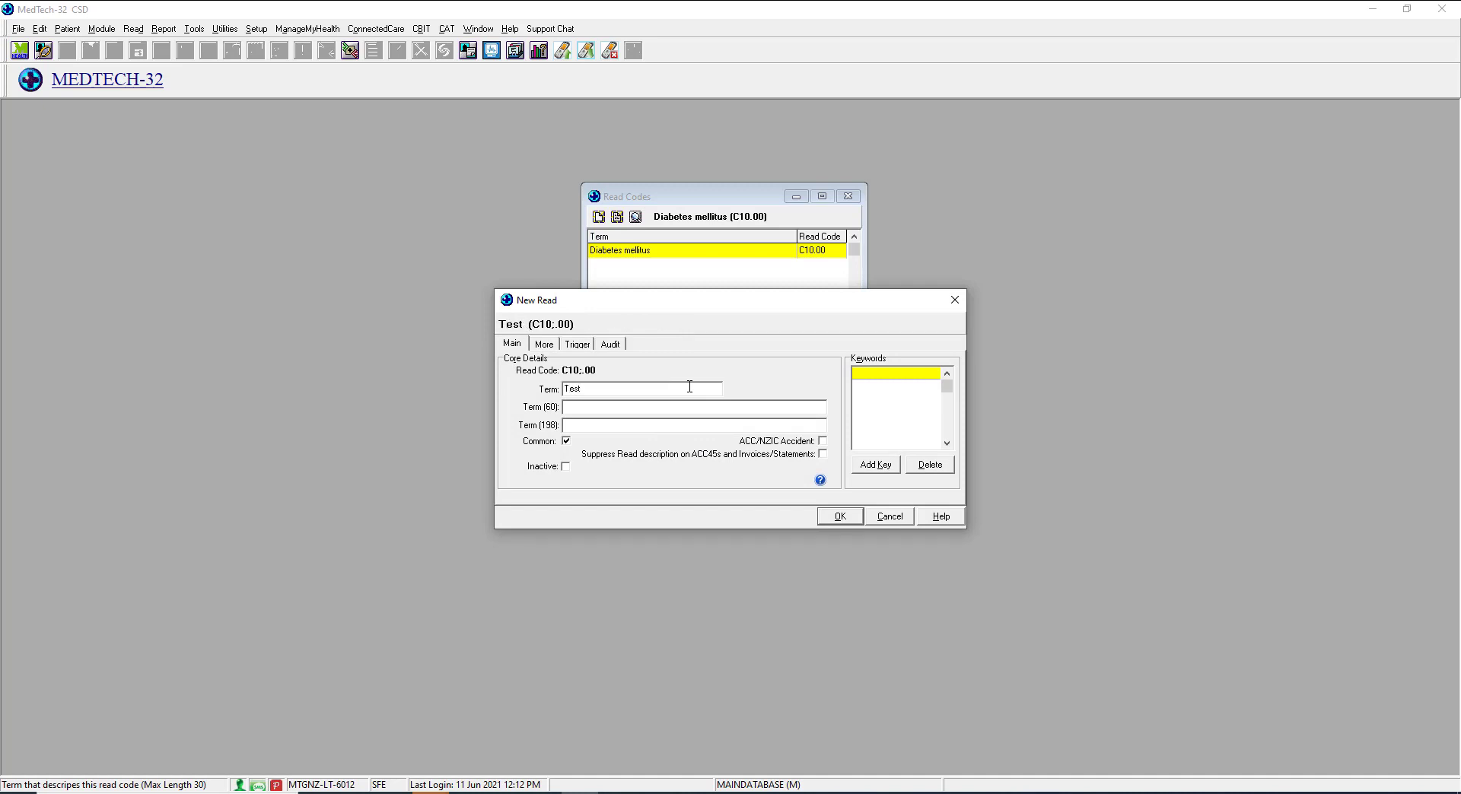
{"action": "type", "text": " Read Code"}
{"action": "left_click", "coordinate": [876, 468]}
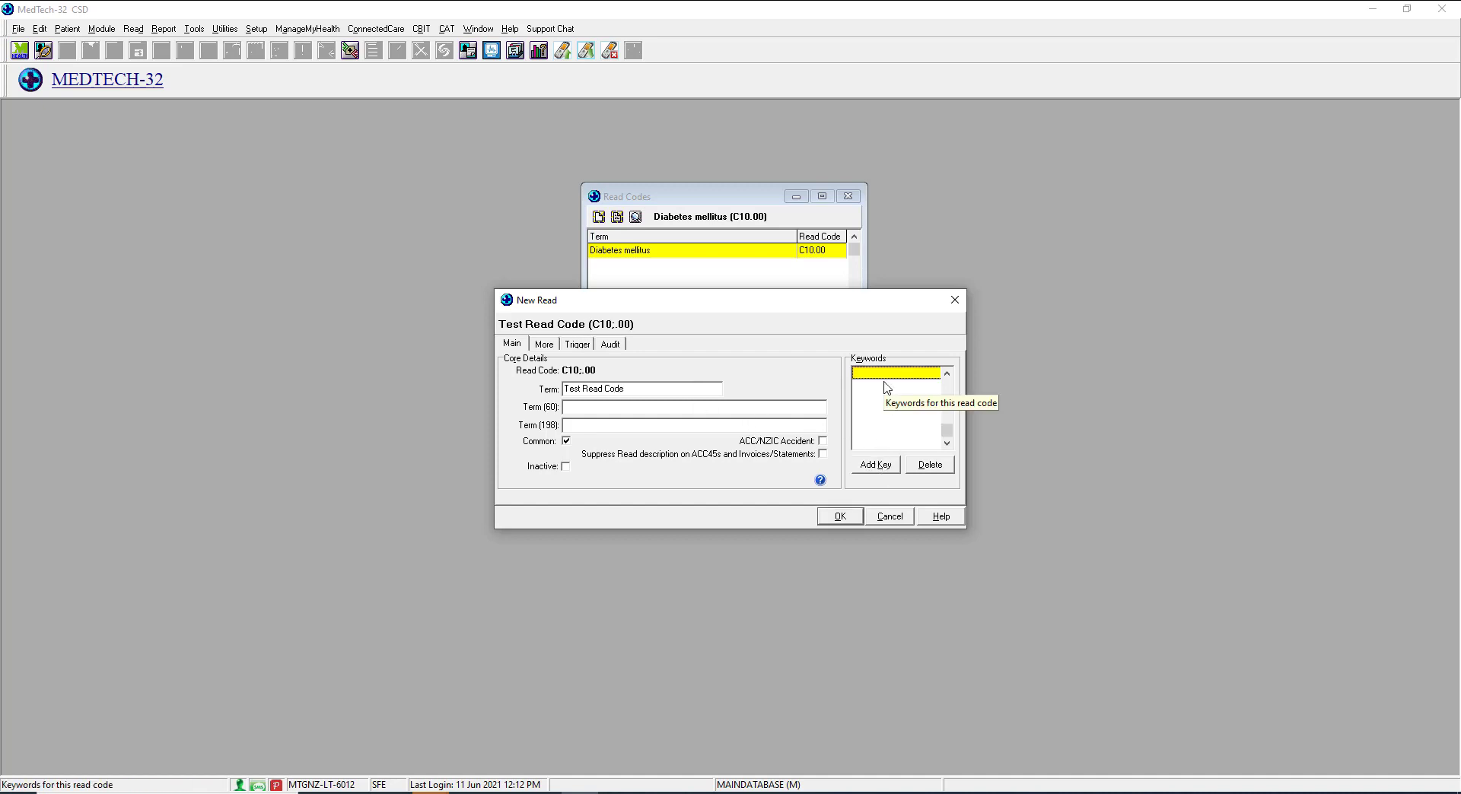
{"action": "type", "text": "TEST"}
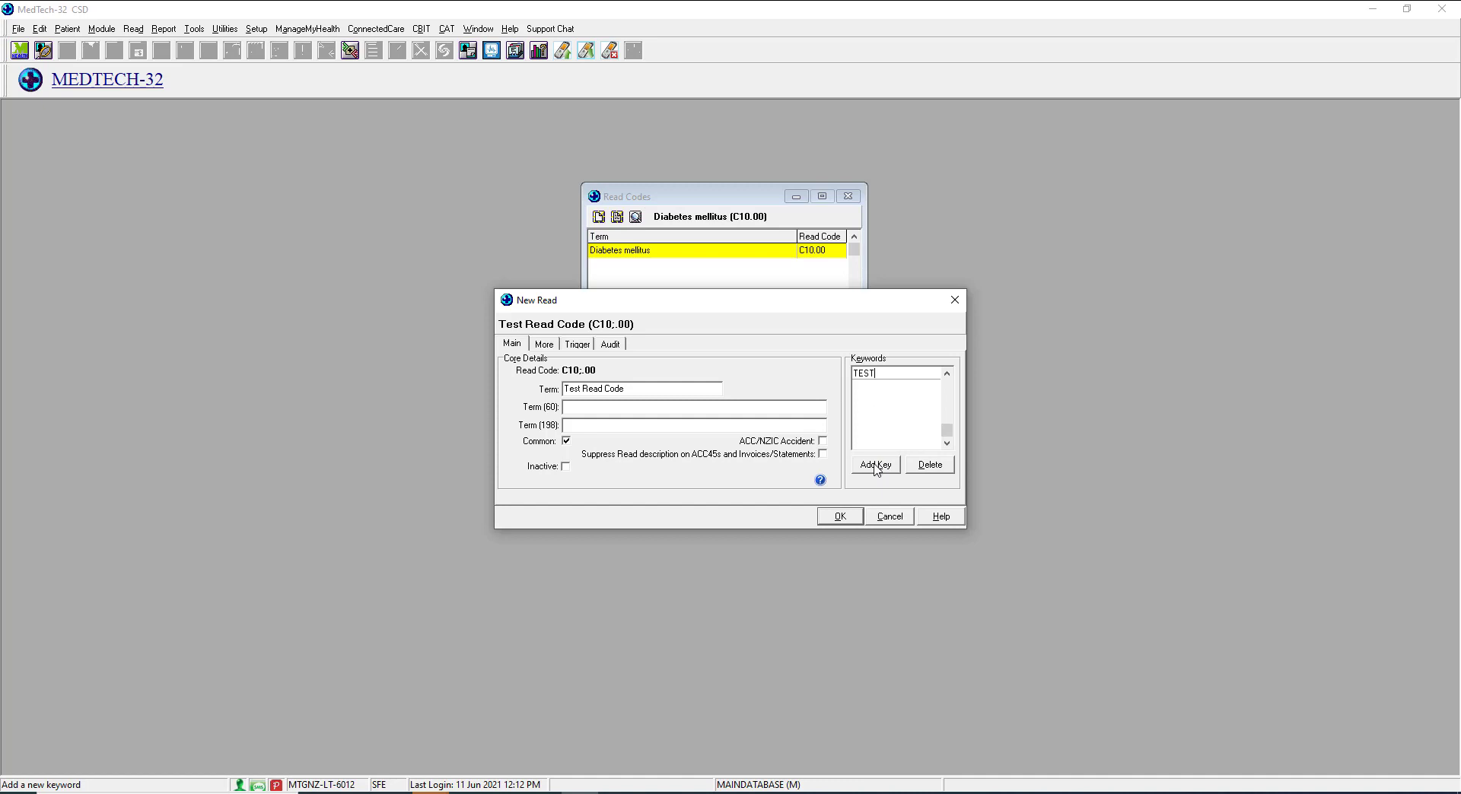
{"action": "left_click", "coordinate": [843, 520]}
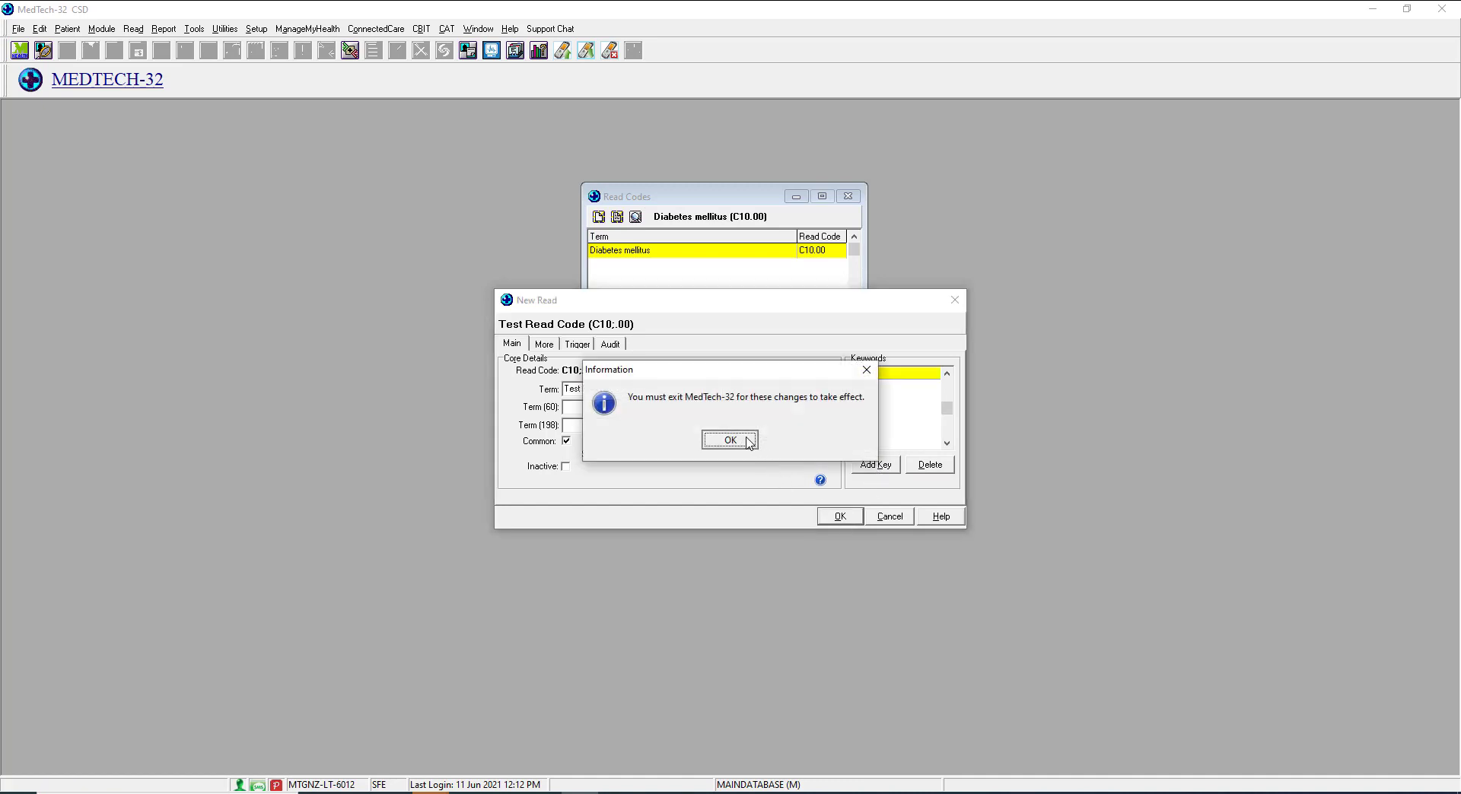
{"action": "left_click", "coordinate": [748, 442]}
{"action": "left_click", "coordinate": [847, 196]}
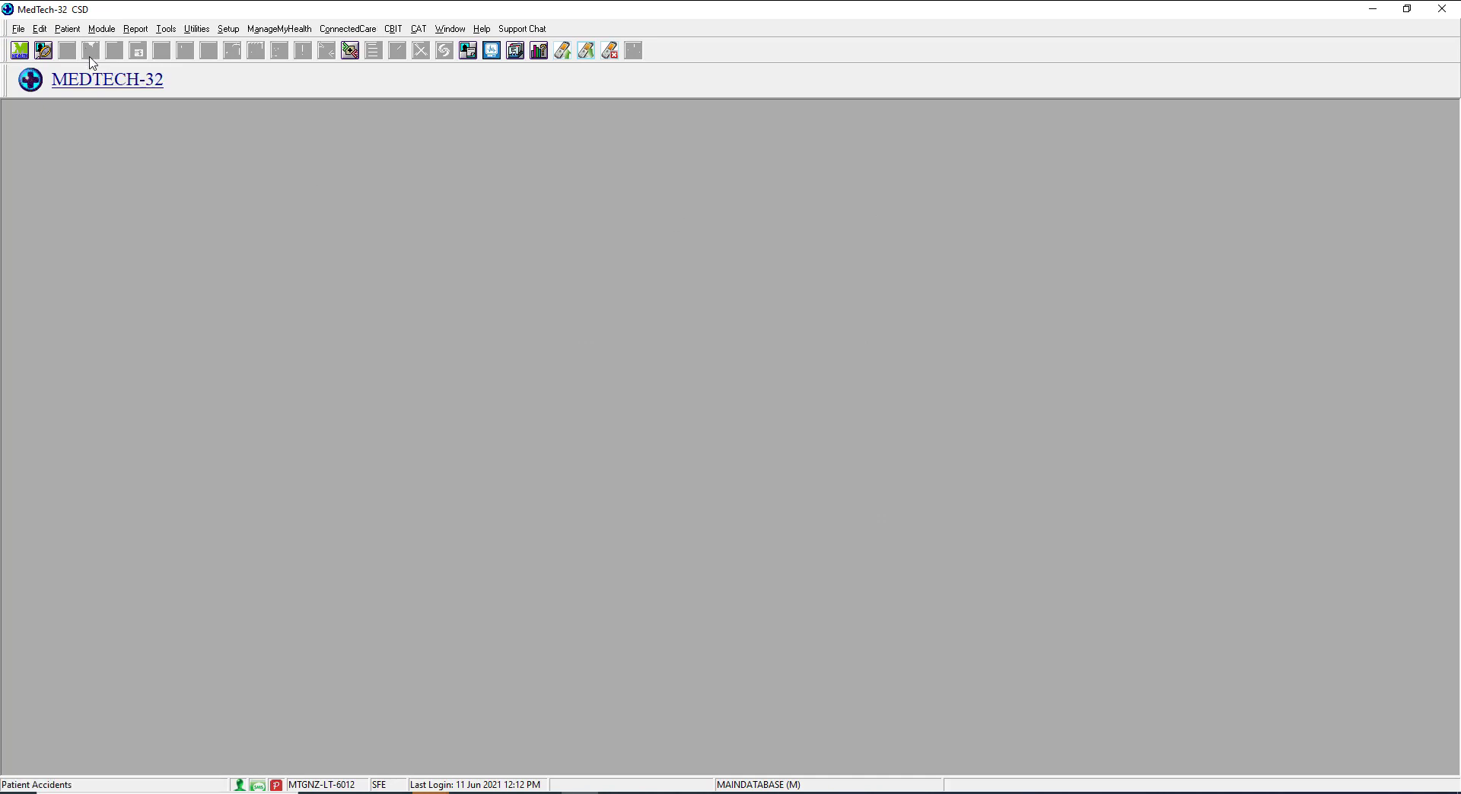
Search for the patient by surname and open the first matching patient's record.
{"action": "key", "text": "F3"}
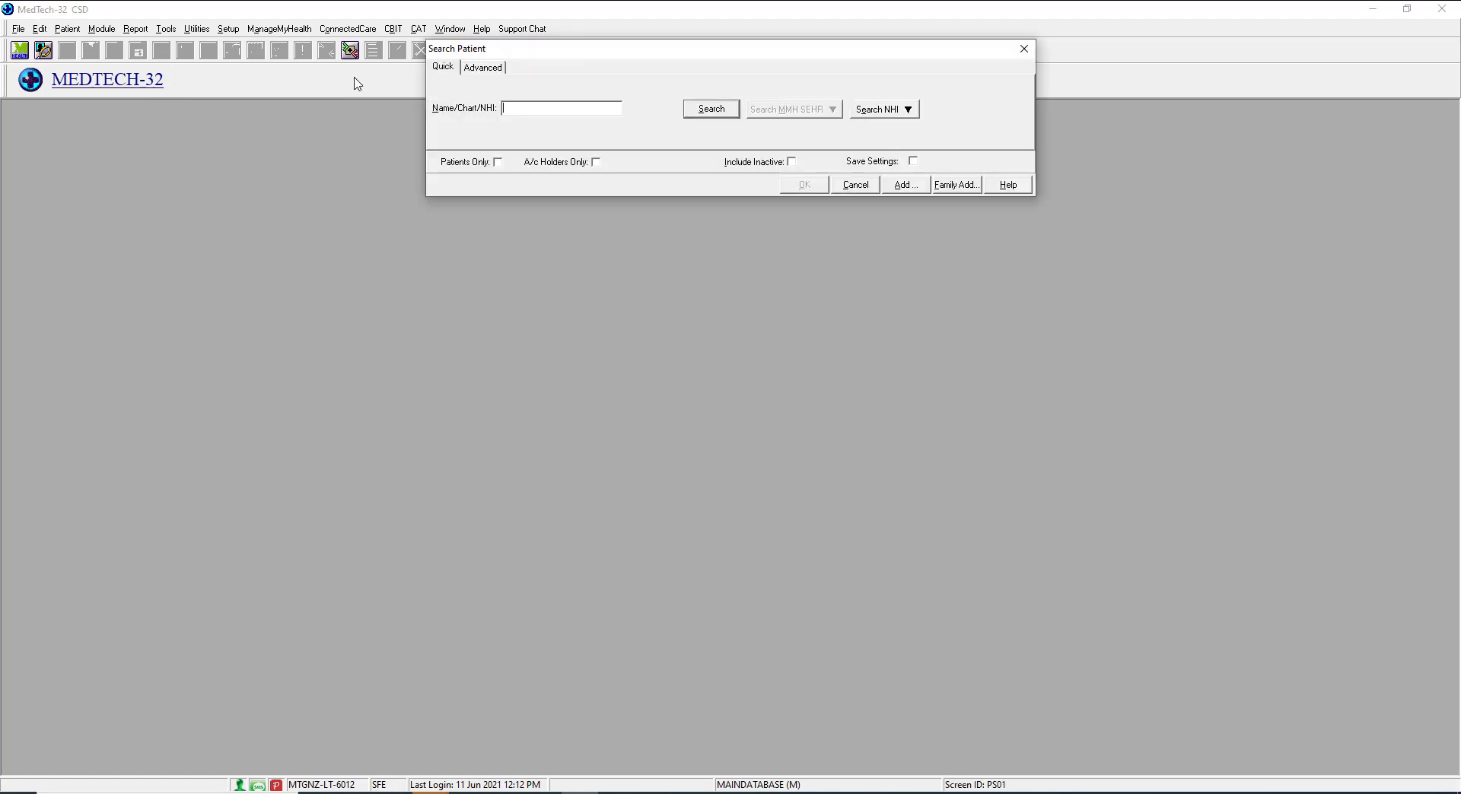
{"action": "type", "text": "MOUSE"}
{"action": "key", "text": "Return"}
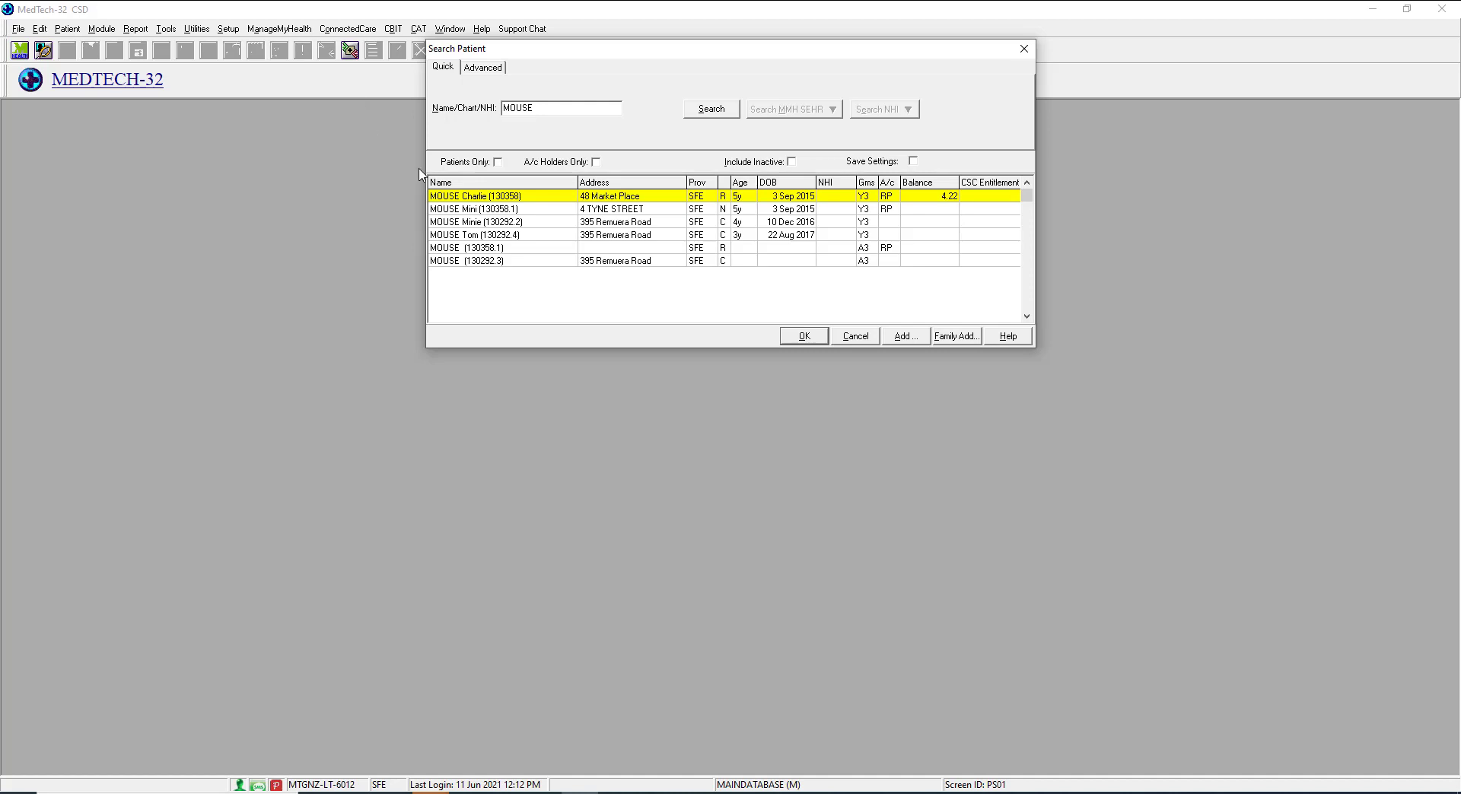
{"action": "left_click", "coordinate": [793, 338]}
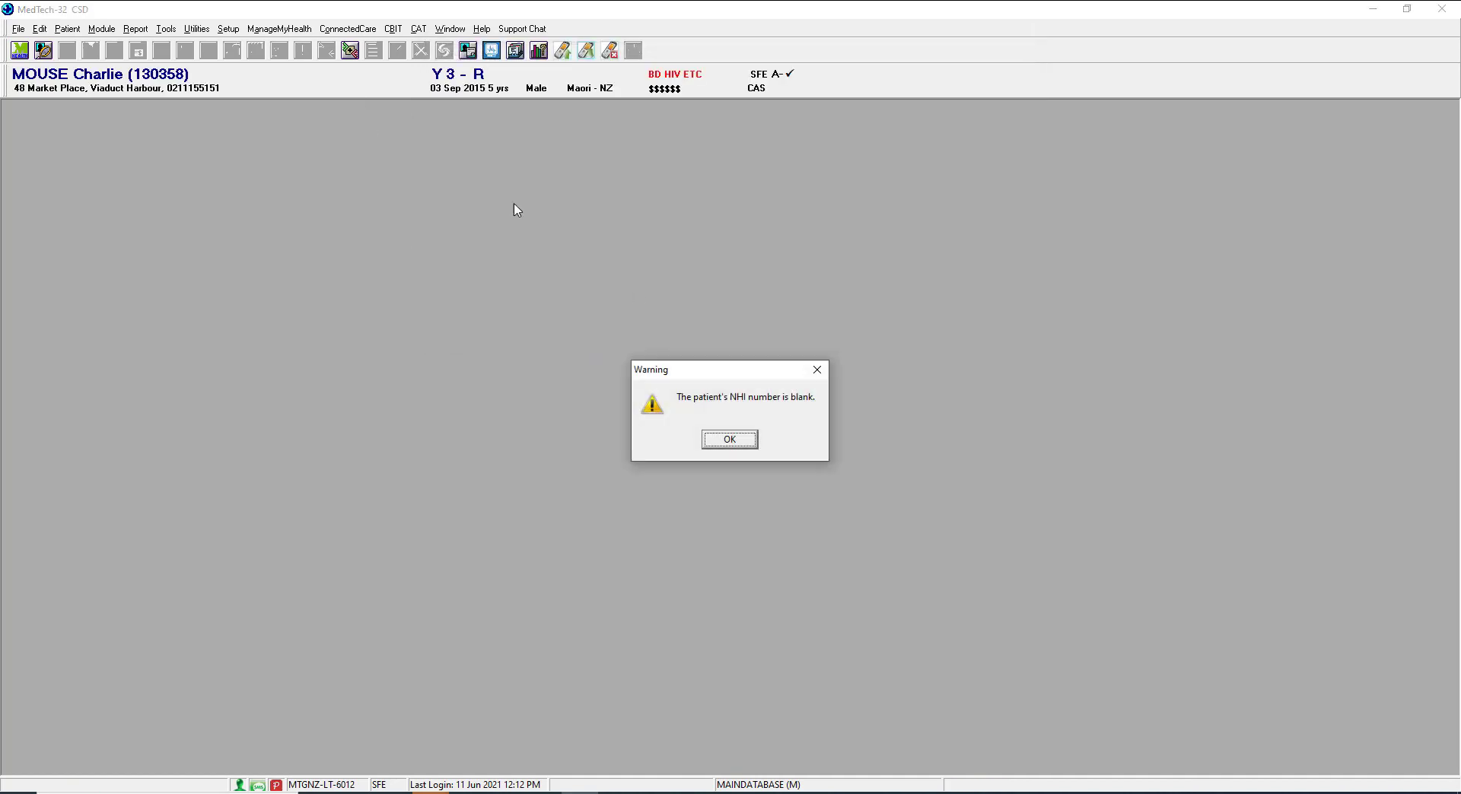
{"action": "left_click", "coordinate": [715, 441]}
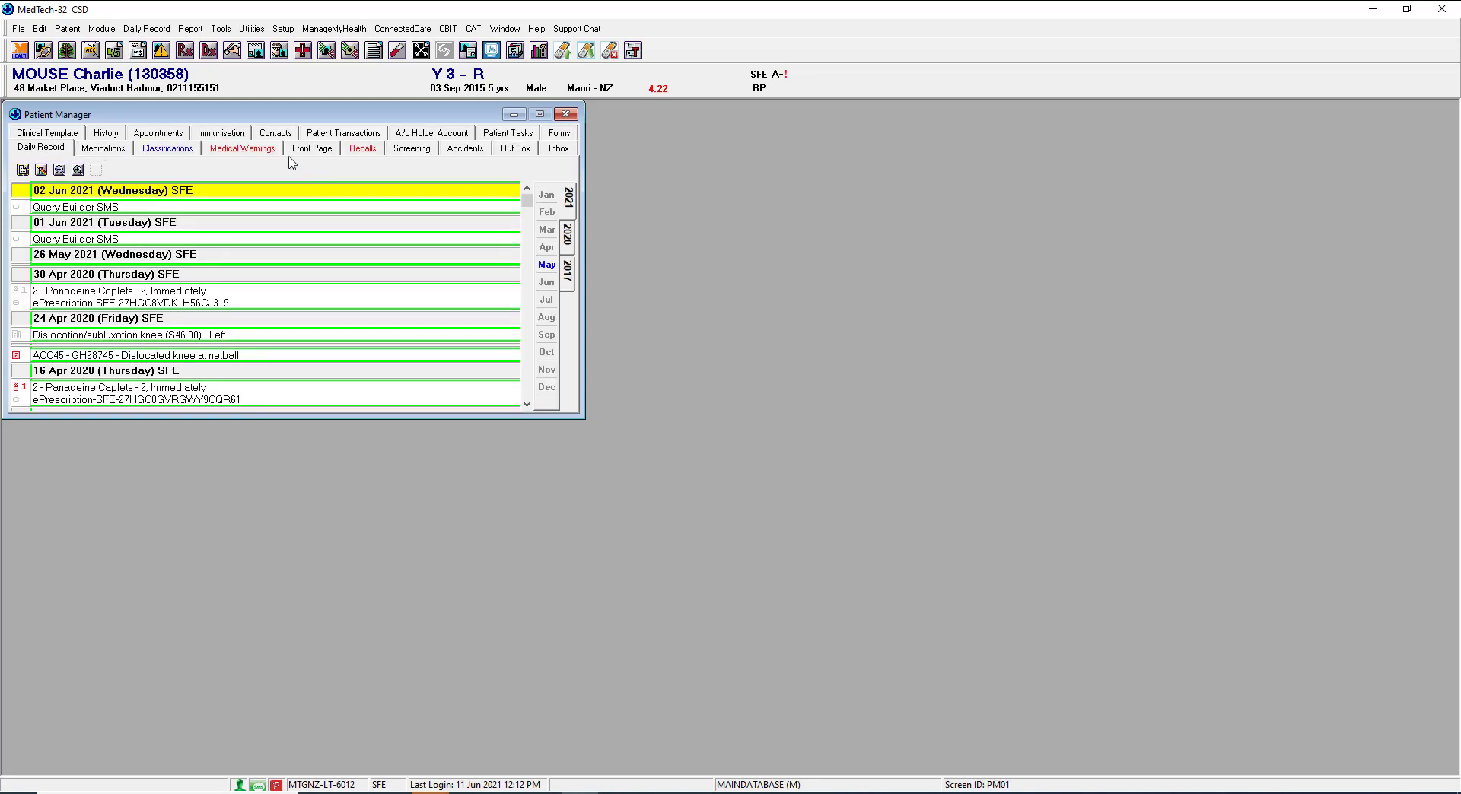
Look up Read codes for test from a new patient classification, cancel the classification, and close the Patient Manager.
{"action": "left_click", "coordinate": [146, 150]}
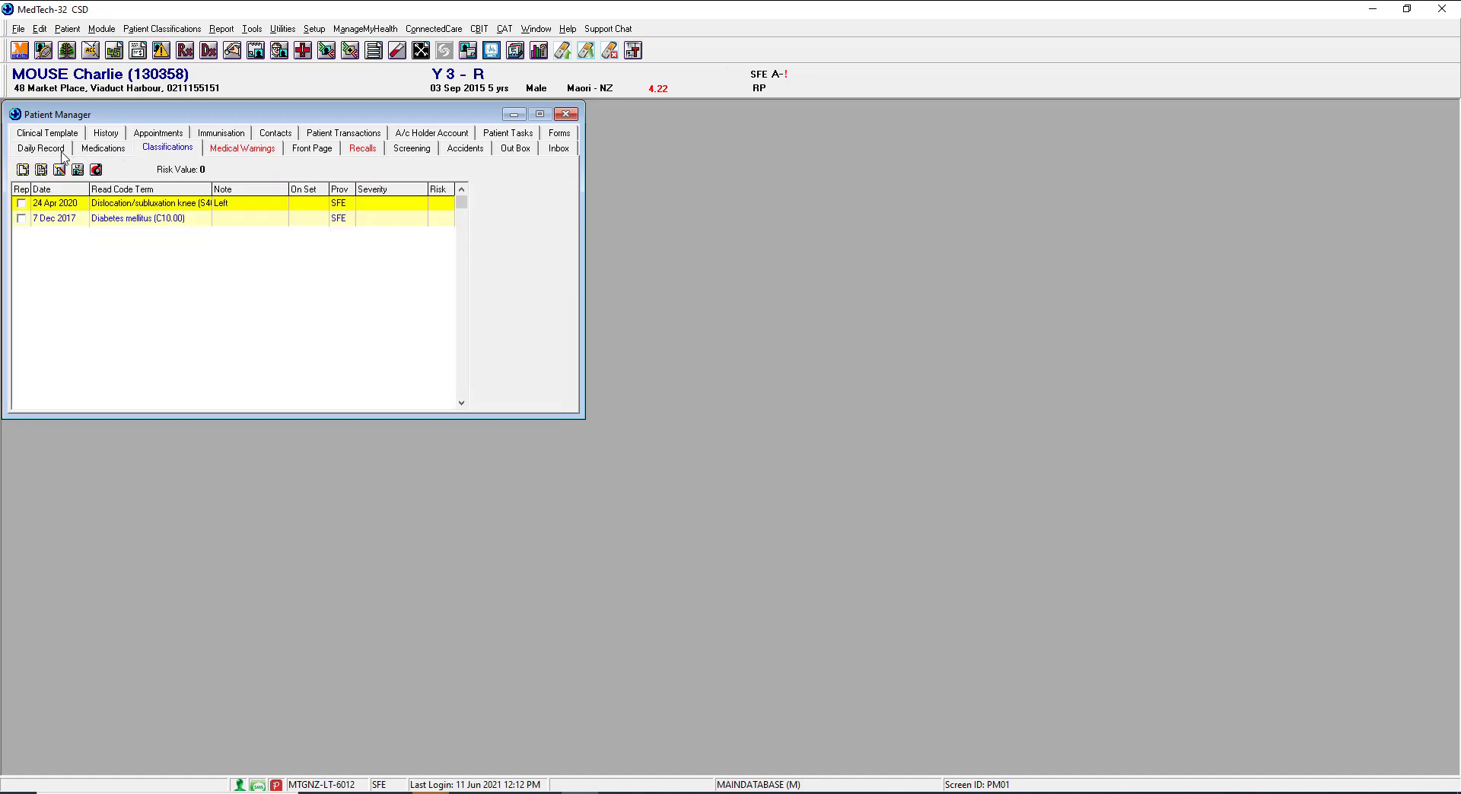
{"action": "left_click", "coordinate": [23, 169]}
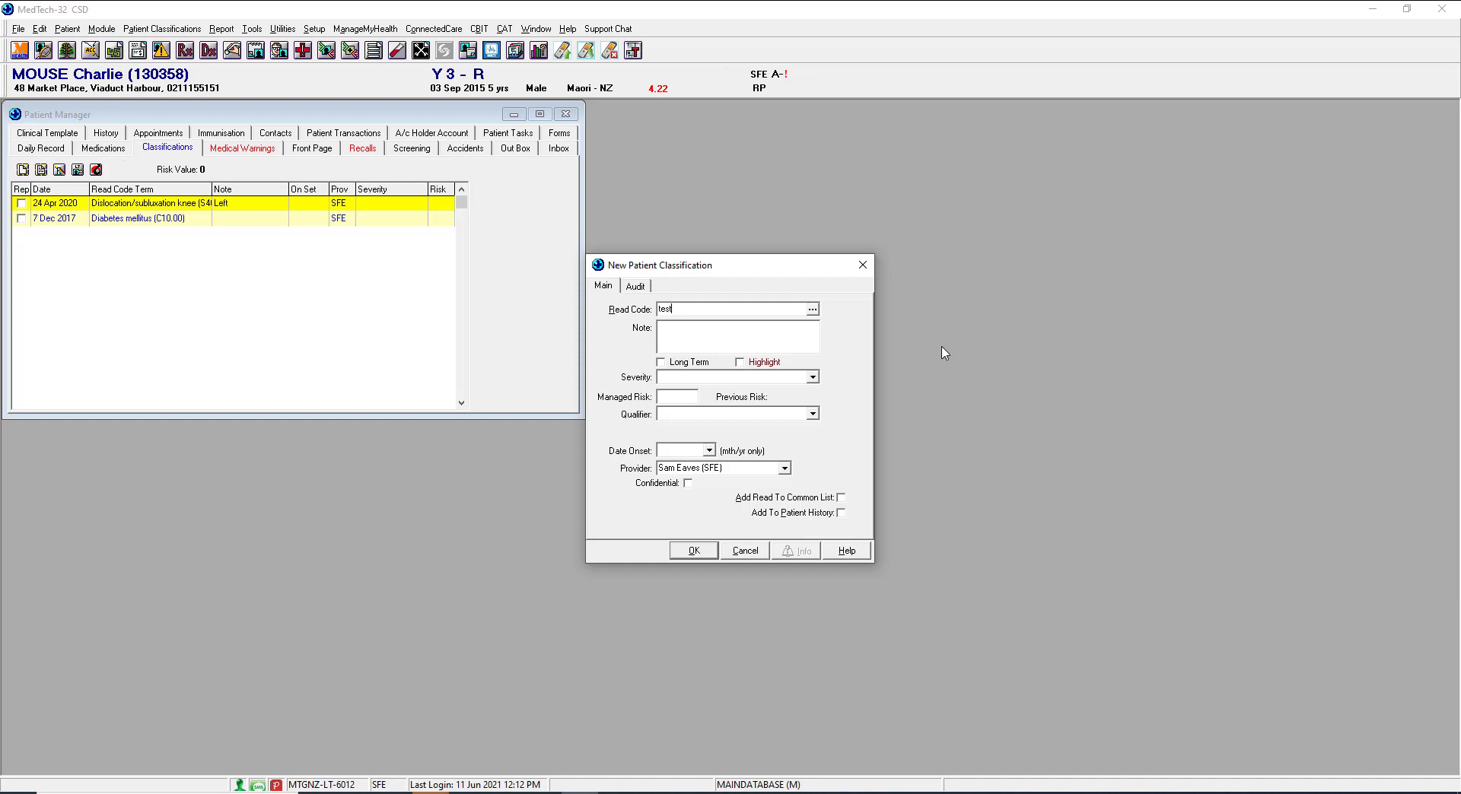
{"action": "key", "text": "Return"}
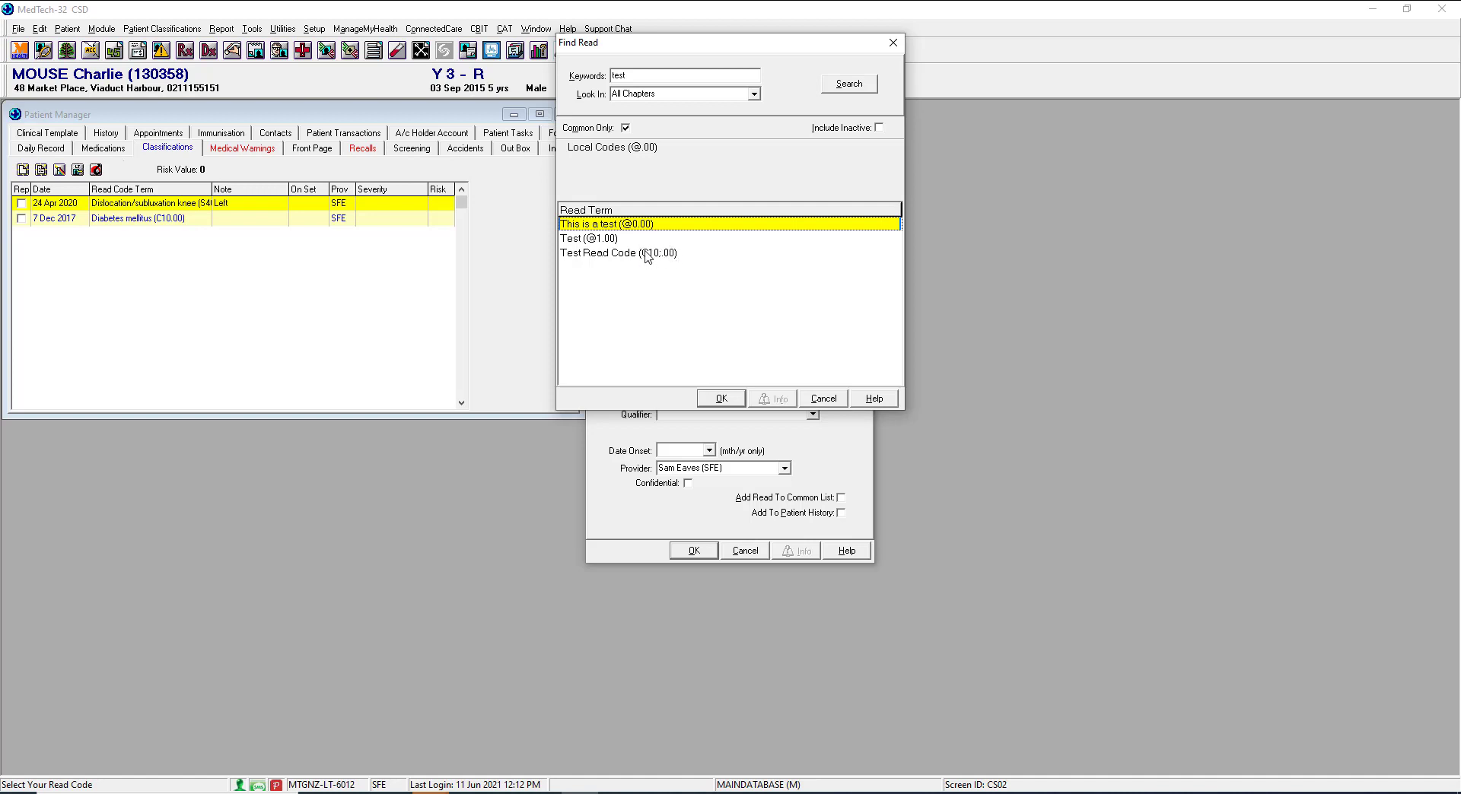
{"action": "left_click", "coordinate": [822, 400]}
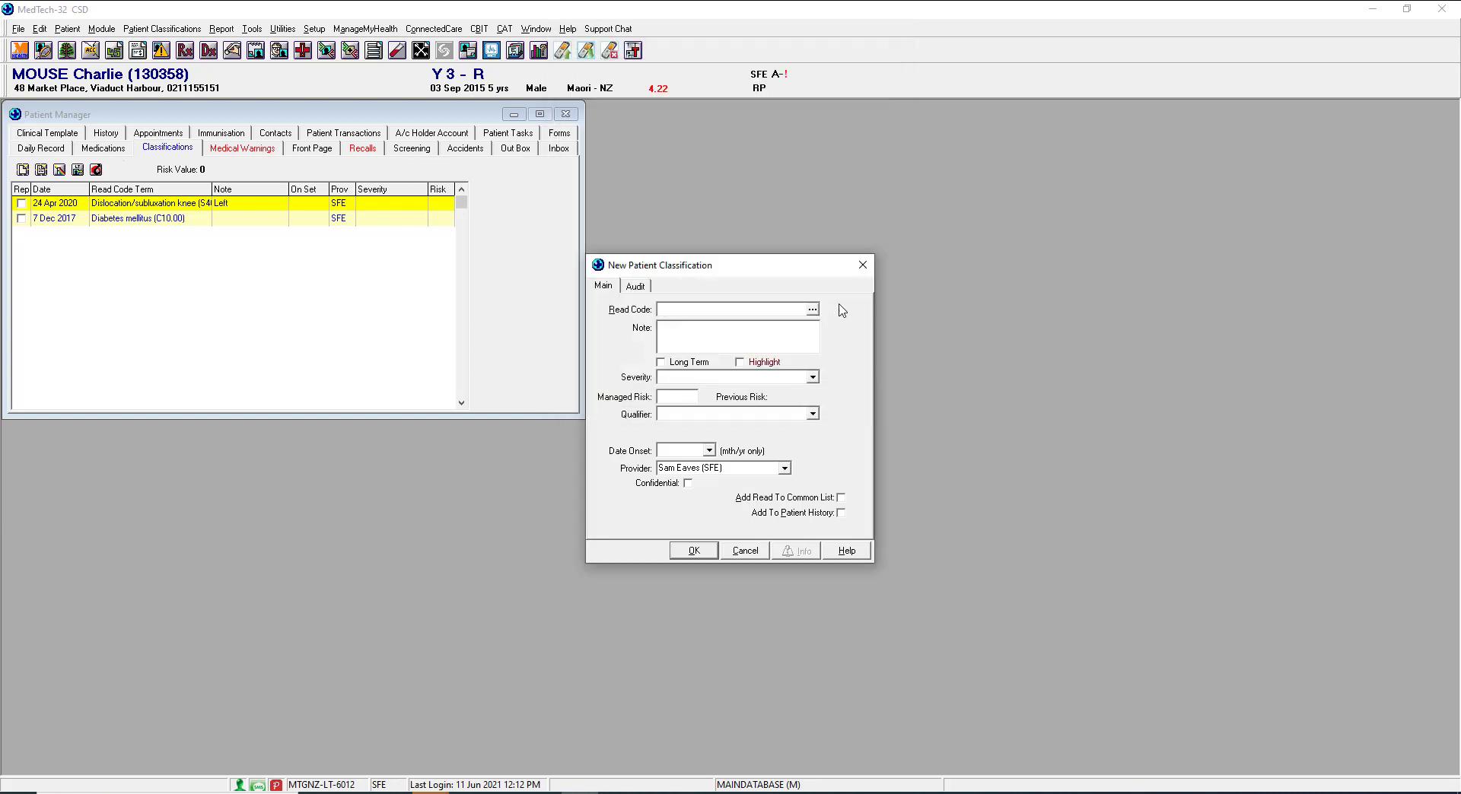
{"action": "left_click", "coordinate": [863, 265]}
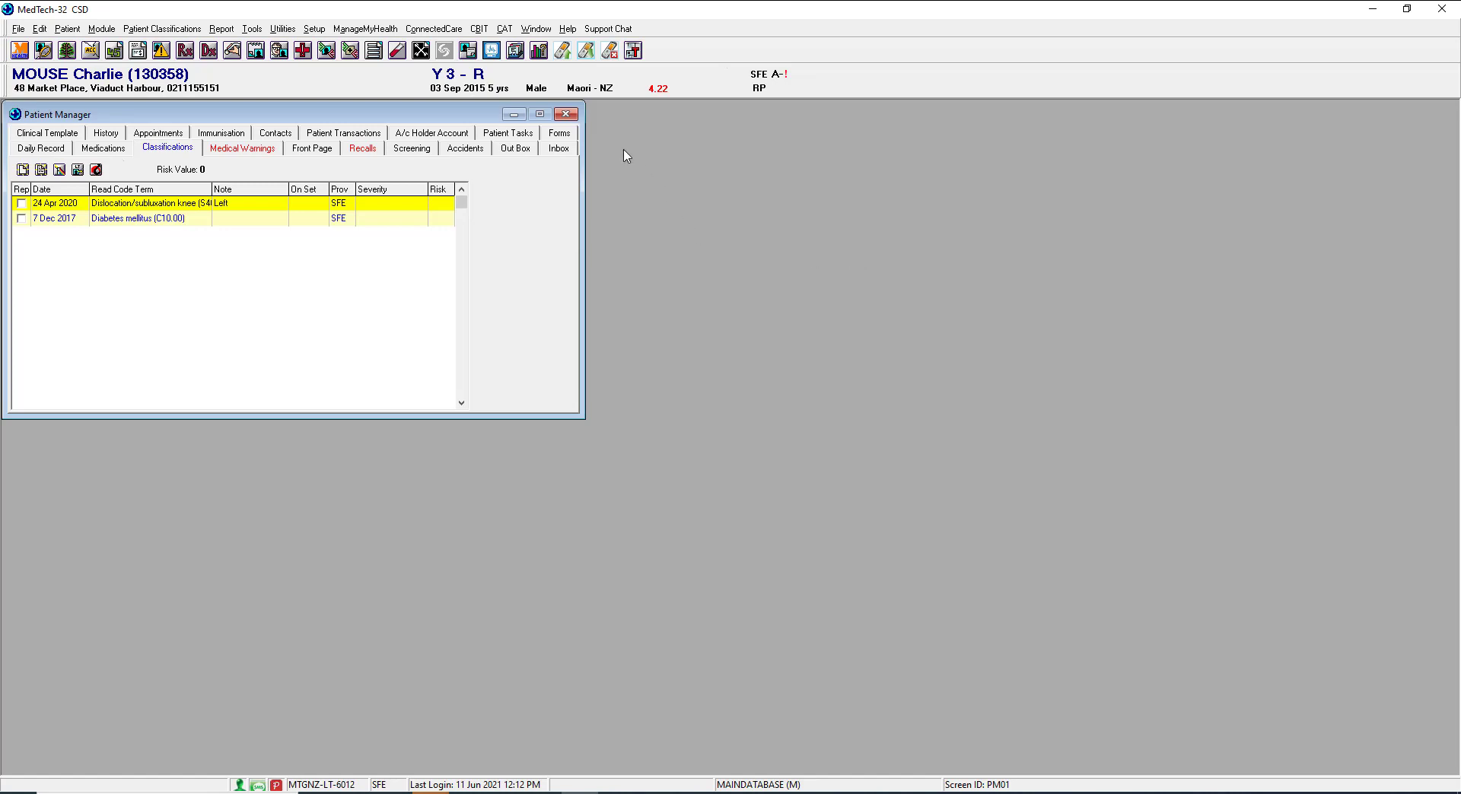
{"action": "left_click", "coordinate": [567, 115]}
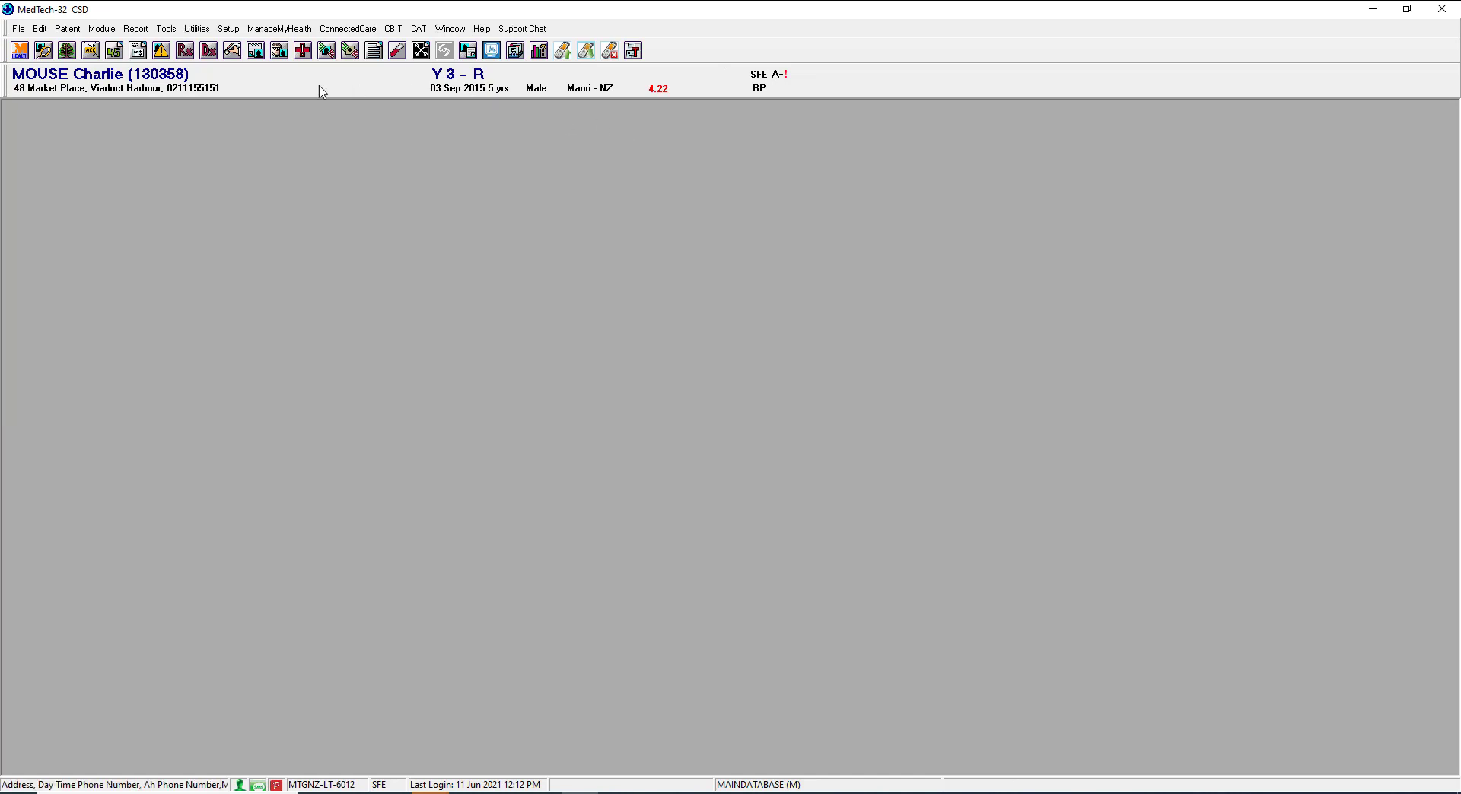
Open the clinical Keyword setup and enlarge its window downward to show more of the keyword list.
{"action": "left_click", "coordinate": [230, 31]}
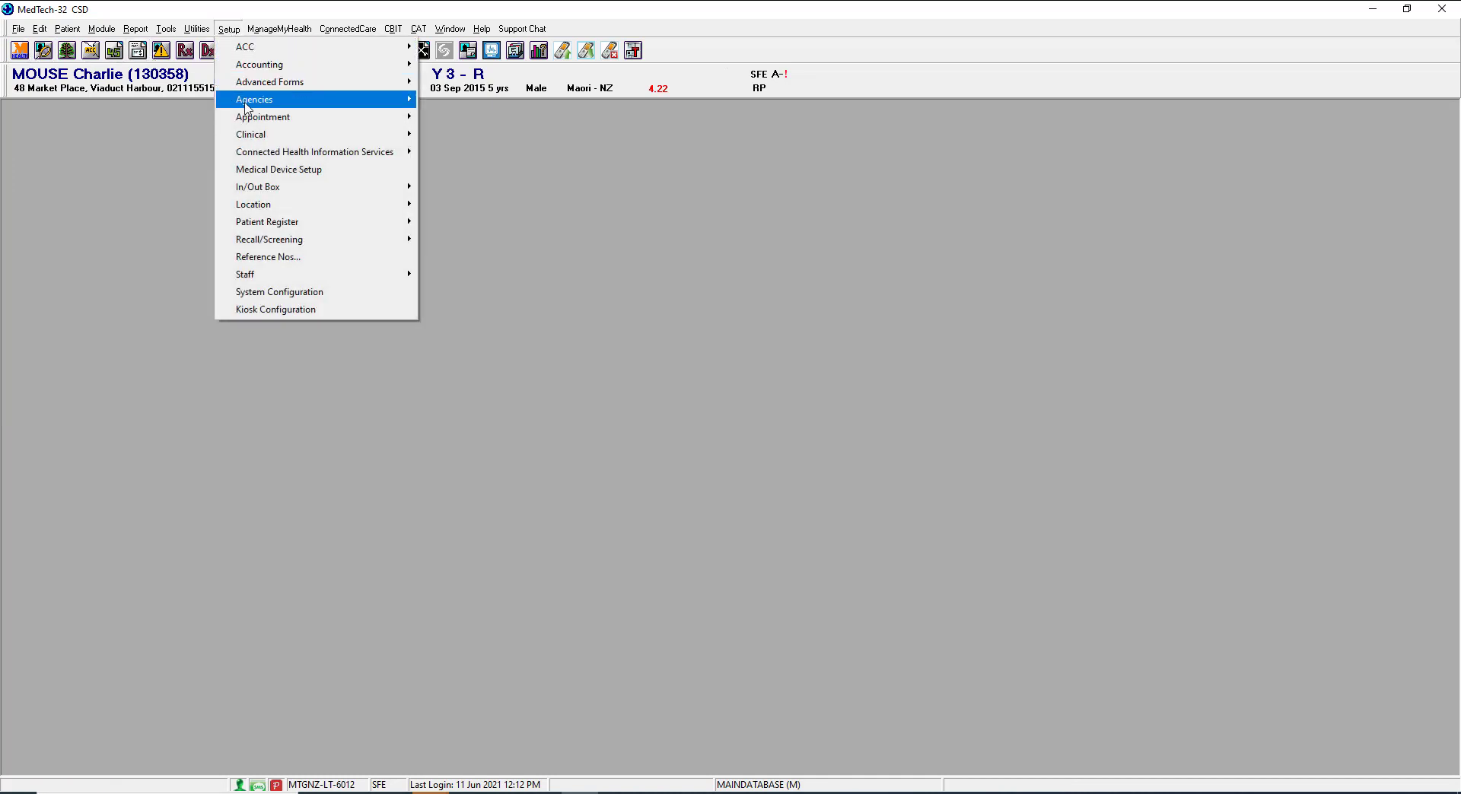
{"action": "mouse_move", "coordinate": [320, 151]}
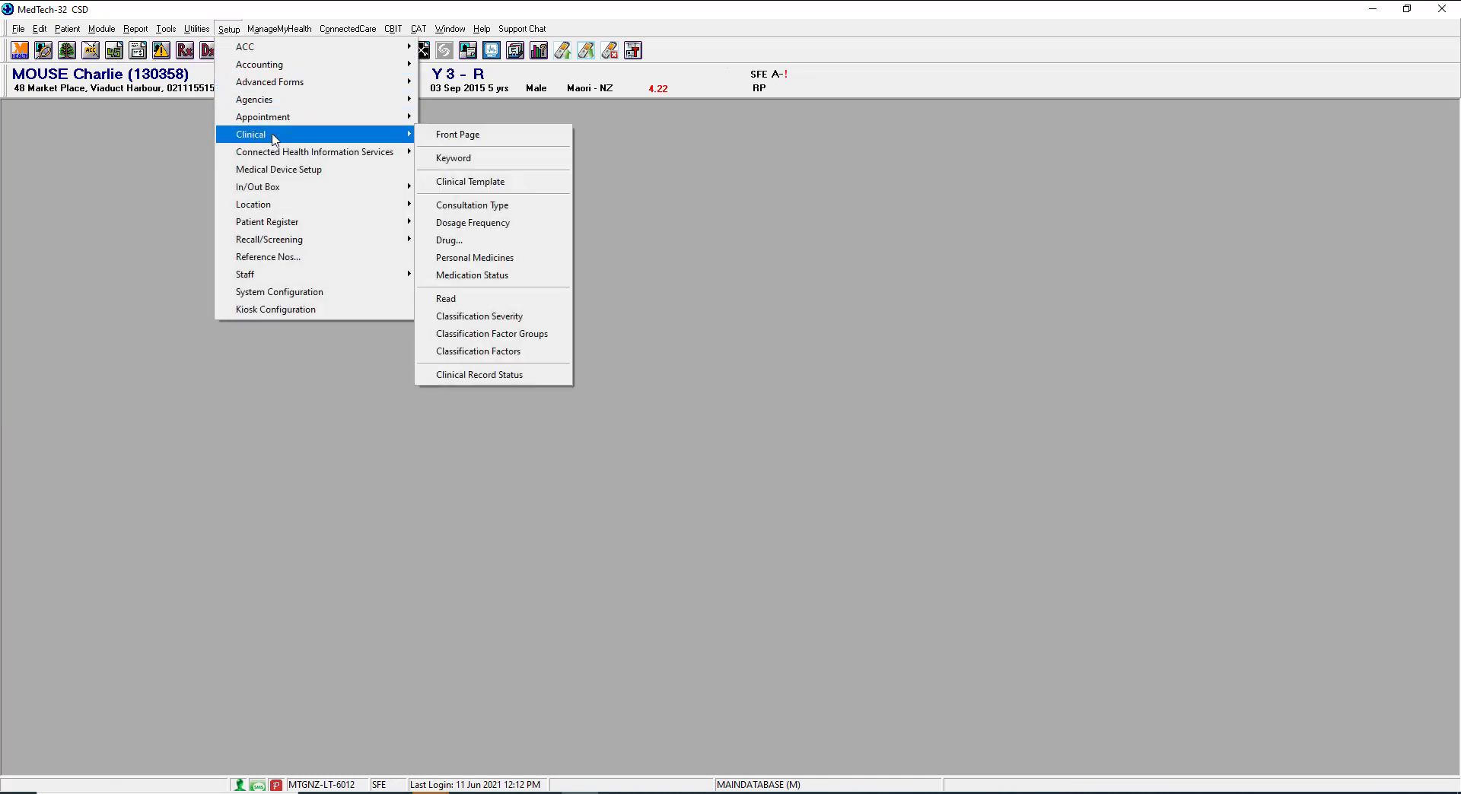
{"action": "left_click", "coordinate": [437, 158]}
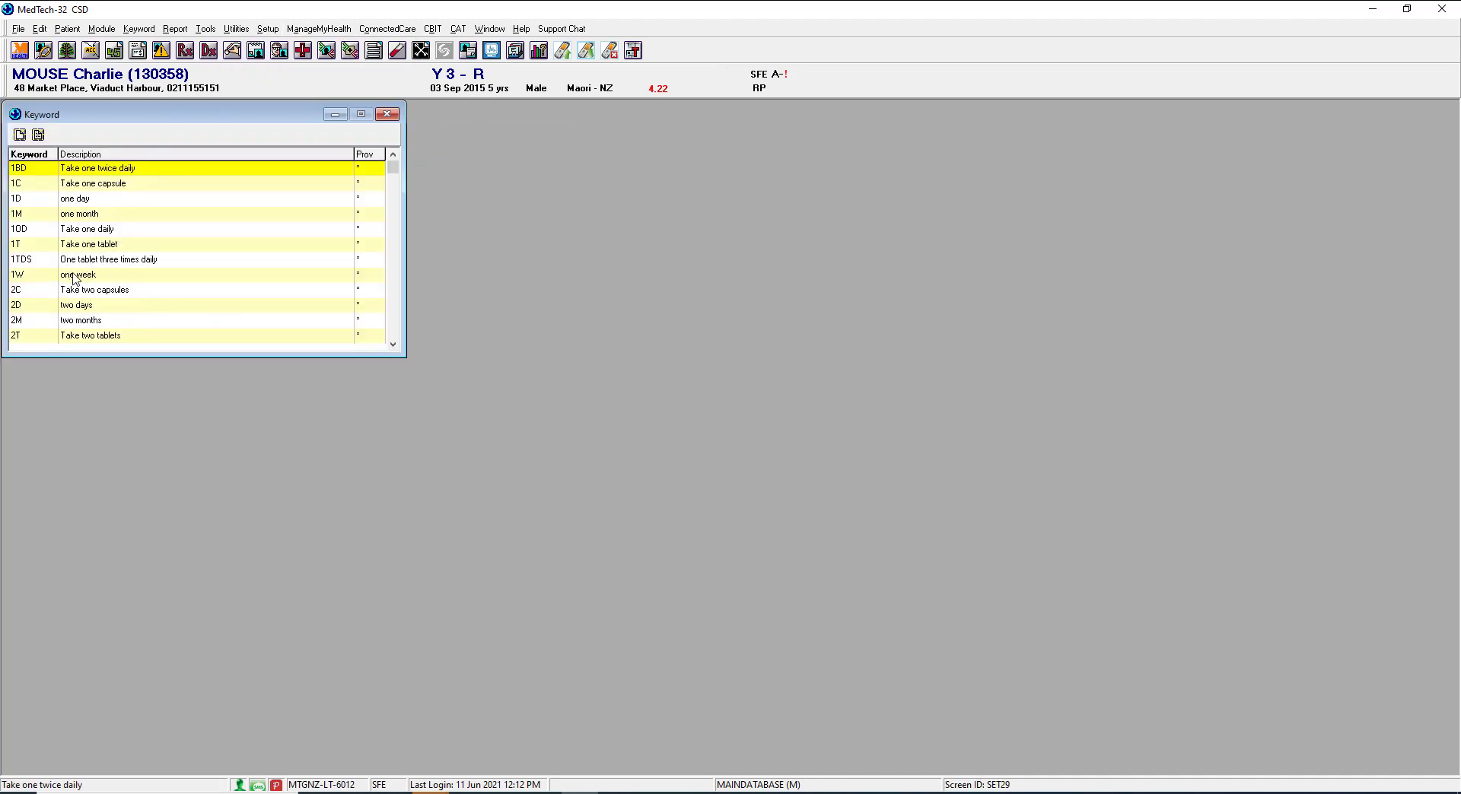
{"action": "left_click_drag", "start_coordinate": [226, 356], "coordinate": [239, 622]}
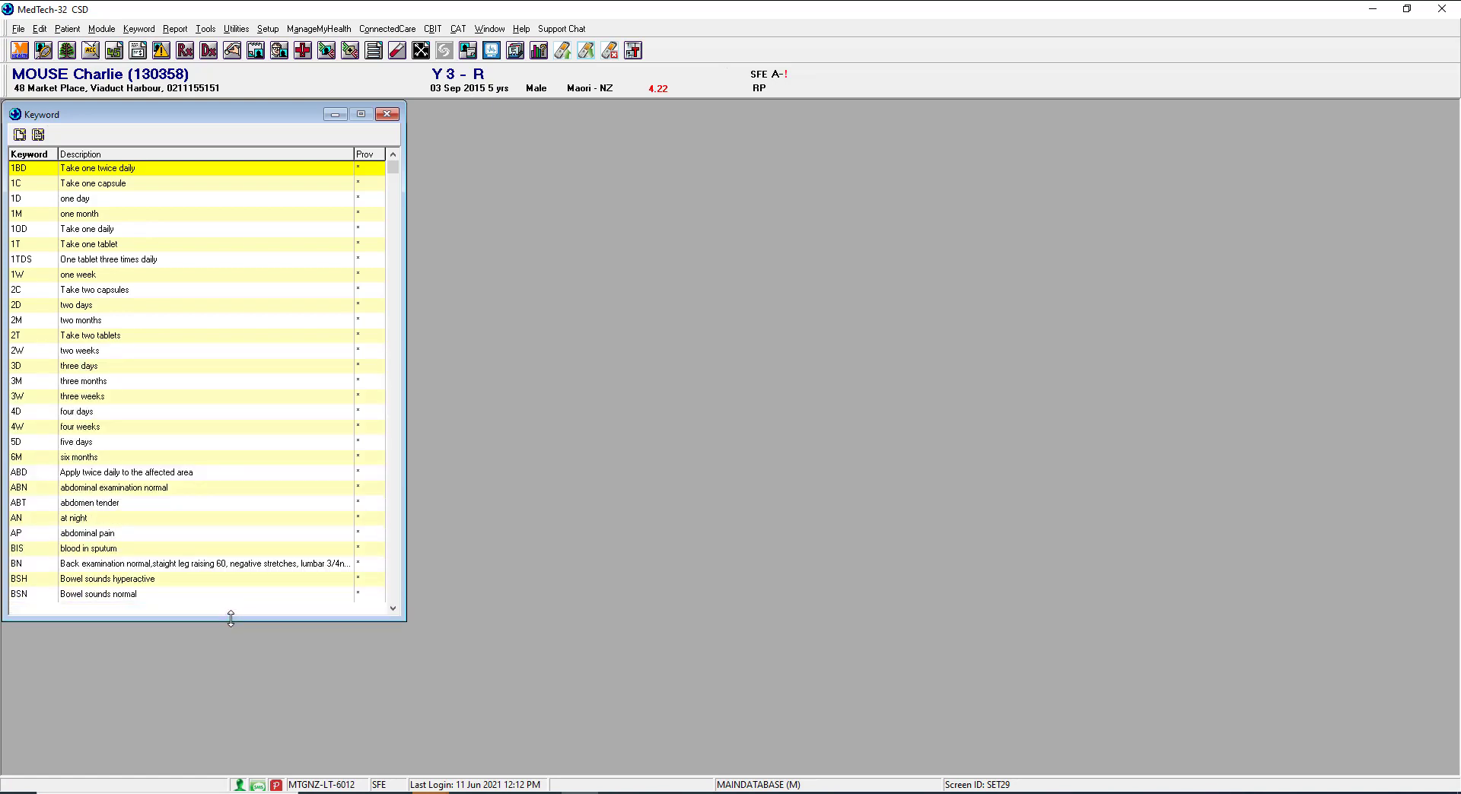
{"action": "left_click", "coordinate": [20, 135]}
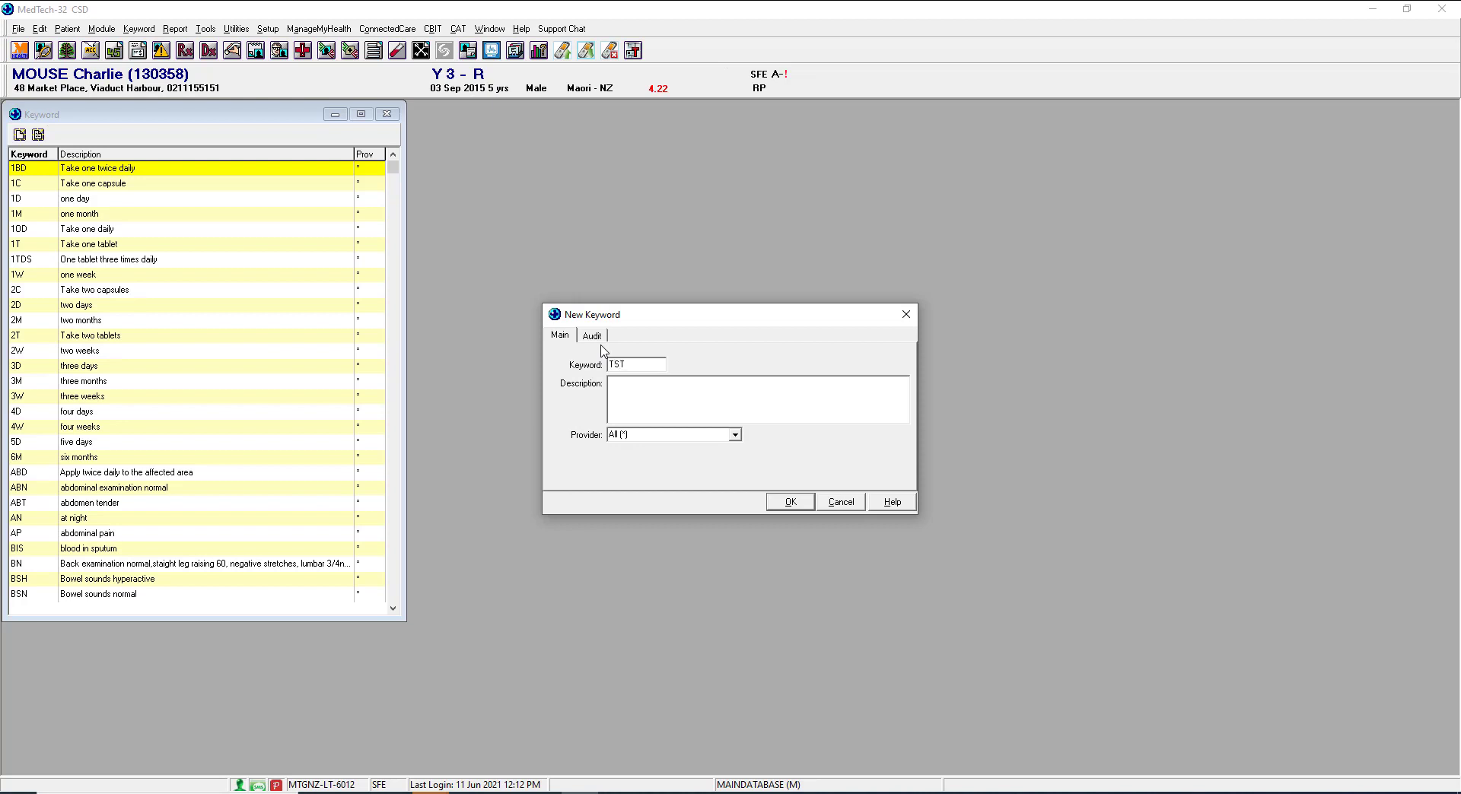
{"action": "left_click", "coordinate": [617, 384]}
{"action": "left_click", "coordinate": [841, 502]}
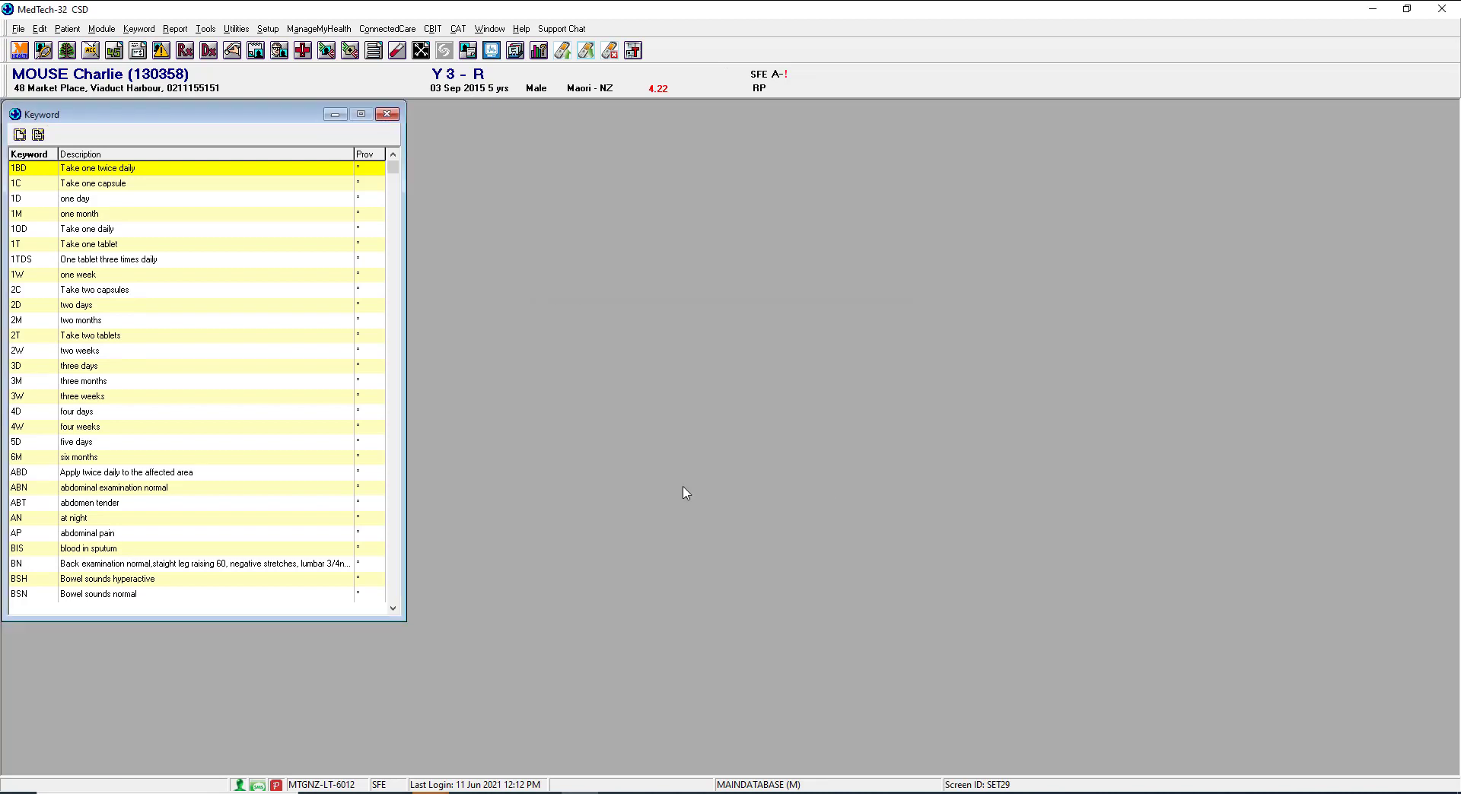
Open the BN keyword to examine its full description, cancel without changes, and check the keyword list's print option.
{"action": "double_click", "coordinate": [139, 565]}
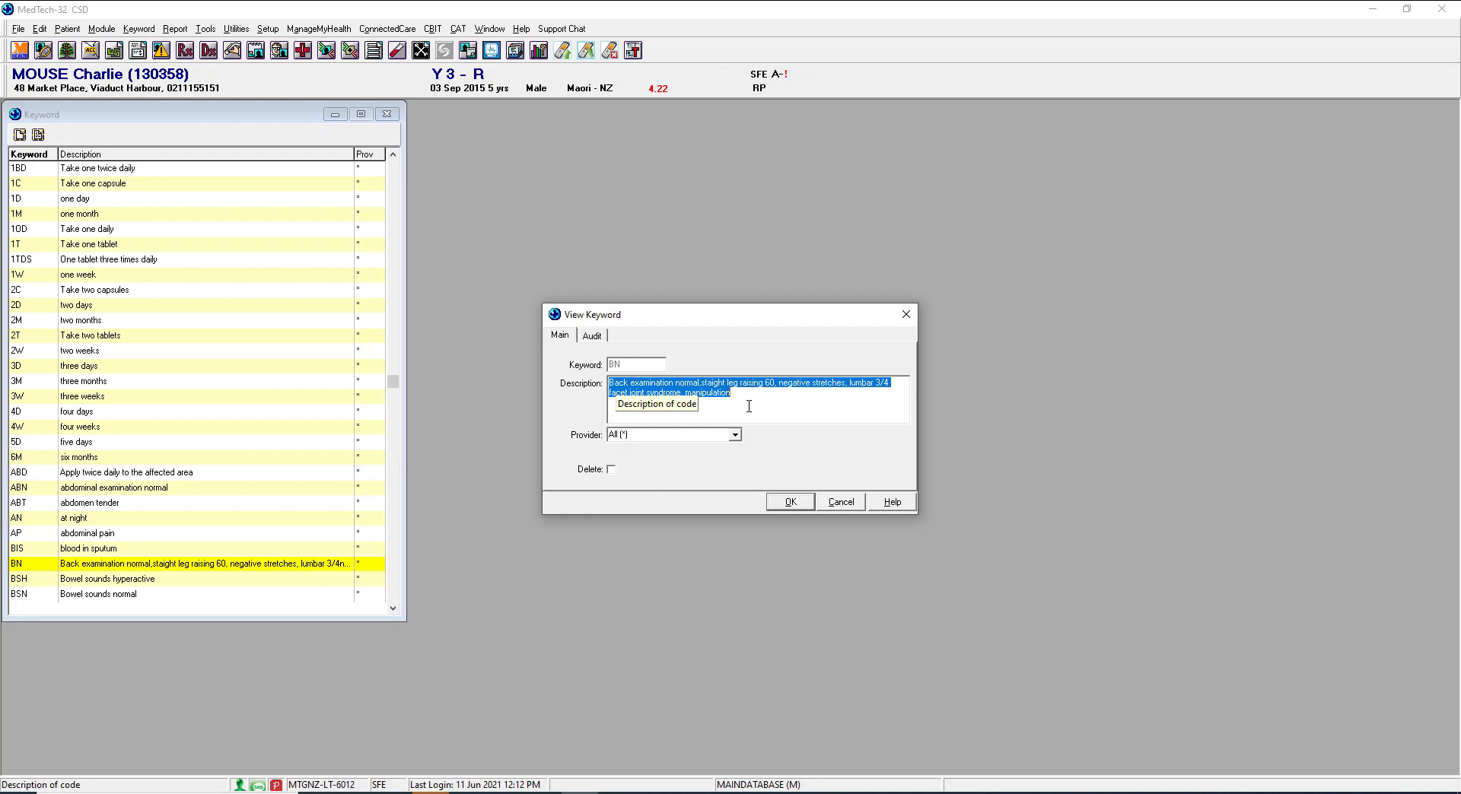
{"action": "left_click", "coordinate": [841, 503]}
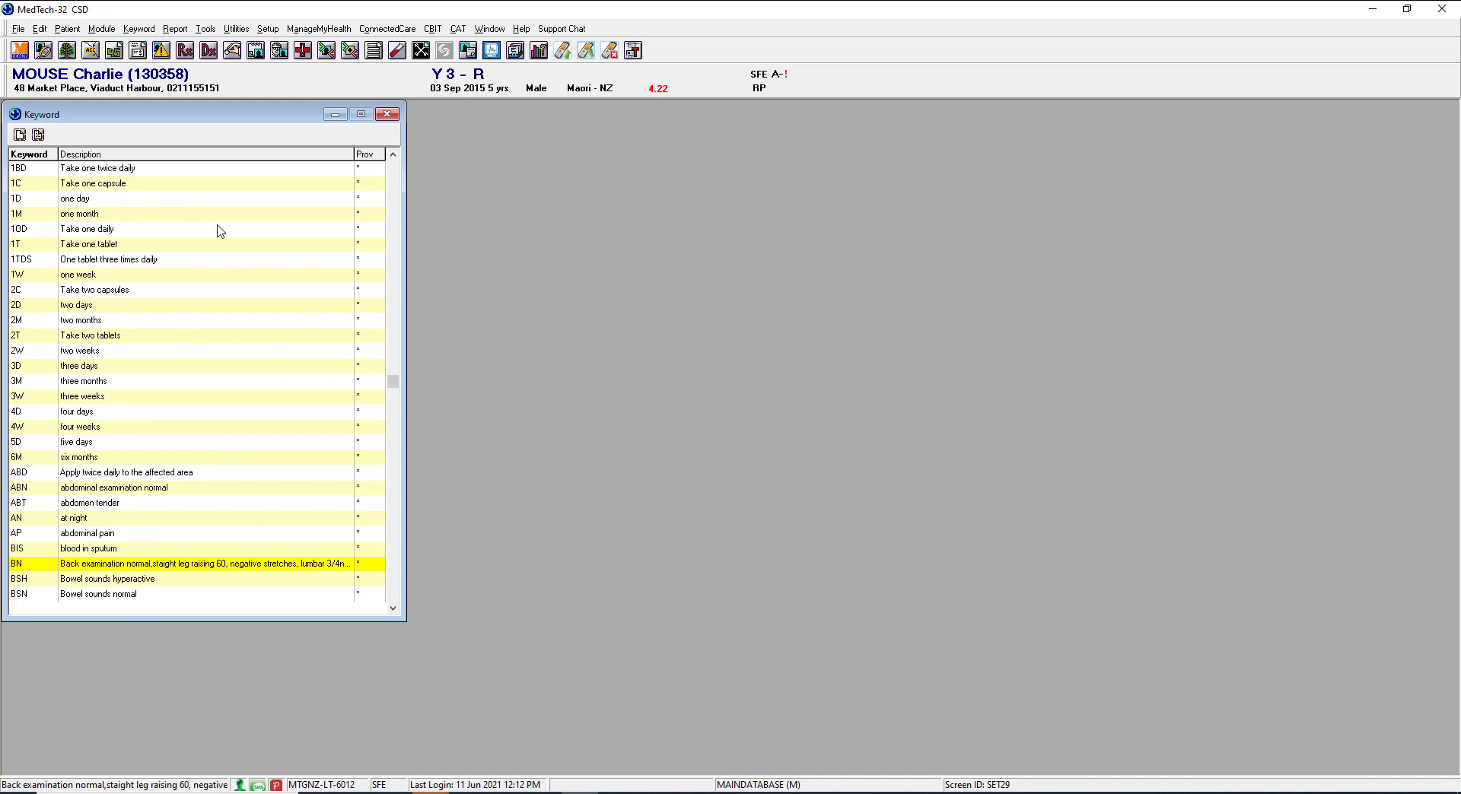
{"action": "right_click", "coordinate": [215, 274]}
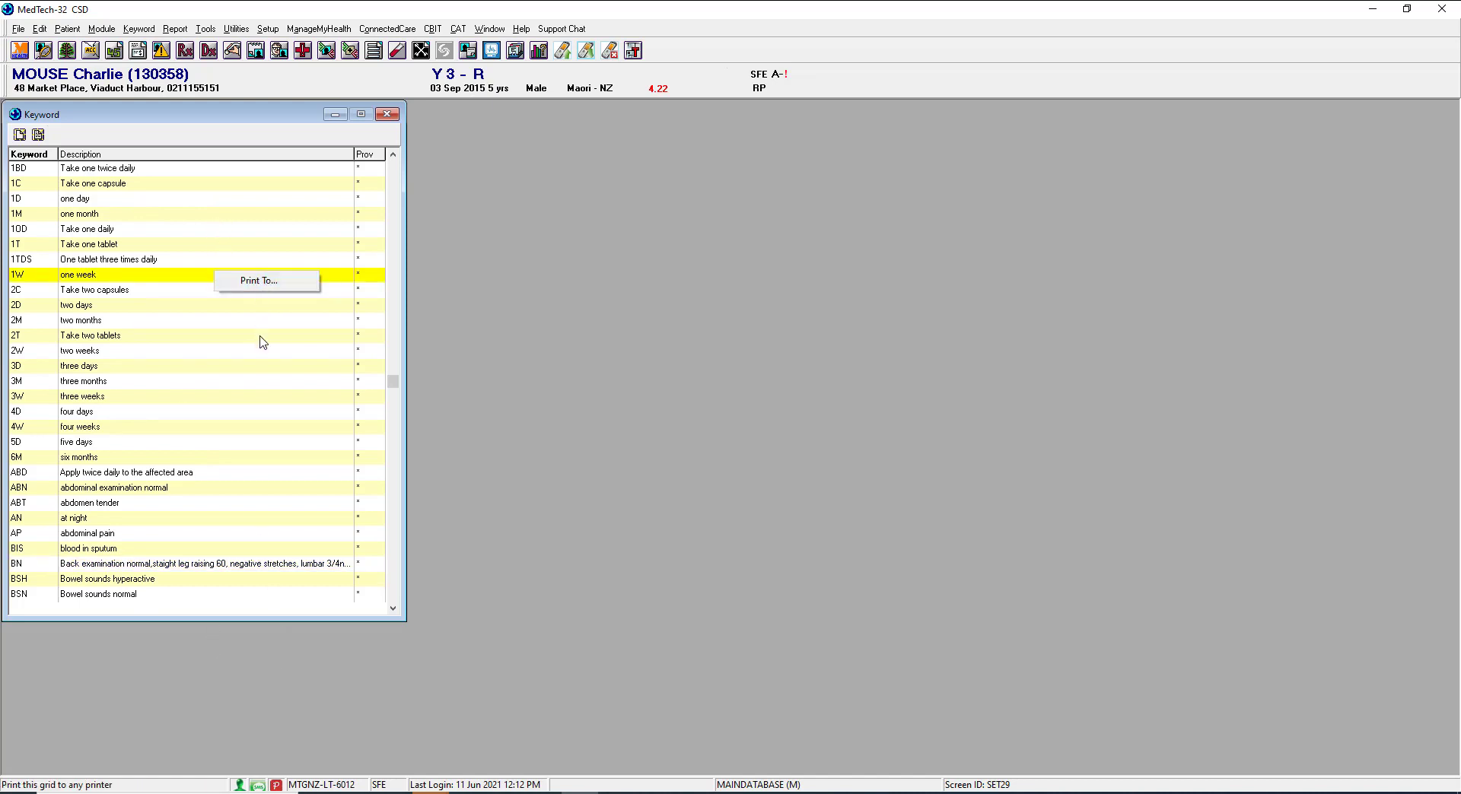
{"action": "left_click", "coordinate": [505, 351]}
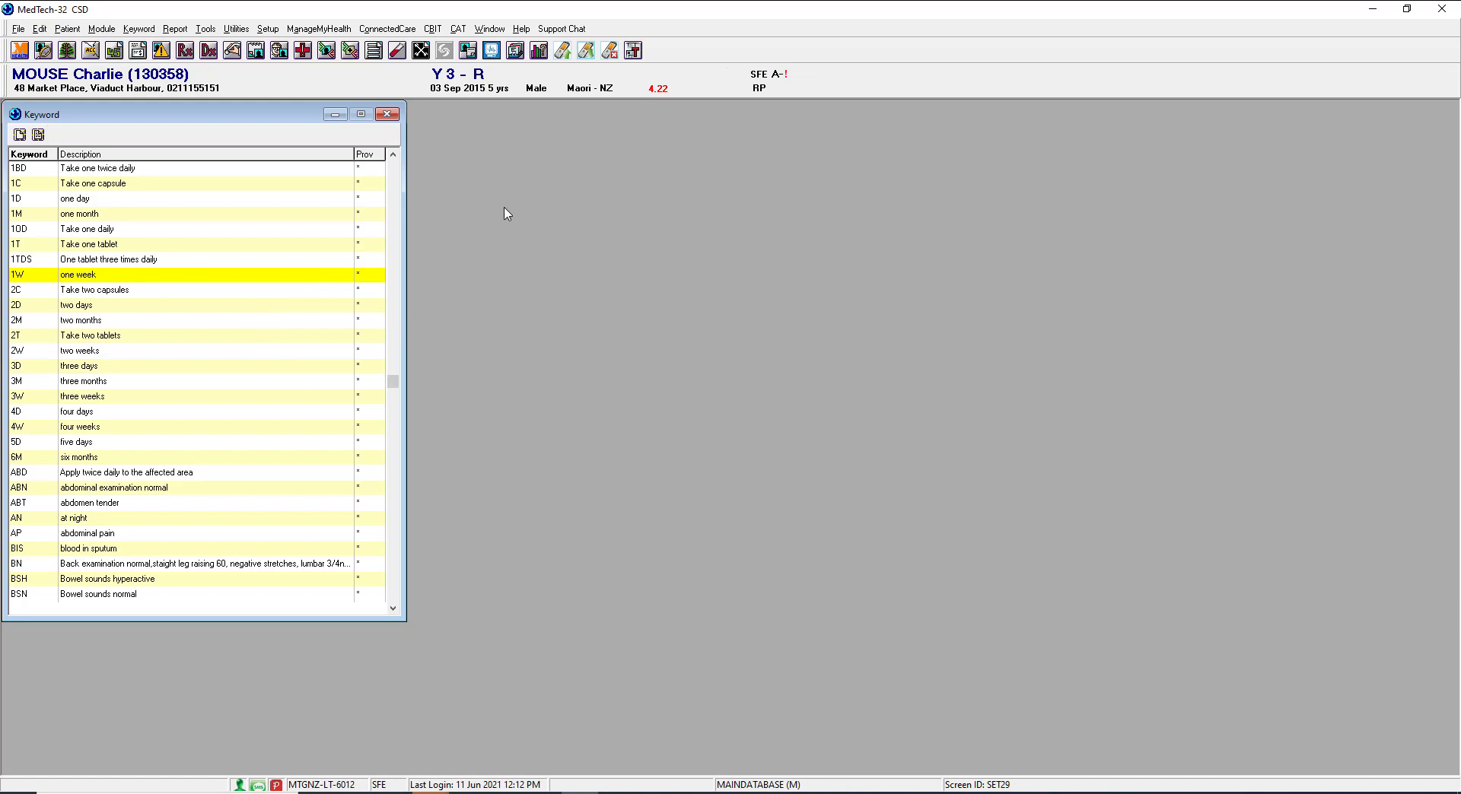
Start a new consultation, insert the BN keyword's description in the Subjective note, and close the Keyword list.
{"action": "key", "text": "F3"}
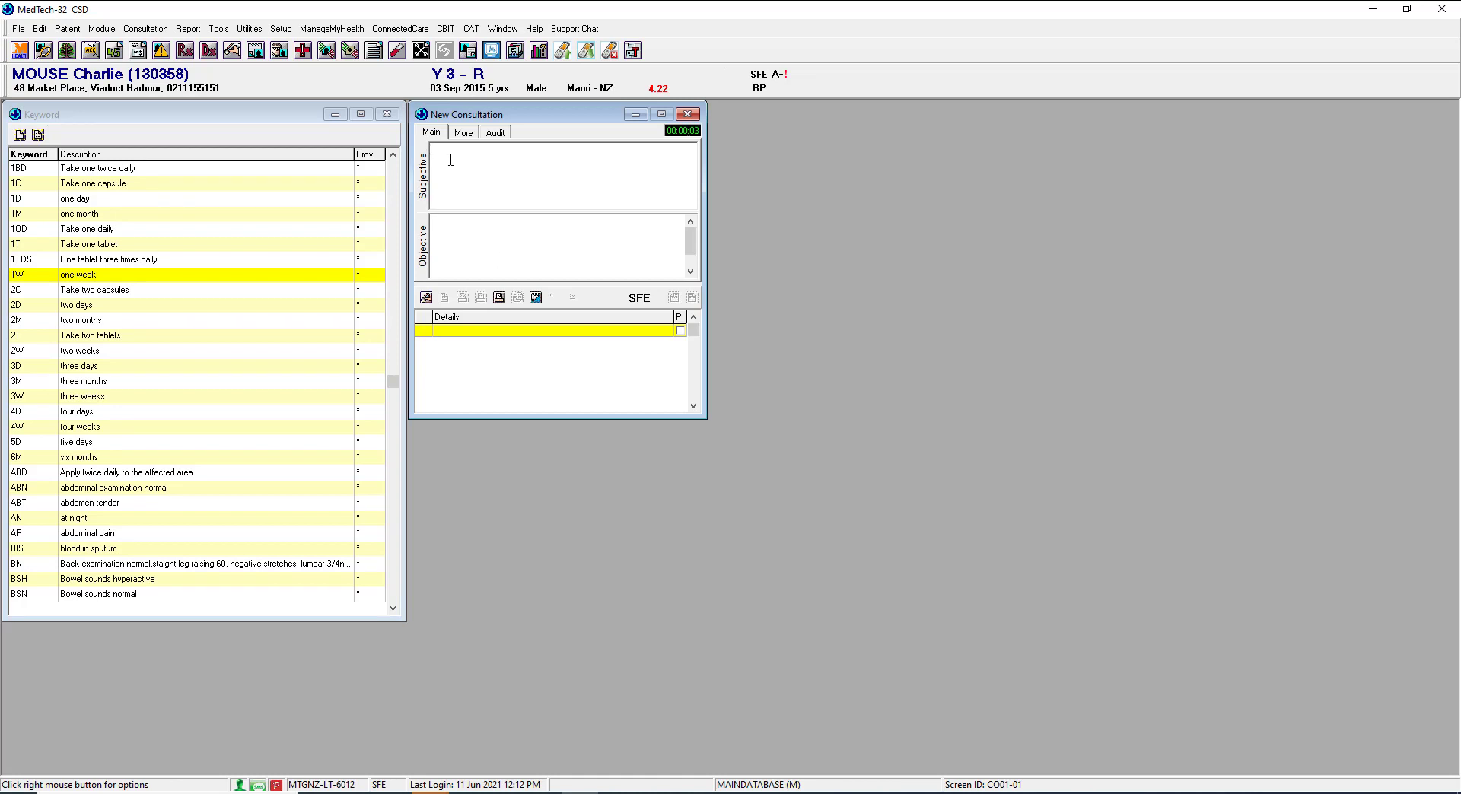
{"action": "type", "text": ".bn"}
{"action": "key", "text": "Return"}
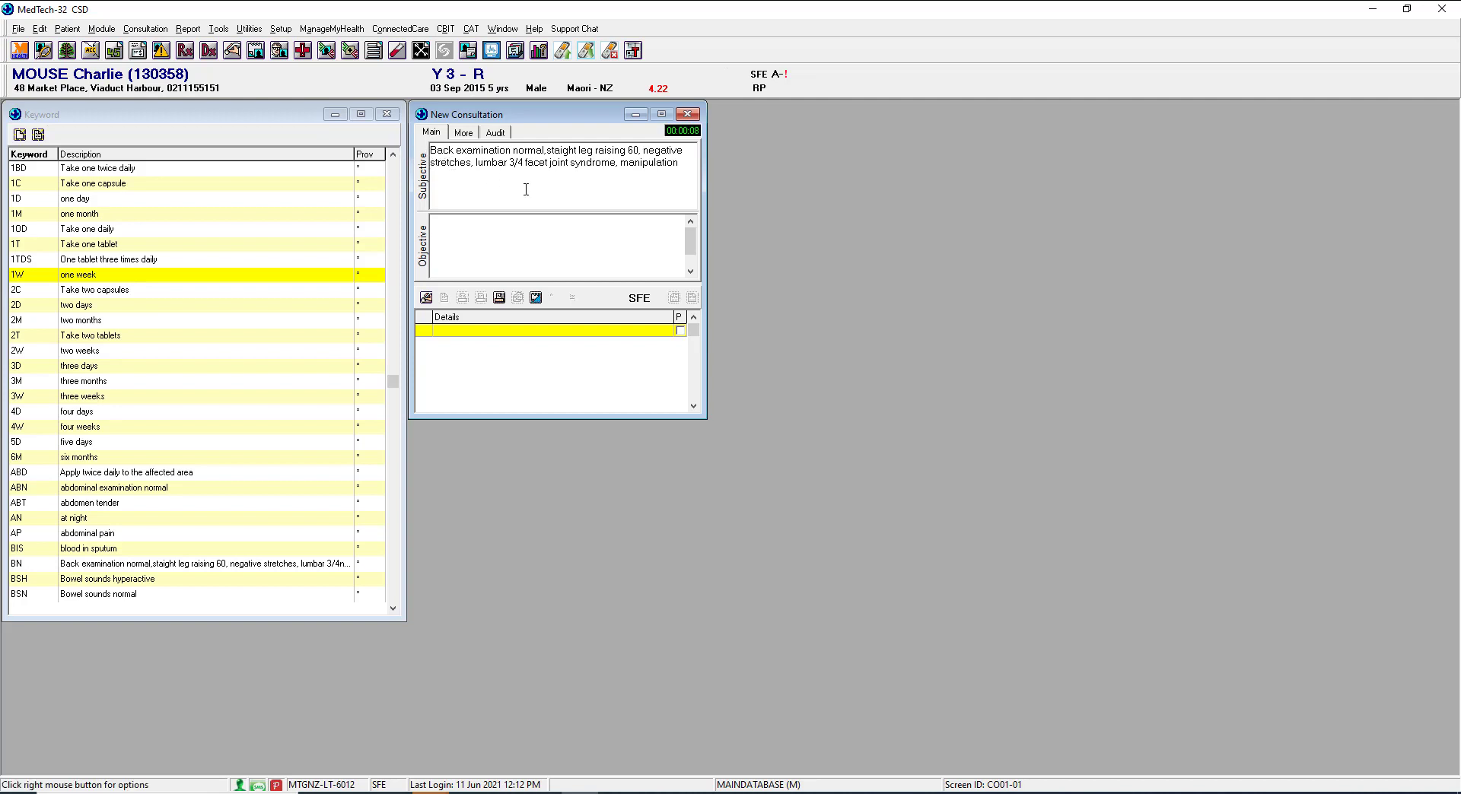
{"action": "left_click", "coordinate": [454, 225]}
{"action": "left_click", "coordinate": [393, 117]}
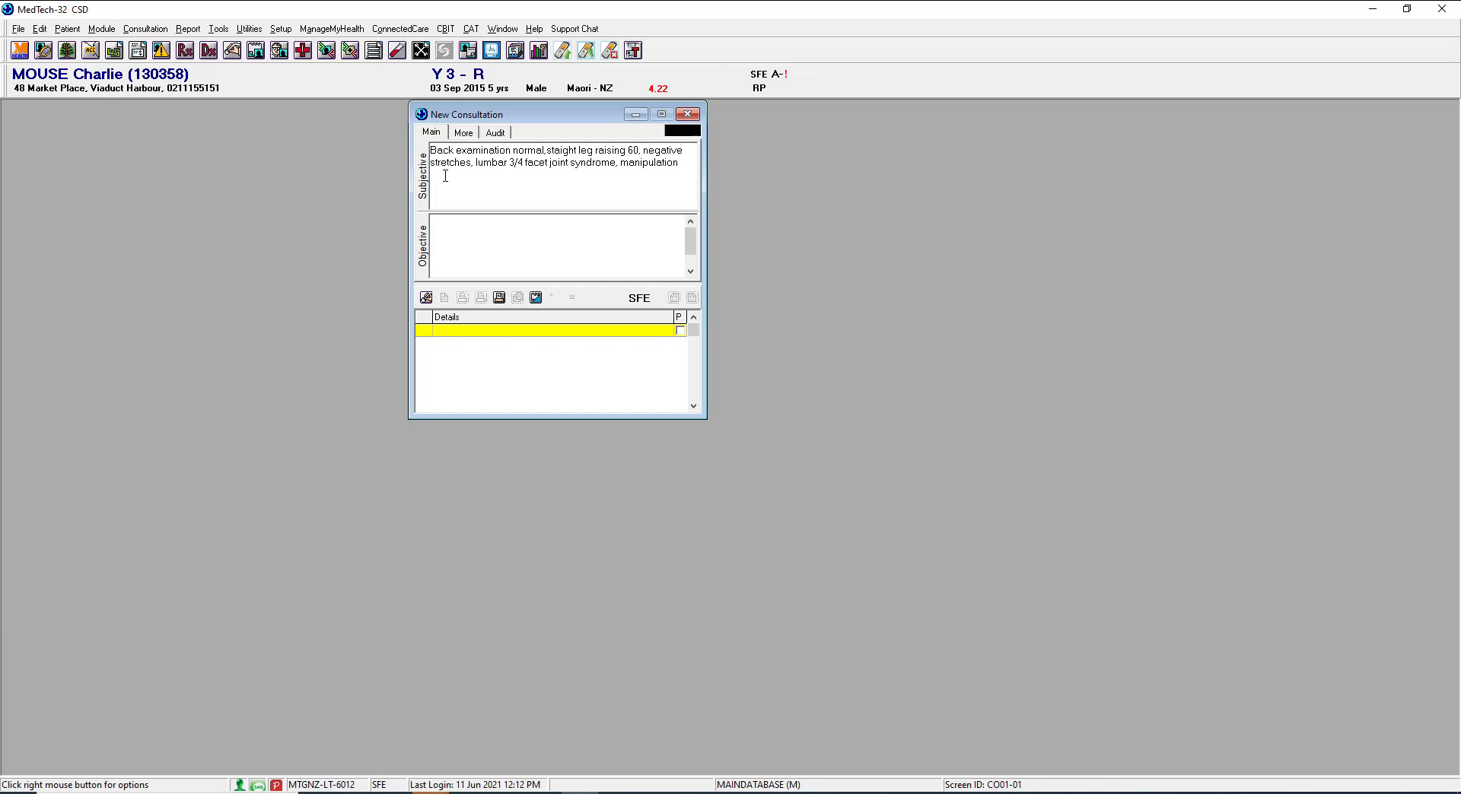
{"action": "type", "text": "Tes"}
{"action": "key", "text": "BackSpace"}
{"action": "key", "text": "BackSpace"}
{"action": "key", "text": "BackSpace"}
{"action": "key", "text": "BackSpace"}
Copy the back examination text from the Subjective note into the Objective note of the consultation.
{"action": "left_click_drag", "start_coordinate": [431, 150], "coordinate": [681, 163]}
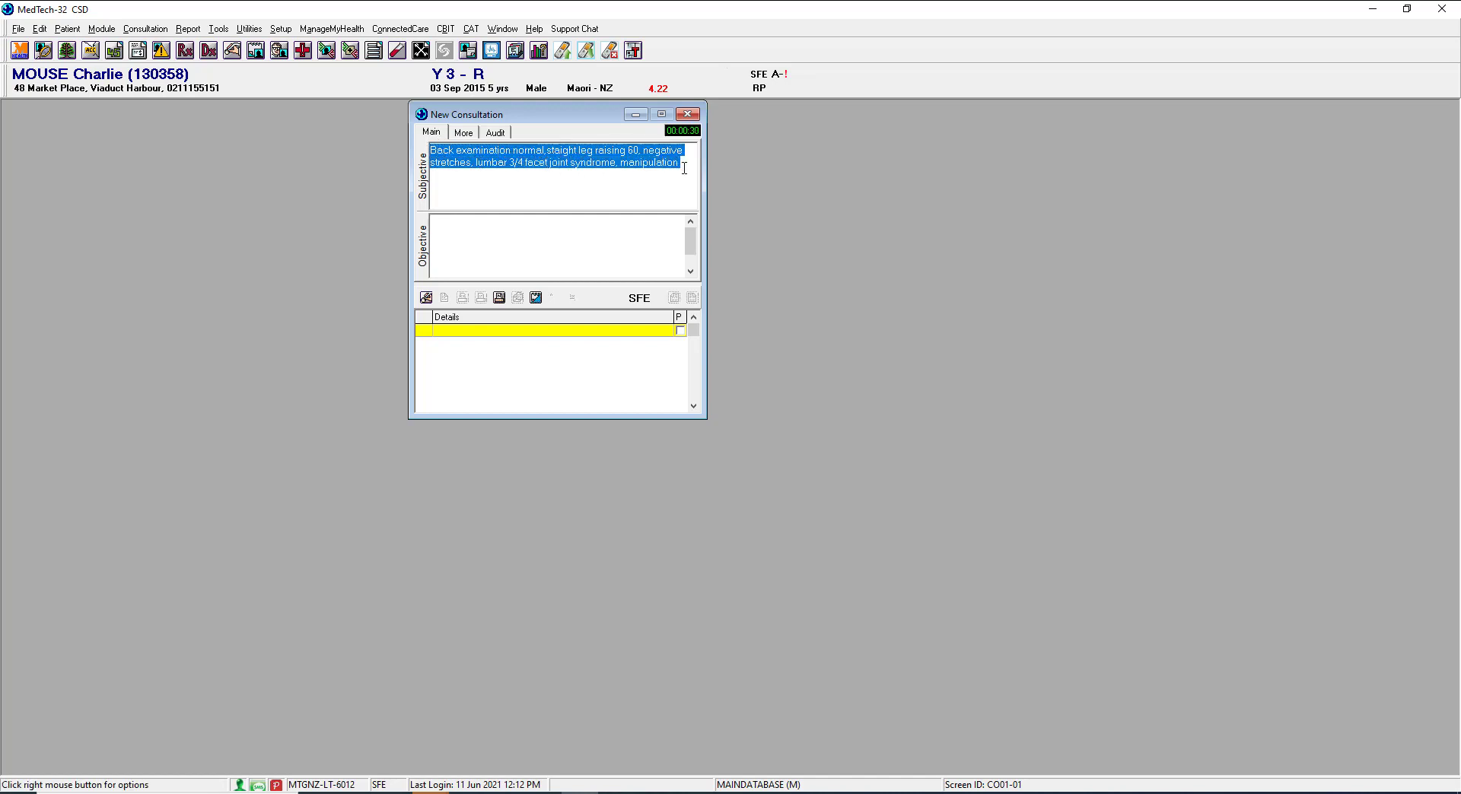
{"action": "right_click", "coordinate": [574, 161]}
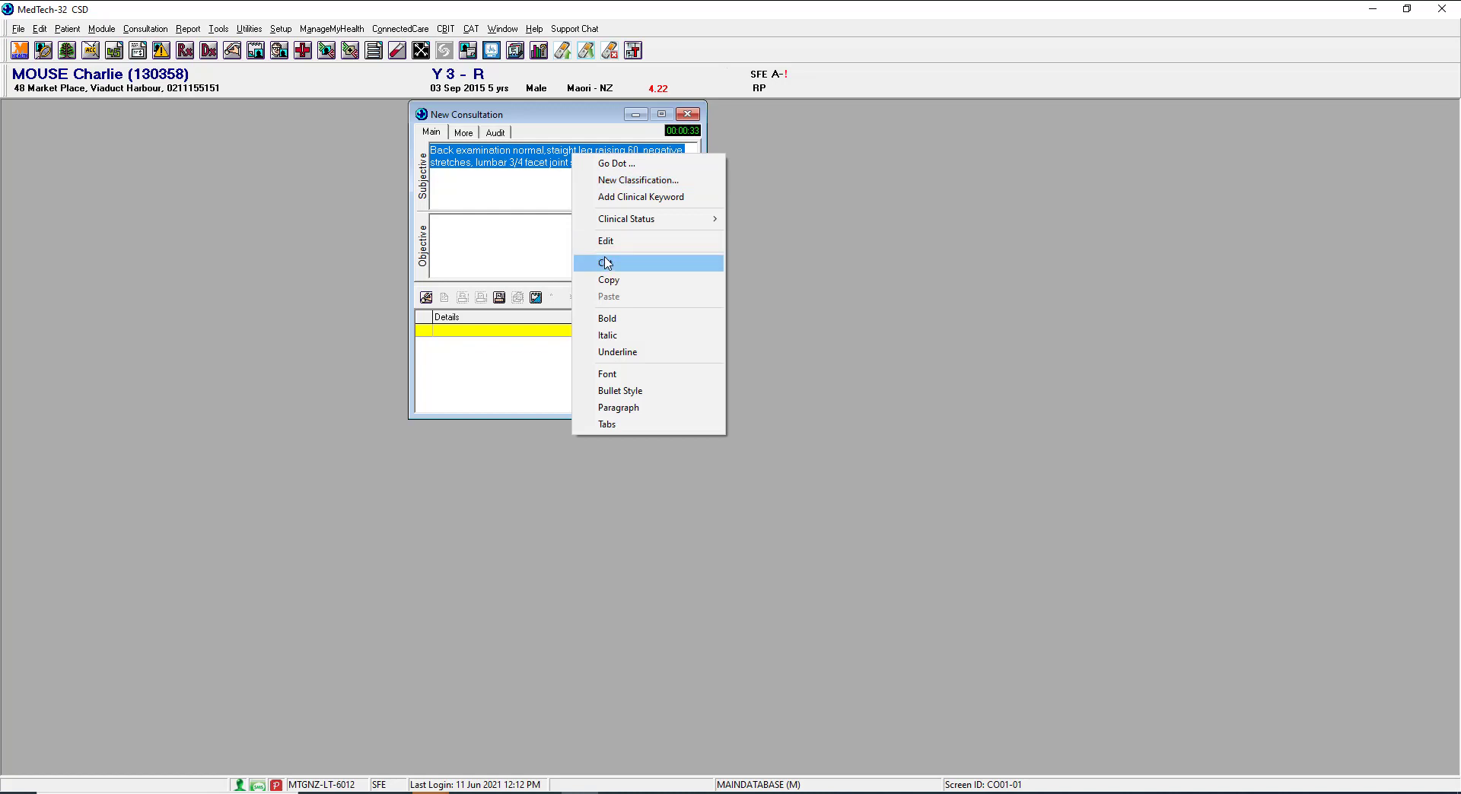
{"action": "left_click", "coordinate": [609, 280]}
{"action": "left_click", "coordinate": [454, 242]}
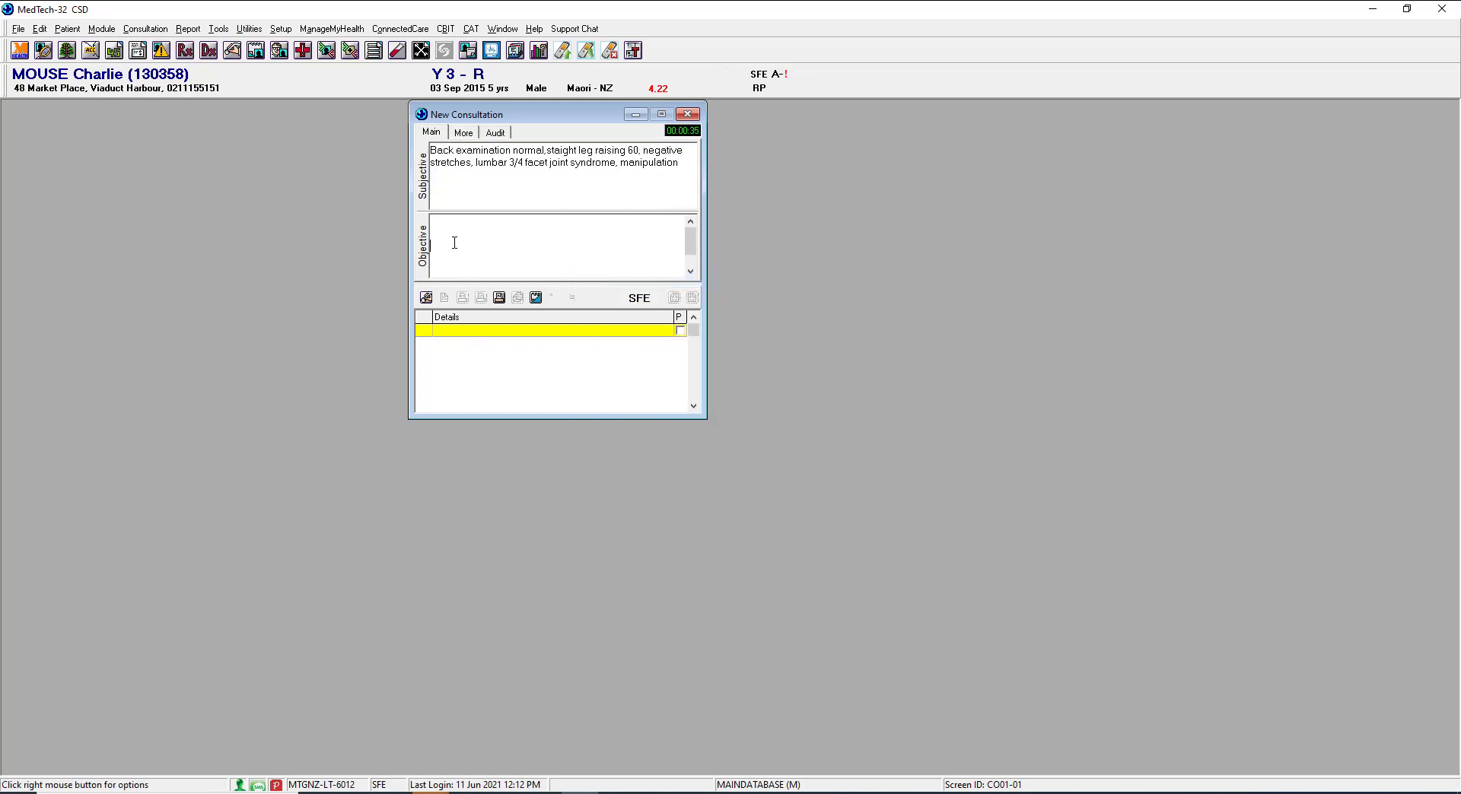
{"action": "right_click", "coordinate": [454, 243]}
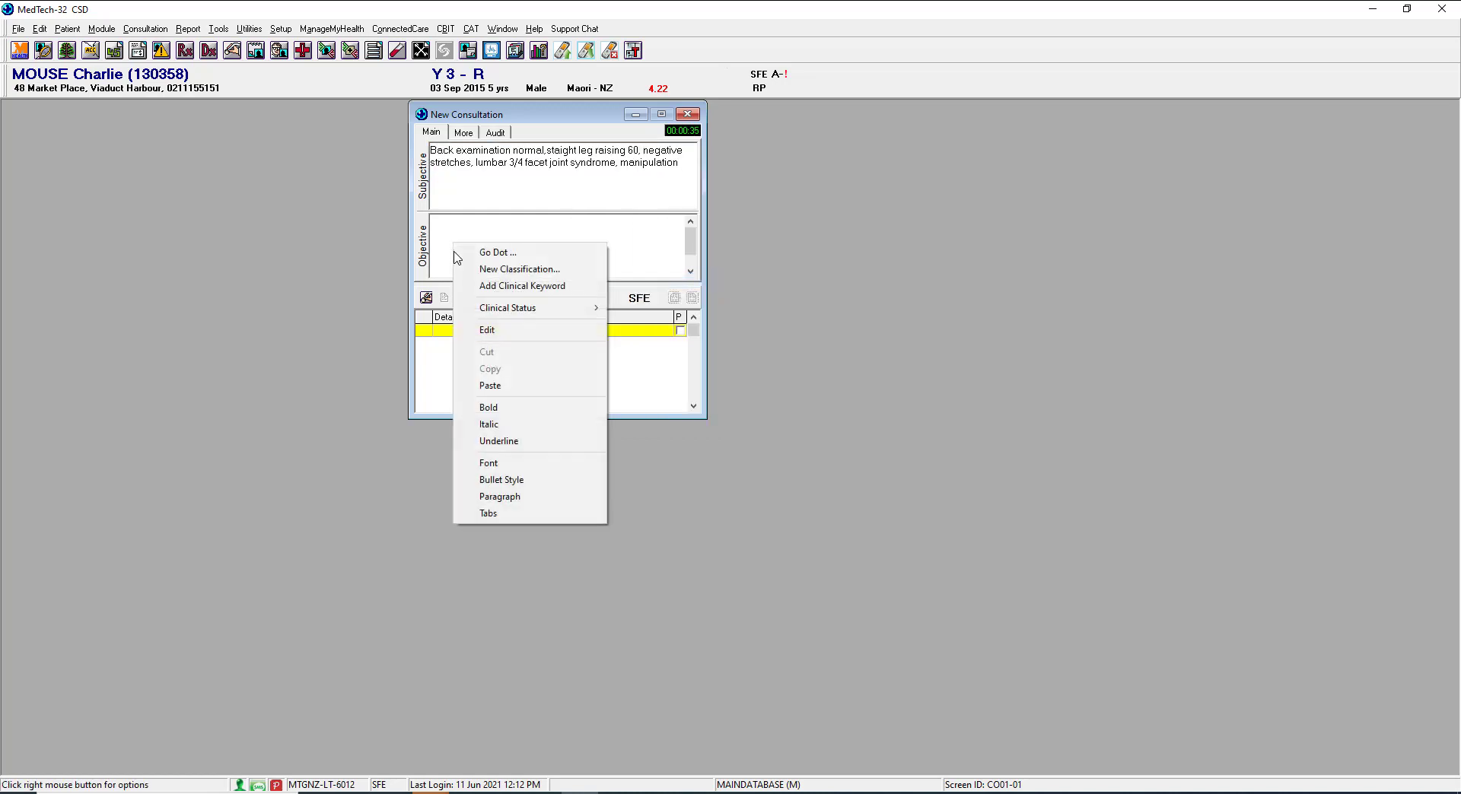
{"action": "left_click", "coordinate": [490, 386]}
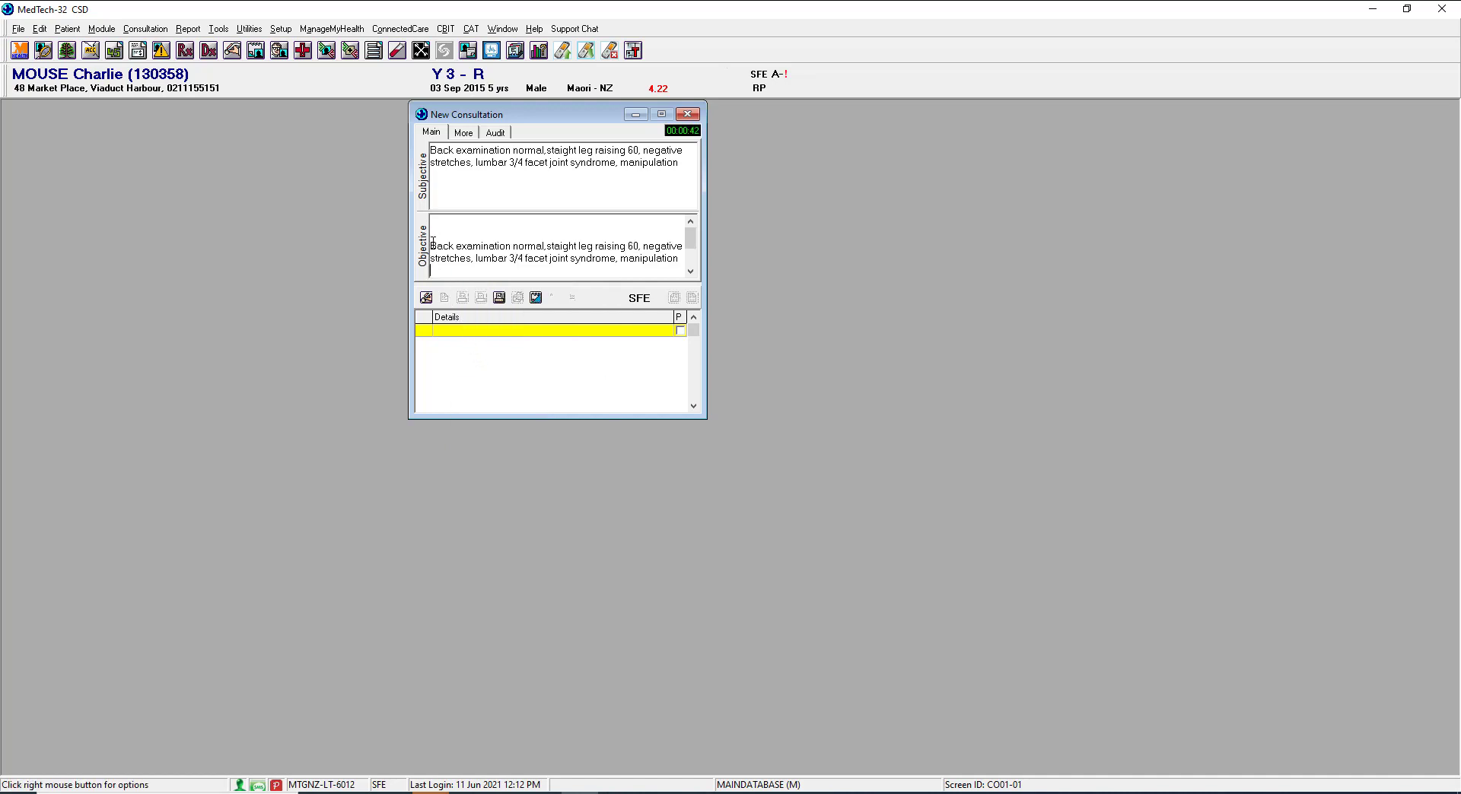
Copy the Objective note's back examination text and paste it as the description of a new clinical keyword.
{"action": "left_click_drag", "start_coordinate": [432, 244], "coordinate": [700, 260]}
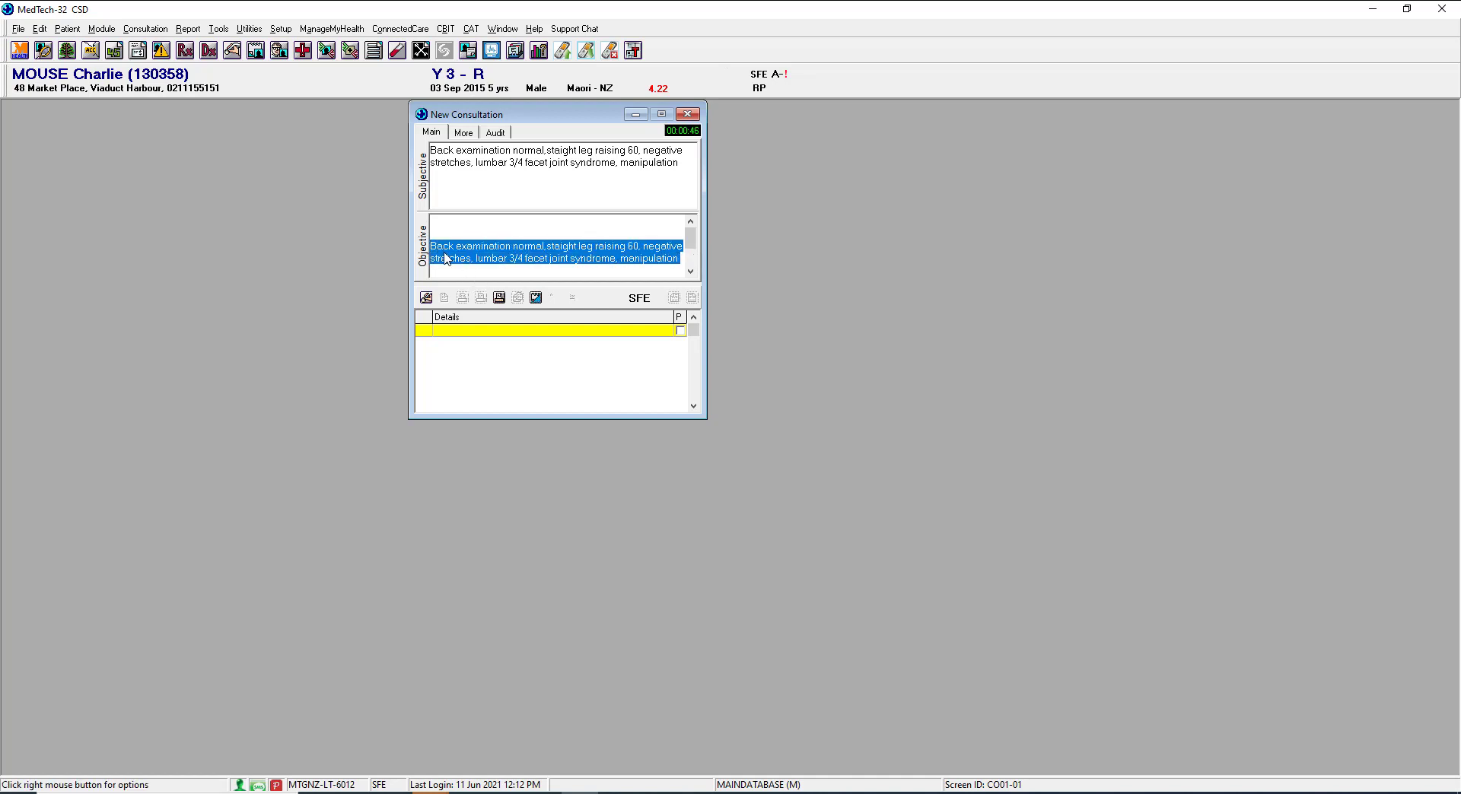
{"action": "right_click", "coordinate": [531, 257]}
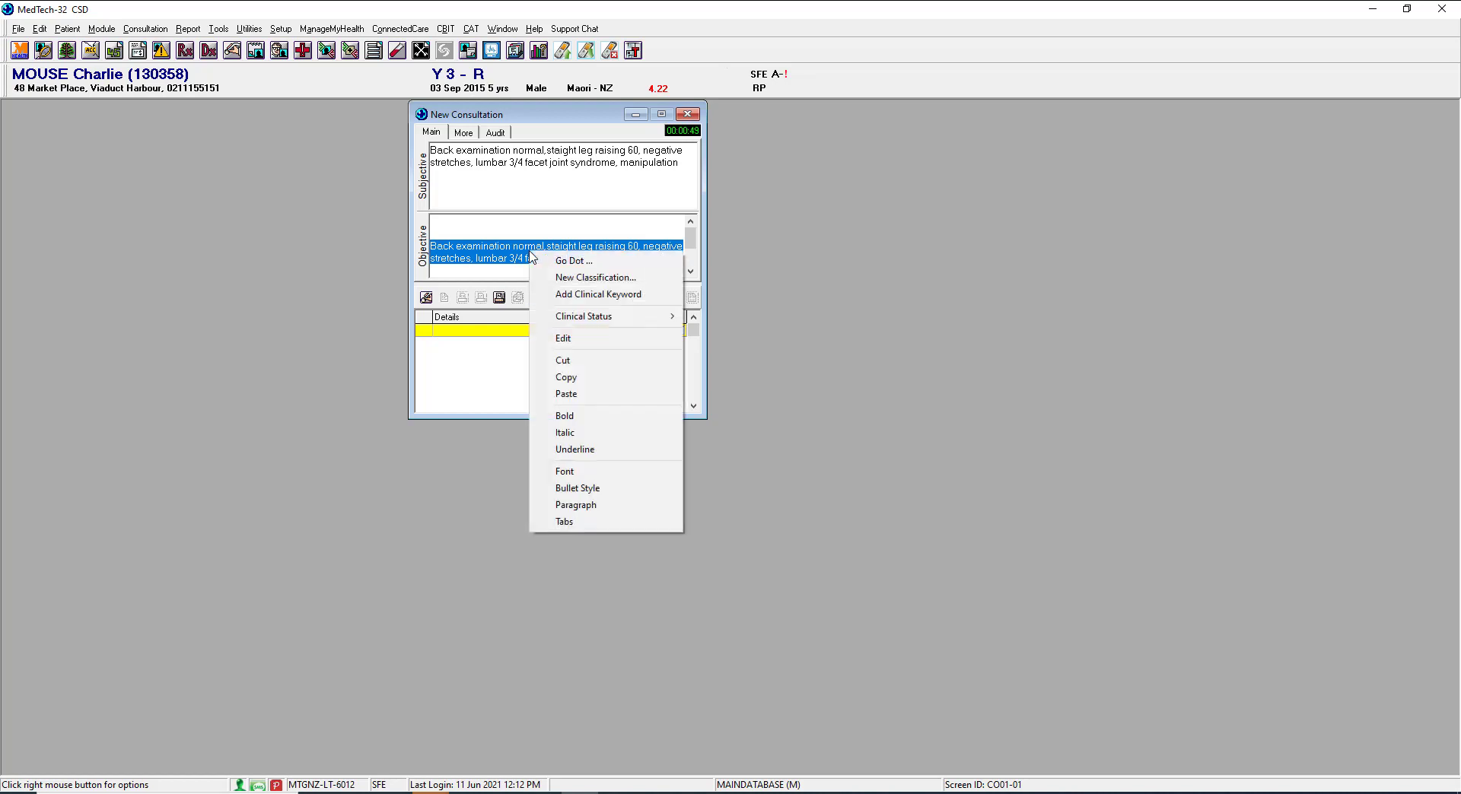
{"action": "left_click", "coordinate": [573, 378]}
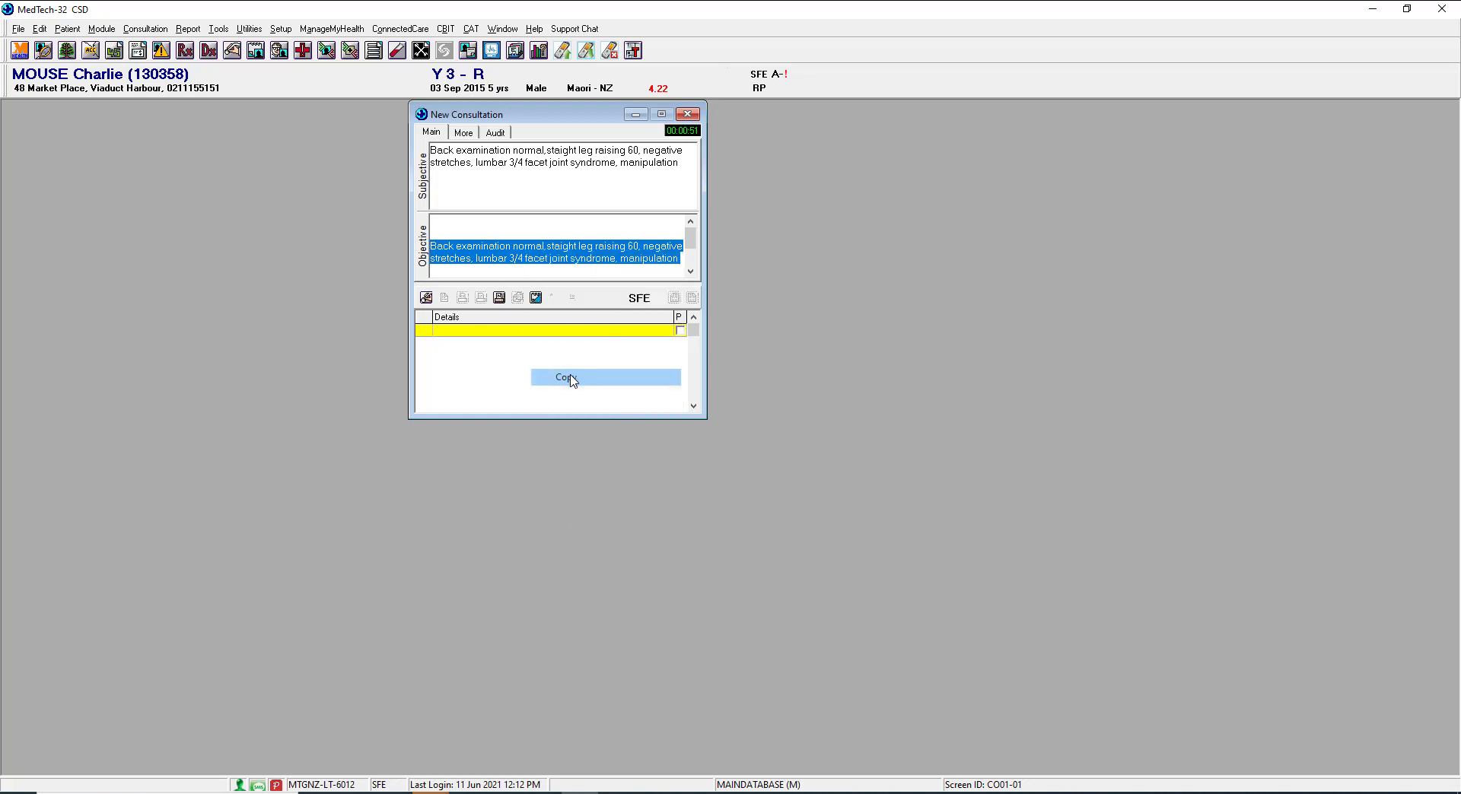
{"action": "left_click", "coordinate": [677, 259]}
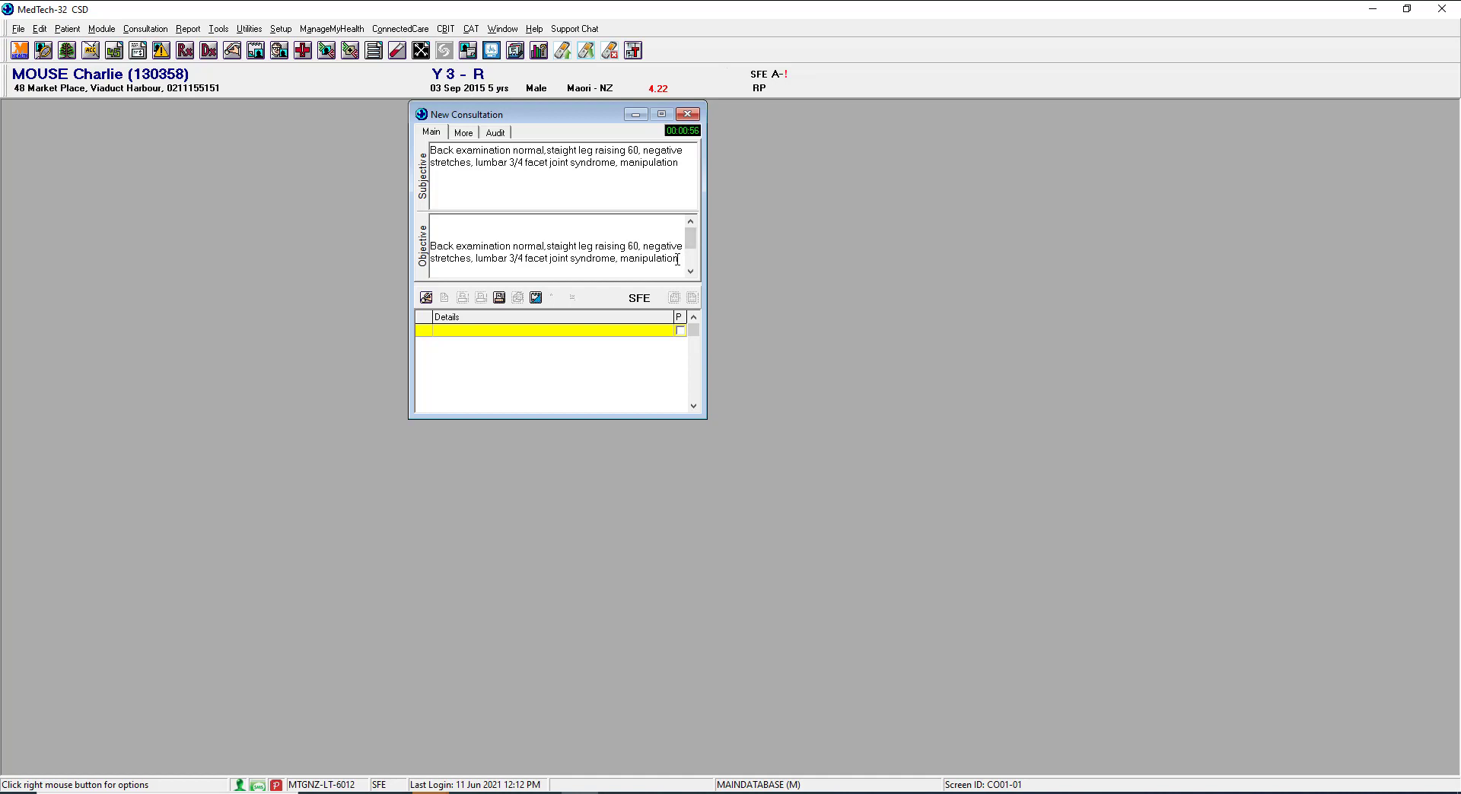
{"action": "right_click", "coordinate": [679, 258]}
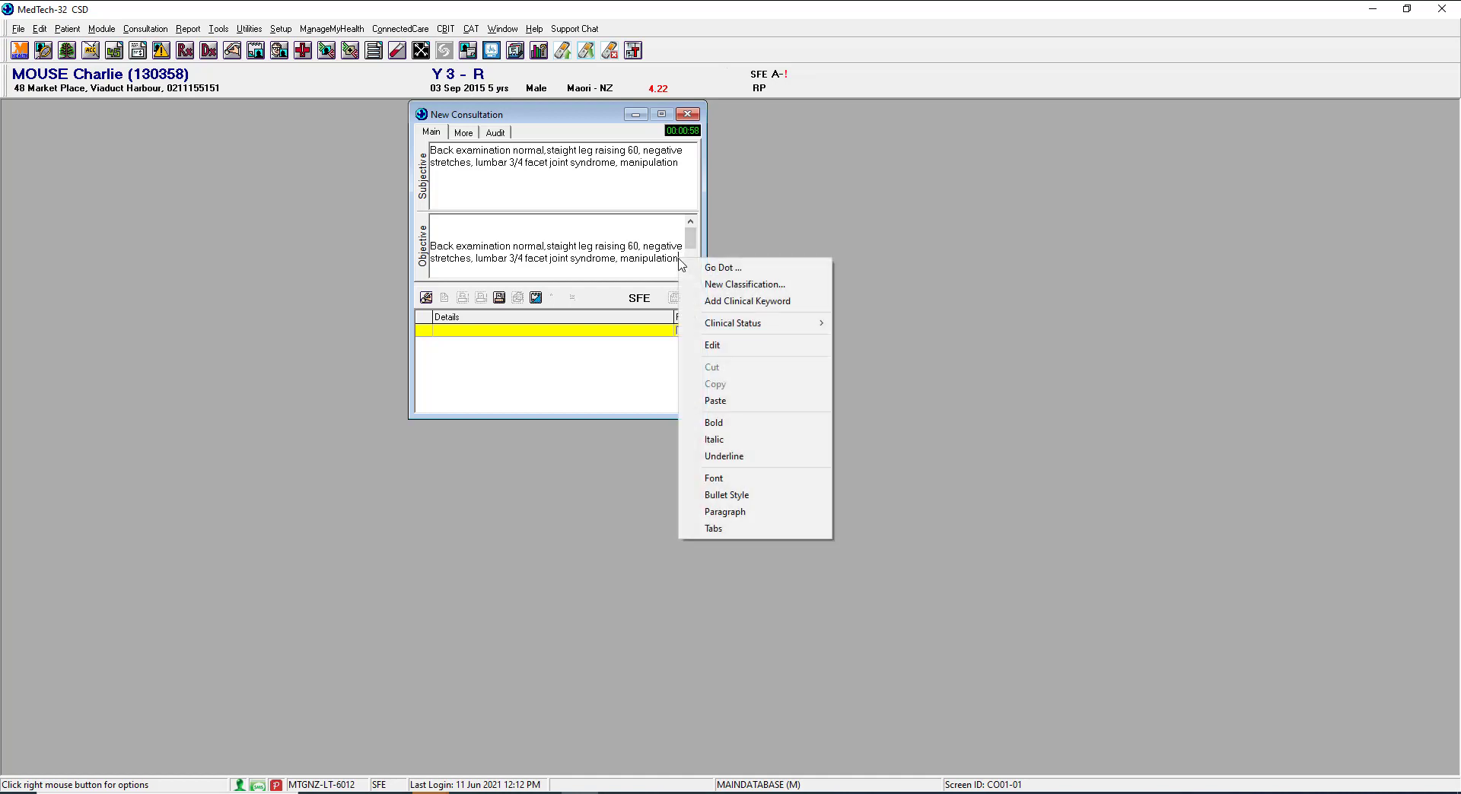
{"action": "left_click", "coordinate": [719, 304]}
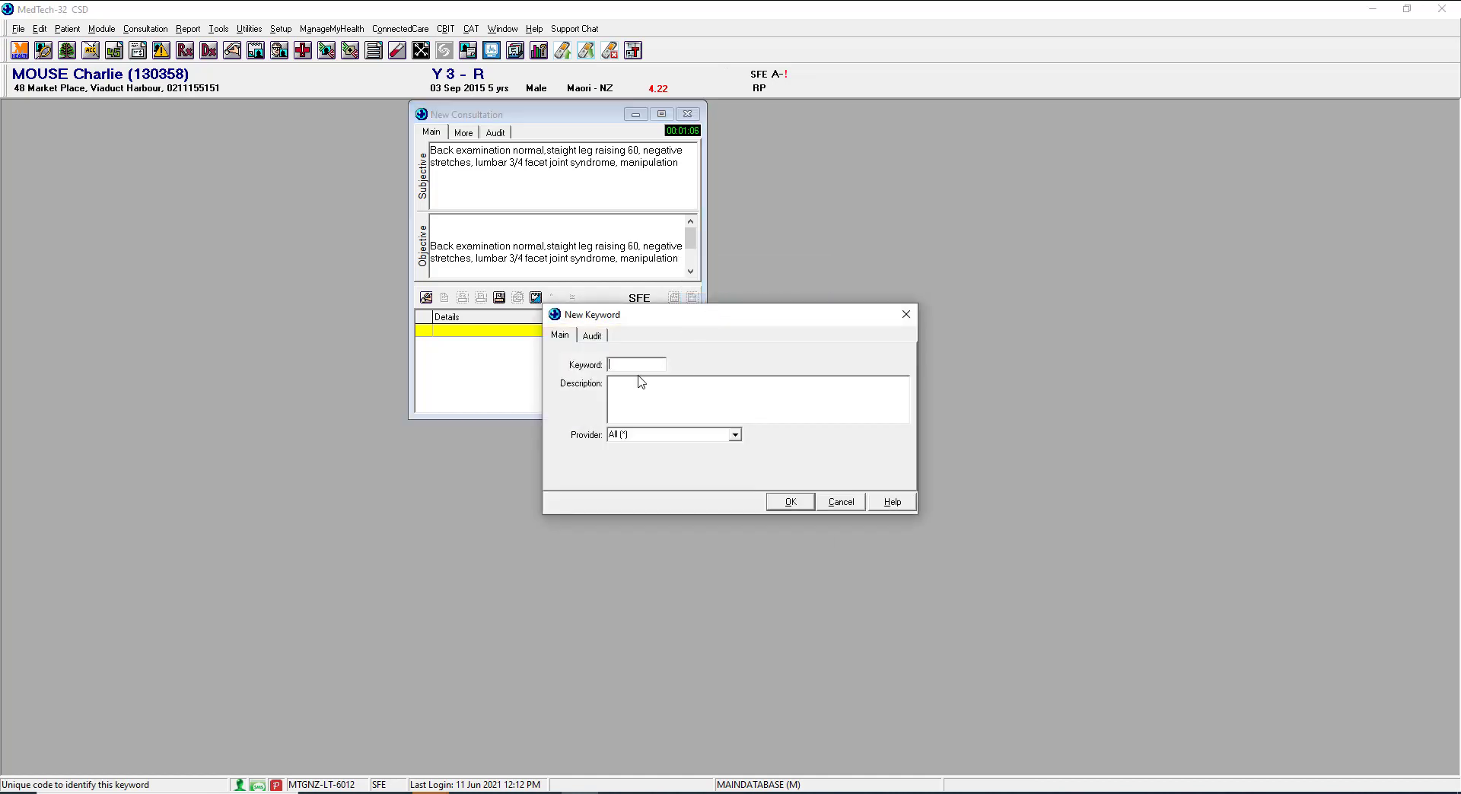
{"action": "left_click", "coordinate": [623, 391]}
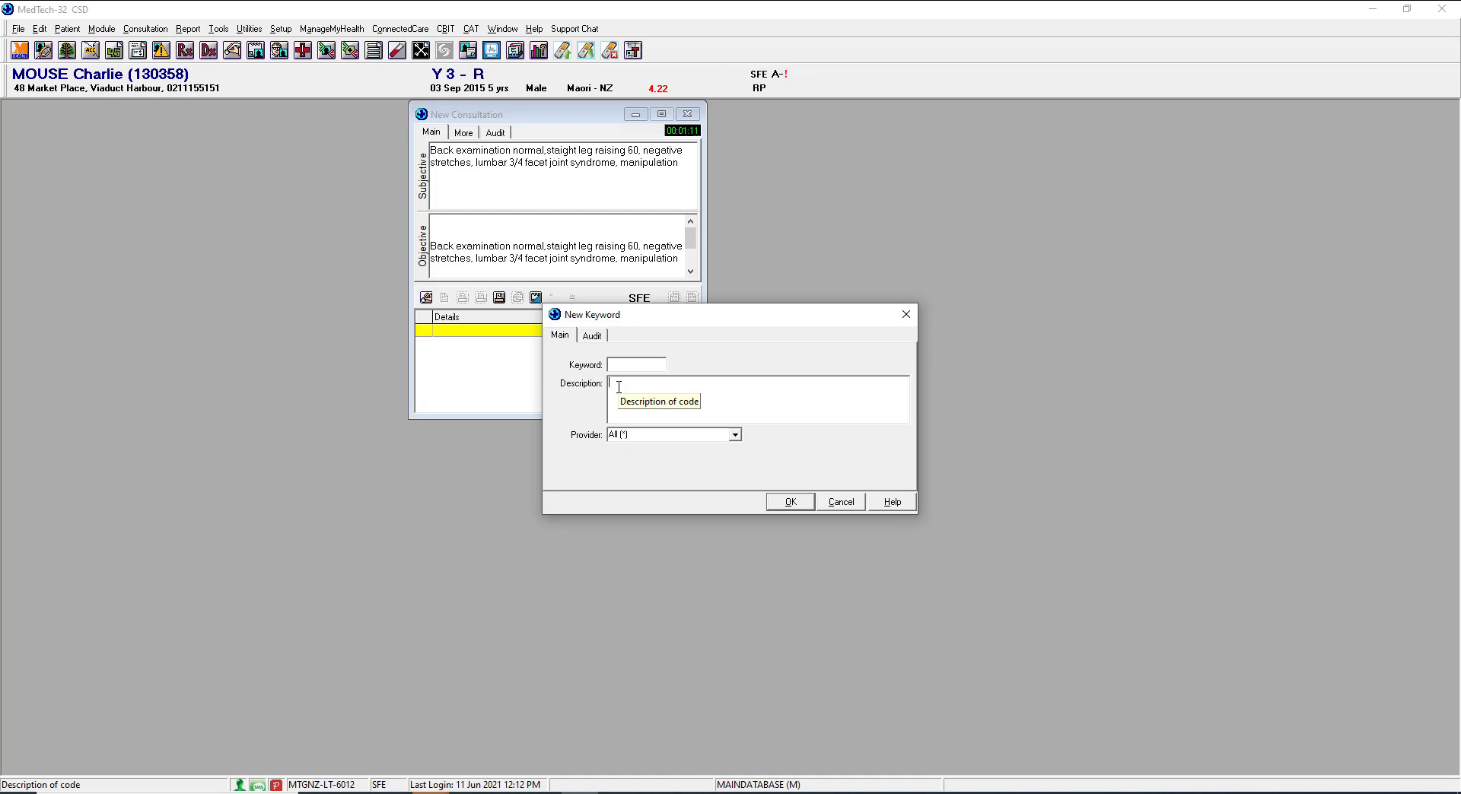
{"action": "key", "text": "ctrl+v"}
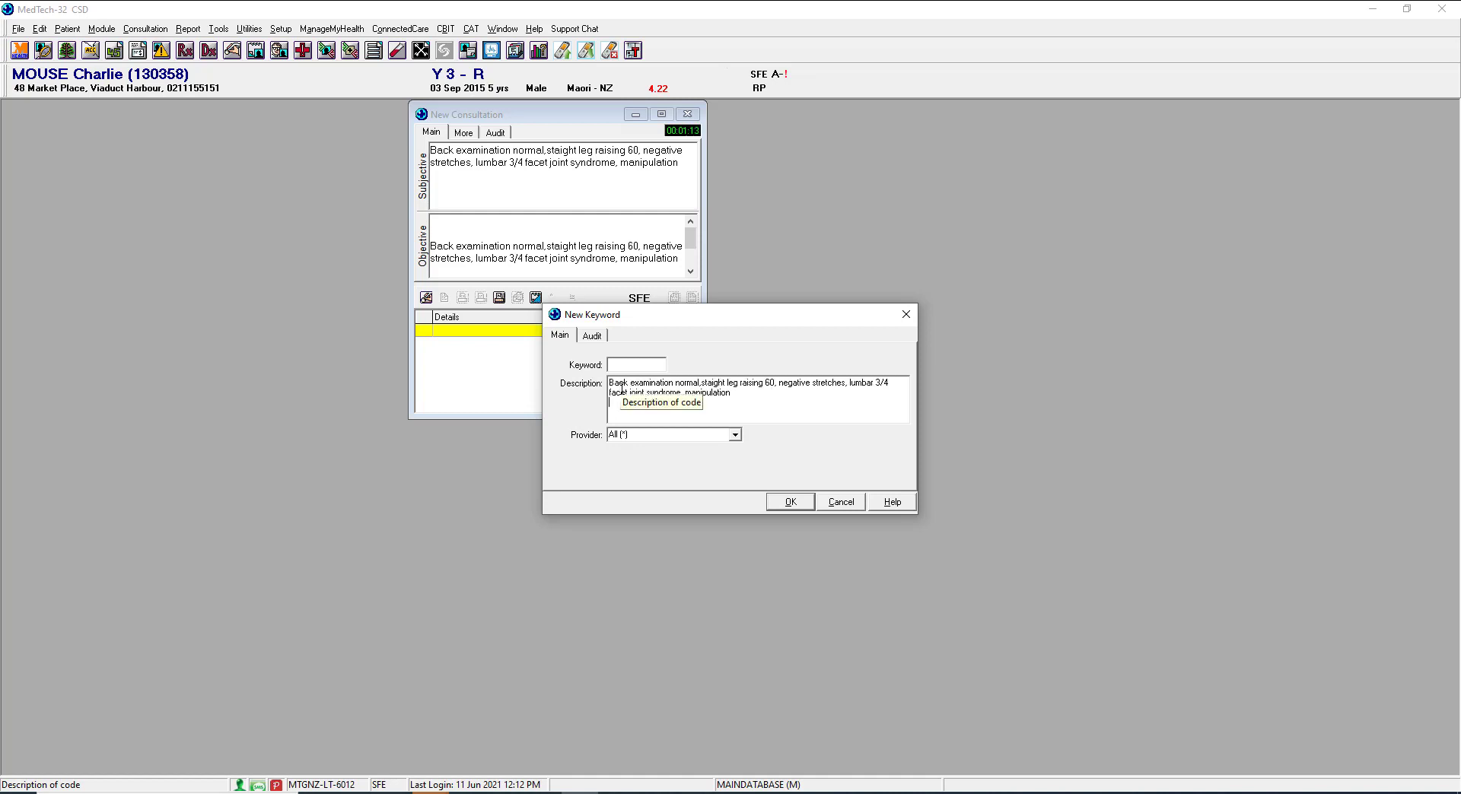
Try to save the new clinical keyword under the code TEST, cancel the entry, and close the consultation.
{"action": "left_click", "coordinate": [618, 366]}
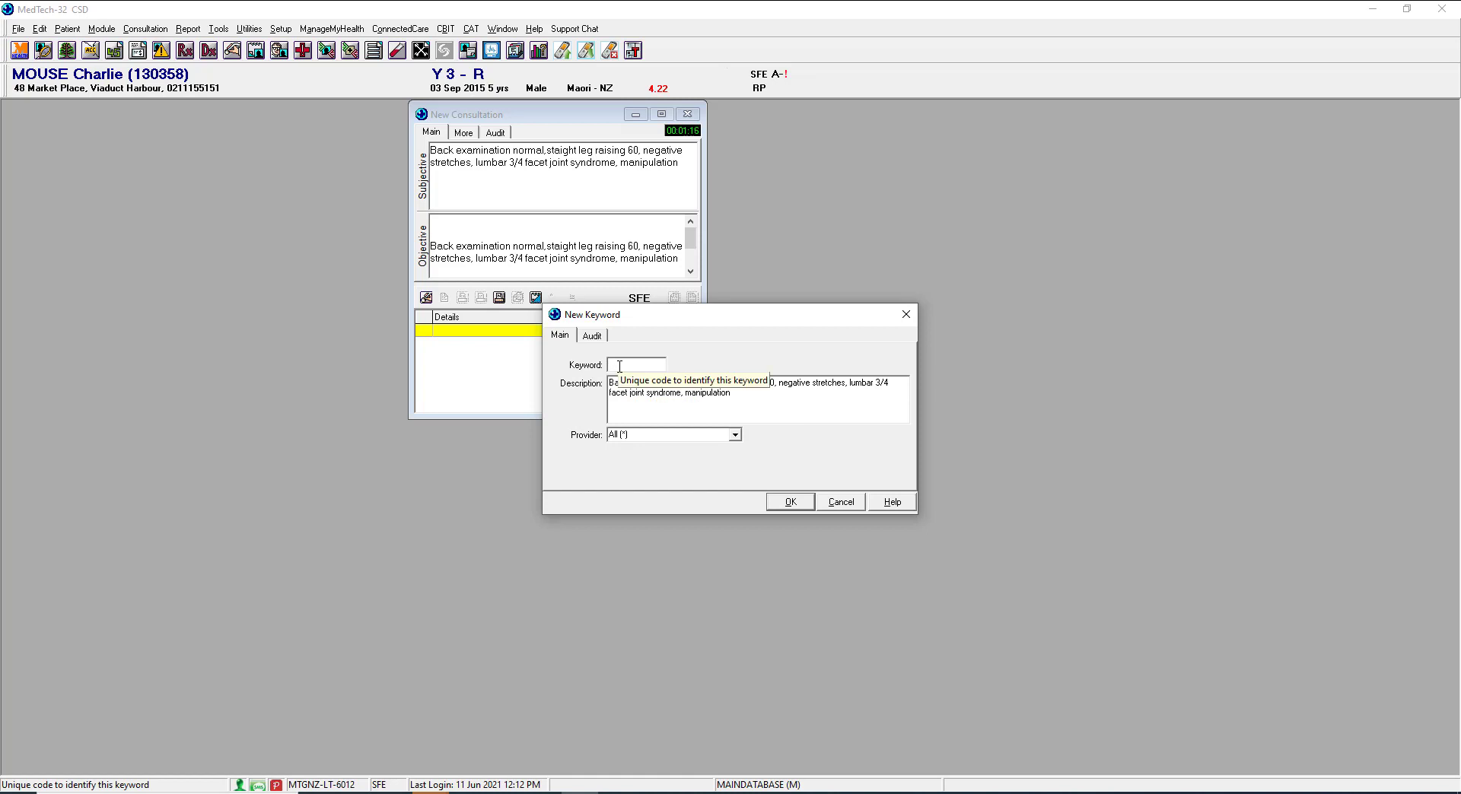
{"action": "type", "text": "TEST"}
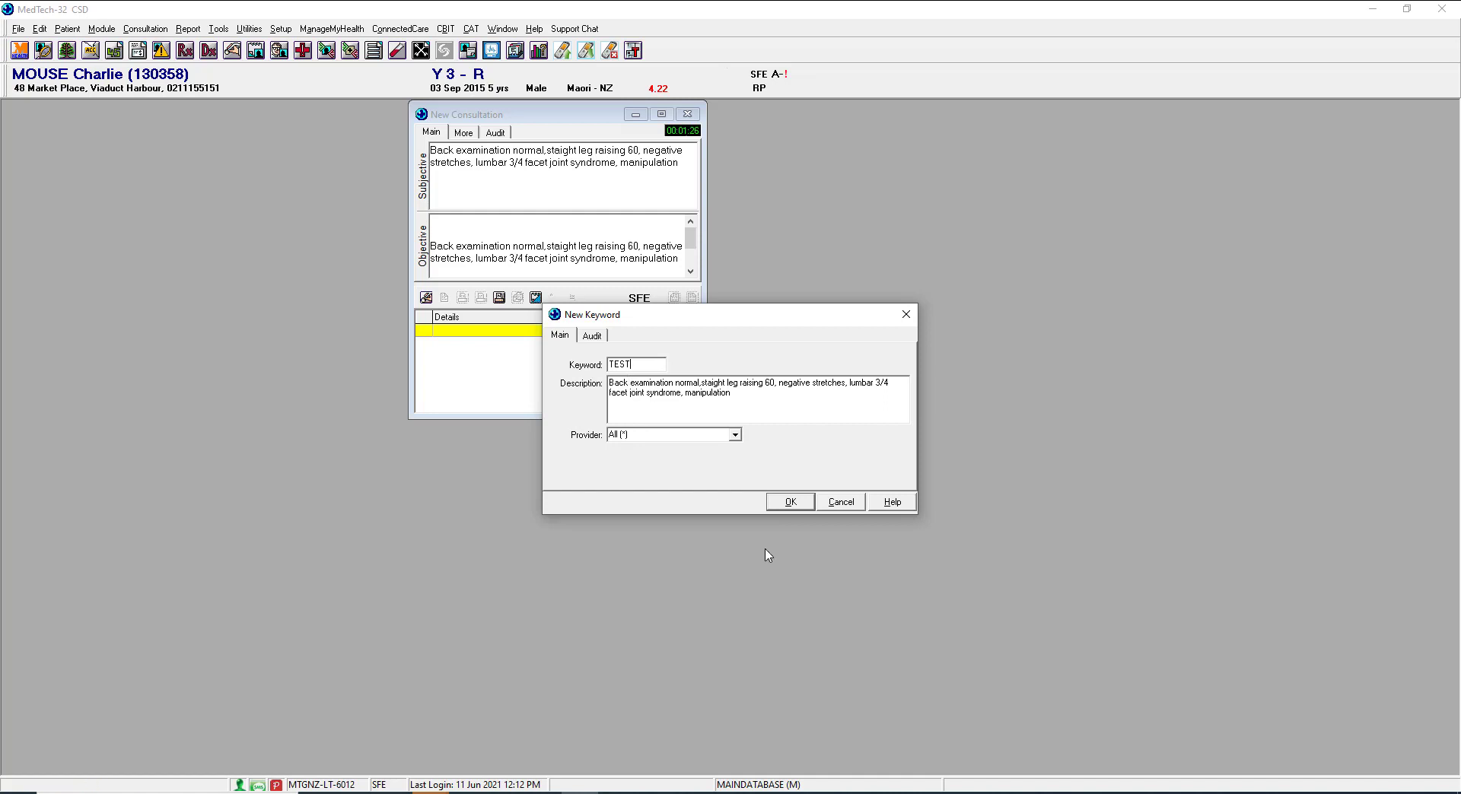
{"action": "left_click", "coordinate": [791, 501]}
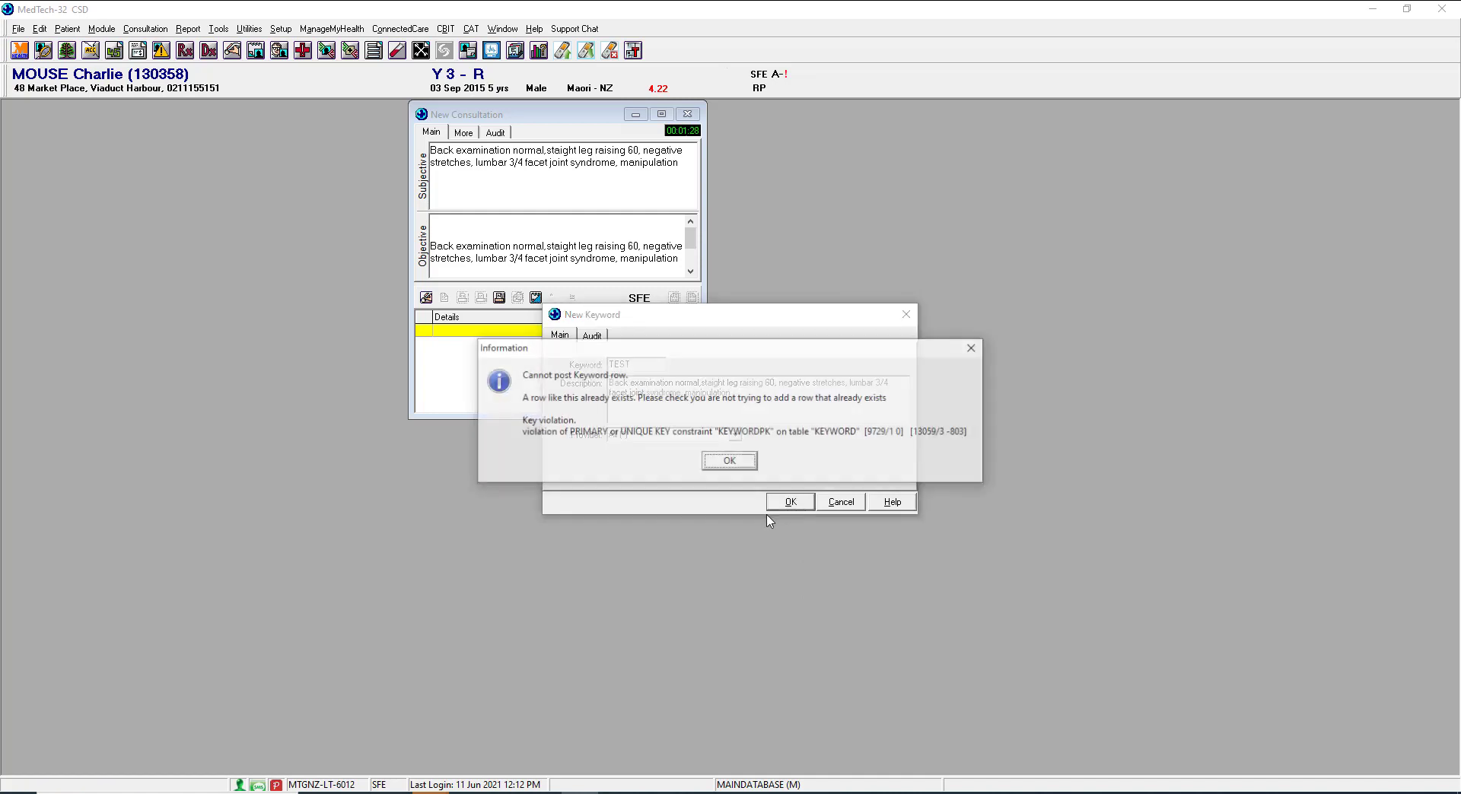
{"action": "left_click", "coordinate": [722, 463]}
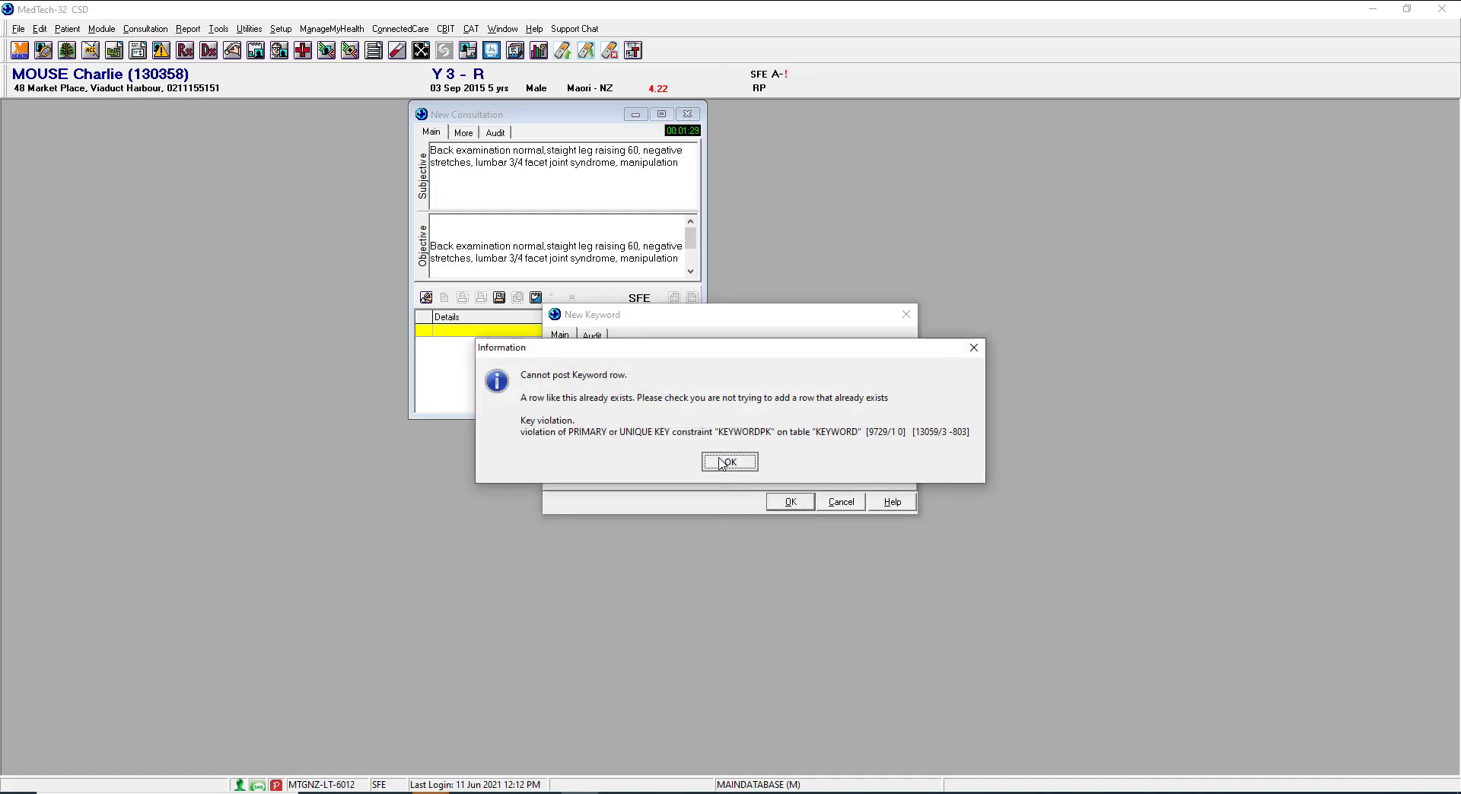
{"action": "left_click", "coordinate": [841, 502]}
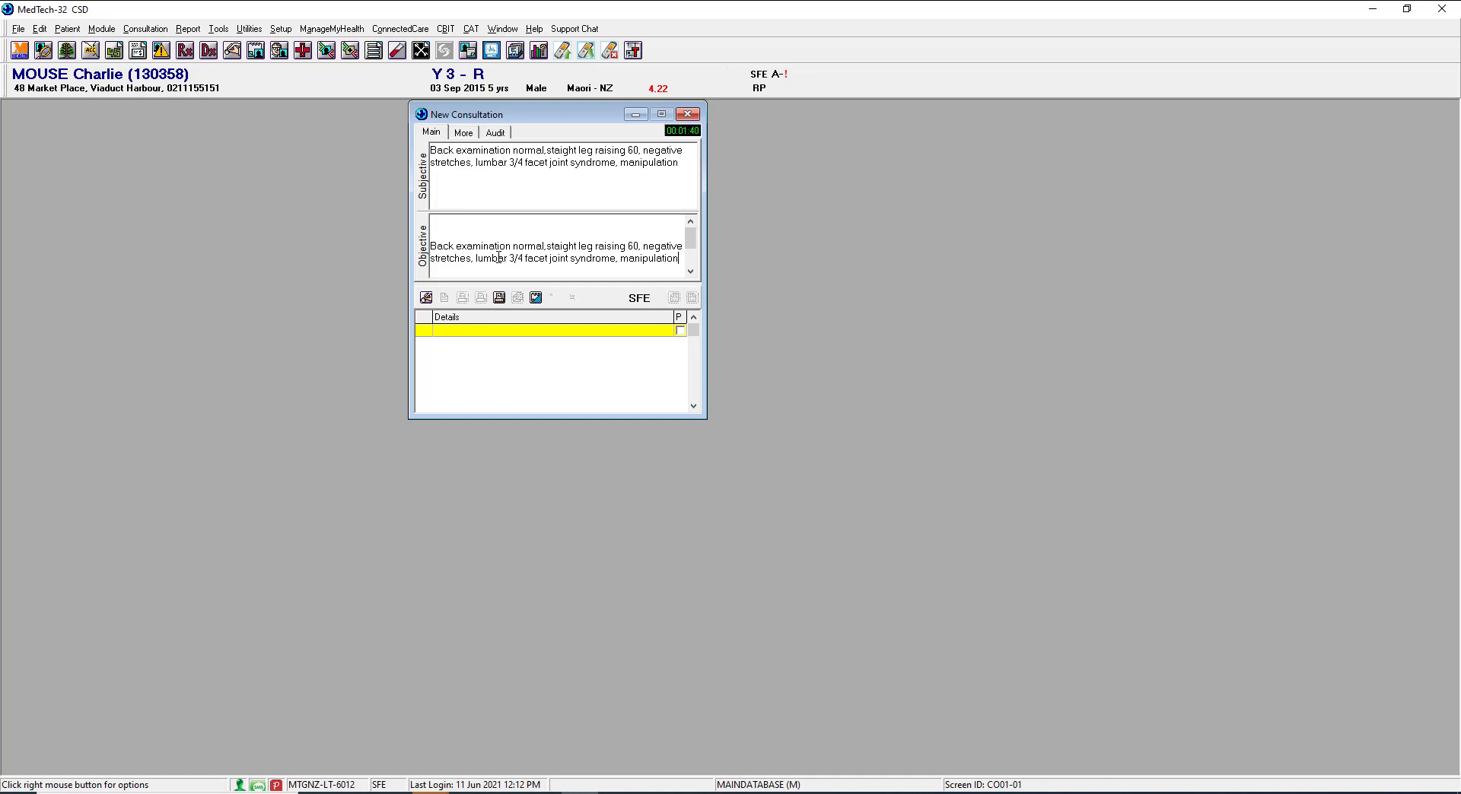
{"action": "left_click", "coordinate": [690, 116]}
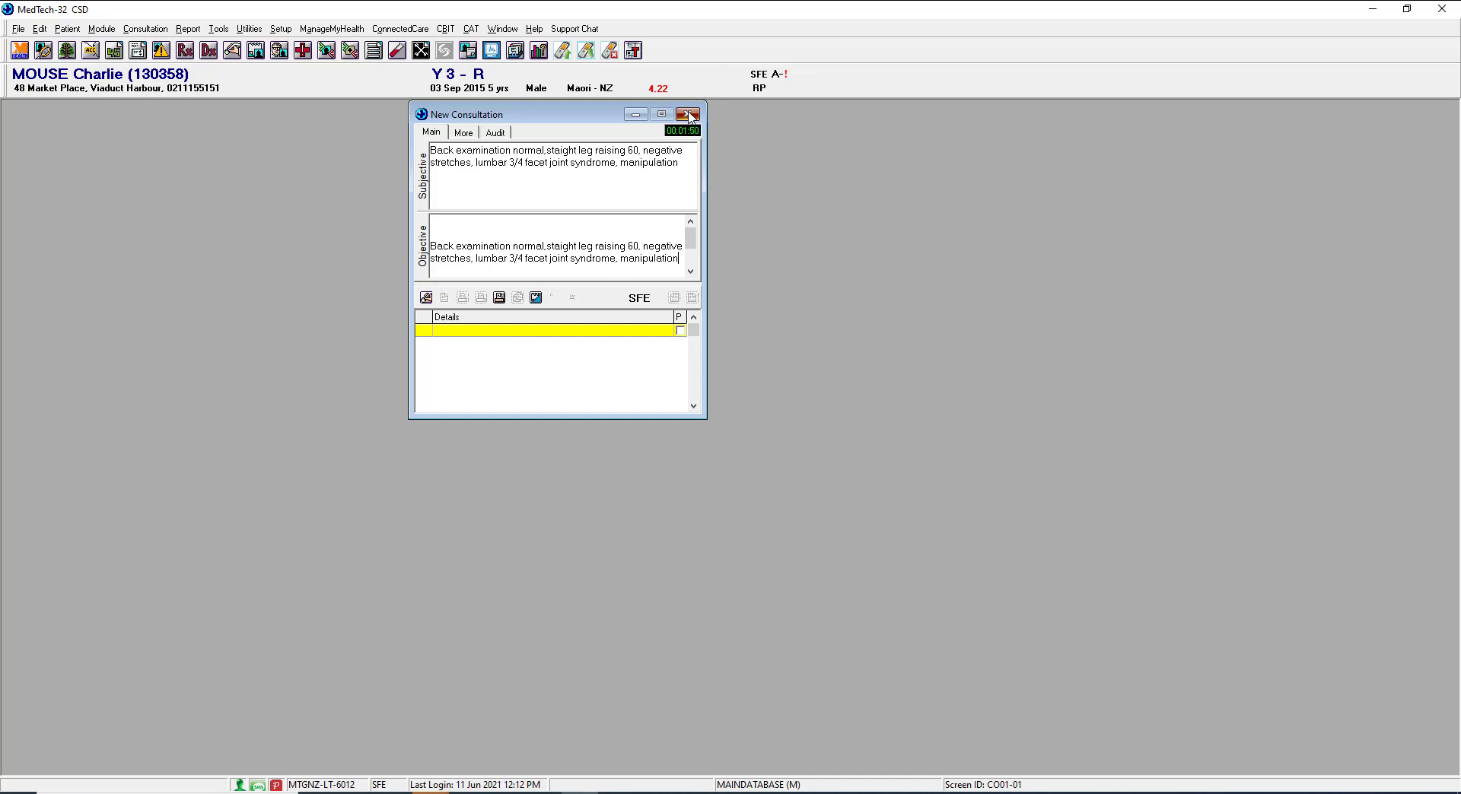